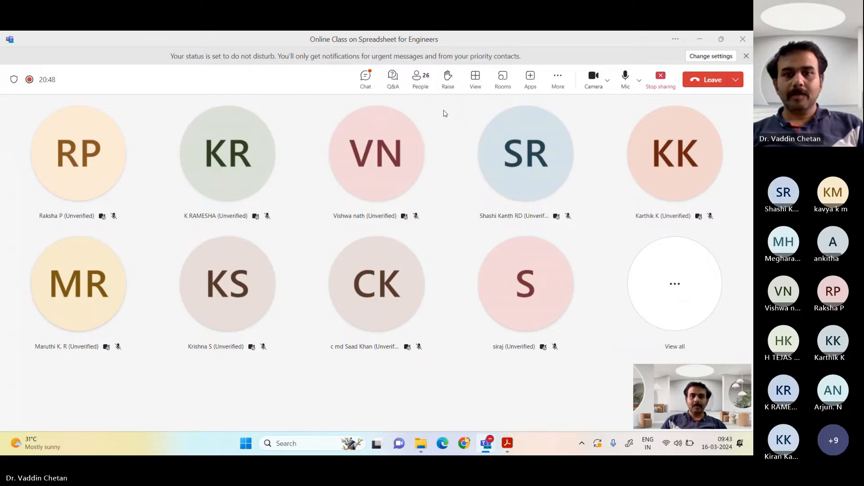
Step: Disable the microphone of the speaking participant in the online class meeting
{"action": "mouse_move", "coordinate": [507, 439]}
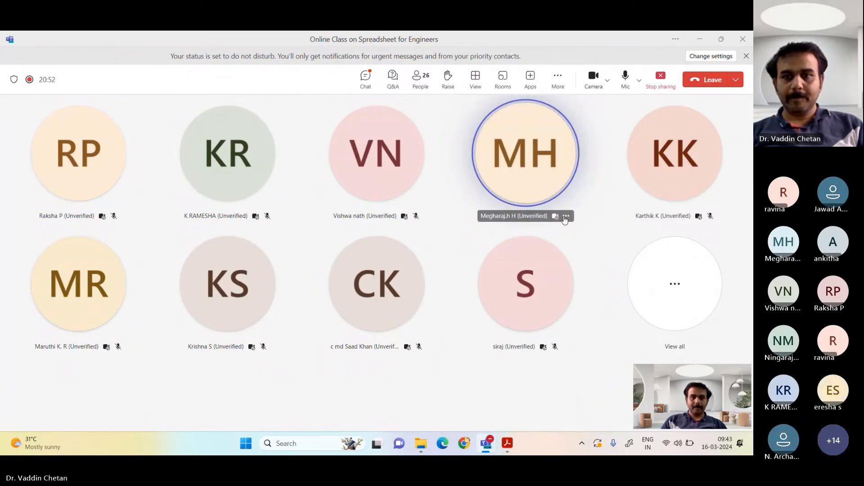
{"action": "left_click", "coordinate": [564, 216]}
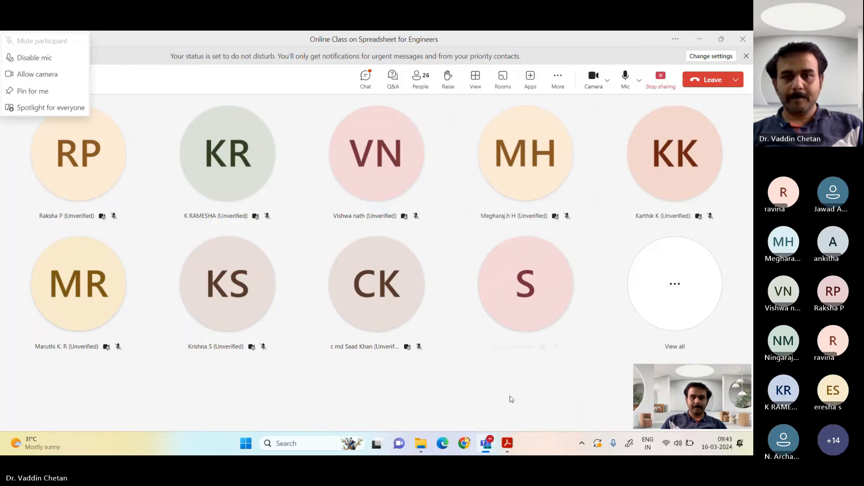
{"action": "left_click", "coordinate": [508, 444]}
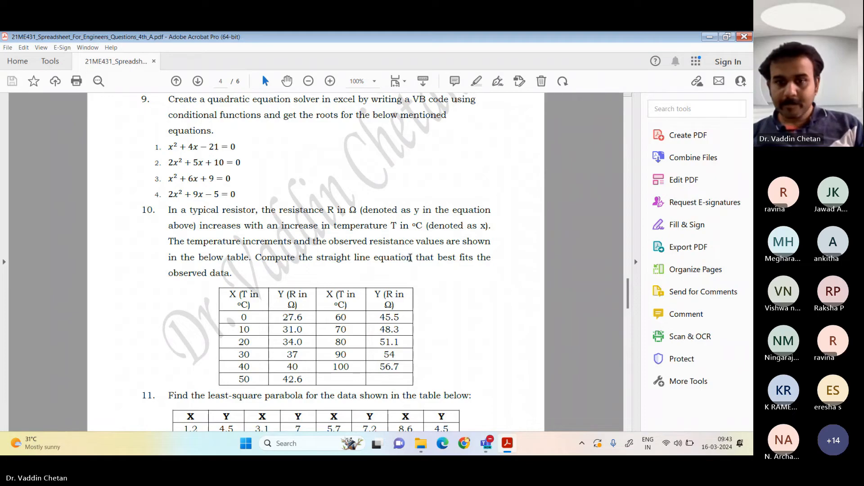
{"action": "mouse_move", "coordinate": [489, 445]}
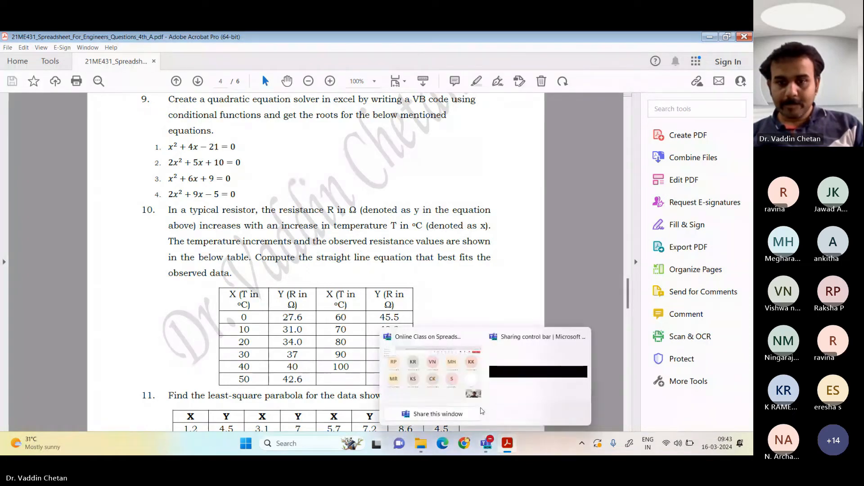
{"action": "mouse_move", "coordinate": [482, 412]}
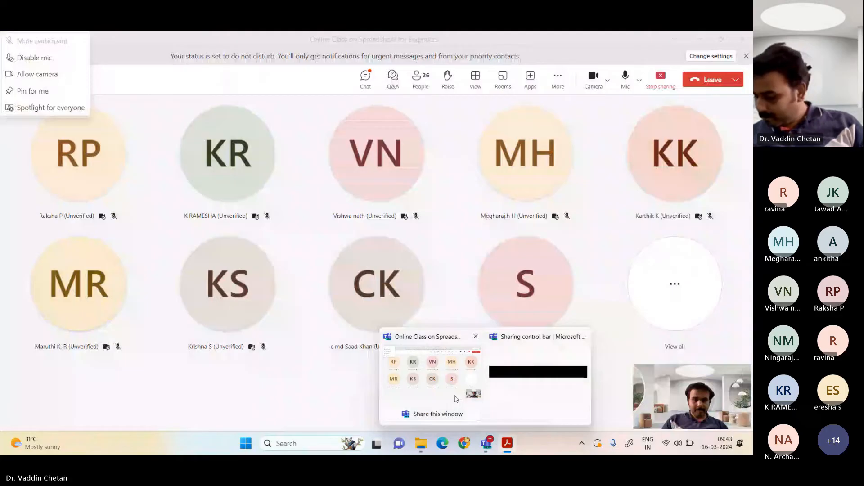
{"action": "left_click", "coordinate": [456, 399]}
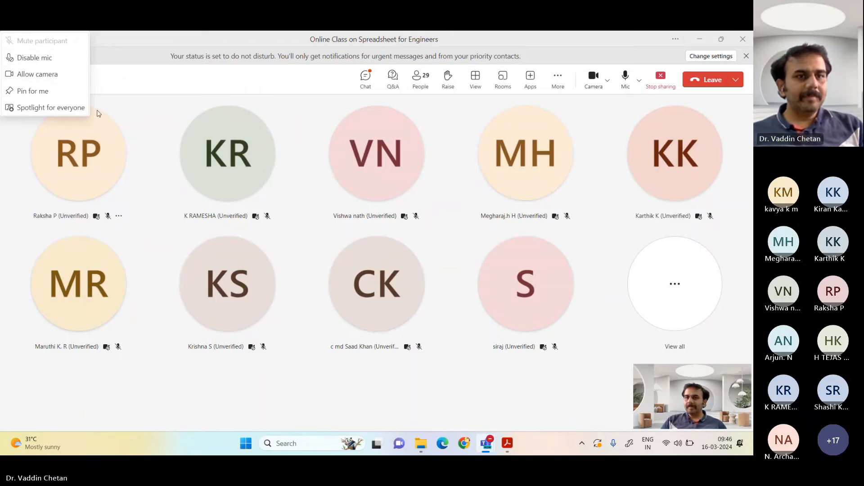
{"action": "left_click", "coordinate": [35, 57]}
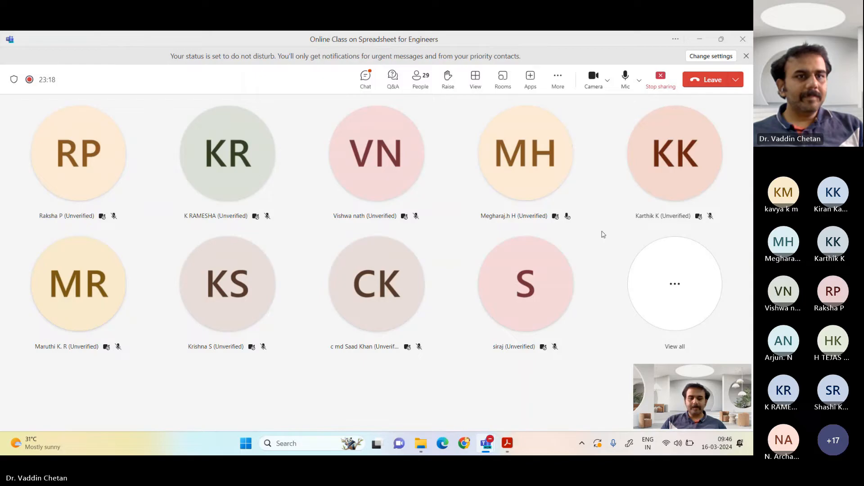
Step: Turn off the camera in the Teams meeting and bring the spreadsheet questions PDF back into view
{"action": "mouse_move", "coordinate": [512, 445]}
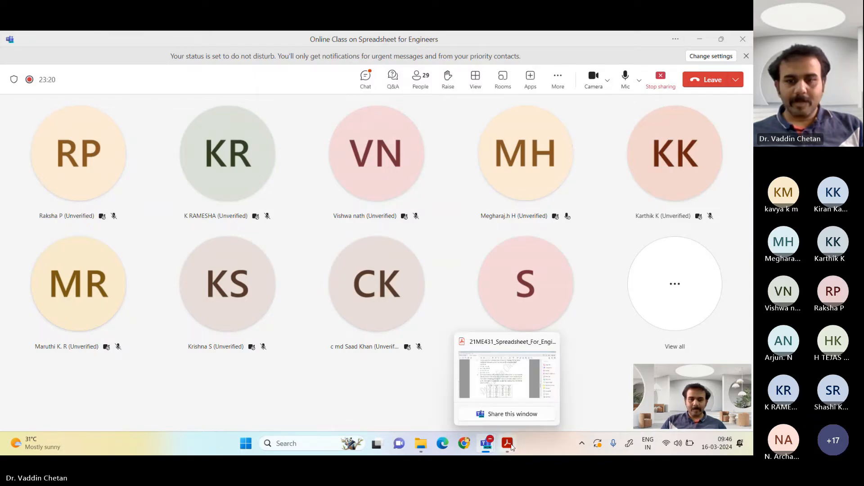
{"action": "left_click", "coordinate": [512, 447]}
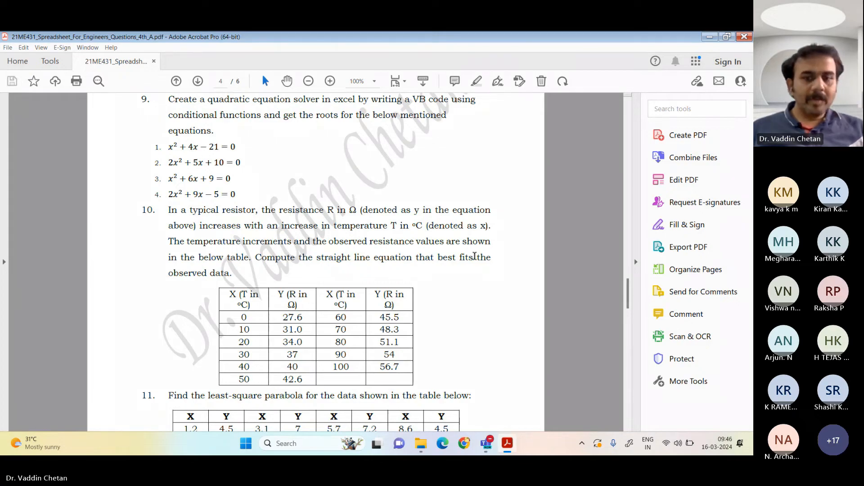
{"action": "left_click", "coordinate": [487, 444]}
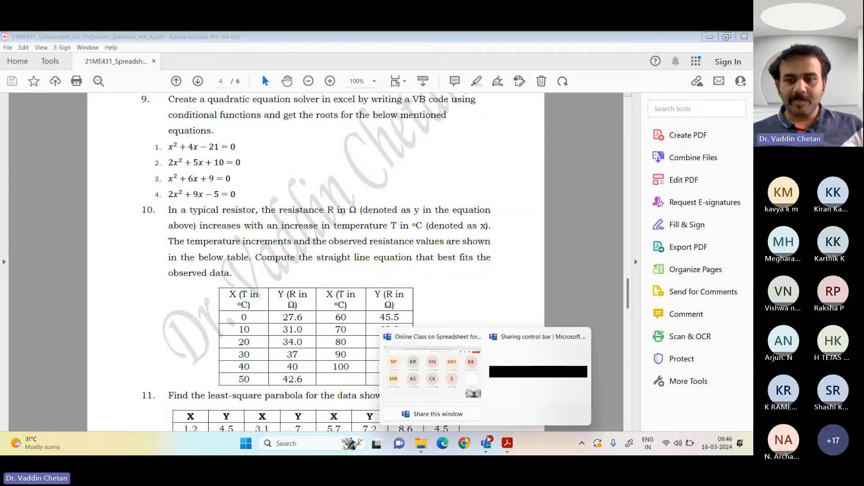
{"action": "left_click", "coordinate": [520, 386]}
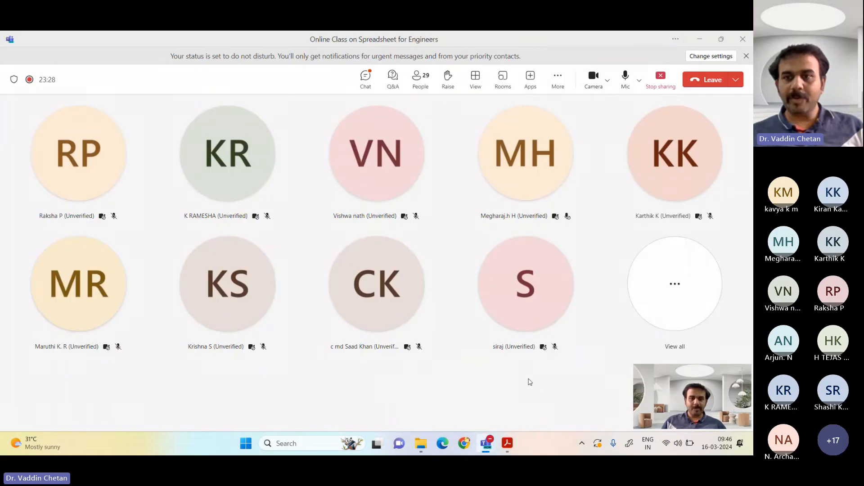
{"action": "left_click", "coordinate": [595, 89]}
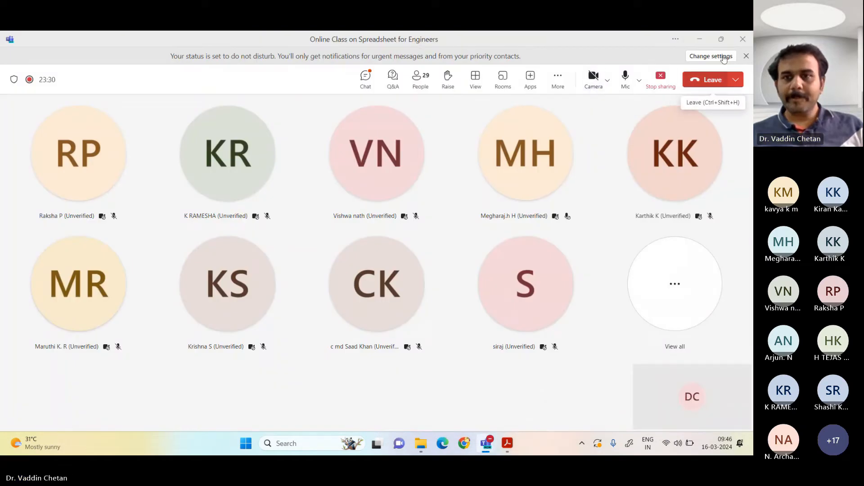
{"action": "left_click", "coordinate": [698, 43]}
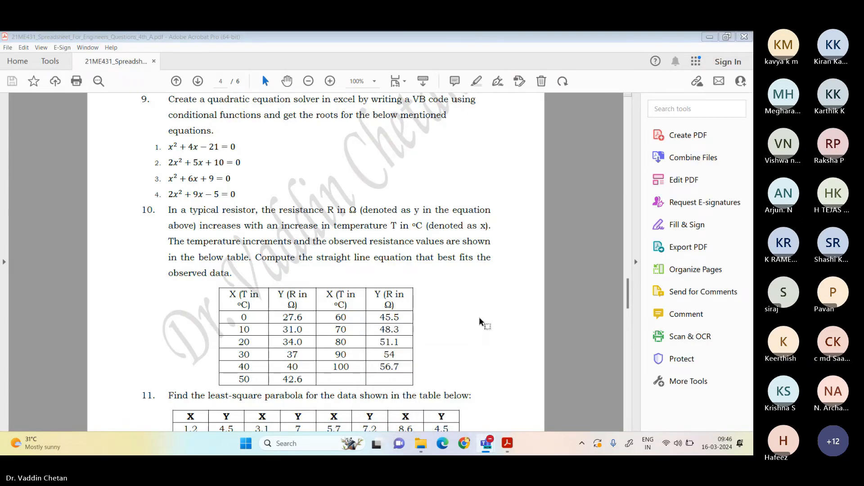
Step: Examine question 6 on the 1045 hot rolled steel tension test, including its load table and the quantities to determine
{"action": "scroll", "coordinate": [351, 199], "scroll_direction": "up", "scroll_amount": 15}
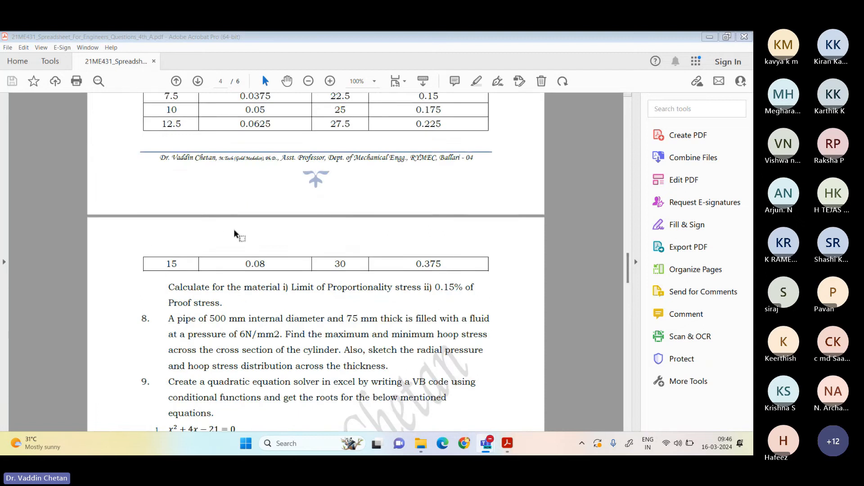
{"action": "scroll", "coordinate": [240, 245], "scroll_direction": "up", "scroll_amount": 10}
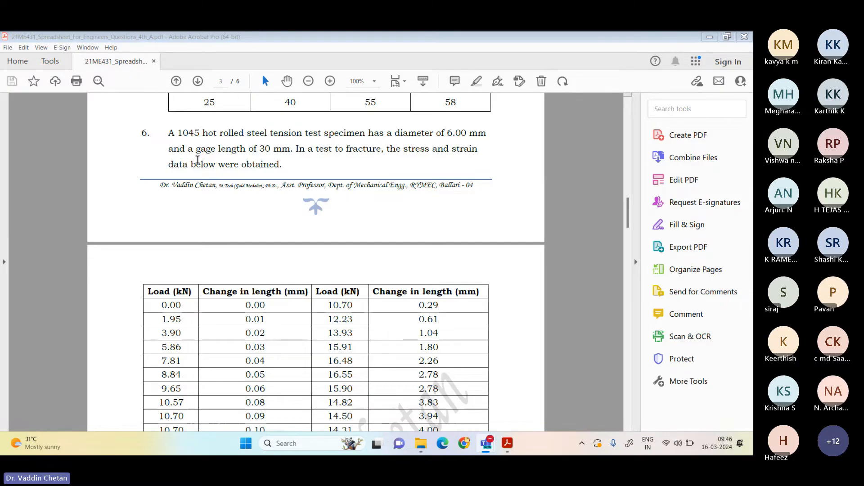
{"action": "scroll", "coordinate": [243, 213], "scroll_direction": "down", "scroll_amount": 1}
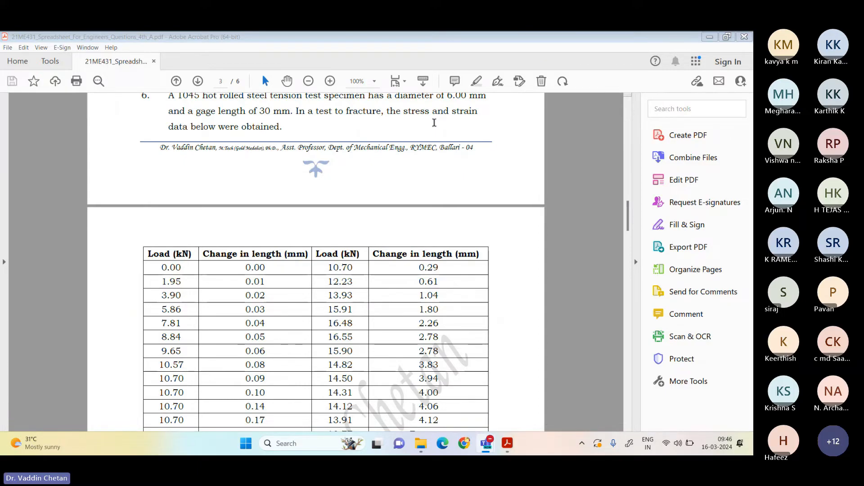
{"action": "scroll", "coordinate": [293, 334], "scroll_direction": "down", "scroll_amount": 5}
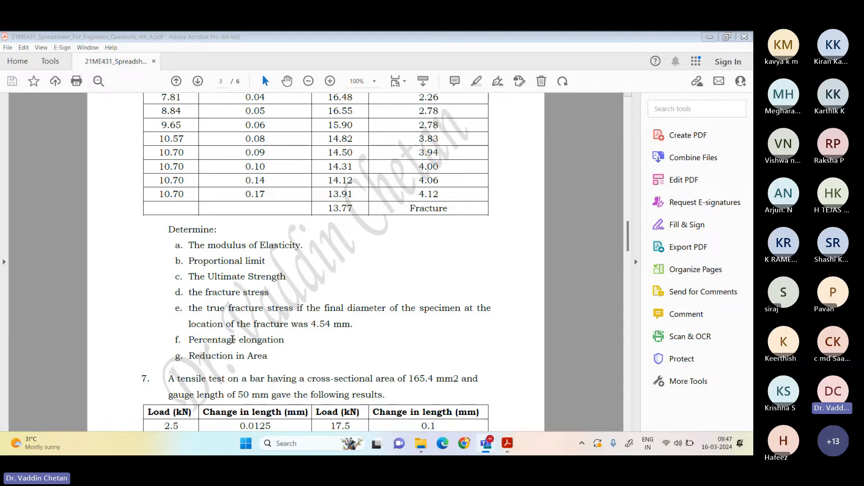
{"action": "scroll", "coordinate": [238, 335], "scroll_direction": "up", "scroll_amount": 2}
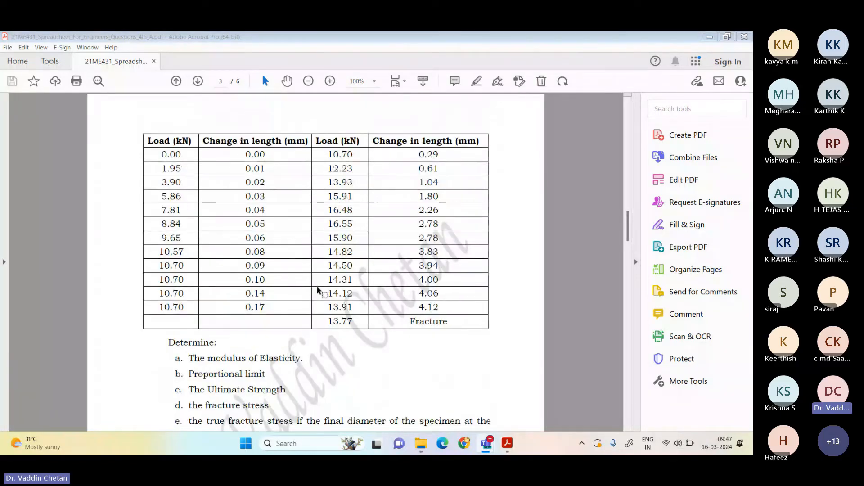
{"action": "scroll", "coordinate": [173, 243], "scroll_direction": "up", "scroll_amount": 1}
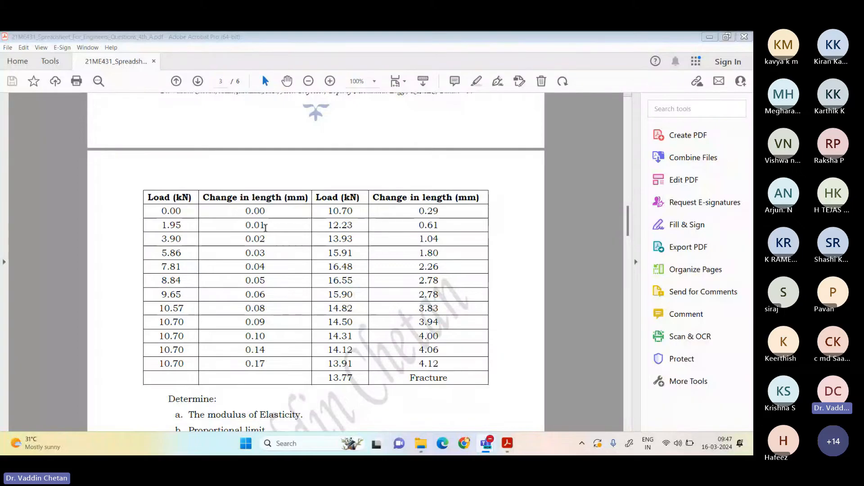
Step: Switch to File Explorer and open the Chapter_2_Data workbook from the New folder directory in Excel
{"action": "key", "text": "alt+Tab"}
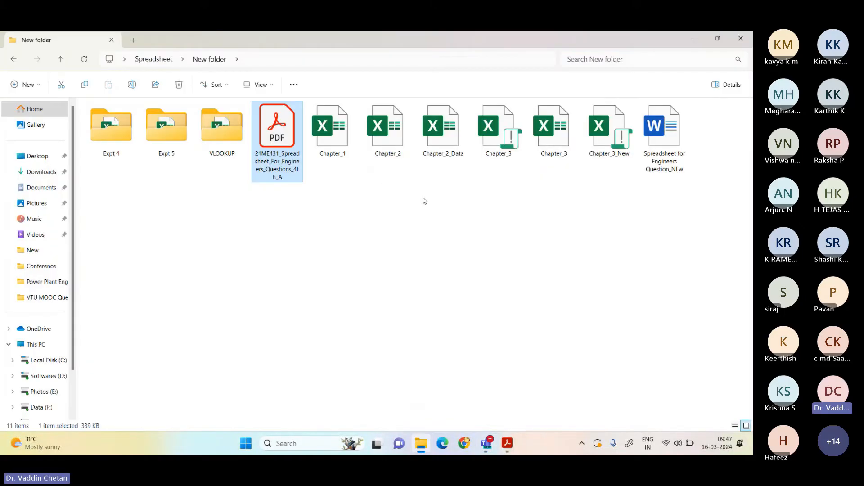
{"action": "left_click", "coordinate": [446, 141]}
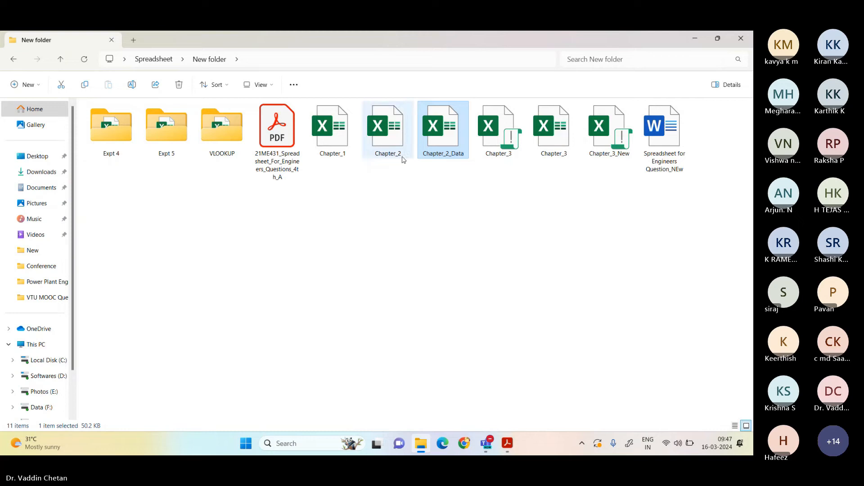
{"action": "key", "text": "ctrl+c"}
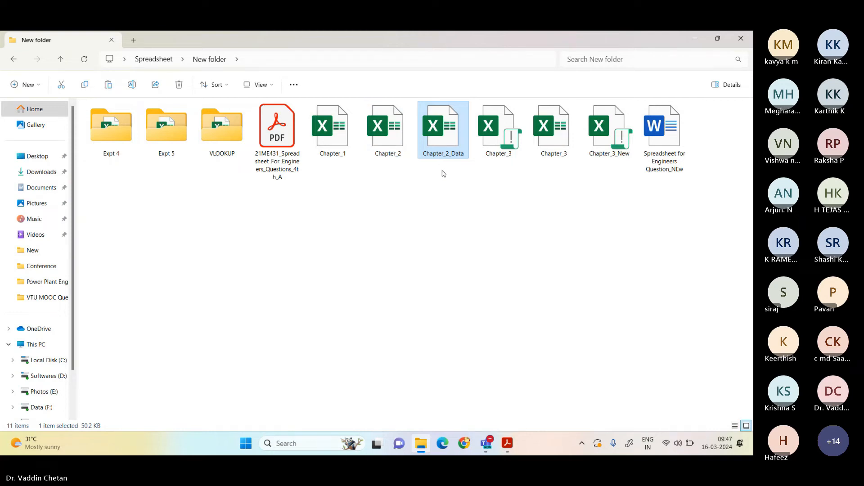
{"action": "double_click", "coordinate": [439, 133]}
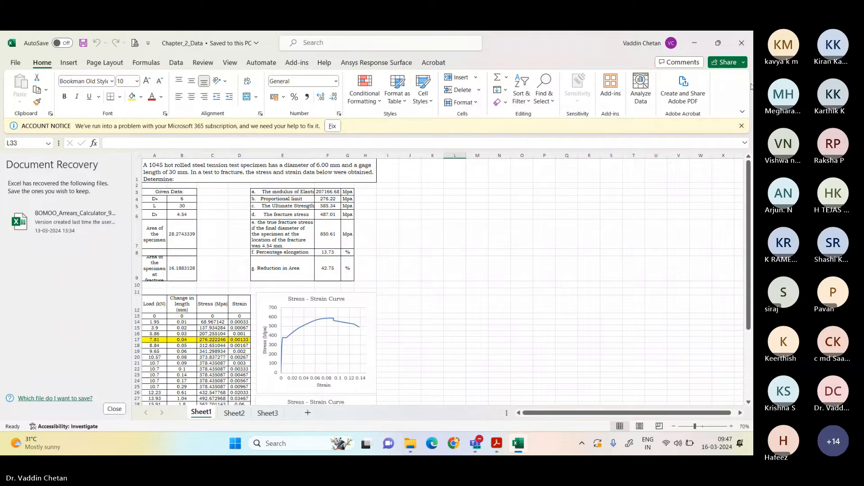
Step: Dismiss the account notice and close the Document Recovery pane
{"action": "left_click", "coordinate": [741, 125]}
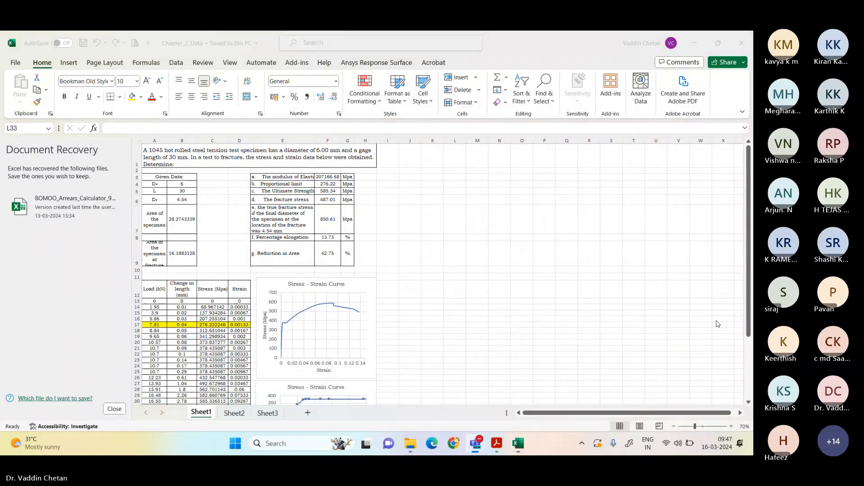
{"action": "left_click", "coordinate": [115, 411]}
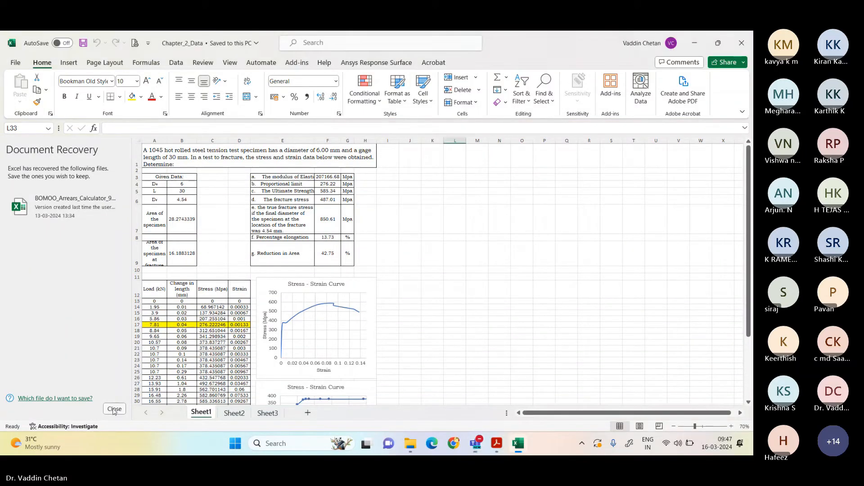
{"action": "left_click", "coordinate": [114, 408]}
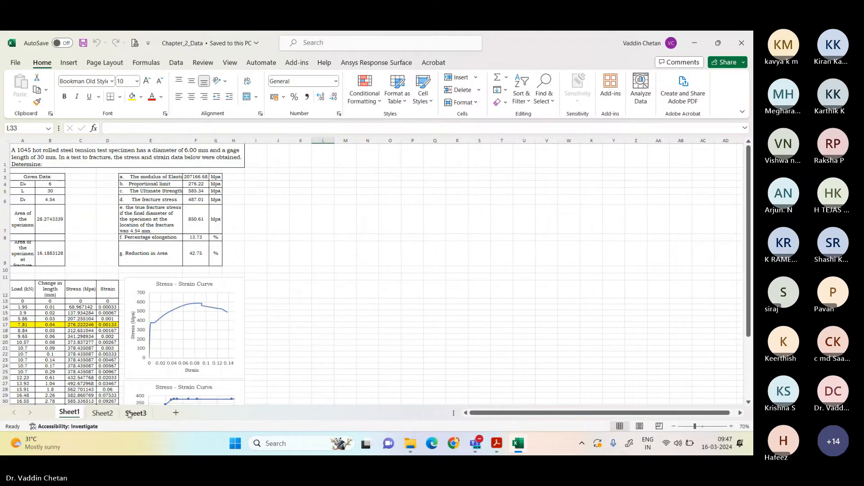
Step: Create a copy of Sheet1 at the end of the Chapter_2_Data workbook
{"action": "left_click", "coordinate": [136, 413]}
{"action": "left_click", "coordinate": [103, 414]}
{"action": "left_click", "coordinate": [77, 412]}
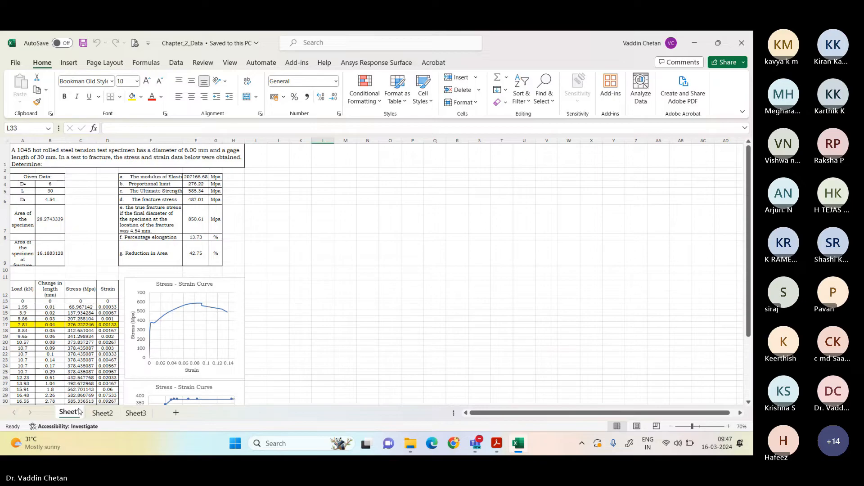
{"action": "right_click", "coordinate": [79, 411]}
{"action": "left_click", "coordinate": [97, 315]}
{"action": "left_click", "coordinate": [81, 316]}
{"action": "left_click", "coordinate": [66, 354]}
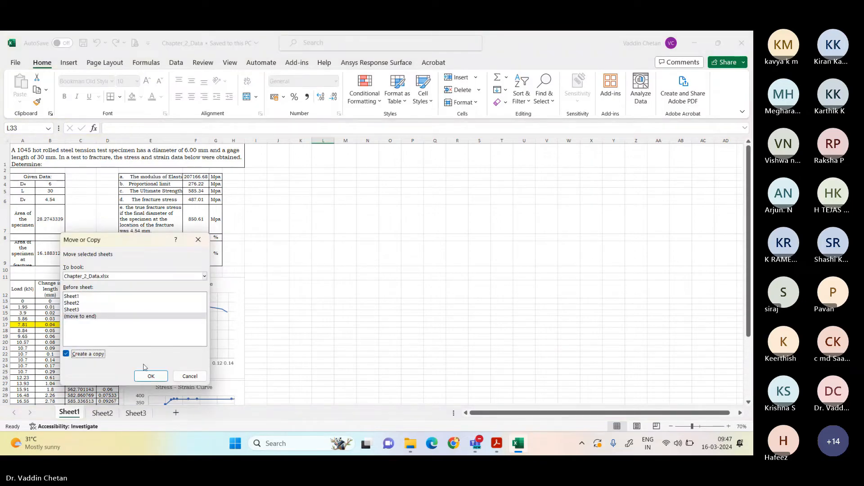
{"action": "left_click", "coordinate": [151, 376]}
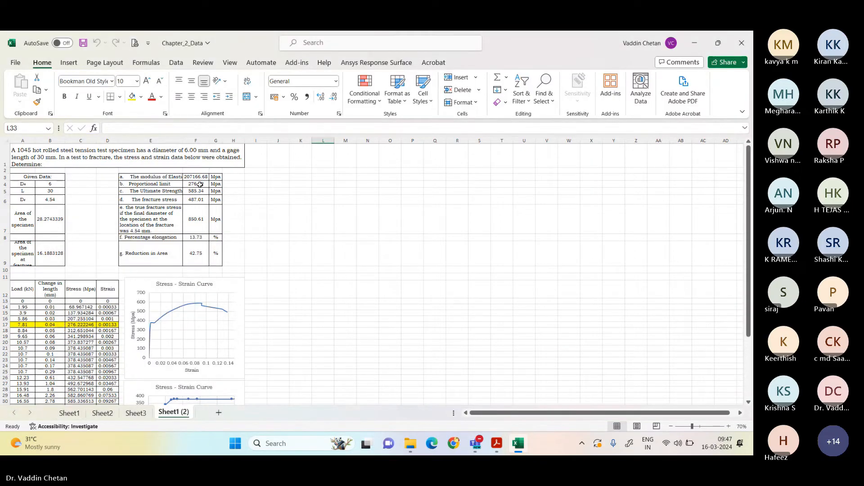
Step: Clear the result values in F3:F9 on the copied sheet and widen column E to fit its labels
{"action": "left_click_drag", "start_coordinate": [198, 177], "coordinate": [193, 246]}
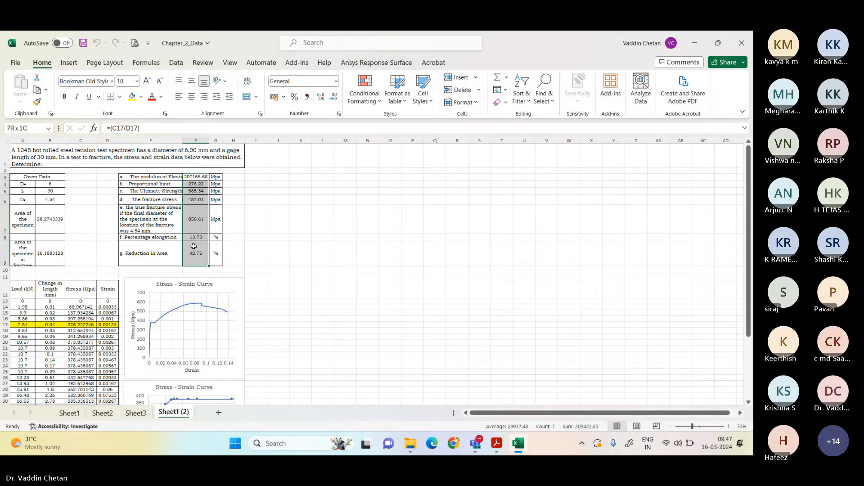
{"action": "key", "text": "Delete"}
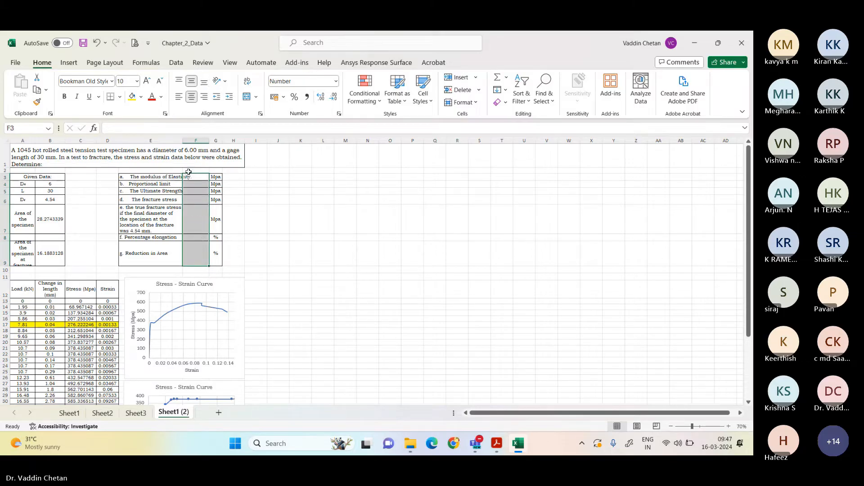
{"action": "left_click_drag", "start_coordinate": [184, 140], "coordinate": [197, 140]}
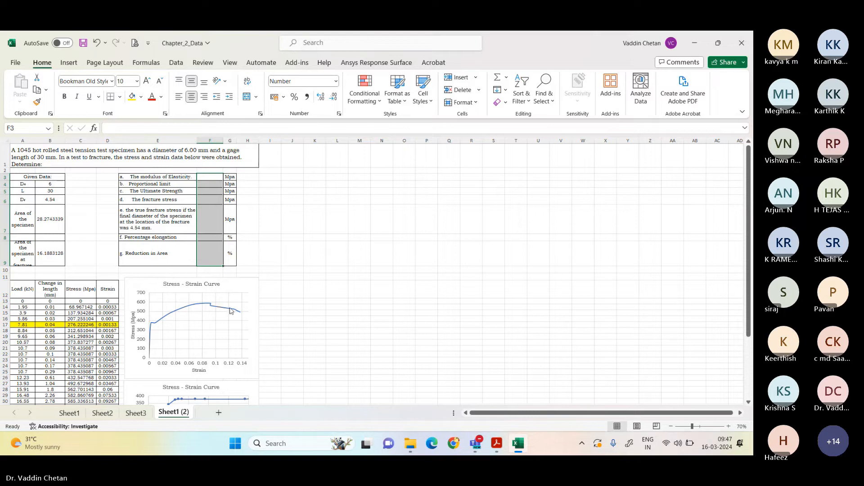
Step: Delete both Stress - Strain Curve charts from the copied sheet
{"action": "left_click", "coordinate": [249, 286]}
{"action": "key", "text": "Delete"}
{"action": "scroll", "coordinate": [255, 299], "scroll_direction": "down", "scroll_amount": 3}
{"action": "left_click", "coordinate": [243, 350]}
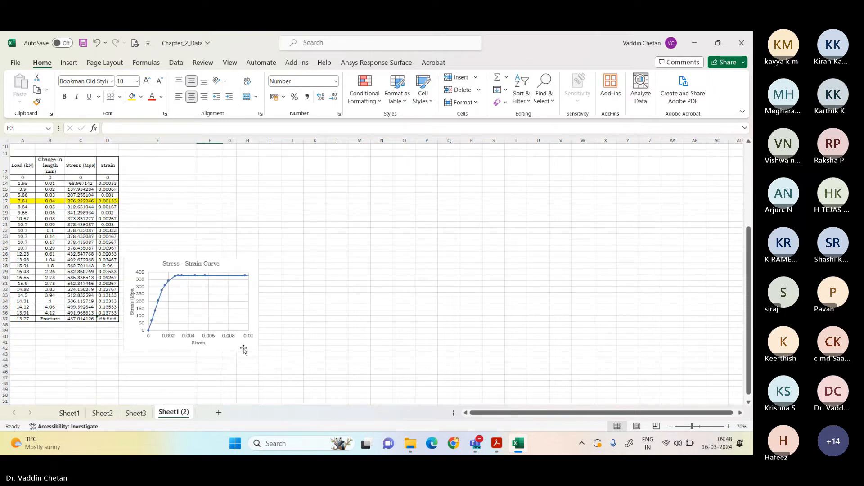
{"action": "key", "text": "Delete"}
Step: Clear the Stress and Strain values in C13:D37 of the load table on the copied sheet
{"action": "scroll", "coordinate": [218, 344], "scroll_direction": "up", "scroll_amount": 5}
{"action": "left_click_drag", "start_coordinate": [80, 266], "coordinate": [108, 361]}
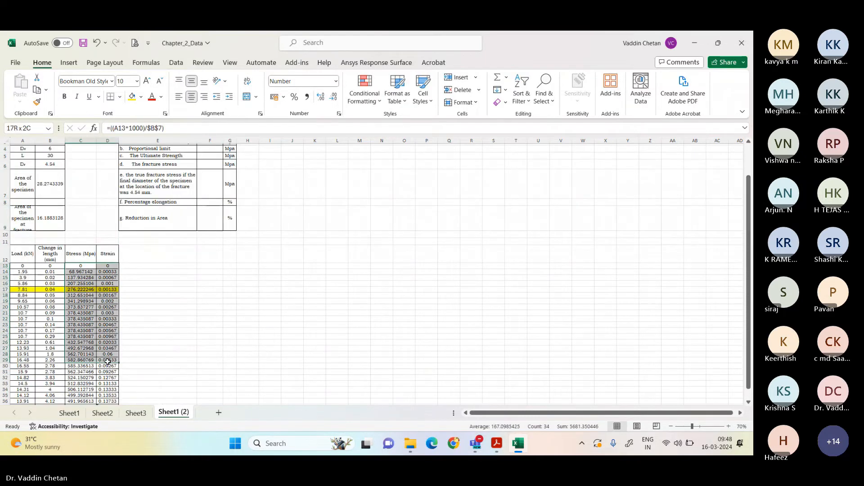
{"action": "scroll", "coordinate": [108, 361], "scroll_direction": "down", "scroll_amount": 4}
{"action": "left_click", "coordinate": [110, 336], "text": "shift"}
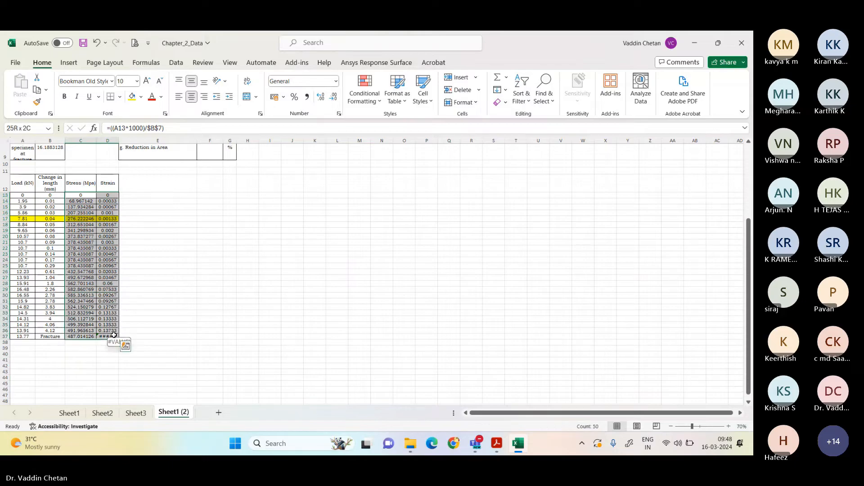
{"action": "key", "text": "Delete"}
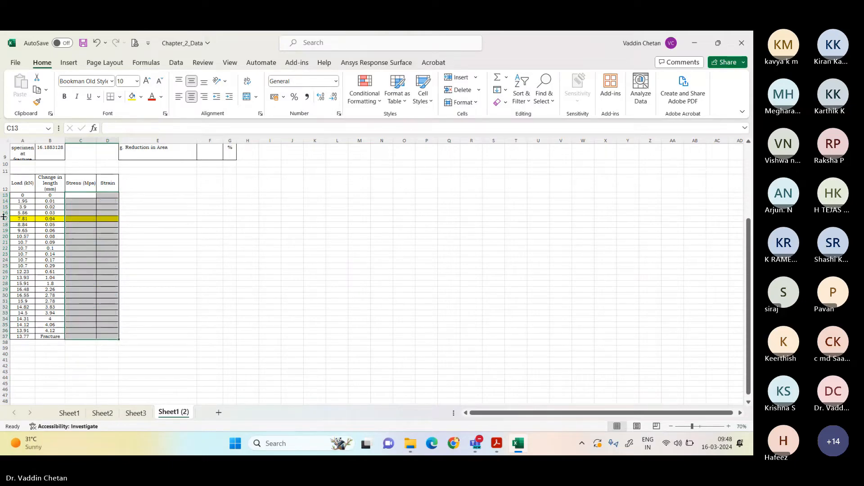
Step: Remove the yellow fill from row 17 of the load table
{"action": "left_click", "coordinate": [5, 220]}
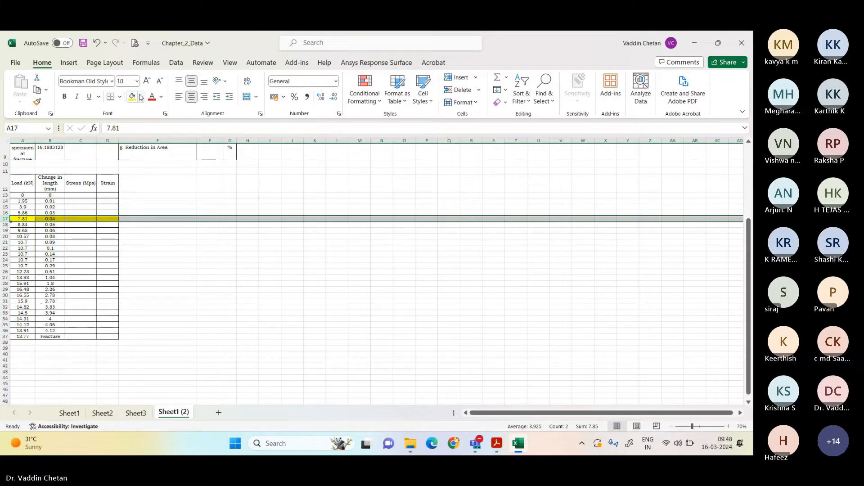
{"action": "left_click", "coordinate": [141, 97]}
{"action": "left_click", "coordinate": [142, 202]}
Step: Clear the Given Data values in B4:B9, including both specimen areas
{"action": "scroll", "coordinate": [142, 202], "scroll_direction": "up", "scroll_amount": 3}
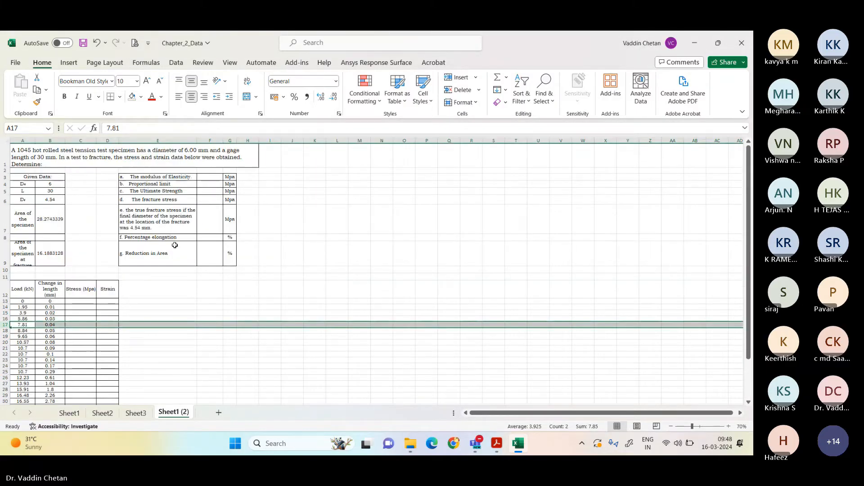
{"action": "left_click", "coordinate": [50, 183]}
{"action": "left_click_drag", "start_coordinate": [50, 184], "coordinate": [47, 253]}
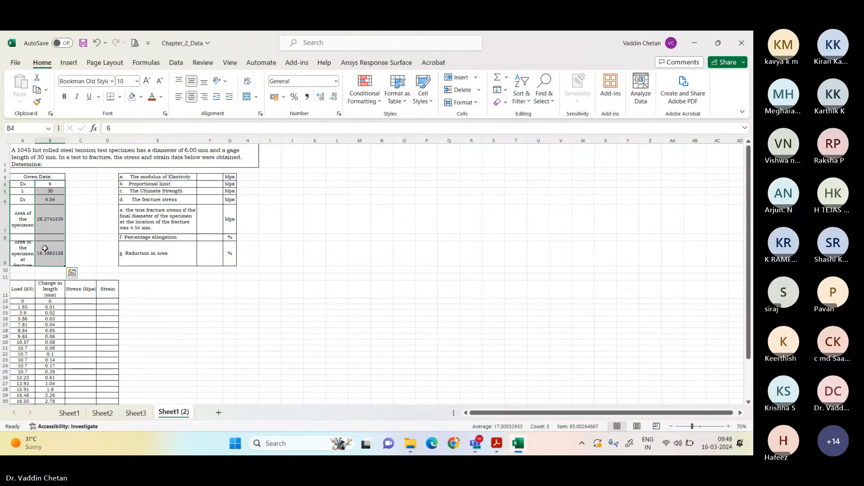
{"action": "key", "text": "Delete"}
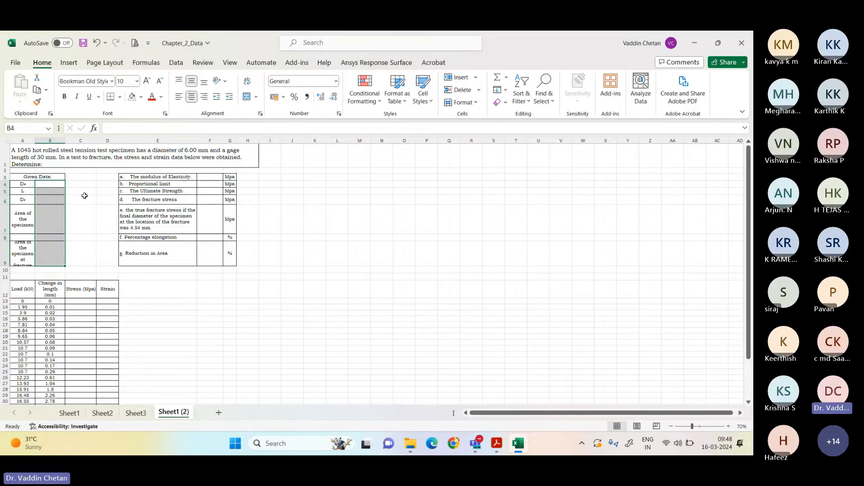
Step: Enter the given data from the problem statement: 6 for D0 in B4 and 30 for L in B5
{"action": "scroll", "coordinate": [125, 212], "scroll_direction": "up", "scroll_amount": 3}
{"action": "scroll", "coordinate": [118, 222], "scroll_direction": "up", "scroll_amount": 3}
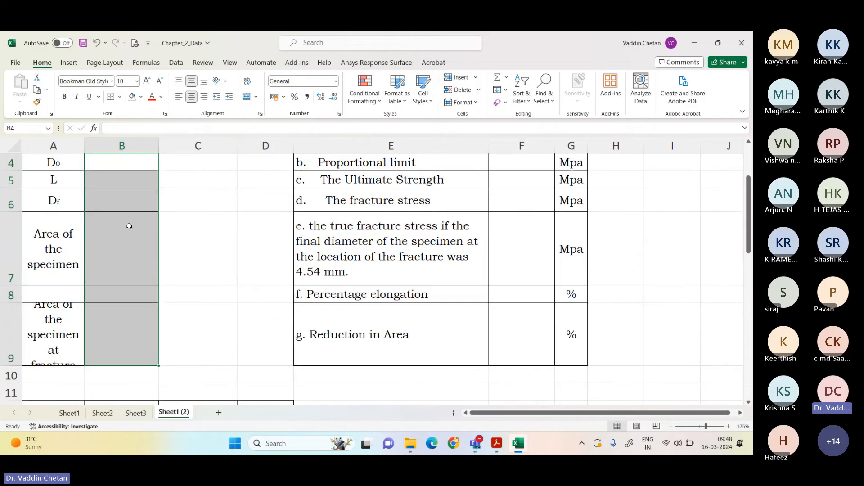
{"action": "scroll", "coordinate": [129, 228], "scroll_direction": "down", "scroll_amount": 1}
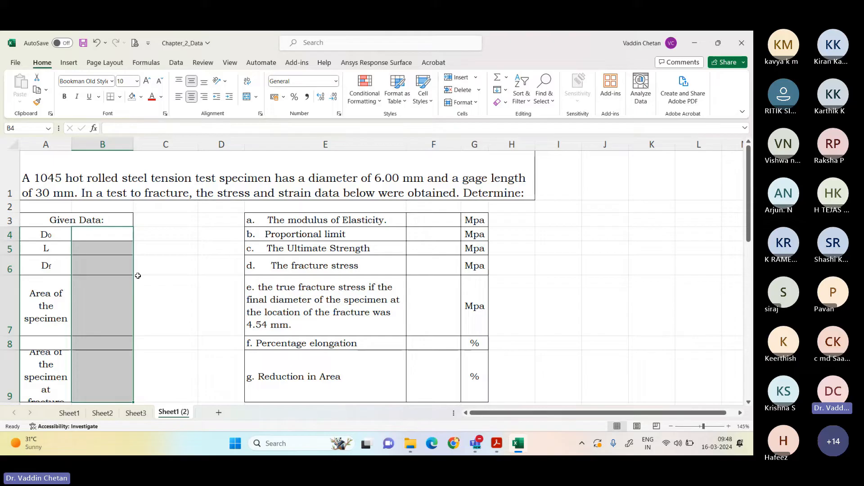
{"action": "left_click", "coordinate": [108, 263]}
{"action": "left_click", "coordinate": [102, 231]}
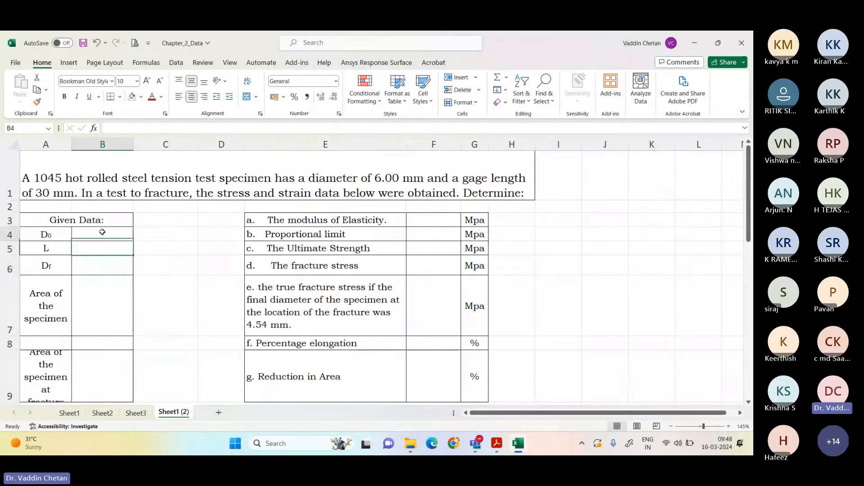
{"action": "left_click_drag", "start_coordinate": [102, 232], "coordinate": [96, 260]}
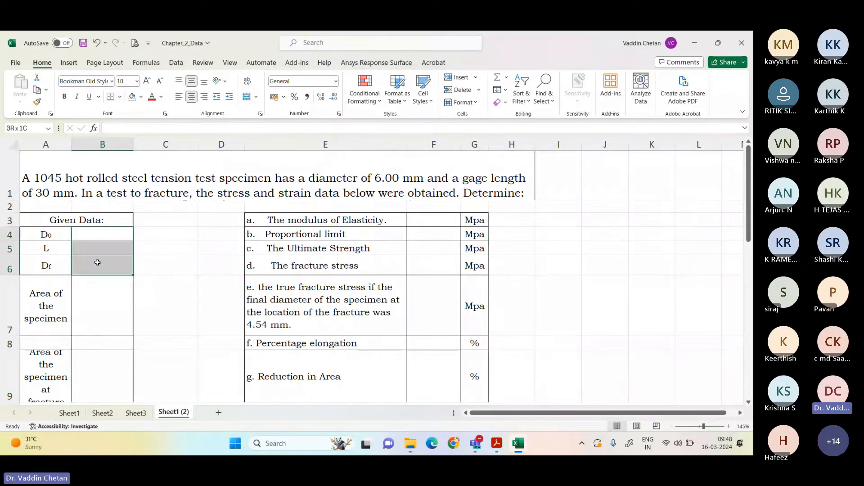
{"action": "left_click", "coordinate": [99, 175]}
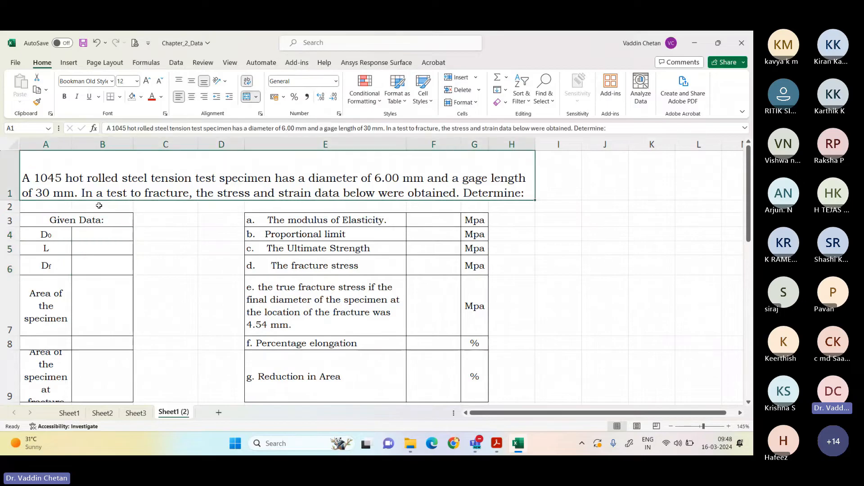
{"action": "left_click", "coordinate": [108, 232]}
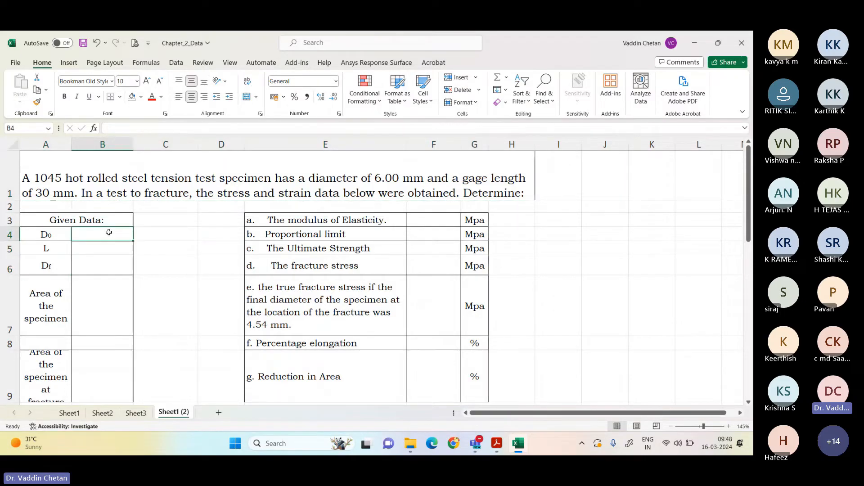
{"action": "type", "text": "6"}
{"action": "key", "text": "Return"}
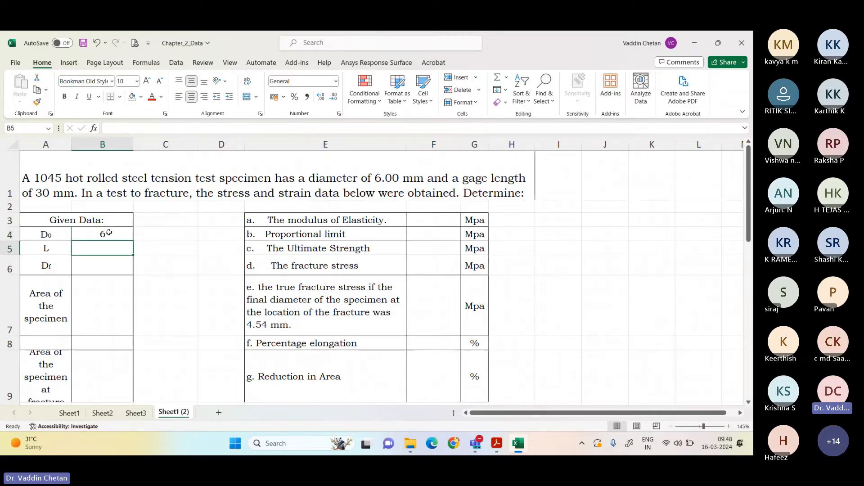
{"action": "type", "text": "30"}
{"action": "key", "text": "Return"}
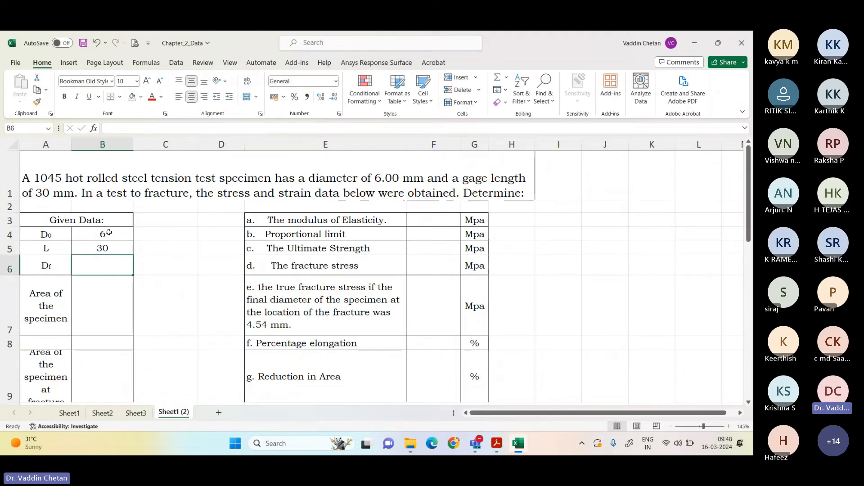
Step: Switch to the questions PDF in Adobe Acrobat and highlight the final-diameter text in question 6, part e
{"action": "left_click", "coordinate": [255, 194]}
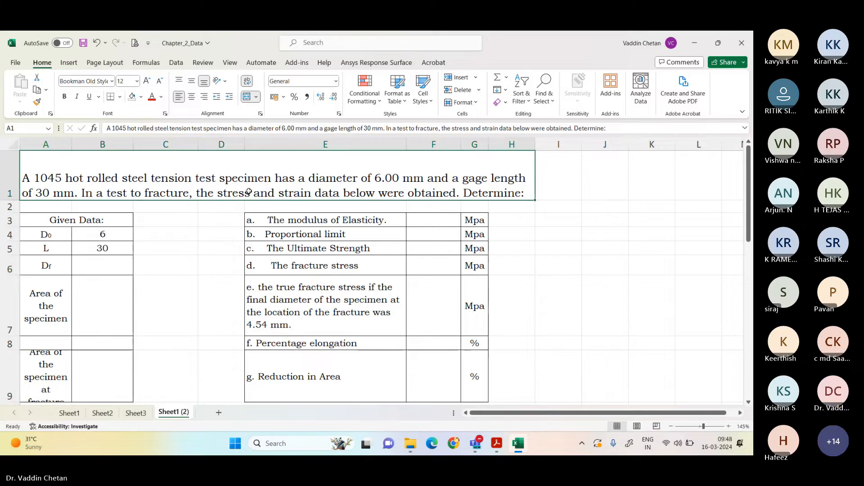
{"action": "left_click", "coordinate": [499, 448]}
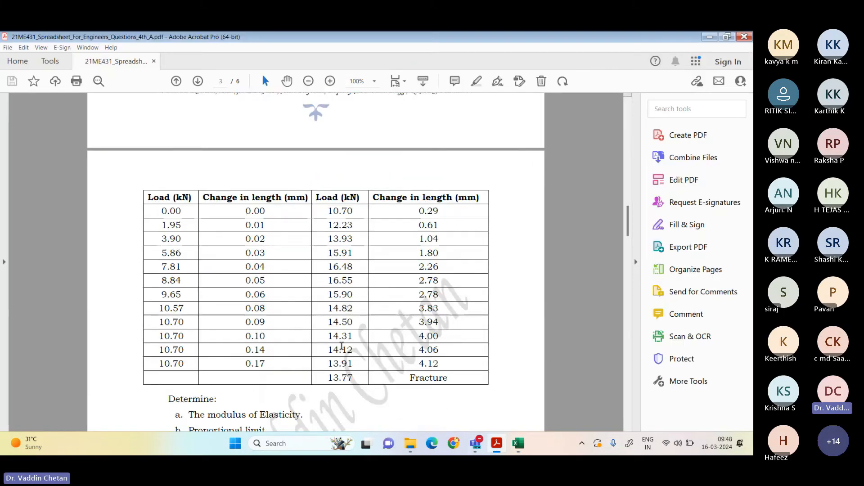
{"action": "scroll", "coordinate": [276, 222], "scroll_direction": "up", "scroll_amount": 6}
{"action": "scroll", "coordinate": [276, 222], "scroll_direction": "up", "scroll_amount": 1}
{"action": "scroll", "coordinate": [322, 265], "scroll_direction": "down", "scroll_amount": 6}
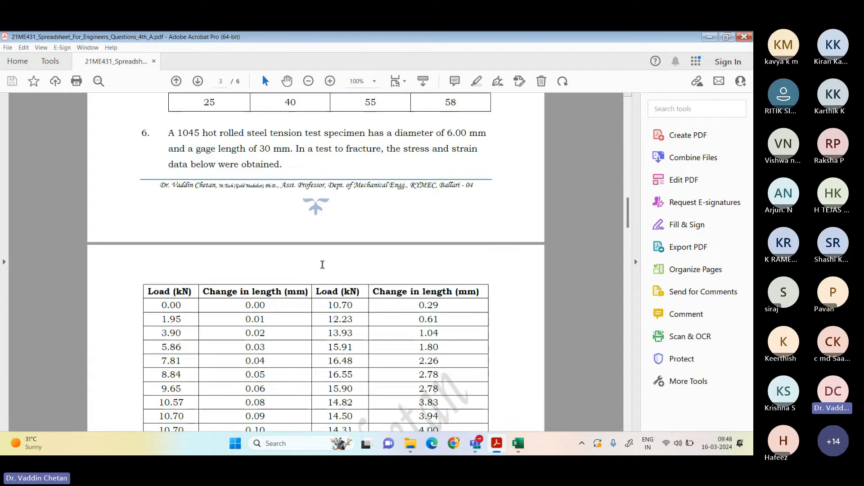
{"action": "scroll", "coordinate": [322, 265], "scroll_direction": "down", "scroll_amount": 6}
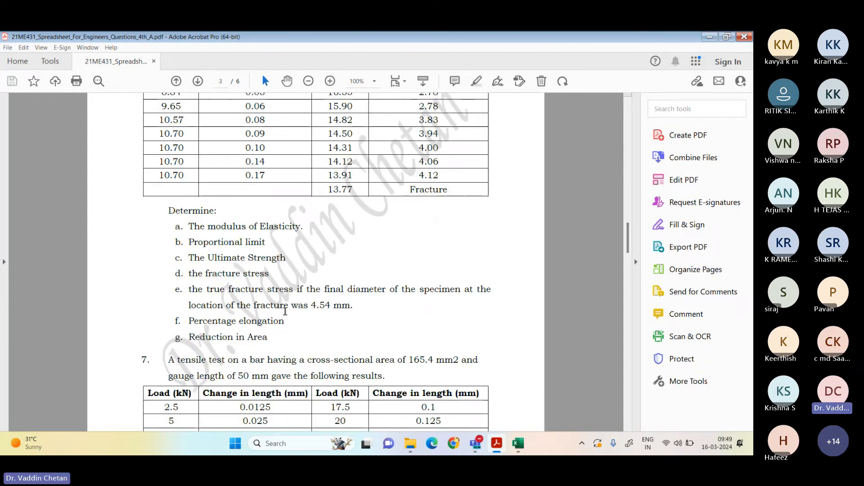
{"action": "left_click_drag", "start_coordinate": [189, 290], "coordinate": [350, 306]}
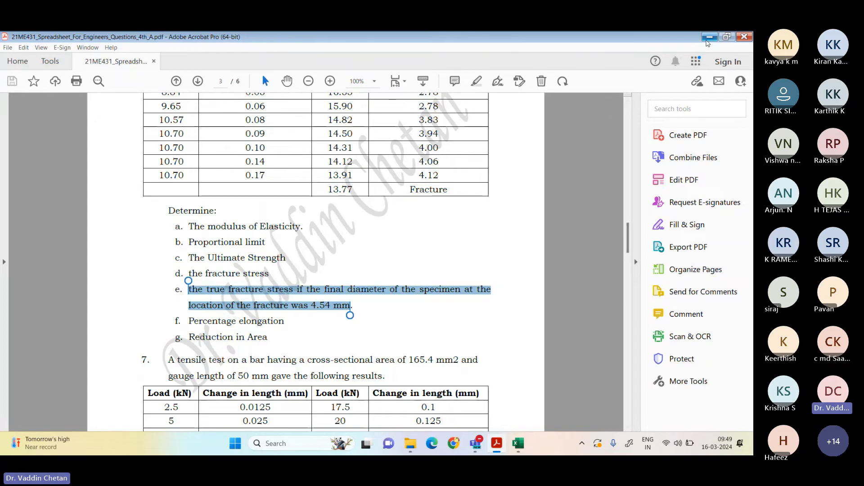
Step: Return to the Excel workbook and enter 4.54 for Df in B6
{"action": "left_click", "coordinate": [708, 38]}
{"action": "left_click", "coordinate": [100, 269]}
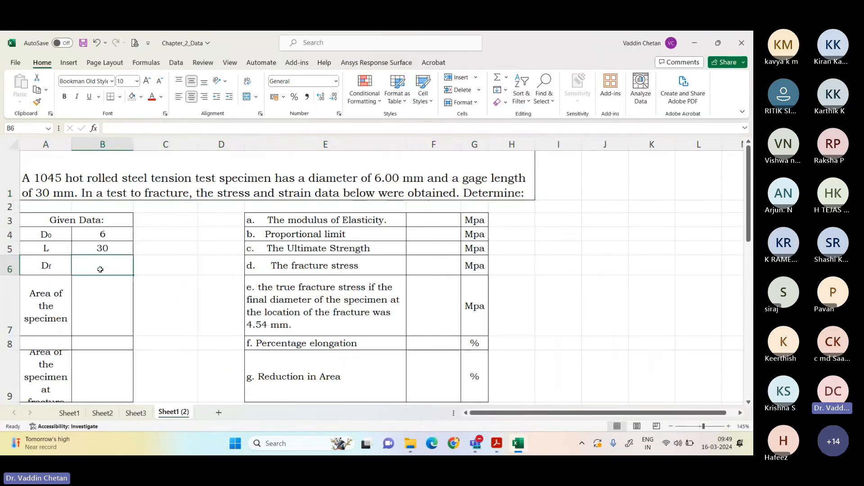
{"action": "type", "text": "4.54"}
{"action": "key", "text": "Return"}
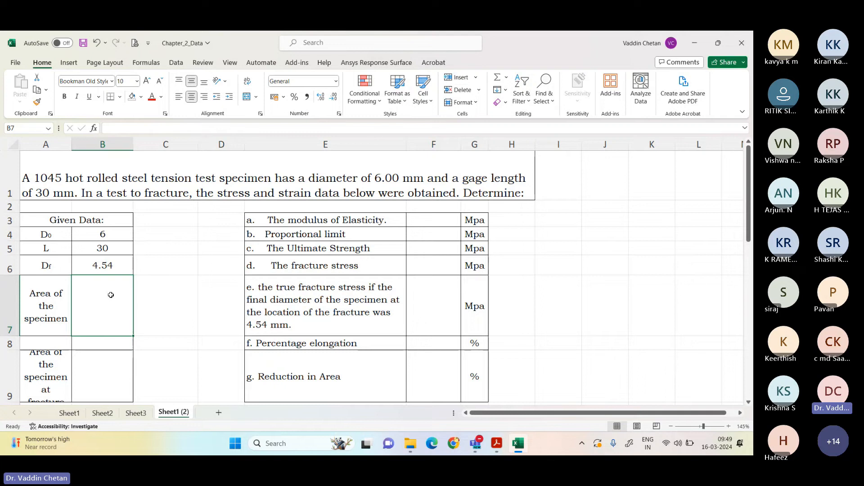
Step: Calculate the area of the specimen in B7 with the formula =((PI()/4)*B4^2)
{"action": "type", "text": "=(("}
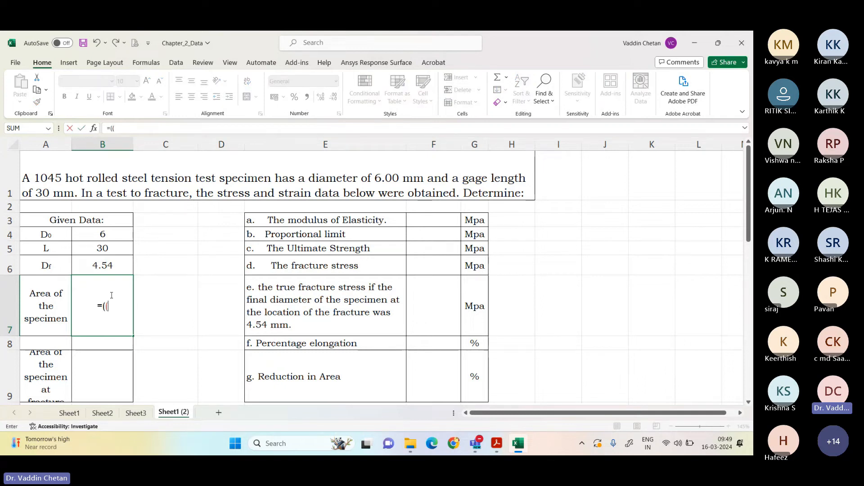
{"action": "type", "text": "pi"}
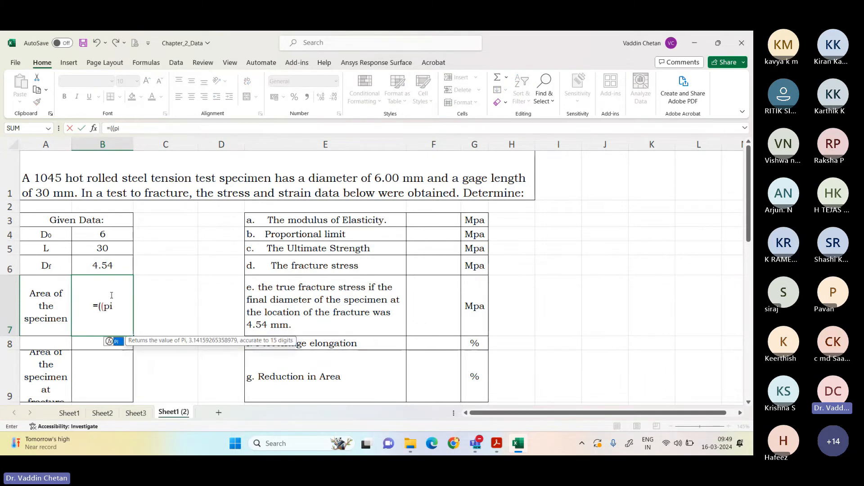
{"action": "type", "text": "()/4"}
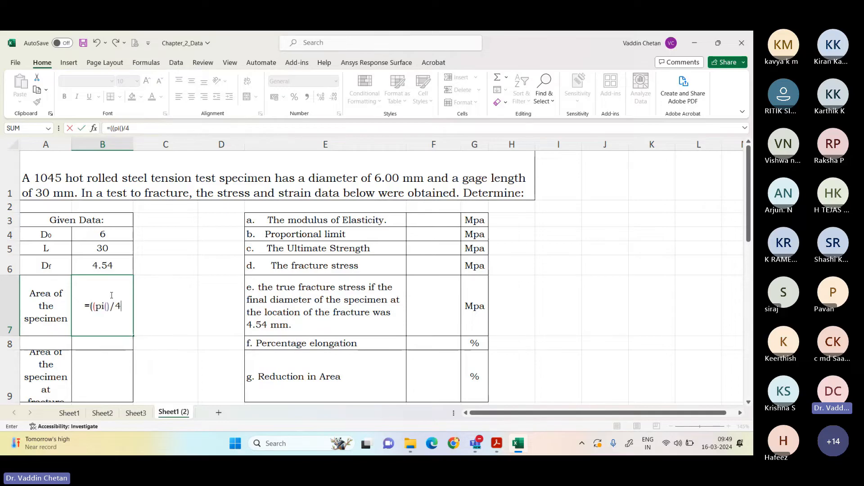
{"action": "type", "text": ")*"}
{"action": "left_click", "coordinate": [110, 234]}
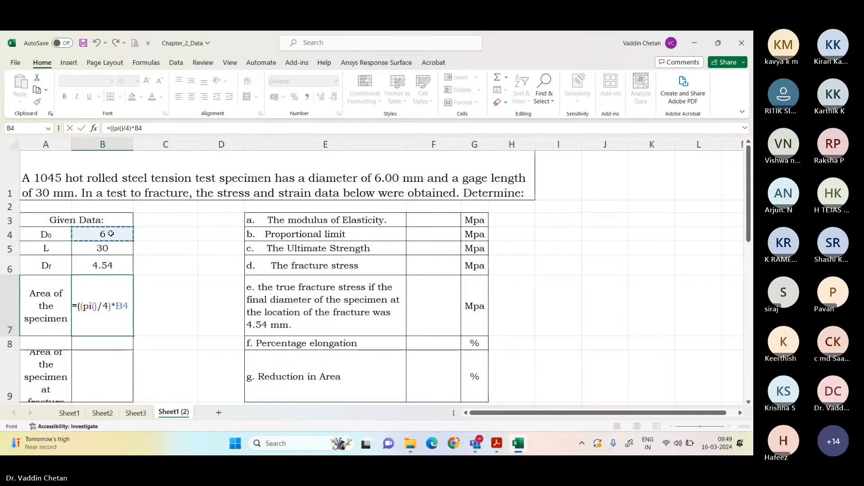
{"action": "type", "text": "^2"}
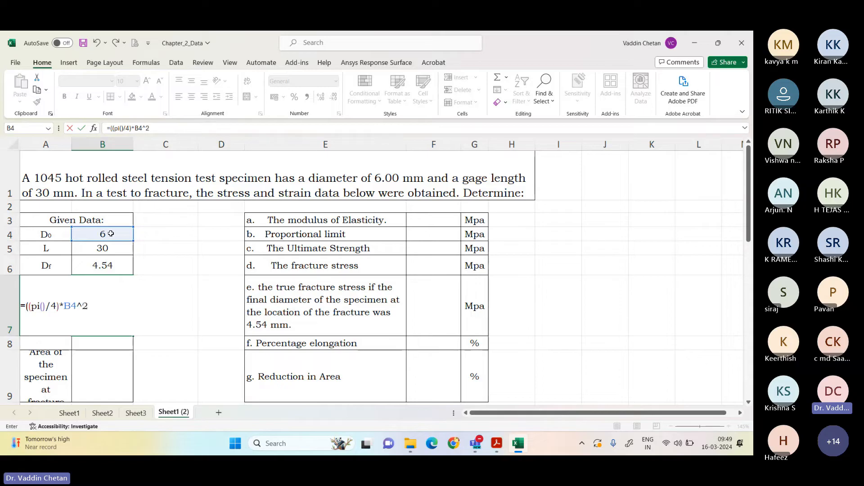
{"action": "type", "text": ")"}
{"action": "key", "text": "Return"}
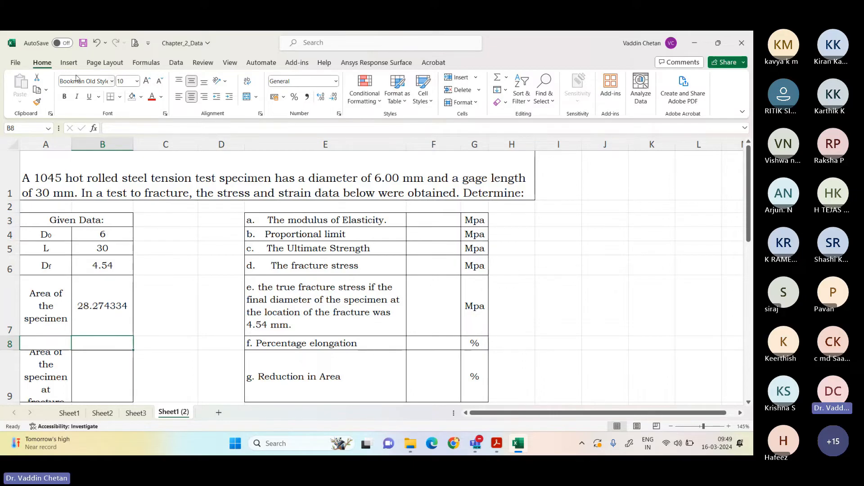
Step: Copy the area formula from B7 into B9 as formula only for the area at fracture, and check both formulas
{"action": "left_click", "coordinate": [92, 355]}
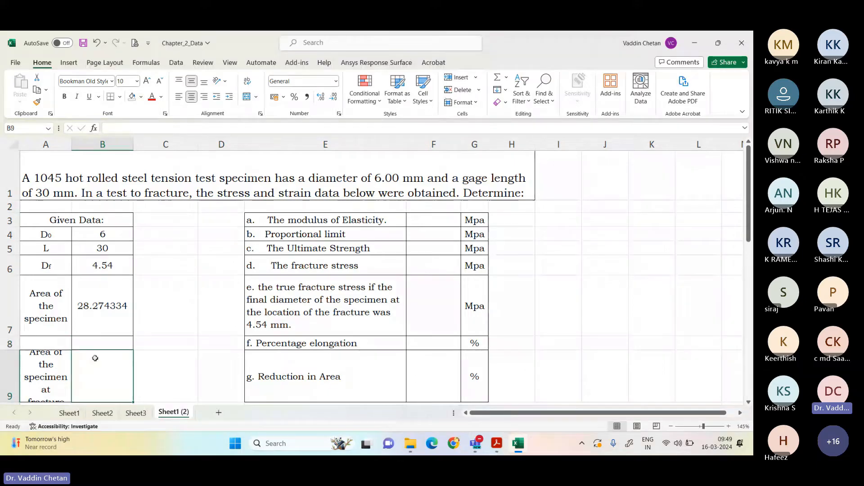
{"action": "left_click", "coordinate": [100, 310]}
{"action": "key", "text": "ctrl+c"}
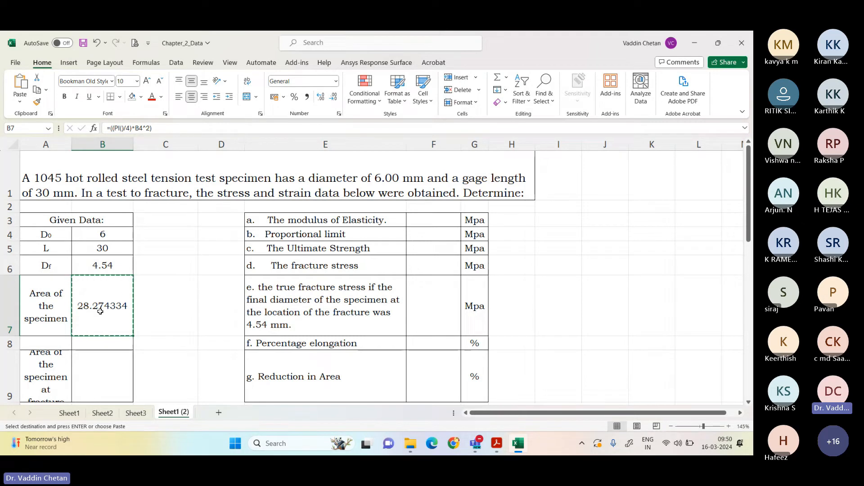
{"action": "left_click", "coordinate": [101, 380]}
{"action": "right_click", "coordinate": [100, 382]}
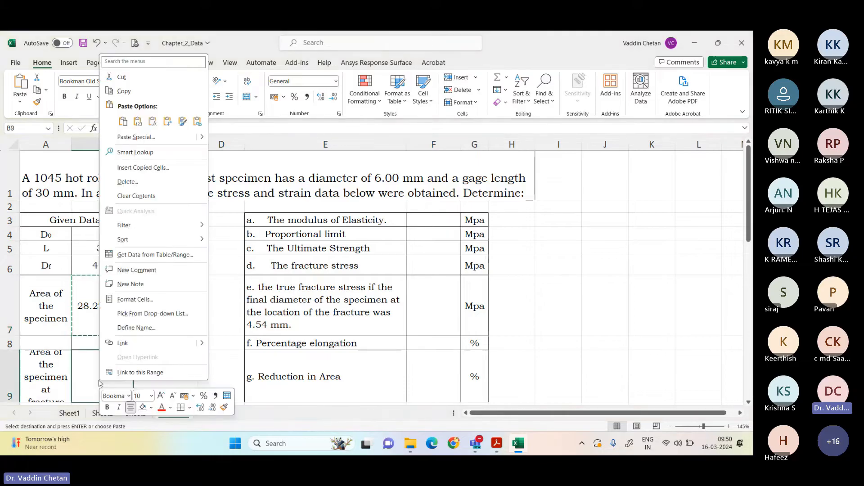
{"action": "left_click", "coordinate": [155, 123]}
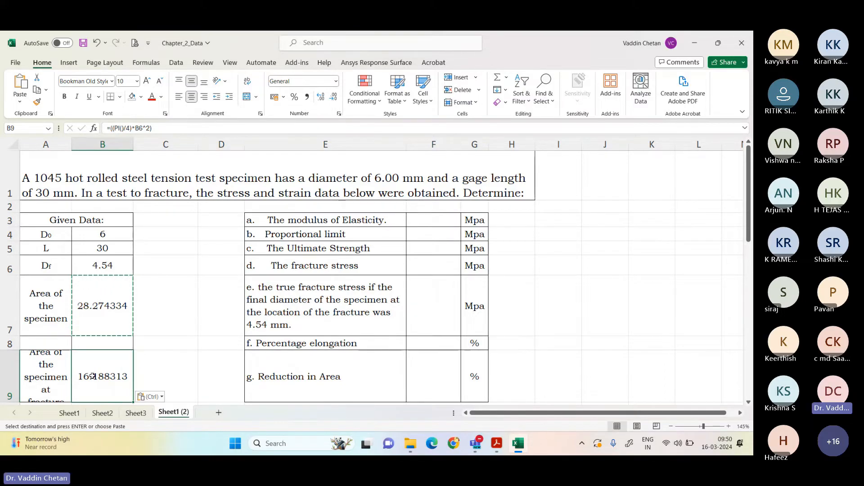
{"action": "scroll", "coordinate": [92, 374], "scroll_direction": "down", "scroll_amount": 1}
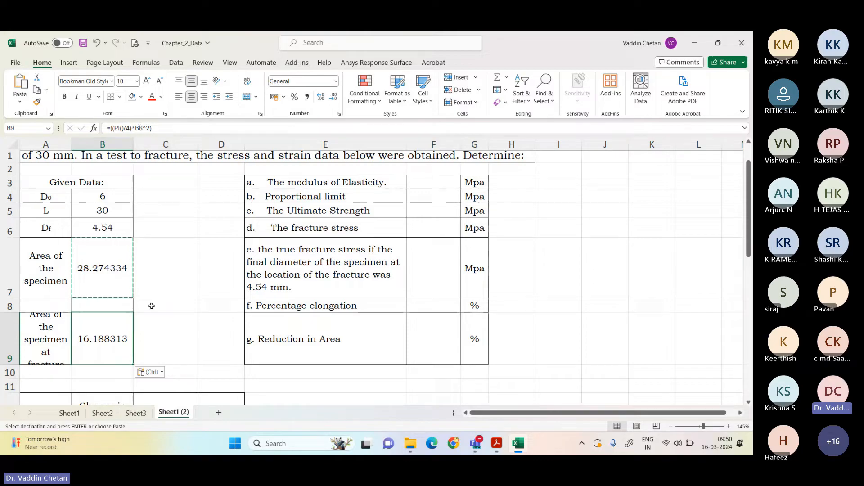
{"action": "left_click", "coordinate": [95, 268]}
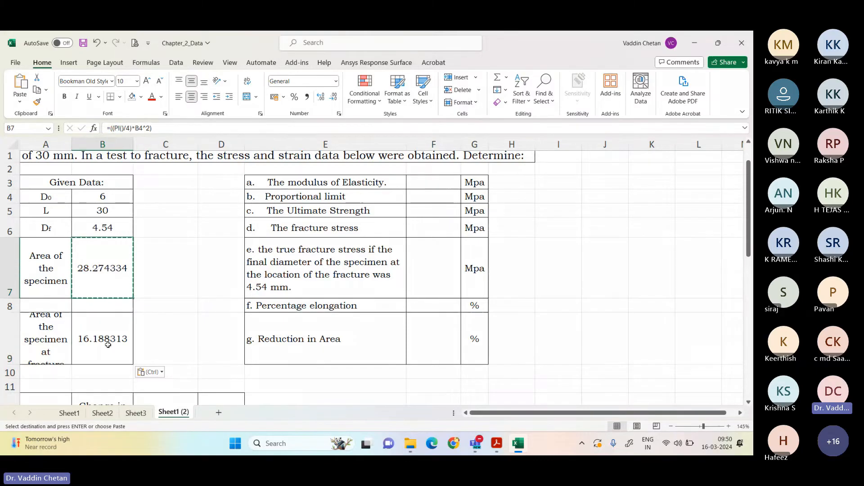
{"action": "left_click", "coordinate": [121, 342]}
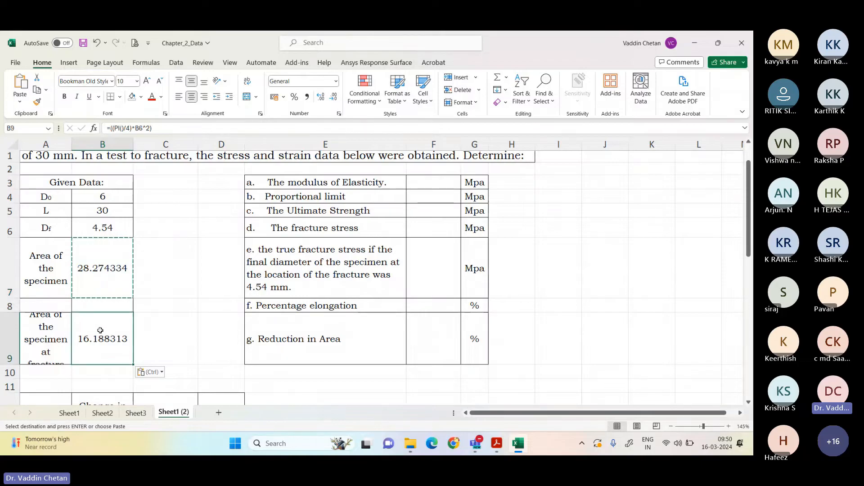
Step: Calculate the first stress value in C13 of the load table with the formula =((A13*1000)/B7)
{"action": "scroll", "coordinate": [96, 336], "scroll_direction": "down", "scroll_amount": 4}
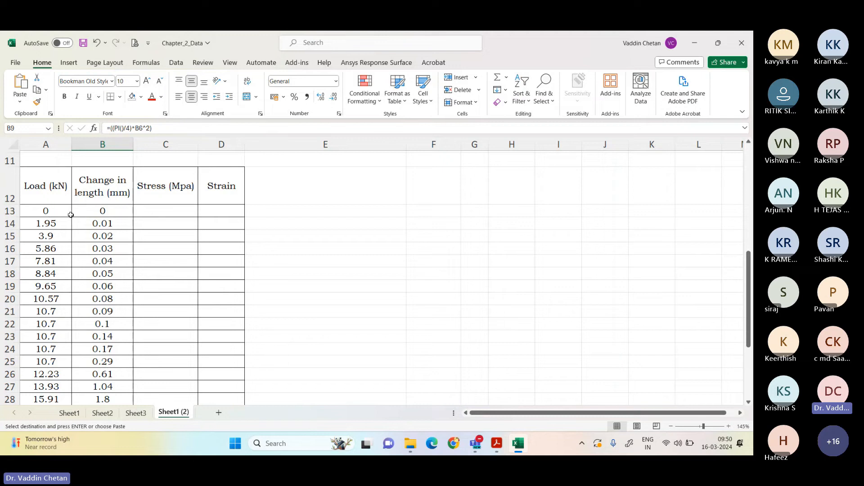
{"action": "left_click", "coordinate": [53, 212]}
{"action": "left_click", "coordinate": [104, 211]}
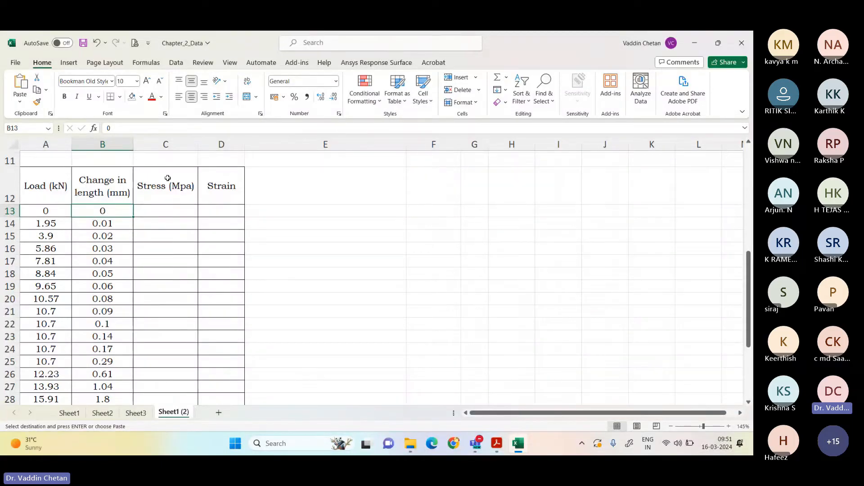
{"action": "left_click", "coordinate": [167, 210]}
{"action": "left_click_drag", "start_coordinate": [162, 187], "coordinate": [202, 187]}
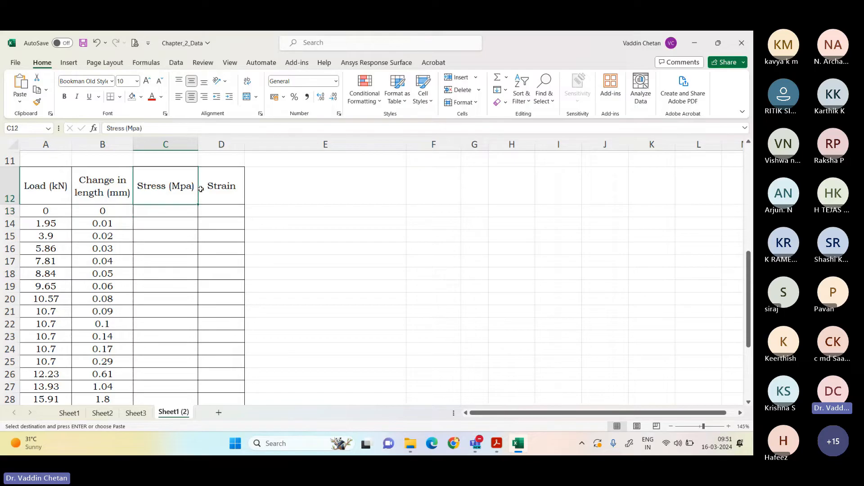
{"action": "left_click", "coordinate": [165, 214]}
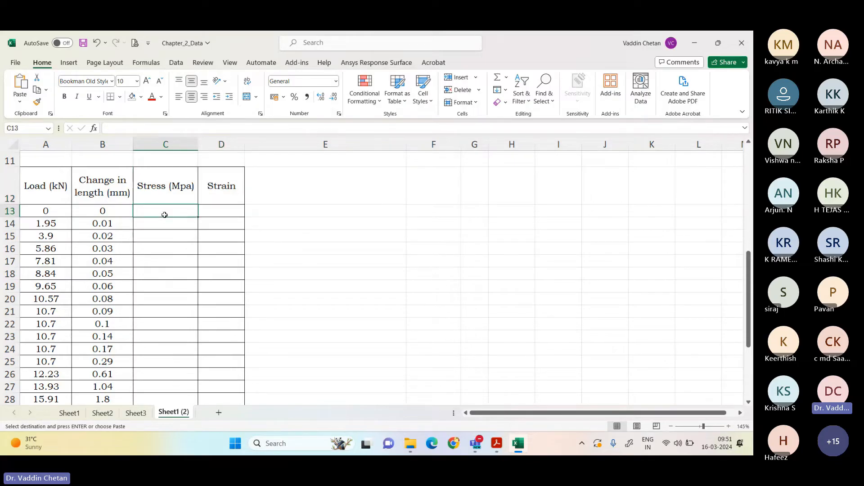
{"action": "type", "text": "="}
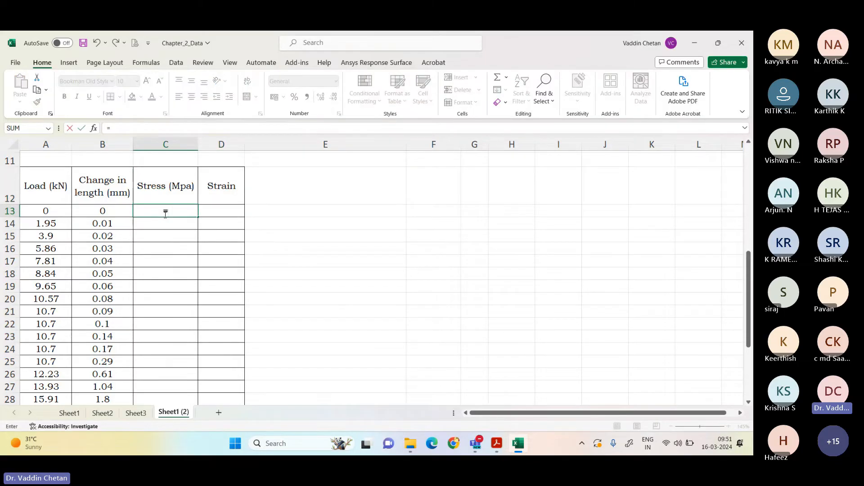
{"action": "type", "text": "(("}
{"action": "key", "text": "Left"}
{"action": "key", "text": "Left"}
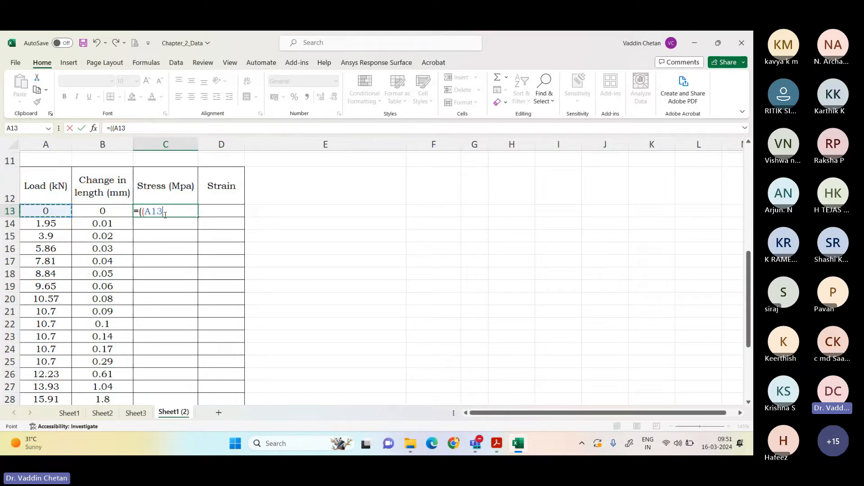
{"action": "type", "text": "*1000"}
{"action": "type", "text": "/"}
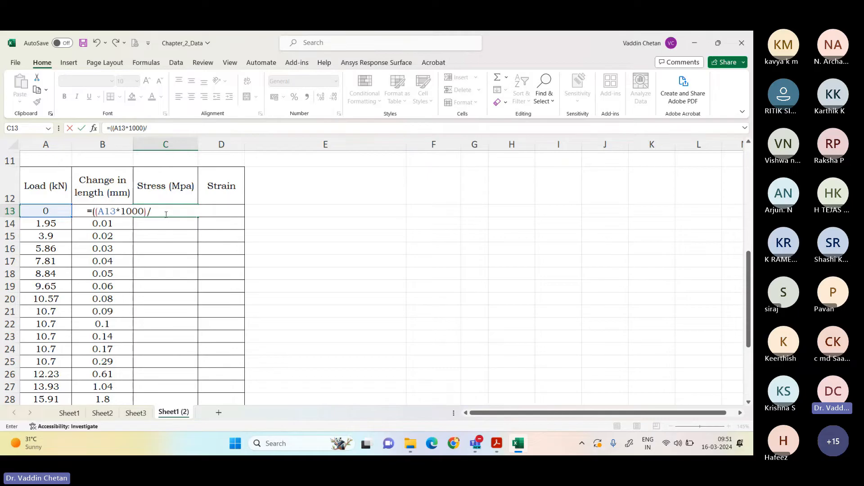
{"action": "scroll", "coordinate": [165, 214], "scroll_direction": "up", "scroll_amount": 2}
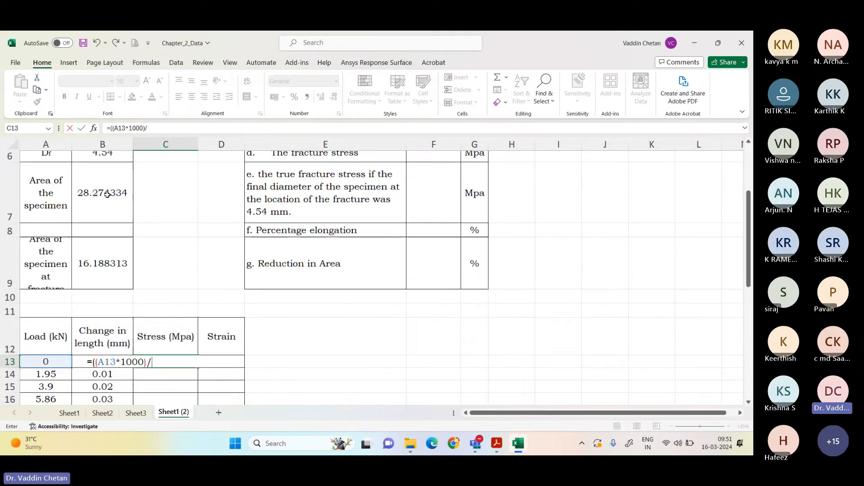
{"action": "left_click", "coordinate": [107, 195]}
{"action": "type", "text": ")"}
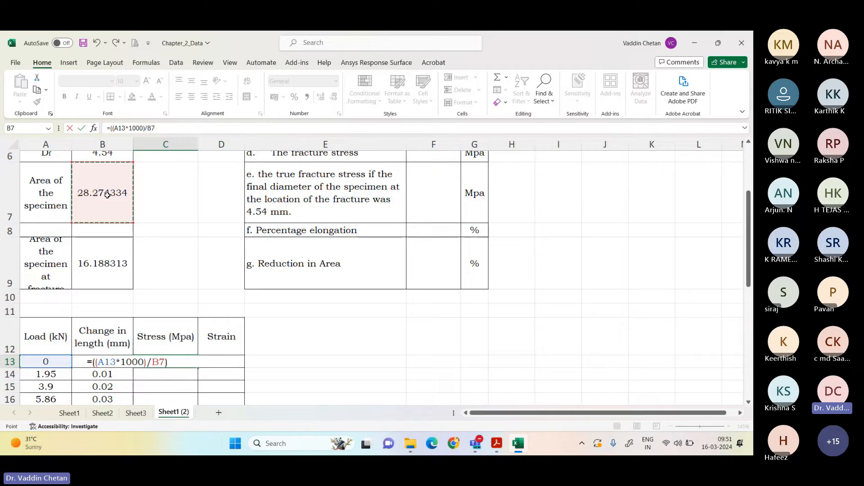
{"action": "key", "text": "Return"}
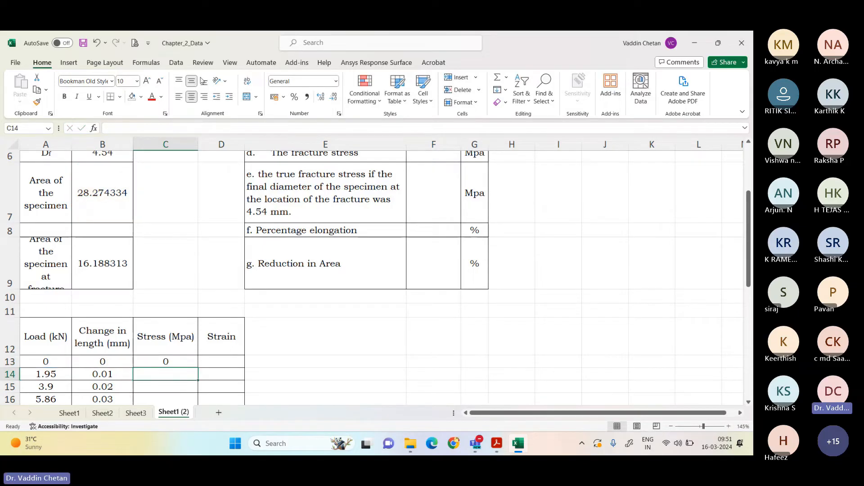
Step: Fill the stress formula with its relative B7 reference from C13 down through C37
{"action": "scroll", "coordinate": [203, 81], "scroll_direction": "down", "scroll_amount": 3}
{"action": "scroll", "coordinate": [166, 249], "scroll_direction": "down", "scroll_amount": 1}
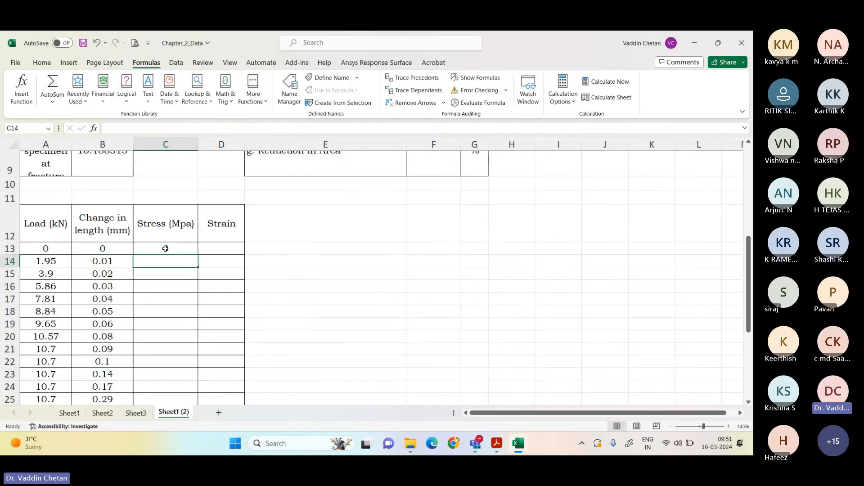
{"action": "left_click", "coordinate": [166, 249]}
{"action": "double_click", "coordinate": [200, 254]}
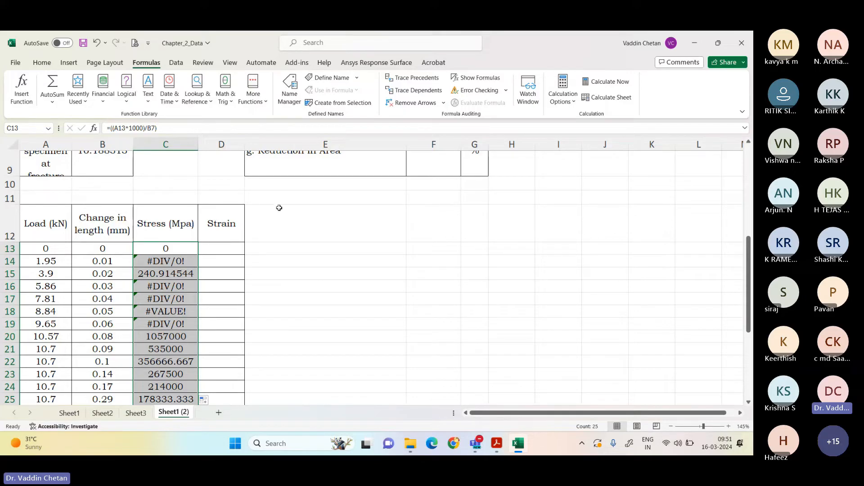
Step: Compare the specimen area cell B7 with the filled stress formulas in C13 to C16 to trace the area reference
{"action": "scroll", "coordinate": [135, 243], "scroll_direction": "up", "scroll_amount": 2}
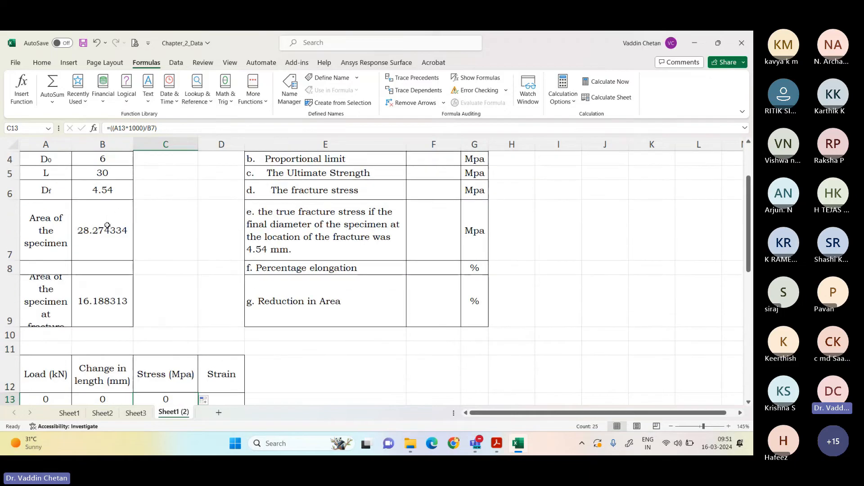
{"action": "left_click", "coordinate": [107, 226]}
{"action": "scroll", "coordinate": [107, 226], "scroll_direction": "down", "scroll_amount": 2}
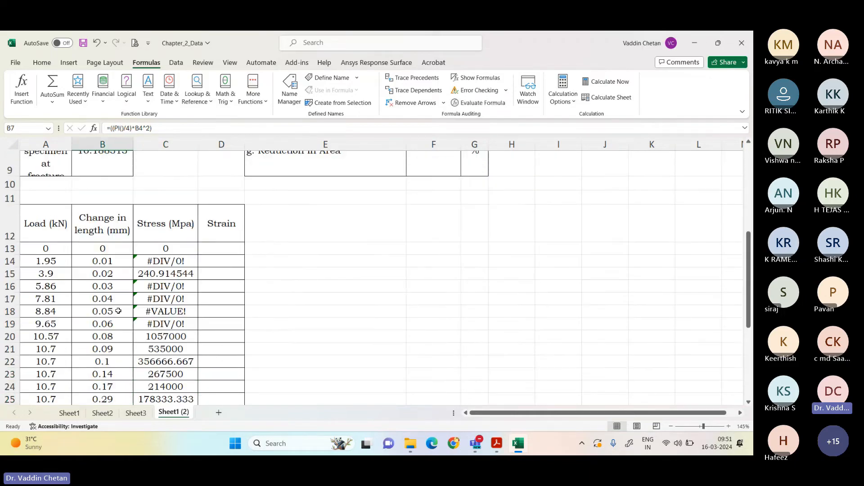
{"action": "scroll", "coordinate": [107, 319], "scroll_direction": "down", "scroll_amount": 1}
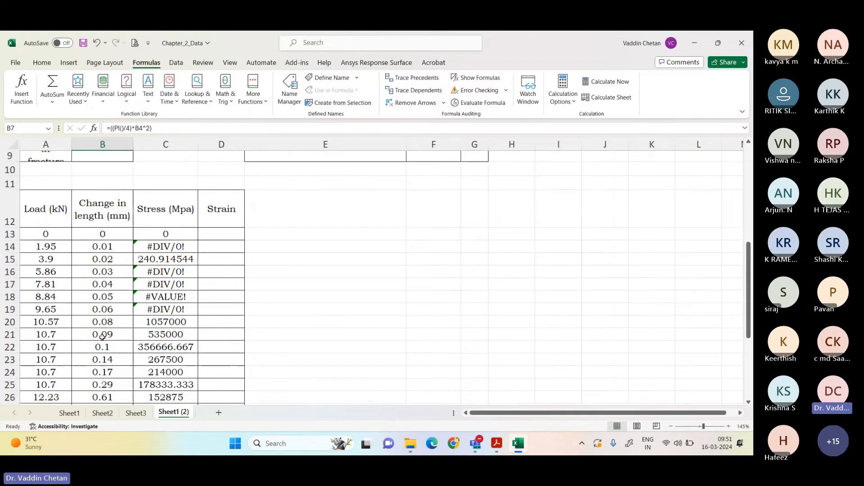
{"action": "scroll", "coordinate": [107, 319], "scroll_direction": "up", "scroll_amount": 1}
{"action": "scroll", "coordinate": [117, 315], "scroll_direction": "down", "scroll_amount": 1}
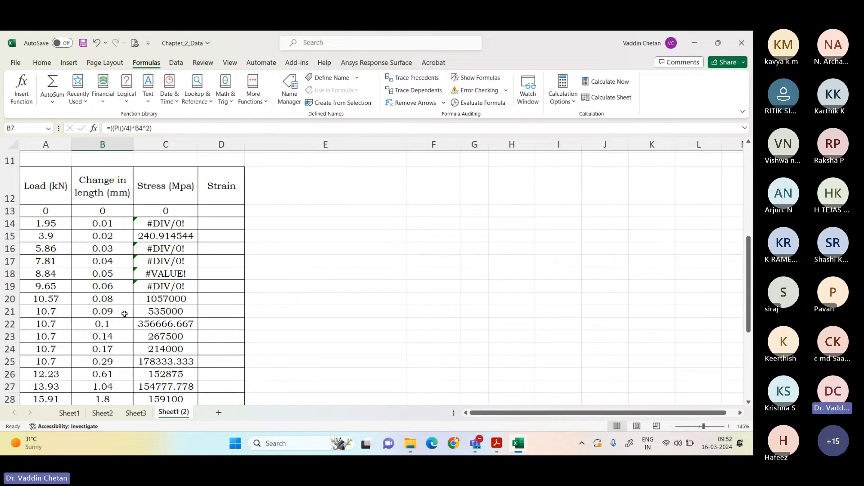
{"action": "left_click", "coordinate": [170, 210]}
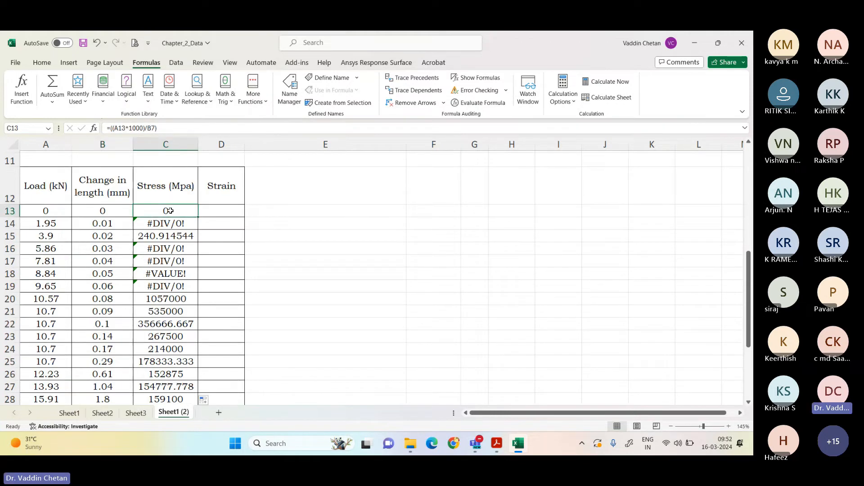
{"action": "key", "text": "Down"}
{"action": "key", "text": "Down"}
{"action": "key", "text": "Down"}
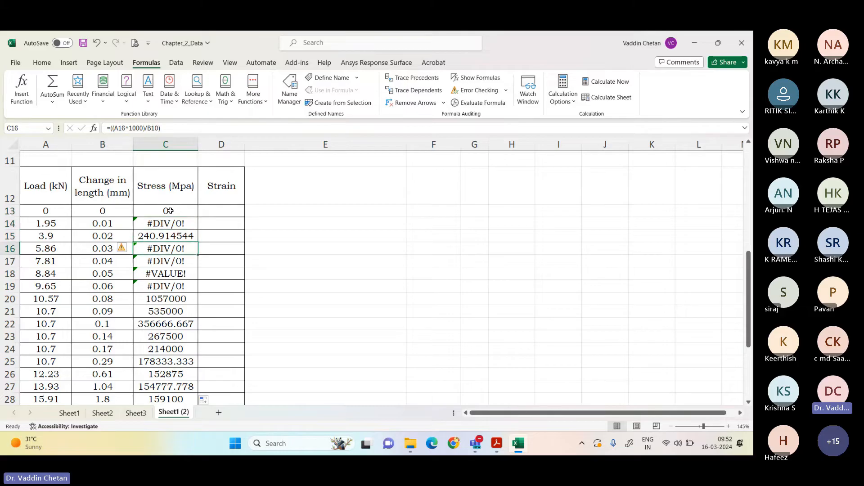
Step: Make the area reference absolute in the C13 stress formula so it reads =((A13*1000)/$B$7)
{"action": "scroll", "coordinate": [170, 211], "scroll_direction": "up", "scroll_amount": 1}
{"action": "left_click", "coordinate": [164, 247]}
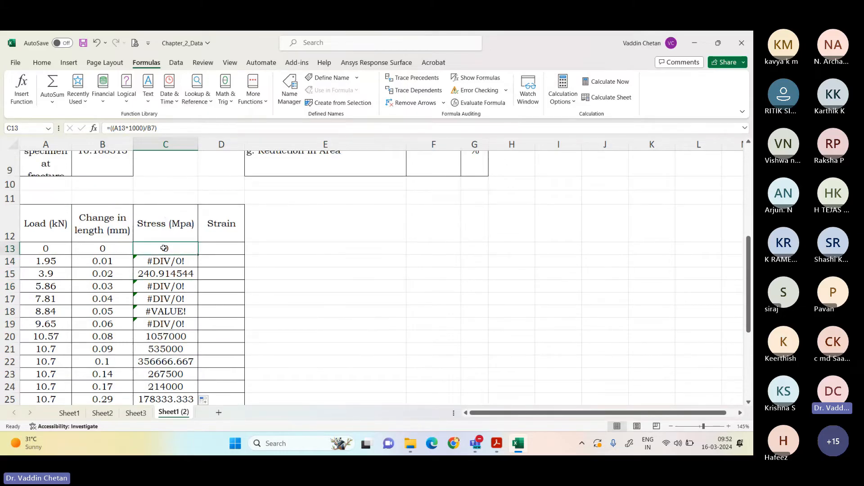
{"action": "double_click", "coordinate": [149, 128]}
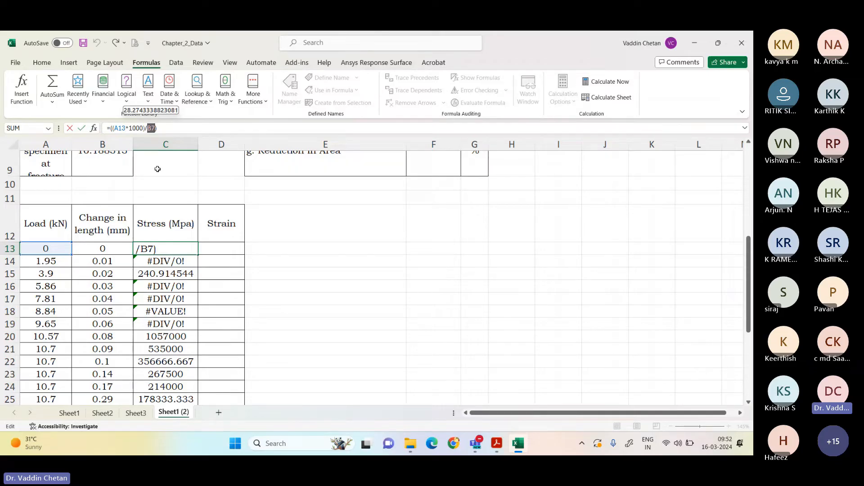
{"action": "key", "text": "F4"}
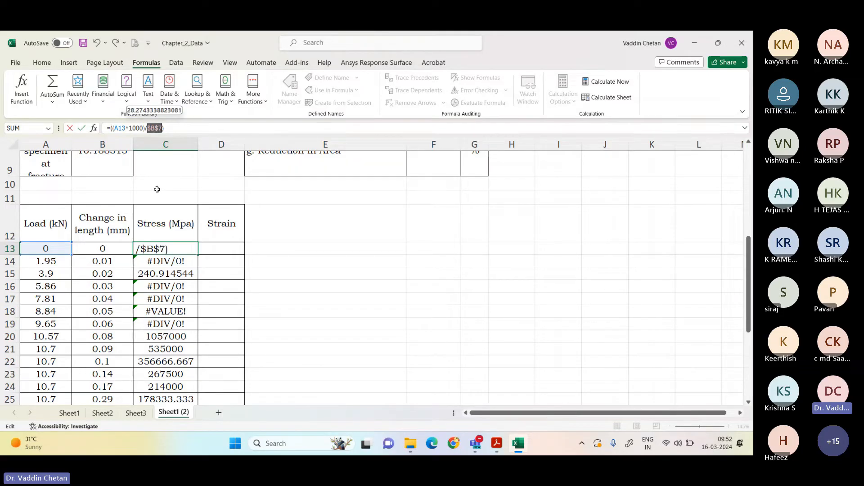
{"action": "key", "text": "Return"}
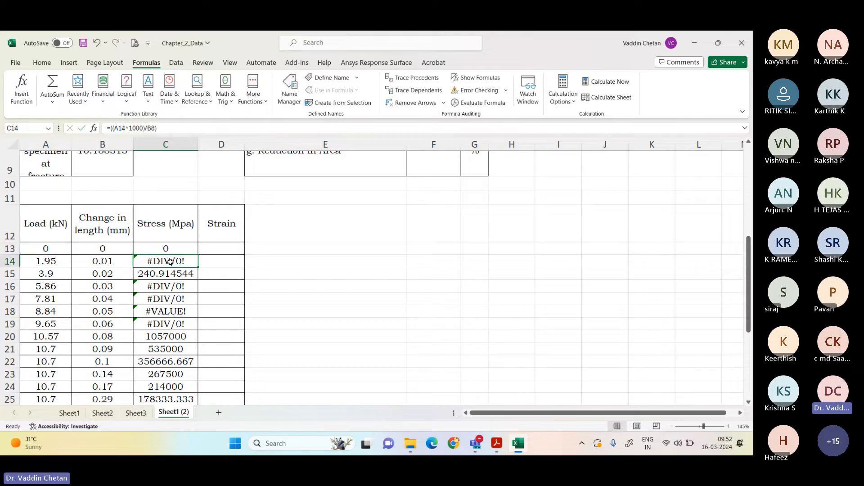
Step: Fill the corrected stress formula from C13 down through C37 and review the column
{"action": "left_click", "coordinate": [179, 247]}
{"action": "double_click", "coordinate": [198, 255]}
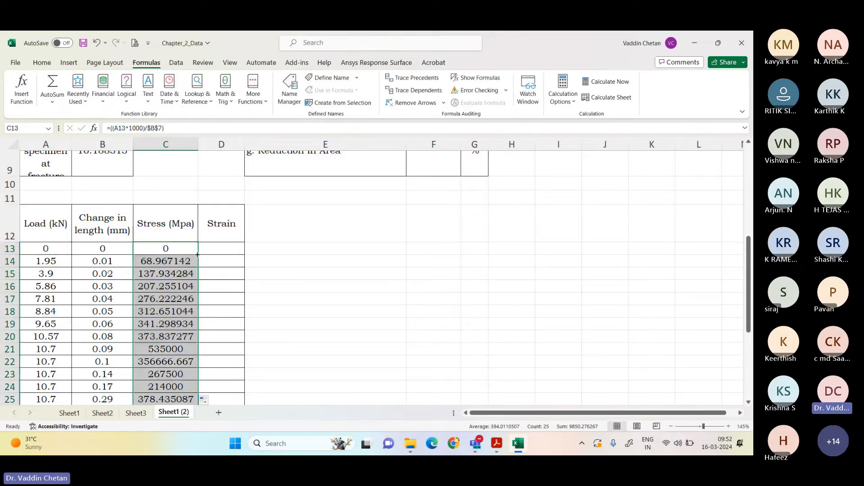
{"action": "scroll", "coordinate": [197, 256], "scroll_direction": "down", "scroll_amount": 5}
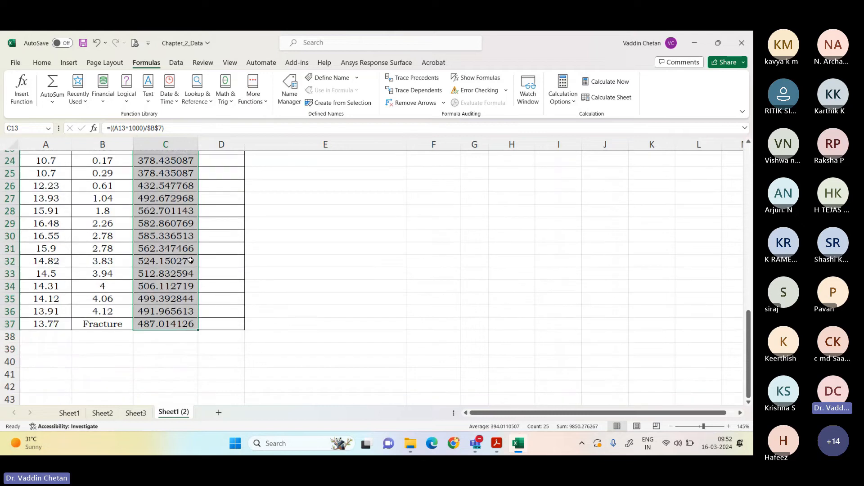
{"action": "scroll", "coordinate": [191, 259], "scroll_direction": "up", "scroll_amount": 5}
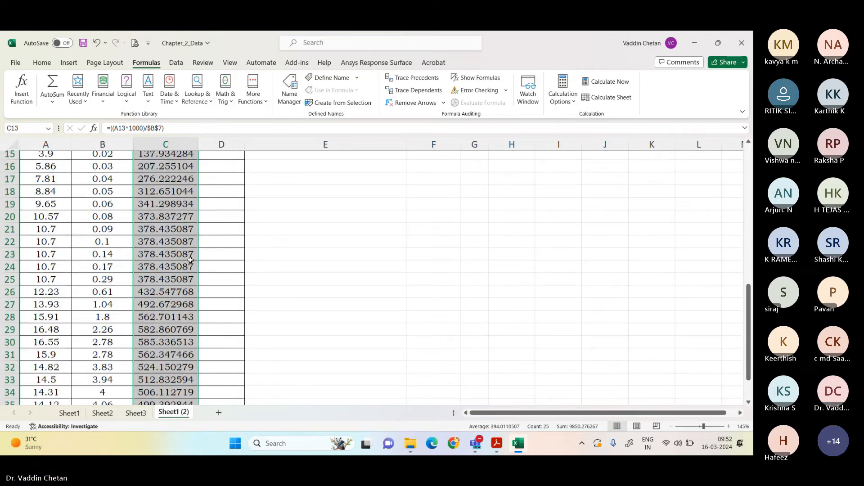
{"action": "scroll", "coordinate": [191, 256], "scroll_direction": "up", "scroll_amount": 1}
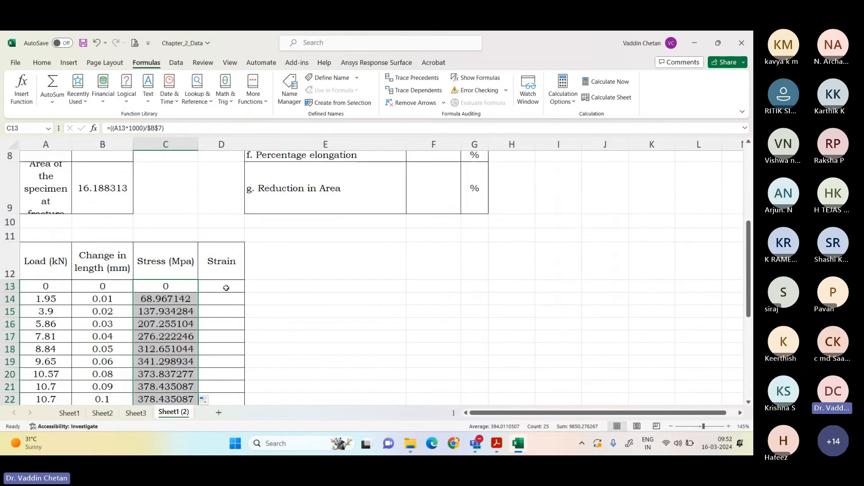
Step: Calculate the first strain value in D13 with the formula =(B13/$B$5), keeping the length reference absolute
{"action": "left_click", "coordinate": [230, 283]}
{"action": "type", "text": "="}
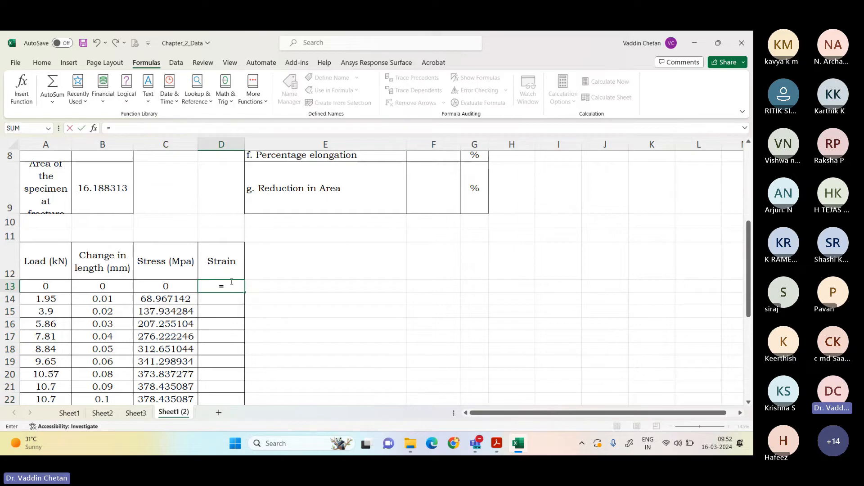
{"action": "type", "text": "("}
{"action": "key", "text": "Left"}
{"action": "key", "text": "Left"}
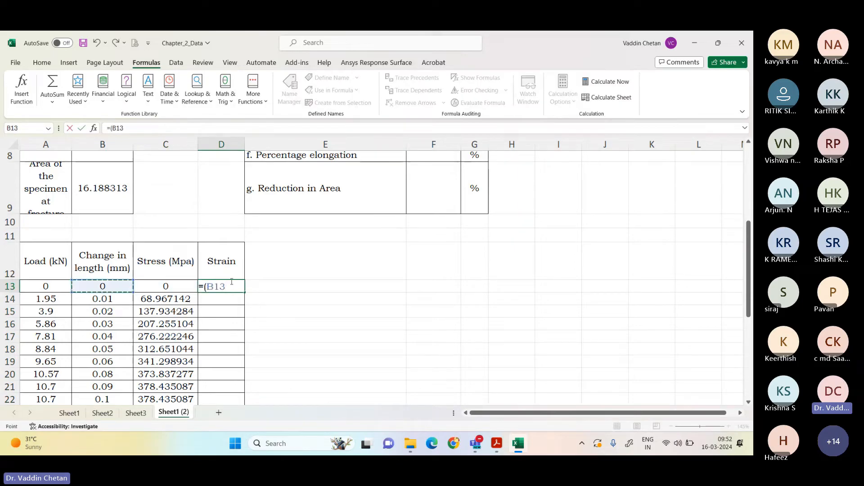
{"action": "type", "text": "/"}
{"action": "scroll", "coordinate": [195, 289], "scroll_direction": "up", "scroll_amount": 2}
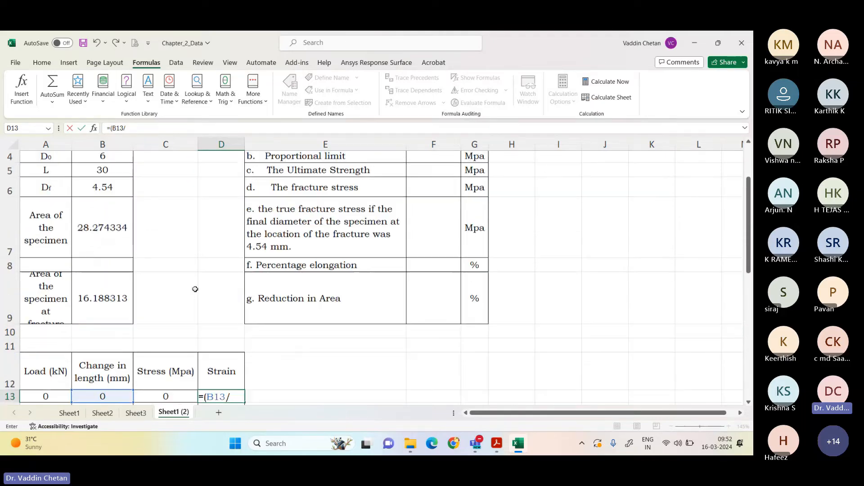
{"action": "left_click", "coordinate": [115, 174]}
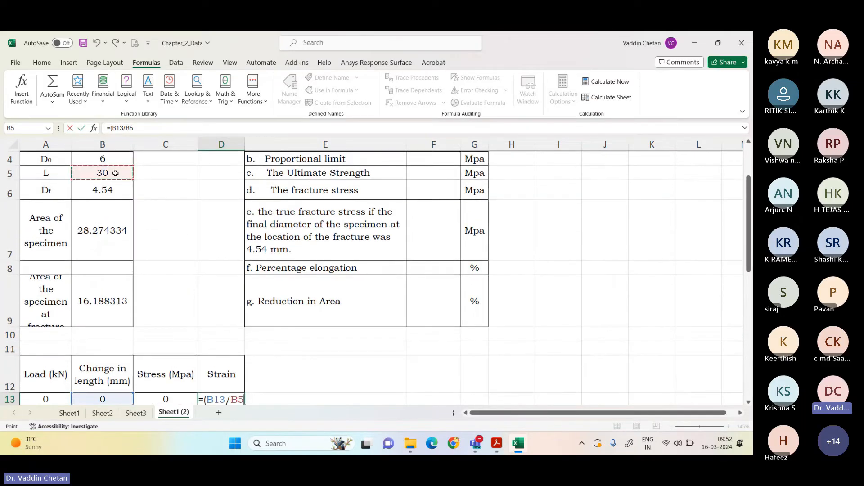
{"action": "type", "text": ")"}
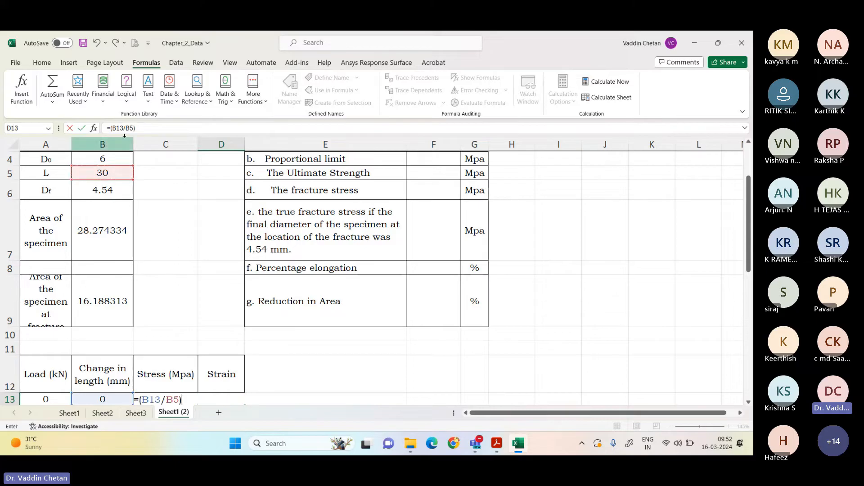
{"action": "left_click", "coordinate": [129, 129]}
{"action": "key", "text": "F4"}
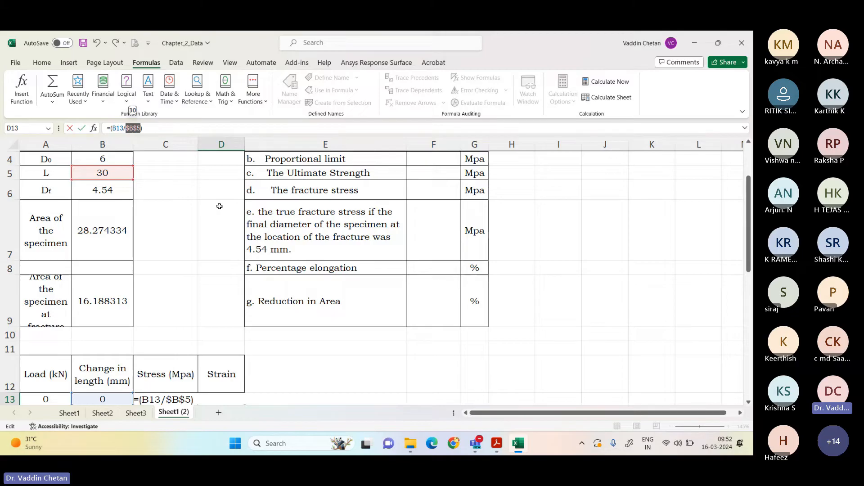
{"action": "key", "text": "Return"}
Step: Fill the strain formula from D13 down through D37 and check the column to its last row
{"action": "scroll", "coordinate": [216, 222], "scroll_direction": "down", "scroll_amount": 2}
{"action": "left_click", "coordinate": [224, 308]}
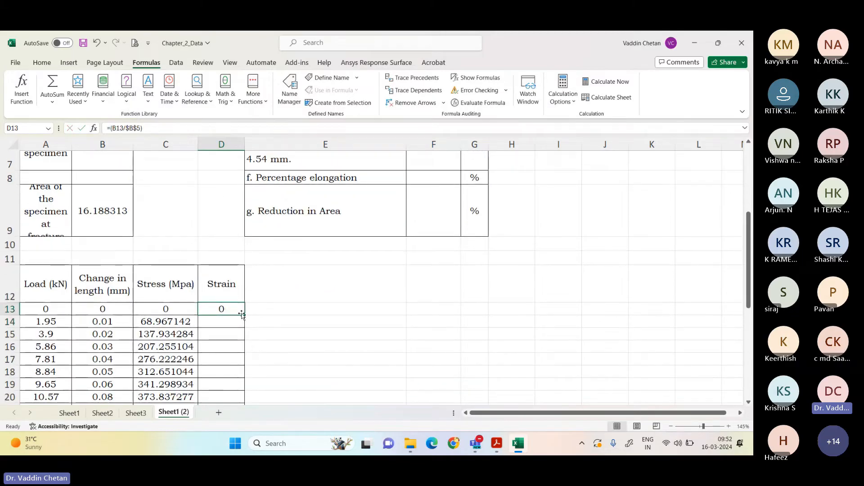
{"action": "double_click", "coordinate": [242, 314]}
{"action": "scroll", "coordinate": [242, 314], "scroll_direction": "down", "scroll_amount": 2}
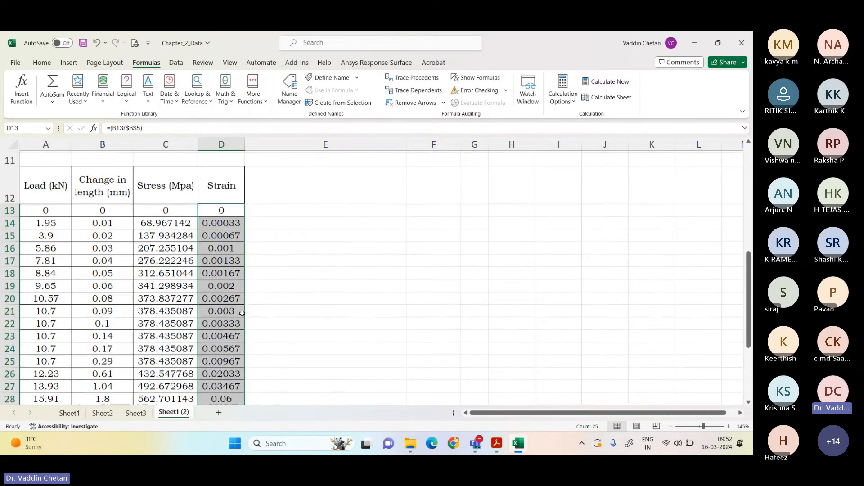
{"action": "scroll", "coordinate": [242, 314], "scroll_direction": "down", "scroll_amount": 4}
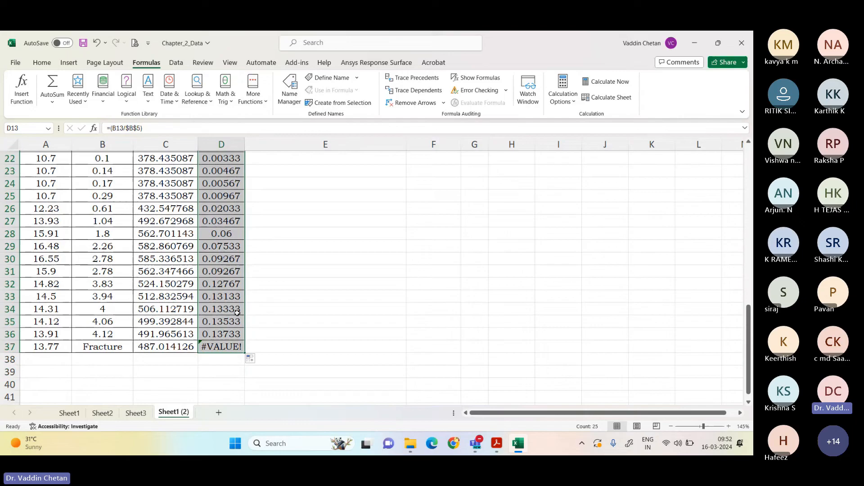
Step: Clear the strain cell D37 in the Fracture row and review the rest of the strain column
{"action": "left_click", "coordinate": [236, 349]}
{"action": "key", "text": "Delete"}
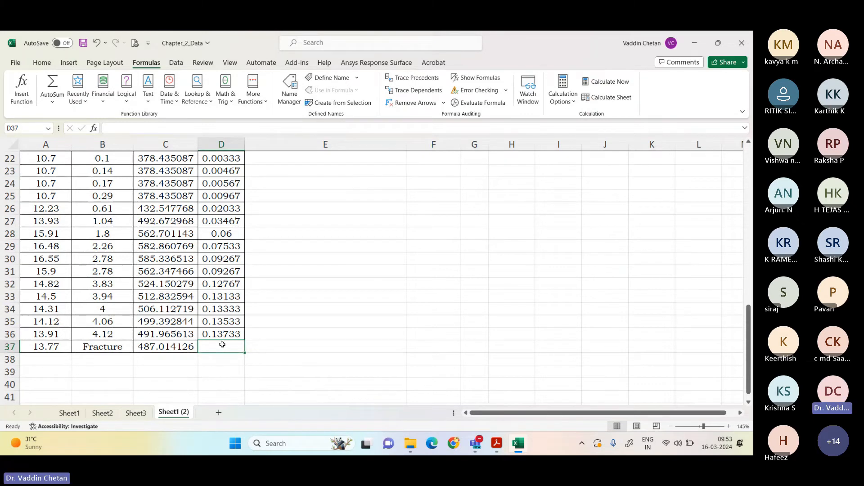
{"action": "scroll", "coordinate": [205, 221], "scroll_direction": "up", "scroll_amount": 5}
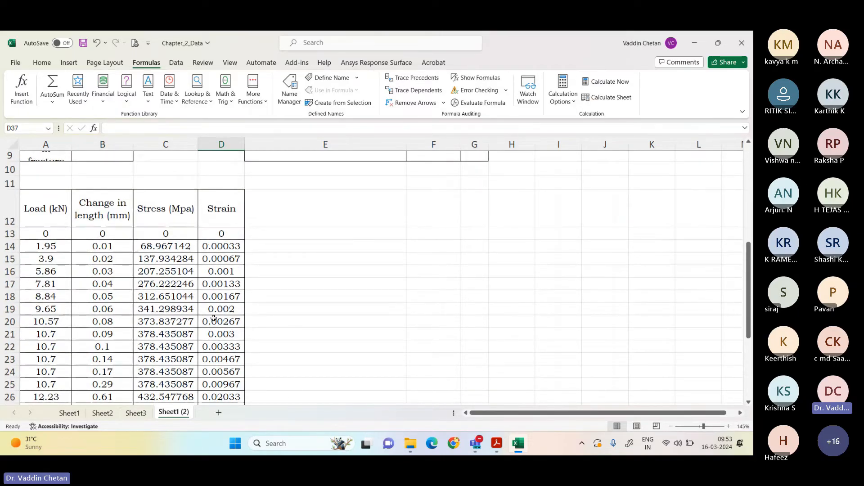
{"action": "scroll", "coordinate": [213, 318], "scroll_direction": "down", "scroll_amount": 4}
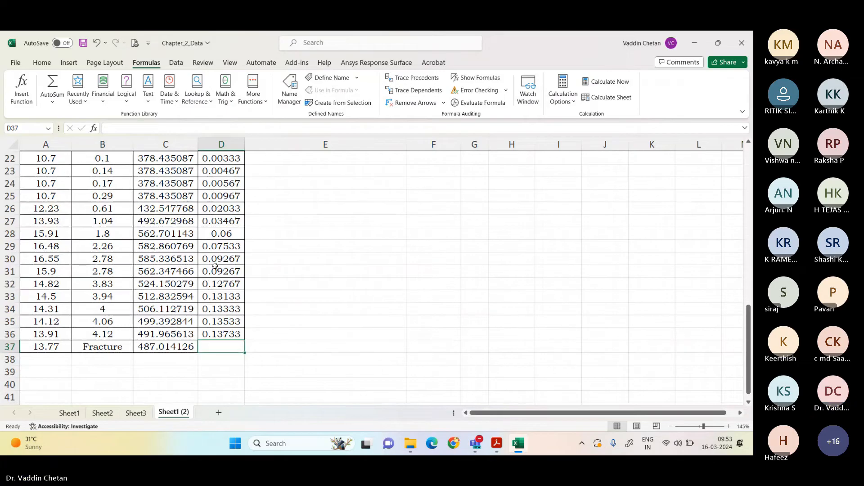
{"action": "scroll", "coordinate": [215, 266], "scroll_direction": "up", "scroll_amount": 1}
{"action": "scroll", "coordinate": [215, 266], "scroll_direction": "up", "scroll_amount": 4}
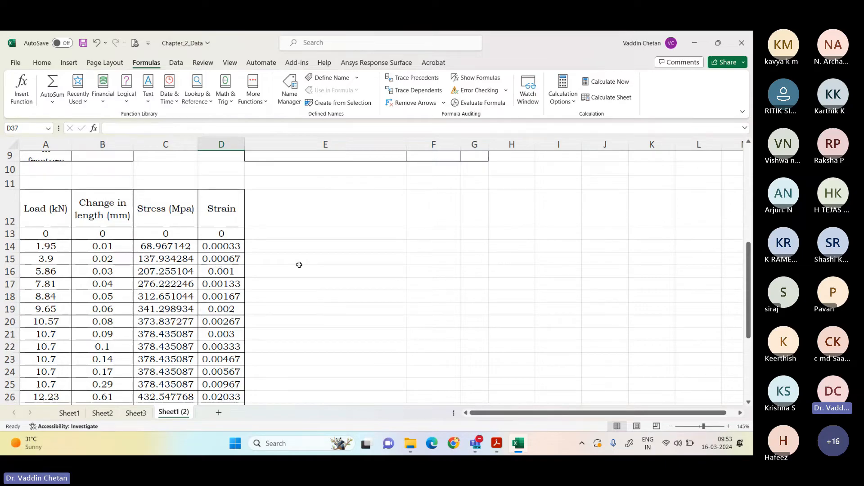
Step: Insert a blank scatter chart with smooth lines and markers and place it beside the load and stress table
{"action": "left_click", "coordinate": [69, 62]}
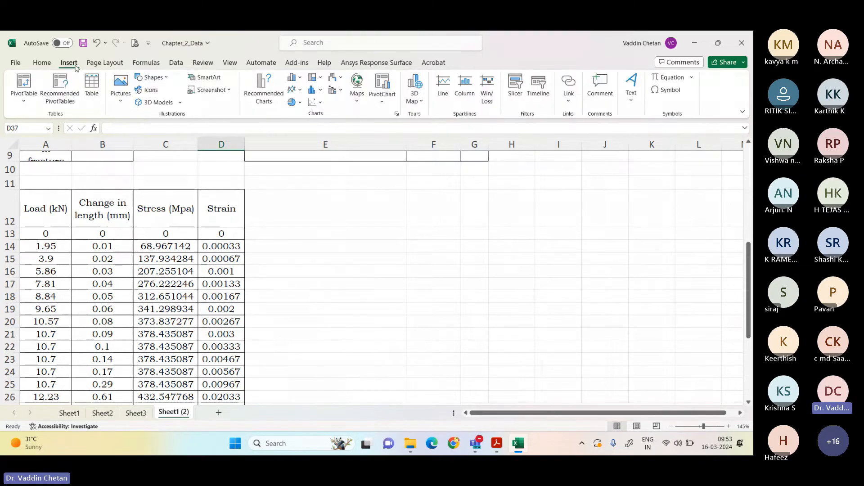
{"action": "left_click", "coordinate": [300, 90]}
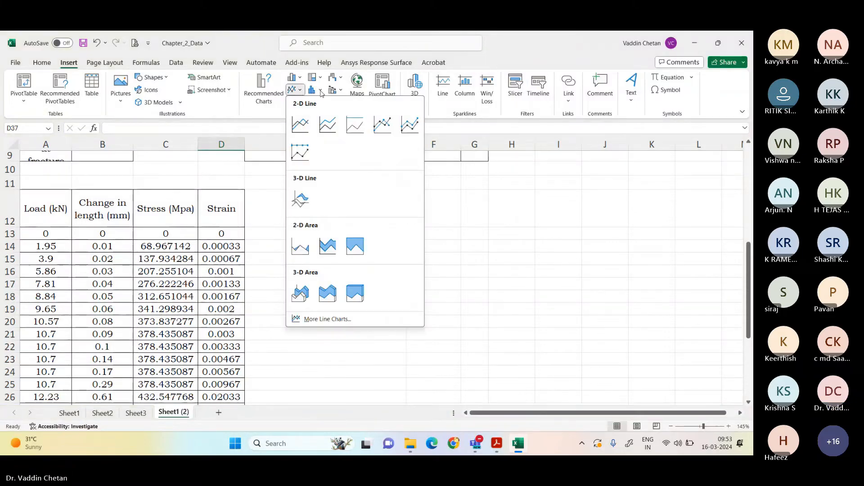
{"action": "left_click", "coordinate": [301, 90]}
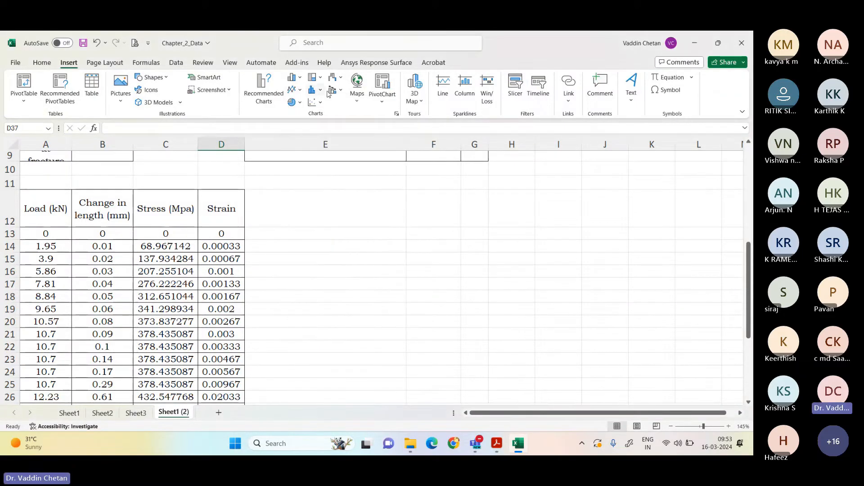
{"action": "left_click", "coordinate": [320, 102]}
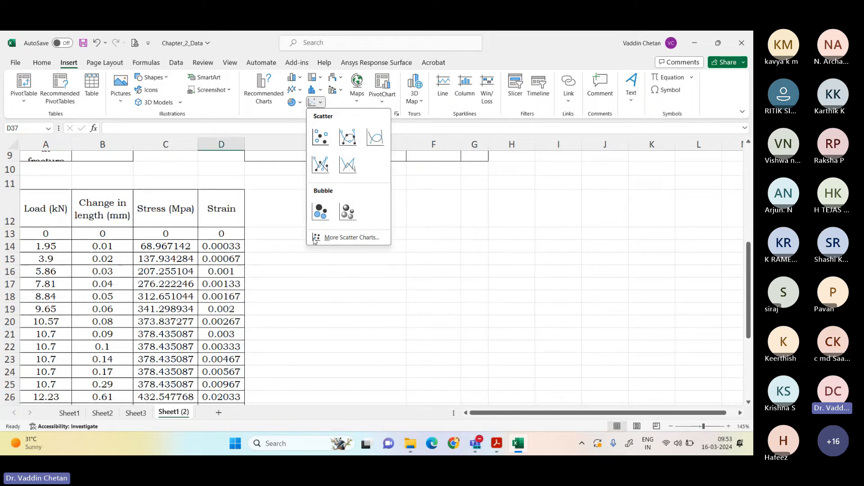
{"action": "left_click", "coordinate": [342, 148]}
{"action": "left_click_drag", "start_coordinate": [320, 193], "coordinate": [398, 199]}
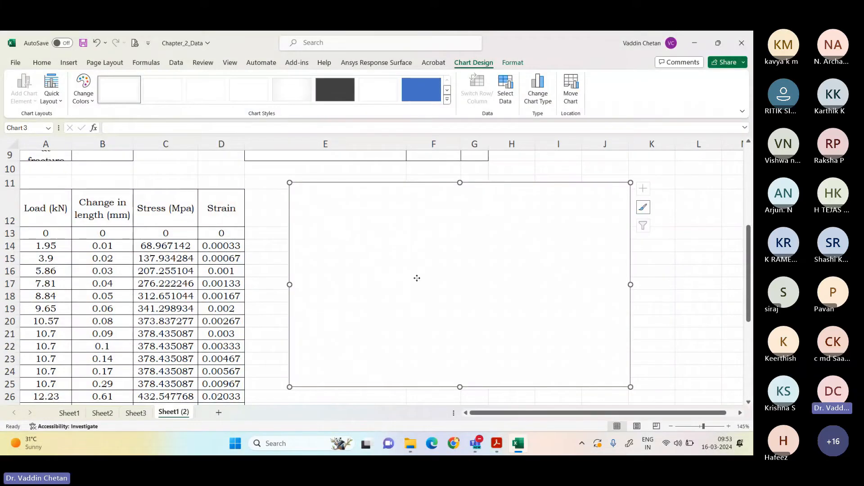
Step: Add a data series to the blank chart and name it "Stress Strain Curve for Ductile Material"
{"action": "right_click", "coordinate": [417, 278]}
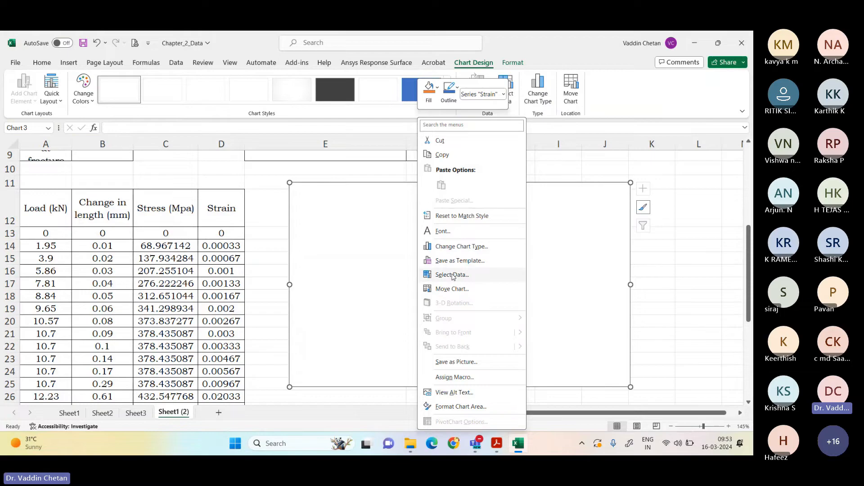
{"action": "left_click", "coordinate": [452, 275]}
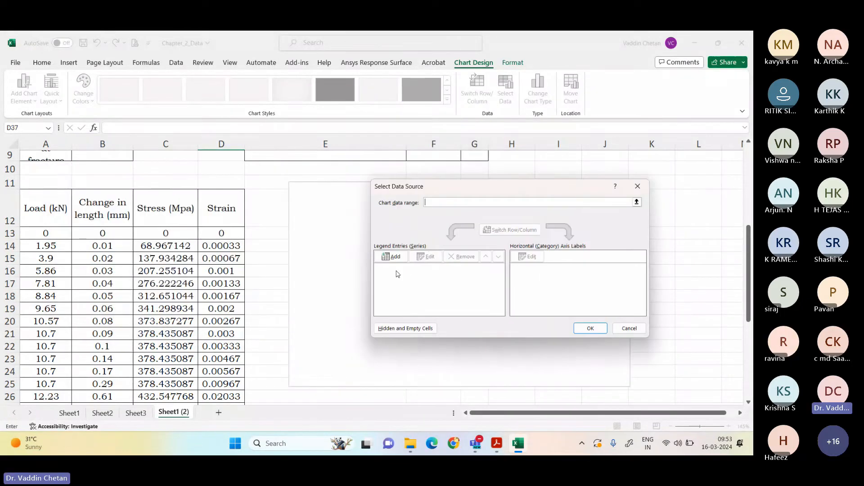
{"action": "left_click", "coordinate": [395, 258]}
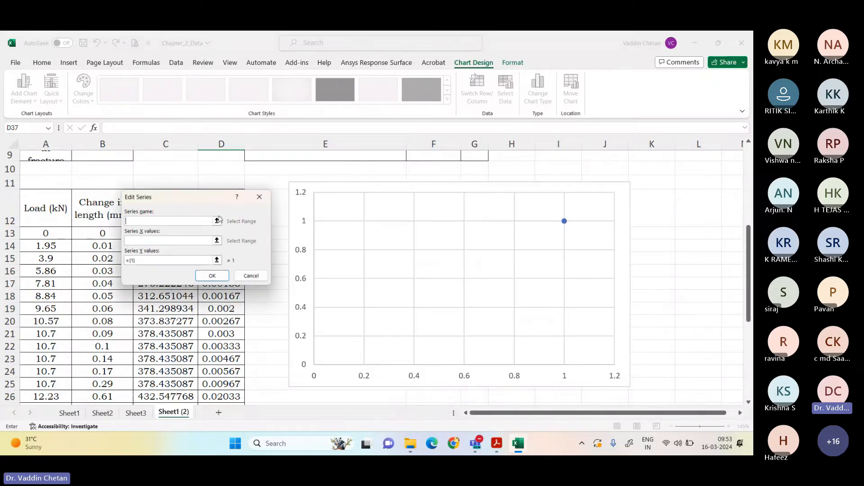
{"action": "left_click_drag", "start_coordinate": [189, 201], "coordinate": [455, 192]}
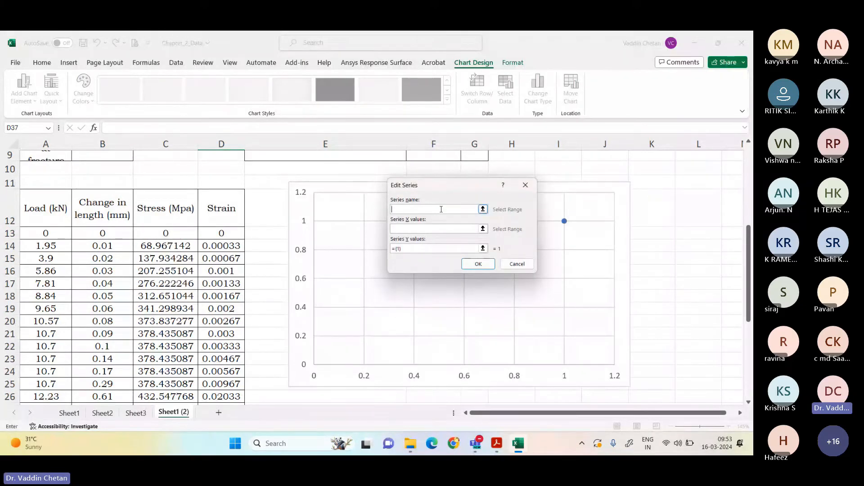
{"action": "type", "text": "Stress Stra"}
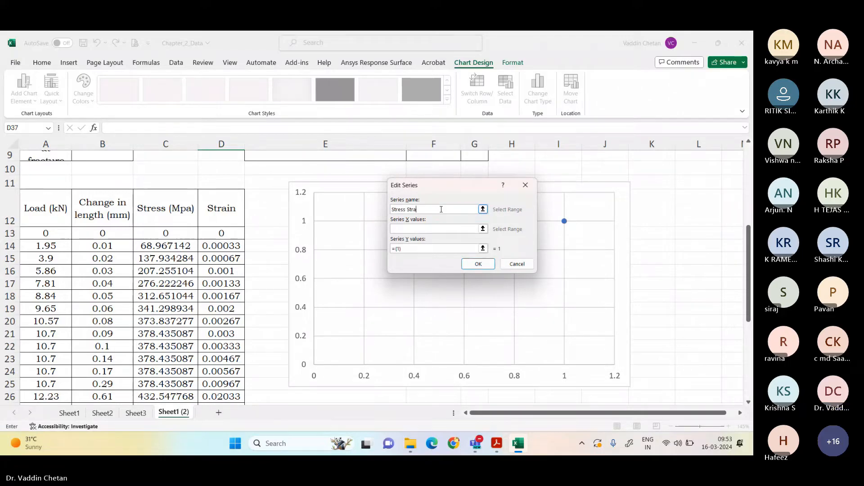
{"action": "type", "text": "in cu"}
{"action": "key", "text": "BackSpace"}
{"action": "key", "text": "BackSpace"}
{"action": "type", "text": "C"}
{"action": "type", "text": "terial"}
{"action": "key", "text": "Tab"}
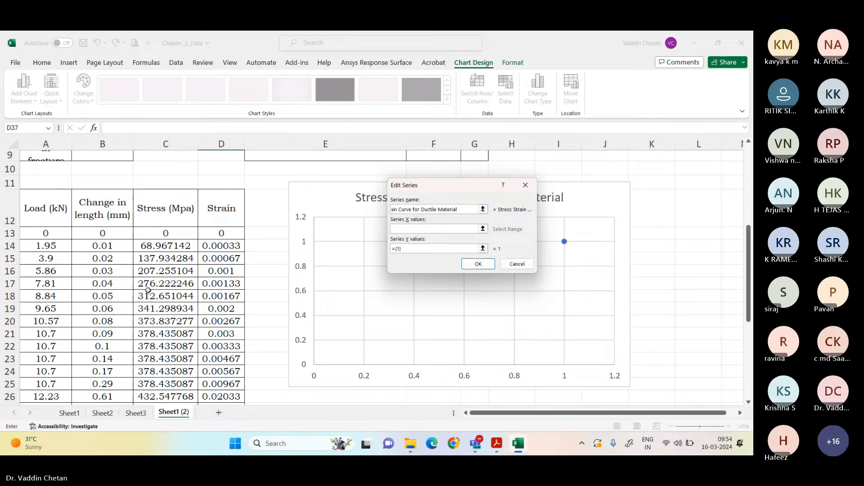
Step: Set the series X values to the strain range D13:D36 and its Y values to the stress range C13:C36
{"action": "left_click", "coordinate": [221, 233]}
{"action": "left_click_drag", "start_coordinate": [222, 232], "coordinate": [221, 373]}
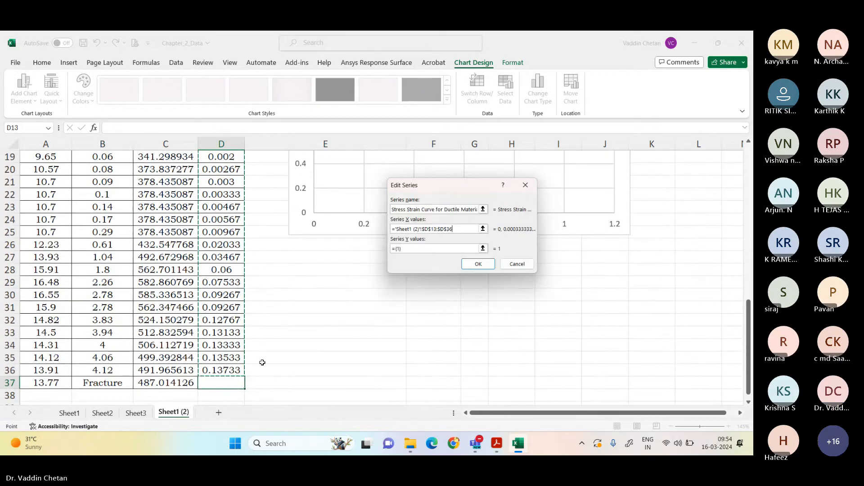
{"action": "left_click", "coordinate": [482, 248]}
{"action": "scroll", "coordinate": [211, 236], "scroll_direction": "up", "scroll_amount": 3}
{"action": "scroll", "coordinate": [211, 237], "scroll_direction": "down", "scroll_amount": 1}
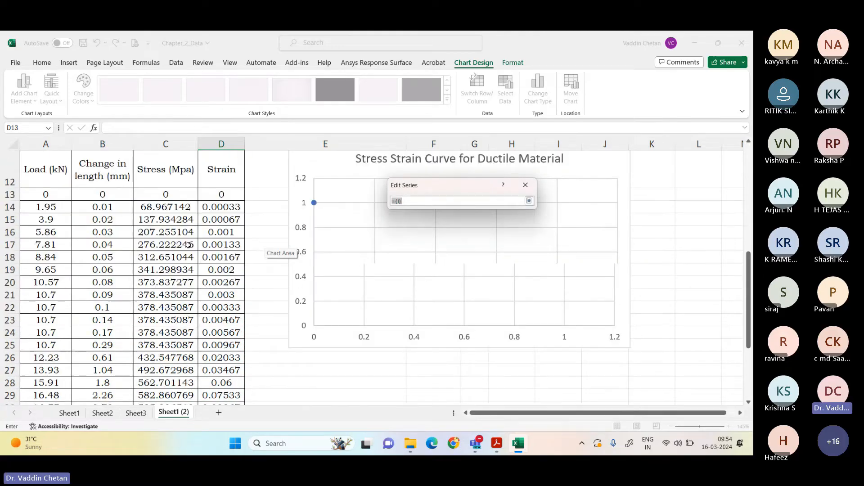
{"action": "left_click_drag", "start_coordinate": [166, 195], "coordinate": [166, 370]}
{"action": "left_click", "coordinate": [529, 202]}
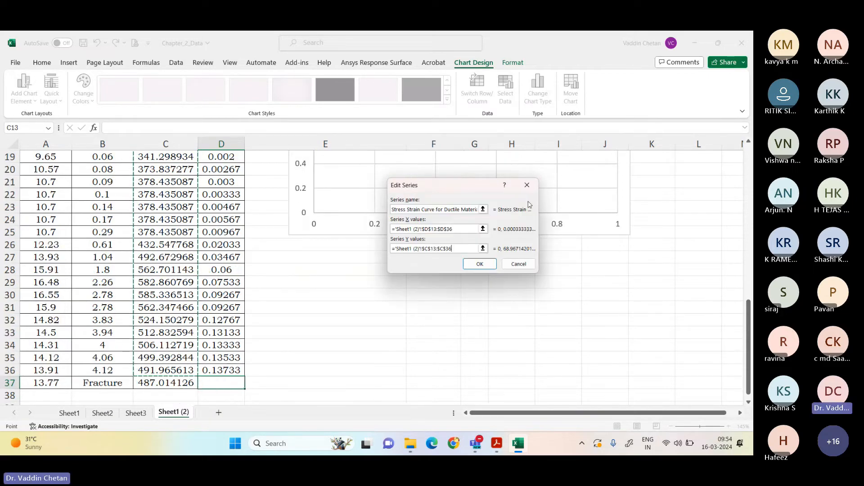
{"action": "left_click", "coordinate": [481, 264]}
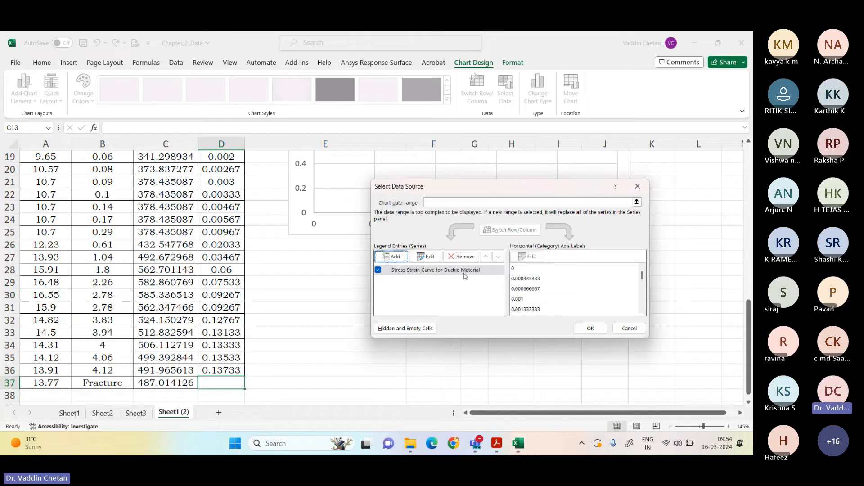
{"action": "left_click", "coordinate": [590, 329]}
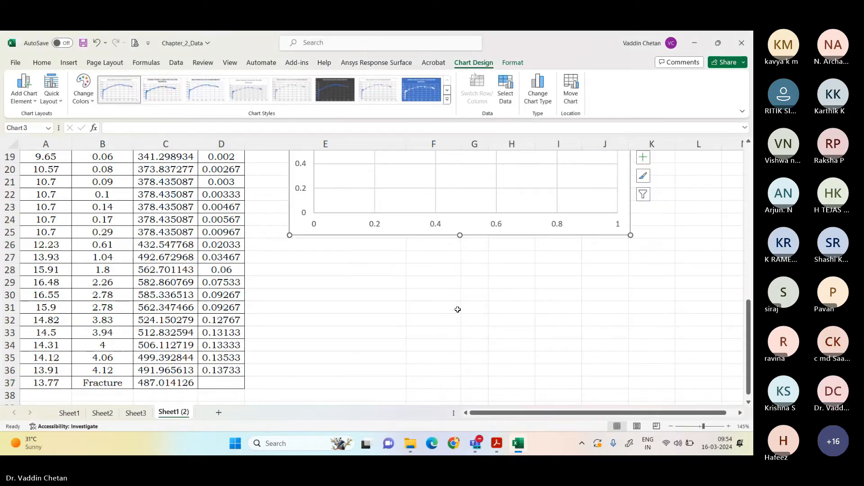
Step: Inspect the plotted stress-strain curve near the origin and delete the whole chart from the sheet
{"action": "scroll", "coordinate": [446, 311], "scroll_direction": "up", "scroll_amount": 4}
{"action": "scroll", "coordinate": [443, 309], "scroll_direction": "down", "scroll_amount": 1}
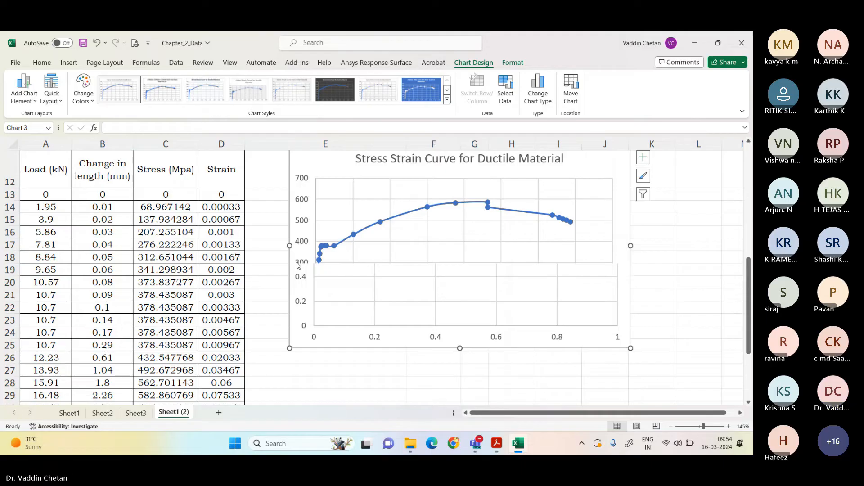
{"action": "left_click", "coordinate": [323, 366]}
{"action": "left_click", "coordinate": [334, 278]}
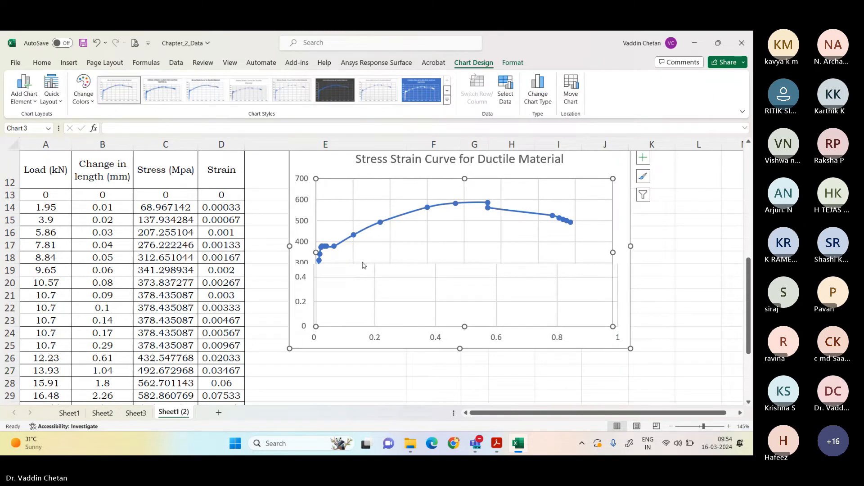
{"action": "left_click", "coordinate": [313, 322]}
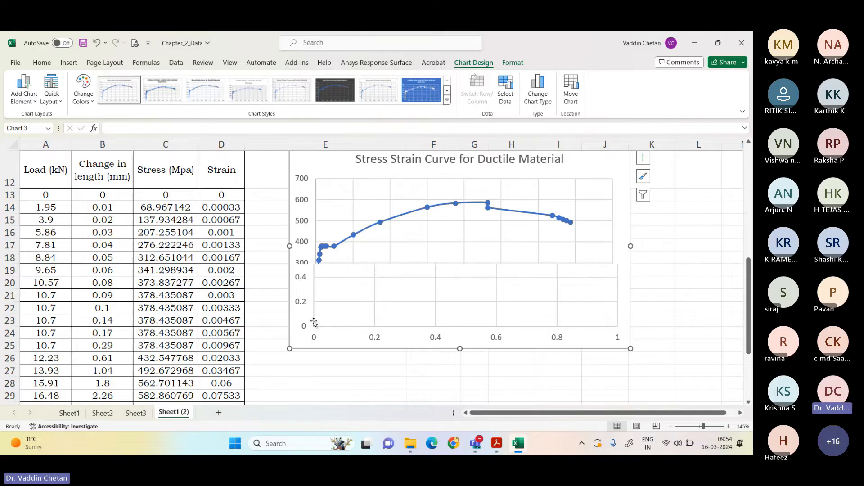
{"action": "left_click", "coordinate": [317, 323]}
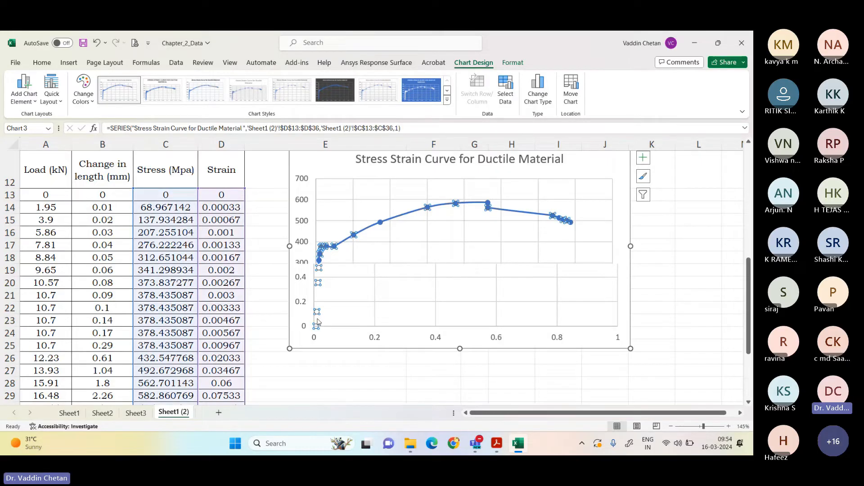
{"action": "left_click", "coordinate": [617, 288]}
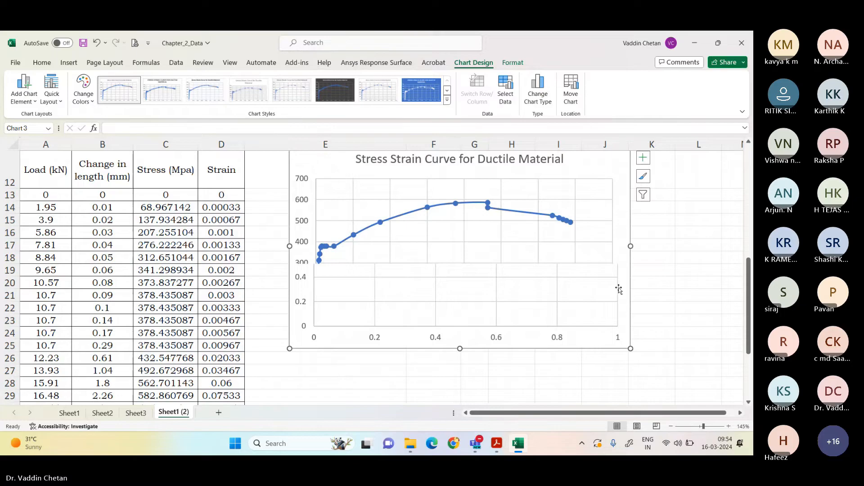
{"action": "key", "text": "Delete"}
{"action": "left_click", "coordinate": [388, 242]}
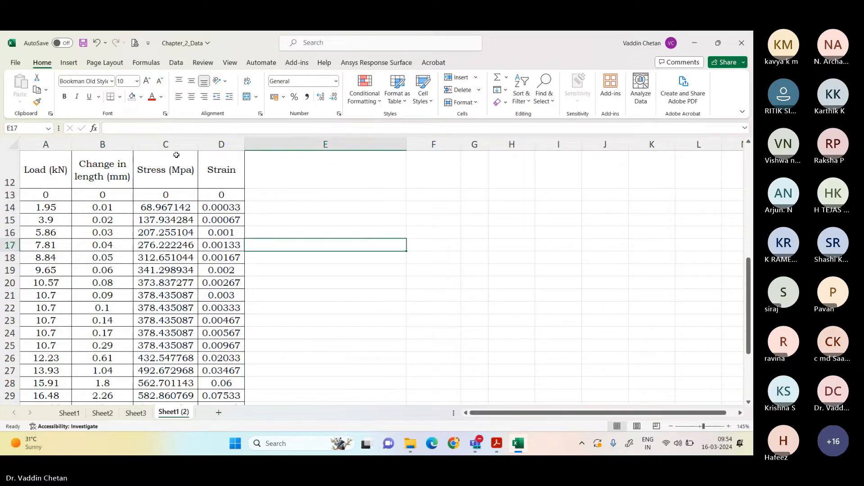
Step: Insert a scatter chart with smooth lines and markers from the stress and strain columns C12:D37 and place it beside the table
{"action": "left_click", "coordinate": [176, 155]}
{"action": "key", "text": "ctrl+shift+Down"}
{"action": "key", "text": "shift+Right"}
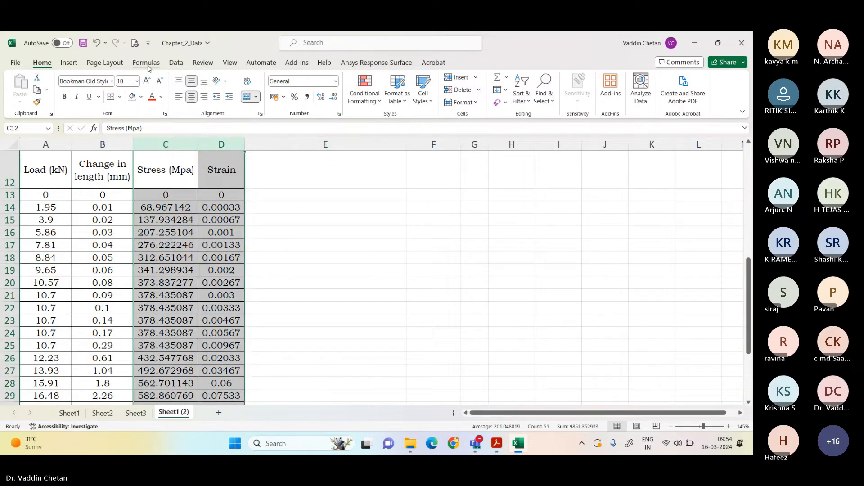
{"action": "left_click", "coordinate": [69, 62]}
{"action": "left_click", "coordinate": [315, 102]}
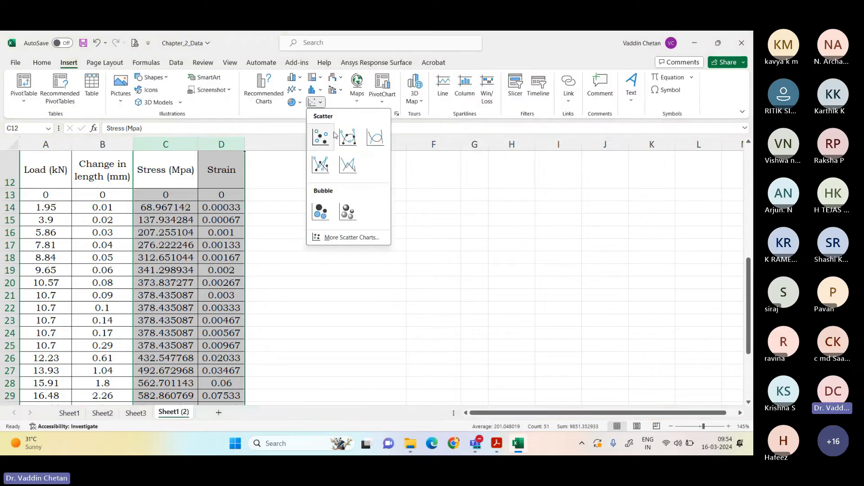
{"action": "left_click", "coordinate": [348, 137]}
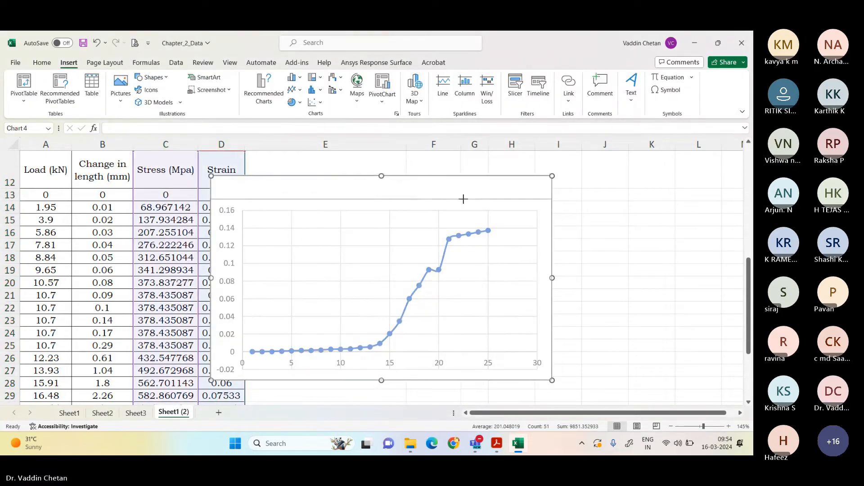
{"action": "left_click_drag", "start_coordinate": [415, 206], "coordinate": [521, 216]}
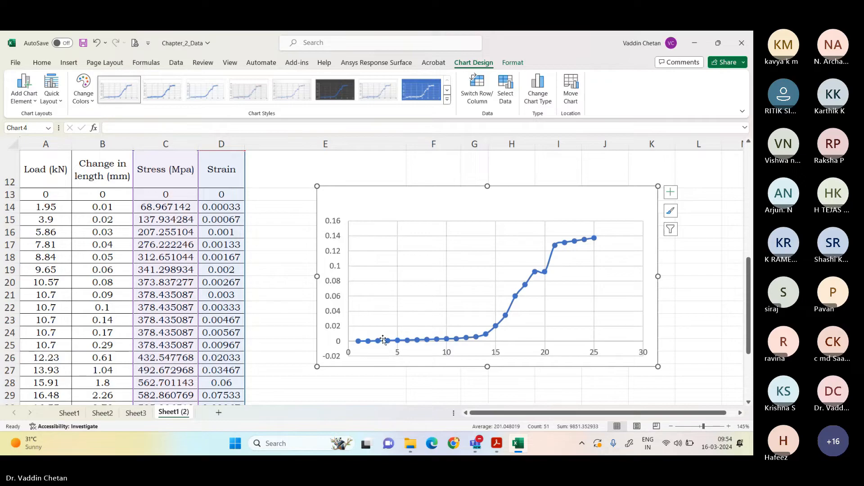
Step: Delete the plotted data series from the chart and add a new series named "Stress V/s Strain"
{"action": "left_click", "coordinate": [383, 340]}
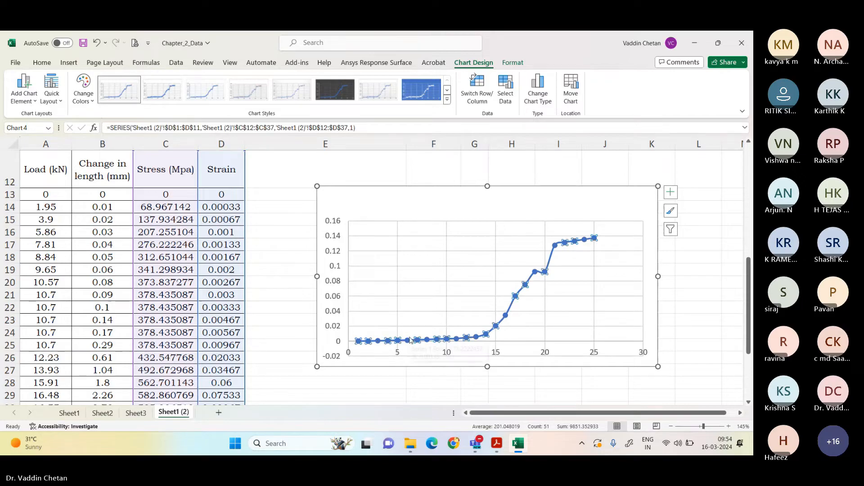
{"action": "key", "text": "Delete"}
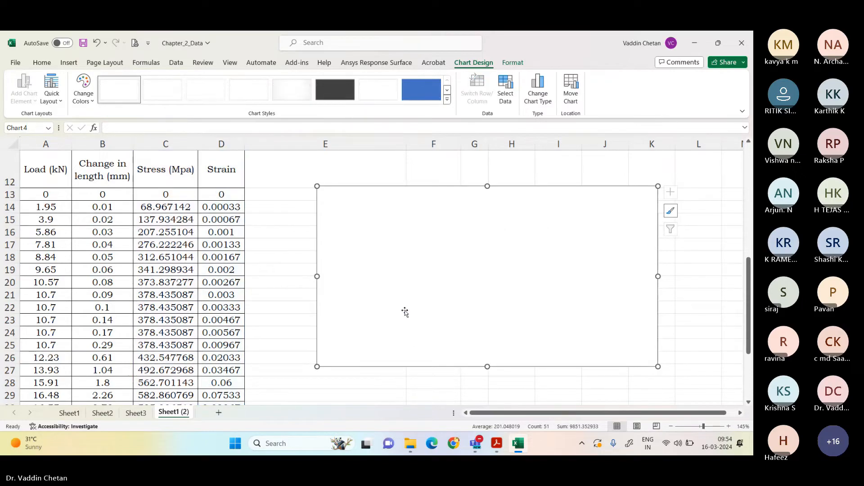
{"action": "right_click", "coordinate": [404, 311]}
{"action": "left_click", "coordinate": [445, 276]}
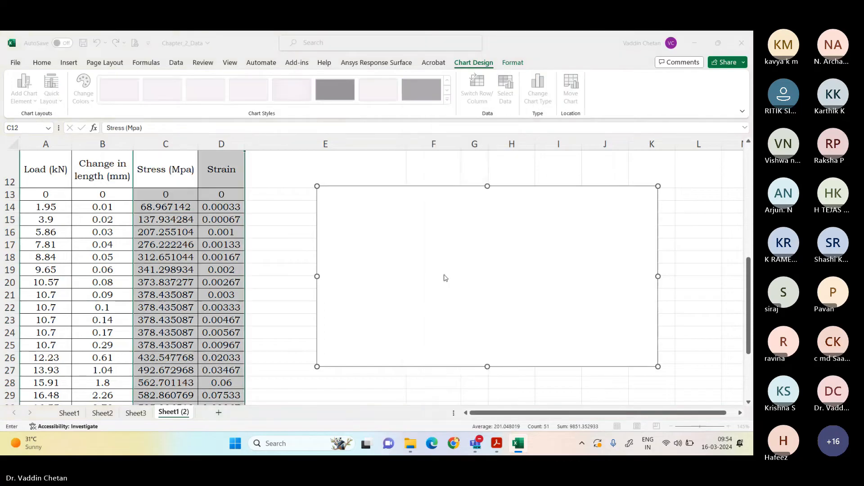
{"action": "left_click", "coordinate": [396, 257]}
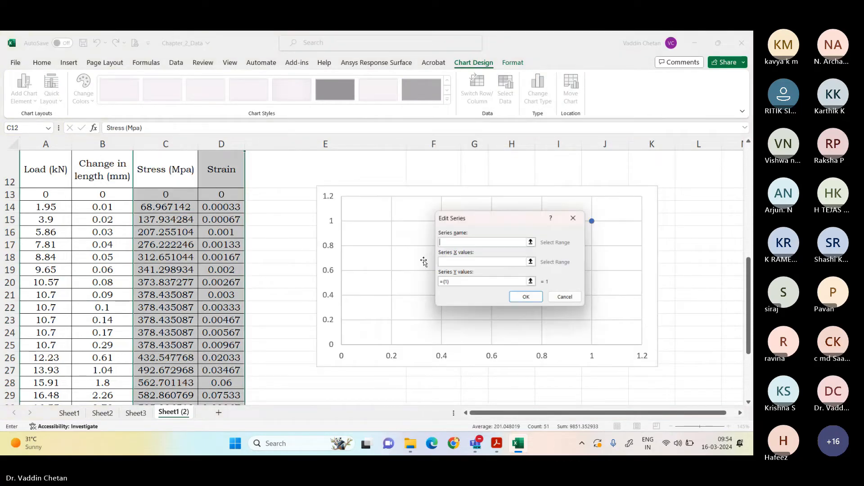
{"action": "type", "text": "Stress V/s Strain"}
Step: Set the new series' X values to the strain range D13:D36 and its Y values to the stress range C13:C36
{"action": "left_click", "coordinate": [495, 262]}
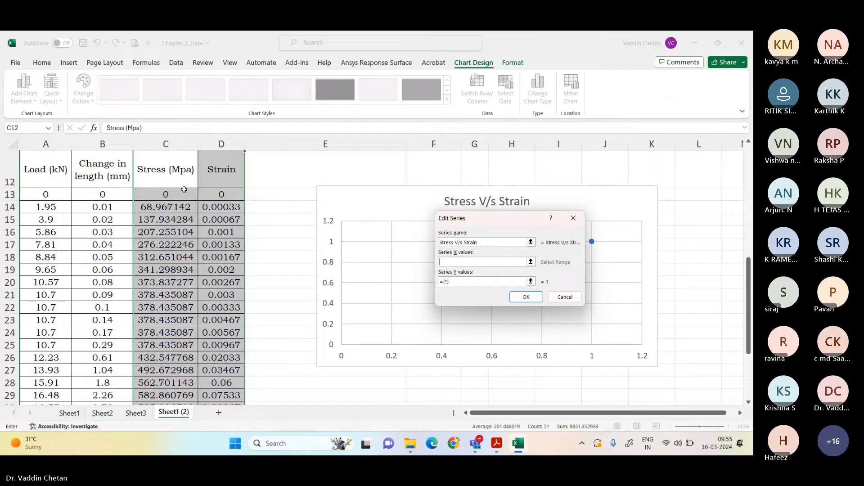
{"action": "left_click_drag", "start_coordinate": [208, 197], "coordinate": [216, 439]}
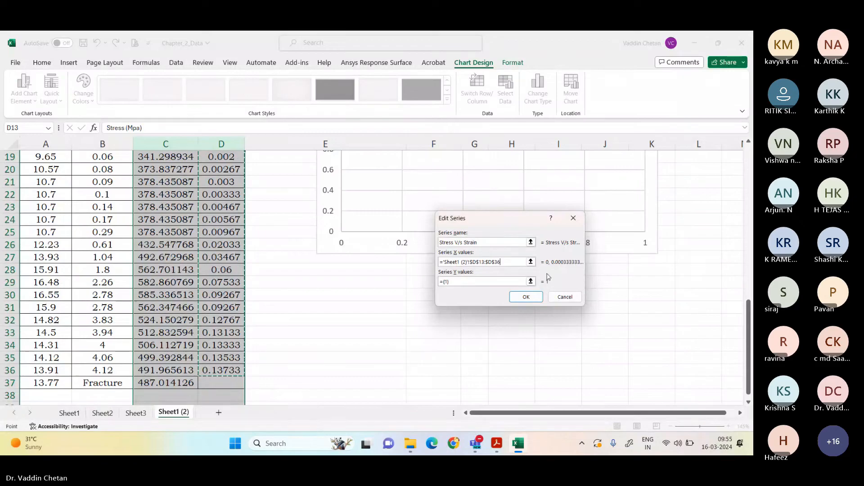
{"action": "left_click", "coordinate": [532, 281]}
{"action": "scroll", "coordinate": [187, 277], "scroll_direction": "up", "scroll_amount": 4}
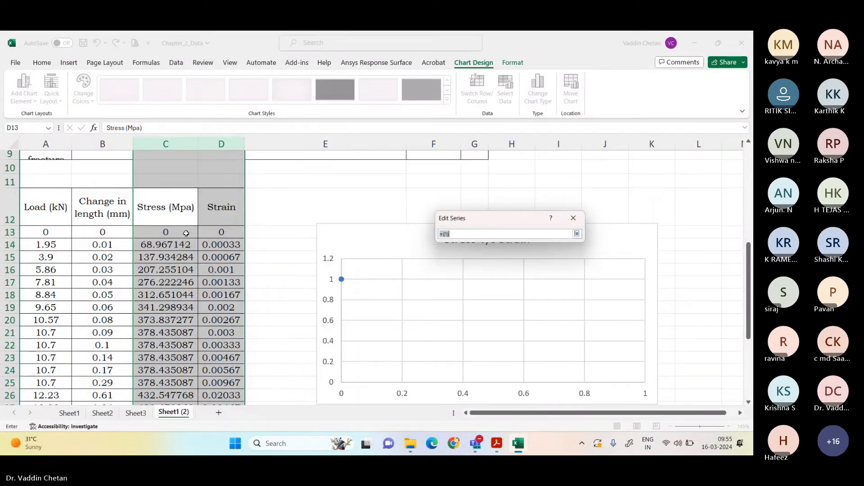
{"action": "left_click", "coordinate": [182, 232]}
{"action": "left_click_drag", "start_coordinate": [183, 232], "coordinate": [187, 343]}
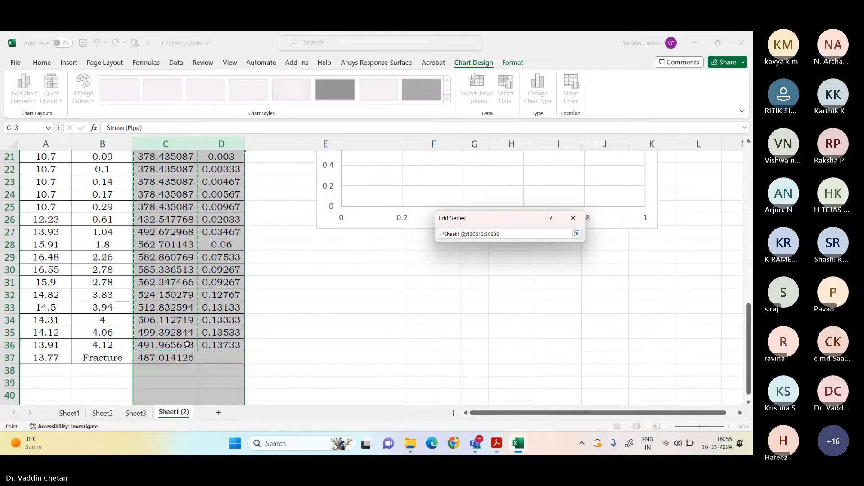
{"action": "left_click", "coordinate": [577, 235]}
{"action": "left_click", "coordinate": [527, 296]}
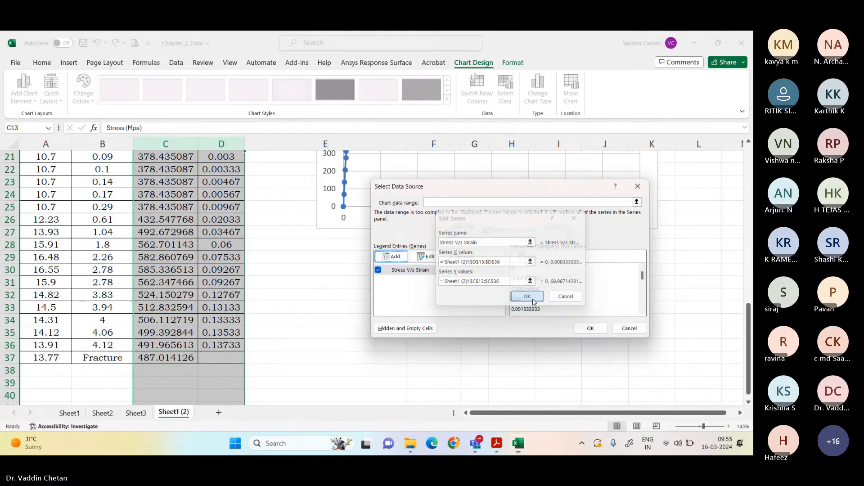
{"action": "left_click", "coordinate": [590, 328]}
Step: Set all the chart's text to Times New Roman, size 10
{"action": "scroll", "coordinate": [472, 296], "scroll_direction": "up", "scroll_amount": 4}
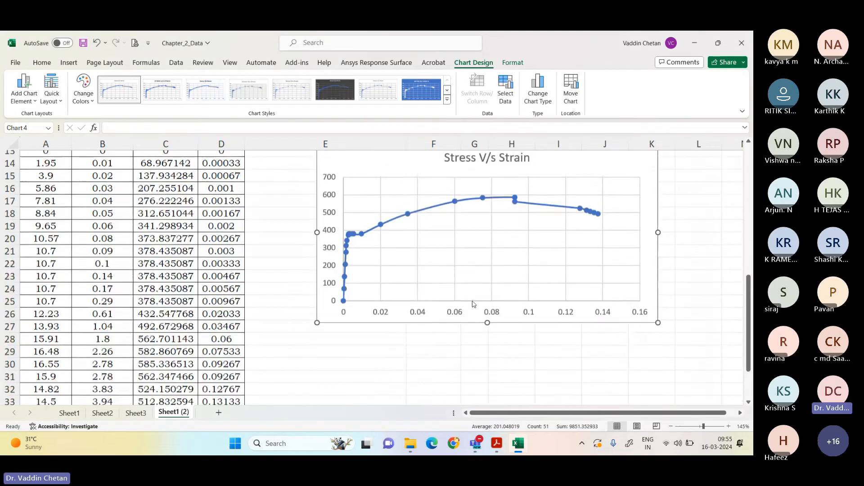
{"action": "scroll", "coordinate": [472, 296], "scroll_direction": "down", "scroll_amount": 1}
{"action": "scroll", "coordinate": [517, 298], "scroll_direction": "up", "scroll_amount": 2}
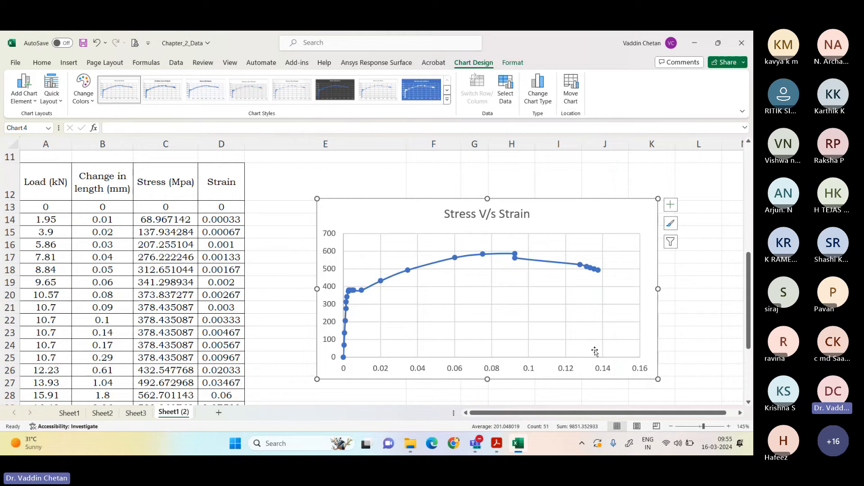
{"action": "left_click", "coordinate": [42, 62]}
{"action": "left_click", "coordinate": [92, 81]}
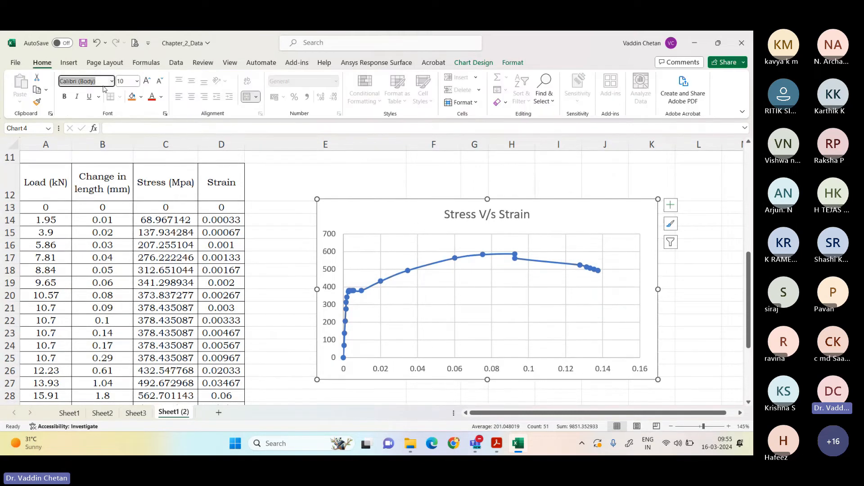
{"action": "type", "text": "Times New Roman"}
{"action": "key", "text": "Tab"}
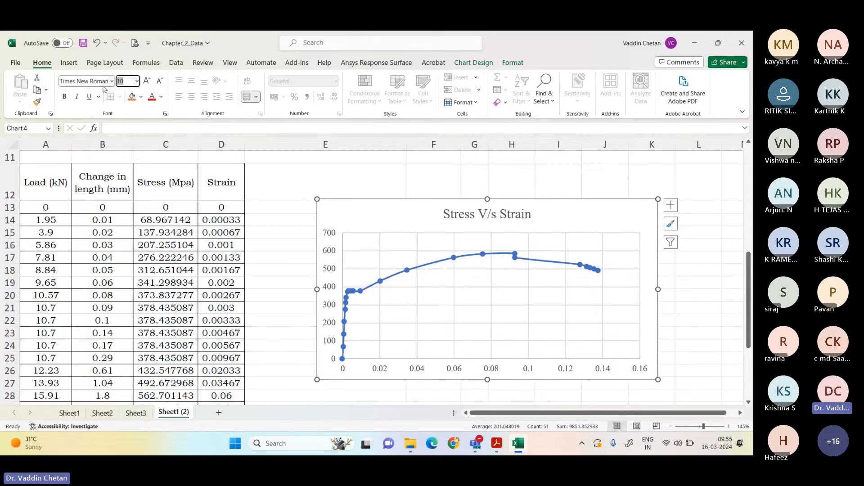
{"action": "key", "text": "Return"}
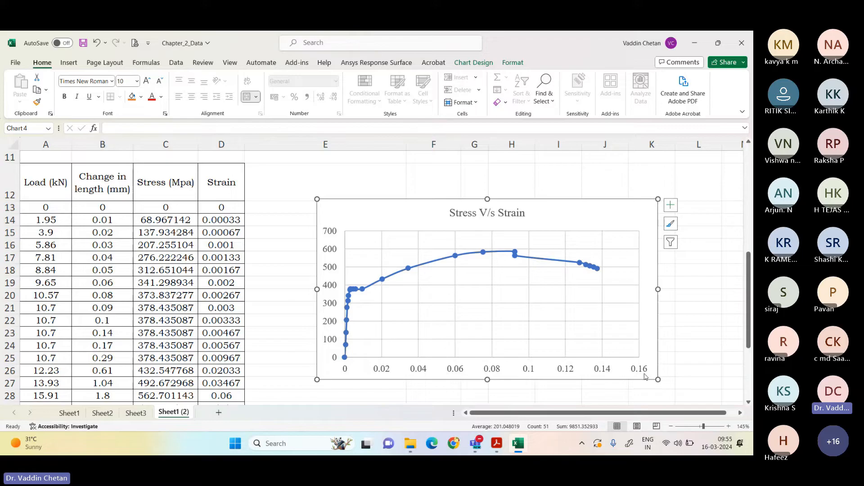
Step: Set the maximum bound of the chart's horizontal axis to 0.14
{"action": "right_click", "coordinate": [603, 371]}
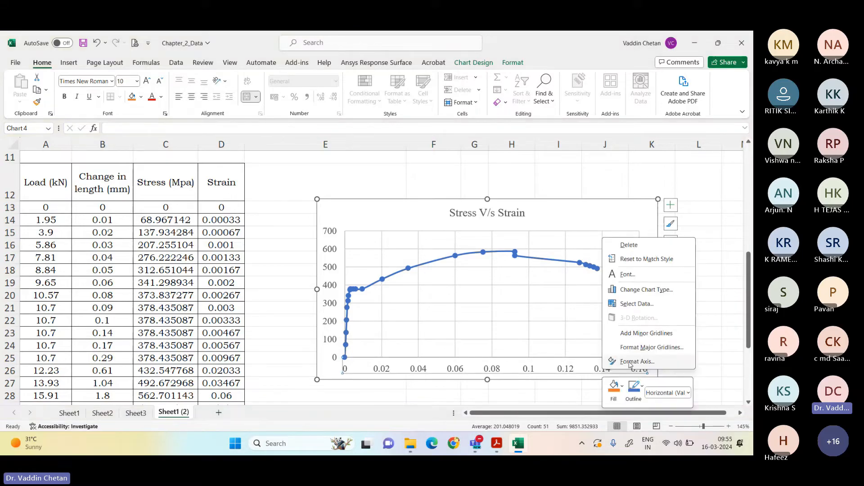
{"action": "left_click", "coordinate": [631, 361]}
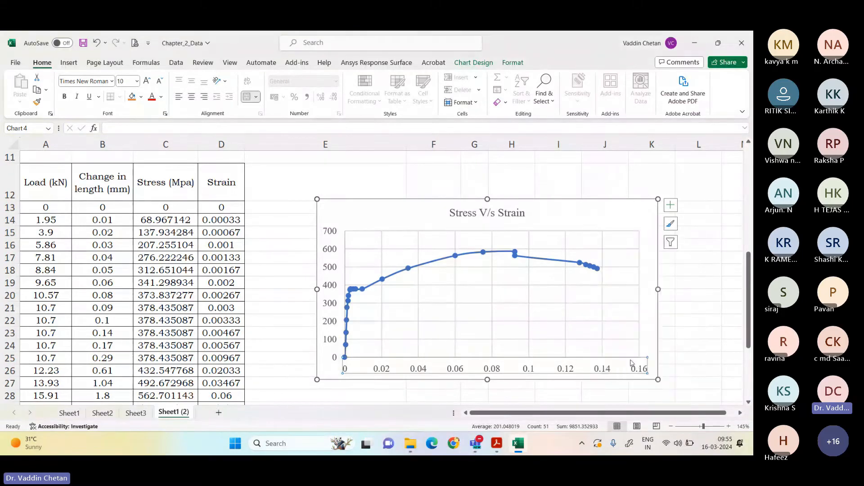
{"action": "left_click", "coordinate": [699, 239]}
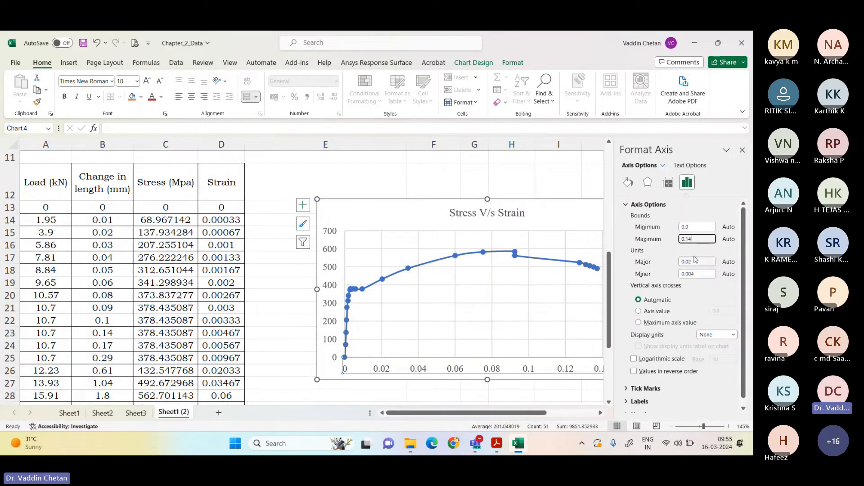
{"action": "left_click", "coordinate": [742, 153]}
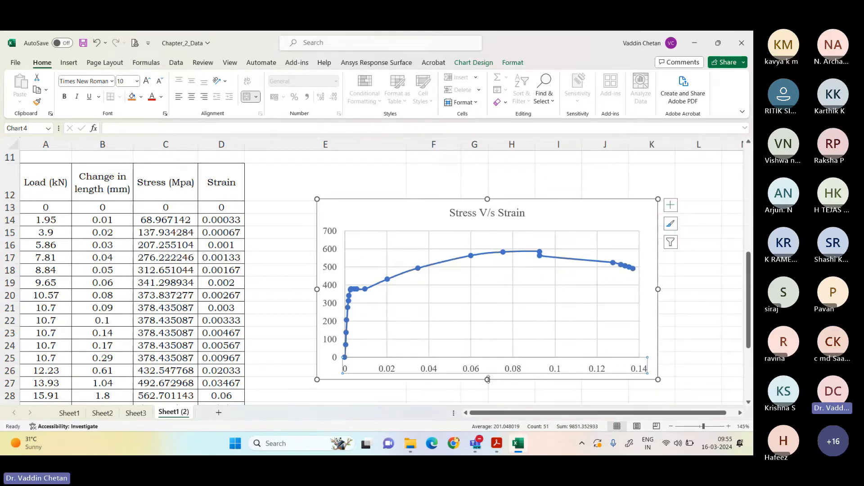
Step: Add primary horizontal and primary vertical axis titles to the chart
{"action": "double_click", "coordinate": [546, 206]}
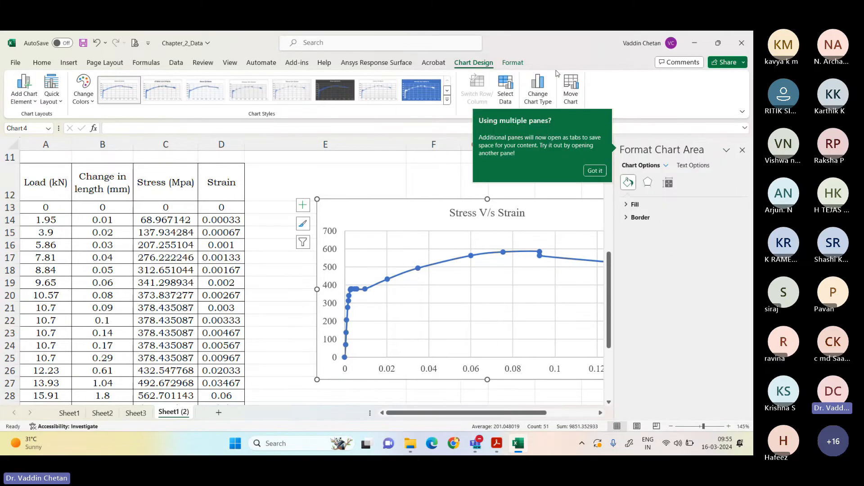
{"action": "left_click", "coordinate": [24, 88]}
{"action": "mouse_move", "coordinate": [50, 134]}
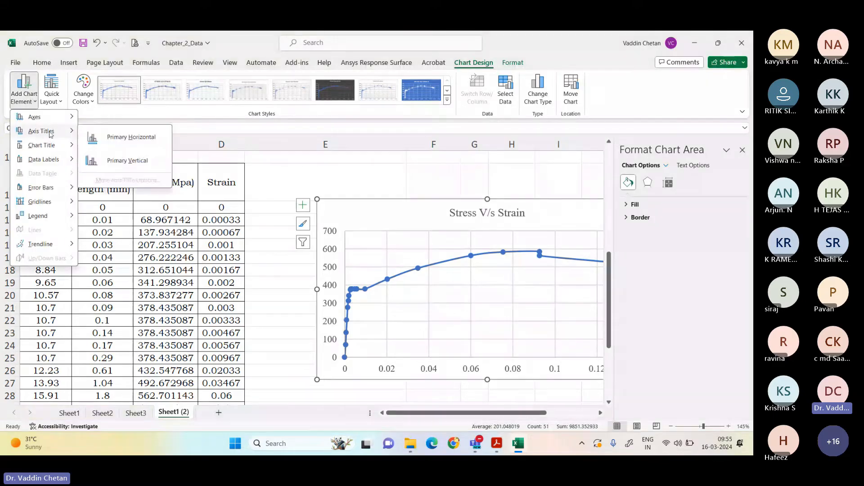
{"action": "left_click", "coordinate": [130, 137]}
{"action": "left_click", "coordinate": [27, 103]}
{"action": "mouse_move", "coordinate": [45, 131]}
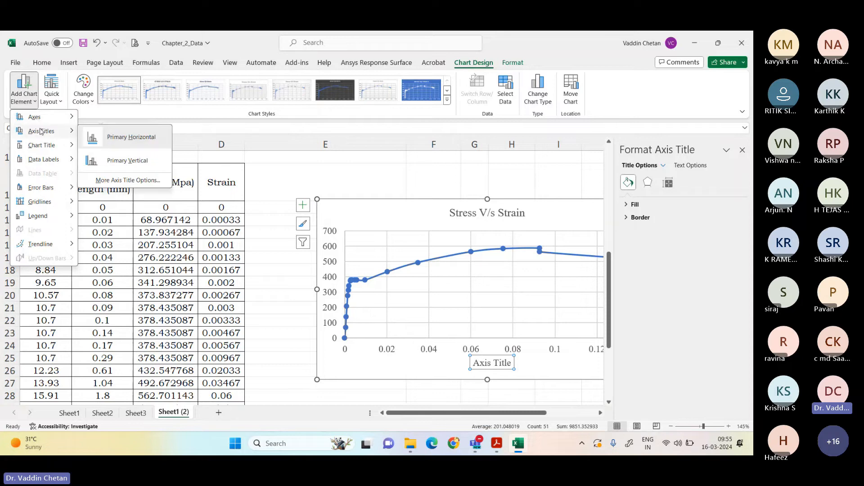
{"action": "left_click", "coordinate": [124, 161]}
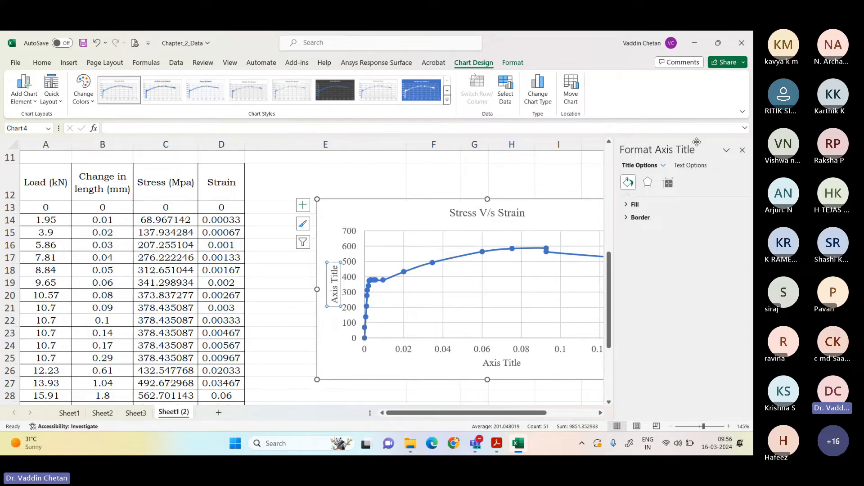
{"action": "left_click", "coordinate": [742, 150]}
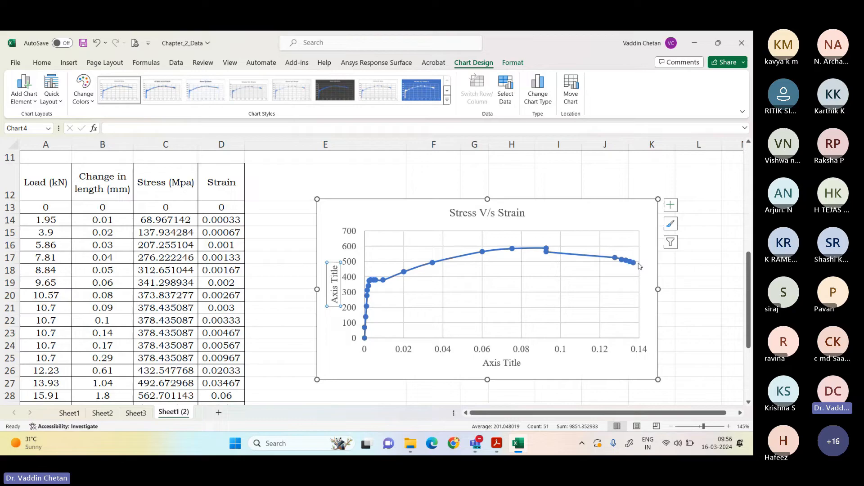
Step: Change the horizontal axis title to "Strain"
{"action": "double_click", "coordinate": [512, 362]}
{"action": "triple_click", "coordinate": [514, 363]}
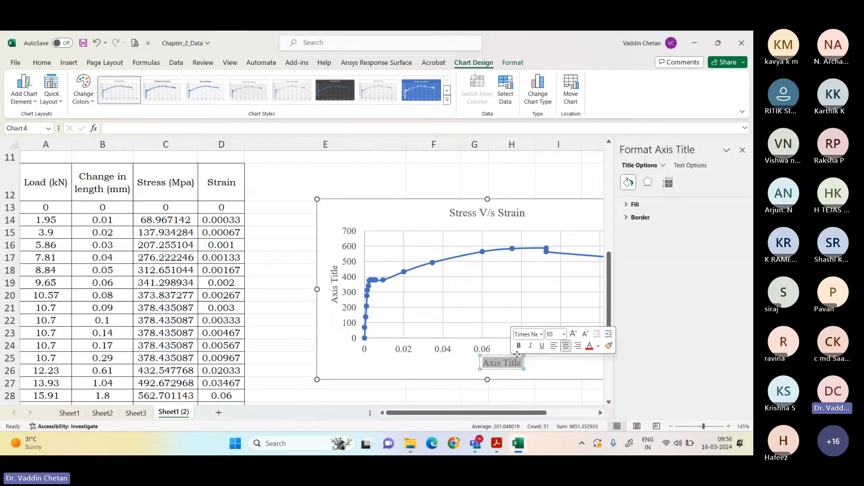
{"action": "type", "text": "Stres"}
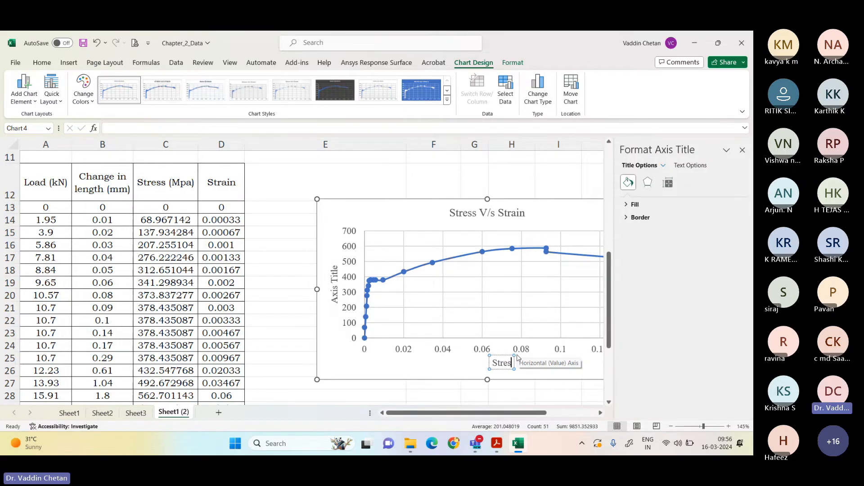
{"action": "type", "text": "s"}
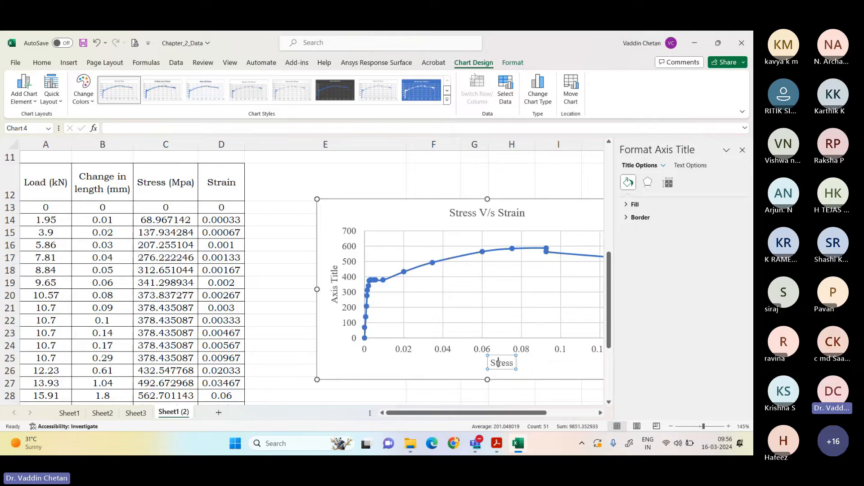
{"action": "key", "text": "BackSpace"}
{"action": "key", "text": "BackSpace"}
{"action": "key", "text": "BackSpace"}
{"action": "type", "text": "ain"}
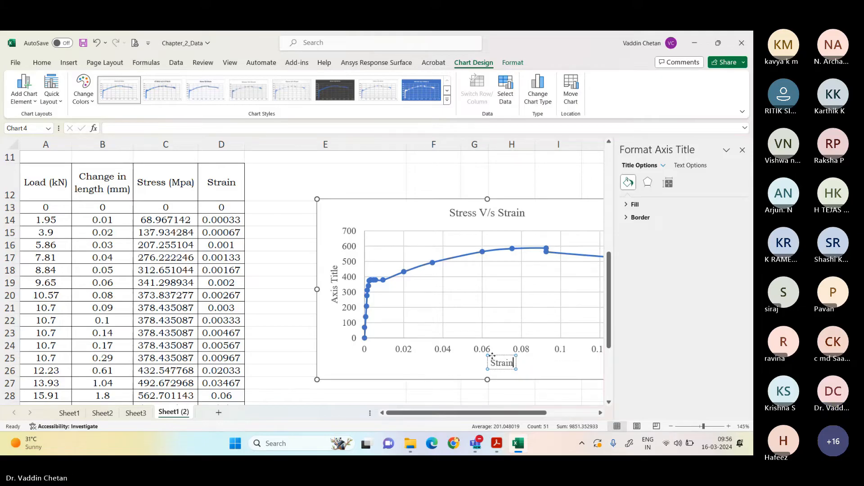
Step: Change the vertical axis title to "Stress"
{"action": "left_click", "coordinate": [335, 281]}
{"action": "triple_click", "coordinate": [335, 280]}
{"action": "type", "text": "S"}
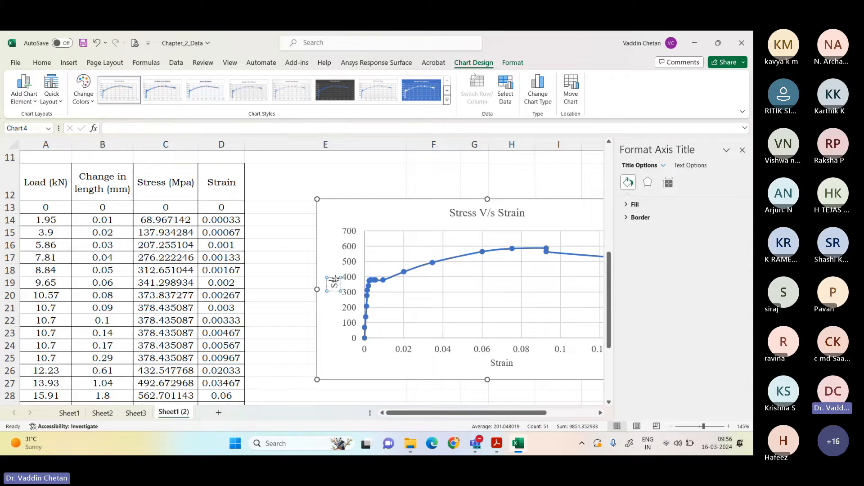
{"action": "type", "text": "tress"}
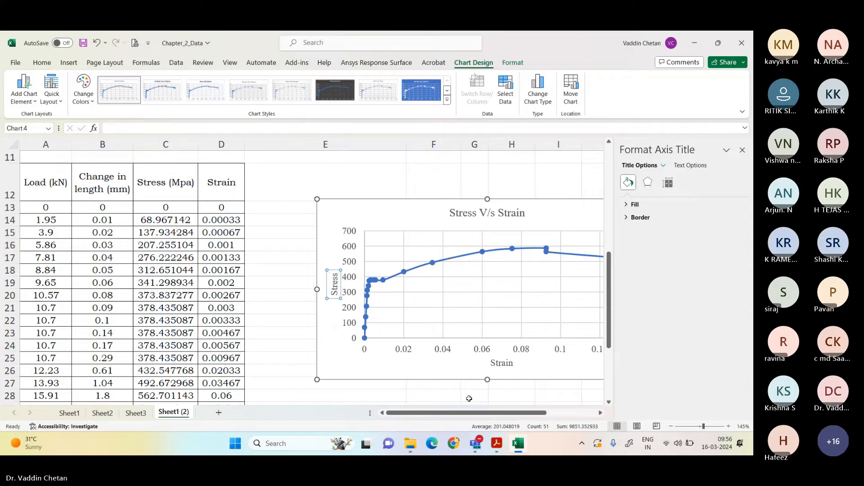
{"action": "left_click", "coordinate": [469, 398]}
{"action": "left_click", "coordinate": [742, 150]}
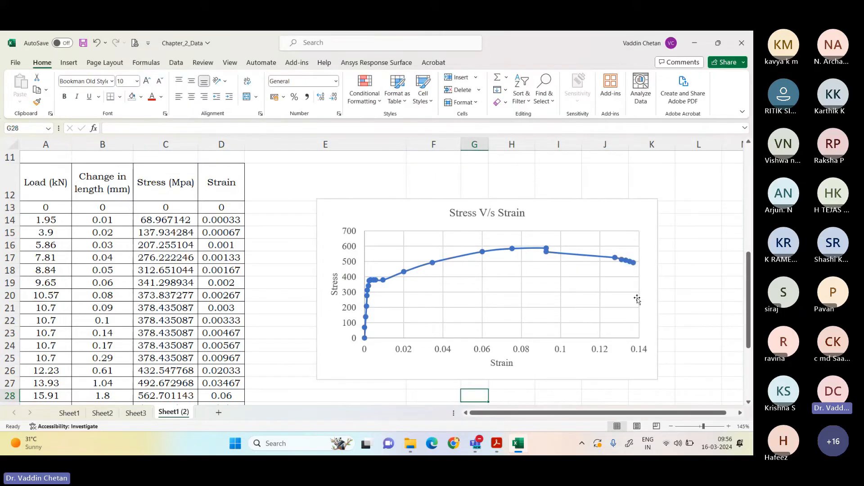
Step: Make the chart taller by extending its lower edge to about row 30, and move it closer to the Strain column
{"action": "left_click", "coordinate": [623, 369]}
{"action": "scroll", "coordinate": [630, 337], "scroll_direction": "down", "scroll_amount": 1}
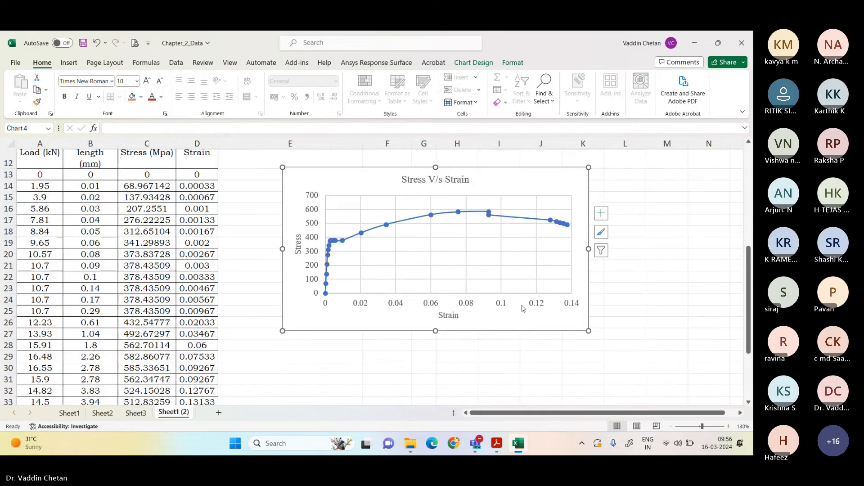
{"action": "scroll", "coordinate": [545, 302], "scroll_direction": "down", "scroll_amount": 2}
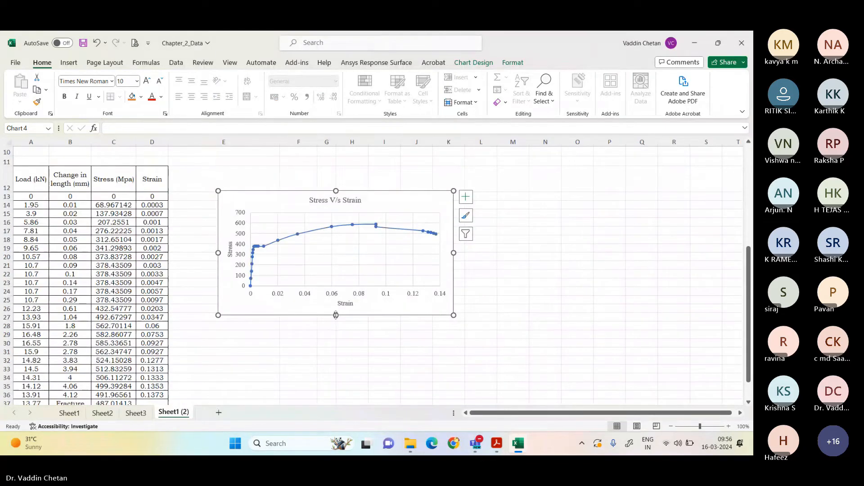
{"action": "left_click_drag", "start_coordinate": [336, 315], "coordinate": [336, 351]}
{"action": "scroll", "coordinate": [473, 313], "scroll_direction": "down", "scroll_amount": 1}
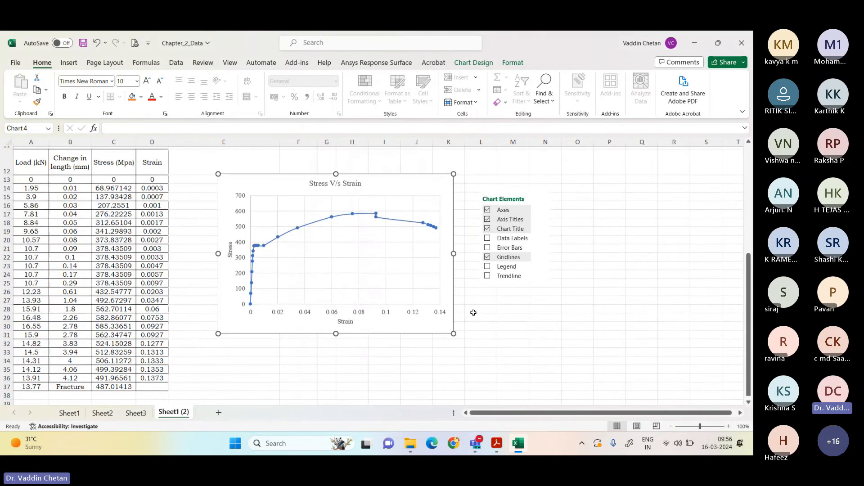
{"action": "scroll", "coordinate": [474, 313], "scroll_direction": "up", "scroll_amount": 3}
{"action": "scroll", "coordinate": [475, 310], "scroll_direction": "down", "scroll_amount": 2}
{"action": "key", "text": "Escape"}
{"action": "key", "text": "Escape"}
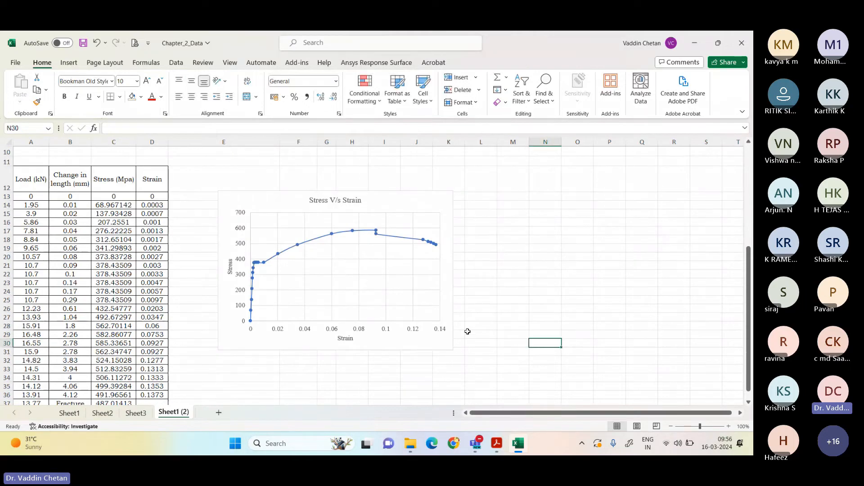
{"action": "left_click_drag", "start_coordinate": [420, 340], "coordinate": [389, 343]}
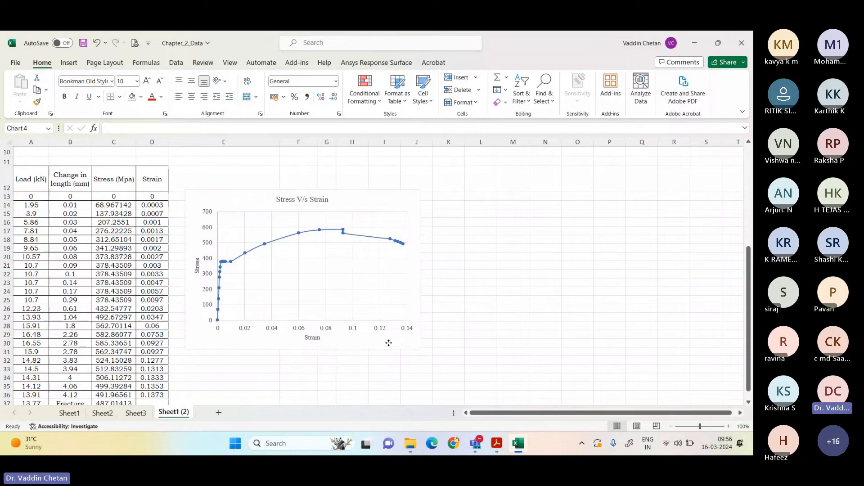
Step: Review the finished Stress V/s Strain chart and the list of quantities still to determine in questions a to g
{"action": "scroll", "coordinate": [469, 303], "scroll_direction": "down", "scroll_amount": 2}
{"action": "scroll", "coordinate": [469, 303], "scroll_direction": "down", "scroll_amount": 4}
{"action": "scroll", "coordinate": [469, 303], "scroll_direction": "up", "scroll_amount": 6}
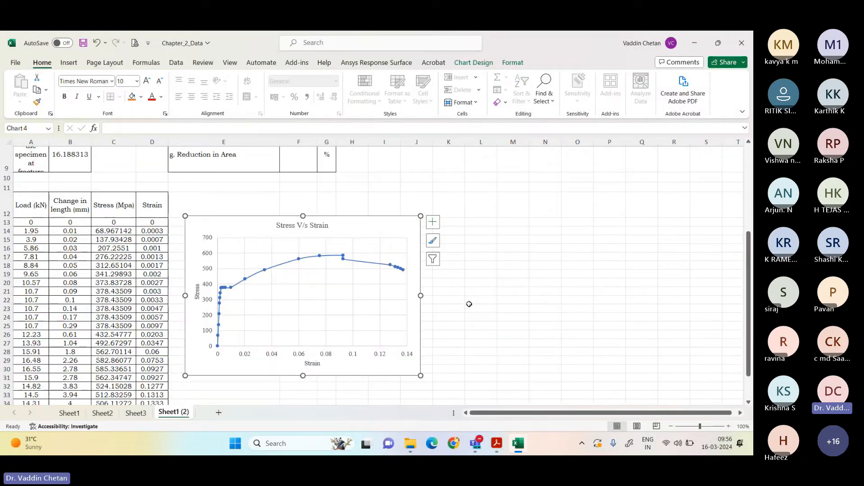
{"action": "scroll", "coordinate": [469, 304], "scroll_direction": "up", "scroll_amount": 3}
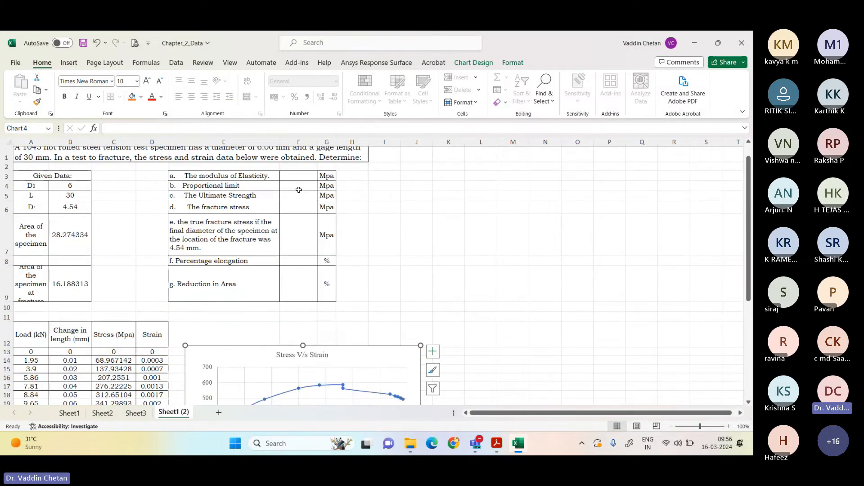
{"action": "scroll", "coordinate": [301, 186], "scroll_direction": "down", "scroll_amount": 1}
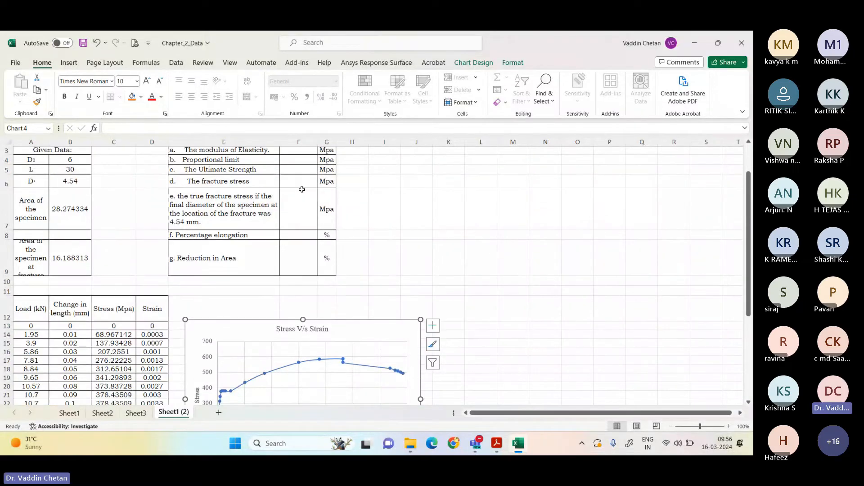
{"action": "scroll", "coordinate": [290, 181], "scroll_direction": "up", "scroll_amount": 2}
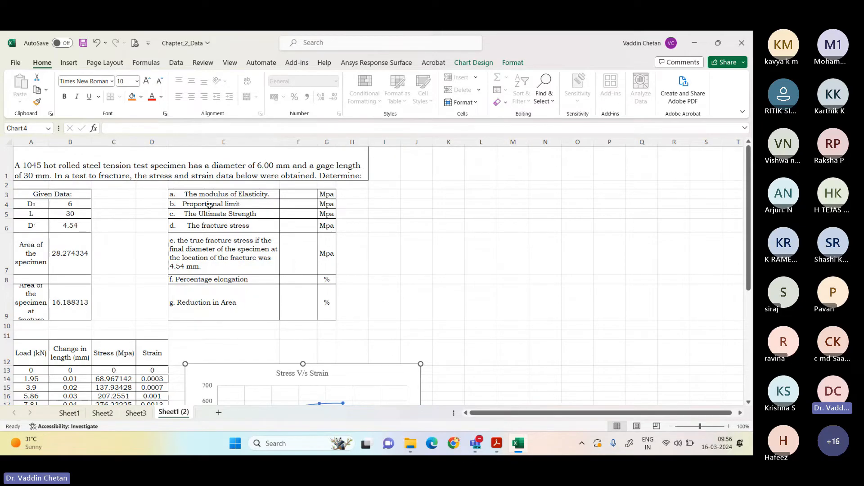
Step: Calculate the ultimate strength in F5 as the maximum of the stress column with =MAX(C13:C37)
{"action": "left_click", "coordinate": [299, 211]}
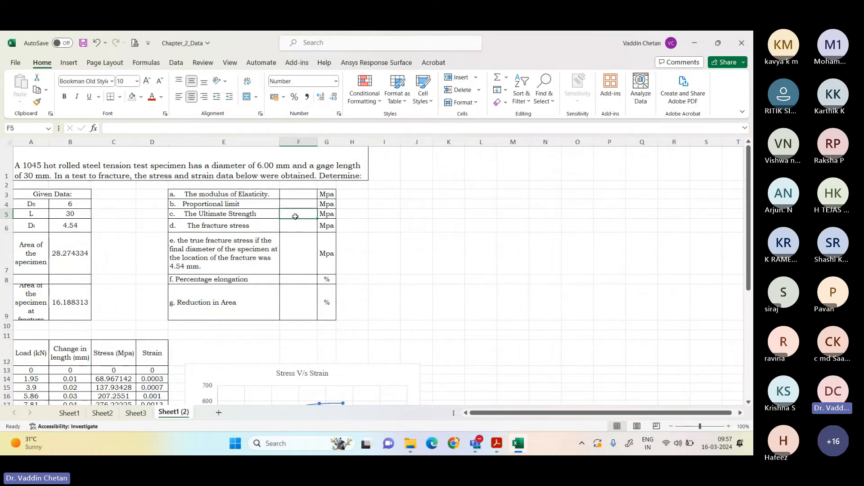
{"action": "scroll", "coordinate": [236, 242], "scroll_direction": "down", "scroll_amount": 1}
{"action": "scroll", "coordinate": [236, 242], "scroll_direction": "down", "scroll_amount": 4}
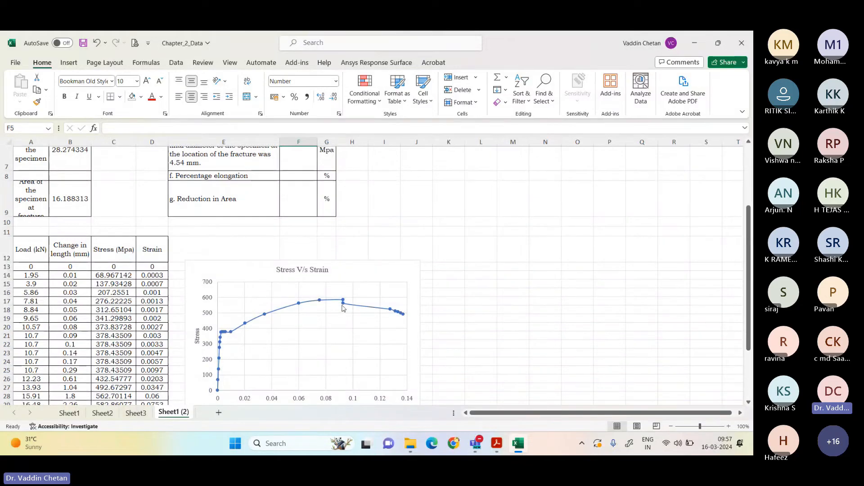
{"action": "mouse_move", "coordinate": [345, 303]}
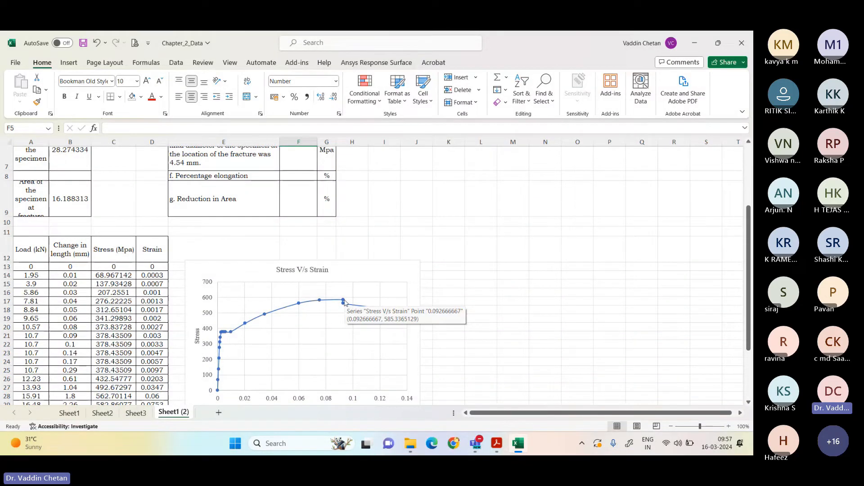
{"action": "scroll", "coordinate": [344, 303], "scroll_direction": "up", "scroll_amount": 2}
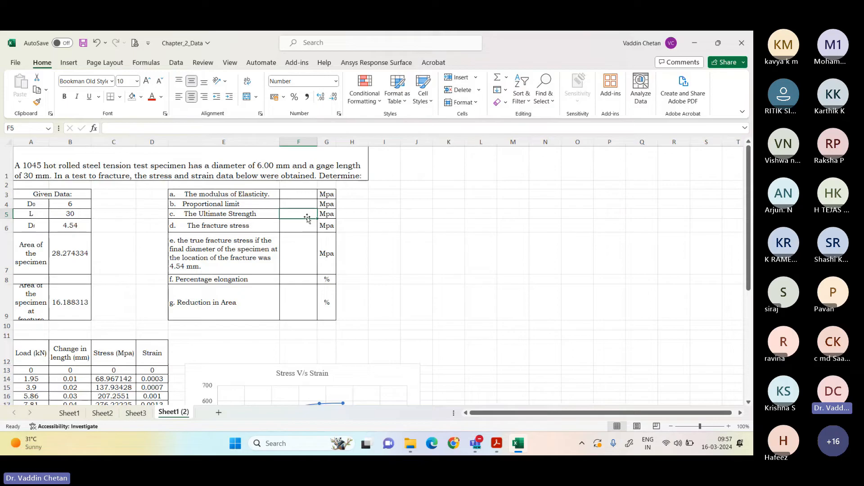
{"action": "scroll", "coordinate": [118, 195], "scroll_direction": "down", "scroll_amount": 3}
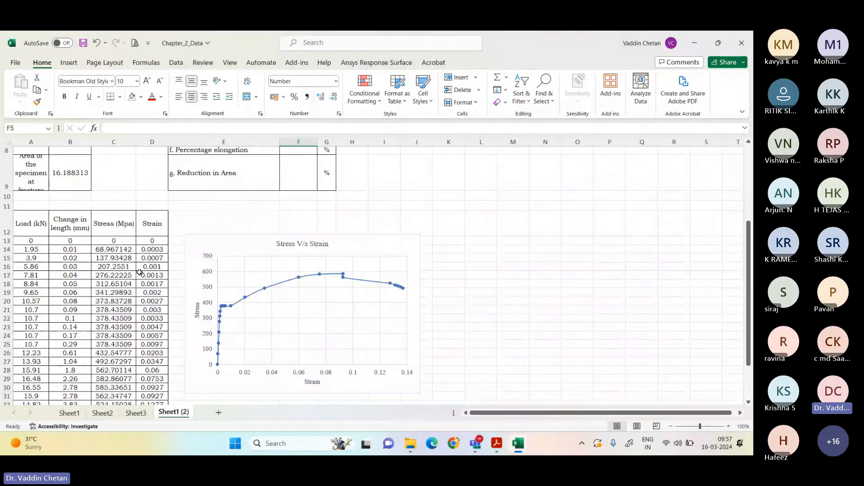
{"action": "scroll", "coordinate": [119, 195], "scroll_direction": "down", "scroll_amount": 1}
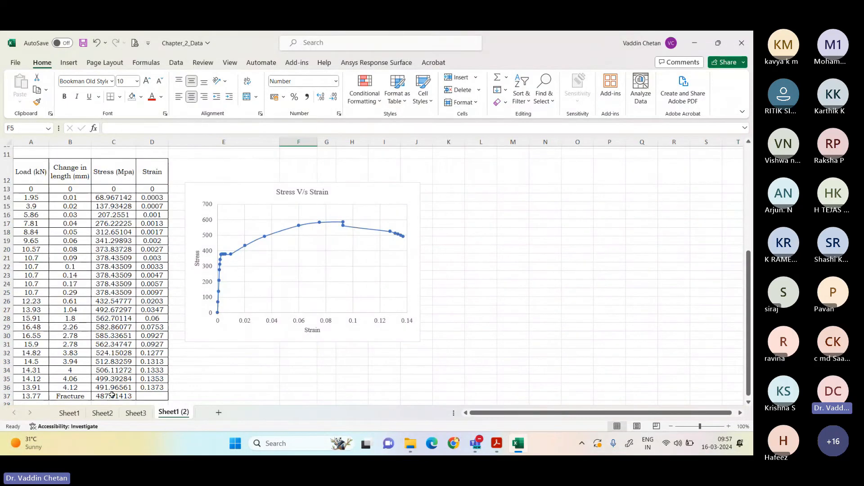
{"action": "scroll", "coordinate": [294, 216], "scroll_direction": "up", "scroll_amount": 4}
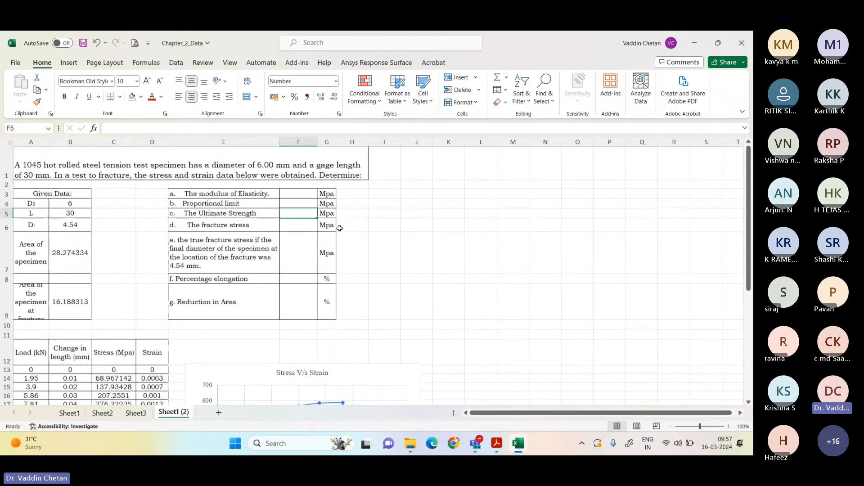
{"action": "type", "text": "=max"}
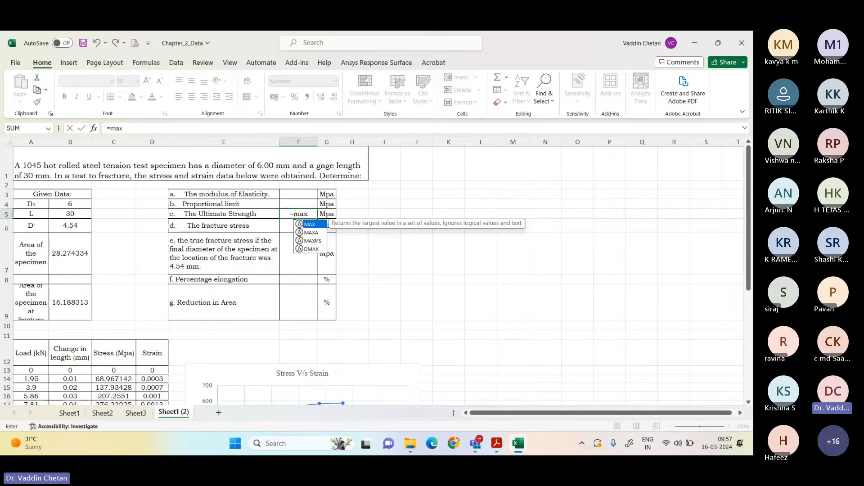
{"action": "type", "text": "("}
{"action": "scroll", "coordinate": [133, 287], "scroll_direction": "down", "scroll_amount": 2}
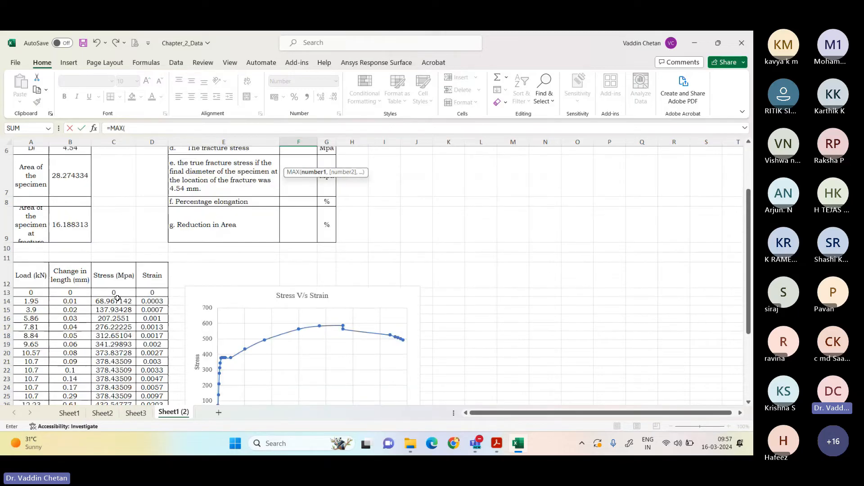
{"action": "left_click_drag", "start_coordinate": [113, 292], "coordinate": [121, 384]}
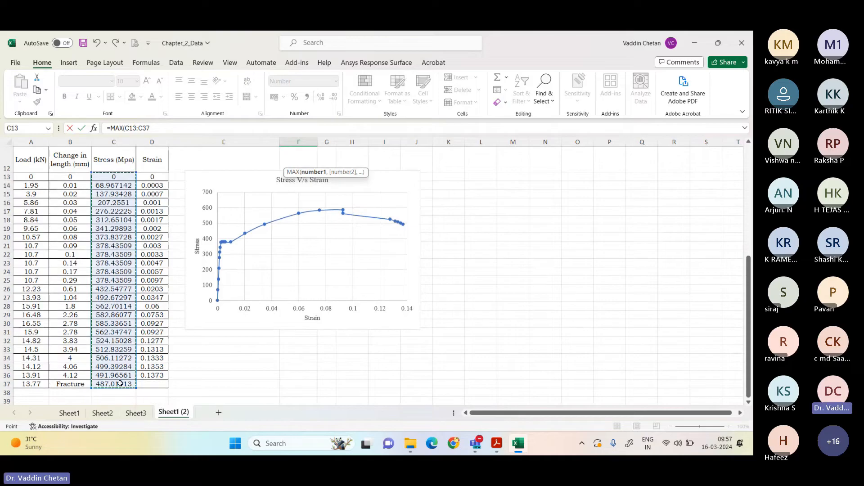
{"action": "key", "text": "Return"}
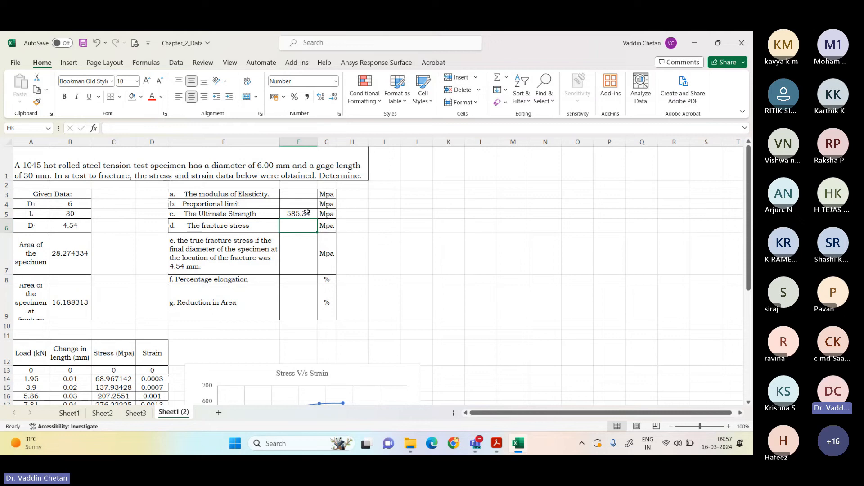
{"action": "left_click", "coordinate": [307, 212]}
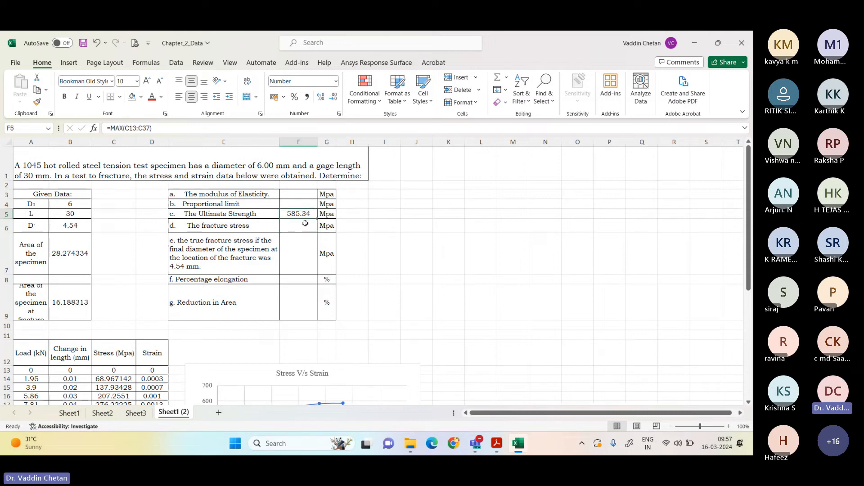
Step: Fill in the fracture stress in F6 by referencing the stress in the Fracture row with =C37
{"action": "left_click", "coordinate": [305, 225]}
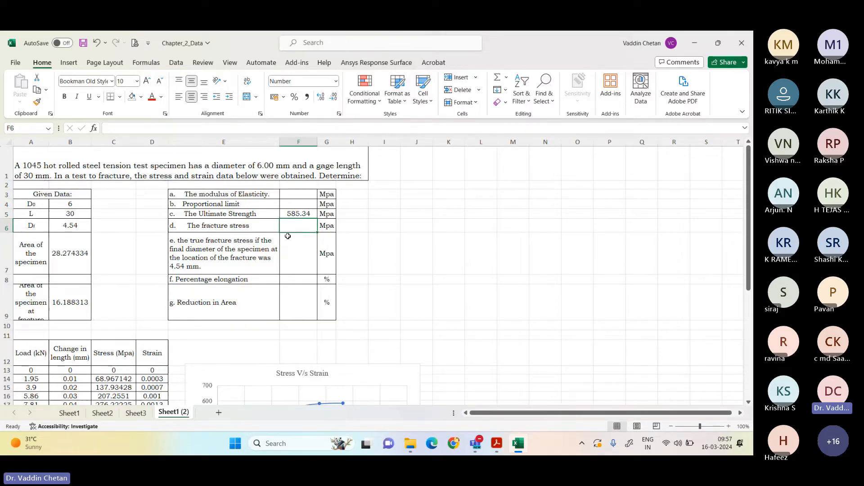
{"action": "type", "text": "="}
{"action": "scroll", "coordinate": [176, 259], "scroll_direction": "down", "scroll_amount": 1}
{"action": "scroll", "coordinate": [176, 259], "scroll_direction": "down", "scroll_amount": 5}
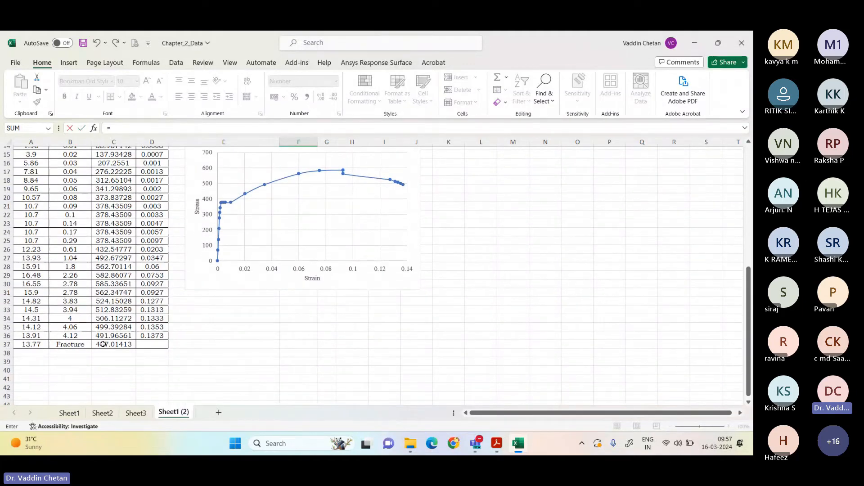
{"action": "left_click", "coordinate": [125, 344]}
{"action": "key", "text": "Return"}
{"action": "scroll", "coordinate": [354, 218], "scroll_direction": "up", "scroll_amount": 5}
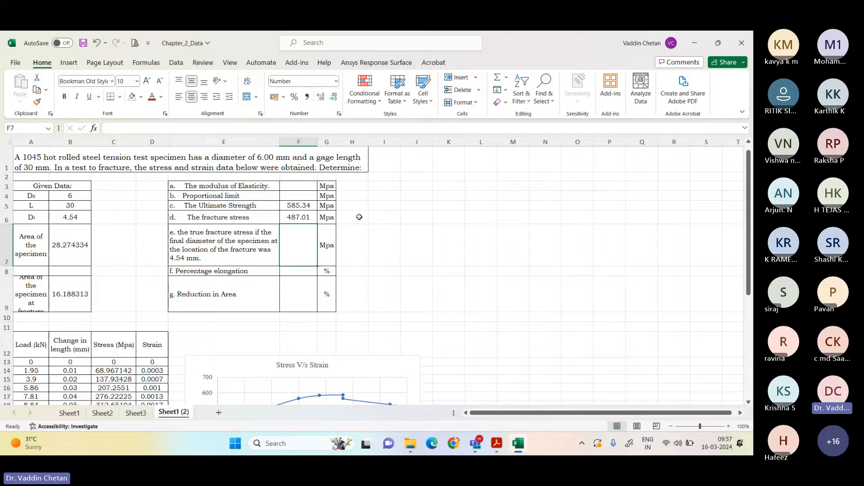
{"action": "left_click", "coordinate": [306, 217]}
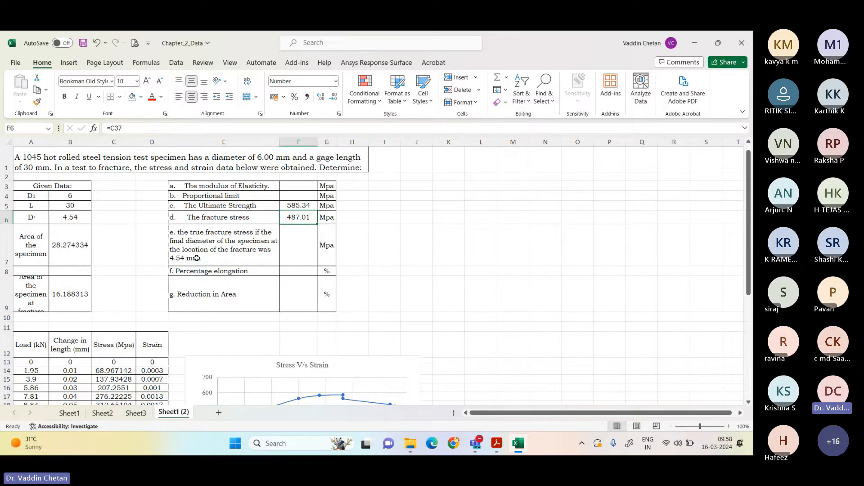
Step: Calculate the true fracture stress in F7 from the fracture load and the specimen's area at fracture with =((A37*1000)/B9)
{"action": "left_click", "coordinate": [307, 249]}
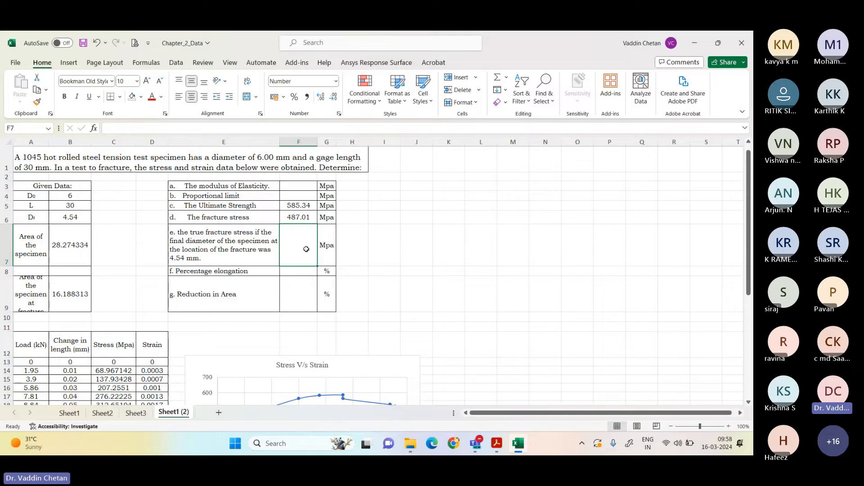
{"action": "type", "text": "=(("}
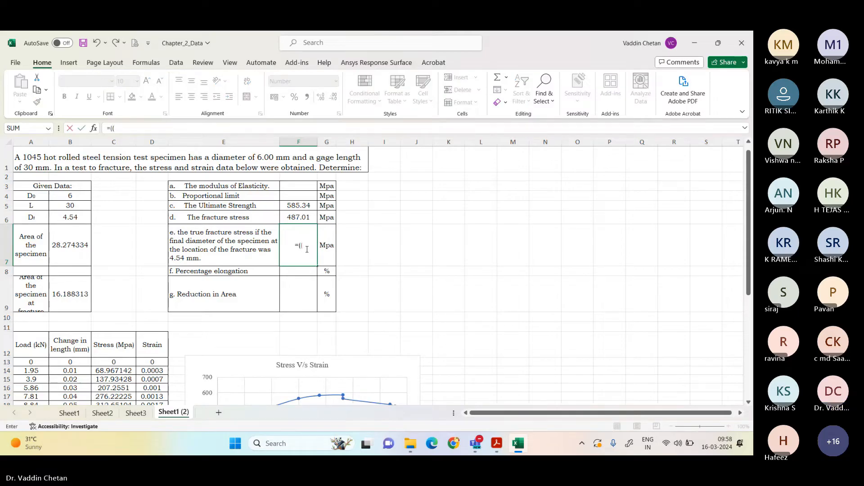
{"action": "scroll", "coordinate": [292, 242], "scroll_direction": "down", "scroll_amount": 4}
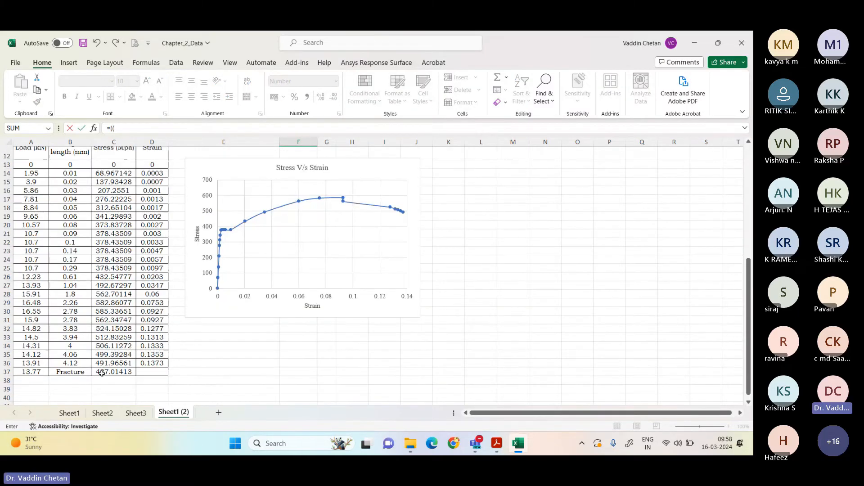
{"action": "left_click", "coordinate": [40, 372]}
{"action": "scroll", "coordinate": [189, 318], "scroll_direction": "up", "scroll_amount": 4}
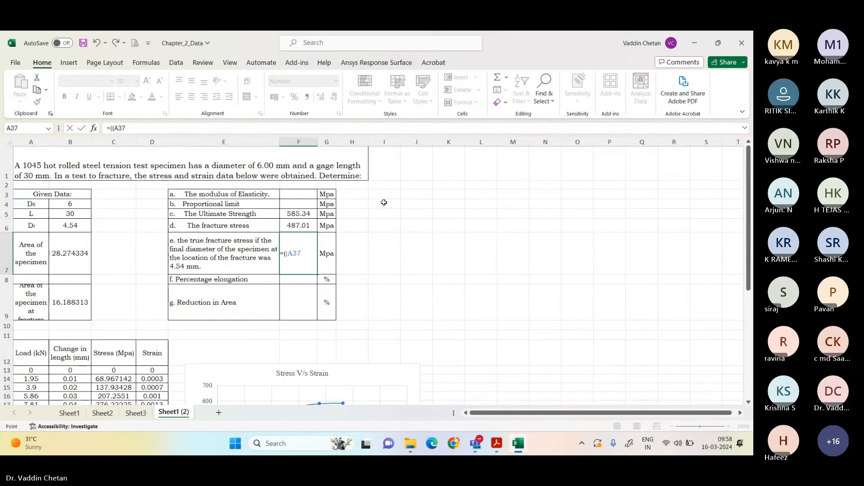
{"action": "type", "text": "*1000"}
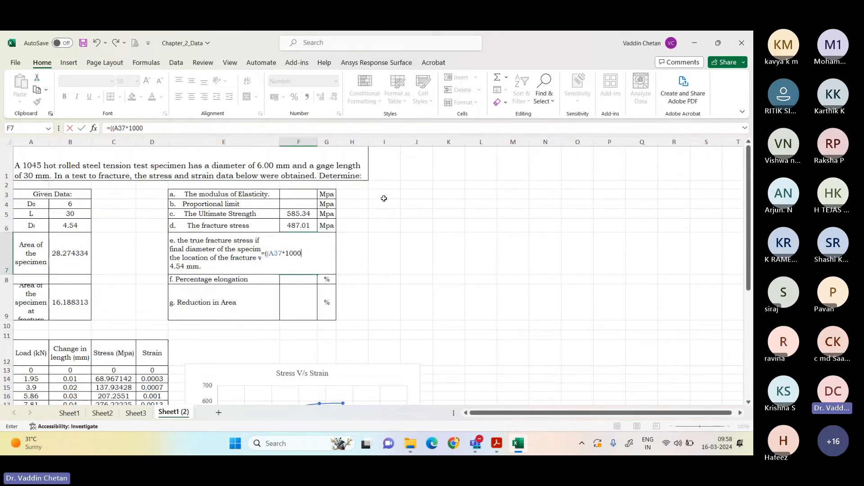
{"action": "type", "text": ")/"}
{"action": "left_click", "coordinate": [68, 306]}
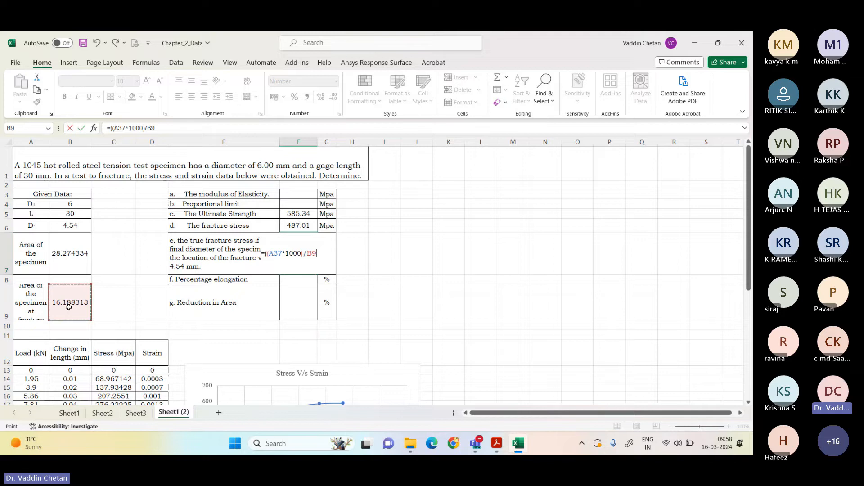
{"action": "key", "text": "Return"}
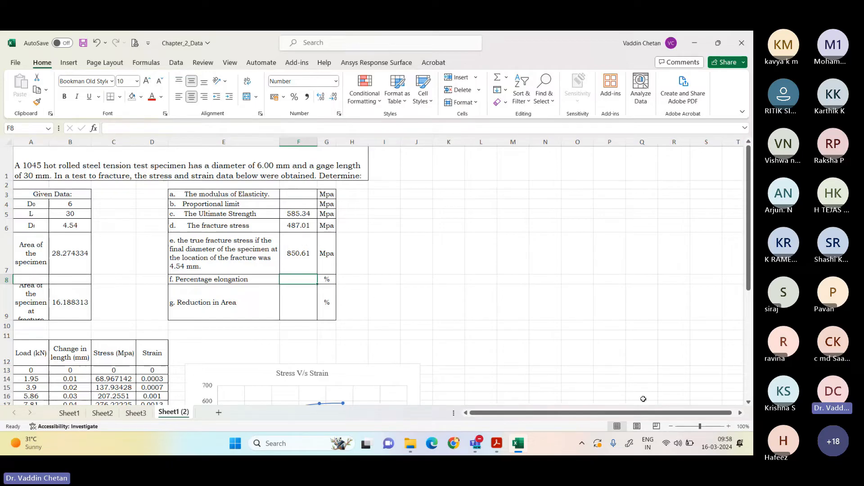
Step: Duplicate the Stress V/s Strain chart and place the copy directly below the original
{"action": "left_click_drag", "start_coordinate": [301, 195], "coordinate": [301, 204]}
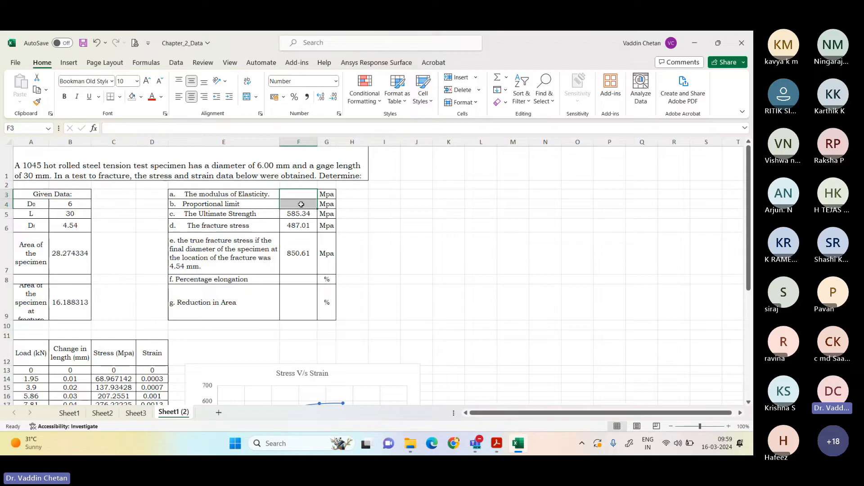
{"action": "scroll", "coordinate": [297, 270], "scroll_direction": "down", "scroll_amount": 2}
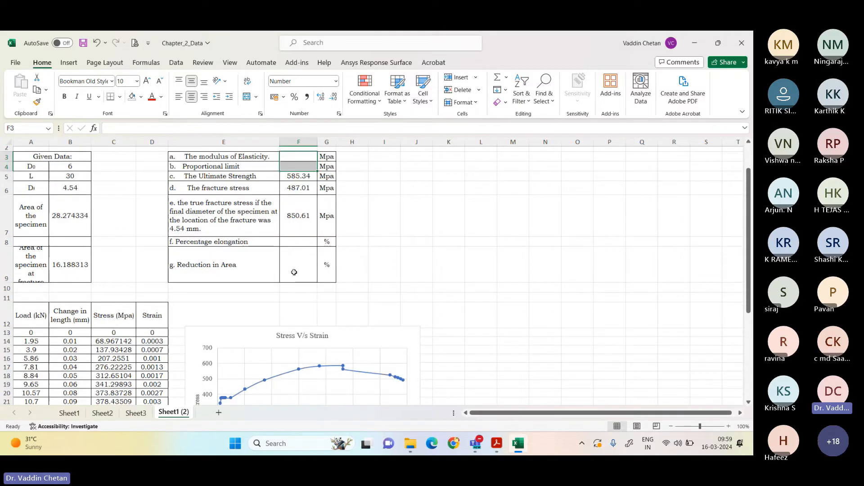
{"action": "scroll", "coordinate": [289, 293], "scroll_direction": "down", "scroll_amount": 2}
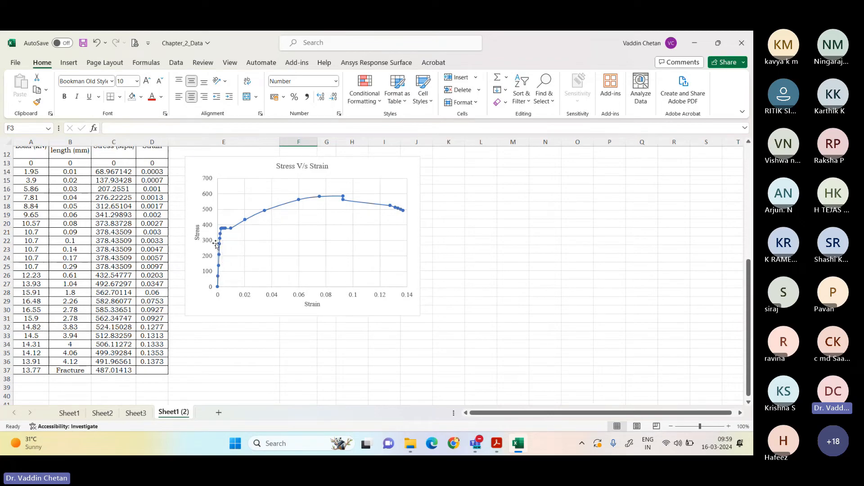
{"action": "left_click", "coordinate": [270, 307]}
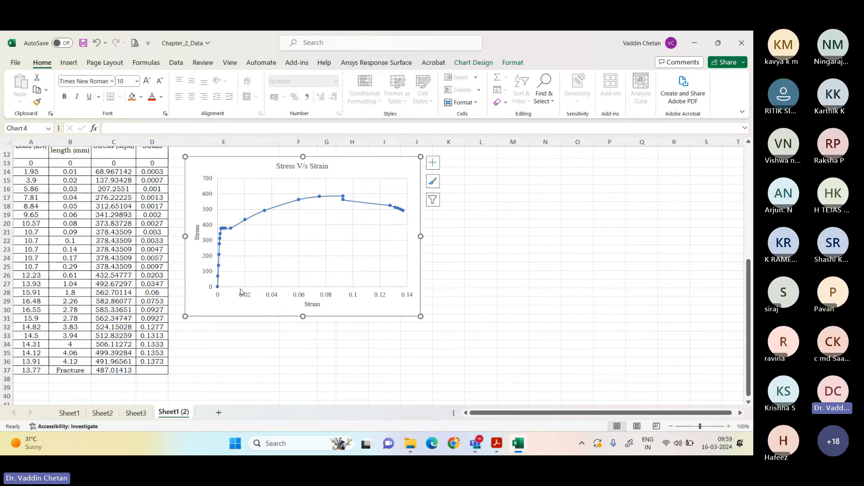
{"action": "scroll", "coordinate": [237, 290], "scroll_direction": "down", "scroll_amount": 2}
{"action": "left_click", "coordinate": [214, 291]}
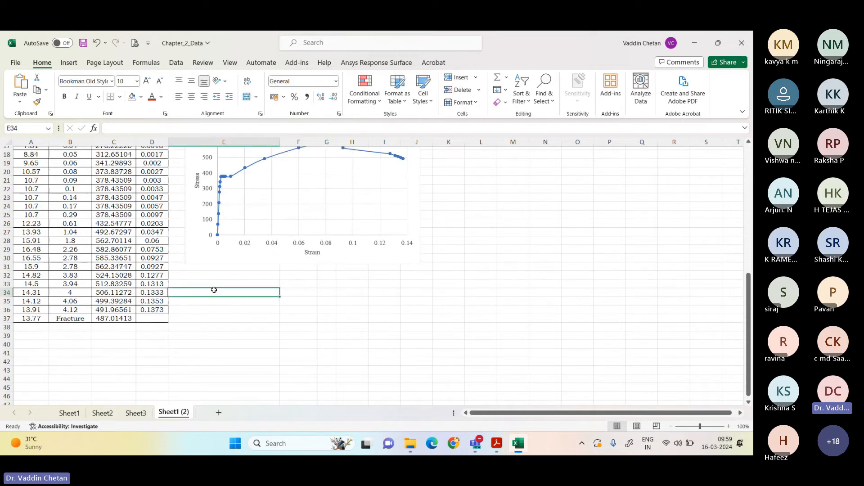
{"action": "key", "text": "ctrl+v"}
{"action": "left_click_drag", "start_coordinate": [381, 297], "coordinate": [408, 277]}
Step: Set the maximum bound of the strain axis on the lower Stress V/s Strain chart copy to 0.01
{"action": "scroll", "coordinate": [408, 278], "scroll_direction": "down", "scroll_amount": 4}
{"action": "right_click", "coordinate": [248, 304]}
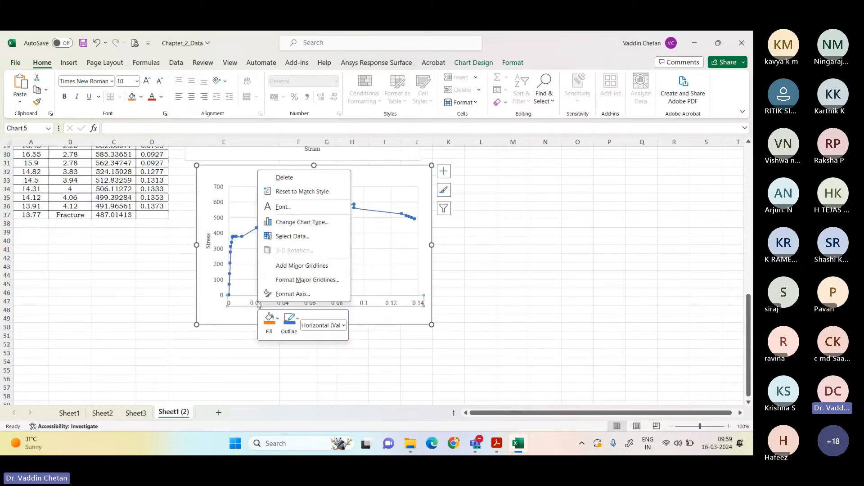
{"action": "left_click", "coordinate": [274, 293]}
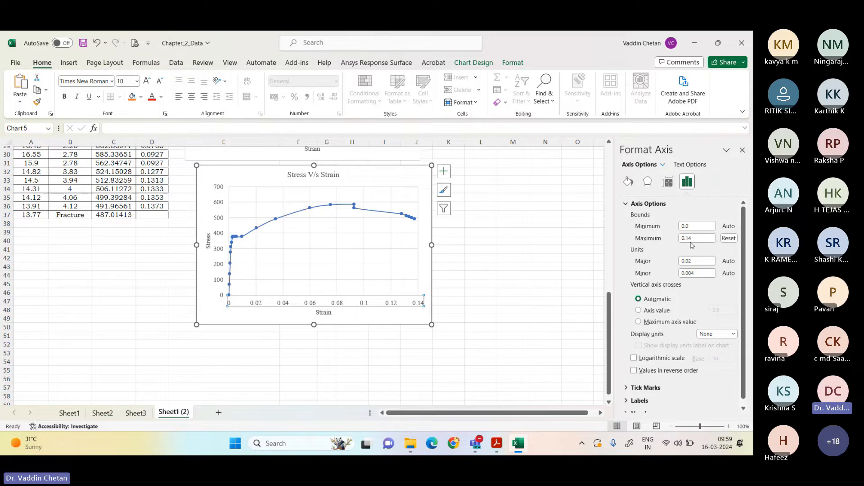
{"action": "left_click", "coordinate": [708, 238]}
{"action": "key", "text": "BackSpace"}
{"action": "key", "text": "BackSpace"}
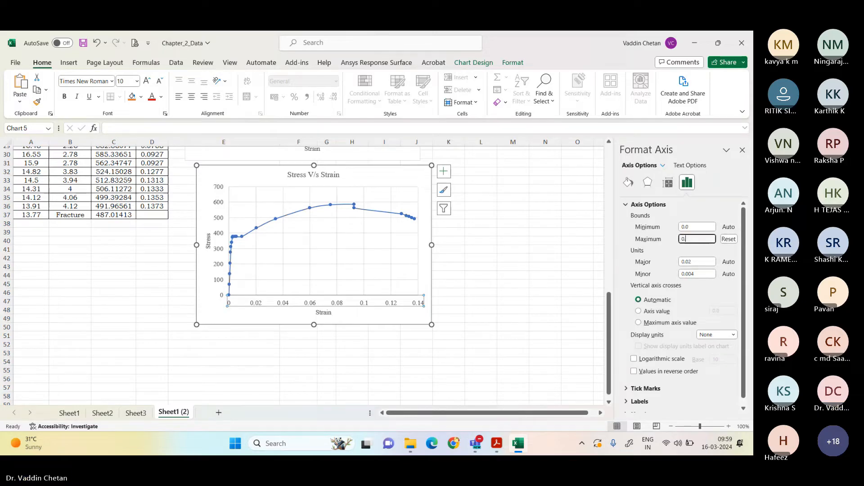
{"action": "type", "text": "0"}
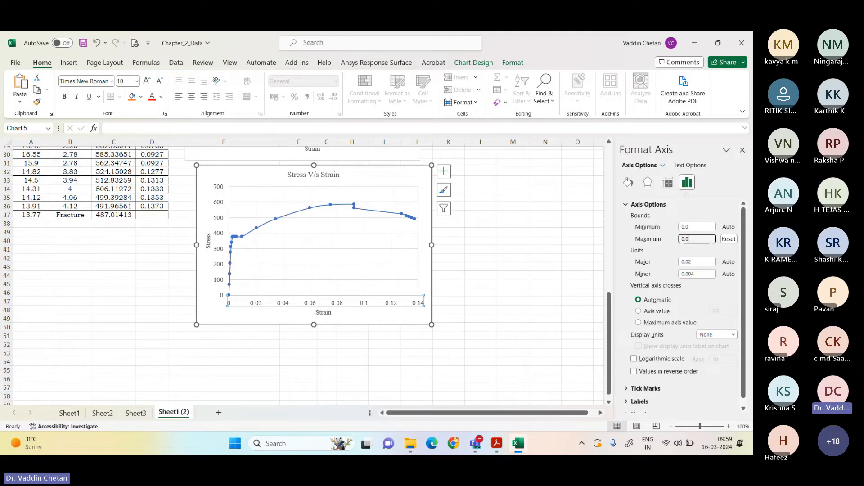
{"action": "type", "text": "1"}
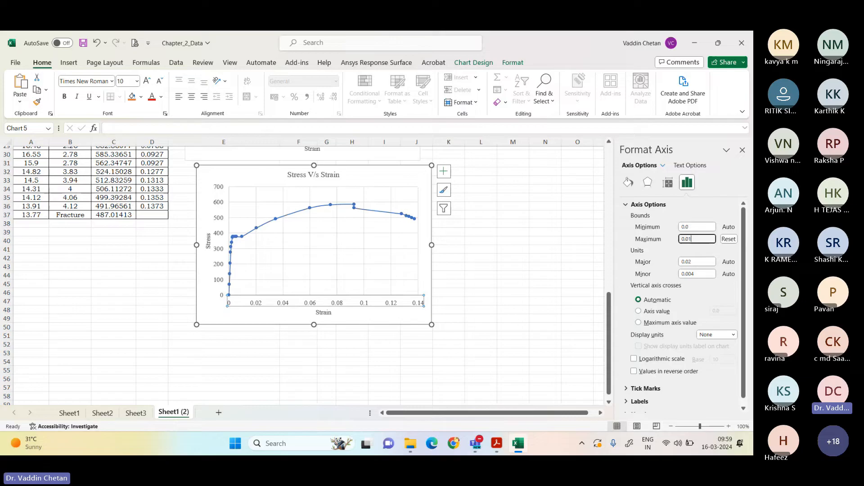
{"action": "left_click", "coordinate": [507, 291]}
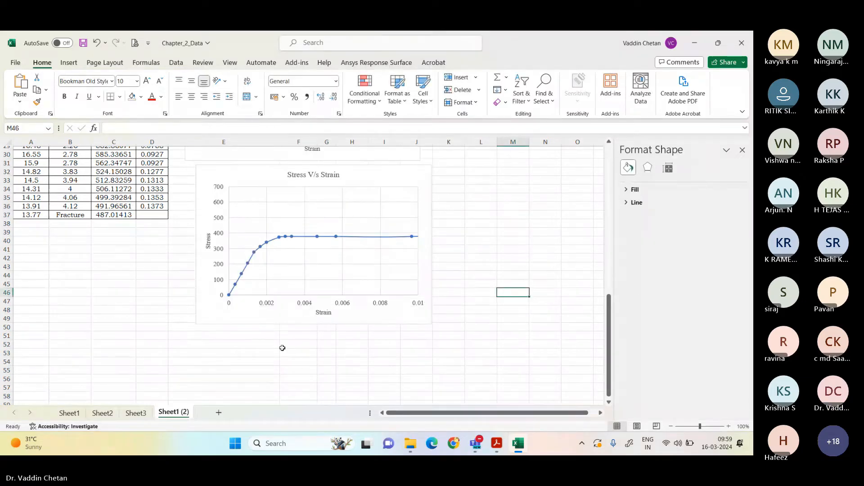
Step: Set the maximum bound of the chart copy's strain axis to 0.004
{"action": "left_click", "coordinate": [309, 306]}
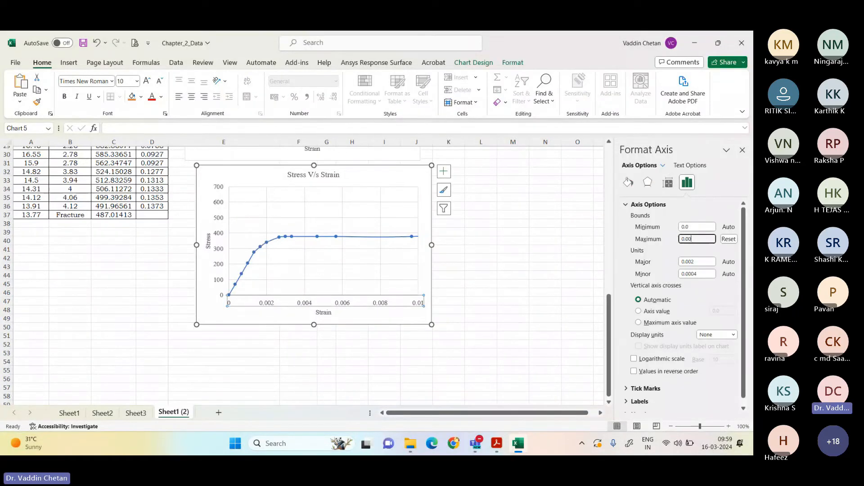
{"action": "type", "text": "4"}
{"action": "left_click", "coordinate": [449, 335]}
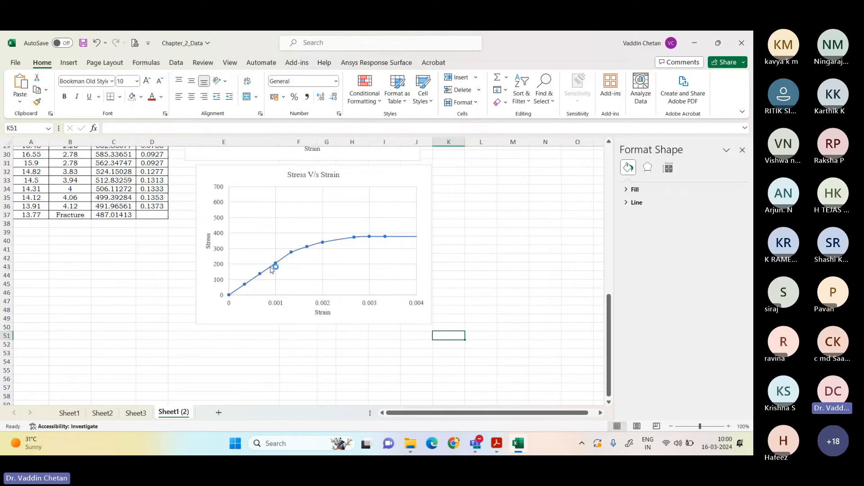
Step: Identify the end of the linear portion on the rescaled chart and fill its matching data row, A17:D17, with yellow
{"action": "mouse_move", "coordinate": [293, 256]}
{"action": "mouse_move", "coordinate": [291, 255]}
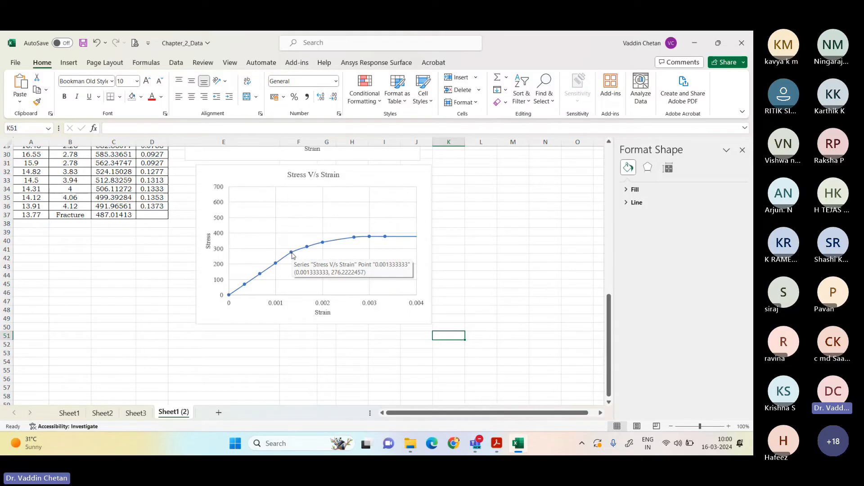
{"action": "scroll", "coordinate": [158, 271], "scroll_direction": "up", "scroll_amount": 5}
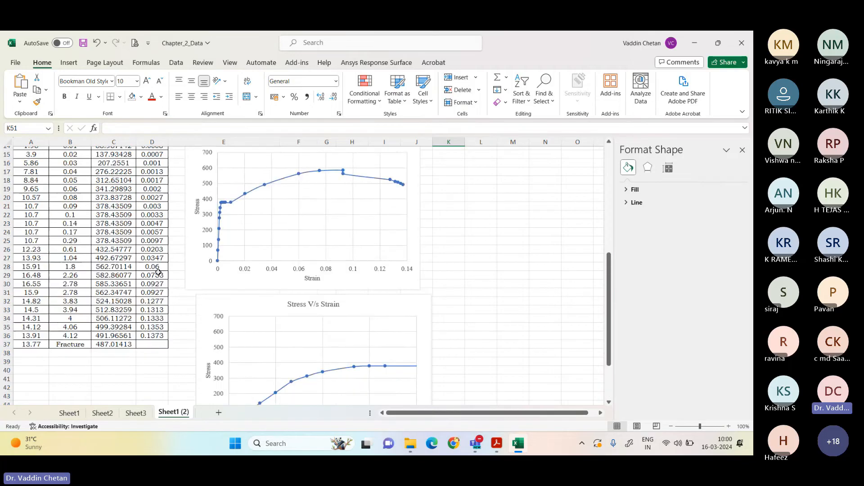
{"action": "scroll", "coordinate": [158, 271], "scroll_direction": "up", "scroll_amount": 2}
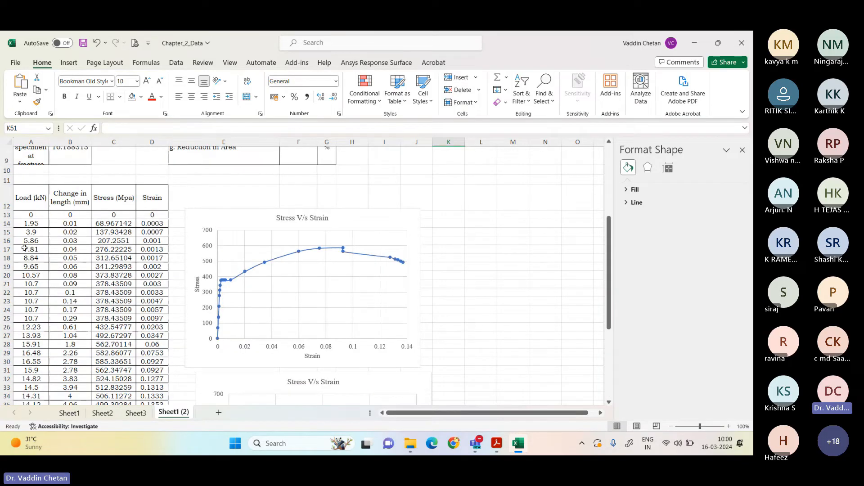
{"action": "left_click", "coordinate": [25, 248]}
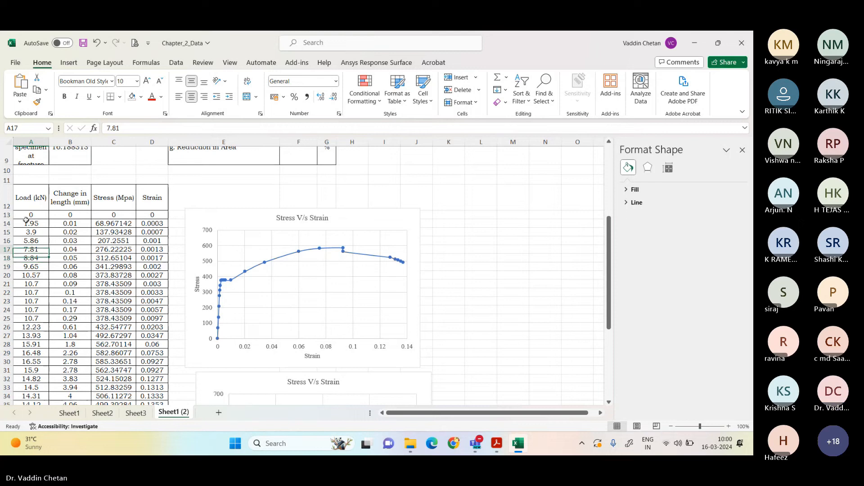
{"action": "left_click", "coordinate": [152, 249], "text": "shift"}
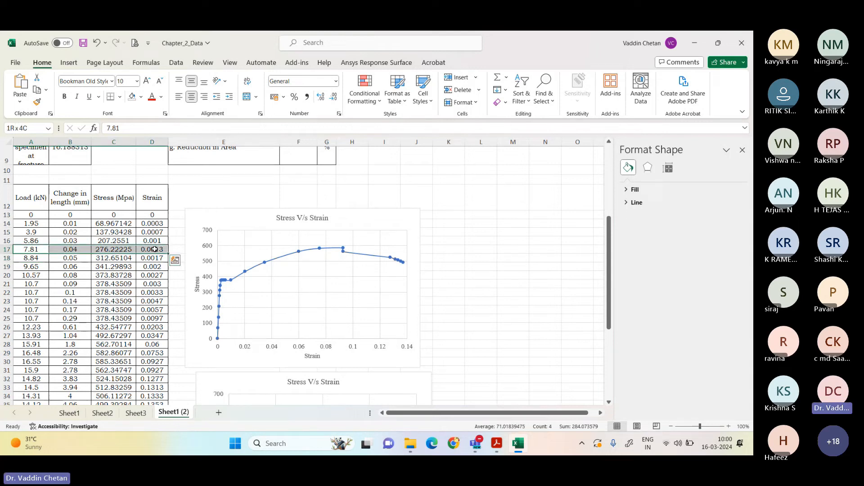
{"action": "left_click", "coordinate": [141, 97]}
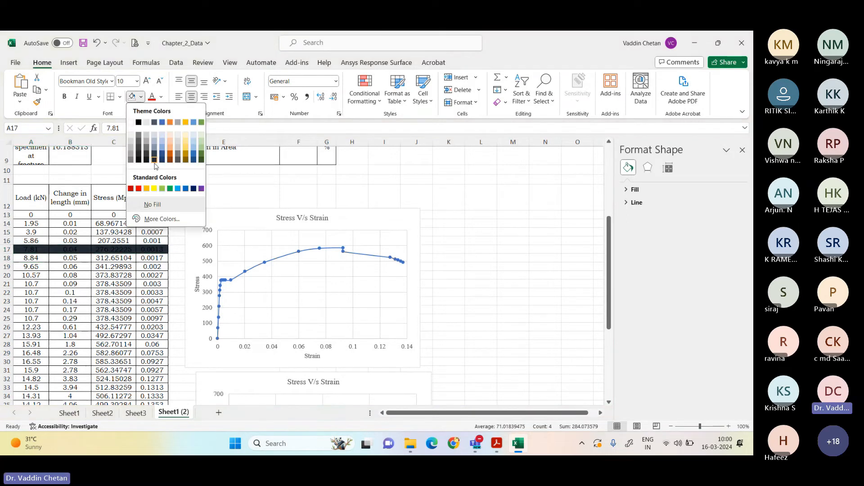
{"action": "left_click", "coordinate": [157, 176]}
Step: Fill in the proportional limit in F4 by referencing the stress in the yellow row with =C17
{"action": "scroll", "coordinate": [133, 246], "scroll_direction": "up", "scroll_amount": 3}
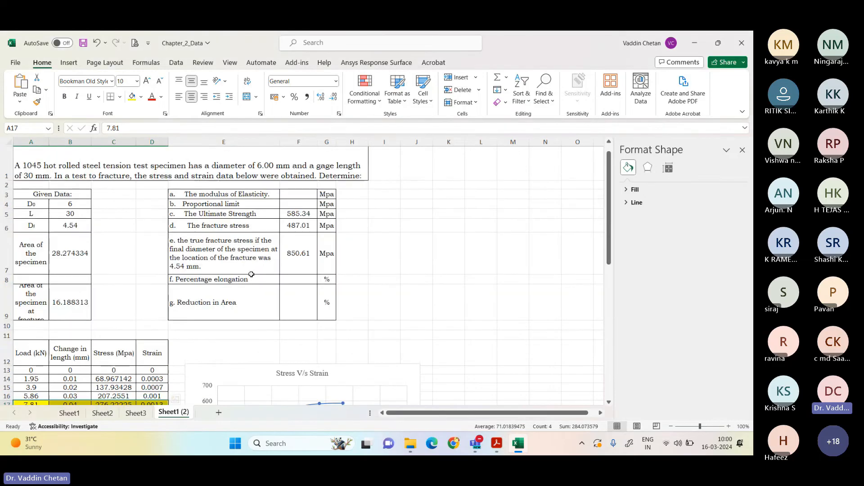
{"action": "left_click", "coordinate": [300, 205]}
{"action": "type", "text": "="}
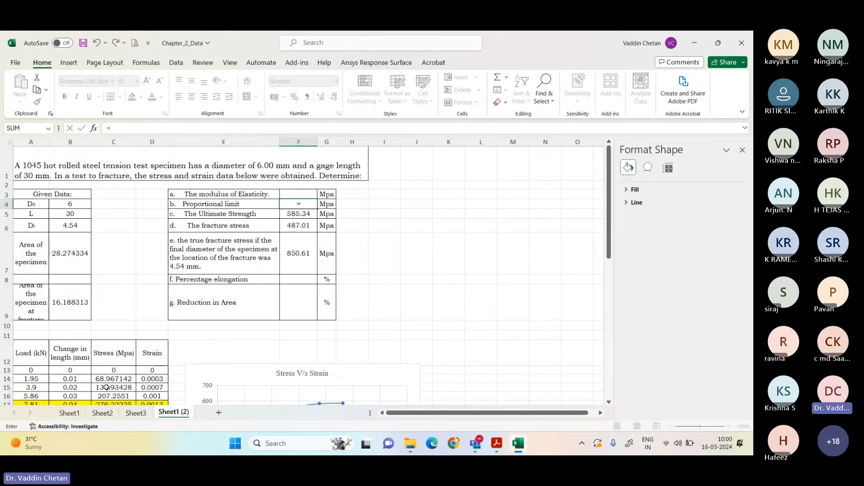
{"action": "left_click", "coordinate": [109, 402]}
{"action": "key", "text": "Return"}
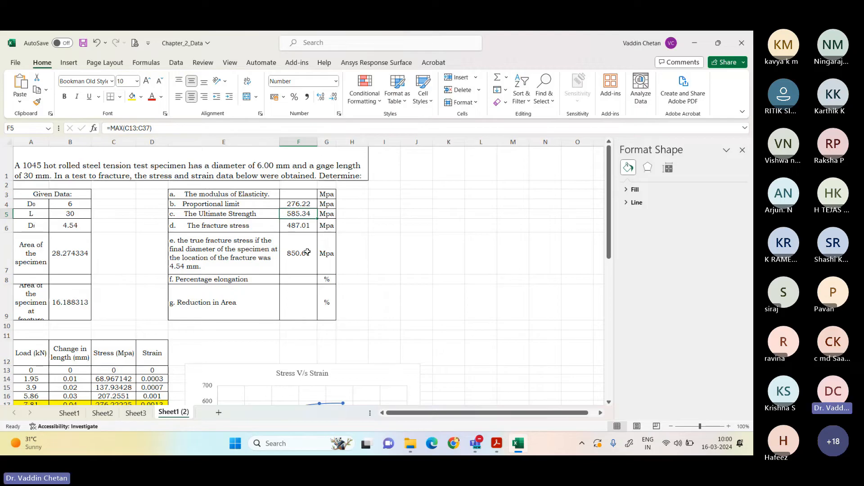
Step: Close the formatting pane and calculate the modulus of elasticity in F3 from the yellow row's stress and strain with =(C17/D17)
{"action": "scroll", "coordinate": [374, 333], "scroll_direction": "down", "scroll_amount": 1}
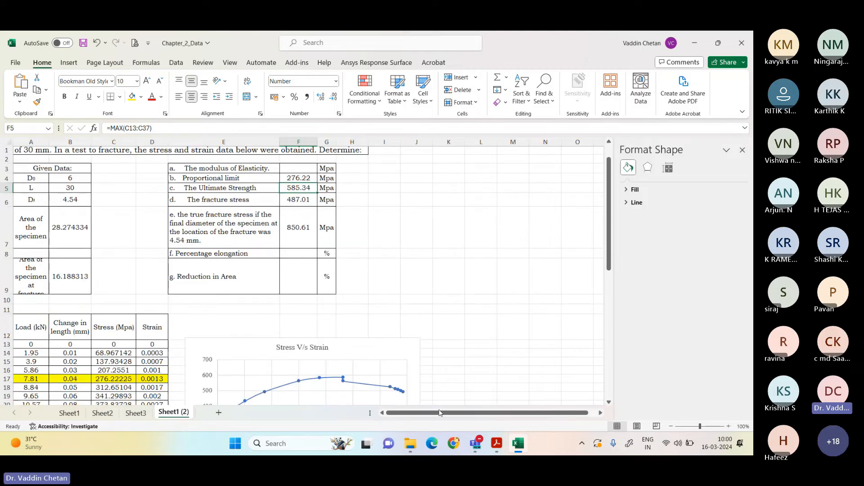
{"action": "left_click", "coordinate": [742, 150]}
{"action": "left_click", "coordinate": [295, 171]}
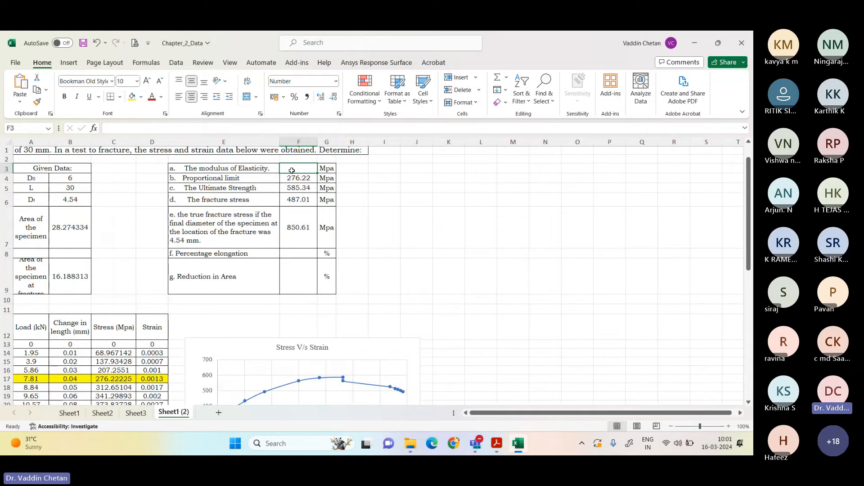
{"action": "type", "text": "=("}
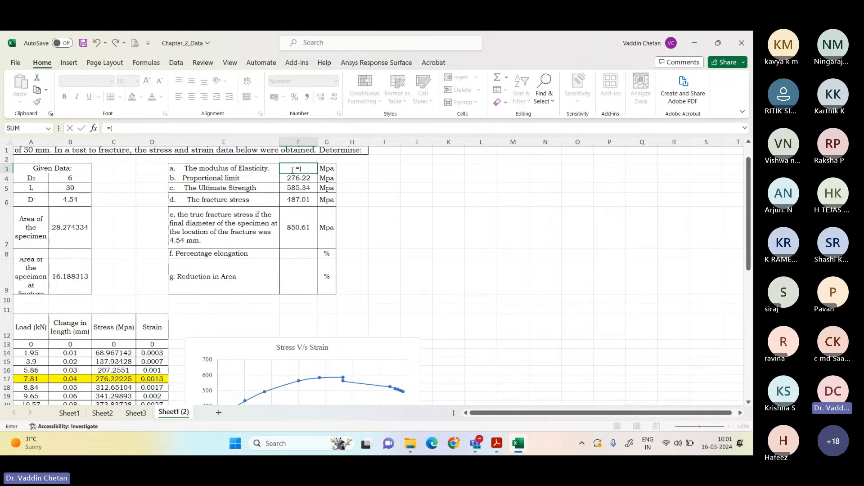
{"action": "left_click", "coordinate": [127, 380]}
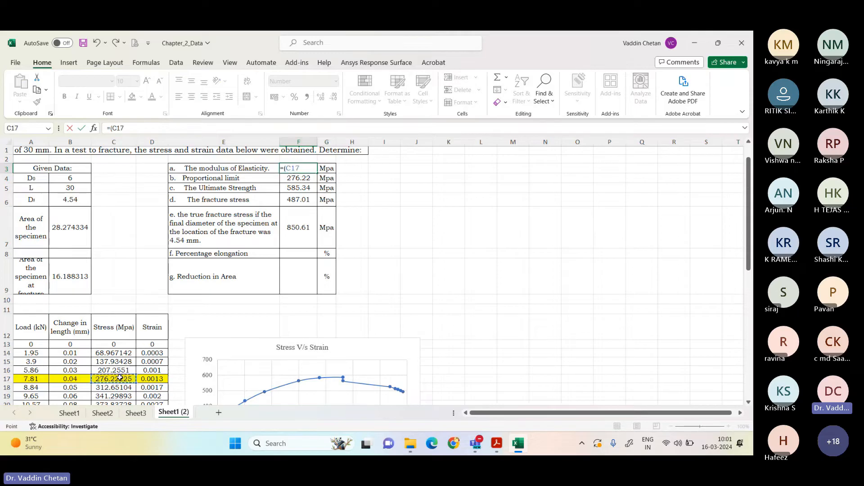
{"action": "type", "text": "/"}
{"action": "left_click", "coordinate": [143, 381]}
{"action": "type", "text": ")"}
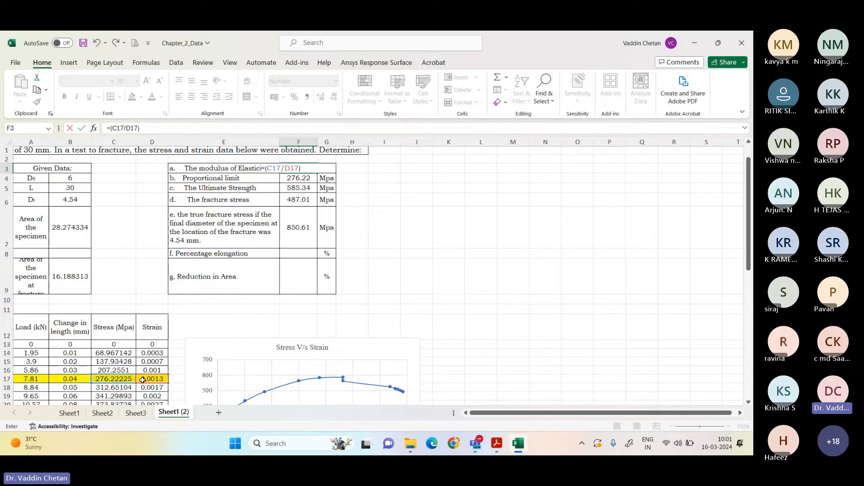
{"action": "key", "text": "Return"}
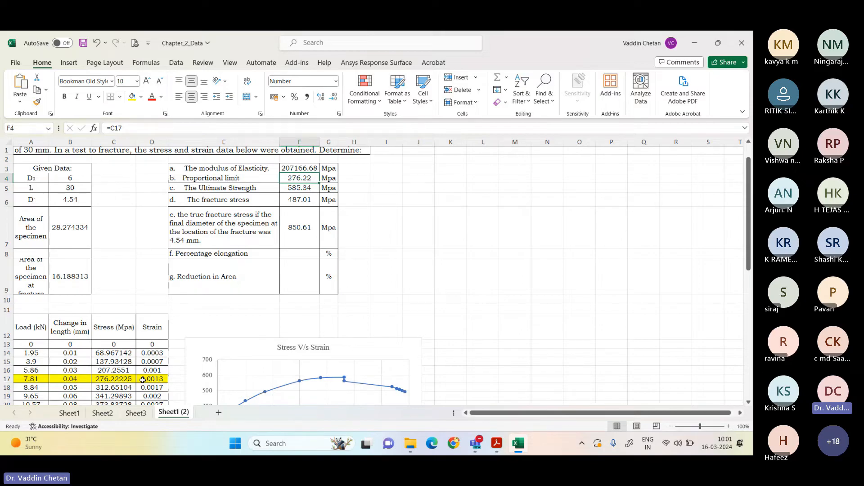
Step: Calculate the percentage elongation in F8 from the gauge length and the last recorded change in length with =((B5-(30-4.12))/B5)*100
{"action": "left_click", "coordinate": [302, 254]}
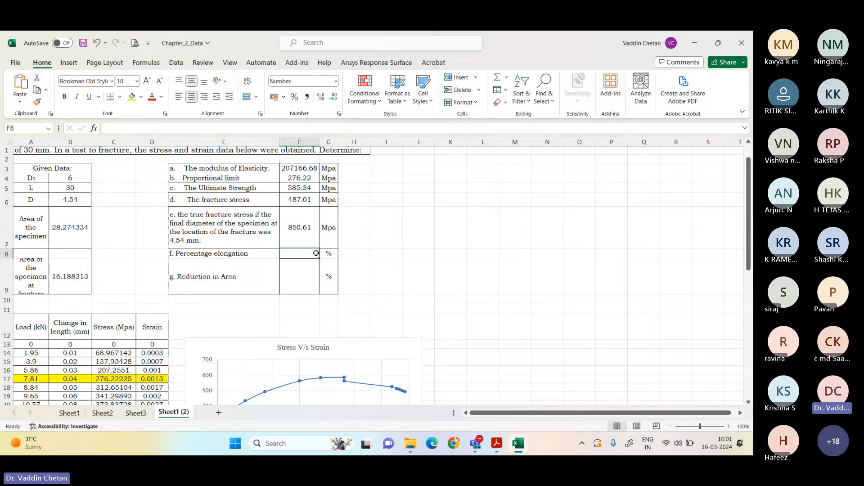
{"action": "type", "text": "=("}
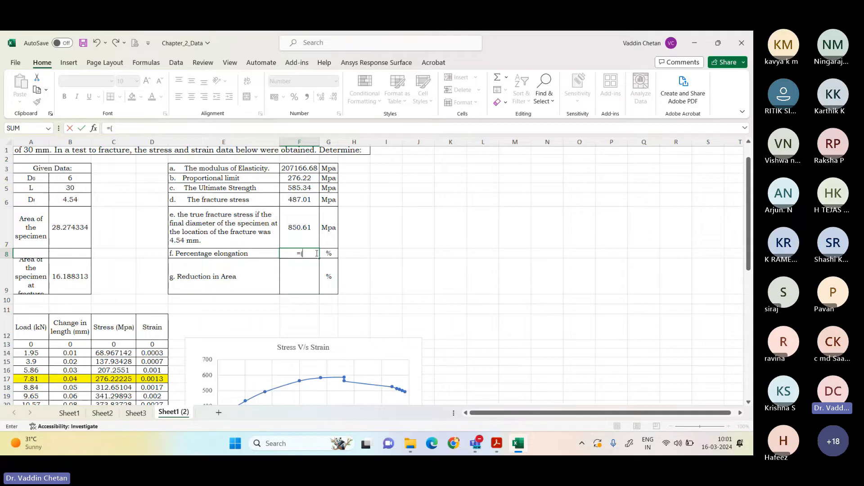
{"action": "type", "text": "("}
{"action": "left_click", "coordinate": [72, 188]}
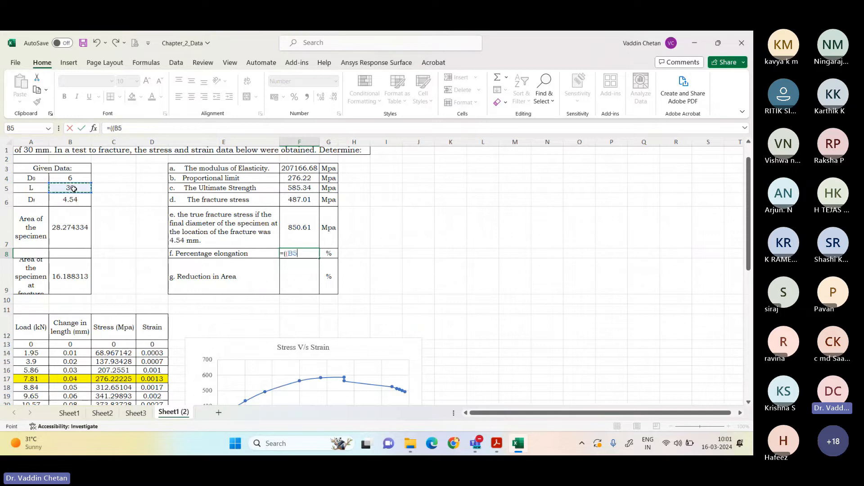
{"action": "type", "text": "-"}
{"action": "scroll", "coordinate": [38, 323], "scroll_direction": "down", "scroll_amount": 5}
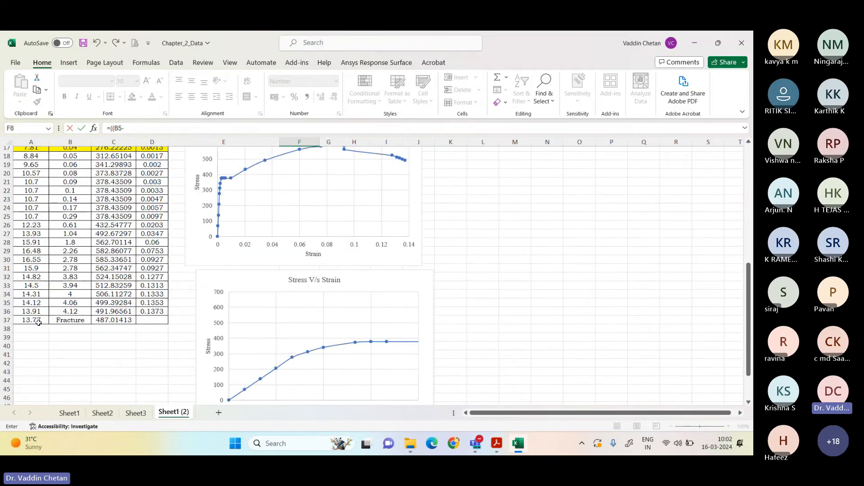
{"action": "scroll", "coordinate": [70, 323], "scroll_direction": "up", "scroll_amount": 5}
{"action": "scroll", "coordinate": [66, 326], "scroll_direction": "down", "scroll_amount": 4}
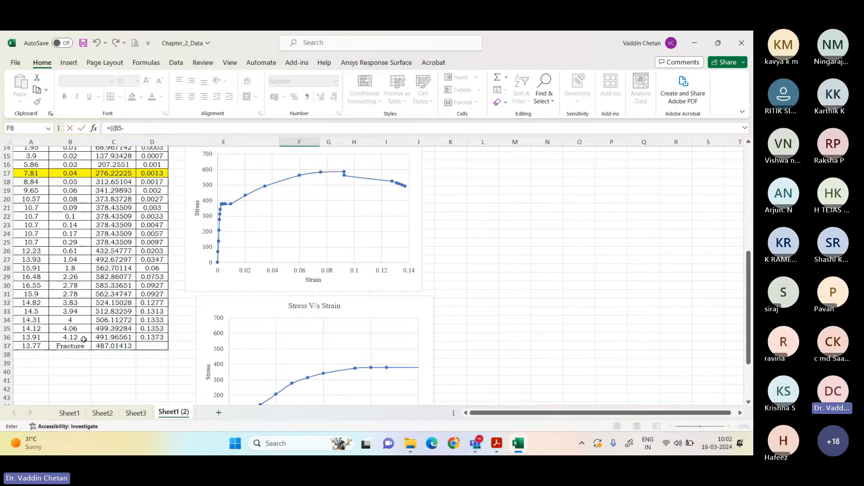
{"action": "scroll", "coordinate": [81, 333], "scroll_direction": "up", "scroll_amount": 2}
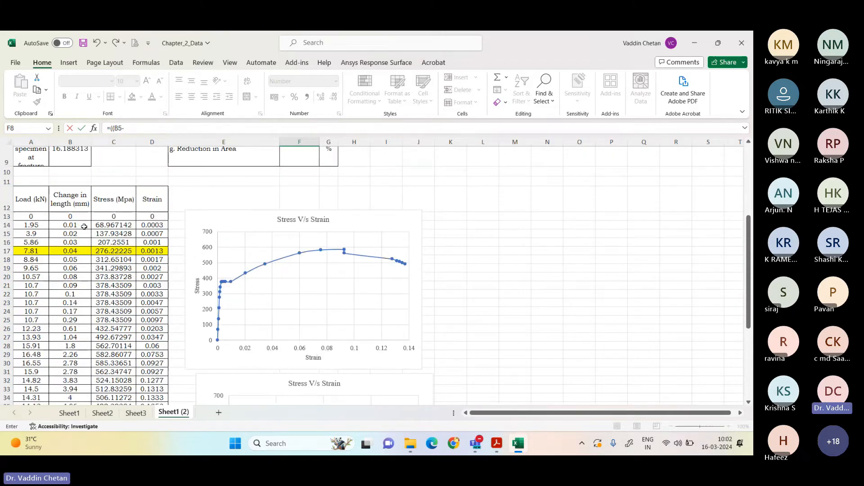
{"action": "scroll", "coordinate": [71, 324], "scroll_direction": "down", "scroll_amount": 2}
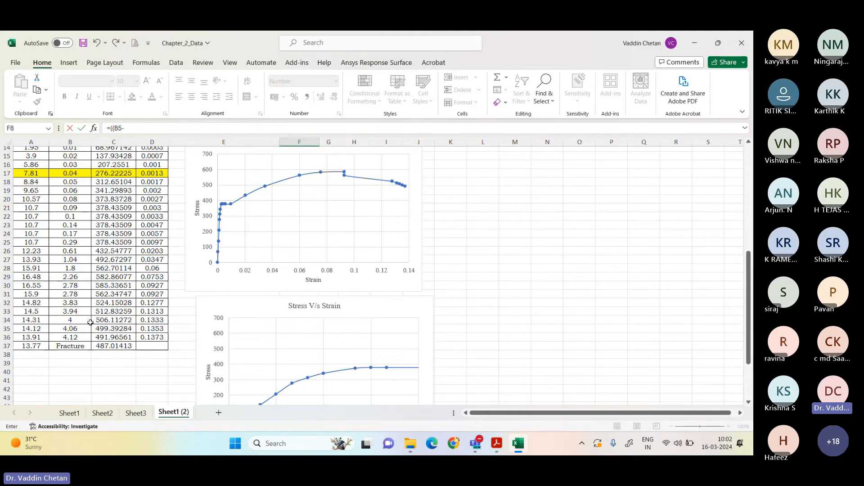
{"action": "scroll", "coordinate": [90, 322], "scroll_direction": "up", "scroll_amount": 5}
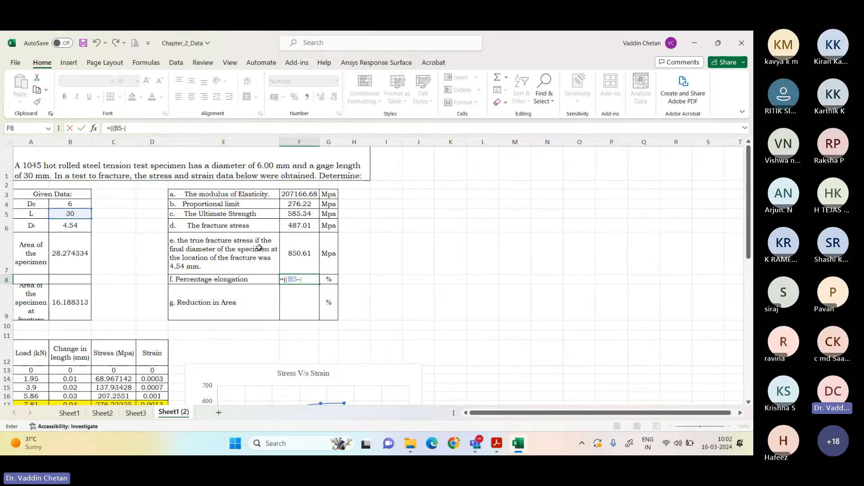
{"action": "type", "text": "(30-"}
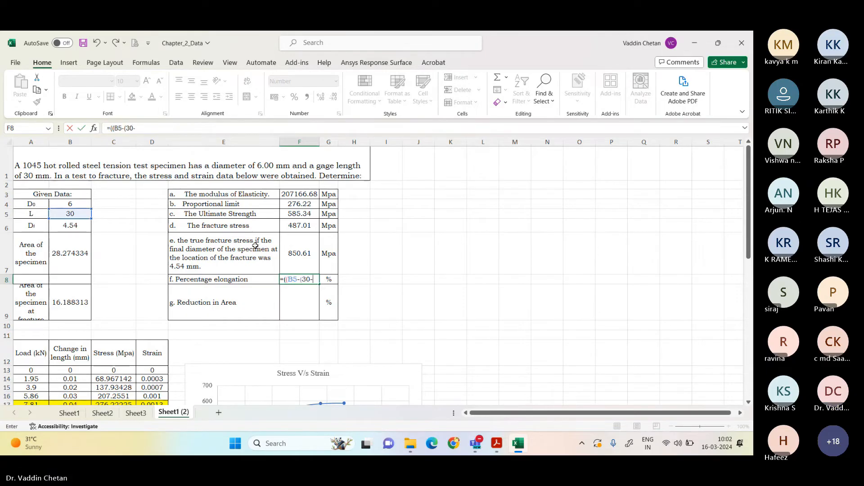
{"action": "scroll", "coordinate": [251, 247], "scroll_direction": "down", "scroll_amount": 7}
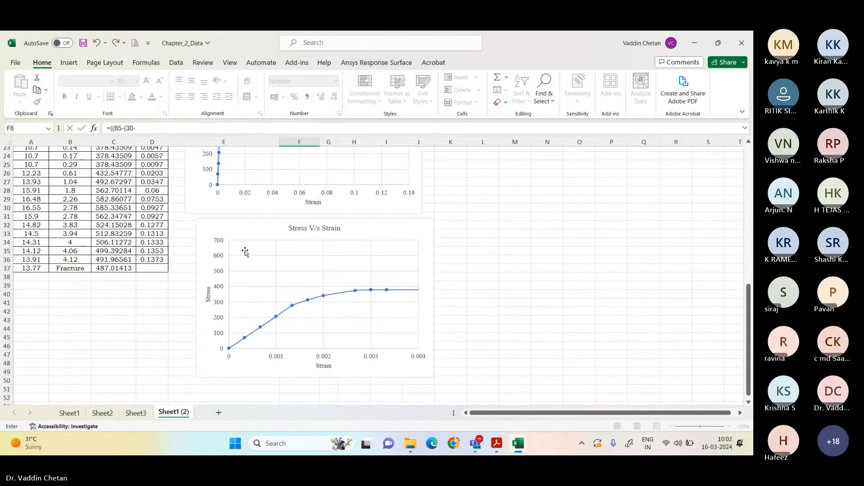
{"action": "scroll", "coordinate": [245, 252], "scroll_direction": "up", "scroll_amount": 7}
{"action": "type", "text": "4"}
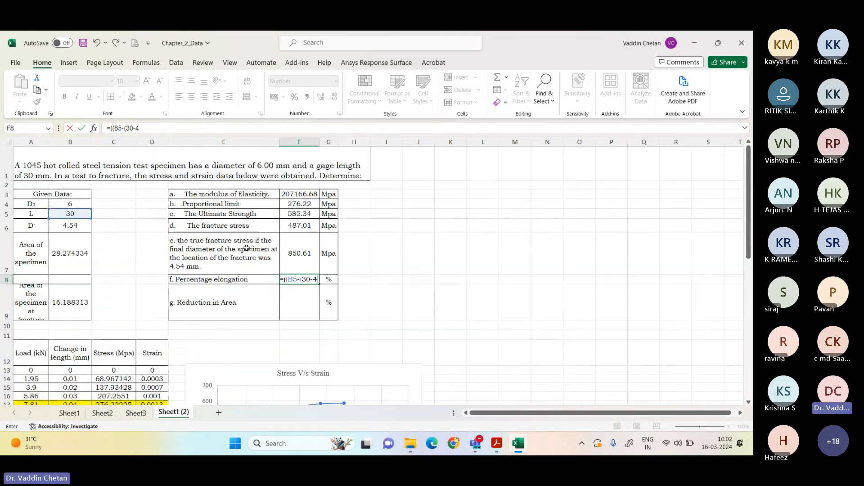
{"action": "type", "text": ".1"}
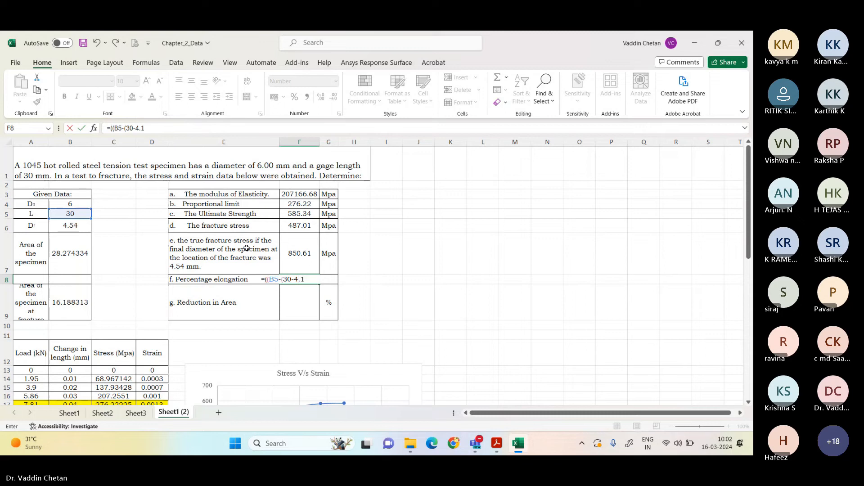
{"action": "type", "text": "2))"}
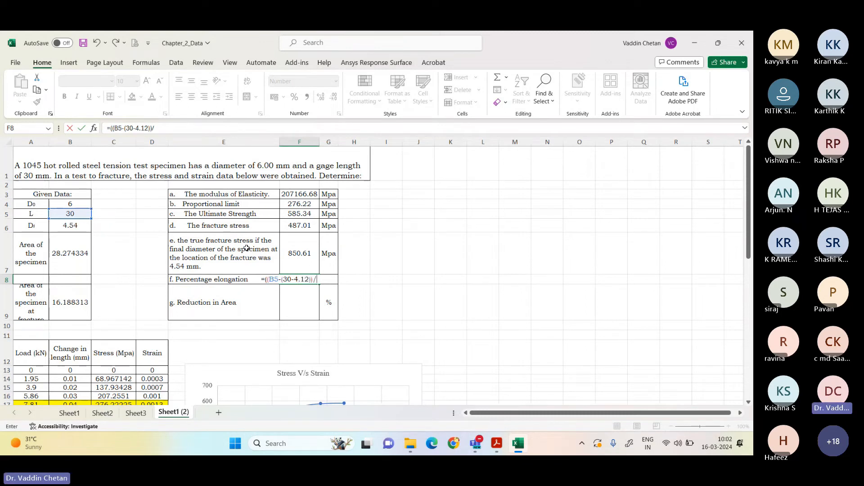
{"action": "type", "text": "/B5)*1"}
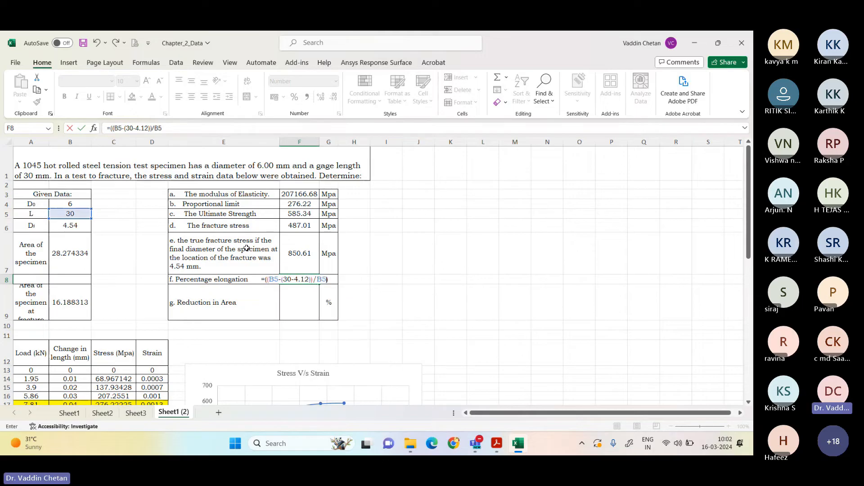
{"action": "type", "text": "00"}
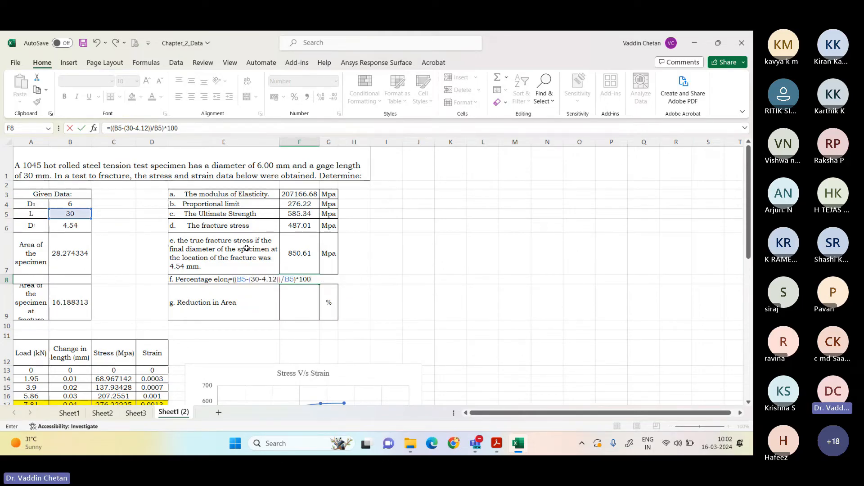
{"action": "key", "text": "Return"}
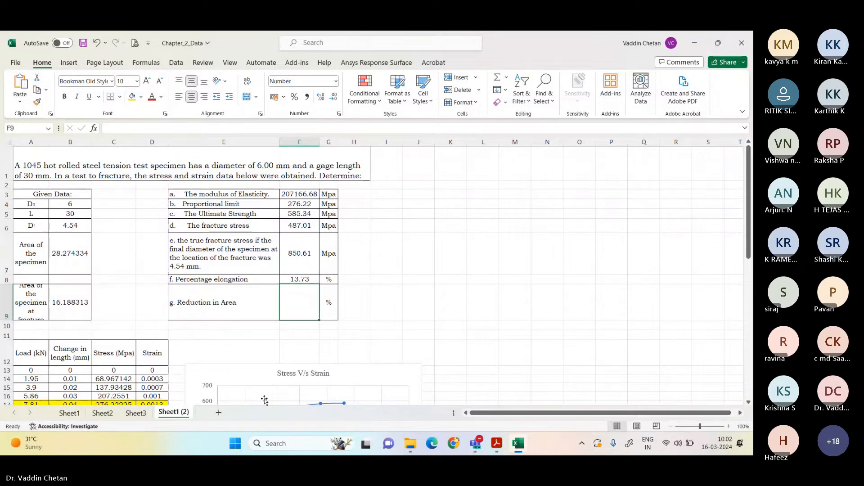
Step: Check the reduction in area formula on Sheet1, and calculate the same answer in F9 of Sheet1 (2) with =((B7-B9)/B7)*100
{"action": "left_click", "coordinate": [69, 413]}
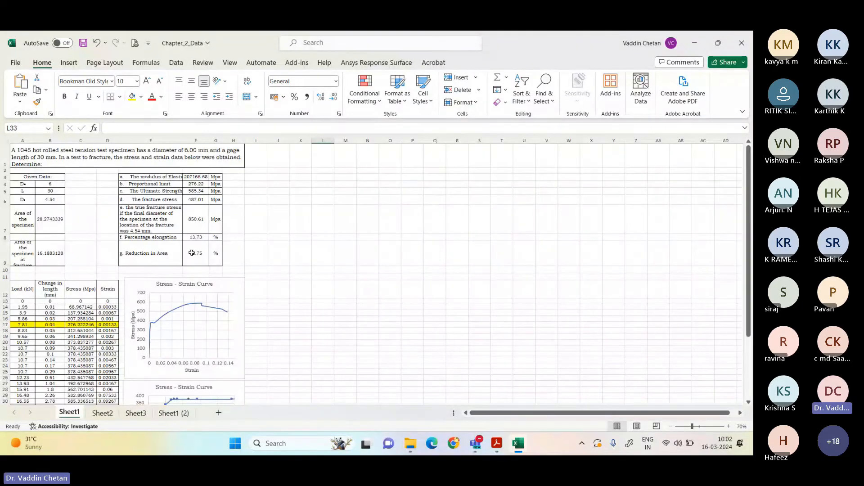
{"action": "left_click", "coordinate": [193, 254]}
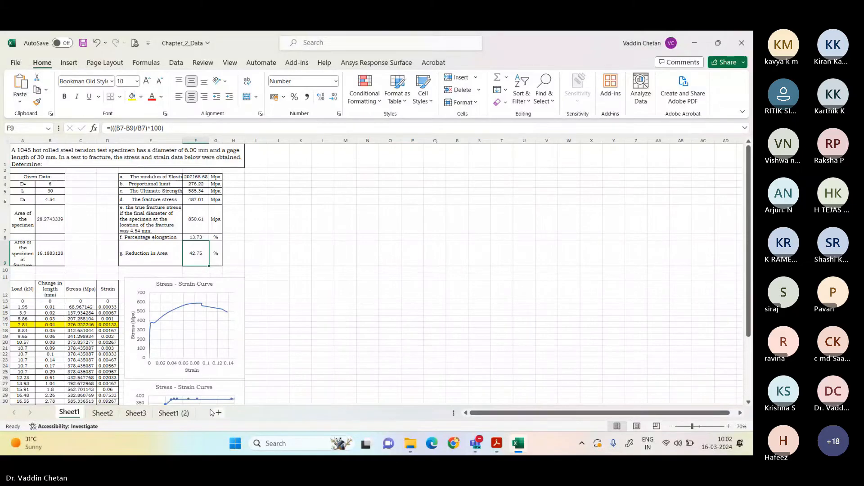
{"action": "left_click", "coordinate": [182, 415]}
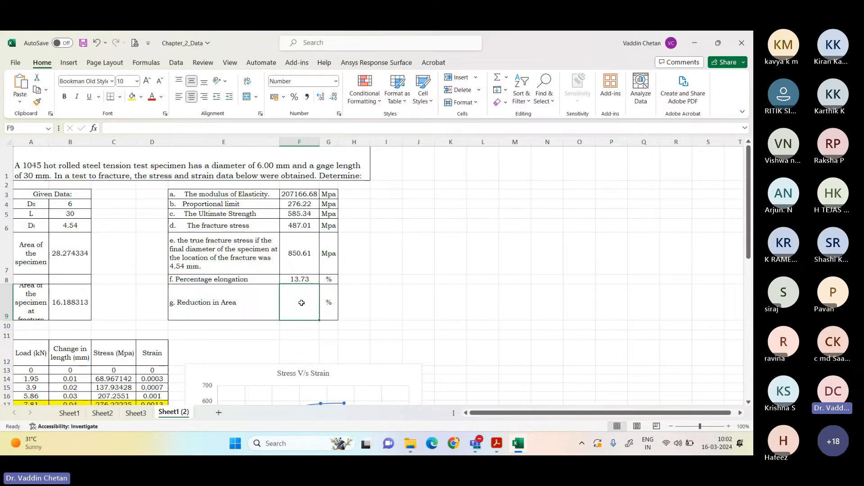
{"action": "type", "text": "=(("}
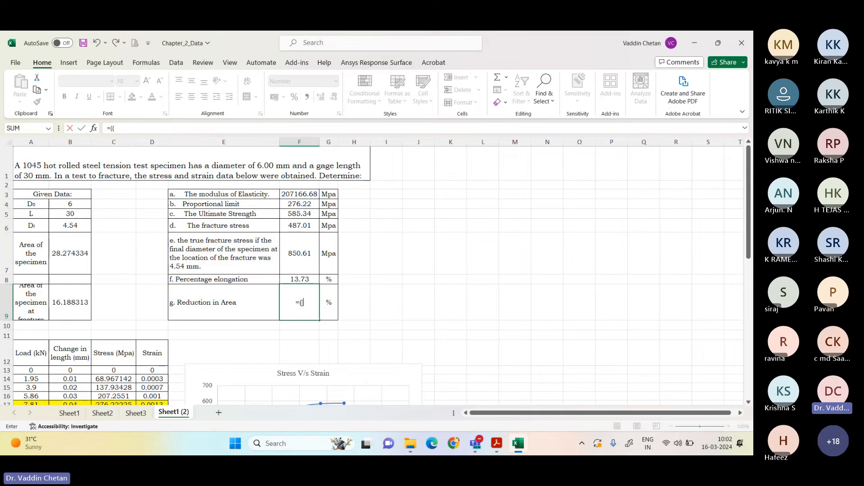
{"action": "left_click", "coordinate": [79, 260]}
{"action": "type", "text": "-"}
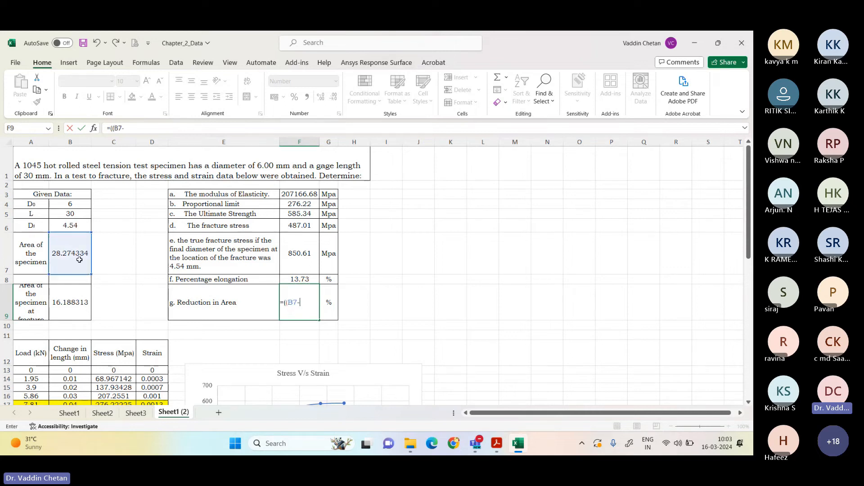
{"action": "left_click", "coordinate": [68, 301]}
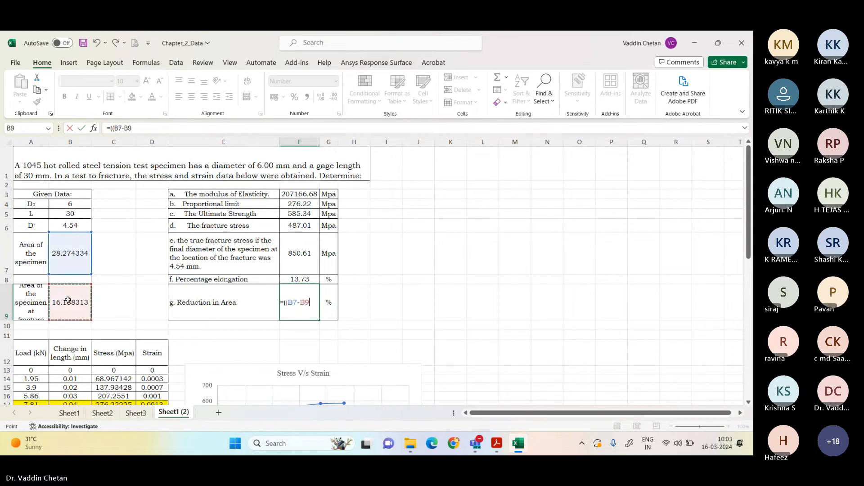
{"action": "type", "text": ")/"}
{"action": "left_click", "coordinate": [72, 245]}
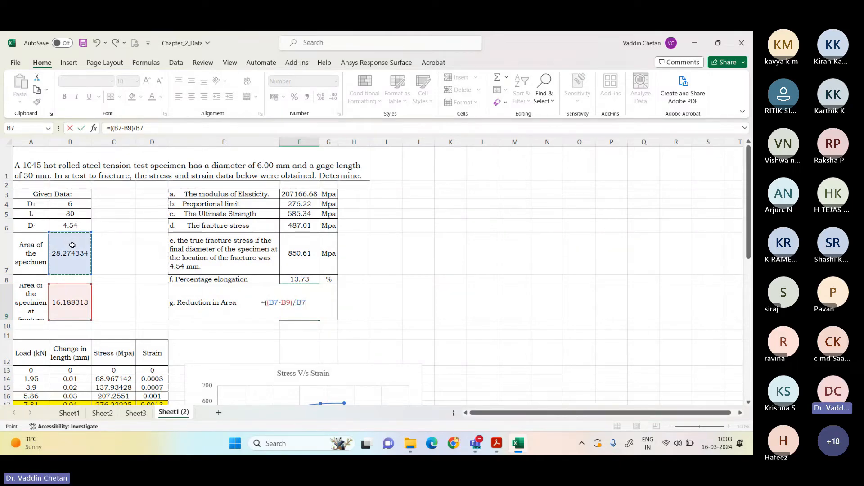
{"action": "type", "text": ")*100"}
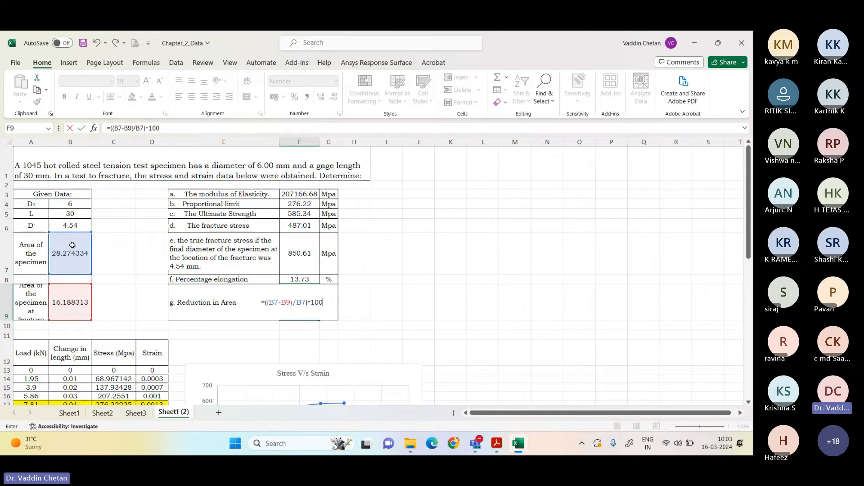
{"action": "key", "text": "Return"}
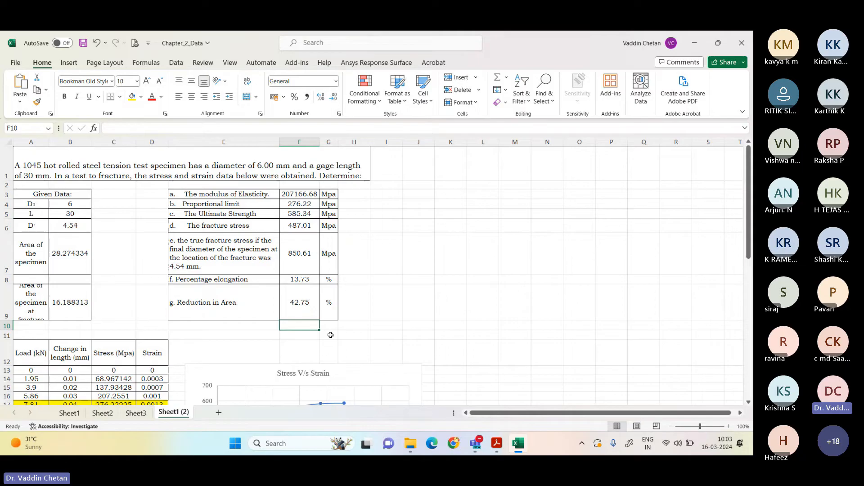
Step: Review the completed answers table, the load and strain data and the stress-strain charts on the sheet
{"action": "scroll", "coordinate": [252, 293], "scroll_direction": "down", "scroll_amount": 6}
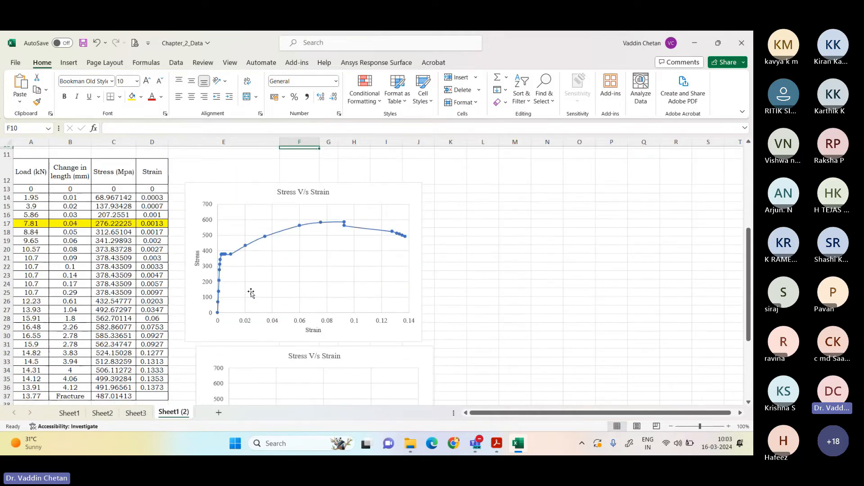
{"action": "scroll", "coordinate": [248, 293], "scroll_direction": "up", "scroll_amount": 6}
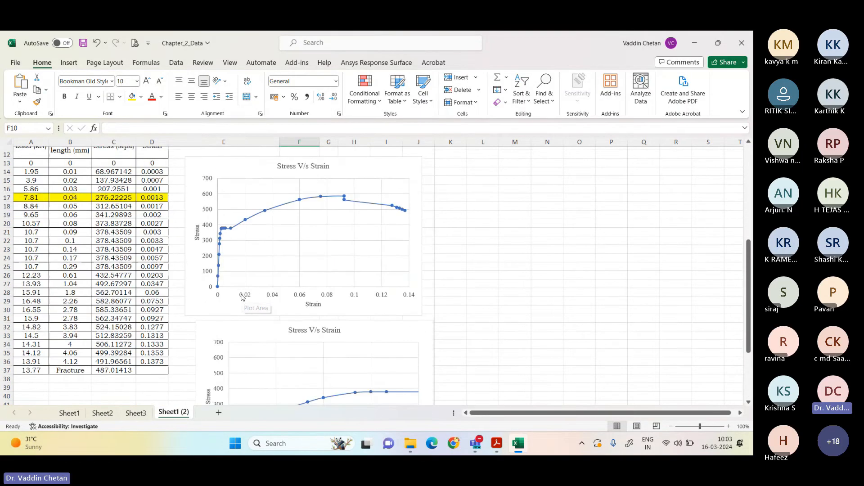
{"action": "scroll", "coordinate": [238, 290], "scroll_direction": "up", "scroll_amount": 1}
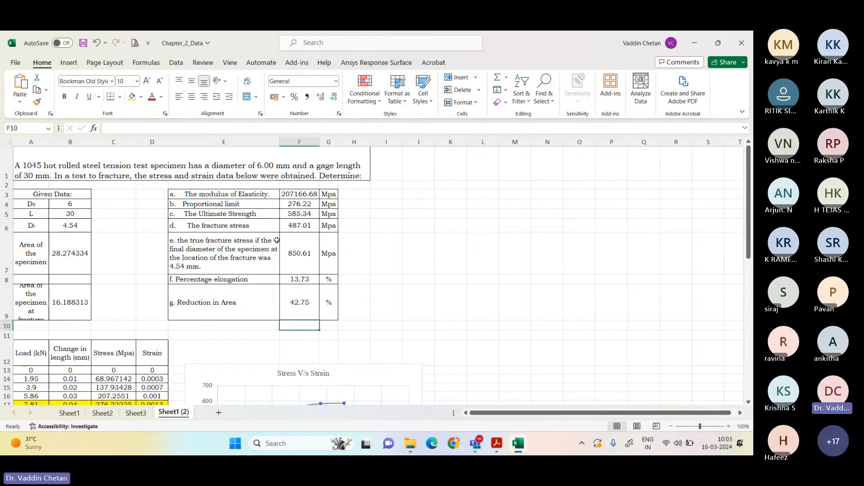
{"action": "scroll", "coordinate": [276, 240], "scroll_direction": "down", "scroll_amount": 3}
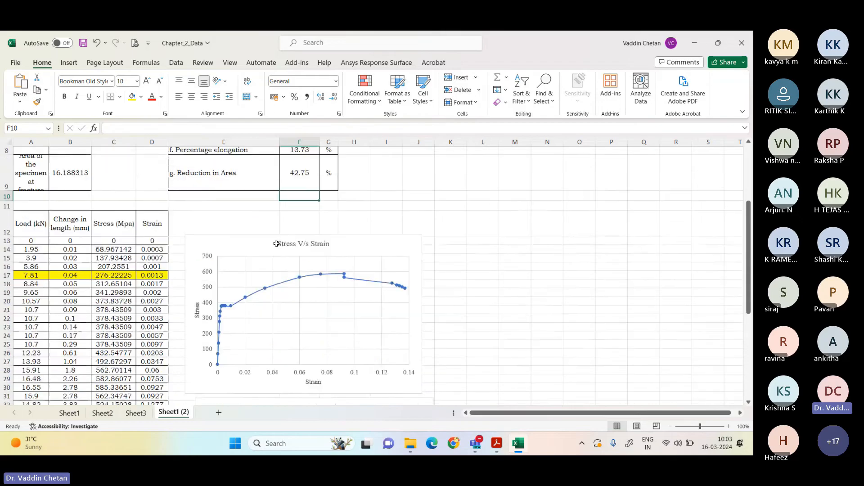
{"action": "scroll", "coordinate": [277, 244], "scroll_direction": "down", "scroll_amount": 5}
{"action": "scroll", "coordinate": [276, 244], "scroll_direction": "up", "scroll_amount": 5}
{"action": "scroll", "coordinate": [275, 248], "scroll_direction": "down", "scroll_amount": 1}
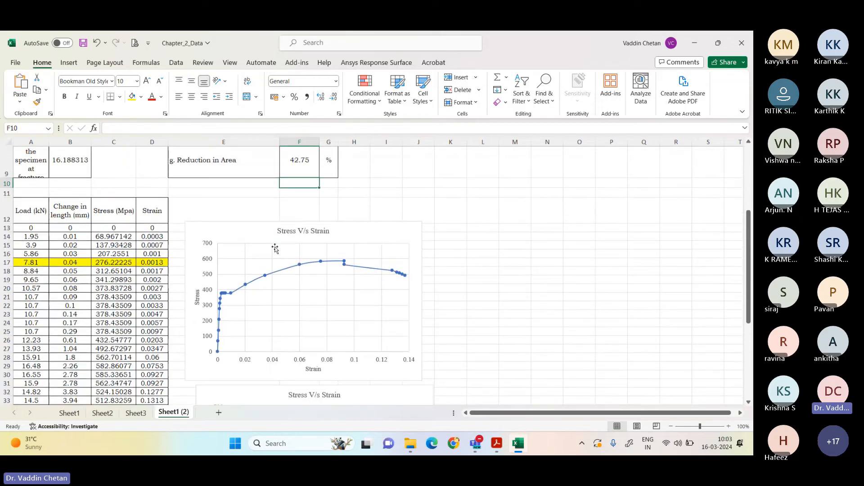
{"action": "scroll", "coordinate": [275, 248], "scroll_direction": "up", "scroll_amount": 2}
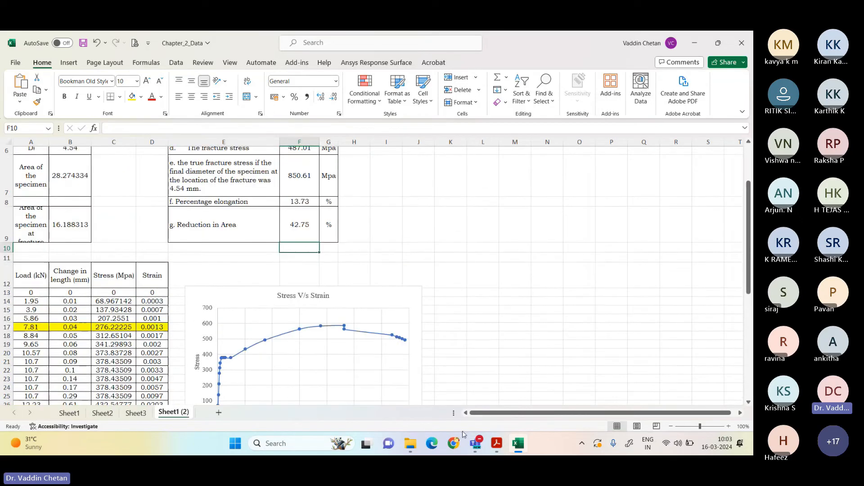
Step: Switch to the questions PDF in Acrobat and select the text of question 8 about the 500 mm pipe for reading
{"action": "left_click", "coordinate": [497, 444]}
{"action": "scroll", "coordinate": [350, 263], "scroll_direction": "down", "scroll_amount": 10}
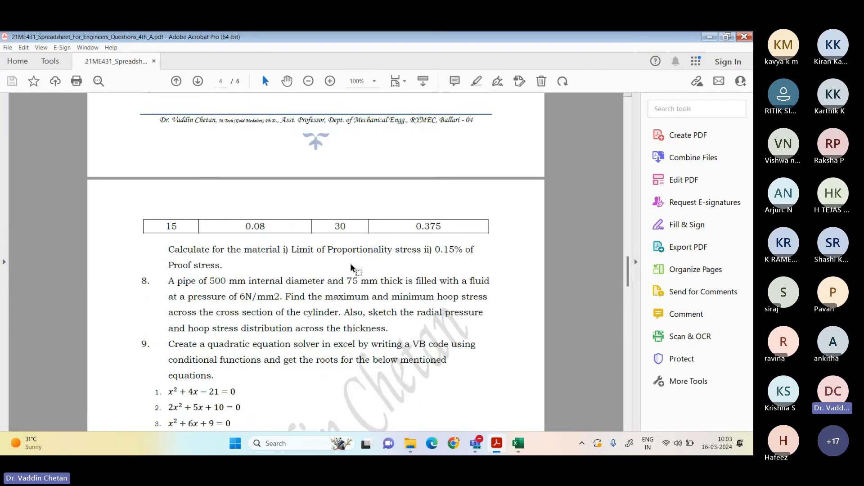
{"action": "left_click_drag", "start_coordinate": [168, 243], "coordinate": [388, 292]}
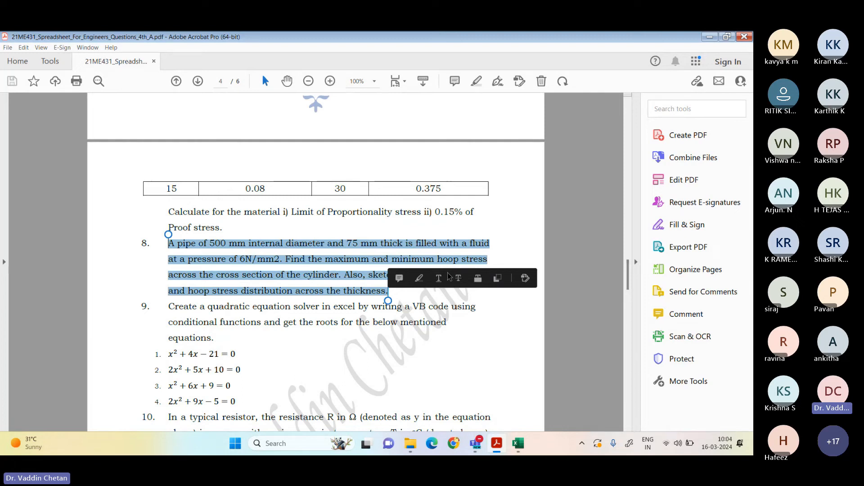
{"action": "scroll", "coordinate": [429, 270], "scroll_direction": "down", "scroll_amount": 2}
{"action": "scroll", "coordinate": [428, 270], "scroll_direction": "down", "scroll_amount": 2}
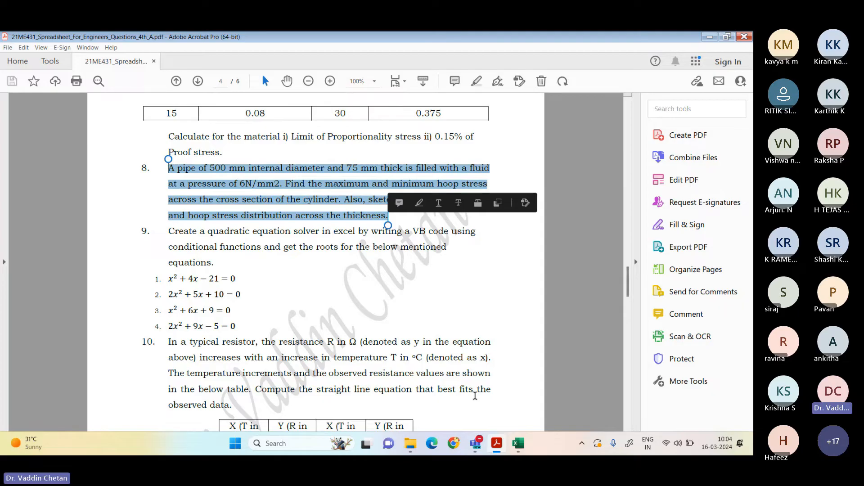
Step: Switch to WhatsApp, search the chats for "spread" and open the 3rd B Spreadsheet for Engineers 2023-24 group chat
{"action": "key", "text": "super"}
{"action": "type", "text": "whatsapp"}
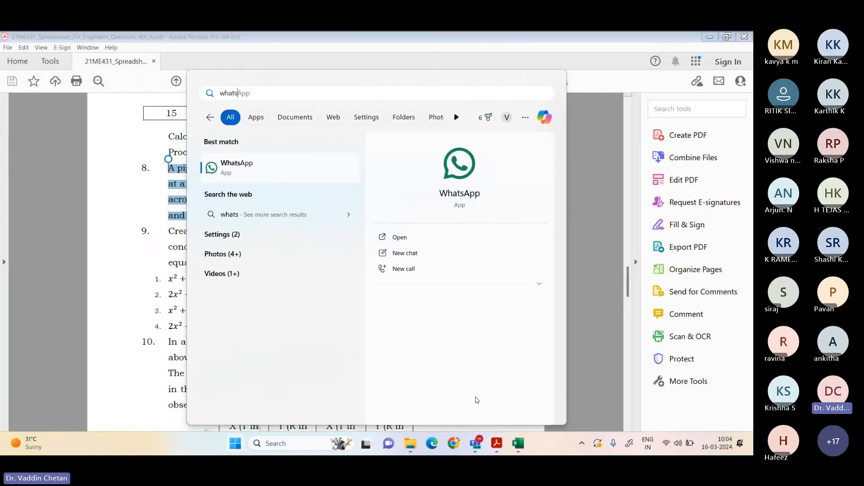
{"action": "key", "text": "Return"}
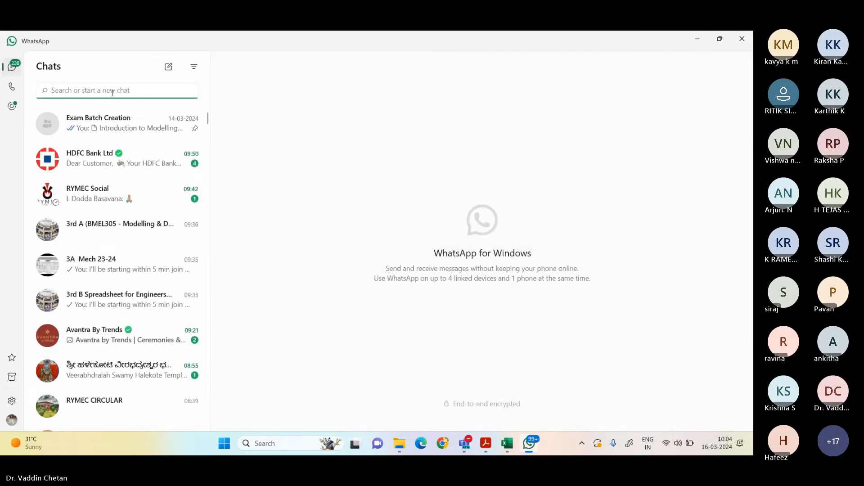
{"action": "type", "text": "spread"}
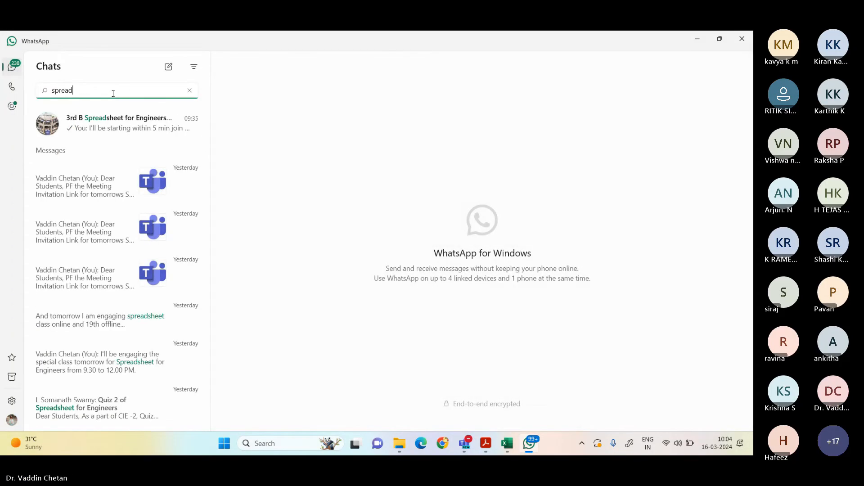
{"action": "left_click", "coordinate": [115, 123]}
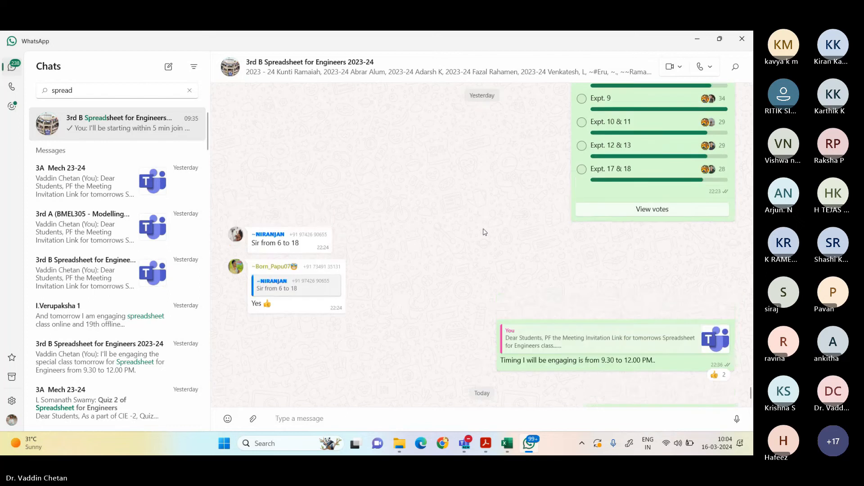
Step: Find Analytical Solution_Expt_2_Q3.pdf among the 01-03-2024 messages of the group chat, download it and open it in Acrobat
{"action": "scroll", "coordinate": [484, 231], "scroll_direction": "up", "scroll_amount": 10}
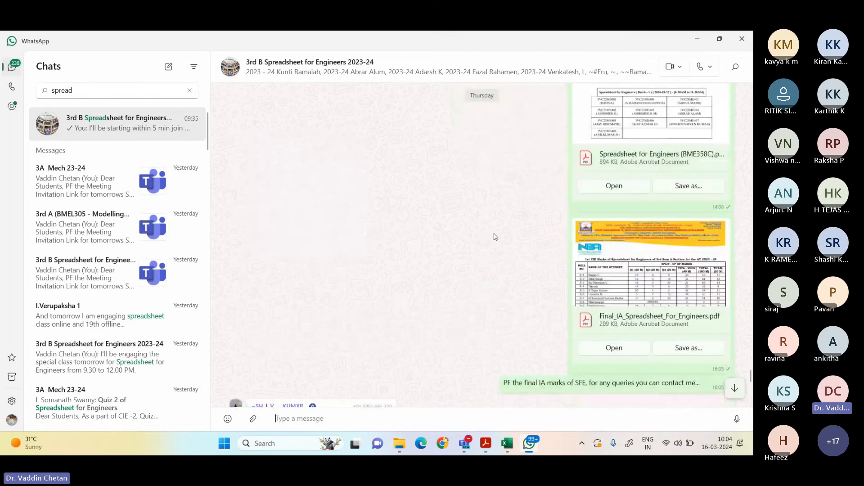
{"action": "scroll", "coordinate": [496, 237], "scroll_direction": "up", "scroll_amount": 15}
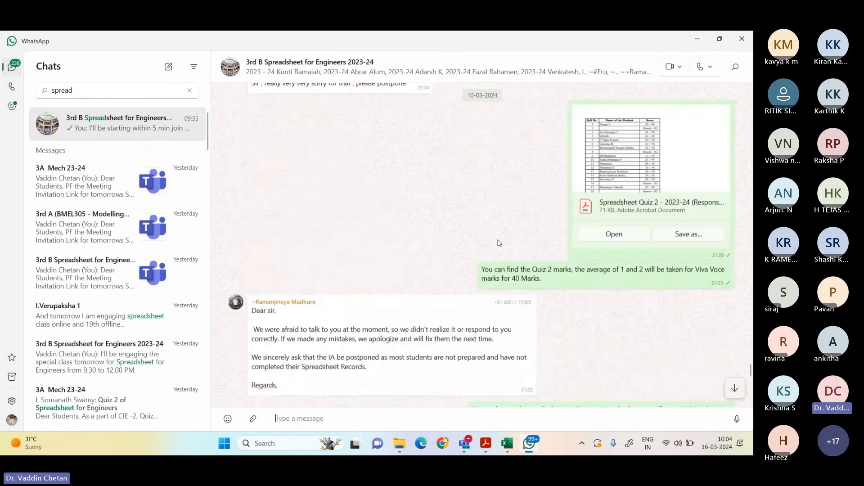
{"action": "scroll", "coordinate": [499, 239], "scroll_direction": "up", "scroll_amount": 10}
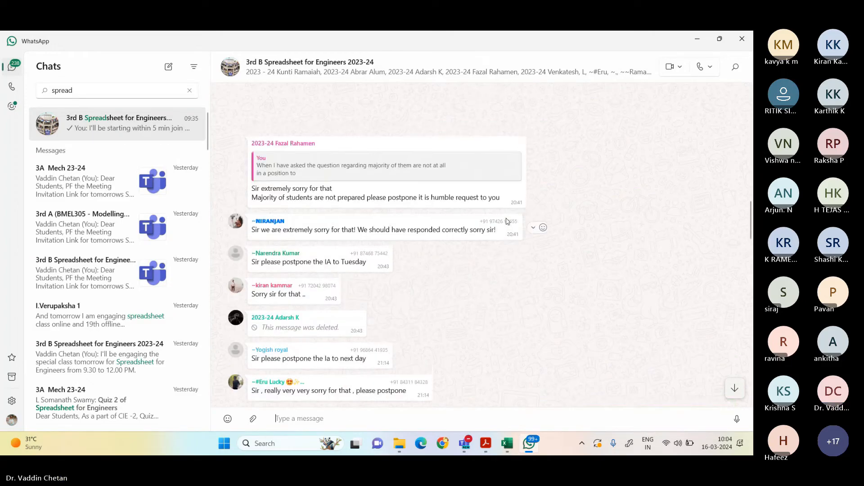
{"action": "scroll", "coordinate": [508, 221], "scroll_direction": "up", "scroll_amount": 5}
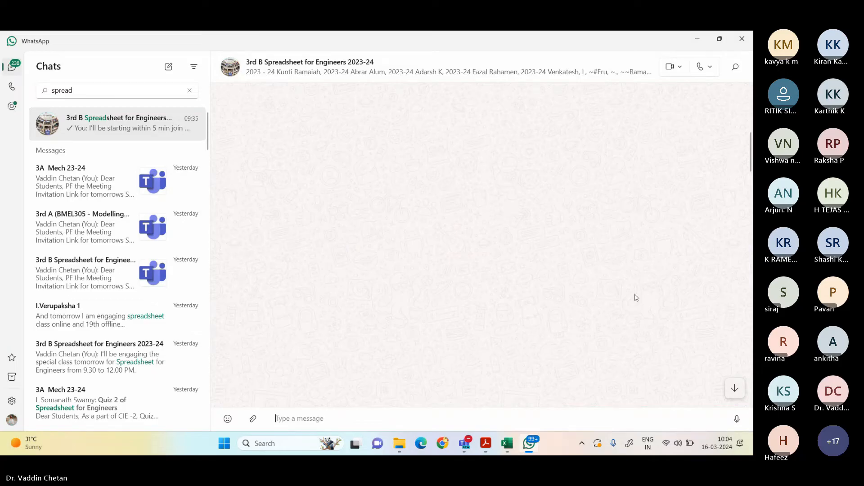
{"action": "scroll", "coordinate": [556, 193], "scroll_direction": "down", "scroll_amount": 8}
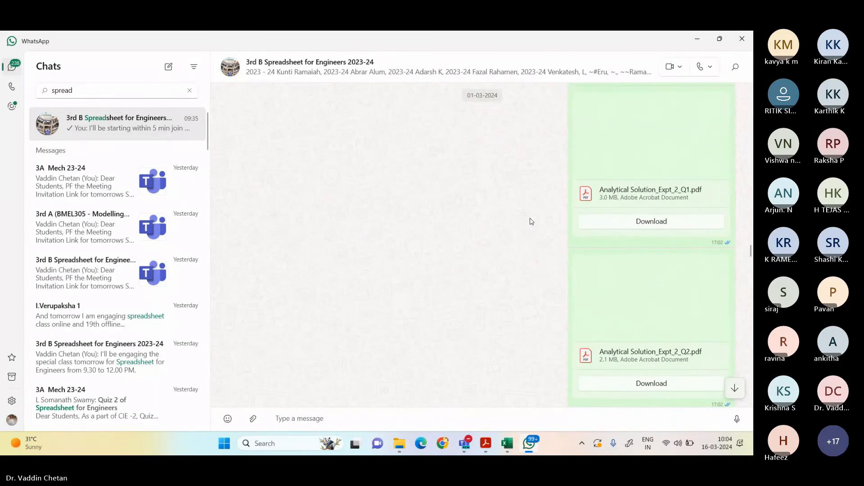
{"action": "scroll", "coordinate": [609, 215], "scroll_direction": "up", "scroll_amount": 4}
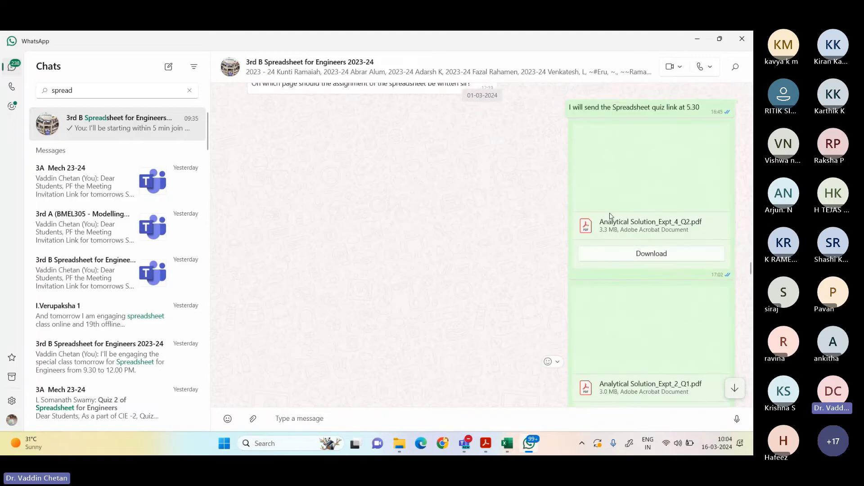
{"action": "scroll", "coordinate": [704, 205], "scroll_direction": "up", "scroll_amount": 2}
{"action": "scroll", "coordinate": [699, 206], "scroll_direction": "down", "scroll_amount": 2}
{"action": "scroll", "coordinate": [699, 205], "scroll_direction": "down", "scroll_amount": 4}
{"action": "scroll", "coordinate": [699, 207], "scroll_direction": "down", "scroll_amount": 6}
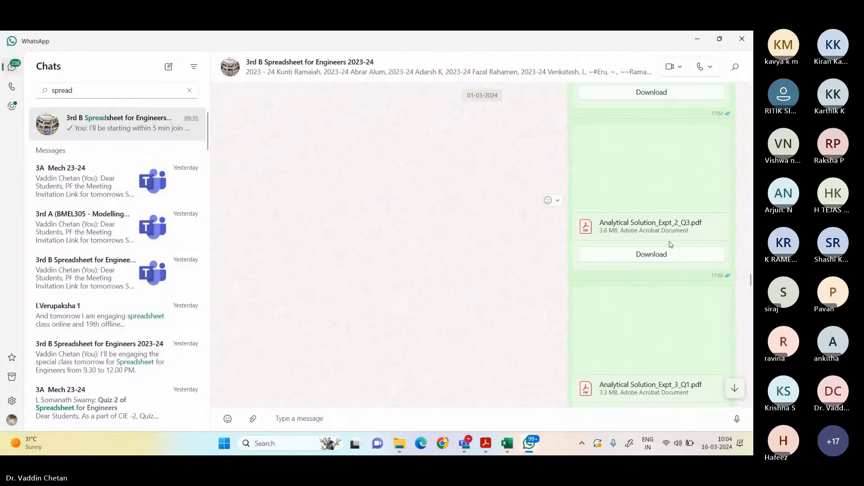
{"action": "left_click", "coordinate": [665, 256]}
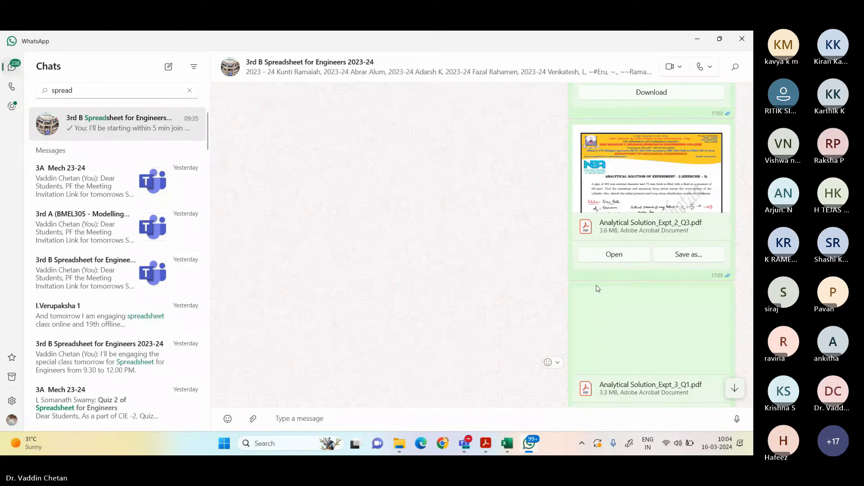
{"action": "left_click", "coordinate": [633, 255]}
Step: Examine the pipe problem's statement, given data, internal pressure and hoop stress equations, and first boundary condition in the handwritten solution
{"action": "scroll", "coordinate": [502, 267], "scroll_direction": "down", "scroll_amount": 2}
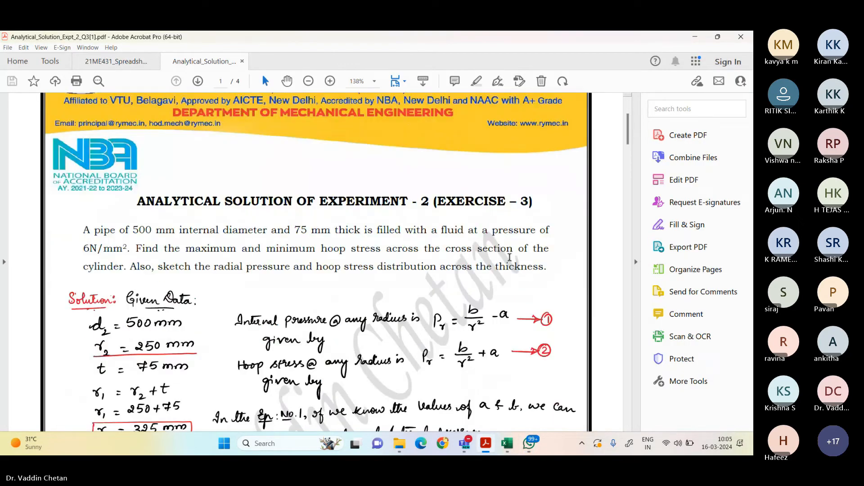
{"action": "scroll", "coordinate": [503, 267], "scroll_direction": "down", "scroll_amount": 1, "text": "ctrl"}
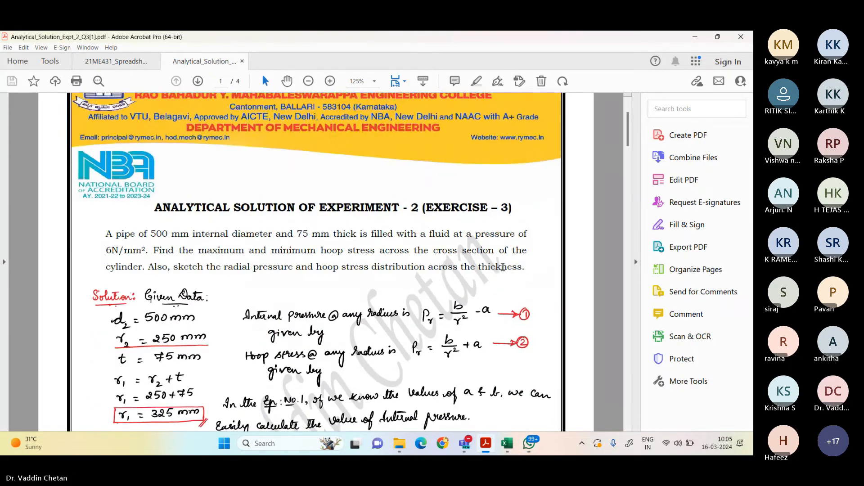
{"action": "scroll", "coordinate": [503, 268], "scroll_direction": "down", "scroll_amount": 3}
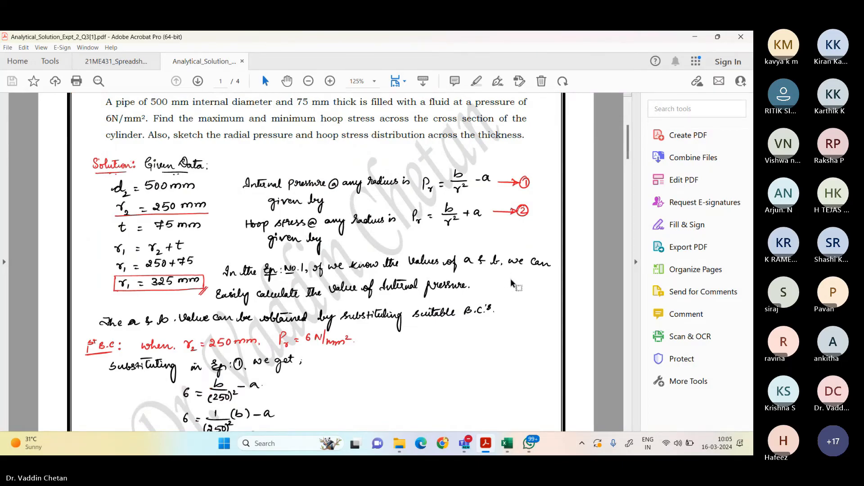
{"action": "scroll", "coordinate": [510, 278], "scroll_direction": "up", "scroll_amount": 2}
{"action": "scroll", "coordinate": [512, 275], "scroll_direction": "down", "scroll_amount": 1}
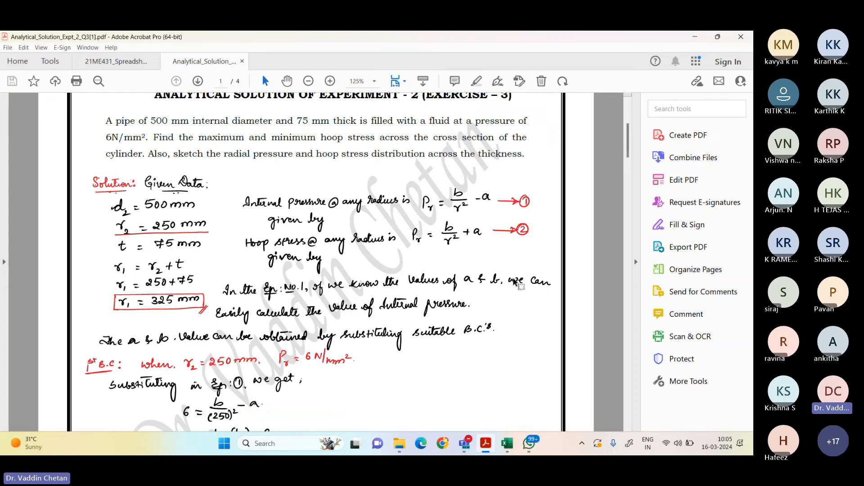
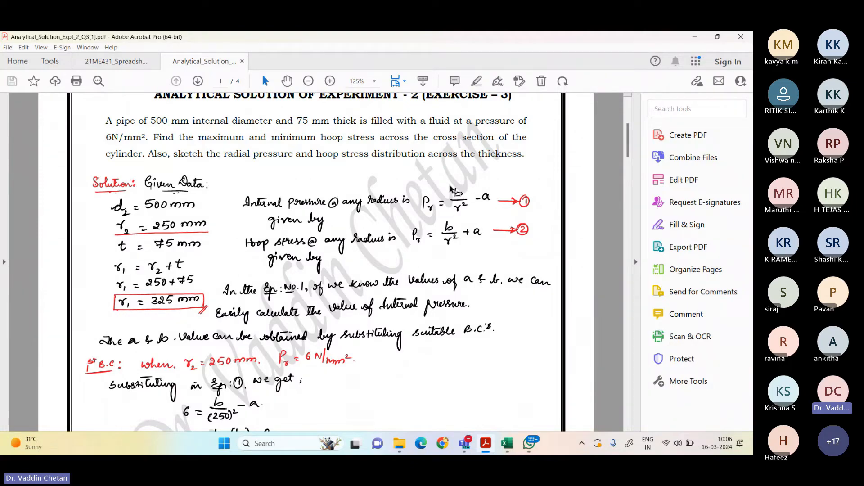
Step: Mark the b/r² − a expression of the internal pressure equation in the handwritten solution
{"action": "left_click_drag", "start_coordinate": [450, 186], "coordinate": [500, 206]}
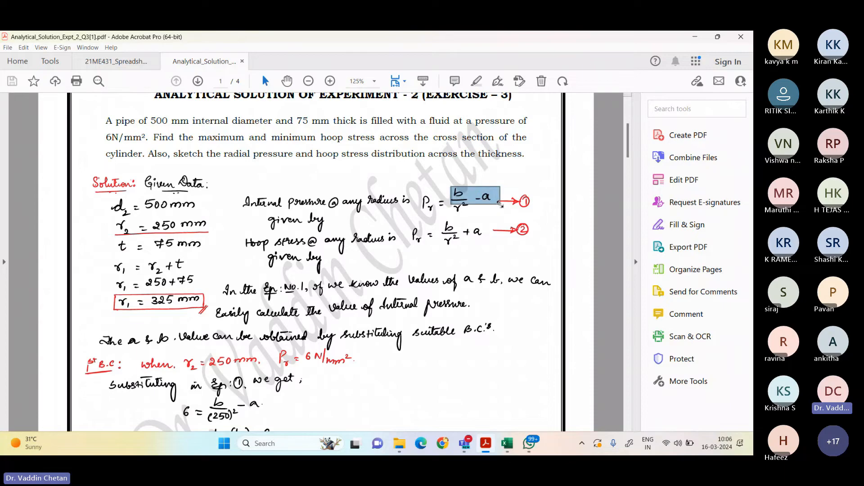
{"action": "left_click_drag", "start_coordinate": [449, 183], "coordinate": [496, 203]}
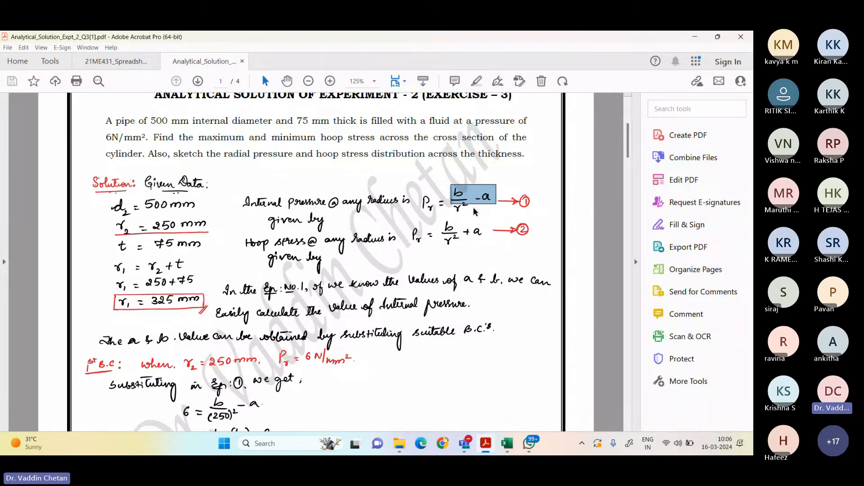
{"action": "scroll", "coordinate": [473, 215], "scroll_direction": "up", "scroll_amount": 1}
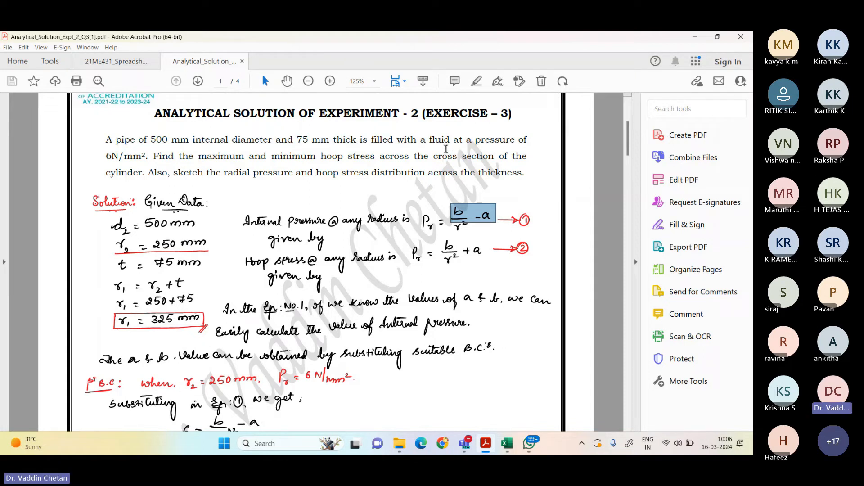
Step: Open Microsoft Whiteboard and create a new blank whiteboard without a template
{"action": "key", "text": "super"}
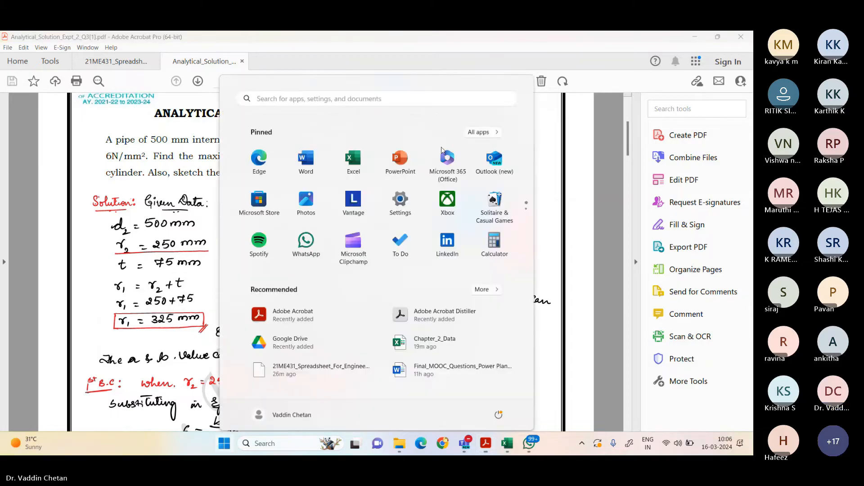
{"action": "type", "text": "t"}
{"action": "key", "text": "BackSpace"}
{"action": "type", "text": "white"}
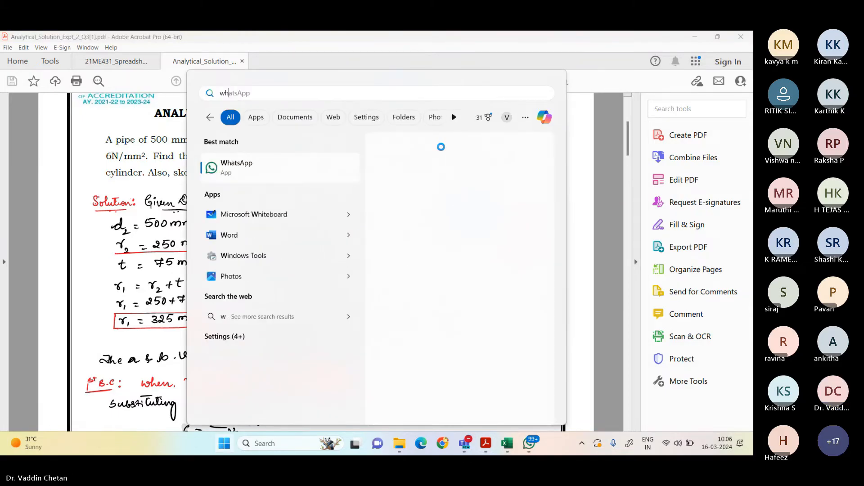
{"action": "key", "text": "BackSpace"}
{"action": "key", "text": "BackSpace"}
{"action": "key", "text": "BackSpace"}
{"action": "key", "text": "BackSpace"}
{"action": "key", "text": "BackSpace"}
{"action": "key", "text": "Escape"}
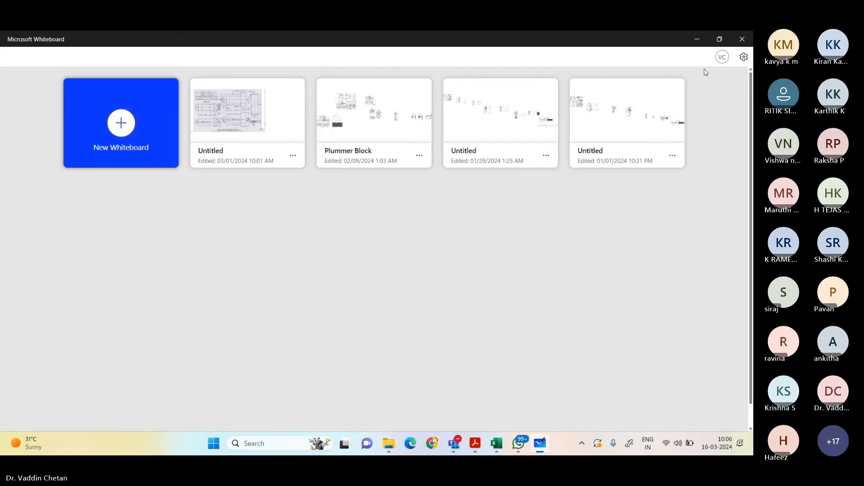
{"action": "left_click", "coordinate": [723, 57]}
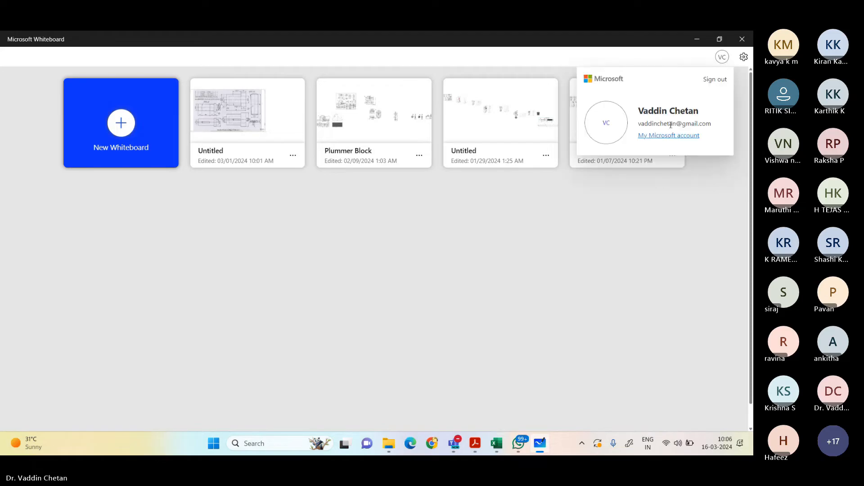
{"action": "left_click", "coordinate": [379, 259]}
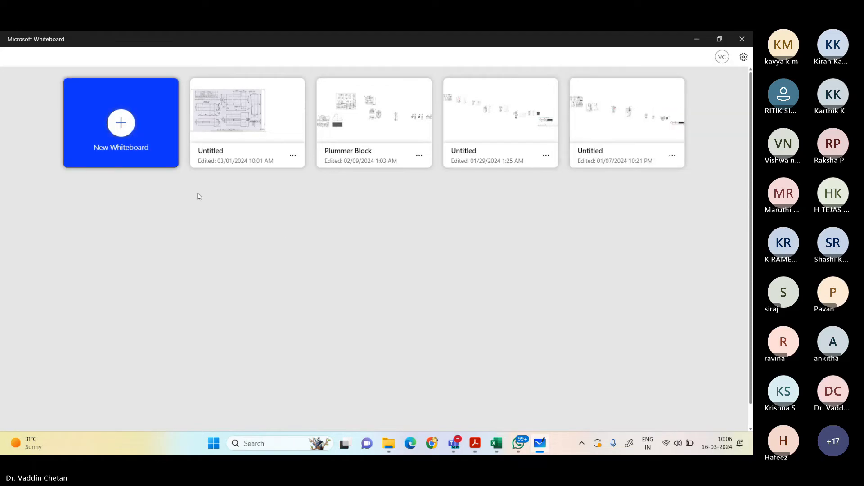
{"action": "left_click", "coordinate": [119, 139]}
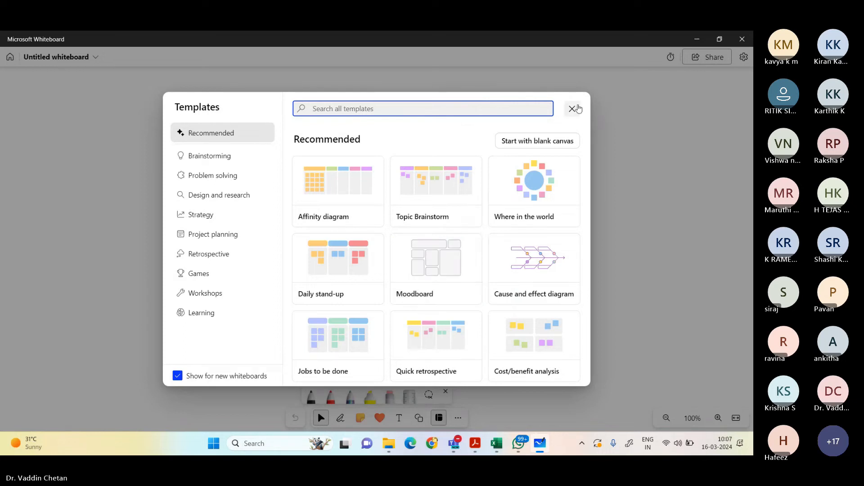
{"action": "left_click", "coordinate": [573, 109]}
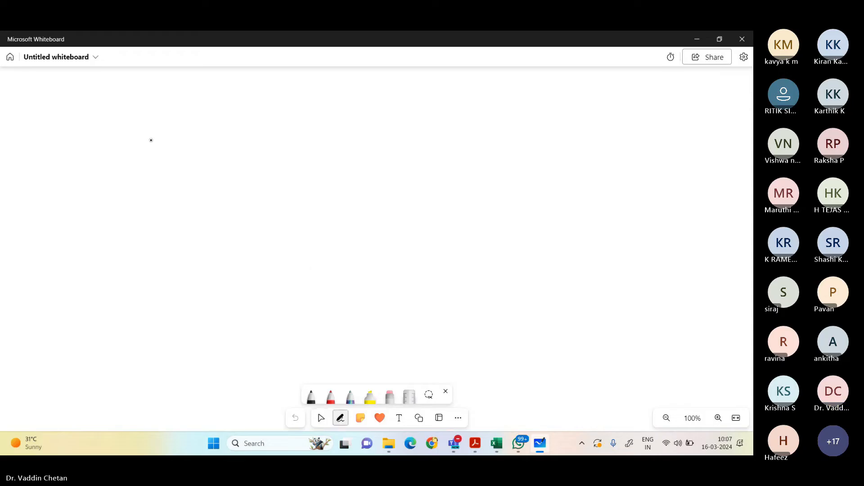
Step: Sketch the pipe cross-section as two concentric circles in black with outward pressure arrows, and add a red arrow for the inner radius
{"action": "mouse_move", "coordinate": [156, 137]}
{"action": "left_mouse_down"}
{"action": "mouse_move", "coordinate": [146, 166]}
{"action": "mouse_move", "coordinate": [179, 185]}
{"action": "mouse_move", "coordinate": [199, 157]}
{"action": "mouse_move", "coordinate": [179, 139]}
{"action": "mouse_move", "coordinate": [161, 137]}
{"action": "mouse_move", "coordinate": [151, 186]}
{"action": "mouse_move", "coordinate": [186, 193]}
{"action": "mouse_move", "coordinate": [206, 178]}
{"action": "mouse_move", "coordinate": [209, 153]}
{"action": "mouse_move", "coordinate": [175, 130]}
{"action": "left_mouse_up"}
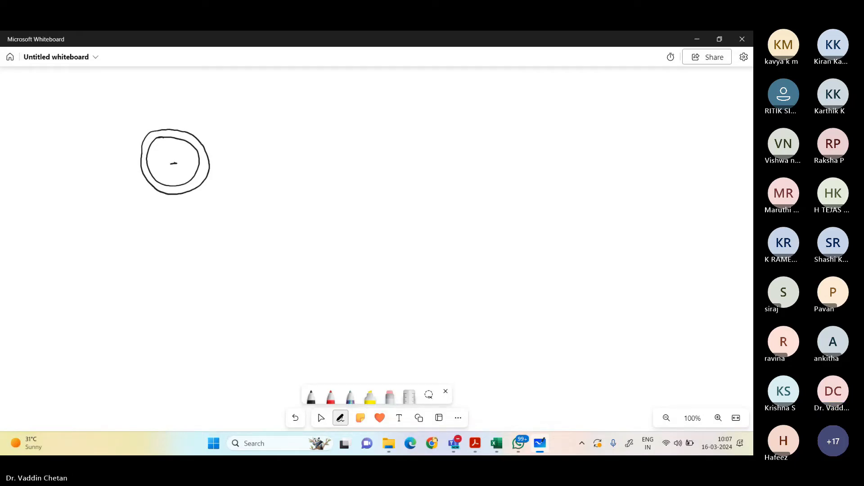
{"action": "mouse_move", "coordinate": [174, 161]}
{"action": "left_mouse_down"}
{"action": "mouse_move", "coordinate": [189, 150]}
{"action": "mouse_move", "coordinate": [178, 180]}
{"action": "mouse_move", "coordinate": [164, 180]}
{"action": "mouse_move", "coordinate": [169, 173]}
{"action": "mouse_move", "coordinate": [158, 172]}
{"action": "mouse_move", "coordinate": [154, 159]}
{"action": "left_mouse_up"}
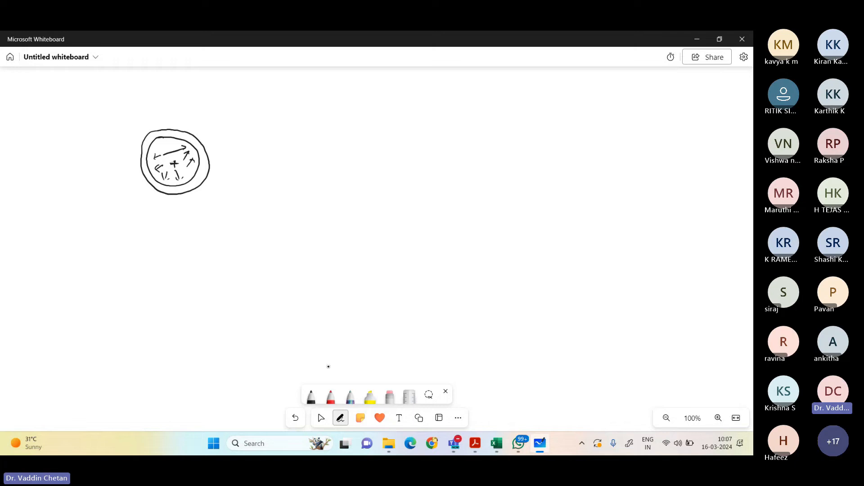
{"action": "left_click", "coordinate": [331, 397]}
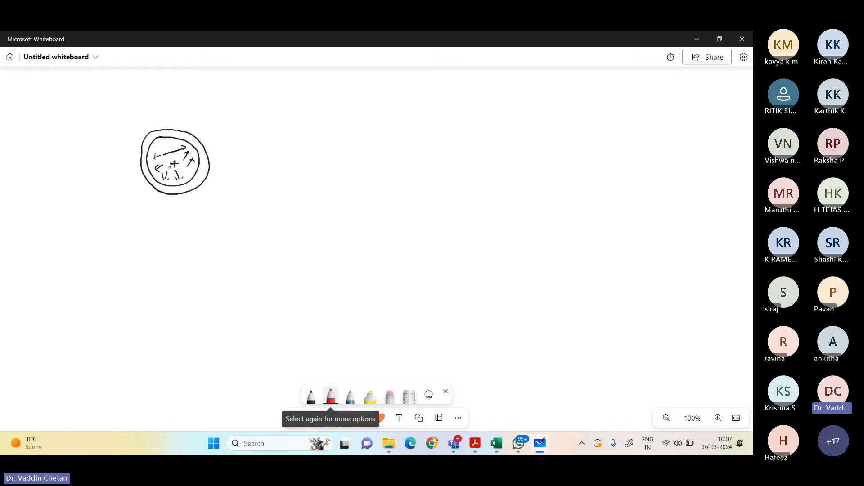
{"action": "left_click_drag", "start_coordinate": [173, 164], "coordinate": [172, 144]}
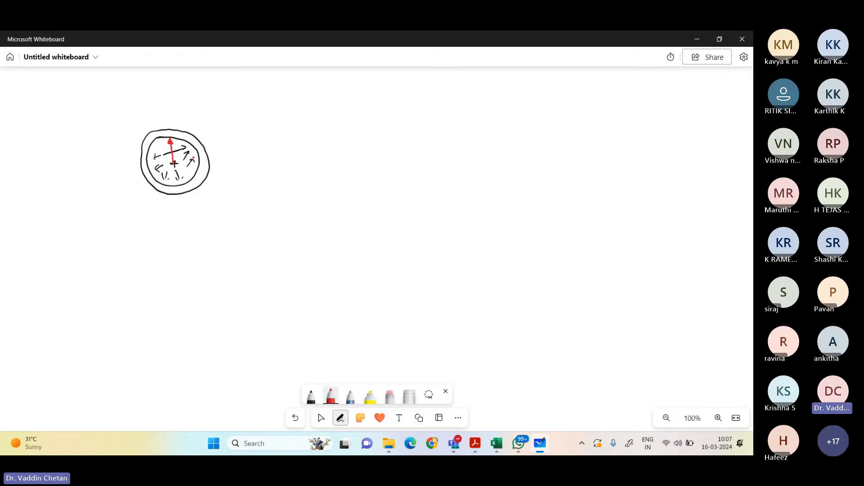
Step: Check the pipe problem in the Acrobat PDF and write r₂ = 250 in red beside the whiteboard sketch
{"action": "key", "text": "alt+Tab"}
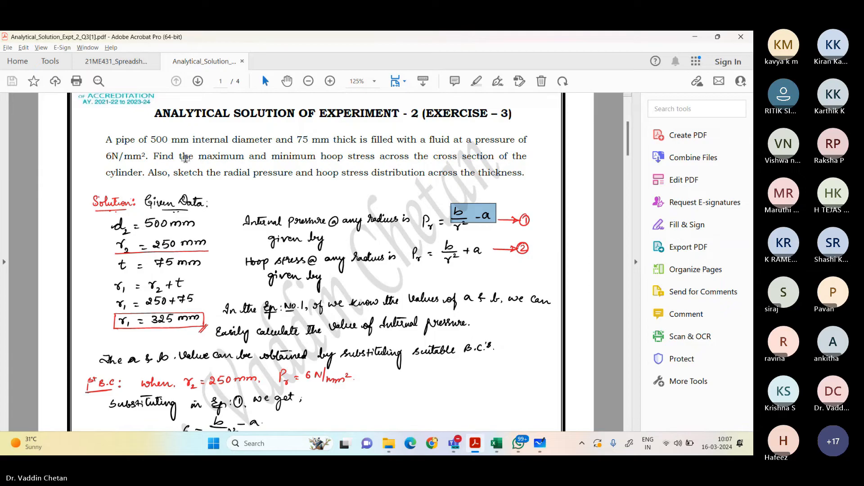
{"action": "key", "text": "alt+Tab"}
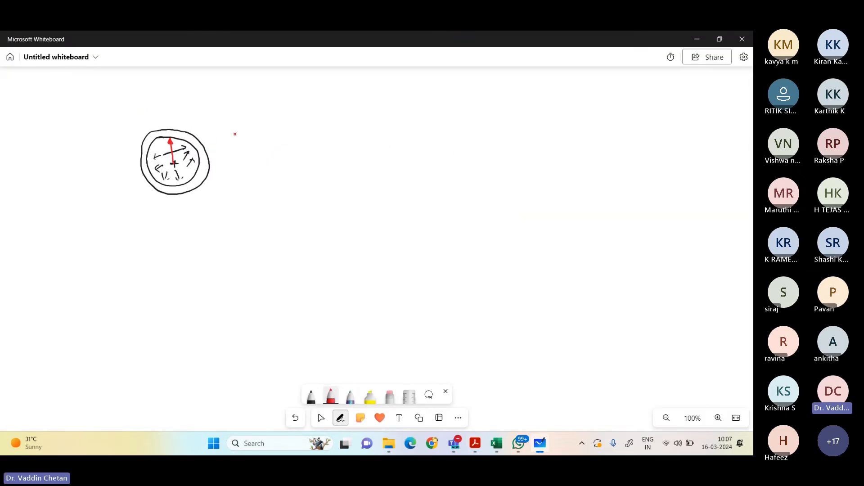
{"action": "key", "text": "alt+Tab"}
Step: Mark the wall thickness on the pipe sketch and write t = 75 mm below the inner radius value
{"action": "key", "text": "alt+Tab"}
{"action": "left_click_drag", "start_coordinate": [233, 131], "coordinate": [247, 136]}
{"action": "left_click_drag", "start_coordinate": [251, 129], "coordinate": [253, 132]}
{"action": "left_click_drag", "start_coordinate": [260, 131], "coordinate": [267, 135]}
{"action": "left_click_drag", "start_coordinate": [270, 129], "coordinate": [274, 129]}
{"action": "left_click_drag", "start_coordinate": [278, 128], "coordinate": [277, 129]}
{"action": "left_click_drag", "start_coordinate": [196, 144], "coordinate": [201, 136]}
{"action": "key", "text": "alt+Tab"}
{"action": "key", "text": "alt+Tab"}
{"action": "mouse_move", "coordinate": [237, 145]}
{"action": "left_mouse_down"}
{"action": "mouse_move", "coordinate": [234, 155]}
{"action": "mouse_move", "coordinate": [300, 153]}
{"action": "left_mouse_up"}
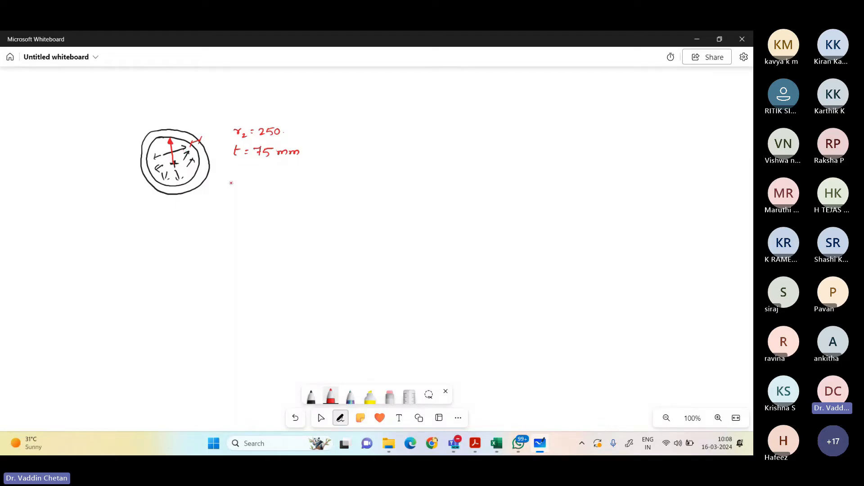
Step: Write the first boundary condition below the given data: @ r₂ = 250 mm, P = 6 N/mm², checking the PDF for the pressure
{"action": "left_click_drag", "start_coordinate": [231, 182], "coordinate": [309, 185]}
{"action": "mouse_move", "coordinate": [246, 197]}
{"action": "left_mouse_down"}
{"action": "mouse_move", "coordinate": [245, 209]}
{"action": "mouse_move", "coordinate": [264, 202]}
{"action": "left_mouse_up"}
{"action": "left_click_drag", "start_coordinate": [272, 196], "coordinate": [269, 202]}
{"action": "key", "text": "alt+Tab"}
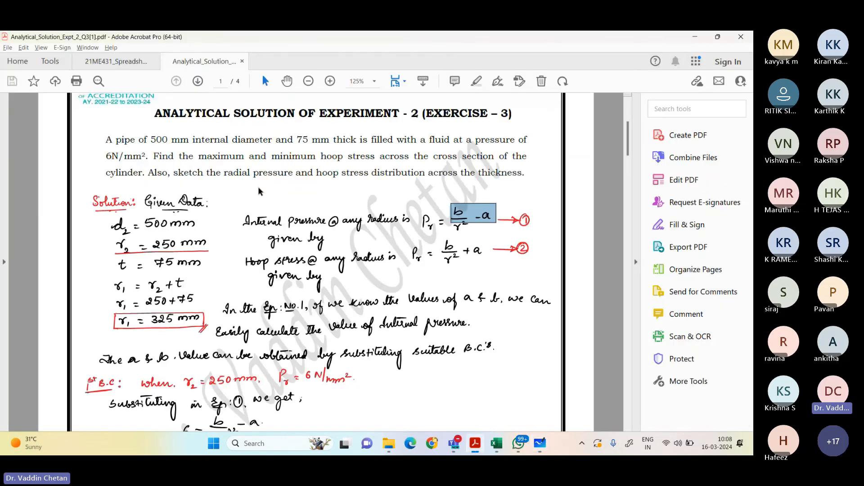
{"action": "key", "text": "alt+Tab"}
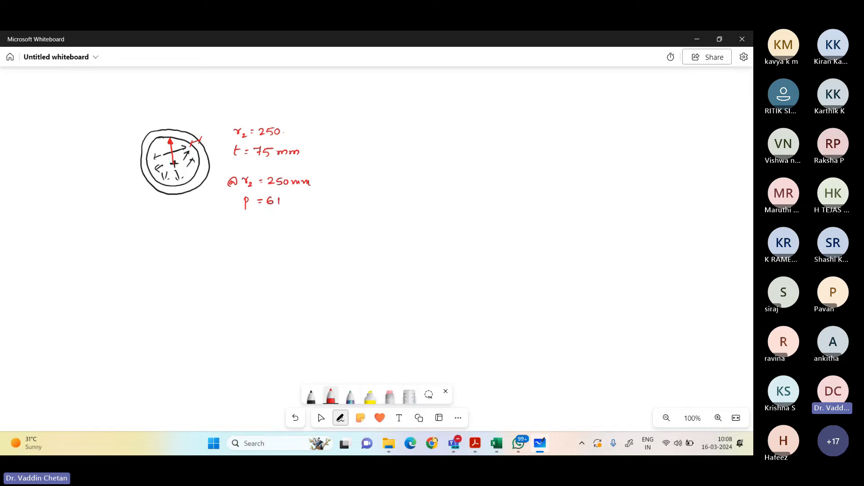
{"action": "left_click_drag", "start_coordinate": [289, 194], "coordinate": [288, 210]}
{"action": "left_click_drag", "start_coordinate": [292, 208], "coordinate": [318, 205]}
{"action": "left_click", "coordinate": [320, 202]}
Step: Write the second boundary condition beside the first: @ r₁ = 325 mm, P = 0
{"action": "left_click_drag", "start_coordinate": [353, 179], "coordinate": [384, 182]}
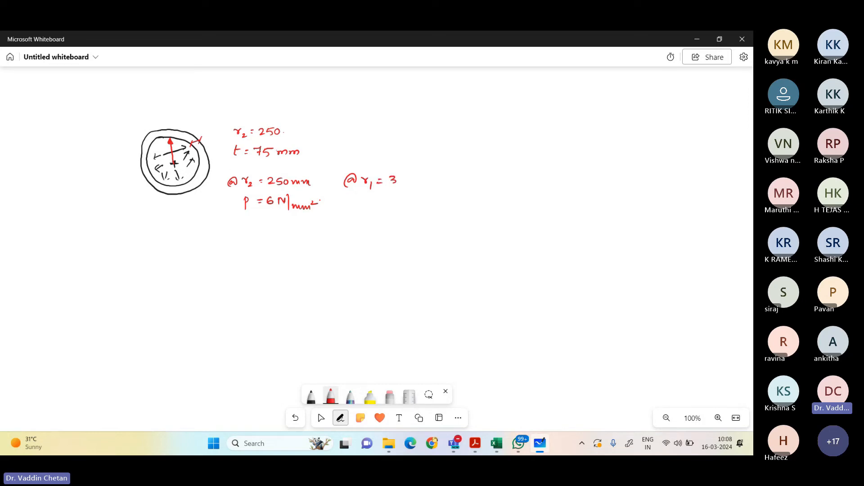
{"action": "left_click_drag", "start_coordinate": [402, 178], "coordinate": [408, 184]}
{"action": "mouse_move", "coordinate": [415, 177]}
{"action": "left_mouse_down"}
{"action": "mouse_move", "coordinate": [408, 184]}
{"action": "mouse_move", "coordinate": [438, 180]}
{"action": "left_mouse_up"}
{"action": "left_click_drag", "start_coordinate": [365, 199], "coordinate": [393, 200]}
{"action": "left_click_drag", "start_coordinate": [398, 203], "coordinate": [397, 207]}
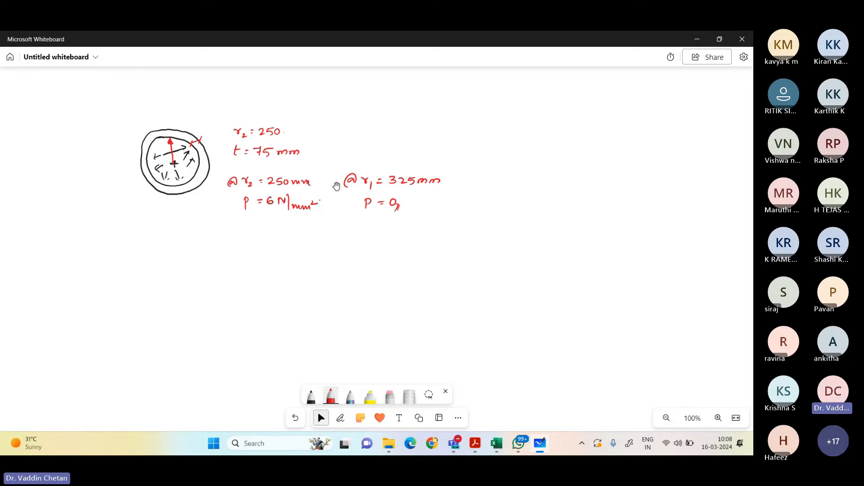
Step: Return to the solution PDF in Acrobat, mark equation 3, and examine both boundary conditions, equation 4 and their matrix form
{"action": "left_click", "coordinate": [697, 40]}
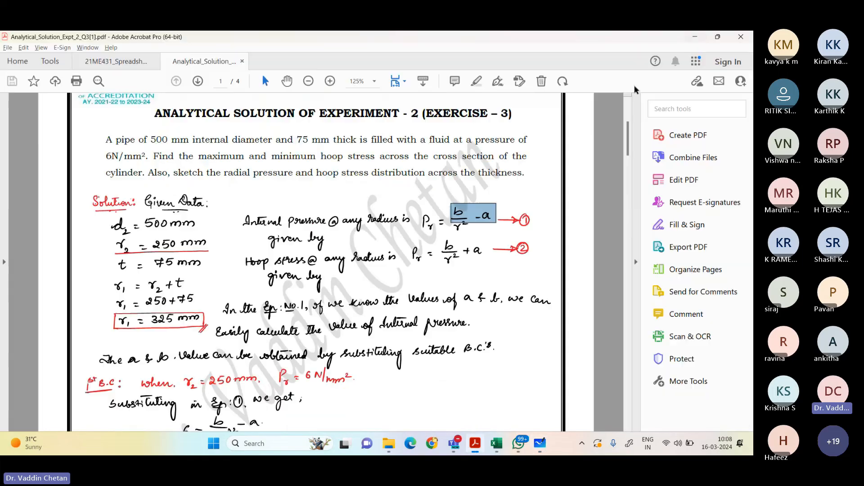
{"action": "scroll", "coordinate": [312, 270], "scroll_direction": "down", "scroll_amount": 6}
{"action": "scroll", "coordinate": [312, 270], "scroll_direction": "down", "scroll_amount": 2}
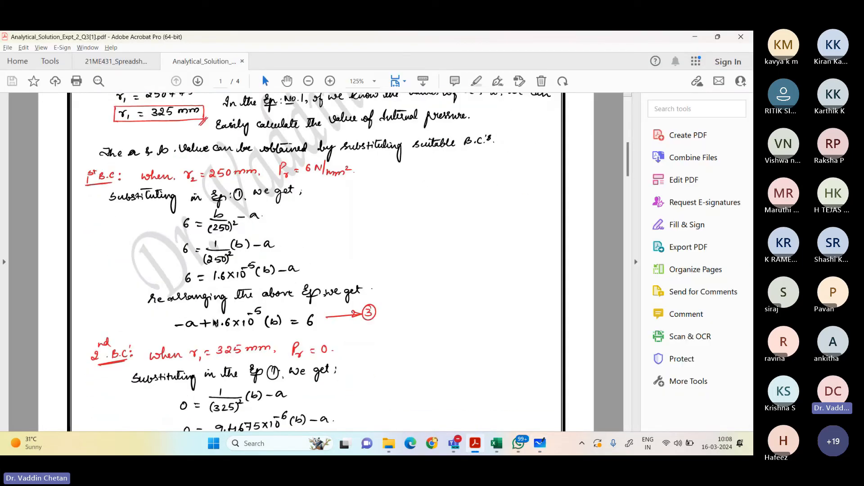
{"action": "left_click_drag", "start_coordinate": [169, 309], "coordinate": [342, 335]}
{"action": "scroll", "coordinate": [342, 258], "scroll_direction": "down", "scroll_amount": 3}
{"action": "scroll", "coordinate": [342, 258], "scroll_direction": "down", "scroll_amount": 1}
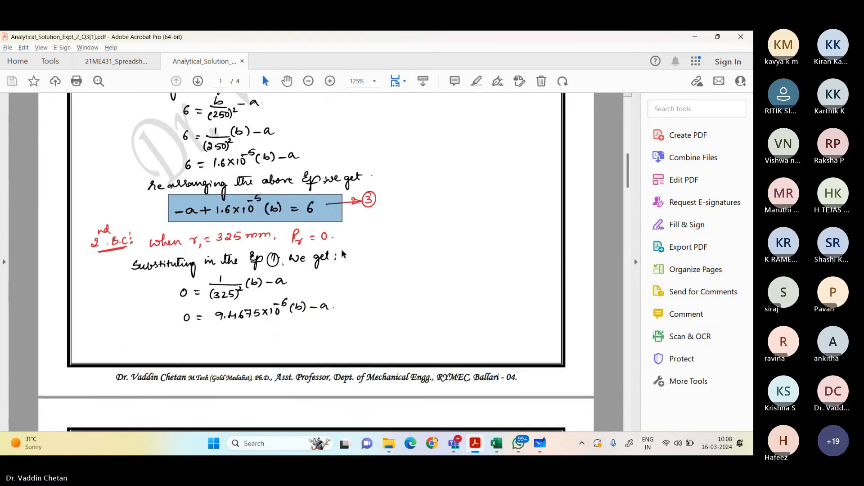
{"action": "scroll", "coordinate": [343, 255], "scroll_direction": "down", "scroll_amount": 2, "text": "ctrl"}
{"action": "scroll", "coordinate": [343, 252], "scroll_direction": "down", "scroll_amount": 2}
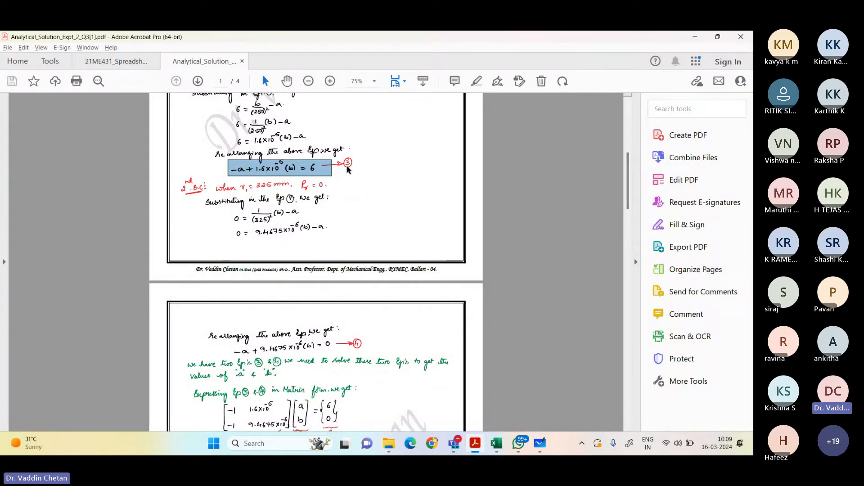
{"action": "scroll", "coordinate": [349, 170], "scroll_direction": "down", "scroll_amount": 2}
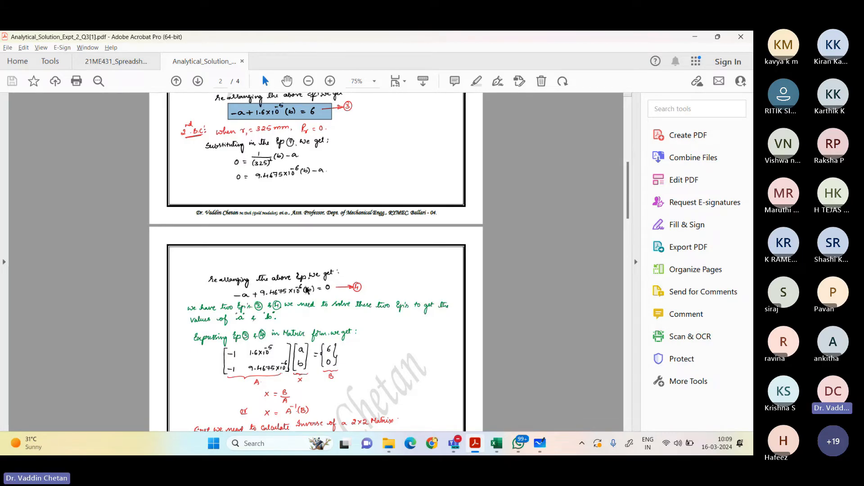
{"action": "scroll", "coordinate": [307, 288], "scroll_direction": "down", "scroll_amount": 2}
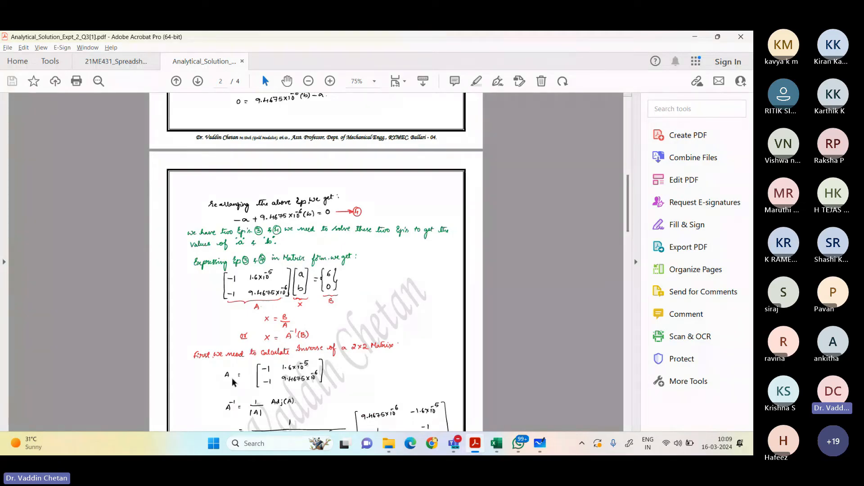
{"action": "scroll", "coordinate": [236, 383], "scroll_direction": "down", "scroll_amount": 1}
{"action": "scroll", "coordinate": [230, 284], "scroll_direction": "up", "scroll_amount": 3}
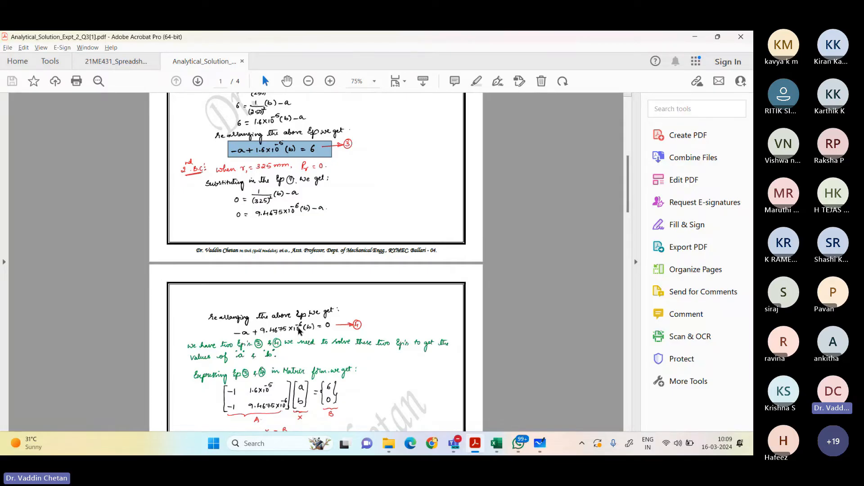
Step: Examine the inverse matrix calculation, the values of a and b, the stress calculations, the tabulated radii and the final stress plot
{"action": "scroll", "coordinate": [299, 330], "scroll_direction": "down", "scroll_amount": 3}
{"action": "scroll", "coordinate": [299, 307], "scroll_direction": "down", "scroll_amount": 8}
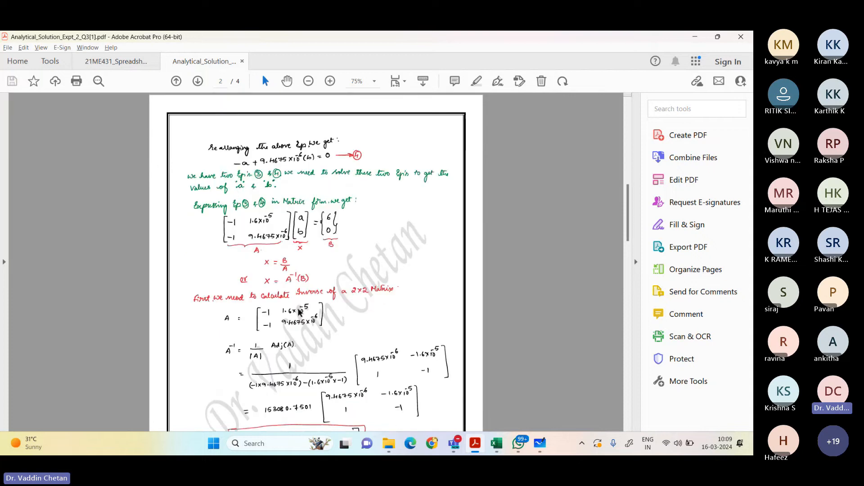
{"action": "scroll", "coordinate": [254, 336], "scroll_direction": "down", "scroll_amount": 4}
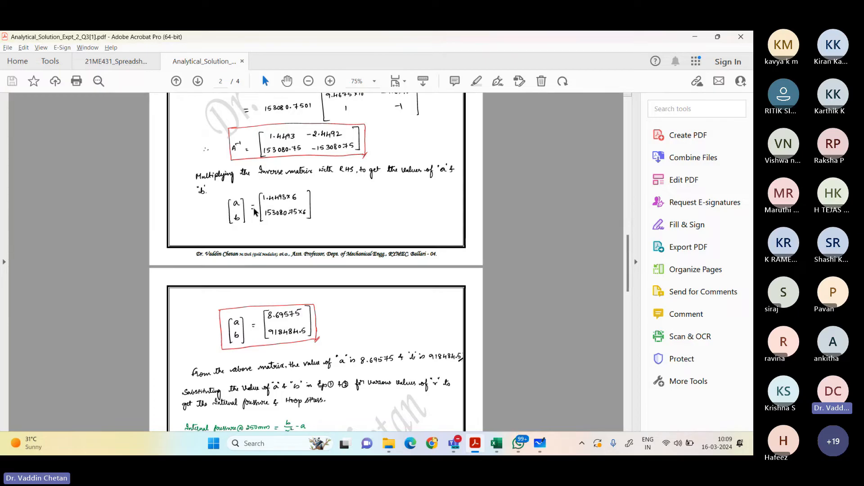
{"action": "scroll", "coordinate": [257, 211], "scroll_direction": "down", "scroll_amount": 2}
{"action": "scroll", "coordinate": [260, 203], "scroll_direction": "down", "scroll_amount": 2}
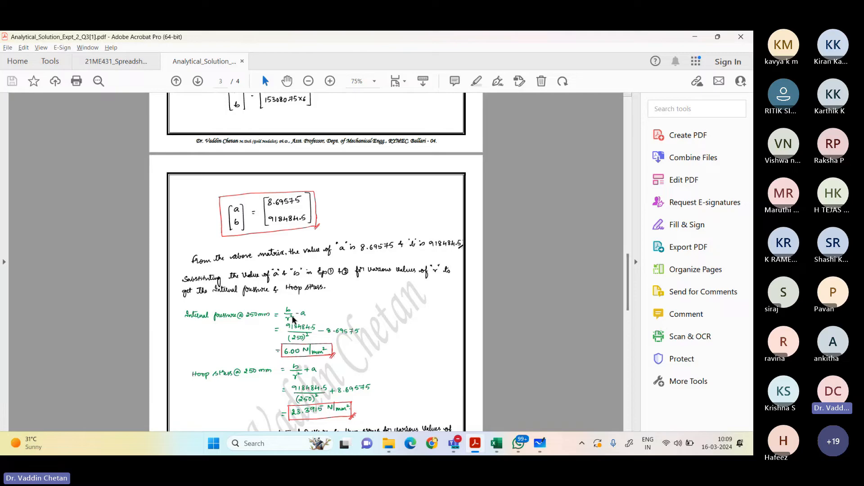
{"action": "scroll", "coordinate": [295, 327], "scroll_direction": "down", "scroll_amount": 2}
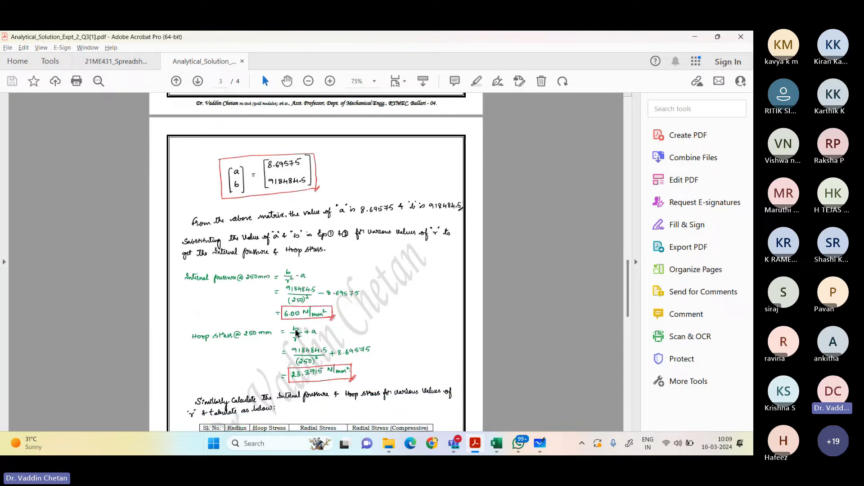
{"action": "scroll", "coordinate": [297, 333], "scroll_direction": "down", "scroll_amount": 3}
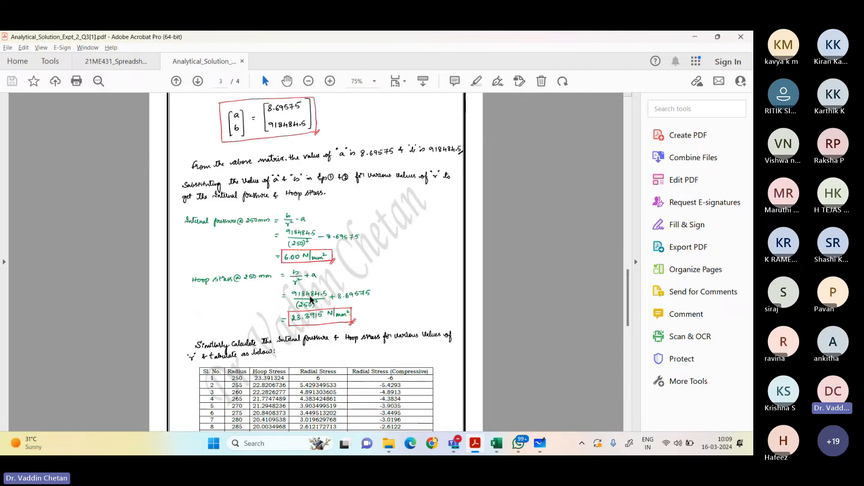
{"action": "scroll", "coordinate": [310, 299], "scroll_direction": "down", "scroll_amount": 4}
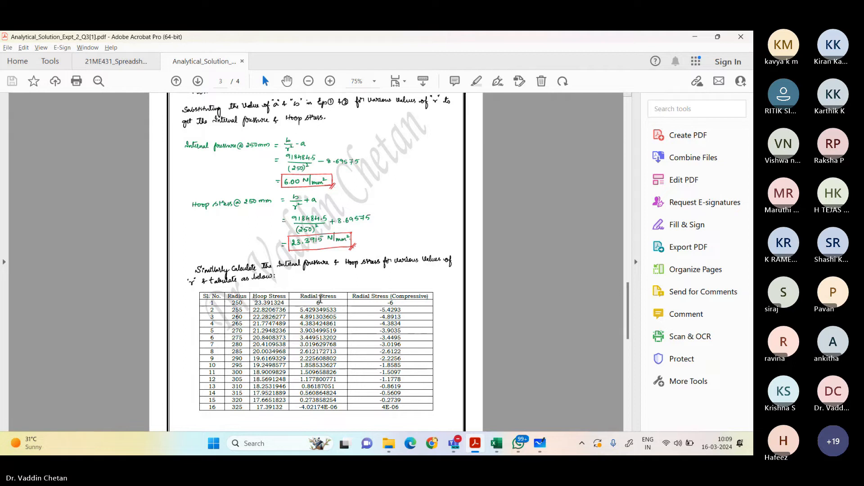
{"action": "scroll", "coordinate": [321, 306], "scroll_direction": "down", "scroll_amount": 6}
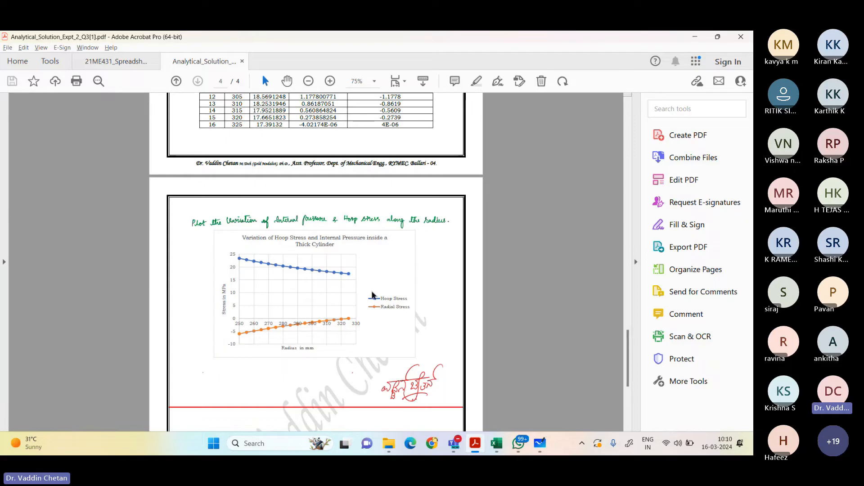
Step: Switch to the Chapter_2_Data workbook in Excel and place a copy of Sheet3 at the end of the workbook
{"action": "scroll", "coordinate": [373, 293], "scroll_direction": "down", "scroll_amount": 1}
{"action": "scroll", "coordinate": [373, 290], "scroll_direction": "down", "scroll_amount": 4}
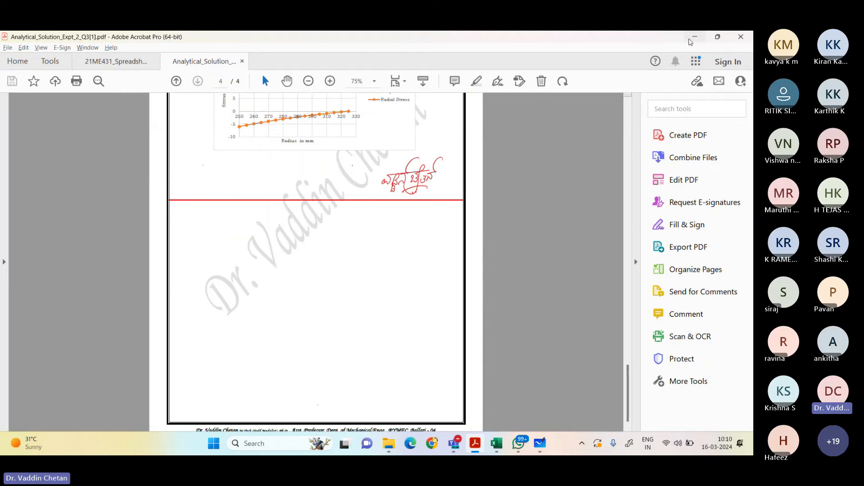
{"action": "left_click", "coordinate": [695, 37]}
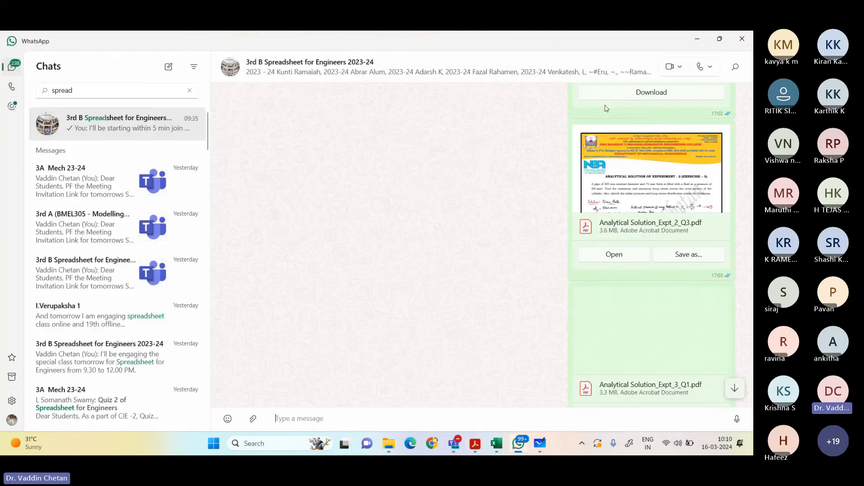
{"action": "left_click", "coordinate": [697, 39]}
{"action": "right_click", "coordinate": [136, 413]}
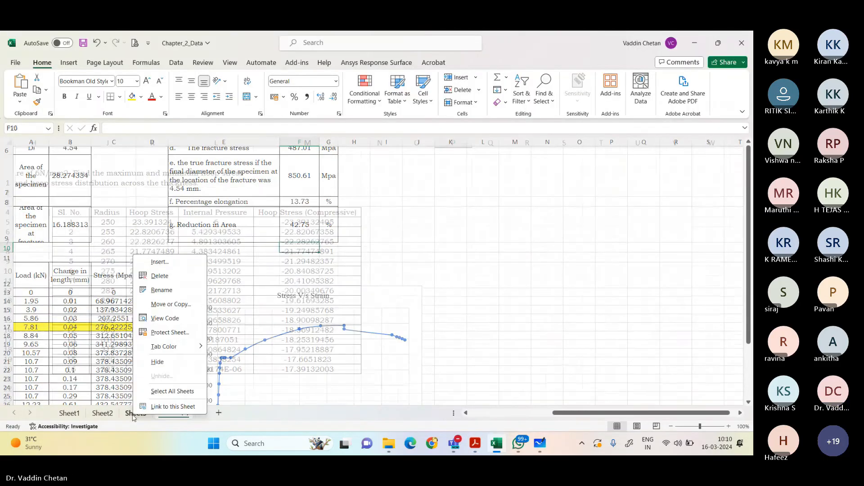
{"action": "left_click", "coordinate": [178, 304]}
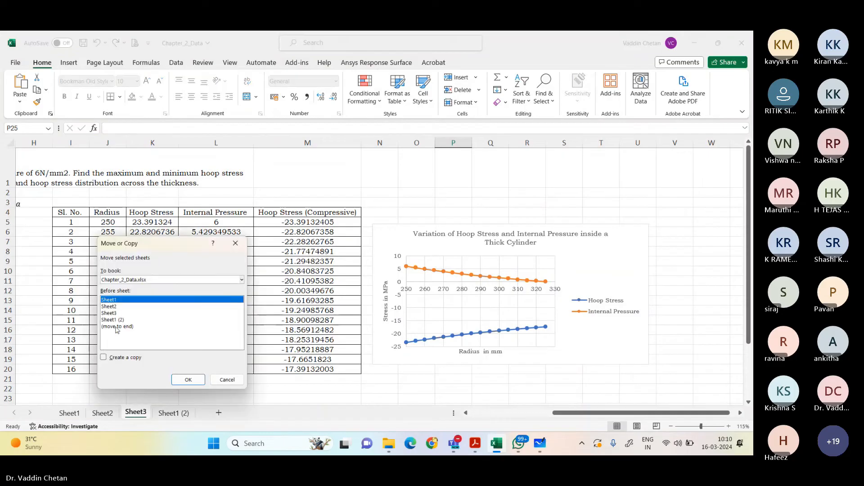
{"action": "left_click", "coordinate": [130, 326]}
{"action": "left_click", "coordinate": [110, 358]}
{"action": "left_click", "coordinate": [189, 379]}
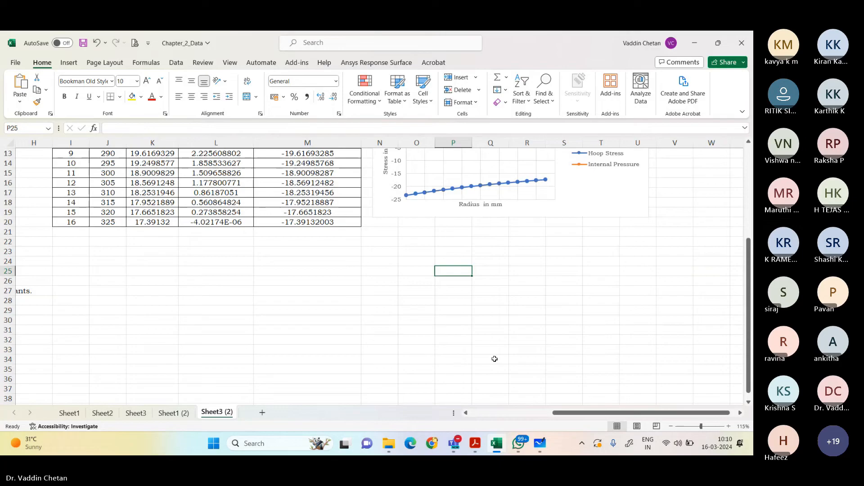
Step: Clear the given values for d2, r2, thickness and r1 in B4:B7 of the copied sheet
{"action": "scroll", "coordinate": [529, 418], "scroll_direction": "left", "scroll_amount": 5}
{"action": "scroll", "coordinate": [326, 312], "scroll_direction": "up", "scroll_amount": 4}
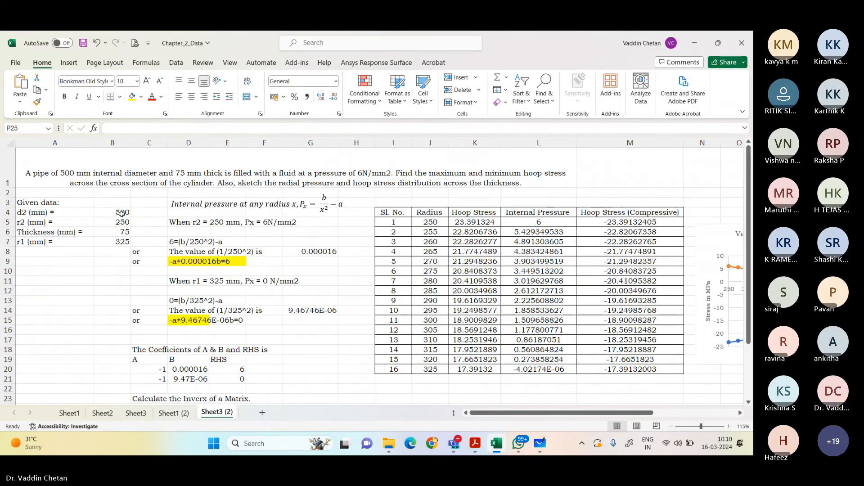
{"action": "left_click_drag", "start_coordinate": [119, 213], "coordinate": [115, 244]}
{"action": "key", "text": "Delete"}
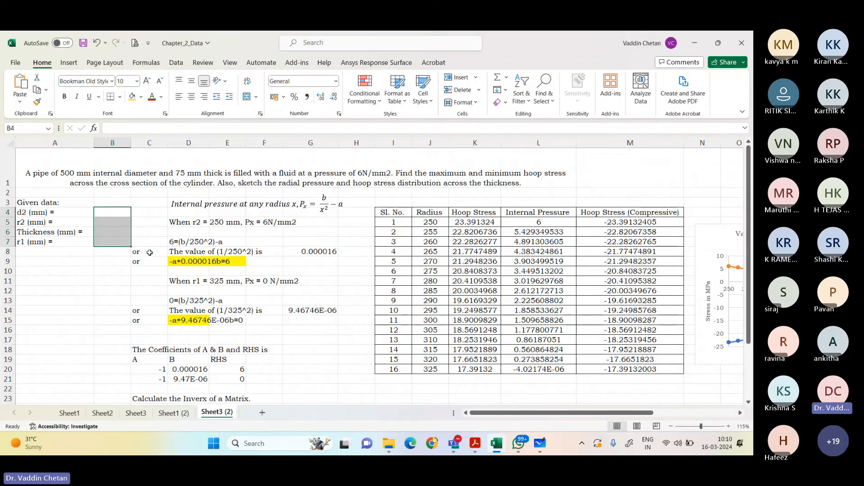
Step: Clear the substituted equation, the 1/250^2 value and the simplified equation under the r2 = 250 mm condition
{"action": "left_click", "coordinate": [195, 223]}
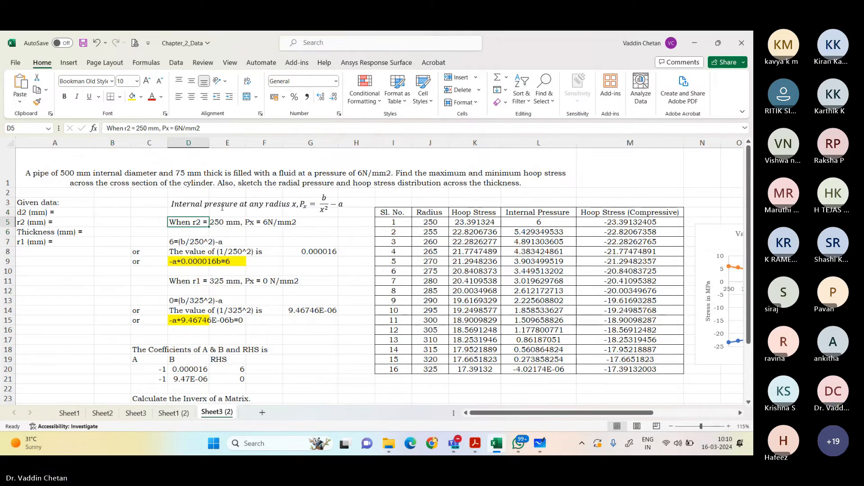
{"action": "left_click", "coordinate": [196, 206]}
{"action": "left_click", "coordinate": [190, 242]}
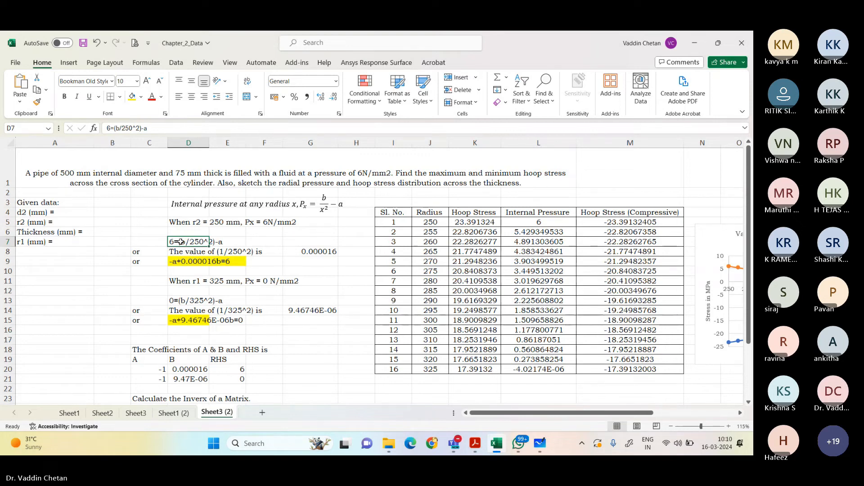
{"action": "left_click", "coordinate": [185, 252]}
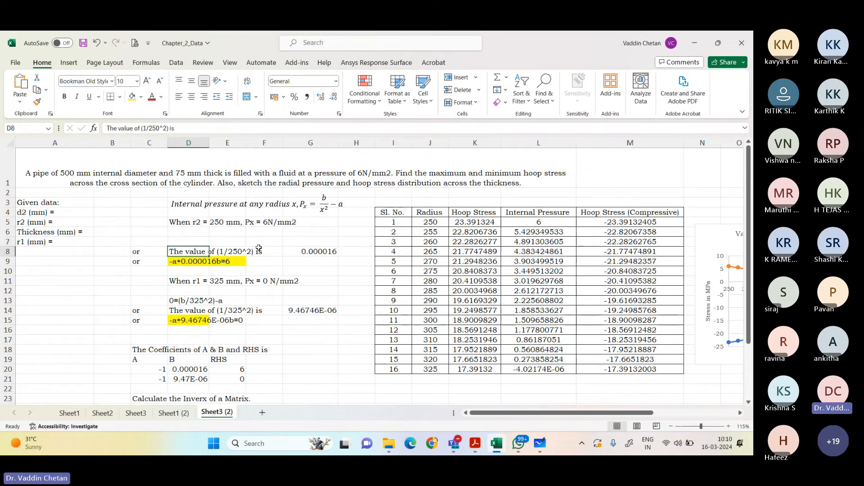
{"action": "left_click", "coordinate": [308, 252]}
{"action": "key", "text": "Delete"}
{"action": "left_click", "coordinate": [189, 262]}
{"action": "key", "text": "Delete"}
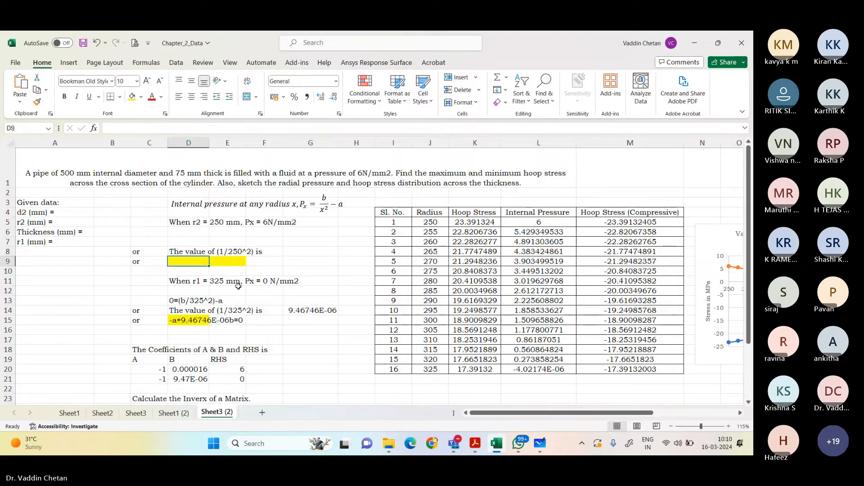
Step: Clear the substituted equation, the 1/325^2 value and the simplified equation under the r1 = 325 mm condition
{"action": "left_click", "coordinate": [217, 281]}
{"action": "left_click", "coordinate": [199, 281]}
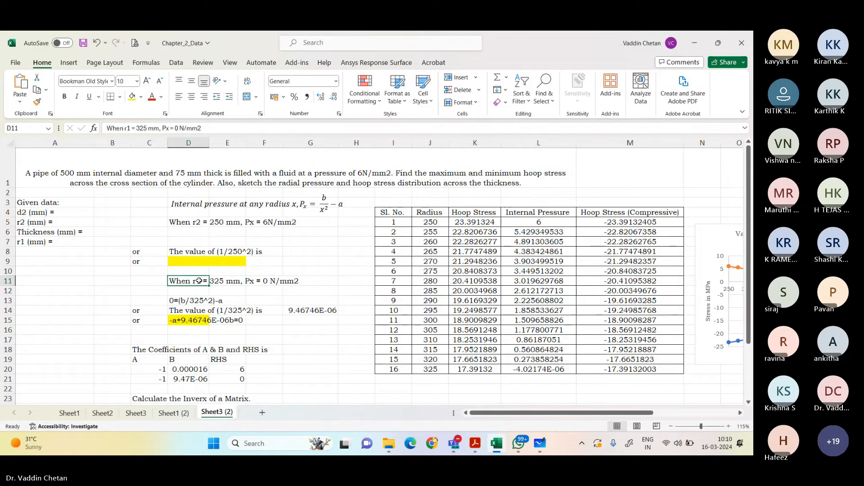
{"action": "left_click", "coordinate": [180, 301]}
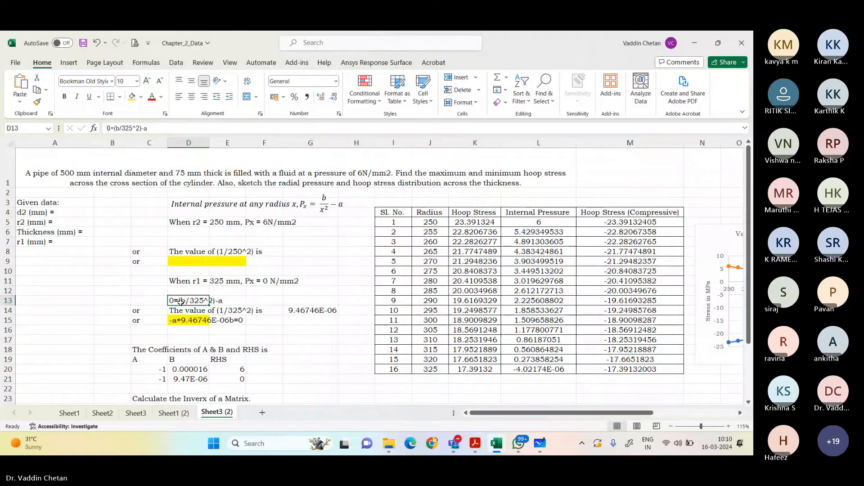
{"action": "left_click", "coordinate": [304, 302]}
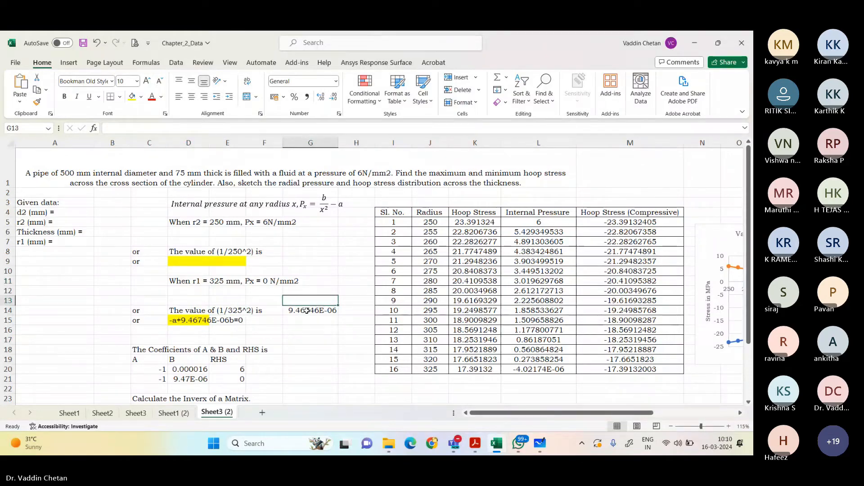
{"action": "left_click", "coordinate": [307, 311]}
{"action": "key", "text": "Delete"}
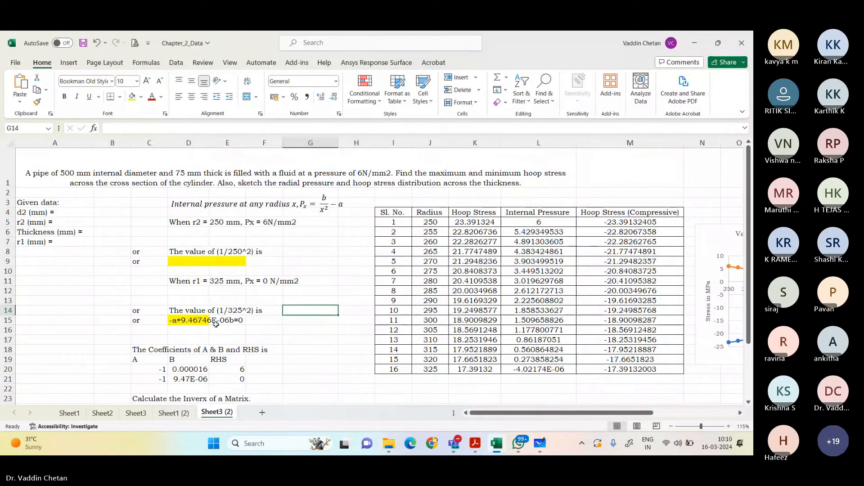
Step: Clear the A, B and RHS coefficient values in C20:E21
{"action": "scroll", "coordinate": [216, 324], "scroll_direction": "down", "scroll_amount": 1}
{"action": "left_click_drag", "start_coordinate": [151, 310], "coordinate": [226, 320]}
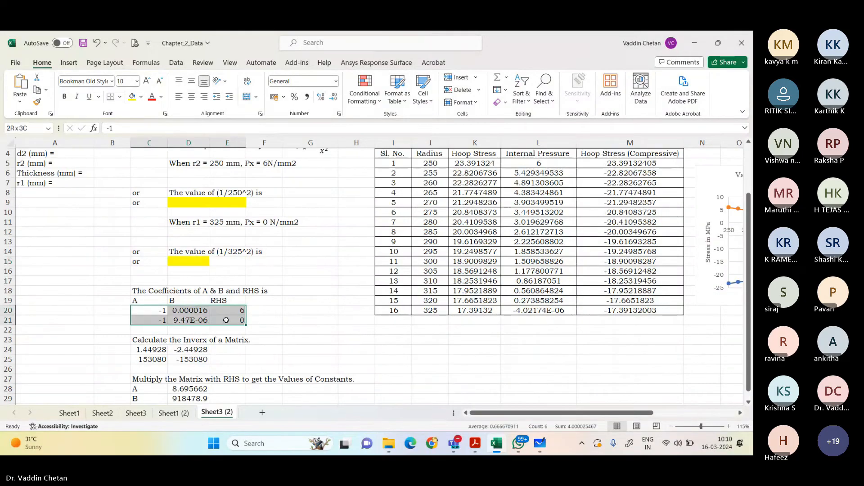
{"action": "key", "text": "Delete"}
Step: Clear the inverse matrix in C24:D25 and the constants A and B in D28:D29
{"action": "scroll", "coordinate": [227, 320], "scroll_direction": "down", "scroll_amount": 3}
{"action": "left_click_drag", "start_coordinate": [149, 261], "coordinate": [173, 271]}
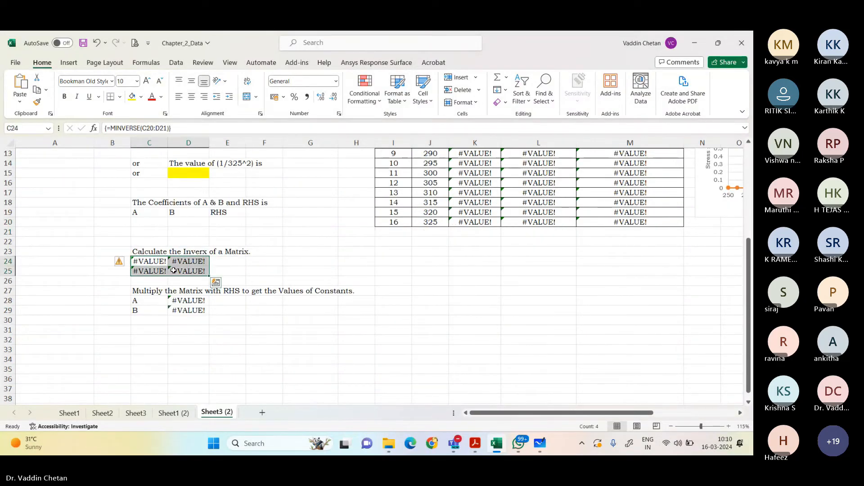
{"action": "key", "text": "Delete"}
{"action": "left_click_drag", "start_coordinate": [178, 300], "coordinate": [179, 312]}
{"action": "key", "text": "Delete"}
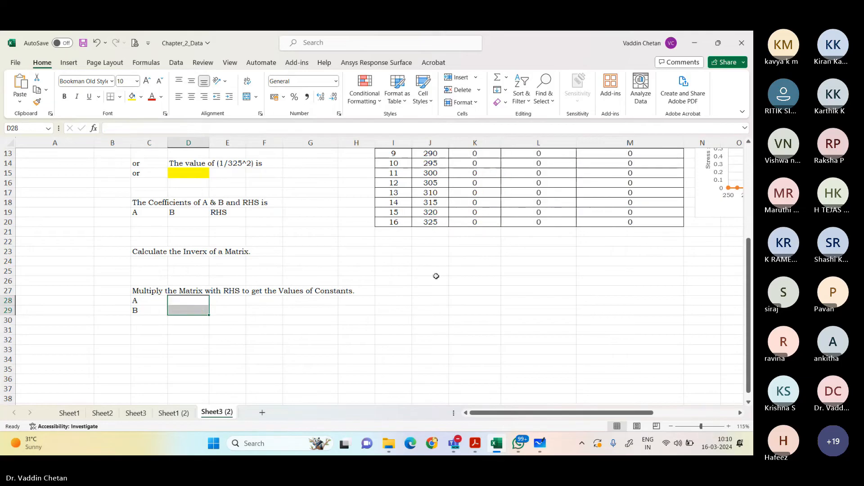
Step: Clear the Hoop Stress (Compressive) column with its heading and the Internal Pressure values in L5:L20, checking the stress formulas first
{"action": "scroll", "coordinate": [436, 276], "scroll_direction": "up", "scroll_amount": 5}
{"action": "left_click", "coordinate": [475, 222]}
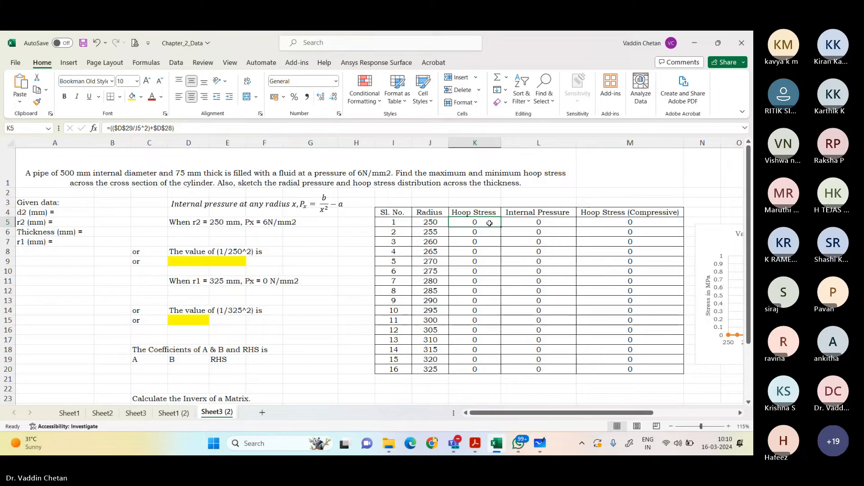
{"action": "left_click", "coordinate": [550, 221]}
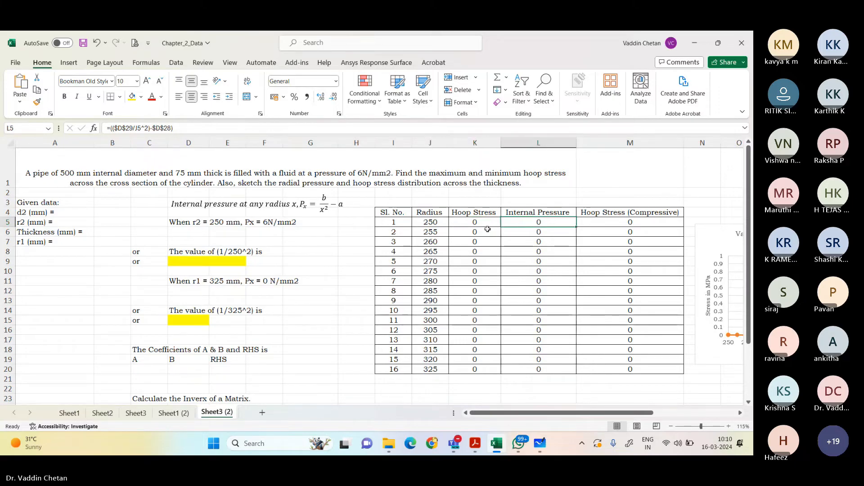
{"action": "left_click_drag", "start_coordinate": [621, 213], "coordinate": [640, 370]}
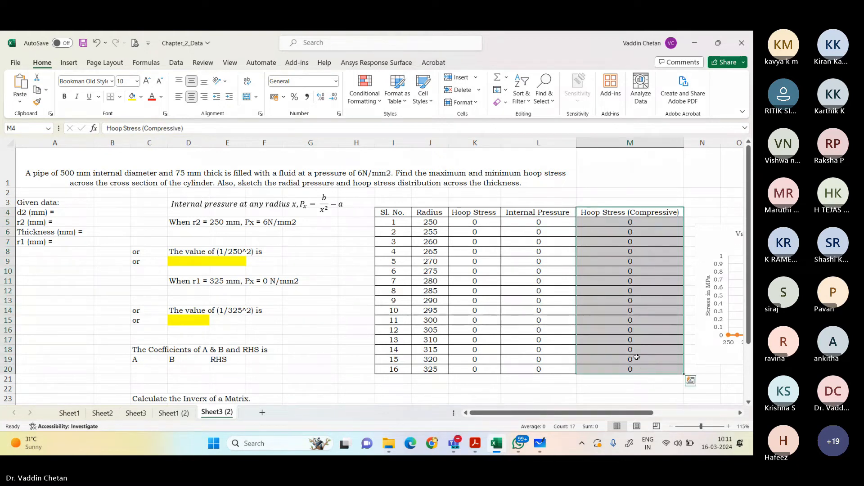
{"action": "key", "text": "Delete"}
{"action": "left_click_drag", "start_coordinate": [514, 218], "coordinate": [542, 370]}
{"action": "key", "text": "Delete"}
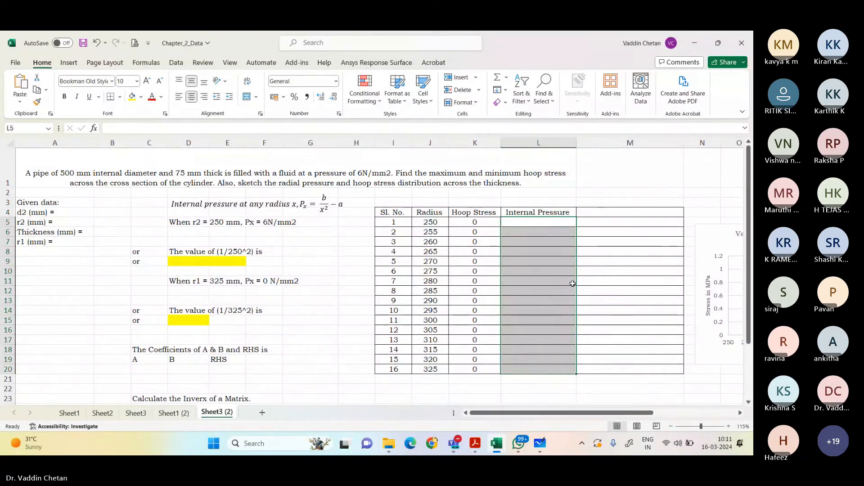
{"action": "scroll", "coordinate": [615, 362], "scroll_direction": "right", "scroll_amount": 3}
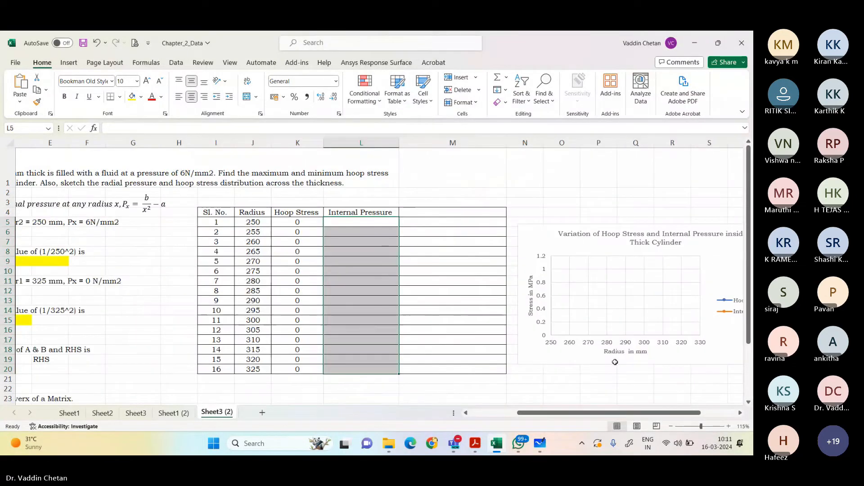
{"action": "scroll", "coordinate": [556, 372], "scroll_direction": "down", "scroll_amount": 4}
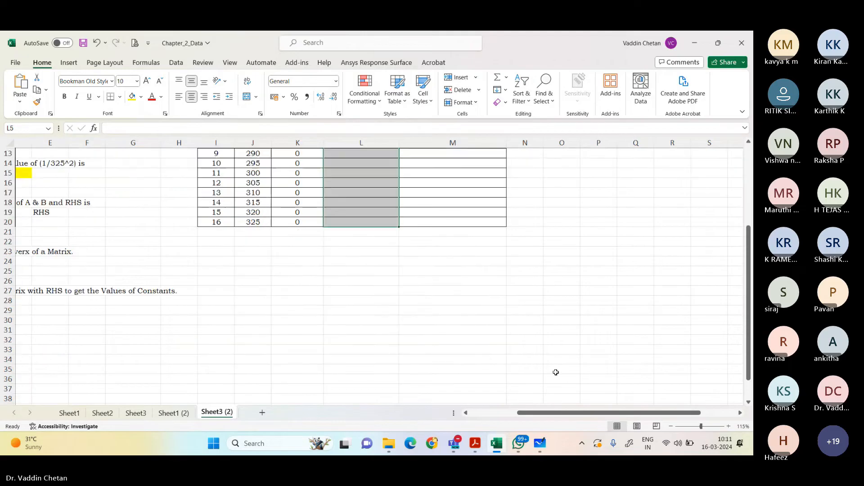
{"action": "scroll", "coordinate": [556, 372], "scroll_direction": "up", "scroll_amount": 3}
{"action": "left_click_drag", "start_coordinate": [535, 413], "coordinate": [471, 413]}
{"action": "scroll", "coordinate": [393, 331], "scroll_direction": "down", "scroll_amount": 5}
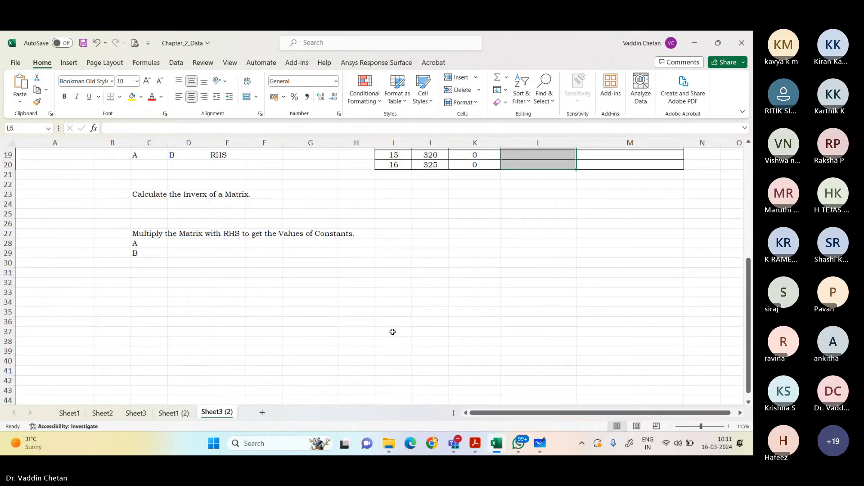
{"action": "scroll", "coordinate": [393, 332], "scroll_direction": "up", "scroll_amount": 6}
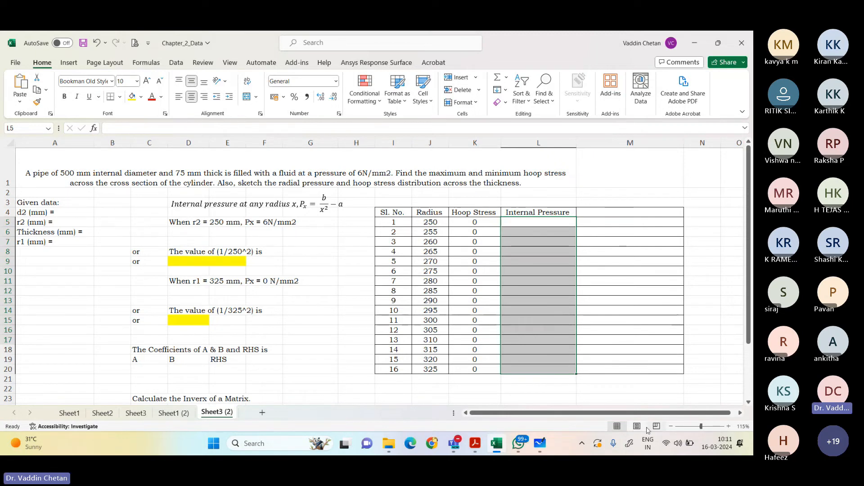
{"action": "left_click", "coordinate": [583, 444]}
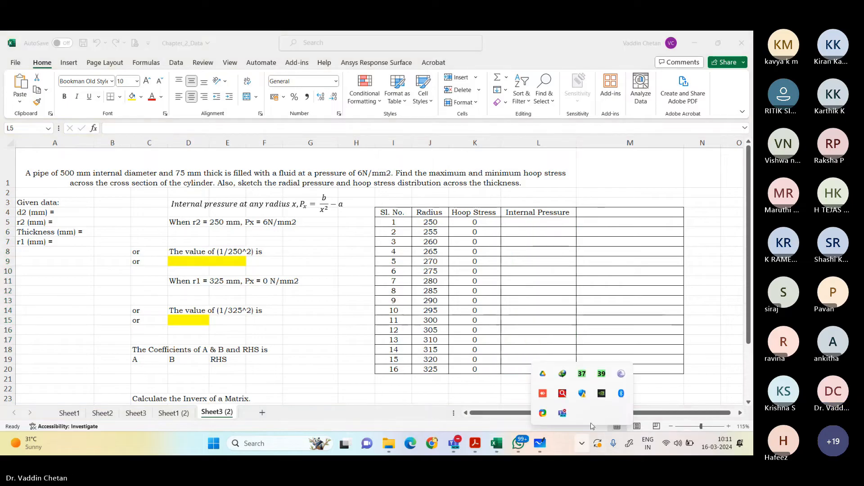
{"action": "left_click", "coordinate": [543, 446]}
{"action": "left_click", "coordinate": [543, 445]}
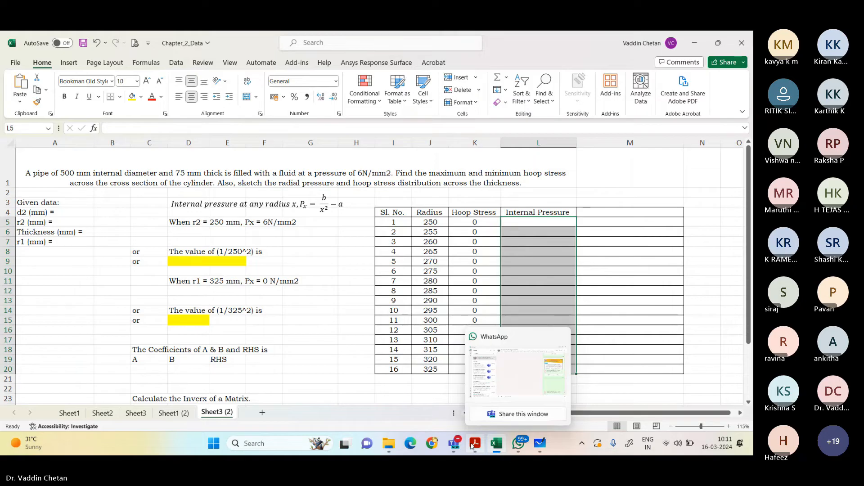
{"action": "left_click", "coordinate": [455, 444]}
{"action": "left_click", "coordinate": [478, 391]}
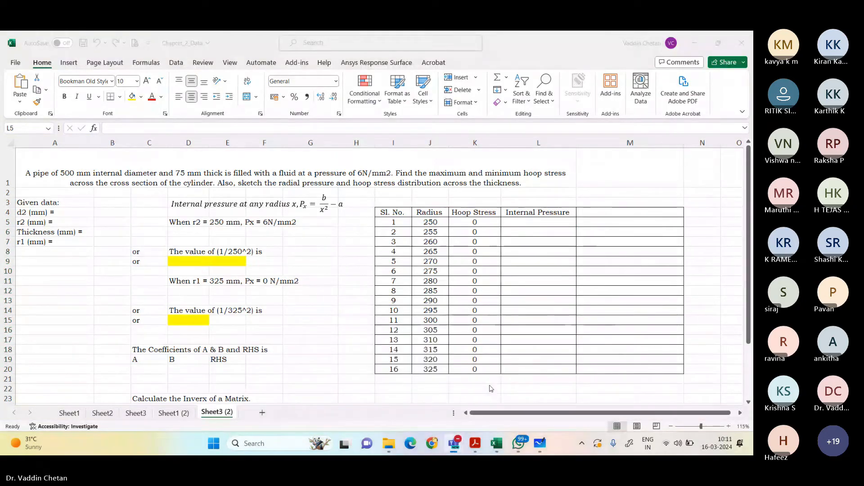
{"action": "mouse_move", "coordinate": [455, 443]}
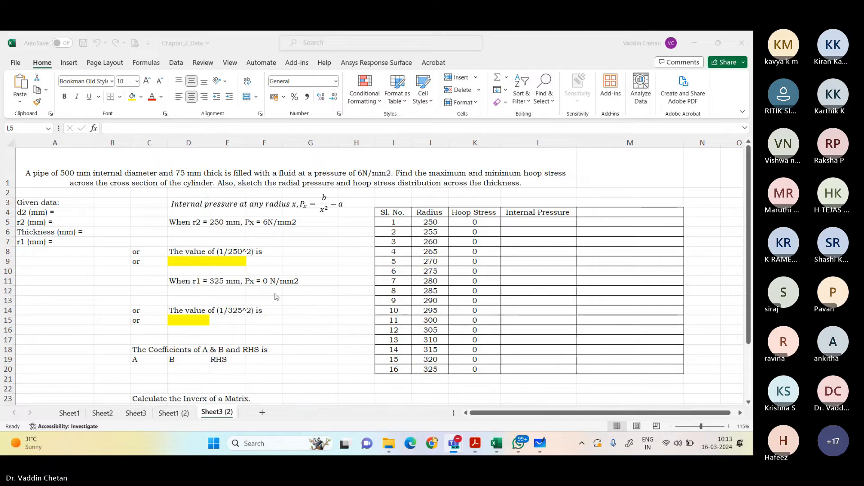
{"action": "left_click", "coordinate": [540, 368], "text": "shift"}
Step: Enter the given data in B4:B6: d2 as 500, r2 as 250 and thickness as 75 mm
{"action": "left_click", "coordinate": [110, 214]}
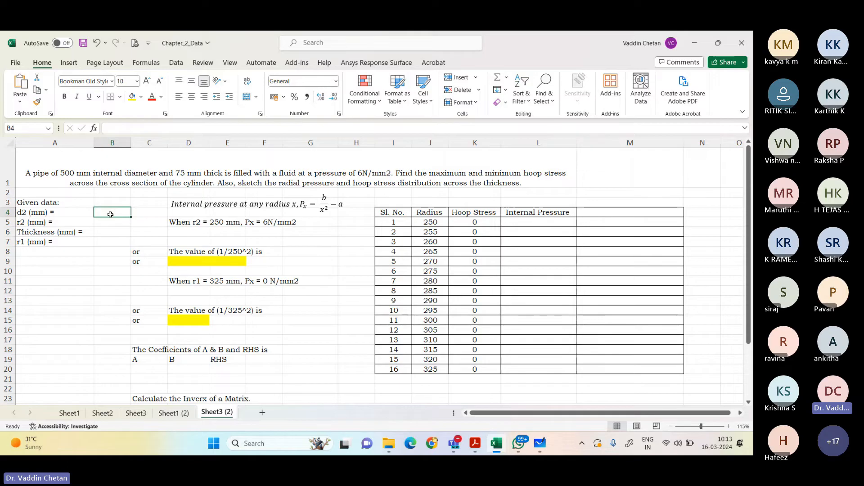
{"action": "type", "text": "500"}
{"action": "key", "text": "Return"}
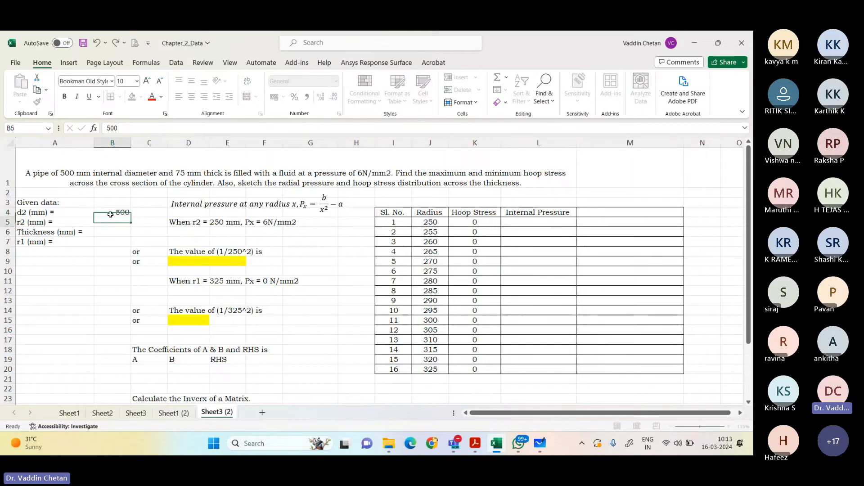
{"action": "type", "text": "250"}
{"action": "key", "text": "Return"}
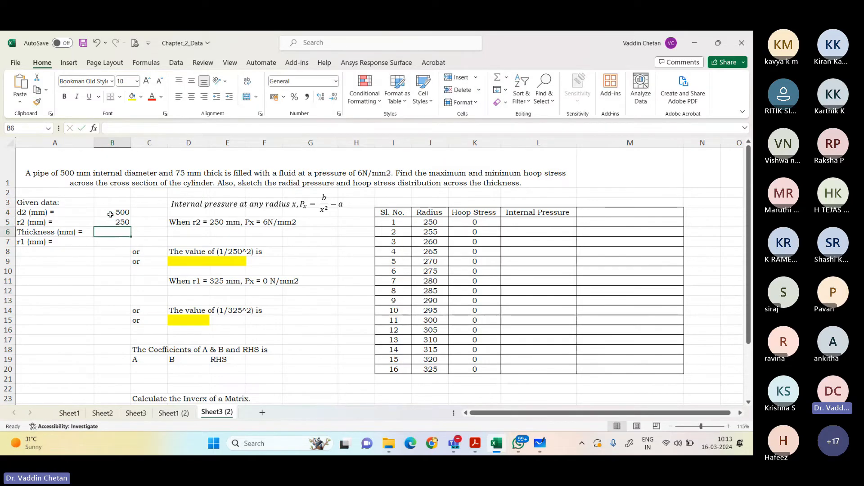
{"action": "type", "text": "75"}
{"action": "key", "text": "Return"}
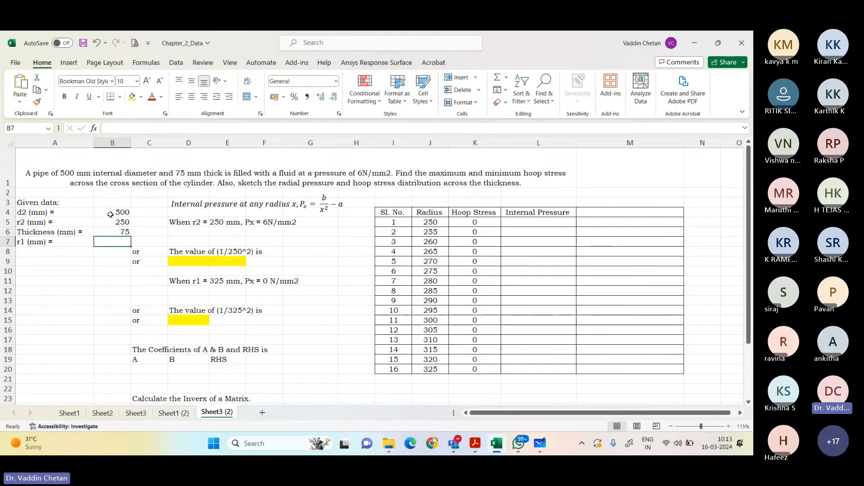
Step: Calculate r1 in B7 with a formula adding the r2 value in B5 and the thickness in B6
{"action": "type", "text": "="}
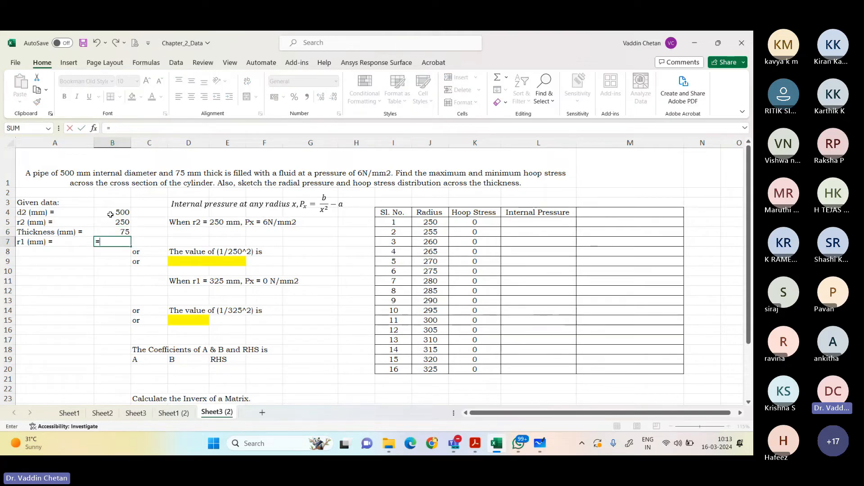
{"action": "key", "text": "Up"}
{"action": "key", "text": "Up"}
{"action": "type", "text": "+"}
{"action": "key", "text": "Up"}
{"action": "key", "text": "Return"}
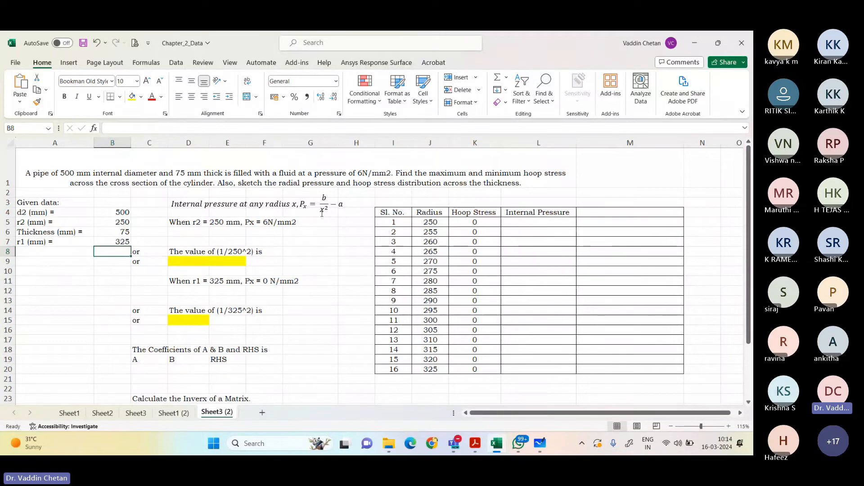
Step: Enter the substituted pressure equation 6=(b/250^2)-a in D7 under the r2 = 250 mm condition
{"action": "left_click", "coordinate": [184, 224]}
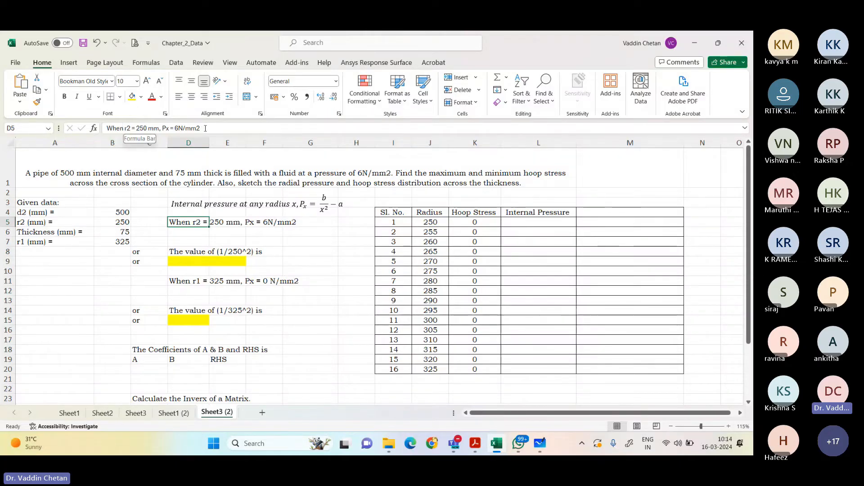
{"action": "left_click", "coordinate": [192, 240]}
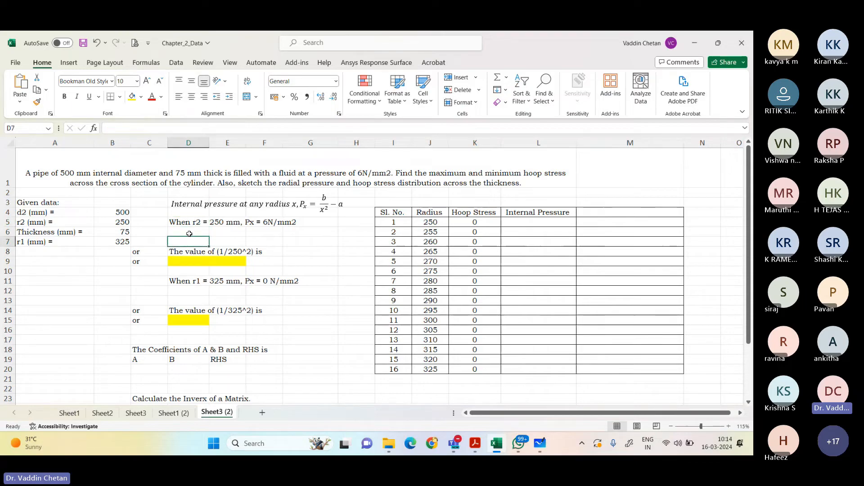
{"action": "type", "text": "6"}
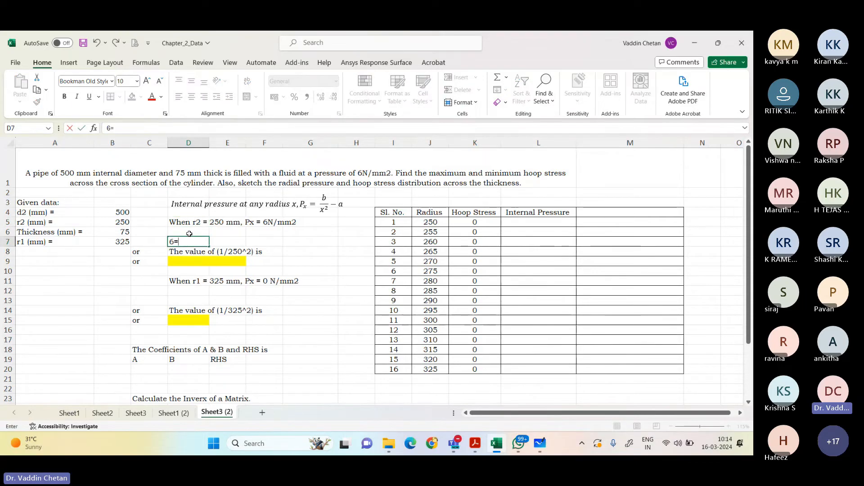
{"action": "type", "text": "=(b/"}
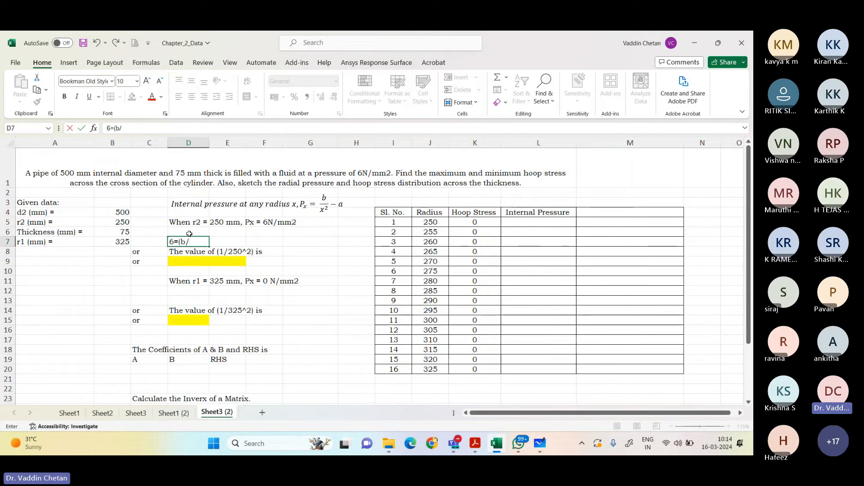
{"action": "type", "text": "250"}
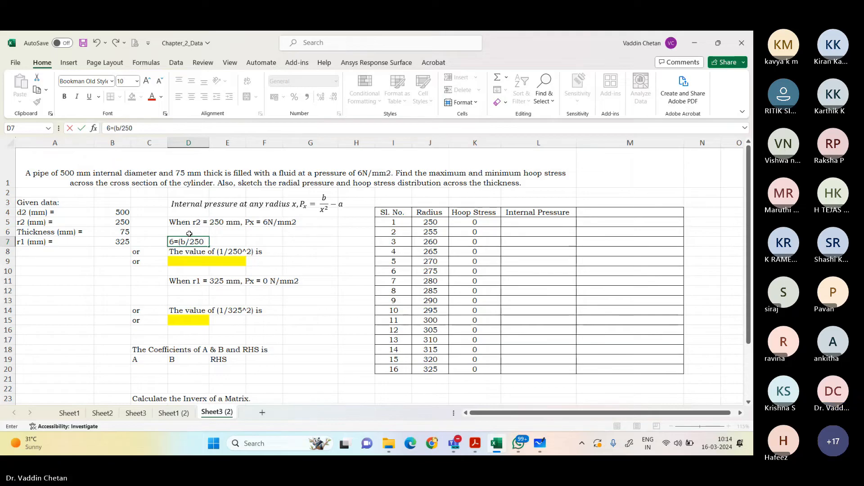
{"action": "type", "text": "^2)"}
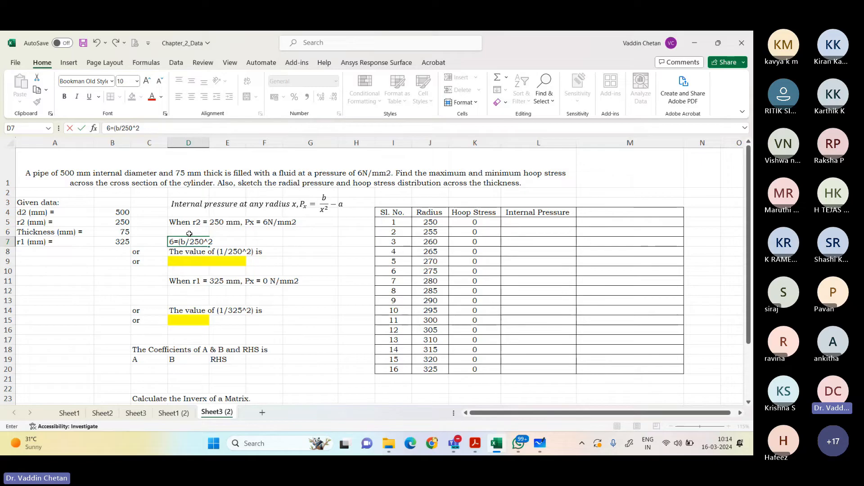
{"action": "type", "text": "-a"}
{"action": "key", "text": "Return"}
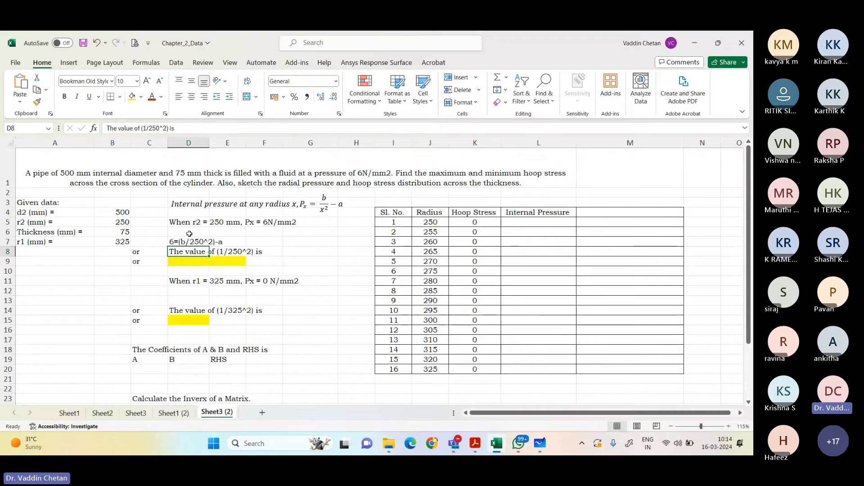
Step: Calculate the value of 1/250^2 in G8 with the formula =(1/(250^2))
{"action": "key", "text": "Right"}
{"action": "key", "text": "Right"}
{"action": "key", "text": "Right"}
{"action": "key", "text": "Left"}
{"action": "key", "text": "Left"}
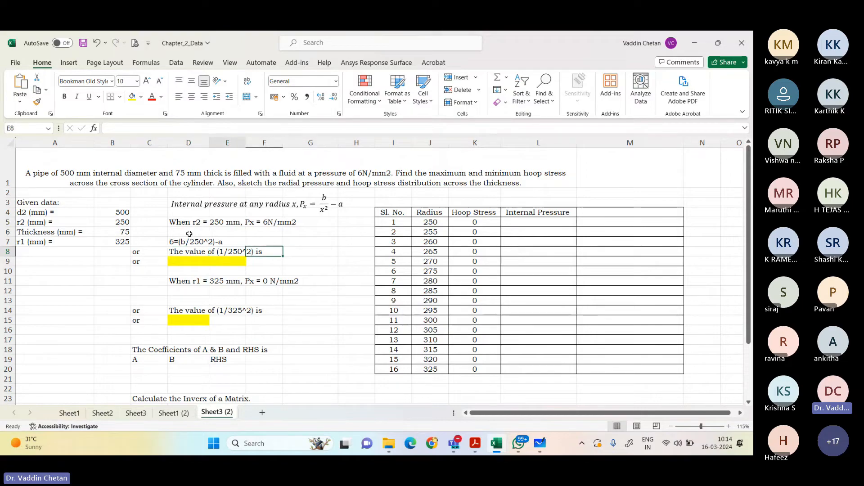
{"action": "key", "text": "Right"}
{"action": "key", "text": "Right"}
{"action": "type", "text": "="}
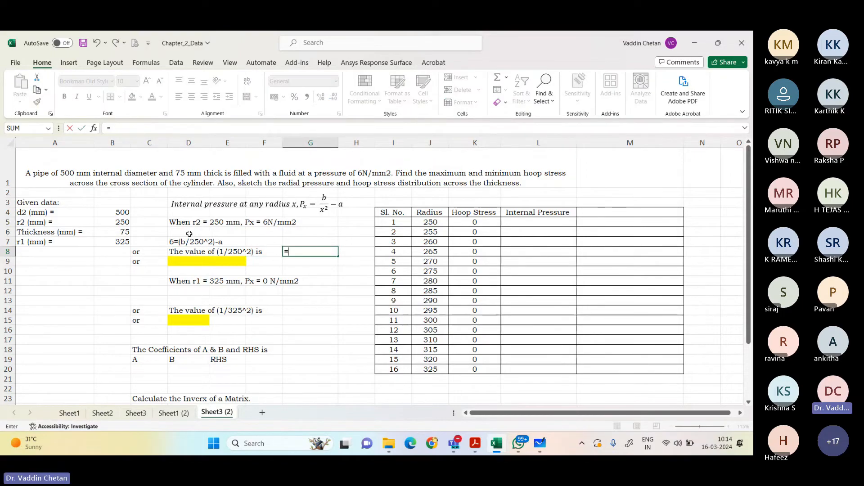
{"action": "type", "text": "(("}
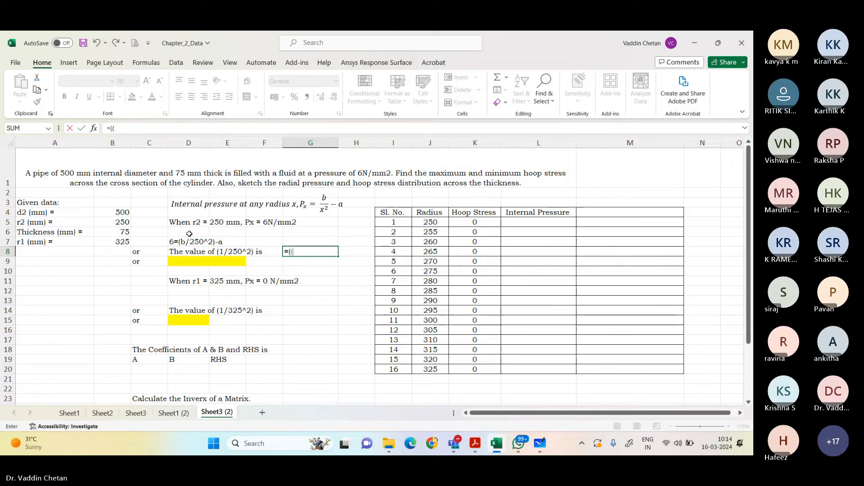
{"action": "type", "text": "1/"}
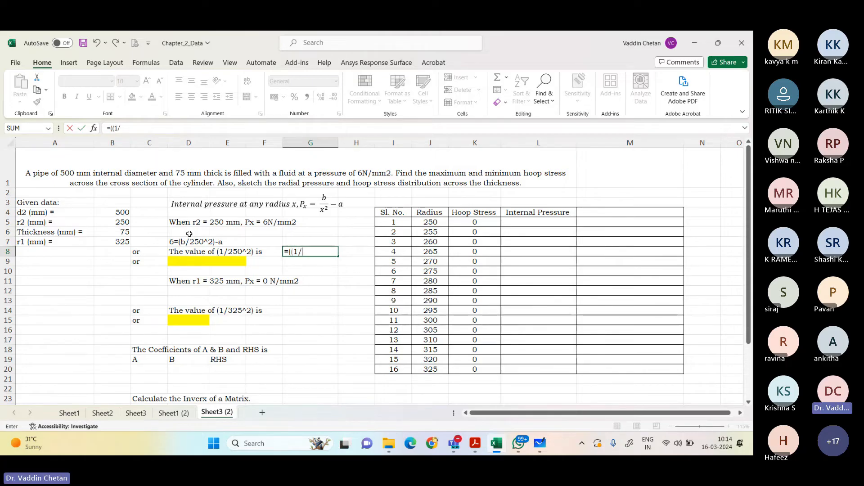
{"action": "key", "text": "BackSpace"}
{"action": "key", "text": "BackSpace"}
{"action": "key", "text": "BackSpace"}
{"action": "type", "text": "1"}
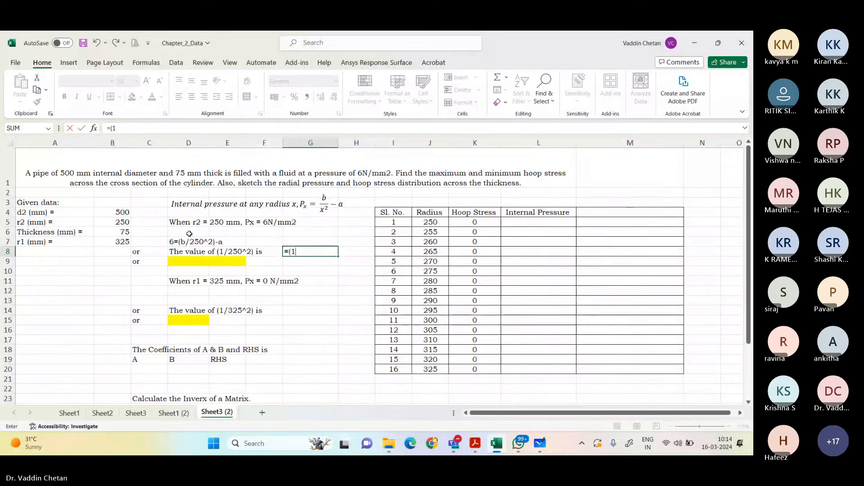
{"action": "type", "text": "/("}
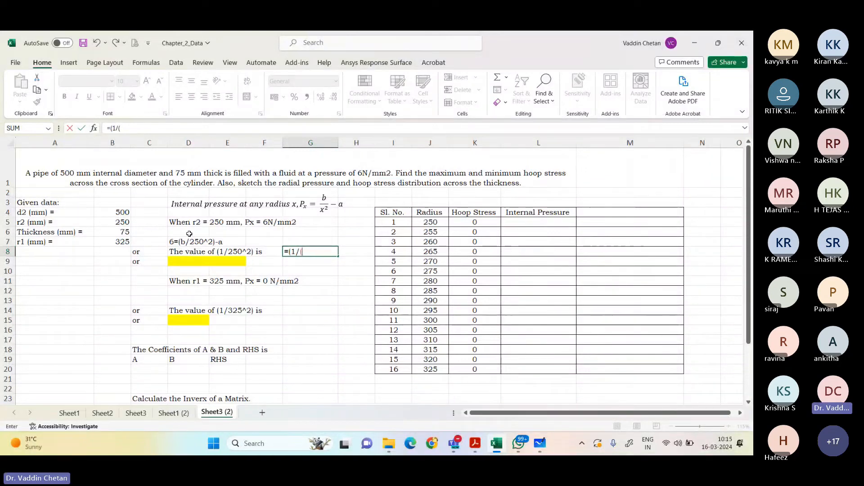
{"action": "type", "text": "250^2))"}
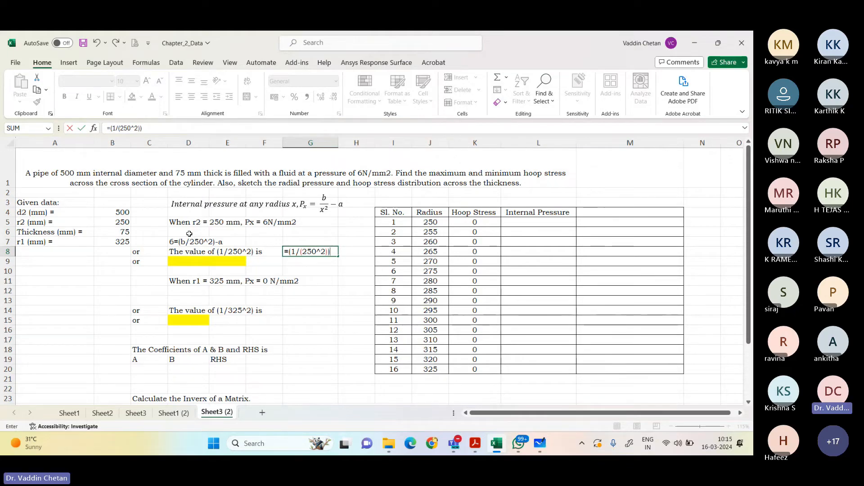
{"action": "key", "text": "Return"}
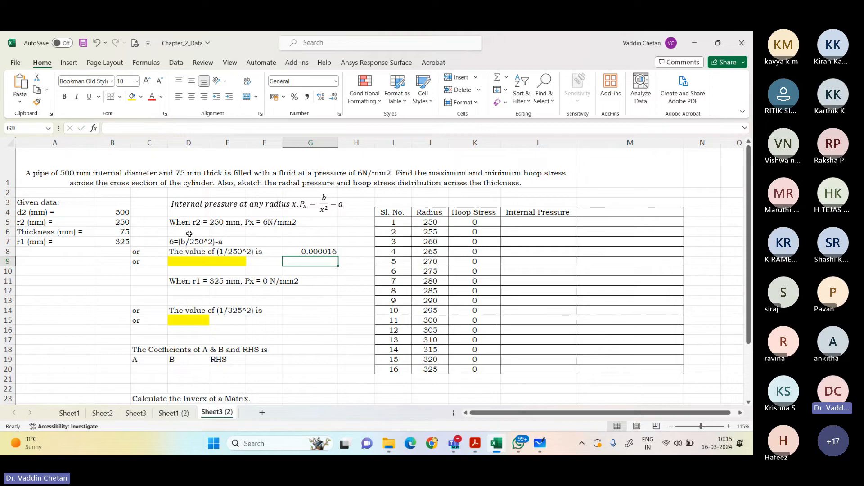
Step: Enter the simplified equation -a+0.000016b=6 as text in the yellow cell D9
{"action": "key", "text": "Left"}
{"action": "key", "text": "Left"}
{"action": "key", "text": "Left"}
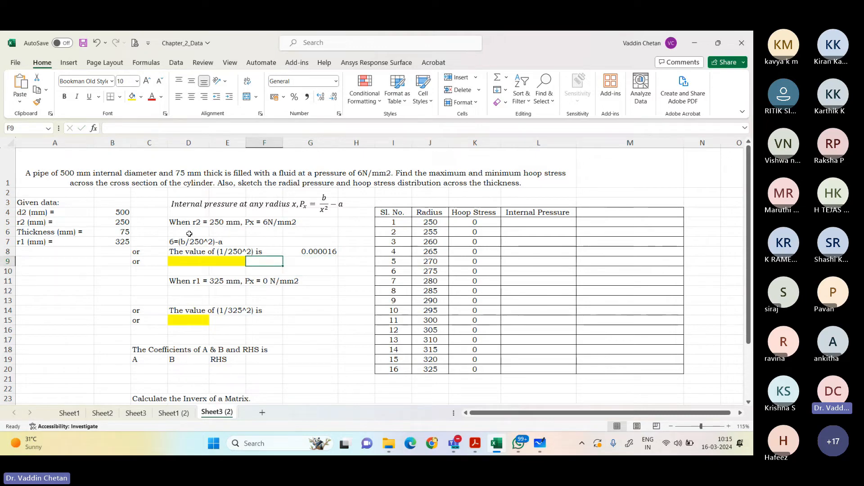
{"action": "type", "text": "6="}
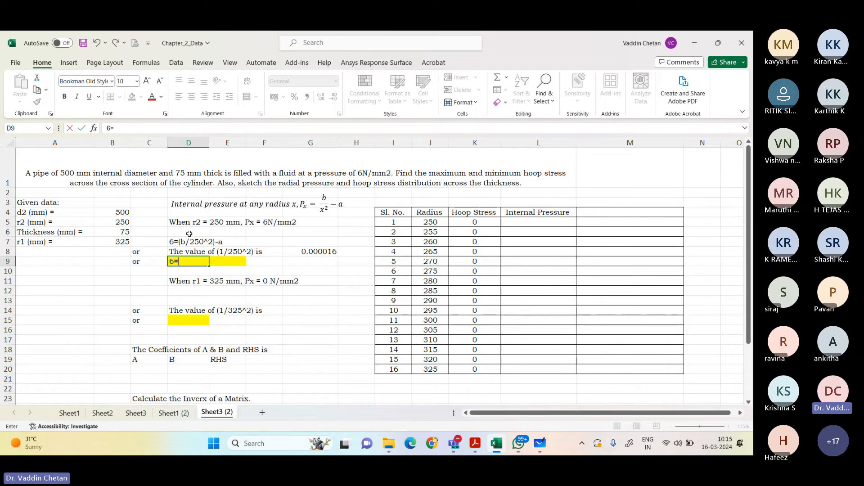
{"action": "key", "text": "Escape"}
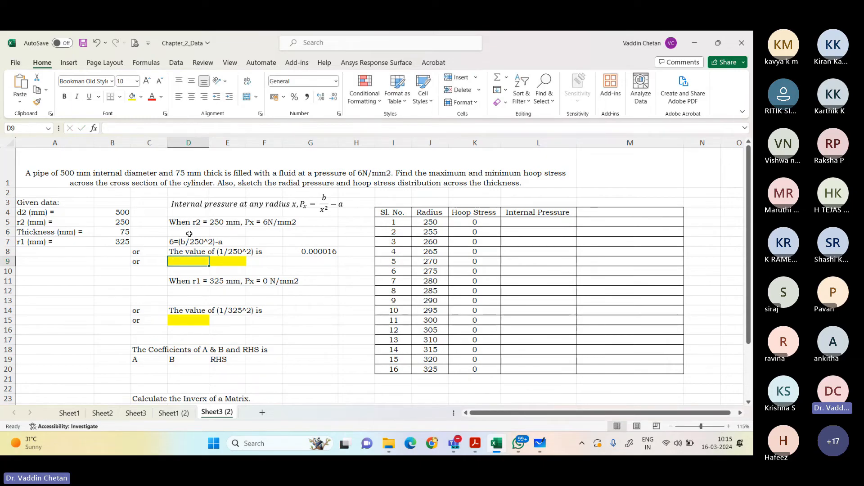
{"action": "type", "text": "-a"}
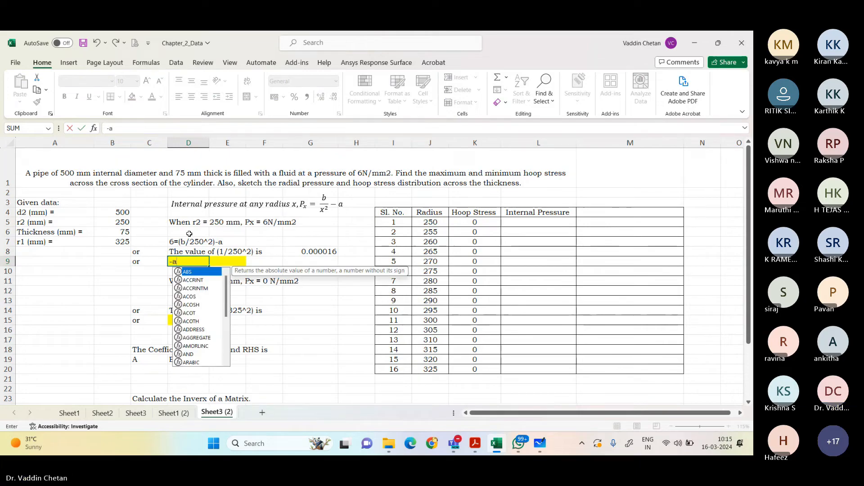
{"action": "type", "text": "+0.00"}
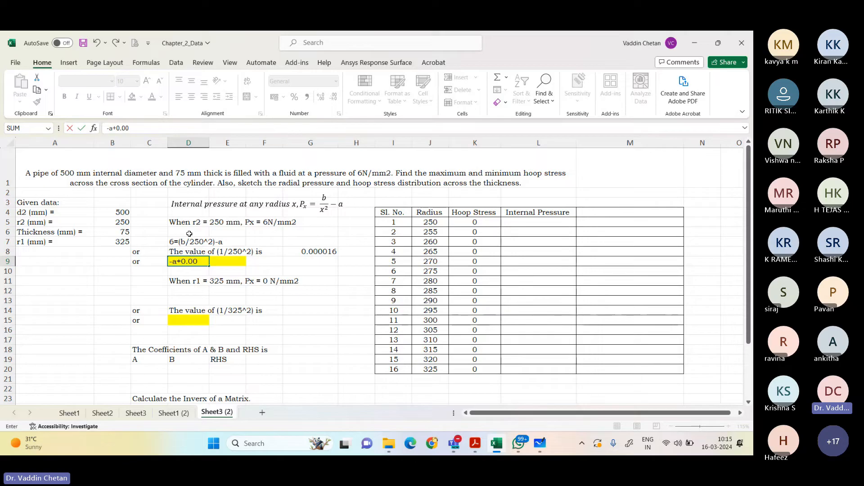
{"action": "type", "text": "0016b="}
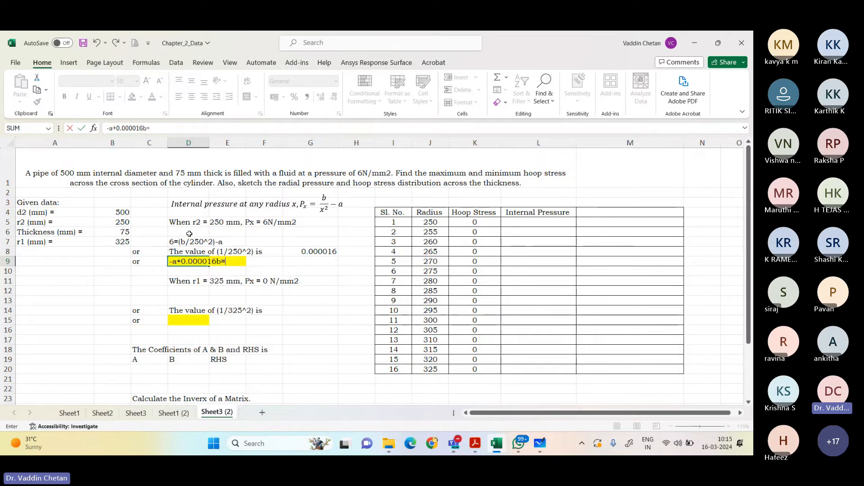
{"action": "type", "text": "6"}
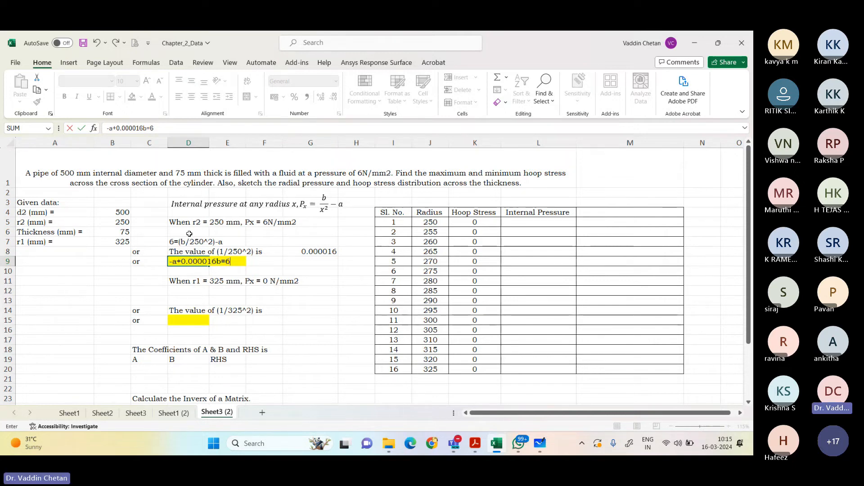
{"action": "key", "text": "Return"}
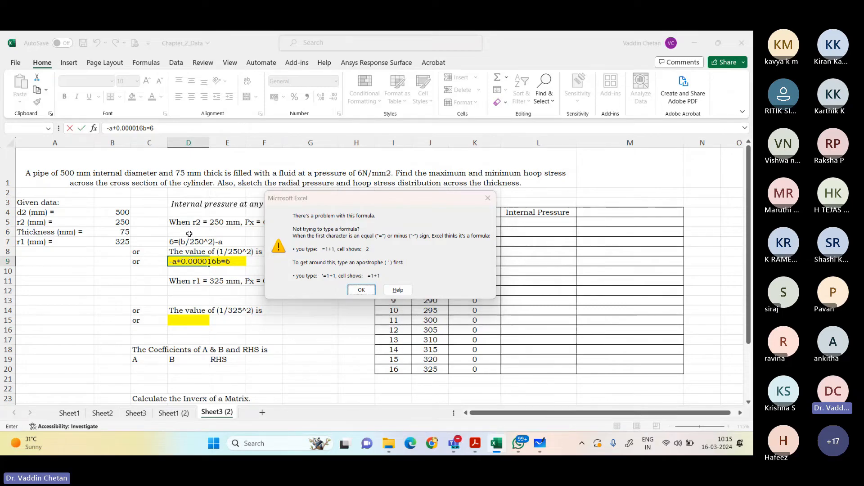
{"action": "key", "text": "Return"}
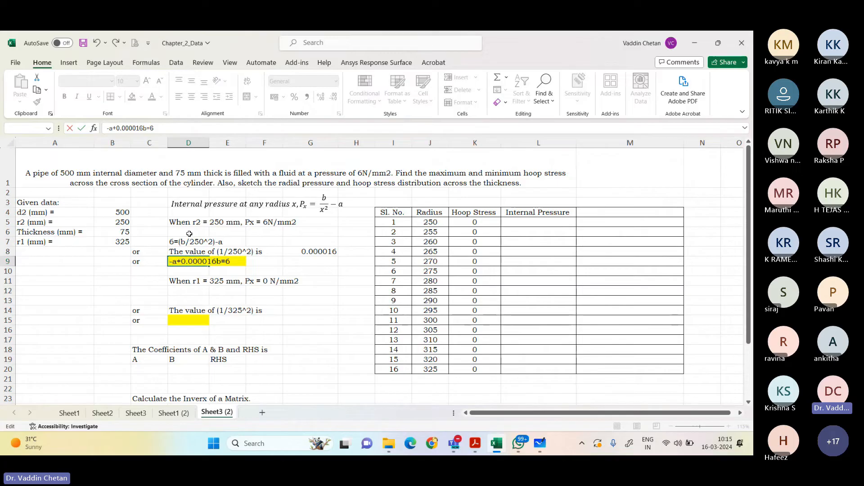
{"action": "key", "text": "Return"}
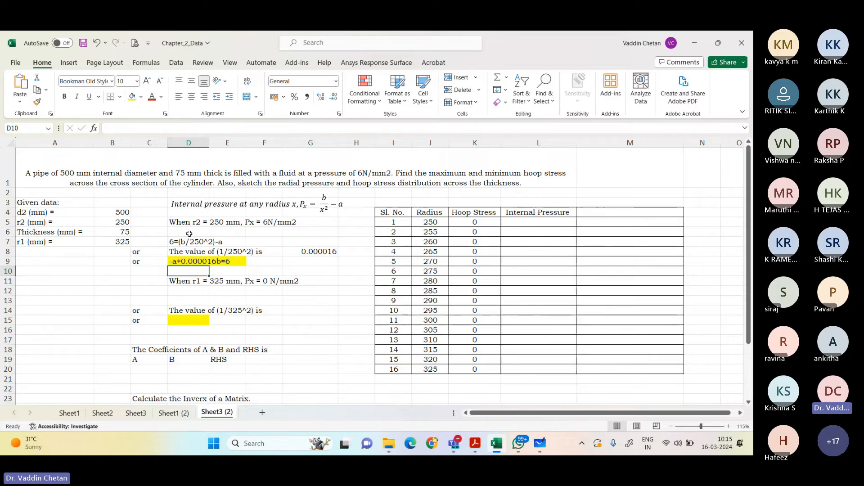
{"action": "key", "text": "Up"}
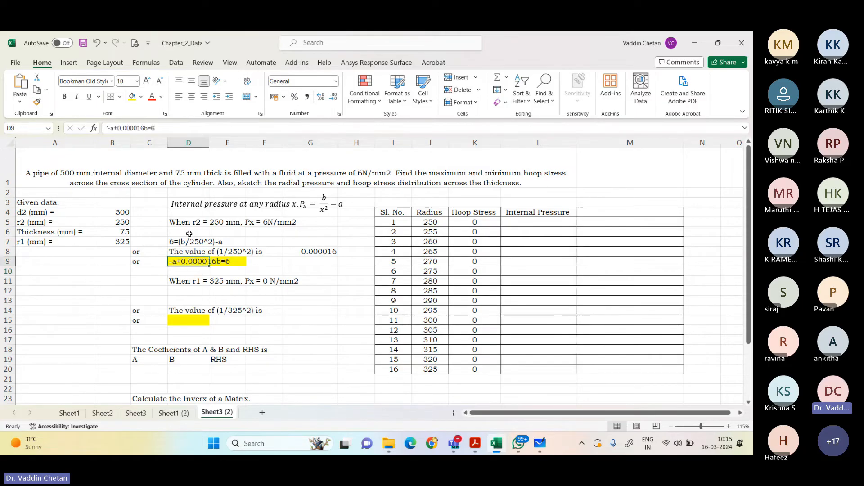
Step: Enter the substituted pressure equation 0=(b/325^2)-a in D12 under the r1 = 325 mm condition
{"action": "key", "text": "Down"}
{"action": "key", "text": "Down"}
{"action": "key", "text": "Down"}
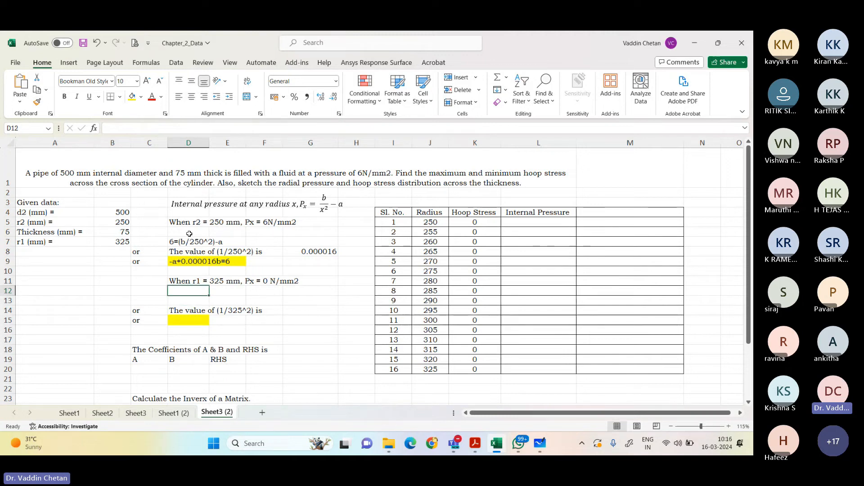
{"action": "type", "text": "0="}
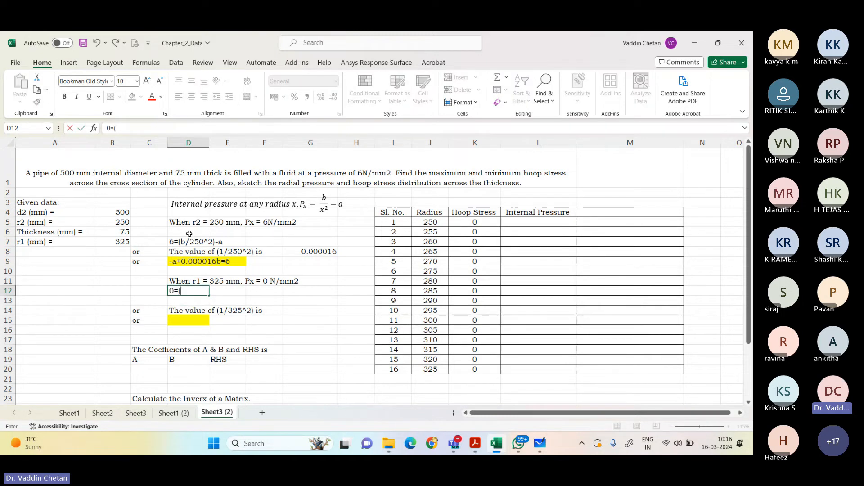
{"action": "type", "text": "(b/325^2"}
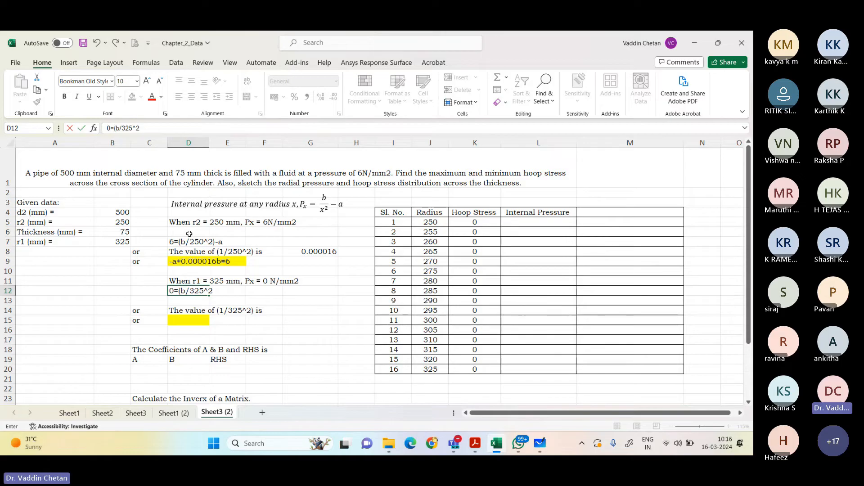
{"action": "type", "text": ")"}
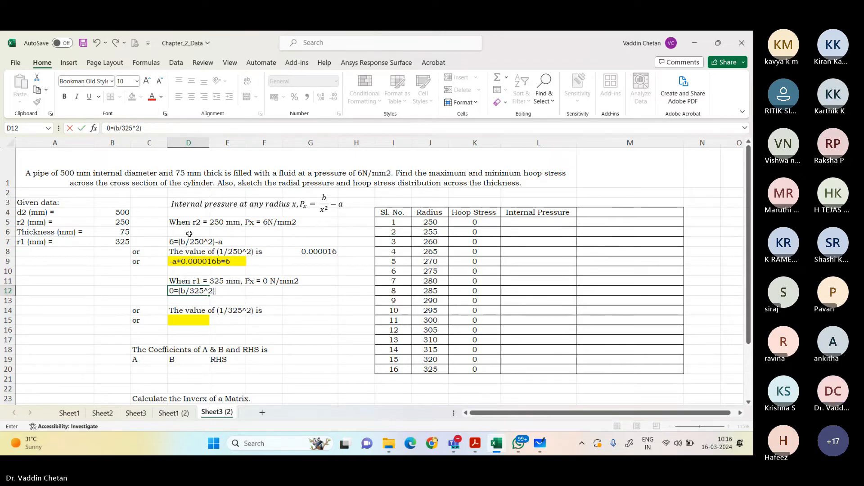
{"action": "type", "text": "-4"}
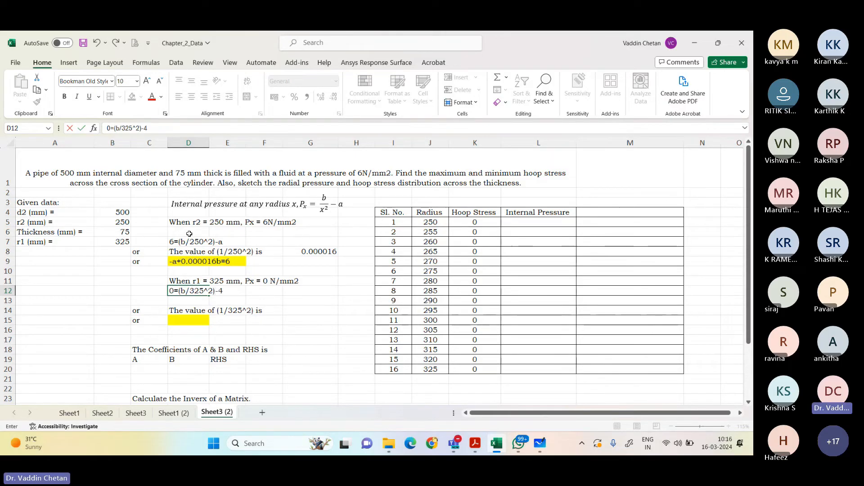
{"action": "key", "text": "BackSpace"}
{"action": "type", "text": "a"}
{"action": "key", "text": "Return"}
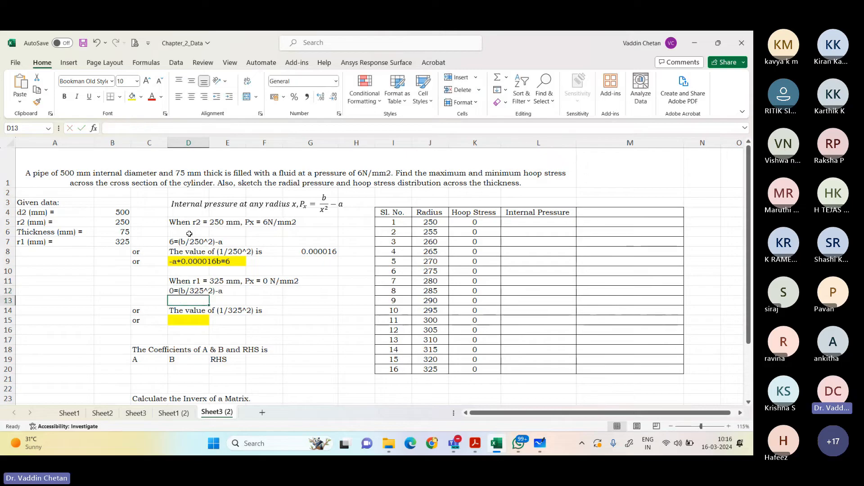
Step: Calculate the value of 1/325^2 in G14 with the formula =(1/(325^2))
{"action": "key", "text": "Down"}
{"action": "key", "text": "Right"}
{"action": "key", "text": "Right"}
{"action": "key", "text": "Right"}
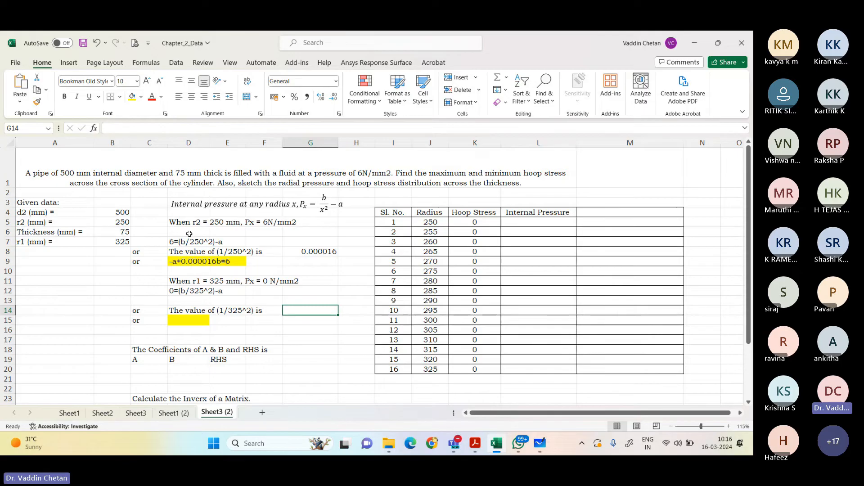
{"action": "type", "text": "=(1"}
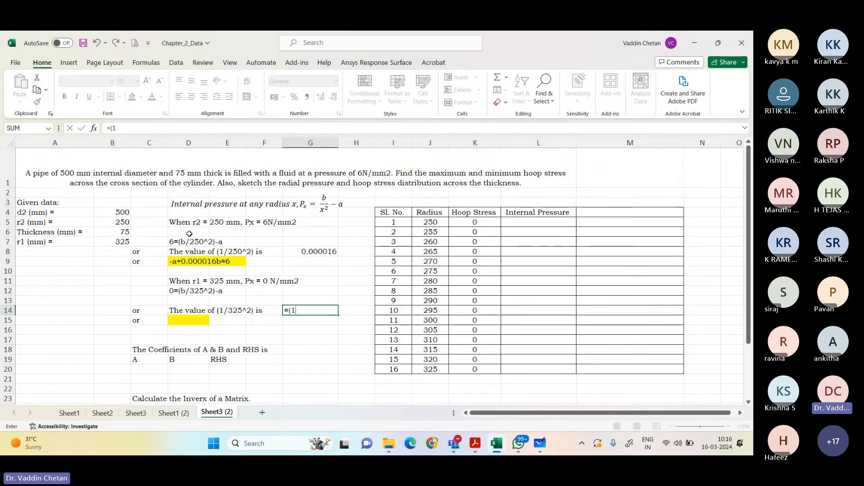
{"action": "type", "text": "/("}
{"action": "type", "text": "325"}
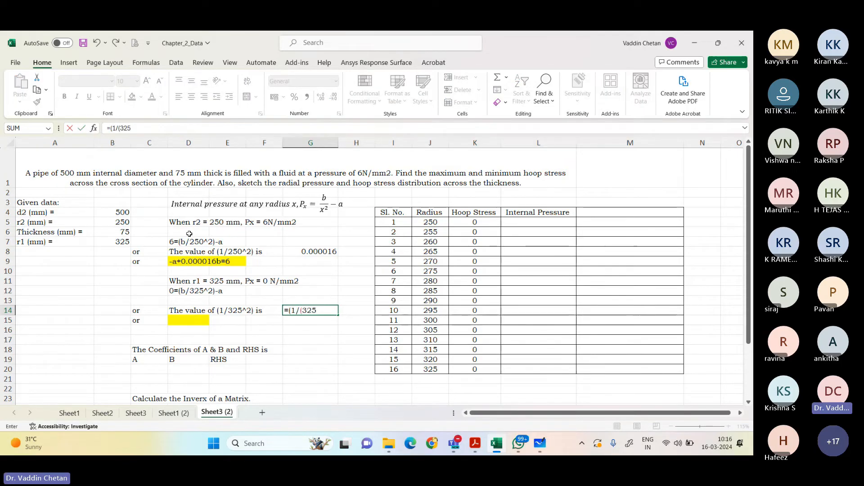
{"action": "type", "text": "^2))"}
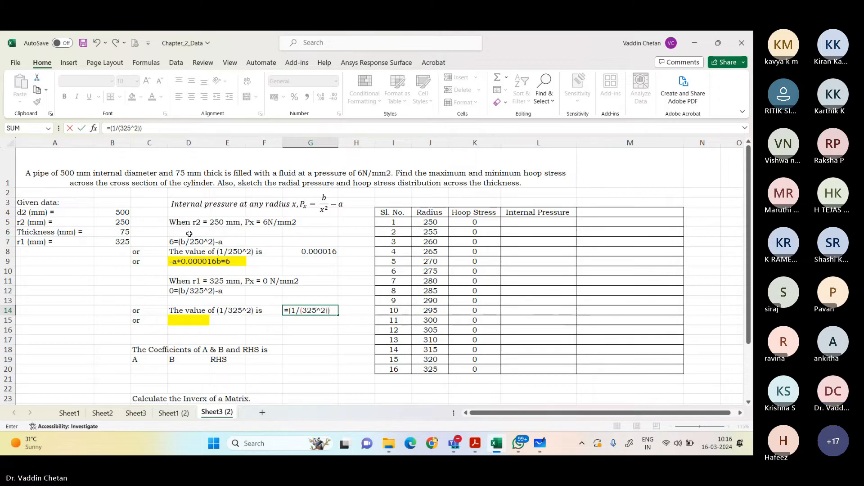
{"action": "key", "text": "Return"}
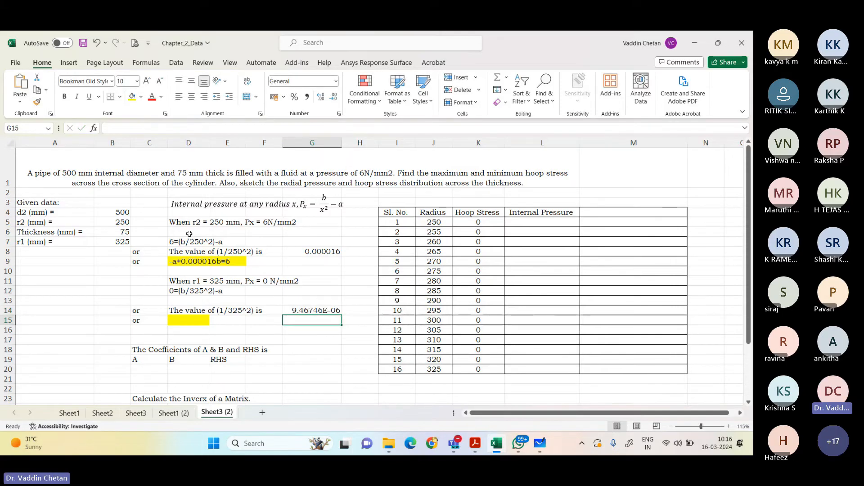
Step: Enter the simplified equation -a+9.46746E-06b=0 as text in the yellow cell D15
{"action": "key", "text": "Left"}
{"action": "key", "text": "Left"}
{"action": "key", "text": "Left"}
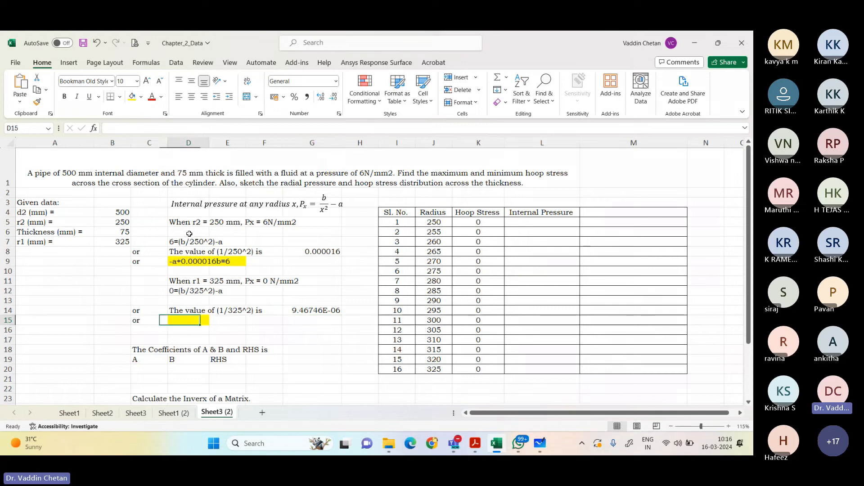
{"action": "type", "text": "-a"}
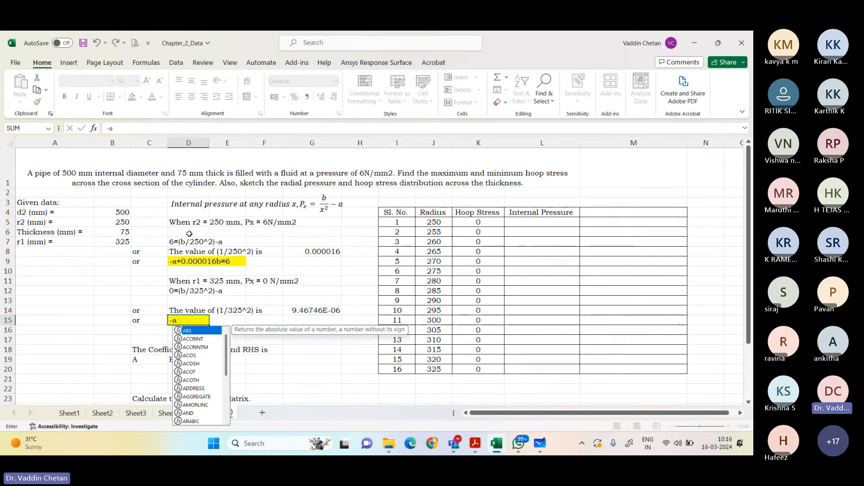
{"action": "key", "text": "BackSpace"}
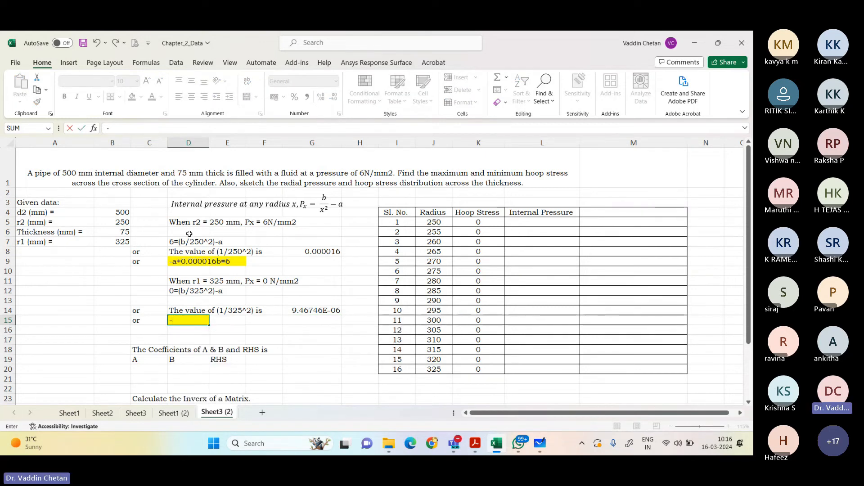
{"action": "key", "text": "BackSpace"}
{"action": "type", "text": "'-a"}
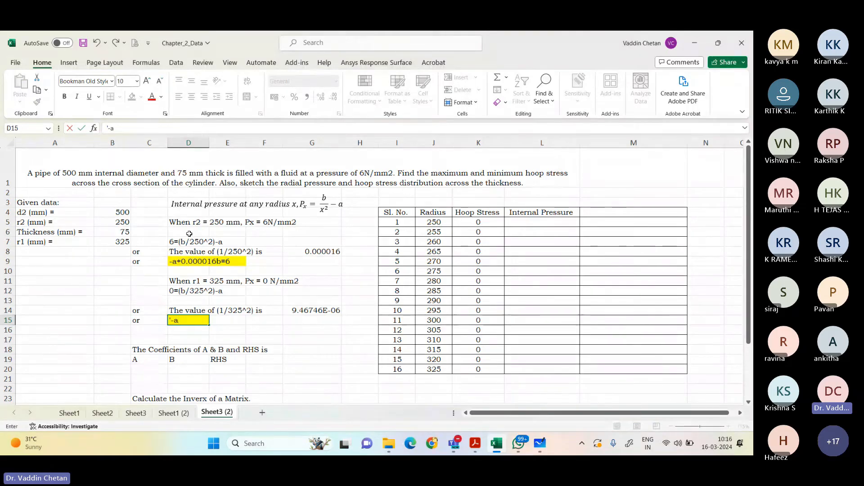
{"action": "type", "text": "+9.46746"}
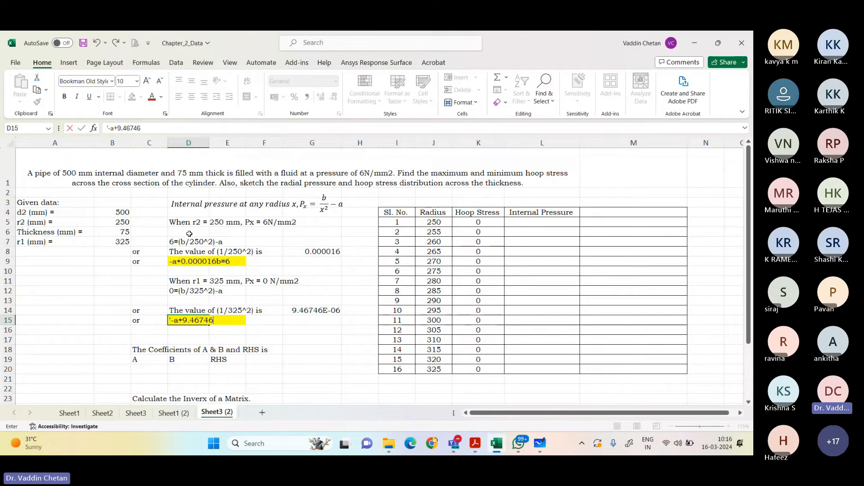
{"action": "type", "text": "E-06b"}
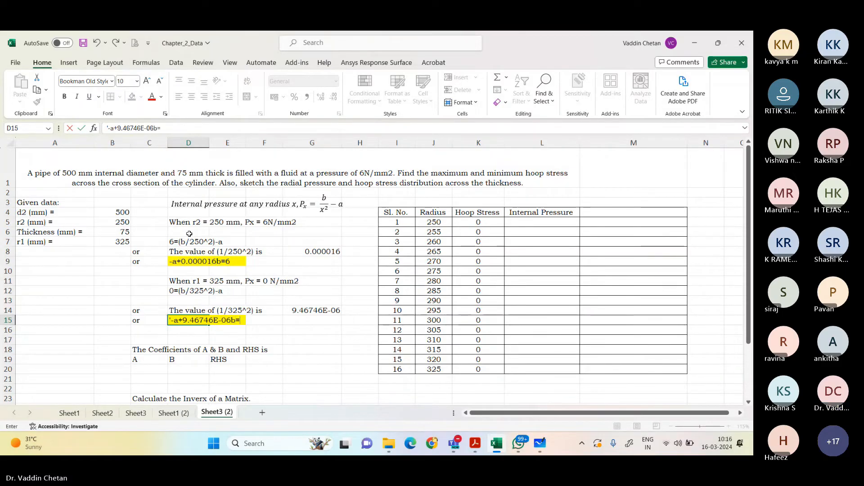
{"action": "type", "text": "=0"}
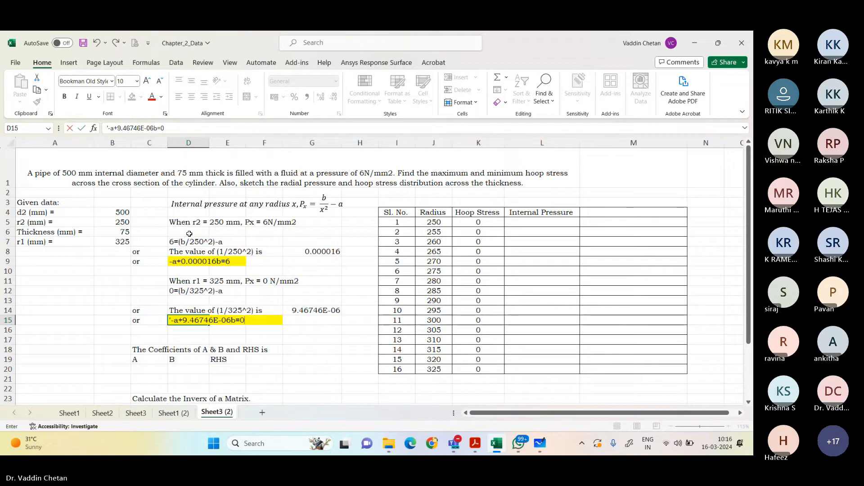
{"action": "key", "text": "Return"}
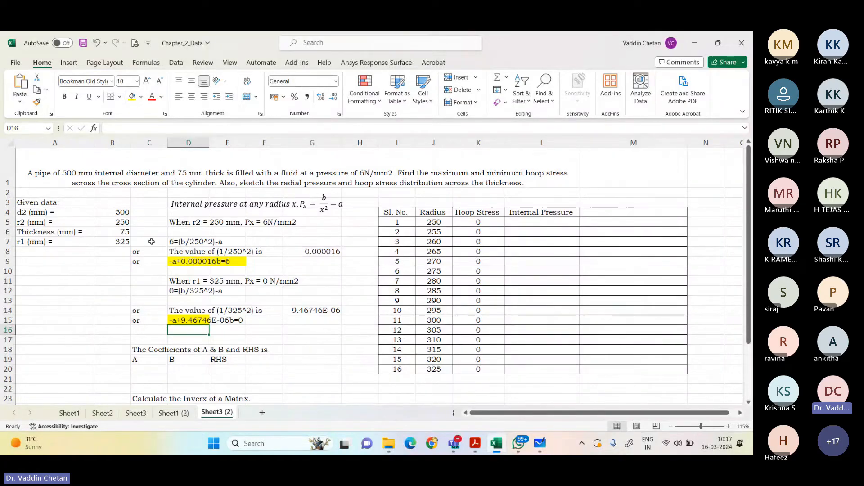
Step: Enter the A coefficients of both highlighted equations as -1 in C20 and -1 in C21
{"action": "scroll", "coordinate": [221, 286], "scroll_direction": "down", "scroll_amount": 1}
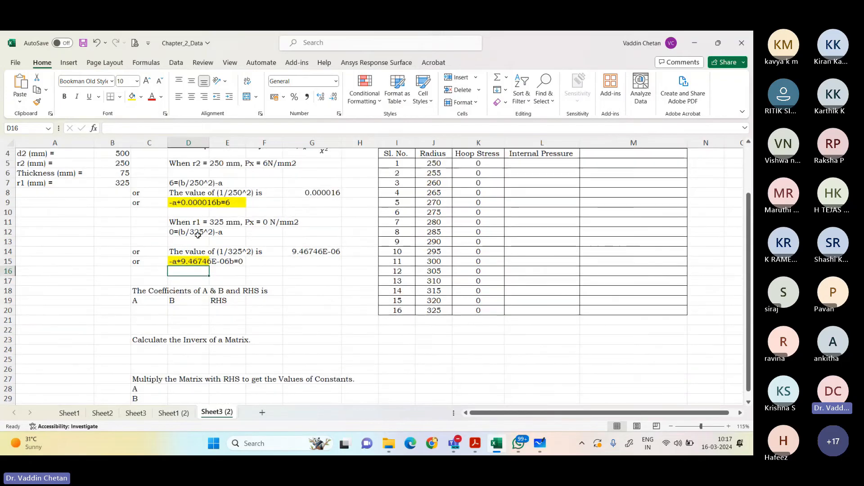
{"action": "left_click", "coordinate": [202, 204]}
{"action": "left_click", "coordinate": [189, 261]}
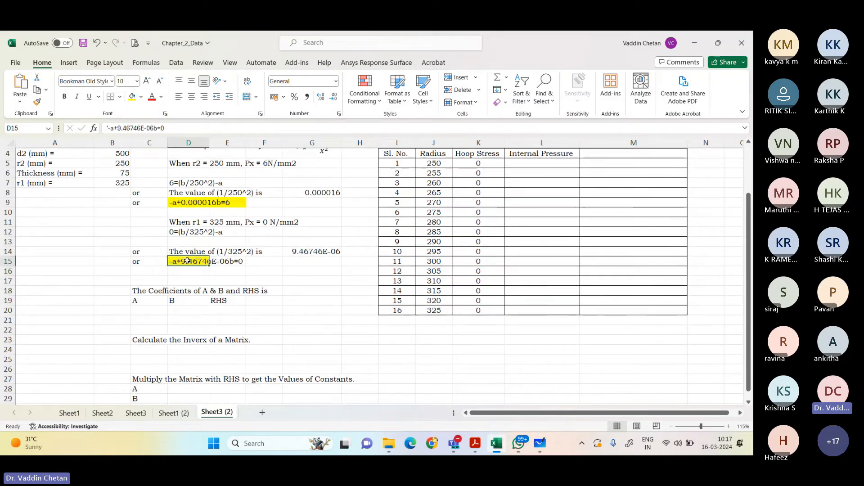
{"action": "left_click", "coordinate": [148, 310]}
{"action": "type", "text": "-1"}
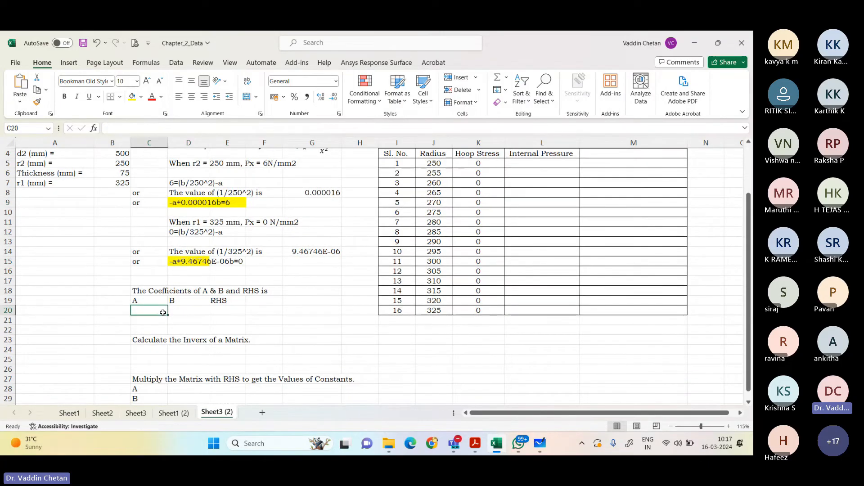
{"action": "key", "text": "Return"}
{"action": "type", "text": "-1"}
{"action": "key", "text": "Return"}
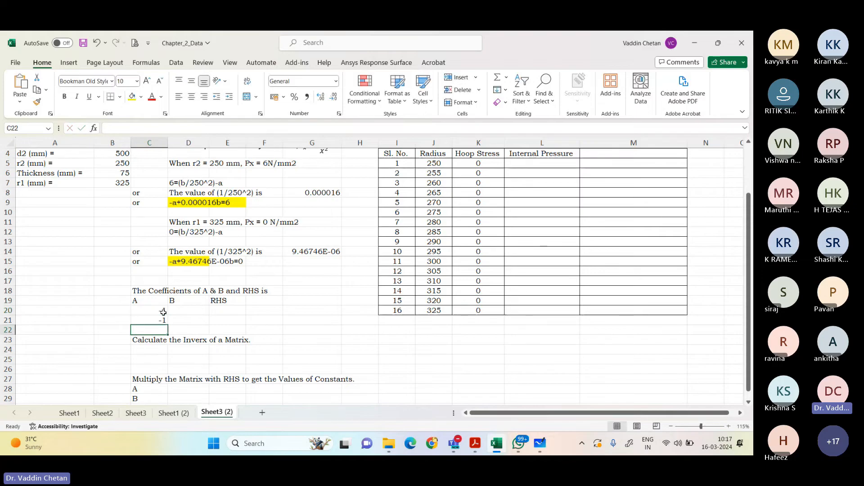
Step: Fill the B coefficients by linking D20 to the 1/250^2 value in G8 and D21 to the 1/325^2 value in G14
{"action": "key", "text": "Up"}
{"action": "key", "text": "Up"}
{"action": "key", "text": "Right"}
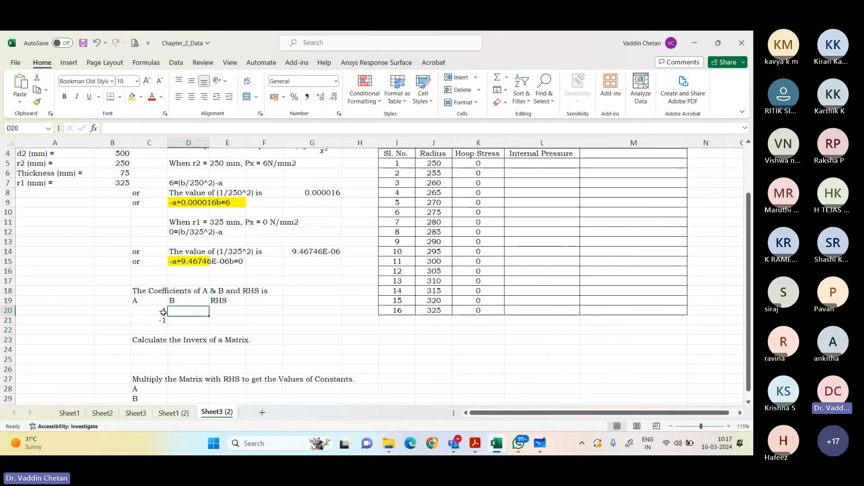
{"action": "type", "text": "="}
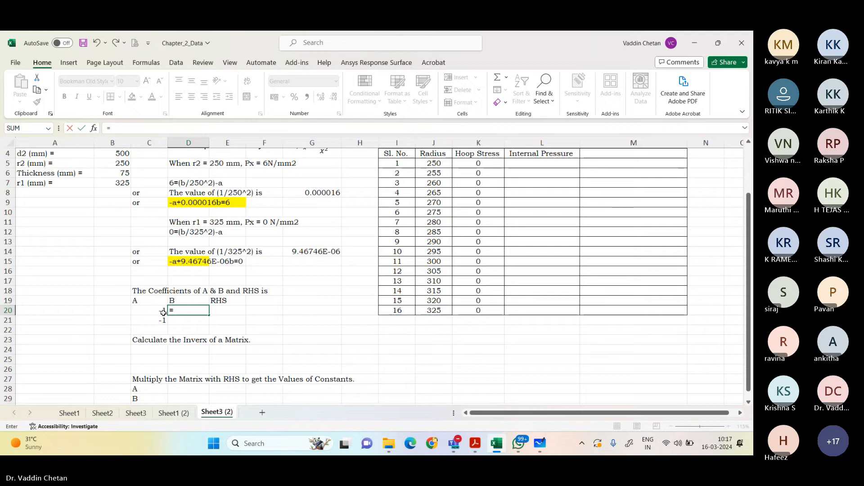
{"action": "left_click", "coordinate": [326, 189]}
{"action": "key", "text": "Return"}
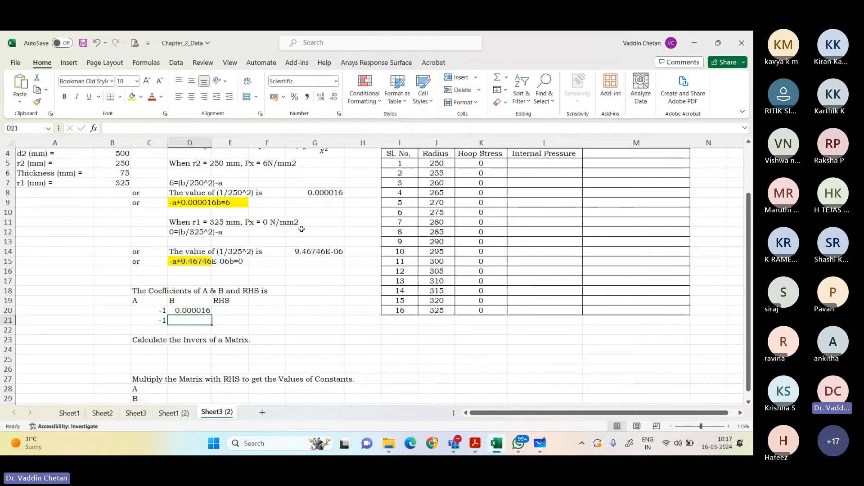
{"action": "type", "text": "="}
{"action": "left_click", "coordinate": [311, 251]}
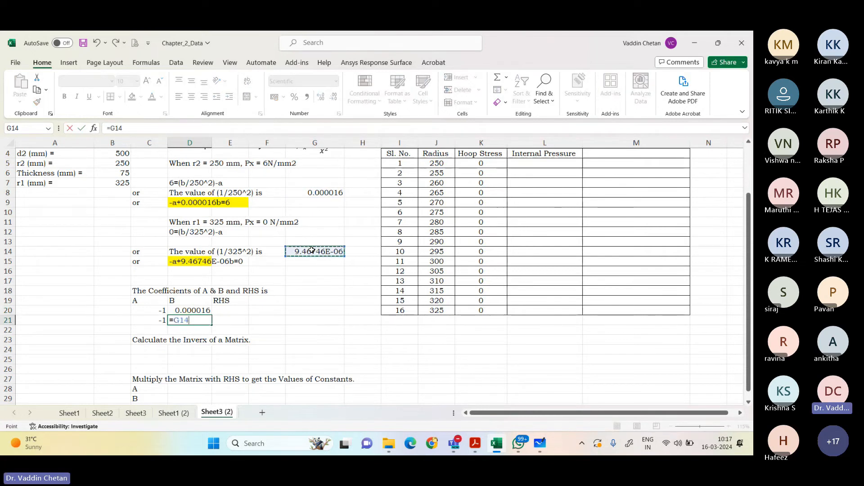
{"action": "key", "text": "Return"}
Step: Enter the RHS values 6 in E20 and 0 in E21
{"action": "left_click", "coordinate": [240, 311]}
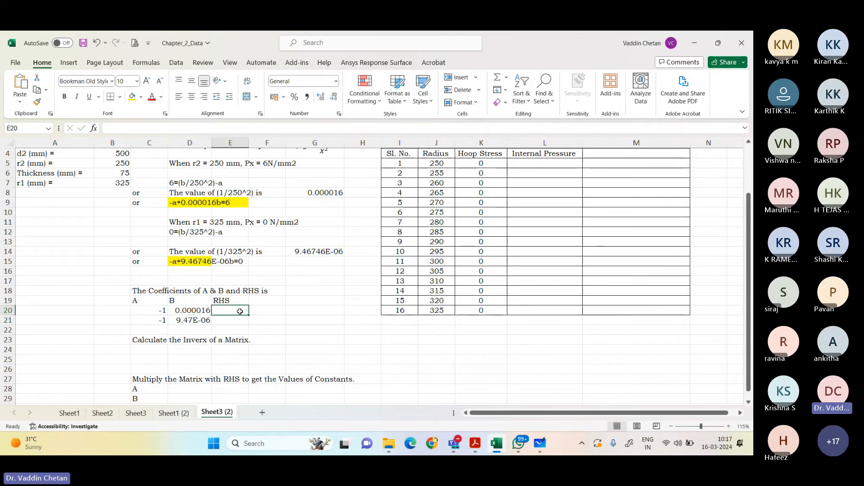
{"action": "type", "text": "6"}
{"action": "key", "text": "Return"}
{"action": "type", "text": "0"}
{"action": "key", "text": "Return"}
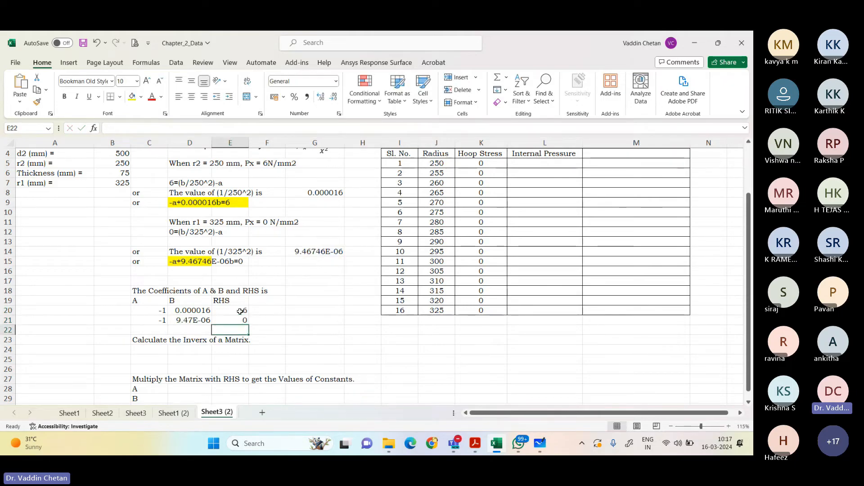
Step: Center the coefficient table C19:E21 both vertically and horizontally
{"action": "left_click_drag", "start_coordinate": [134, 300], "coordinate": [234, 321]}
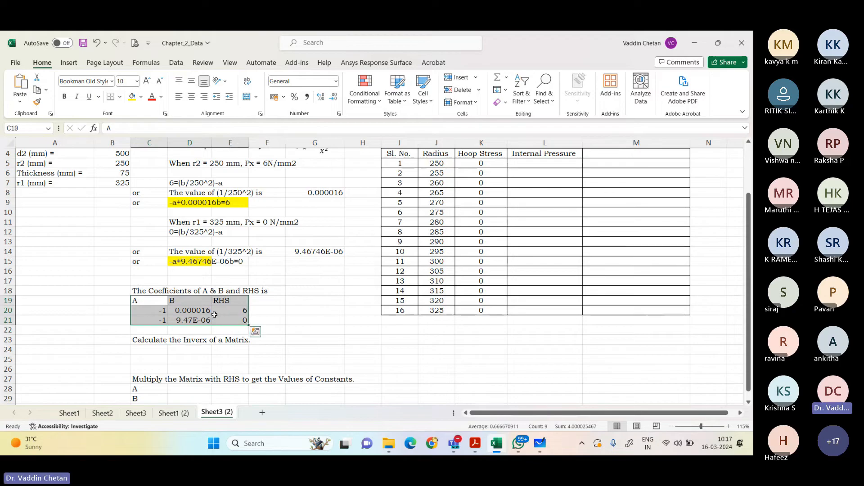
{"action": "left_click", "coordinate": [191, 81]}
{"action": "left_click", "coordinate": [191, 97]}
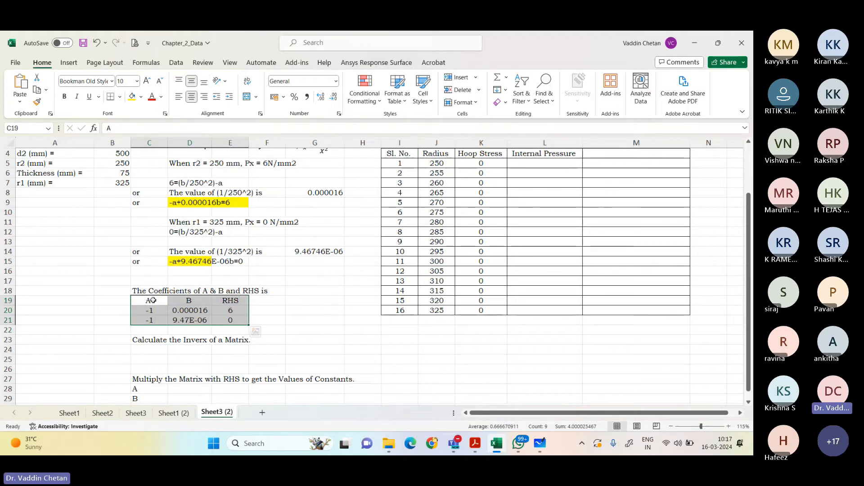
Step: Try a left border on the A coefficient column in C19:C21
{"action": "left_click_drag", "start_coordinate": [153, 300], "coordinate": [149, 320]}
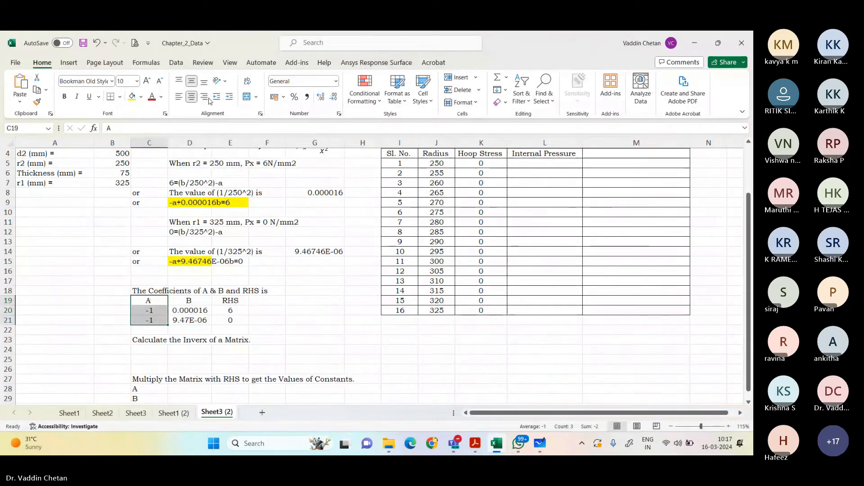
{"action": "left_click", "coordinate": [120, 96]}
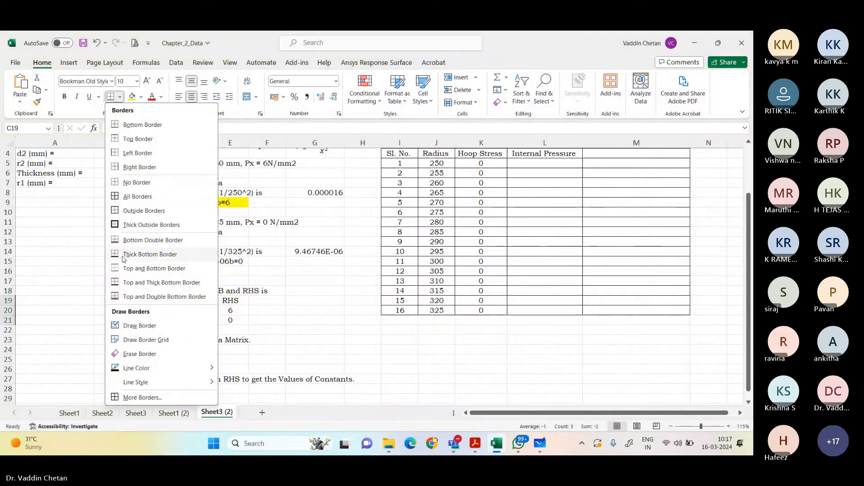
{"action": "left_click", "coordinate": [138, 153]}
{"action": "left_click_drag", "start_coordinate": [189, 300], "coordinate": [189, 320]}
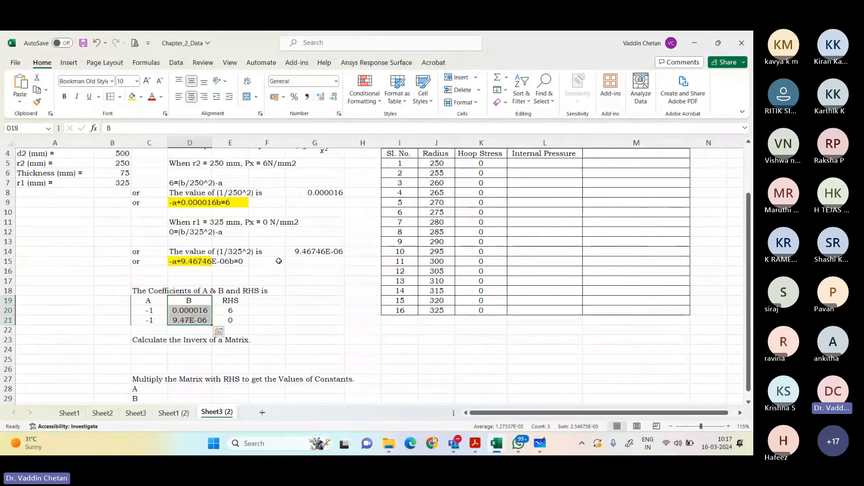
{"action": "left_click", "coordinate": [267, 330]}
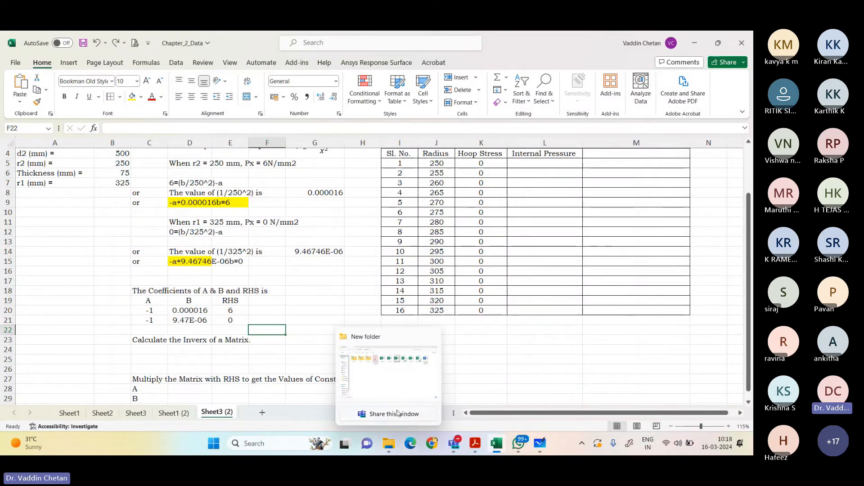
Step: Switch to Microsoft Whiteboard and handwrite the bracketed coefficient matrix with rows -1, 0.000016 and -1, 9.46E-6 below the pipe sketch
{"action": "mouse_move", "coordinate": [508, 444]}
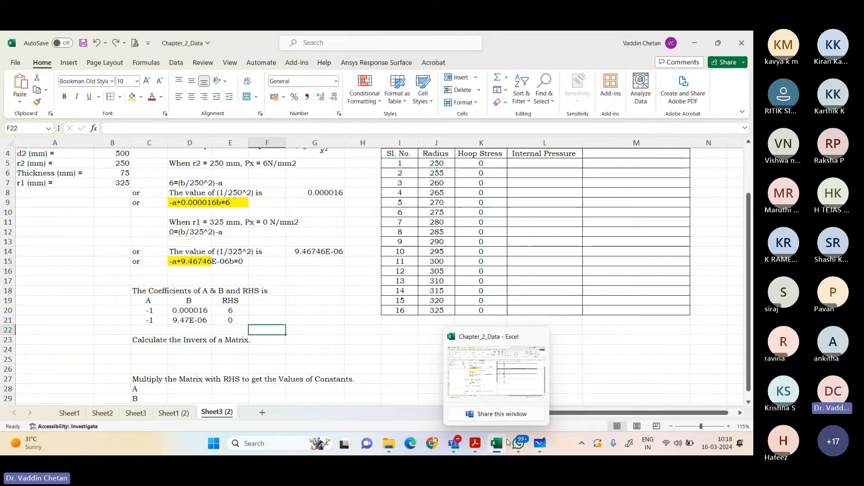
{"action": "left_click", "coordinate": [539, 444]}
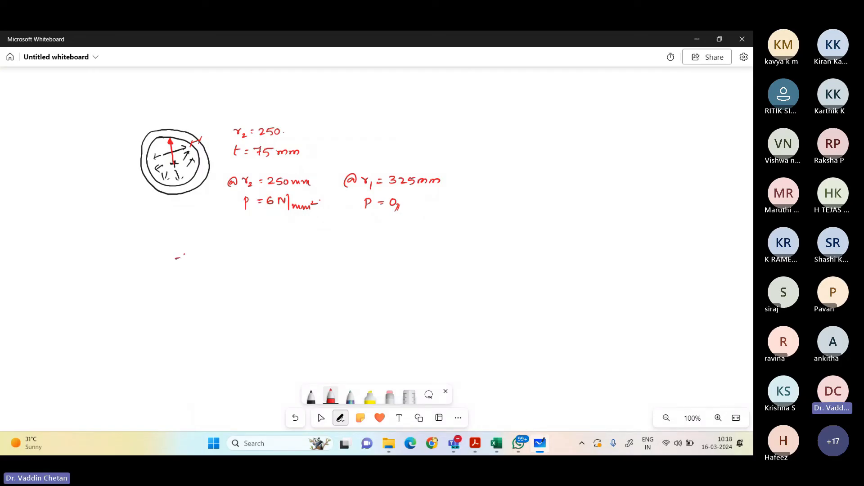
{"action": "key", "text": "super"}
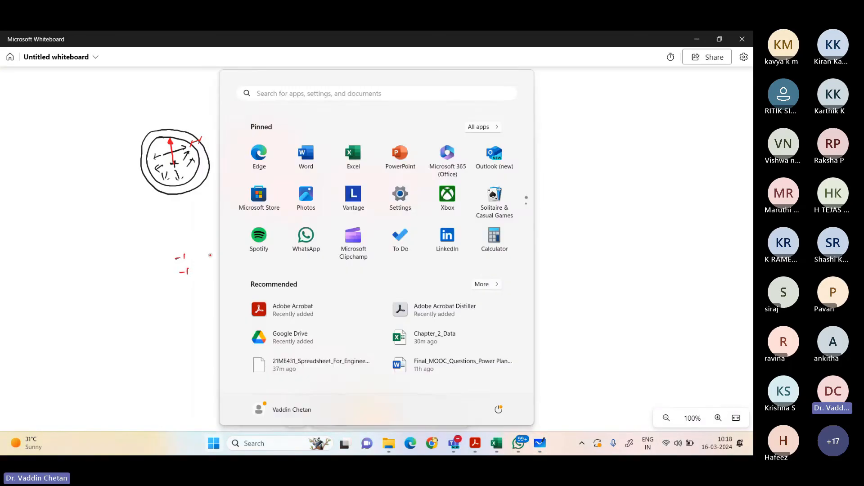
{"action": "key", "text": "super"}
{"action": "key", "text": "alt+Tab"}
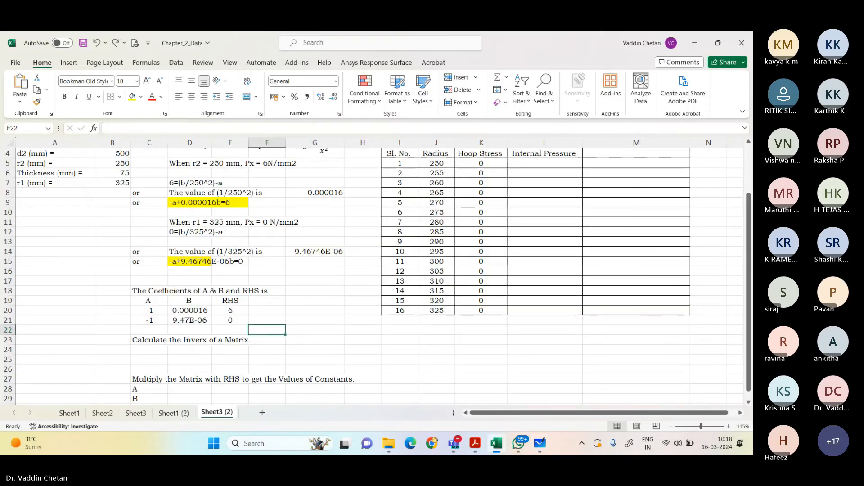
{"action": "key", "text": "alt+Tab"}
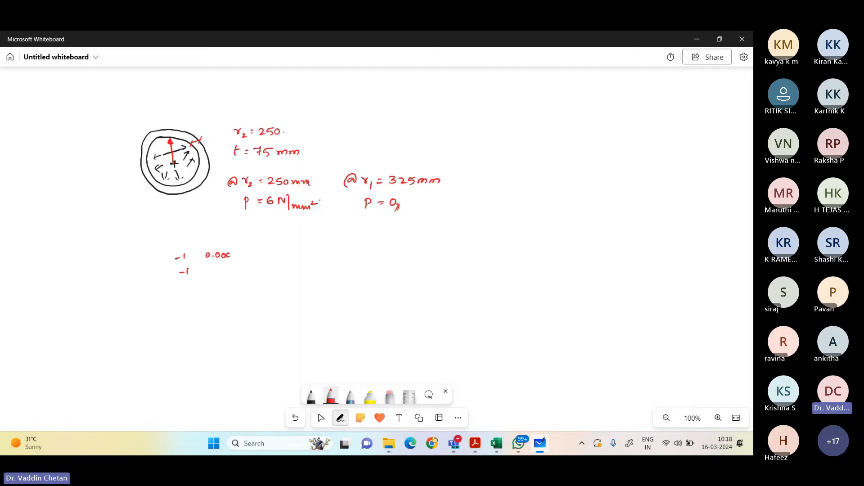
{"action": "key", "text": "alt+Tab"}
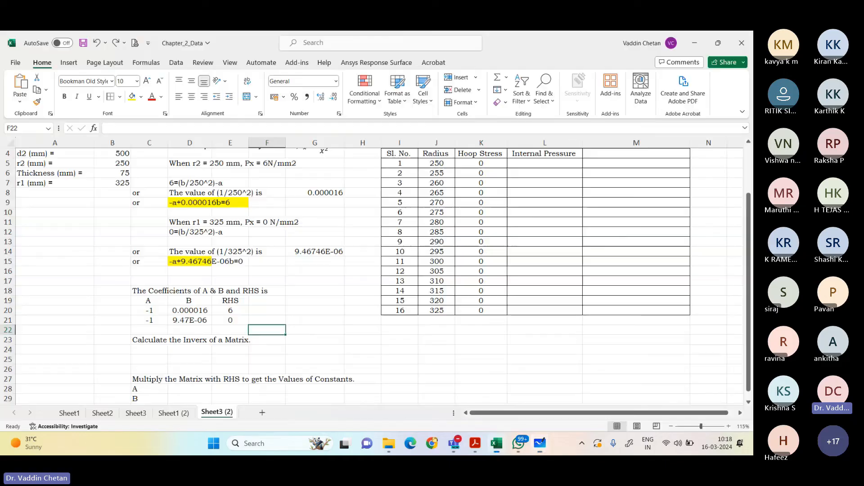
{"action": "key", "text": "alt+Tab"}
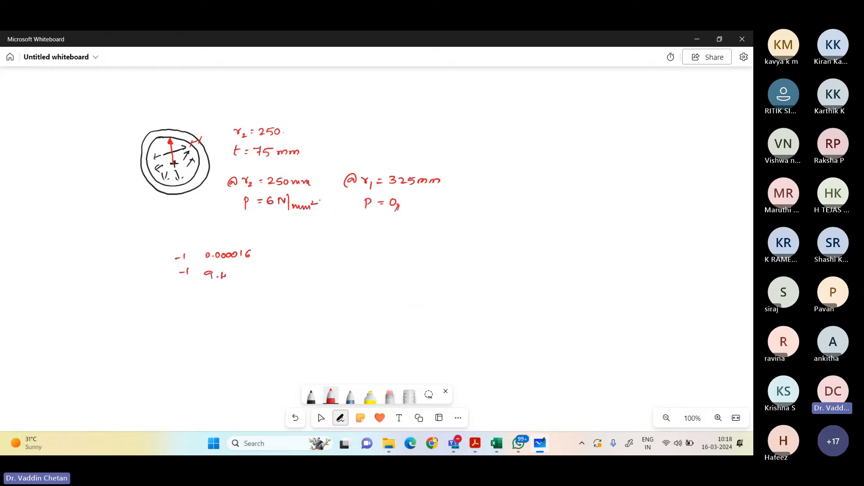
{"action": "left_click_drag", "start_coordinate": [244, 273], "coordinate": [241, 278]}
{"action": "left_click_drag", "start_coordinate": [256, 248], "coordinate": [261, 284]}
{"action": "left_click_drag", "start_coordinate": [174, 247], "coordinate": [186, 286]}
Step: Complete the handwritten matrix equation with the unknown vector a, b equal to the vector 6, 0, and label its parts A, x and B
{"action": "left_click_drag", "start_coordinate": [272, 247], "coordinate": [274, 288]}
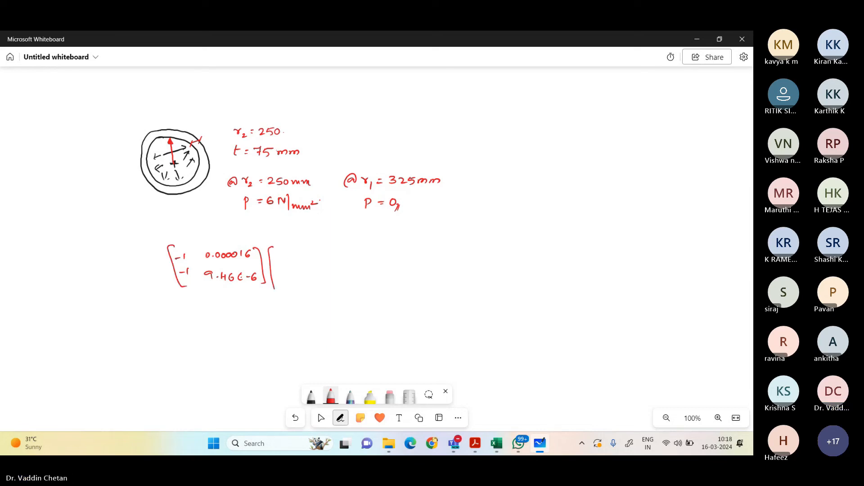
{"action": "mouse_move", "coordinate": [284, 257]}
{"action": "left_mouse_down"}
{"action": "mouse_move", "coordinate": [305, 286]}
{"action": "mouse_move", "coordinate": [320, 265]}
{"action": "left_mouse_up"}
{"action": "mouse_move", "coordinate": [316, 270]}
{"action": "left_mouse_down"}
{"action": "mouse_move", "coordinate": [329, 270]}
{"action": "mouse_move", "coordinate": [337, 283]}
{"action": "left_mouse_up"}
{"action": "mouse_move", "coordinate": [345, 255]}
{"action": "left_mouse_down"}
{"action": "mouse_move", "coordinate": [349, 275]}
{"action": "mouse_move", "coordinate": [366, 268]}
{"action": "mouse_move", "coordinate": [363, 284]}
{"action": "left_mouse_up"}
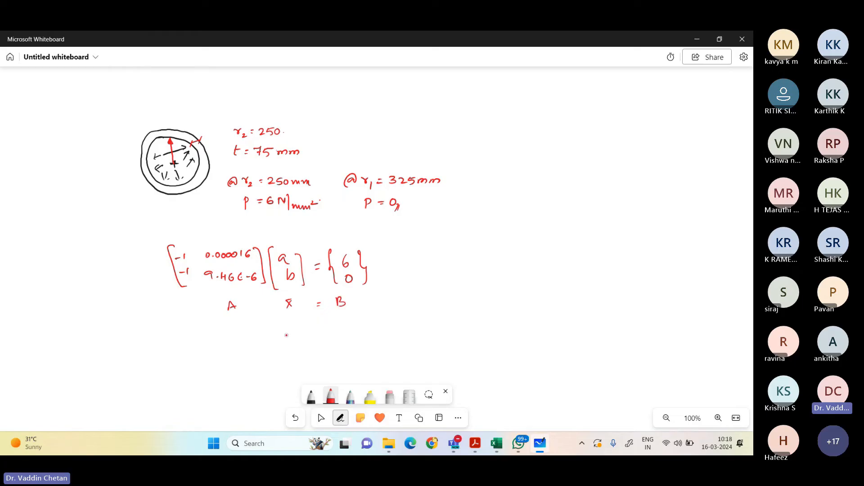
Step: Write the solution x = B/A, rewritten as A^-1 B, below the labelled matrix equation
{"action": "left_click_drag", "start_coordinate": [285, 334], "coordinate": [291, 340]}
{"action": "left_click_drag", "start_coordinate": [326, 343], "coordinate": [333, 343]}
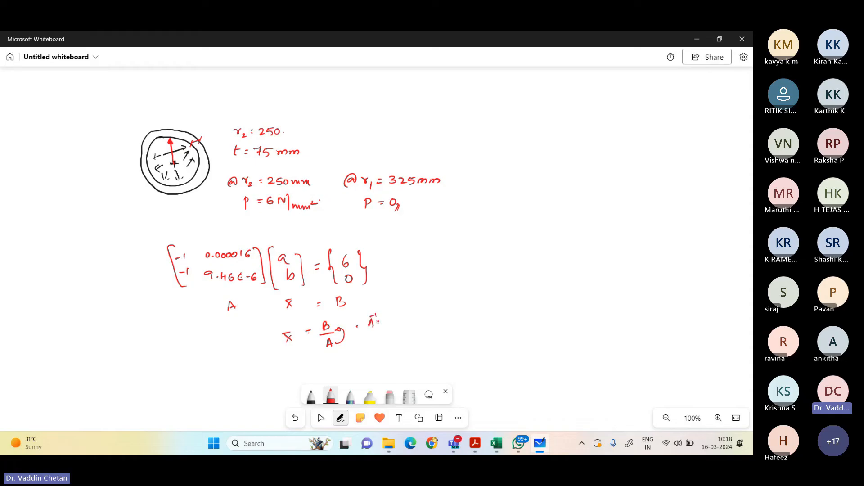
{"action": "left_click_drag", "start_coordinate": [374, 331], "coordinate": [383, 331]}
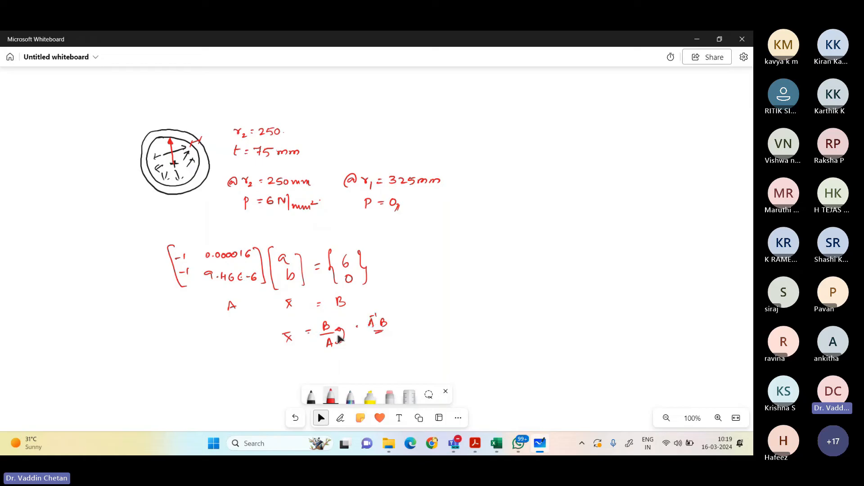
{"action": "left_click", "coordinate": [235, 281]}
{"action": "left_click", "coordinate": [266, 298]}
Step: Switch back to Excel and correct the misspelled heading in C23 to "Calculate the Inverse of a Matrix."
{"action": "key", "text": "alt+Tab"}
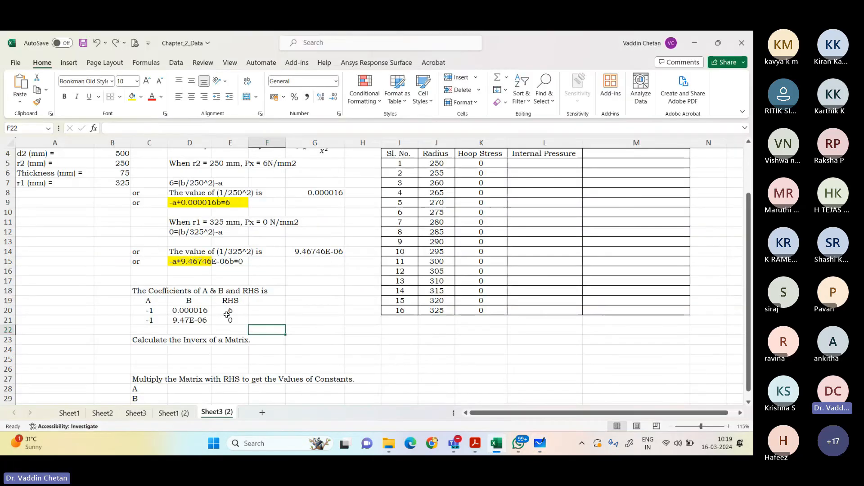
{"action": "scroll", "coordinate": [179, 305], "scroll_direction": "down", "scroll_amount": 3}
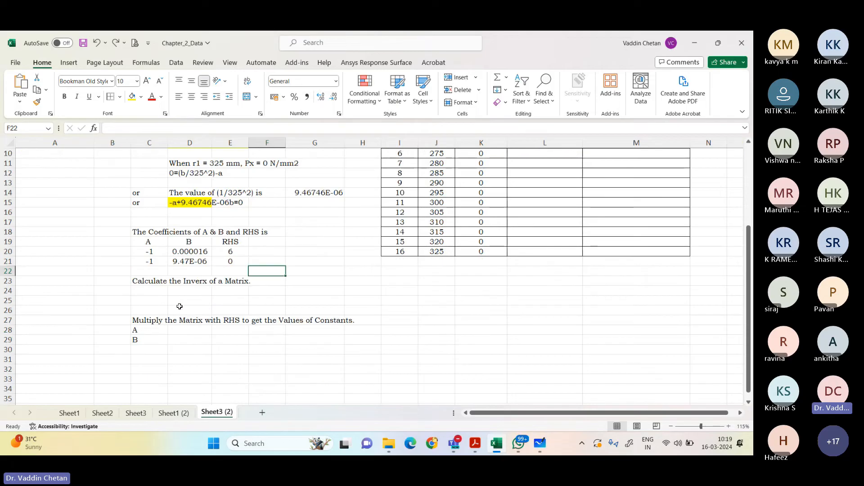
{"action": "left_click", "coordinate": [158, 292]}
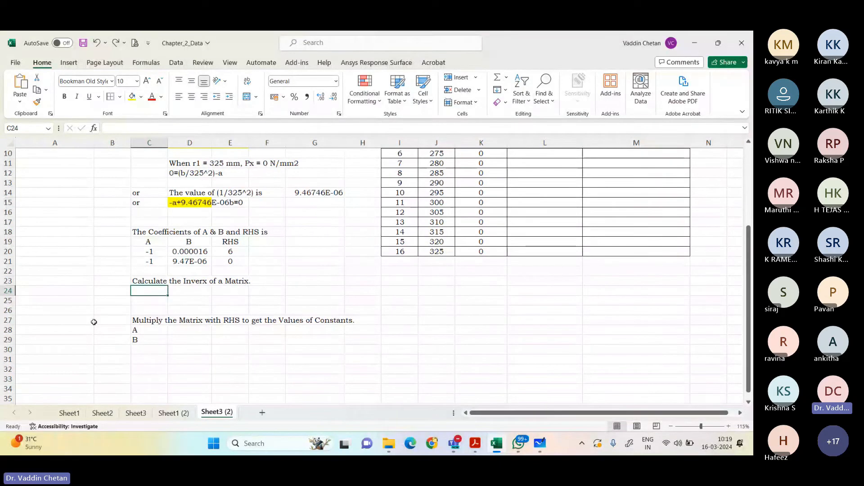
{"action": "key", "text": "Up"}
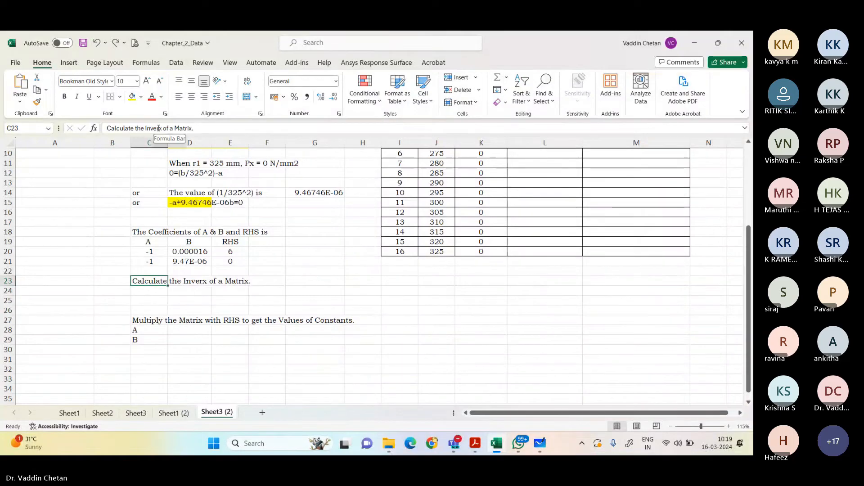
{"action": "left_click", "coordinate": [158, 128]}
{"action": "key", "text": "BackSpace"}
{"action": "key", "text": "BackSpace"}
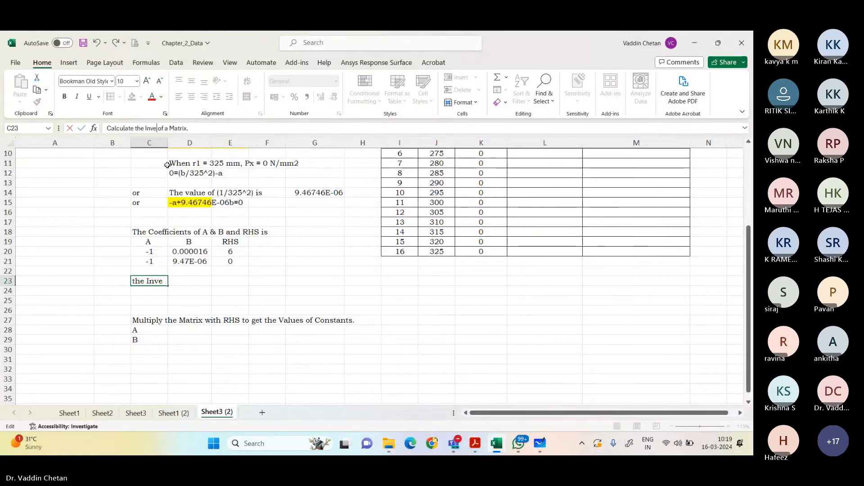
{"action": "type", "text": "rse"}
{"action": "key", "text": "Return"}
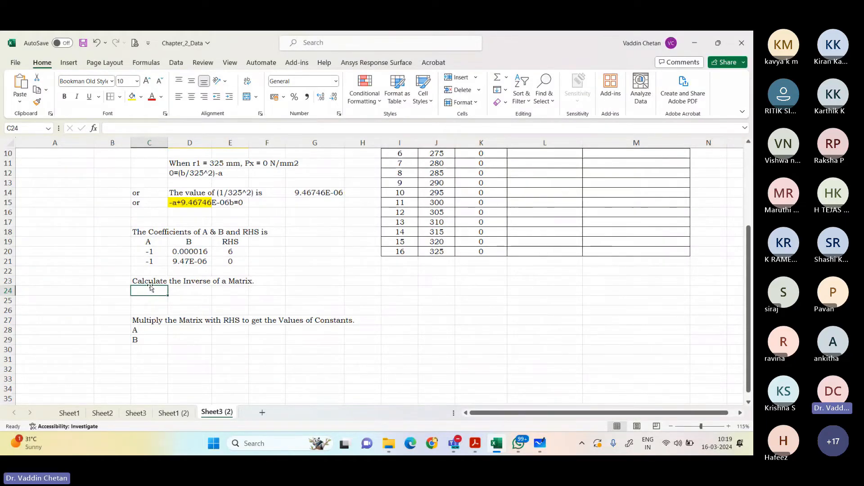
Step: Calculate the inverse of the coefficient matrix in C24:D25 with the array formula =MINVERSE(C20:D21)
{"action": "left_click_drag", "start_coordinate": [151, 291], "coordinate": [174, 308]}
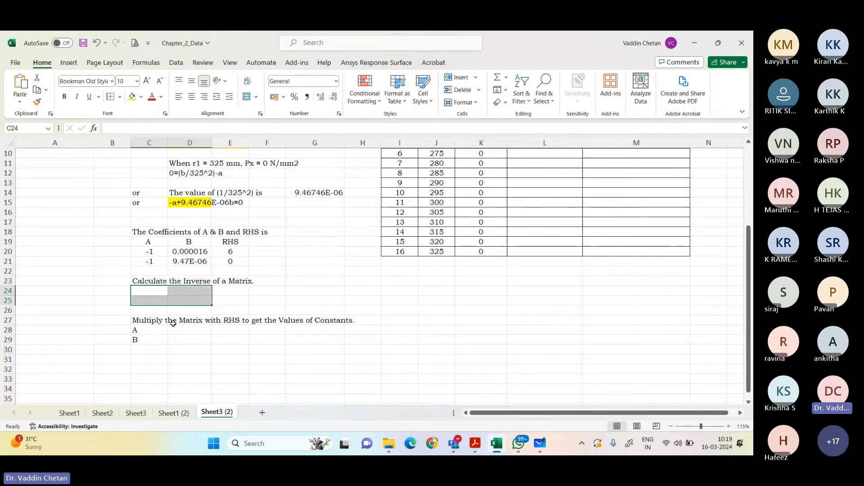
{"action": "left_click", "coordinate": [150, 252]}
{"action": "left_click_drag", "start_coordinate": [150, 252], "coordinate": [177, 264]}
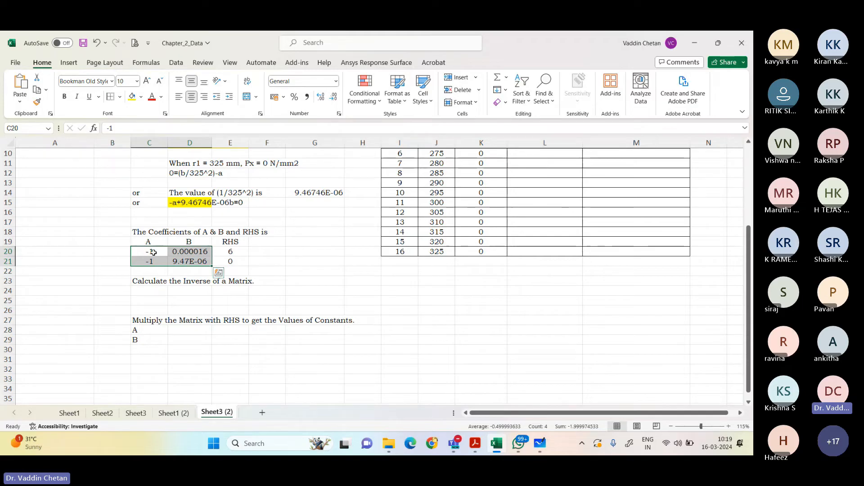
{"action": "left_click", "coordinate": [158, 292]}
{"action": "left_click_drag", "start_coordinate": [167, 292], "coordinate": [194, 301]}
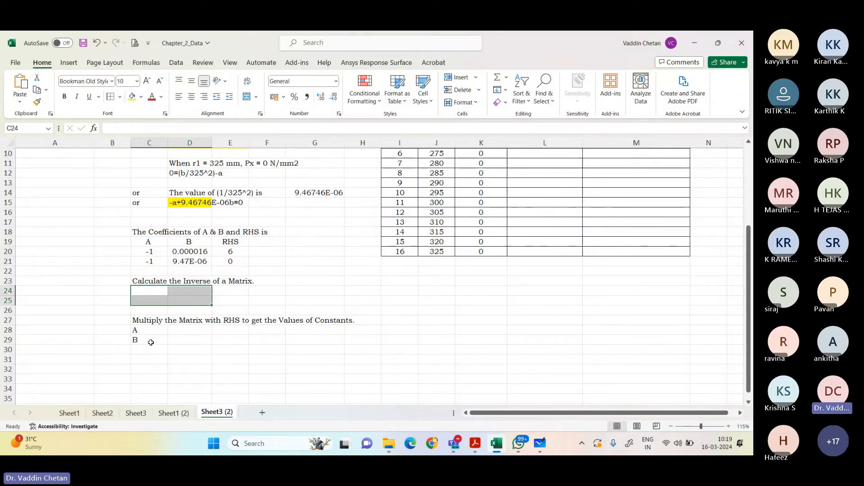
{"action": "key", "text": "F2"}
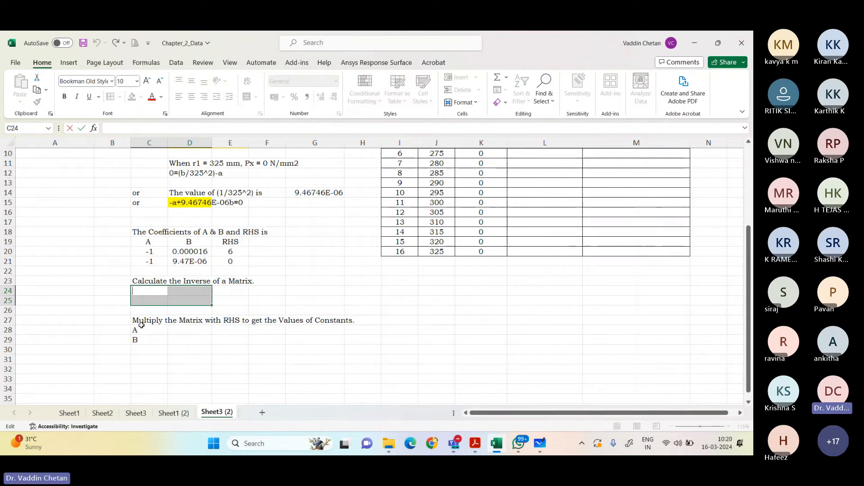
{"action": "type", "text": "="}
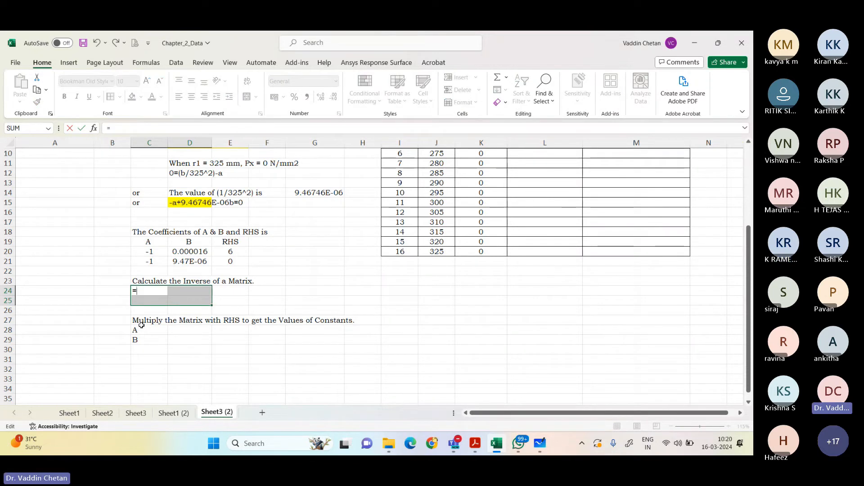
{"action": "type", "text": "minvv"}
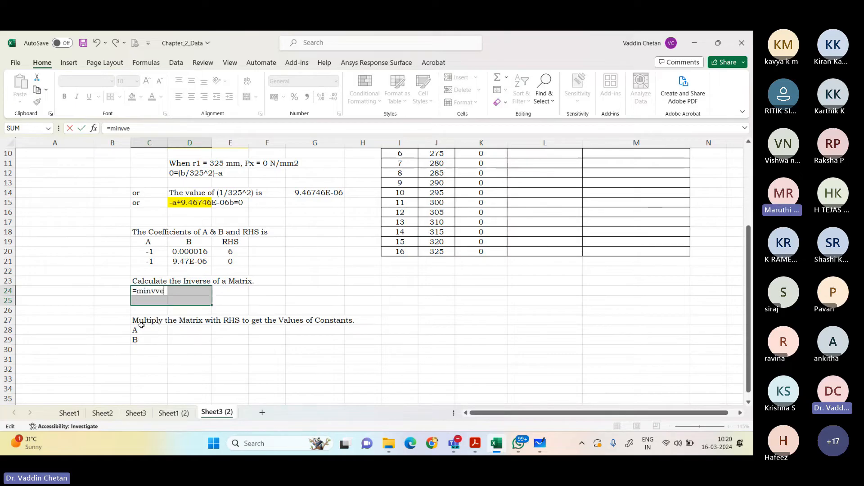
{"action": "key", "text": "BackSpace"}
{"action": "type", "text": "erse"}
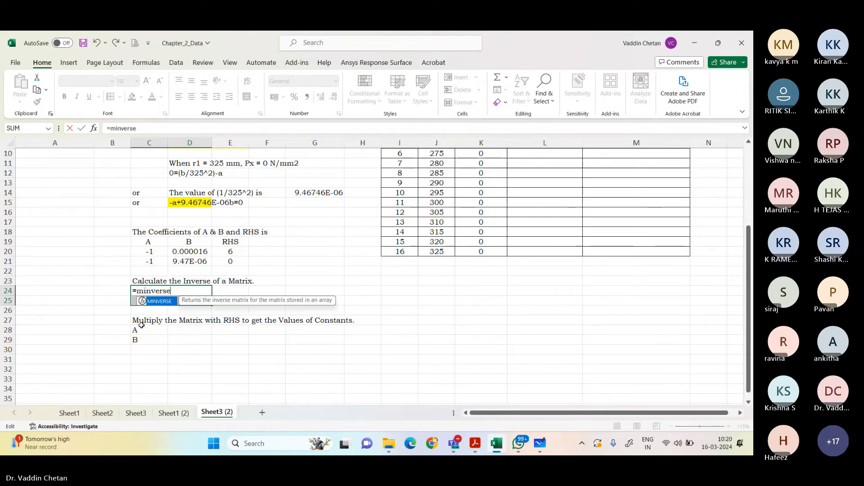
{"action": "double_click", "coordinate": [176, 301]}
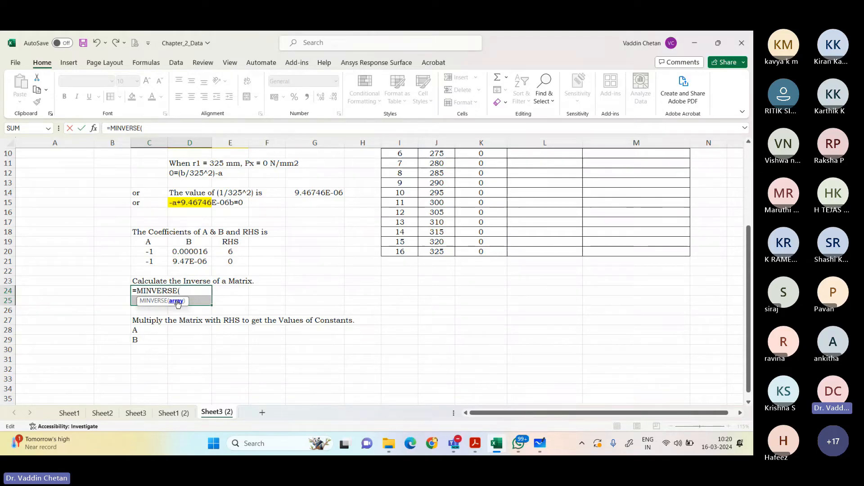
{"action": "left_click_drag", "start_coordinate": [150, 252], "coordinate": [171, 260]}
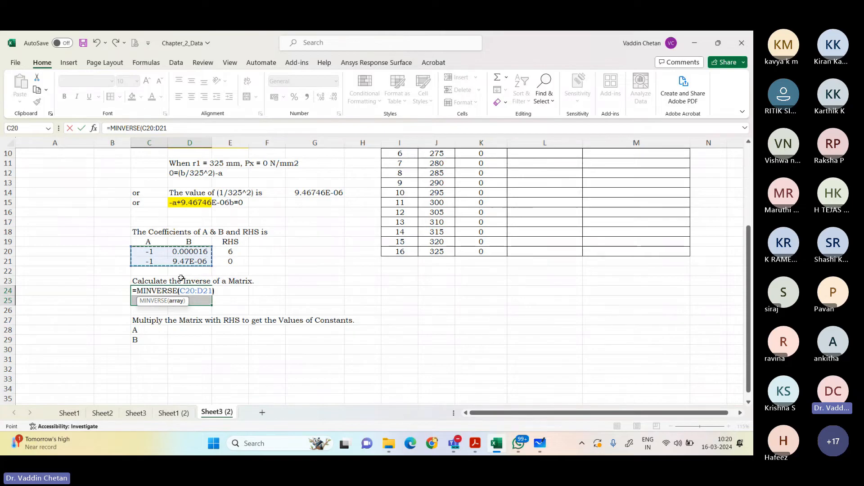
{"action": "type", "text": ")"}
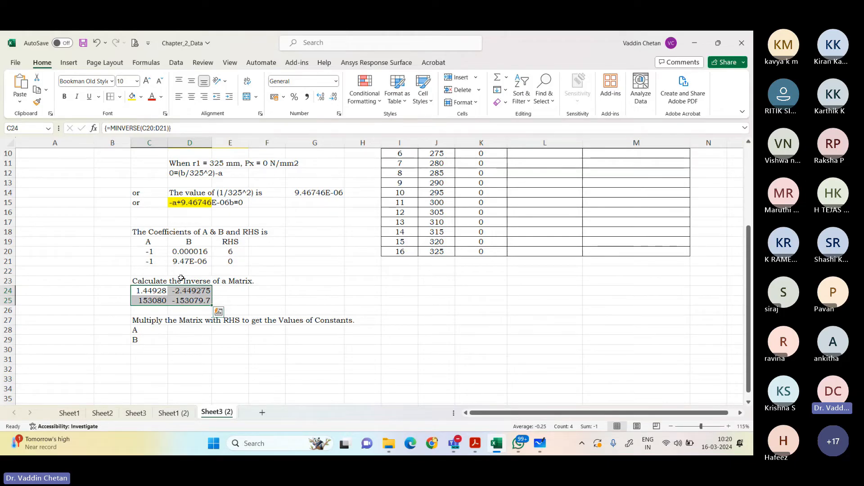
Step: Calculate constants A and B in D28:D29 by multiplying the inverse with the RHS, using the array formula =MMULT(C24:D25,E20:E21)
{"action": "left_click", "coordinate": [150, 320]}
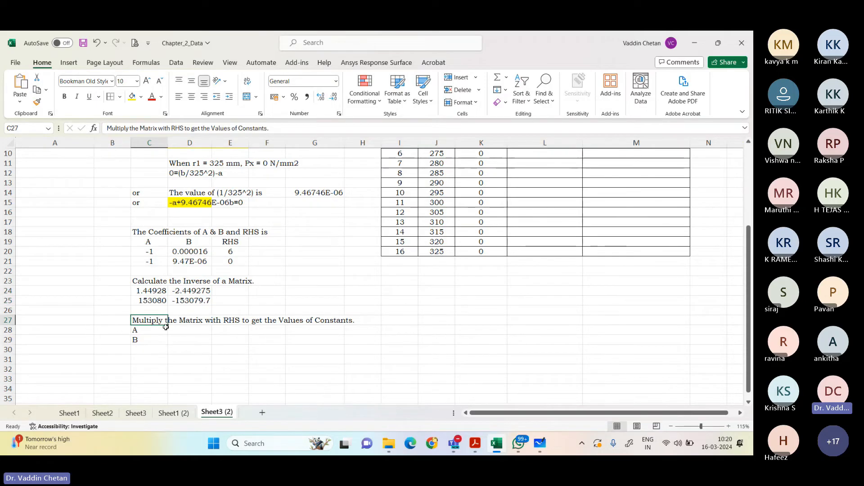
{"action": "left_click_drag", "start_coordinate": [152, 290], "coordinate": [174, 302]}
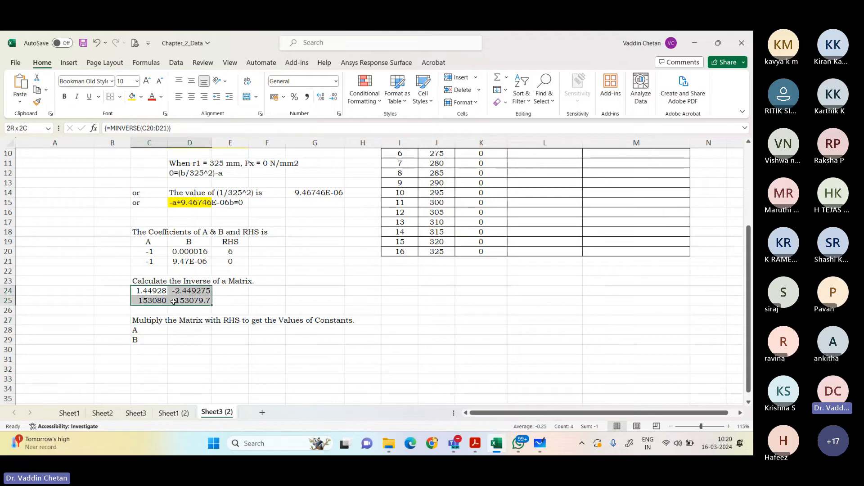
{"action": "left_click_drag", "start_coordinate": [241, 251], "coordinate": [241, 264]}
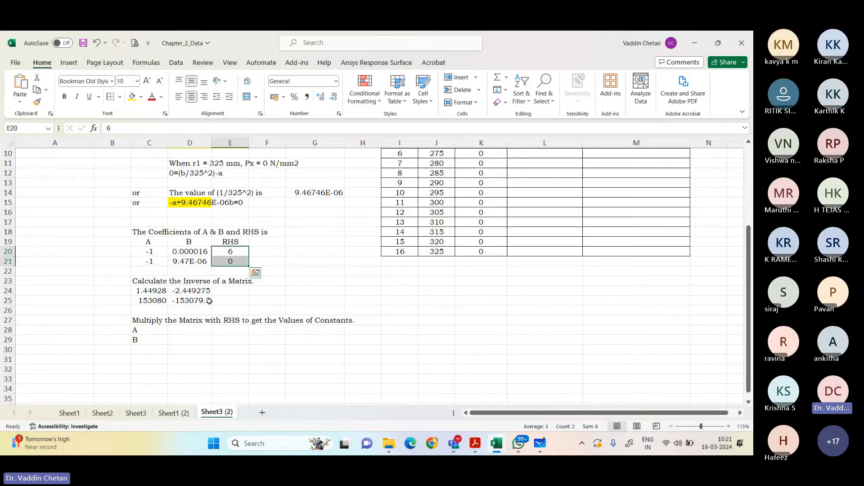
{"action": "left_click_drag", "start_coordinate": [189, 330], "coordinate": [189, 340]}
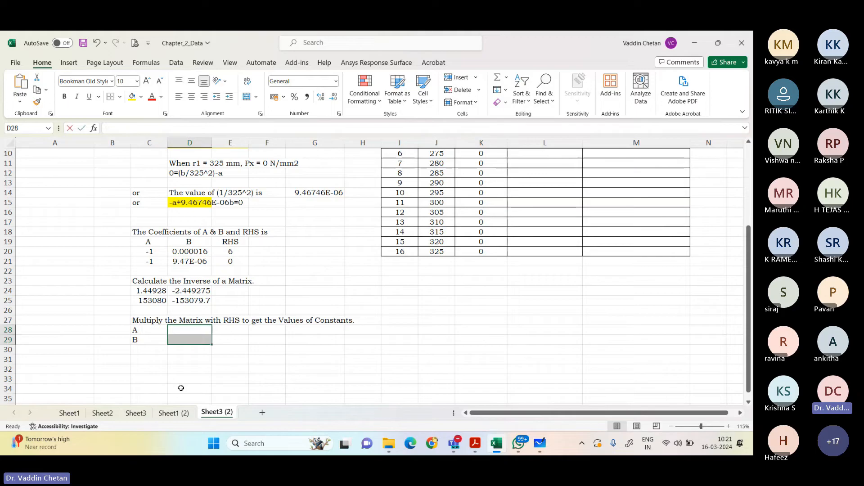
{"action": "key", "text": "F2"}
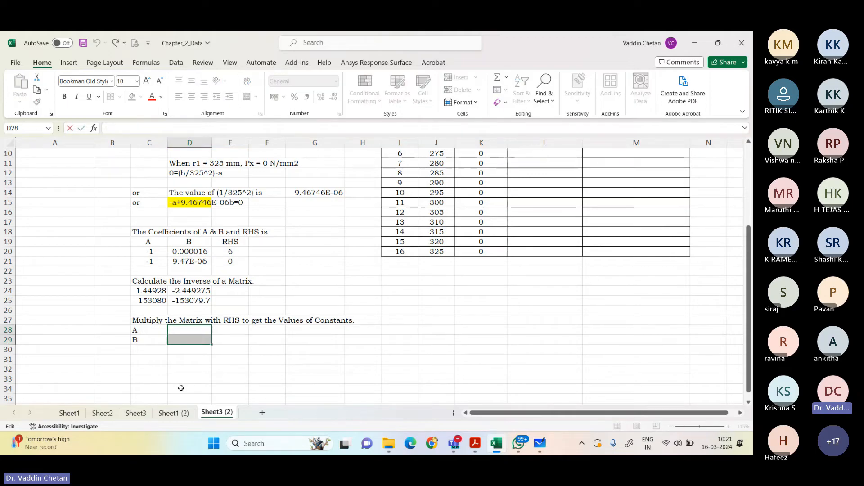
{"action": "type", "text": "="}
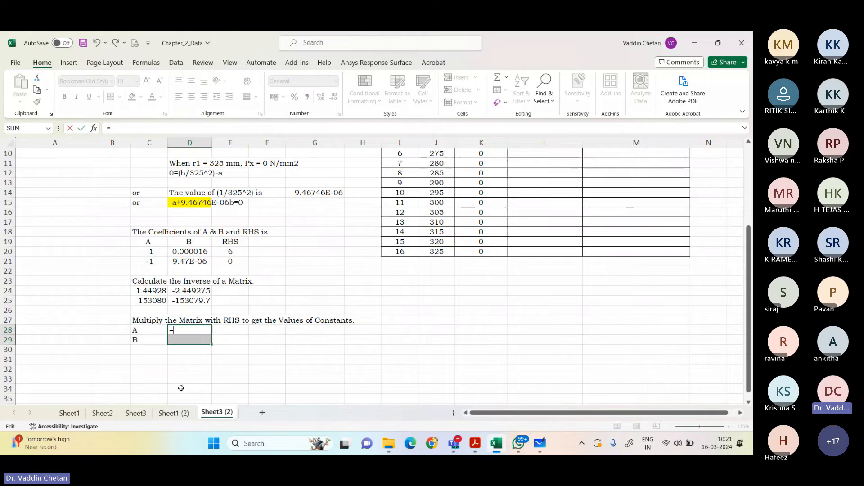
{"action": "type", "text": "mmul"}
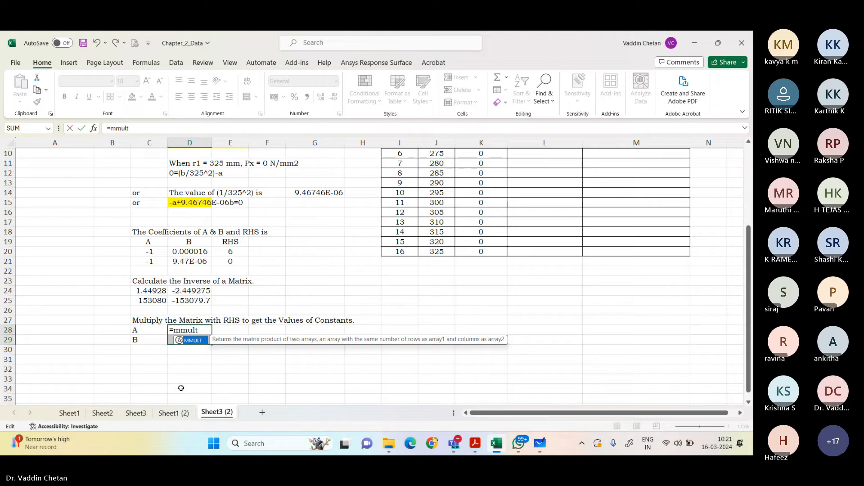
{"action": "type", "text": "t"}
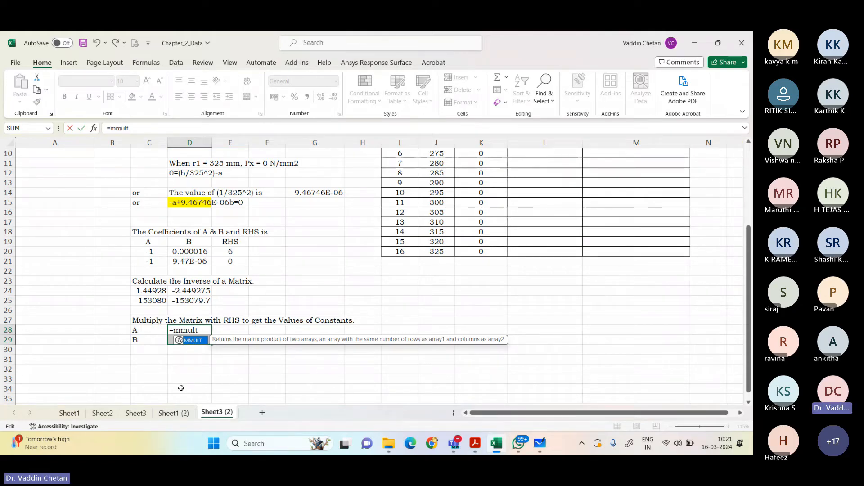
{"action": "key", "text": "Tab"}
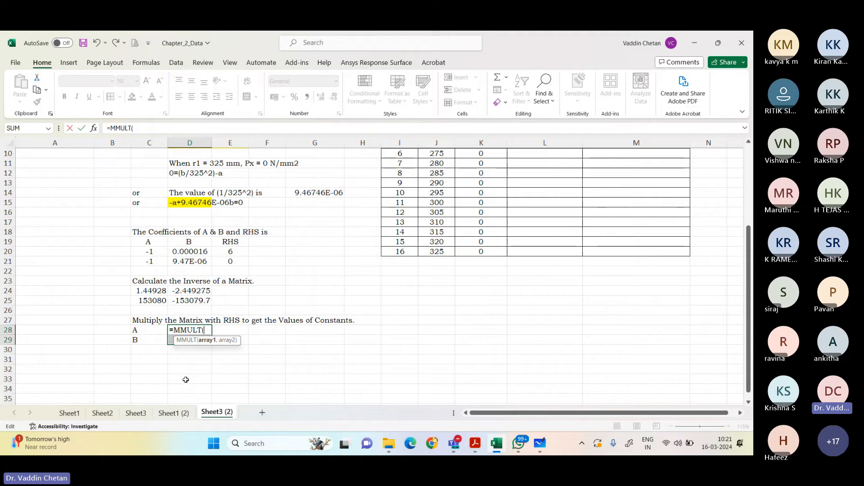
{"action": "left_click_drag", "start_coordinate": [153, 291], "coordinate": [194, 301]}
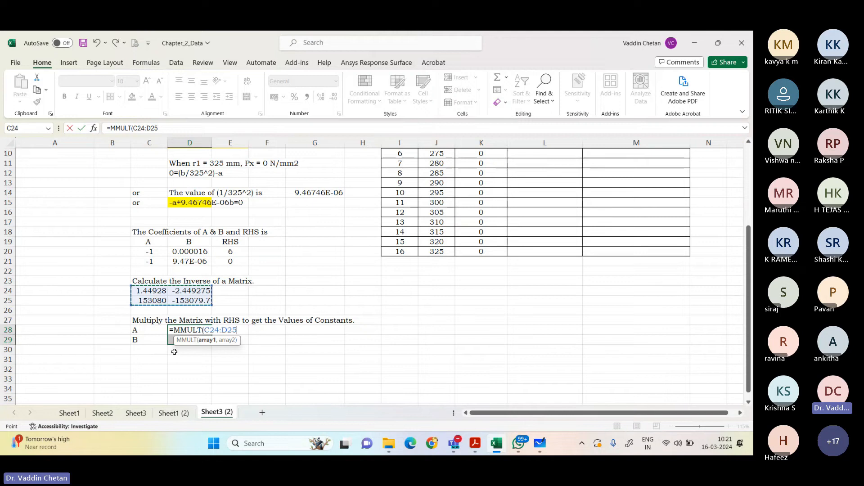
{"action": "type", "text": ","}
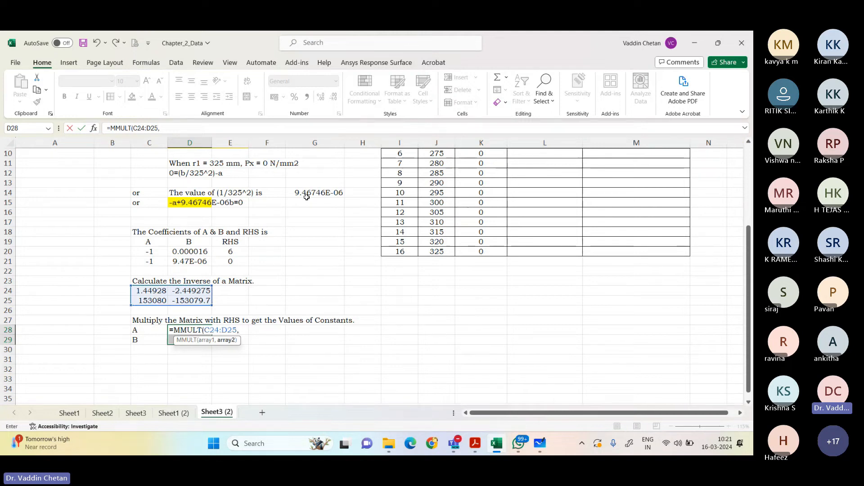
{"action": "left_click_drag", "start_coordinate": [231, 250], "coordinate": [231, 261]}
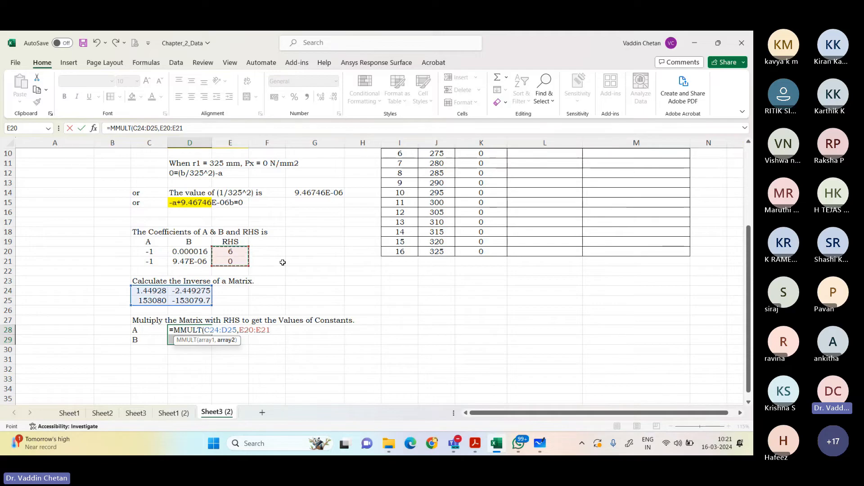
{"action": "type", "text": ")"}
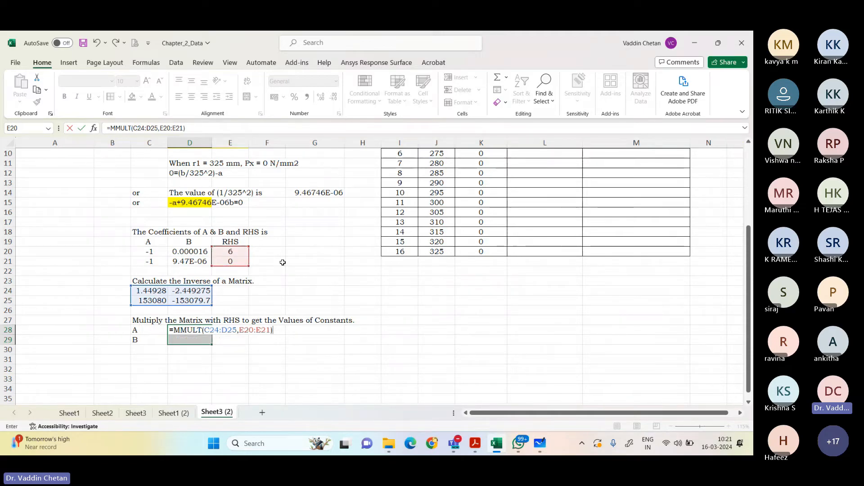
{"action": "key", "text": "ctrl+shift+Return"}
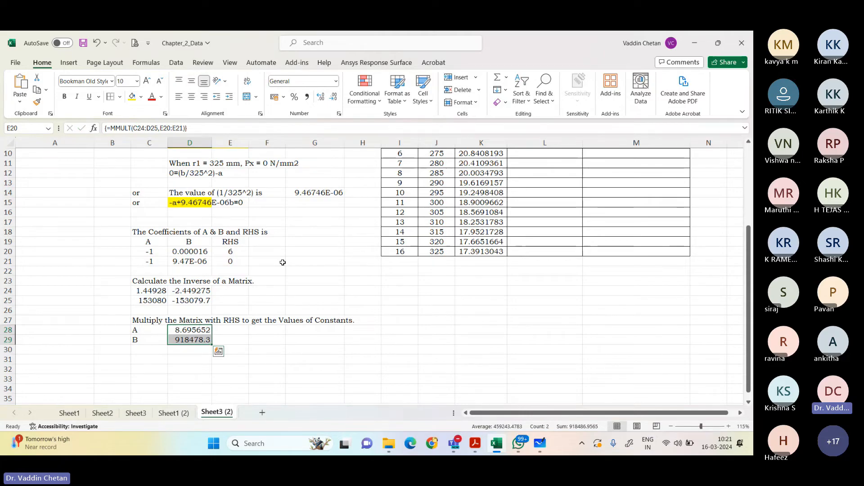
Step: Clear the Hoop Stress formulas in K5:K20 of the results table
{"action": "scroll", "coordinate": [283, 262], "scroll_direction": "up", "scroll_amount": 3}
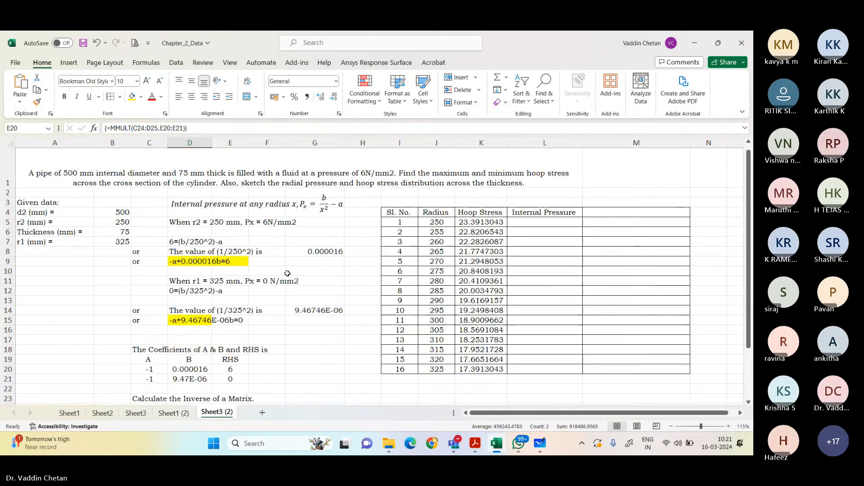
{"action": "left_click_drag", "start_coordinate": [489, 221], "coordinate": [484, 366]}
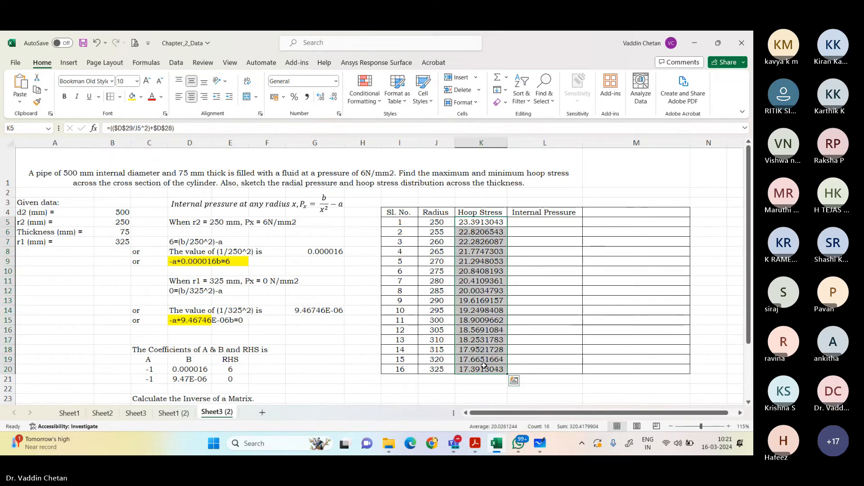
{"action": "key", "text": "Delete"}
{"action": "scroll", "coordinate": [425, 338], "scroll_direction": "down", "scroll_amount": 1}
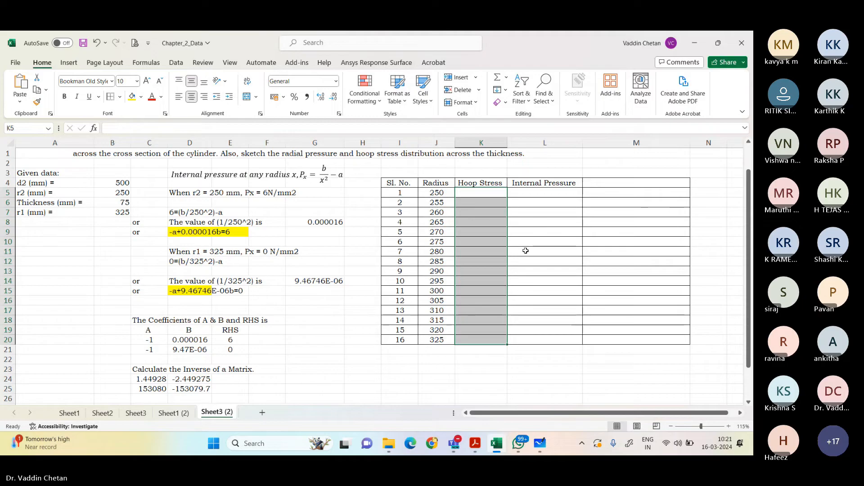
{"action": "key", "text": "ctrl+z"}
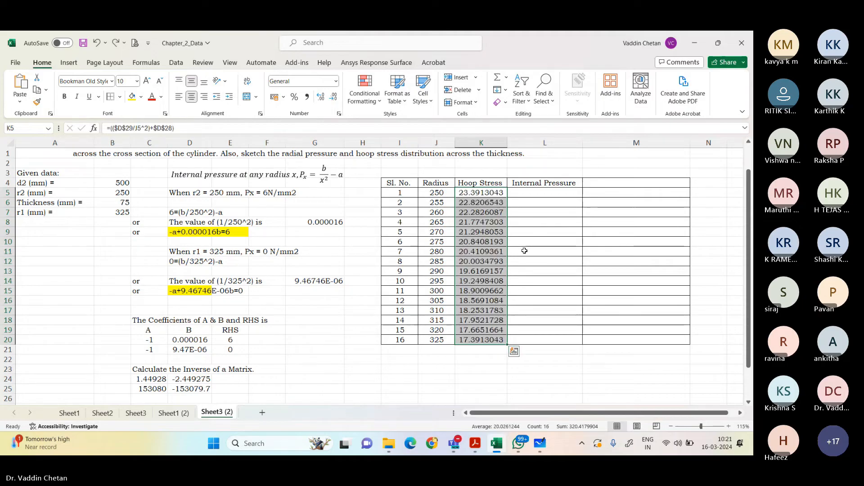
{"action": "key", "text": "Delete"}
Step: Centre the constants block C28:D29 horizontally and vertically and apply borders to all its cells
{"action": "scroll", "coordinate": [121, 331], "scroll_direction": "down", "scroll_amount": 5}
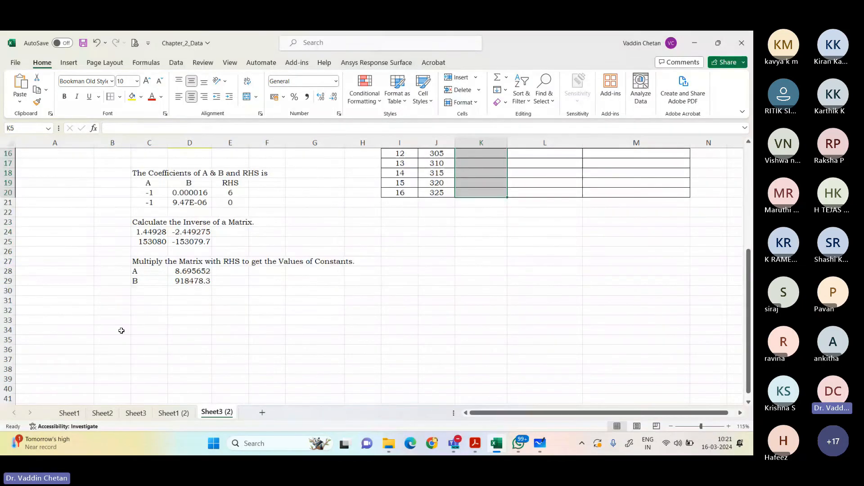
{"action": "left_click", "coordinate": [193, 281]}
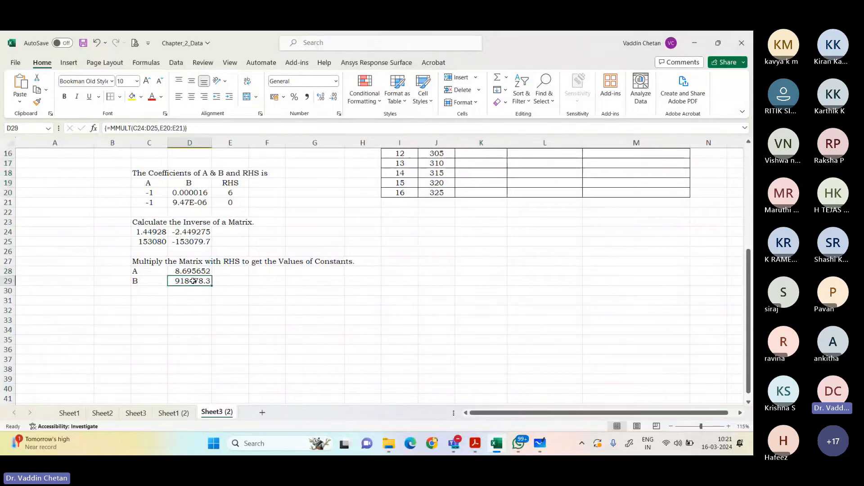
{"action": "left_click_drag", "start_coordinate": [149, 271], "coordinate": [189, 281]}
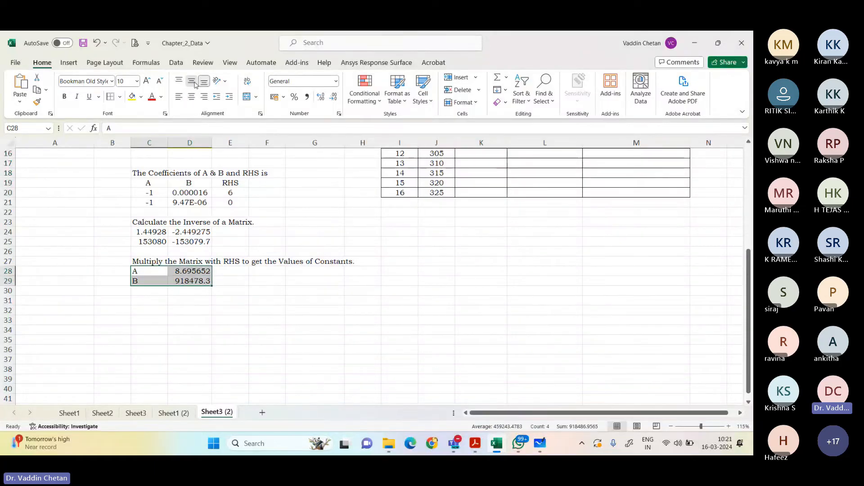
{"action": "left_click", "coordinate": [191, 81]}
{"action": "left_click", "coordinate": [192, 97]}
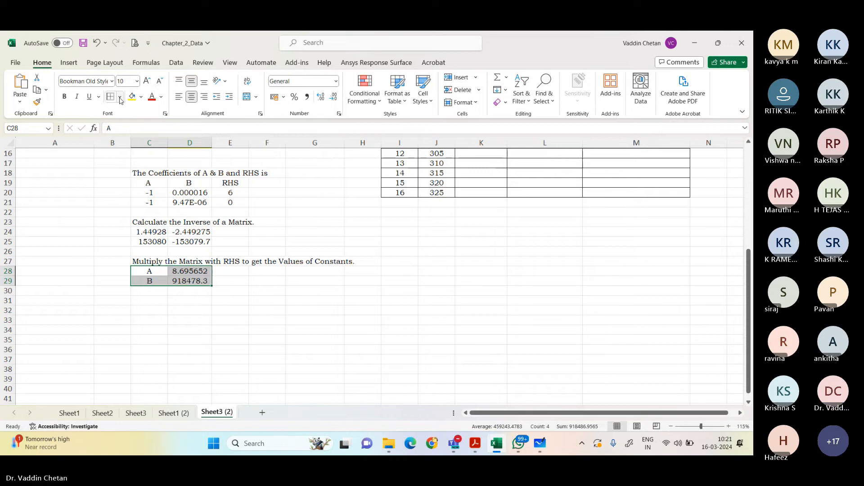
{"action": "left_click", "coordinate": [121, 97]}
{"action": "left_click", "coordinate": [144, 195]}
{"action": "left_click", "coordinate": [199, 321]}
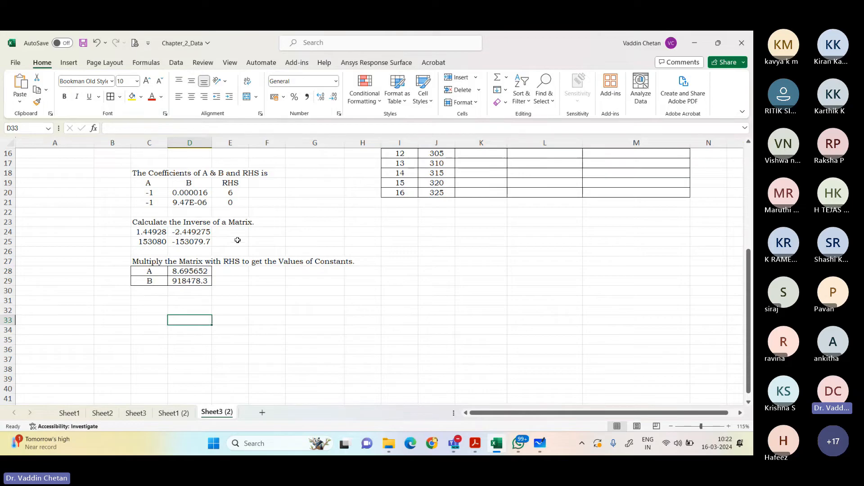
Step: Examine the radii r2 and r1 in the given data at the start of the sheet
{"action": "scroll", "coordinate": [237, 241], "scroll_direction": "up", "scroll_amount": 3}
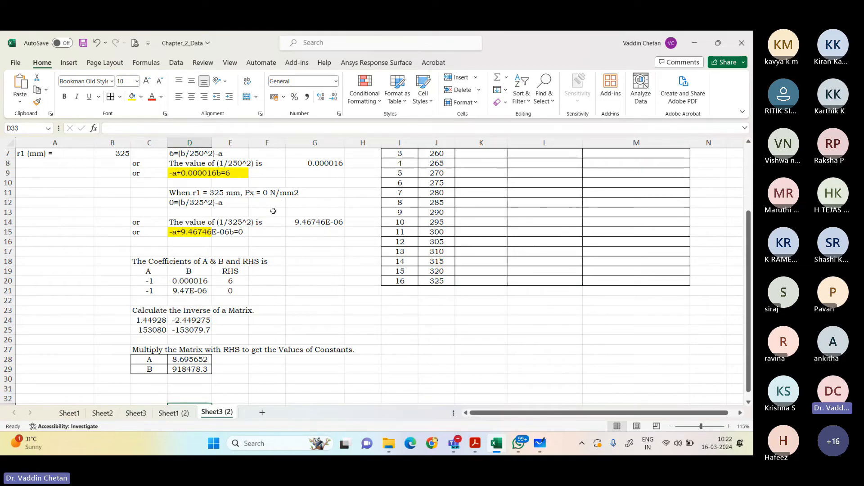
{"action": "scroll", "coordinate": [263, 221], "scroll_direction": "up", "scroll_amount": 2}
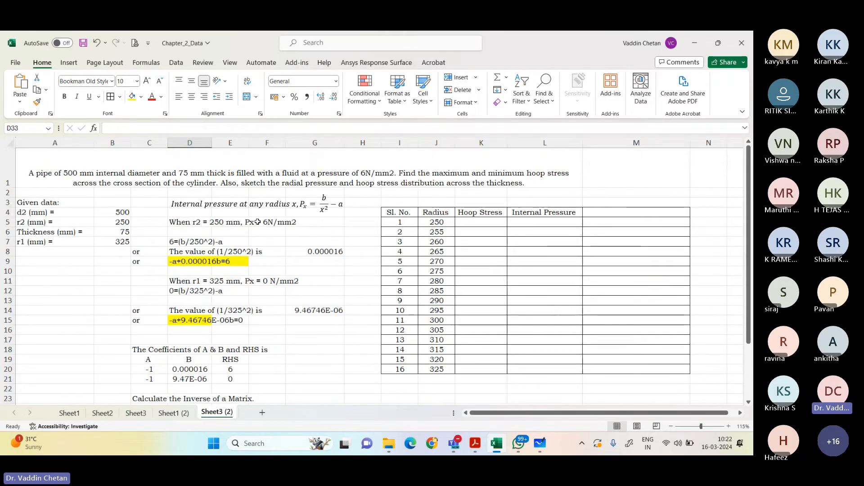
{"action": "left_click", "coordinate": [118, 221]}
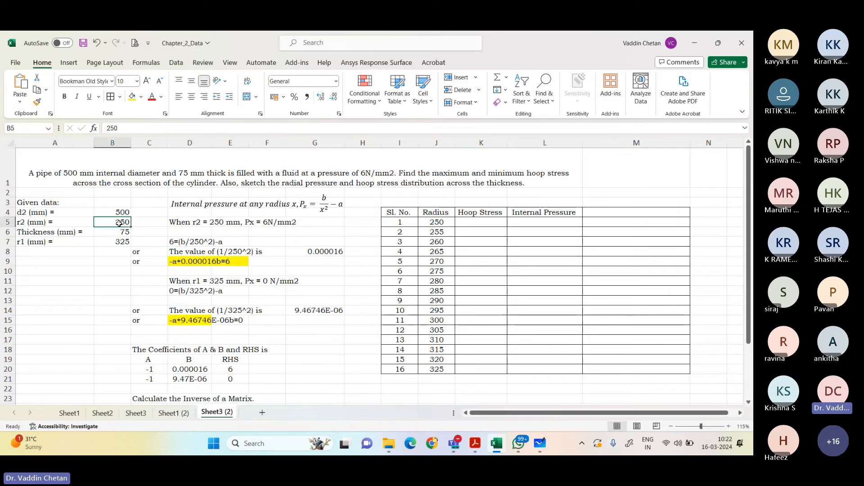
{"action": "left_click", "coordinate": [116, 241]}
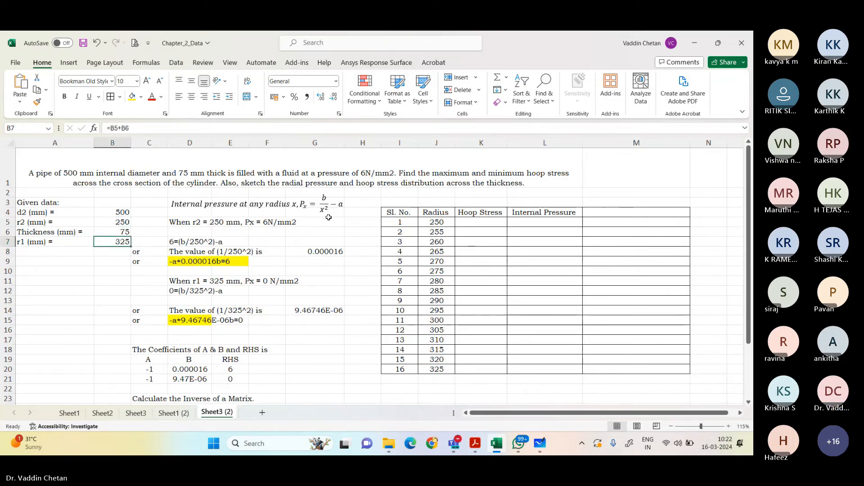
{"action": "left_click", "coordinate": [127, 222]}
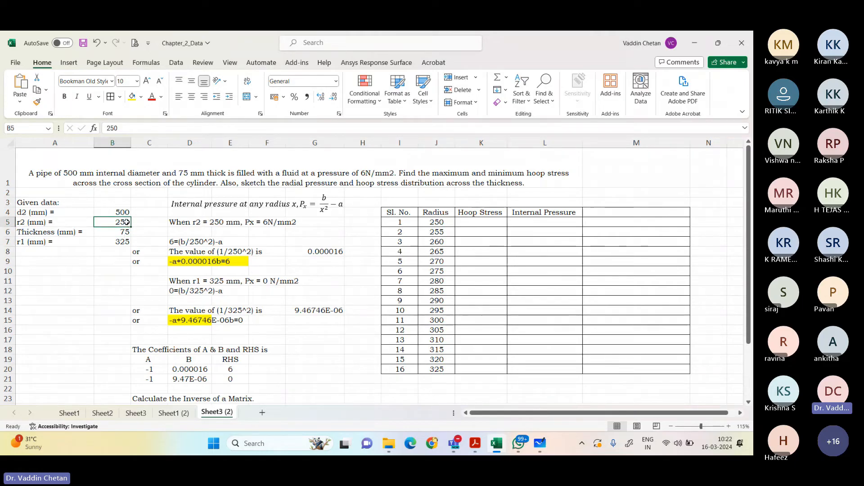
{"action": "left_click", "coordinate": [122, 242]}
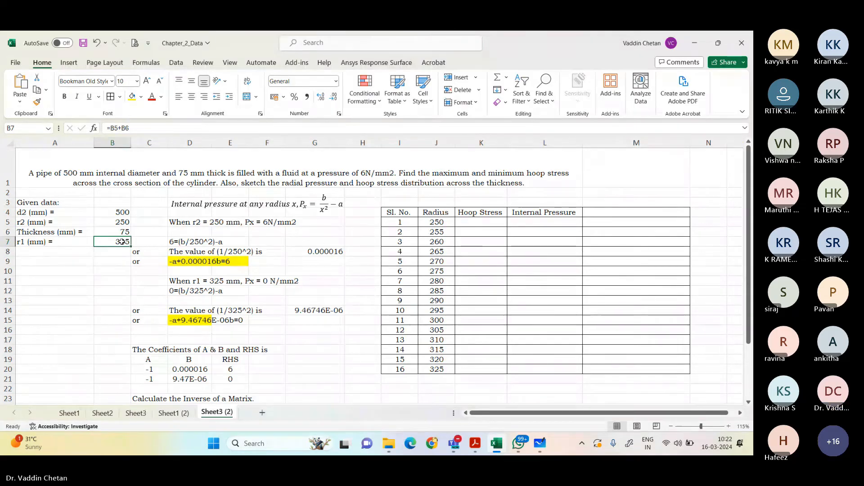
{"action": "left_click", "coordinate": [482, 222]}
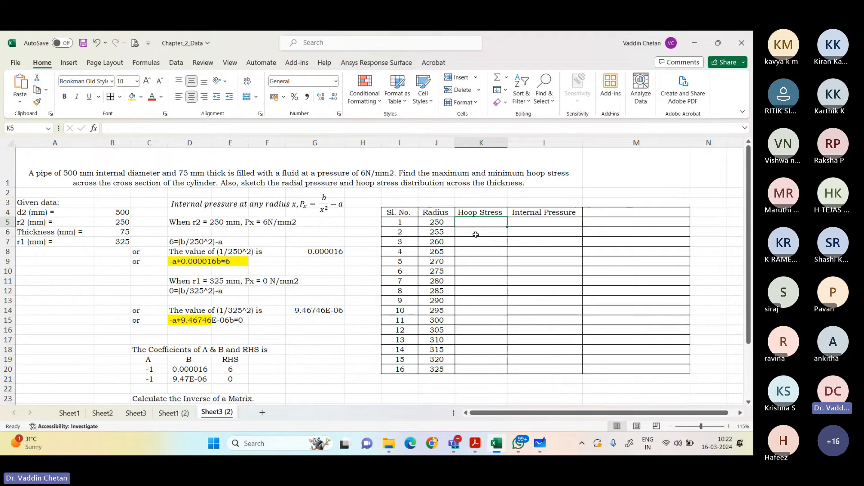
{"action": "scroll", "coordinate": [480, 236], "scroll_direction": "down", "scroll_amount": 4}
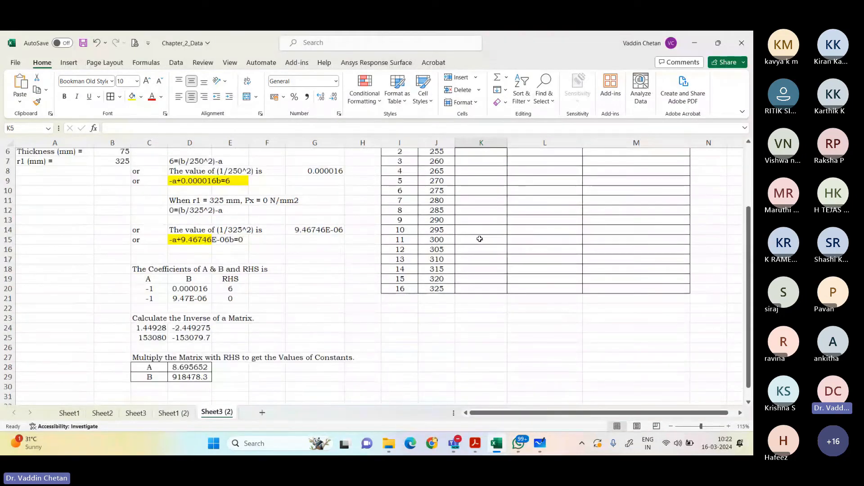
{"action": "scroll", "coordinate": [480, 240], "scroll_direction": "up", "scroll_amount": 5}
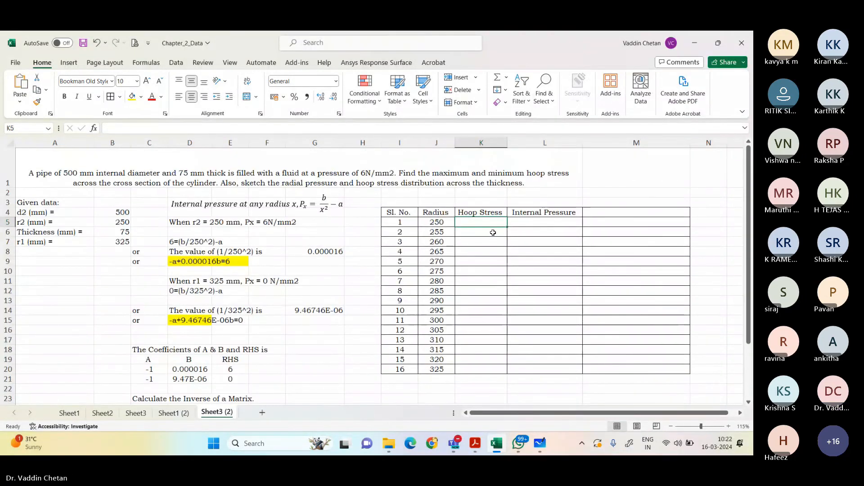
{"action": "type", "text": "="}
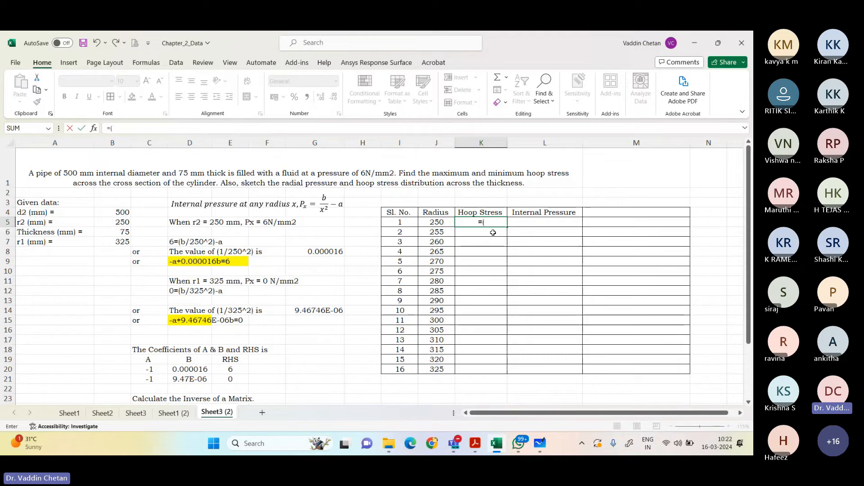
{"action": "type", "text": "("}
{"action": "left_click", "coordinate": [439, 221]}
{"action": "key", "text": "Escape"}
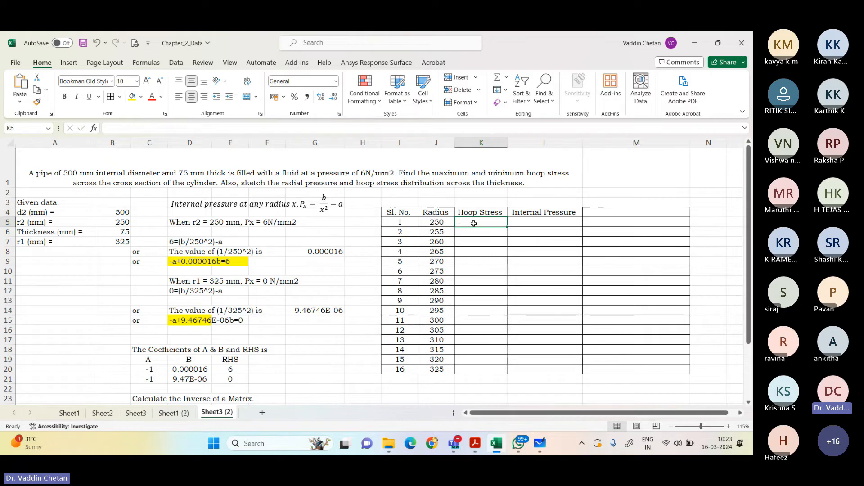
Step: Start the Hoop Stress formula in K5 with =(( and switch to Teams to admit everyone waiting in the meeting lobby
{"action": "type", "text": "=(("}
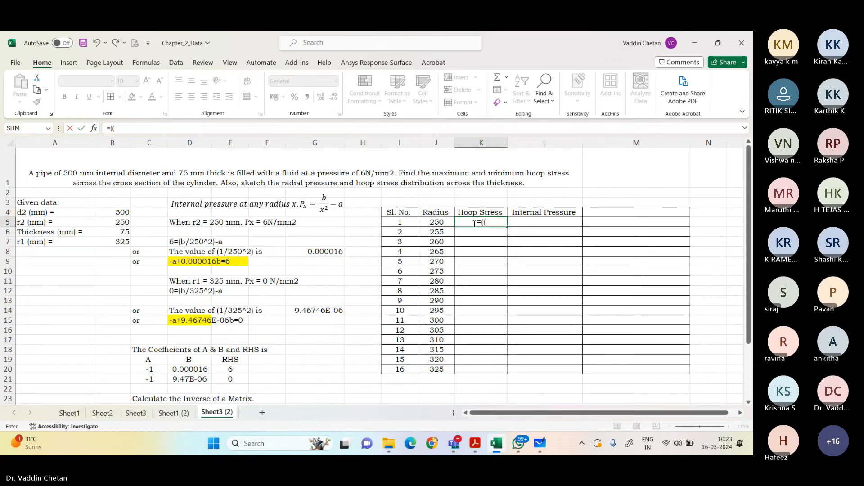
{"action": "left_click", "coordinate": [688, 393]}
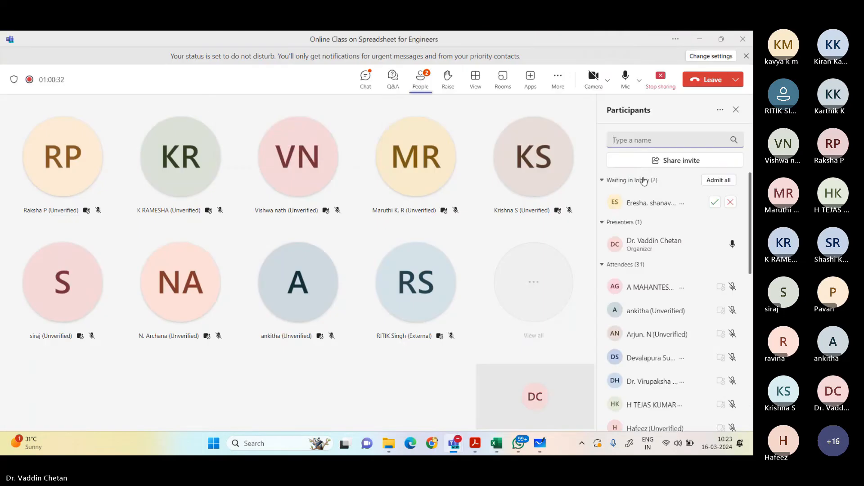
{"action": "left_click", "coordinate": [723, 179]}
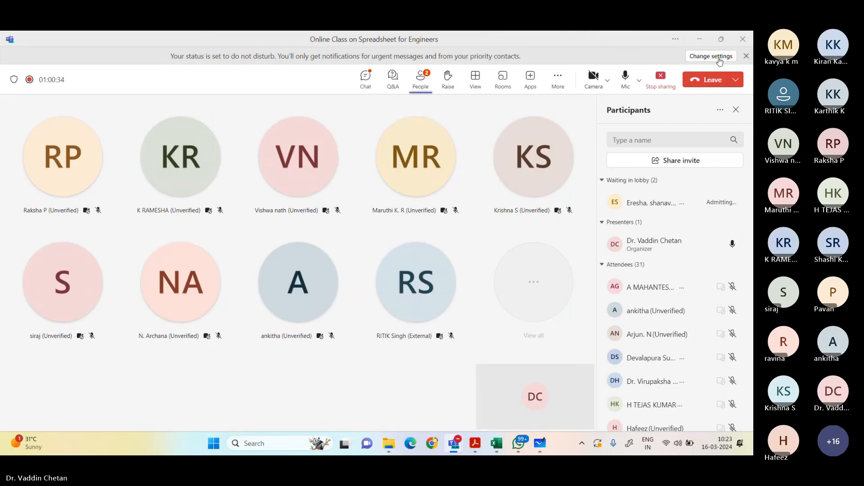
{"action": "left_click", "coordinate": [701, 39]}
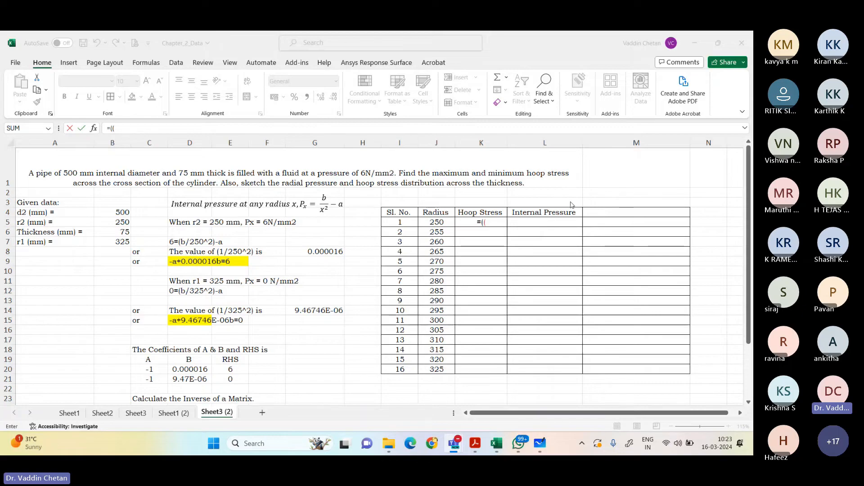
Step: Extend the K5 formula with constant B as an absolute reference divided by the squared radius, giving =(($D$29/J5^2)
{"action": "scroll", "coordinate": [571, 205], "scroll_direction": "down", "scroll_amount": 2}
{"action": "left_click", "coordinate": [190, 370]}
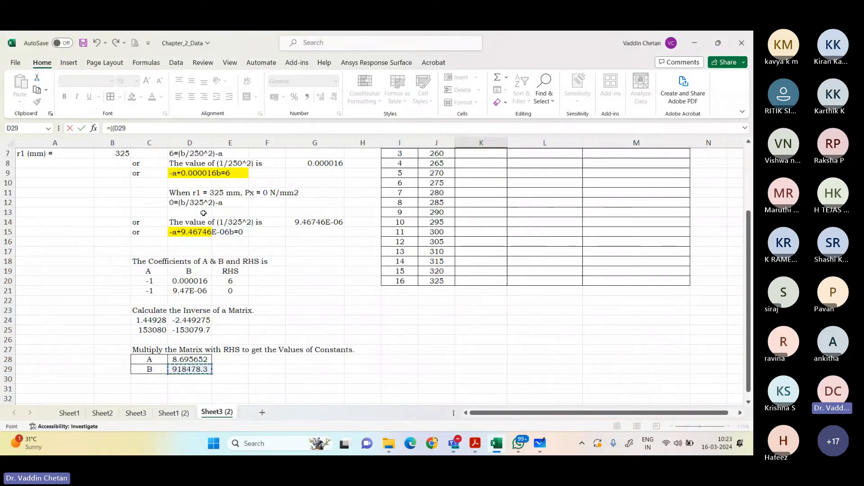
{"action": "key", "text": "F4"}
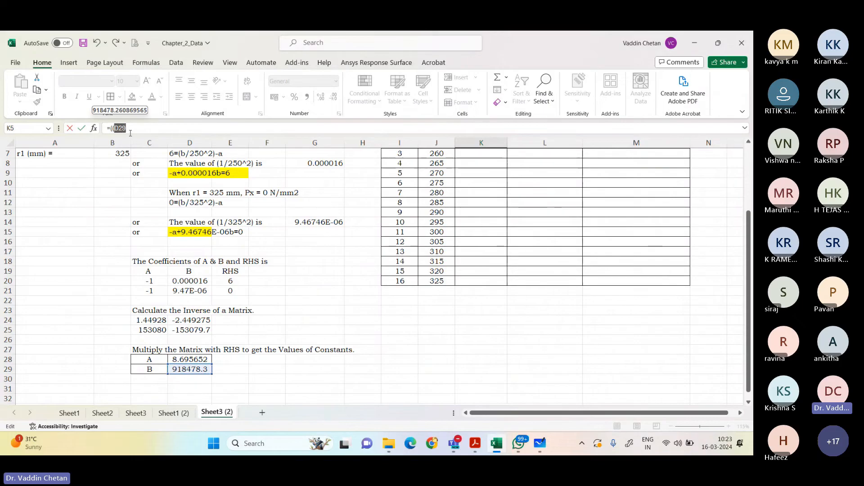
{"action": "type", "text": "/"}
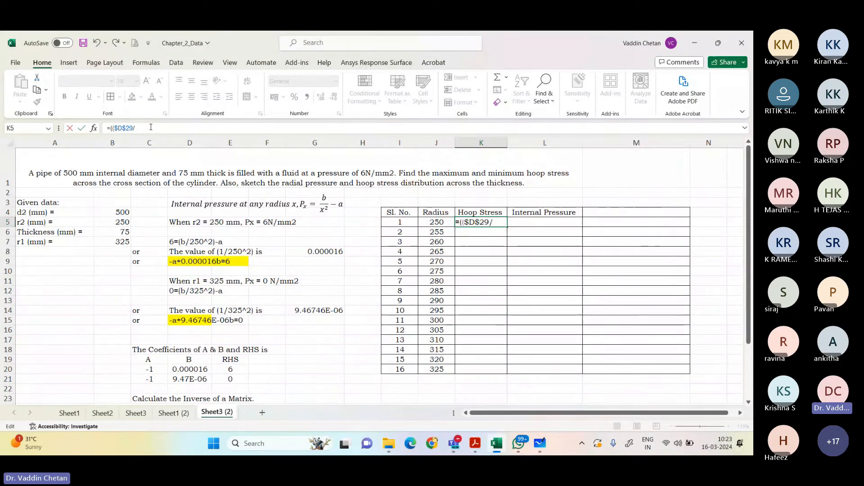
{"action": "left_click", "coordinate": [444, 223]}
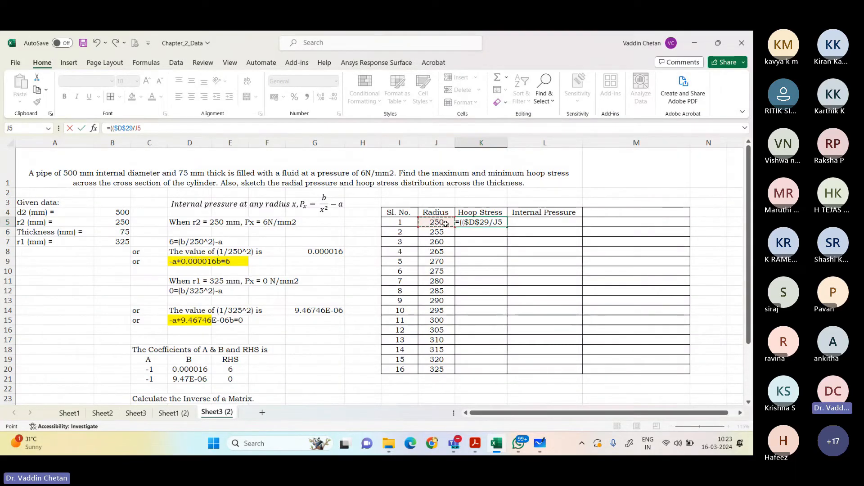
{"action": "type", "text": "^2)+"}
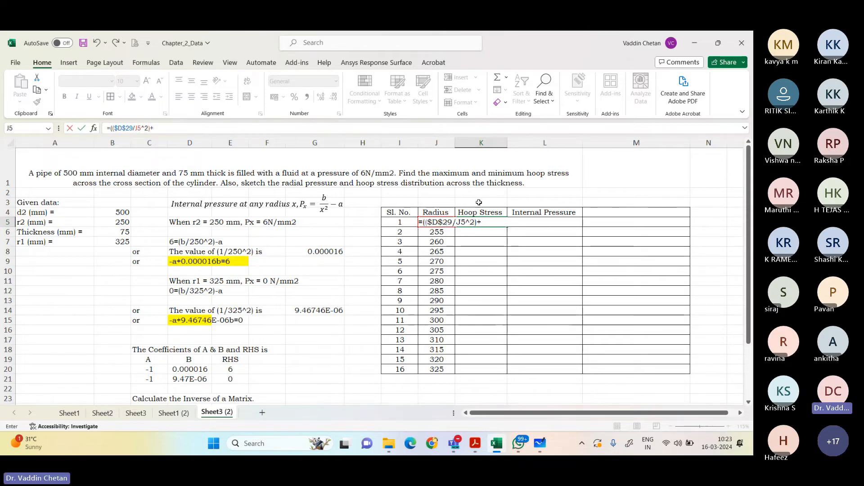
Step: Complete the K5 formula as =(($D$29/J5^2)+$D$28) and fill it down the Hoop Stress column to K20
{"action": "scroll", "coordinate": [473, 202], "scroll_direction": "down", "scroll_amount": 2}
{"action": "left_click", "coordinate": [174, 359]}
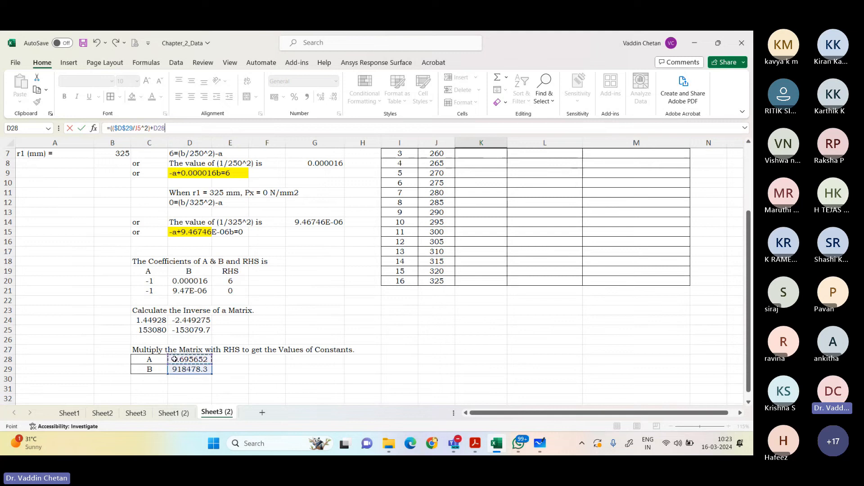
{"action": "left_click_drag", "start_coordinate": [167, 129], "coordinate": [153, 129]}
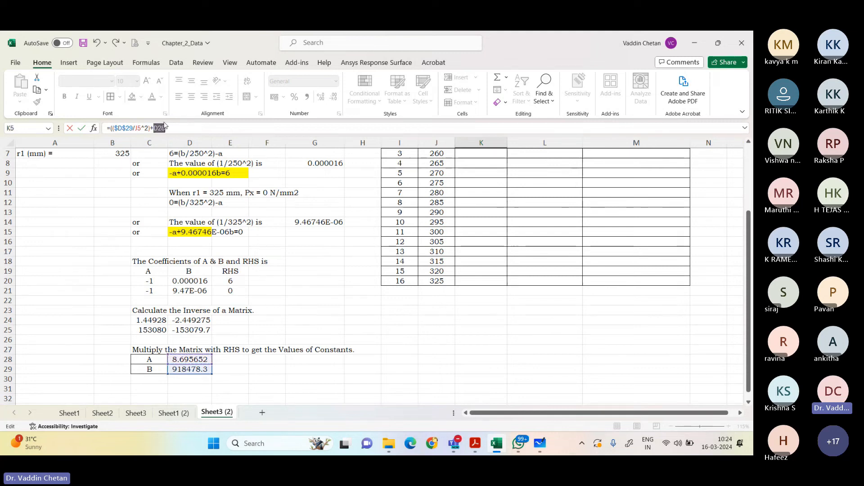
{"action": "scroll", "coordinate": [175, 154], "scroll_direction": "up", "scroll_amount": 2}
{"action": "key", "text": "F4"}
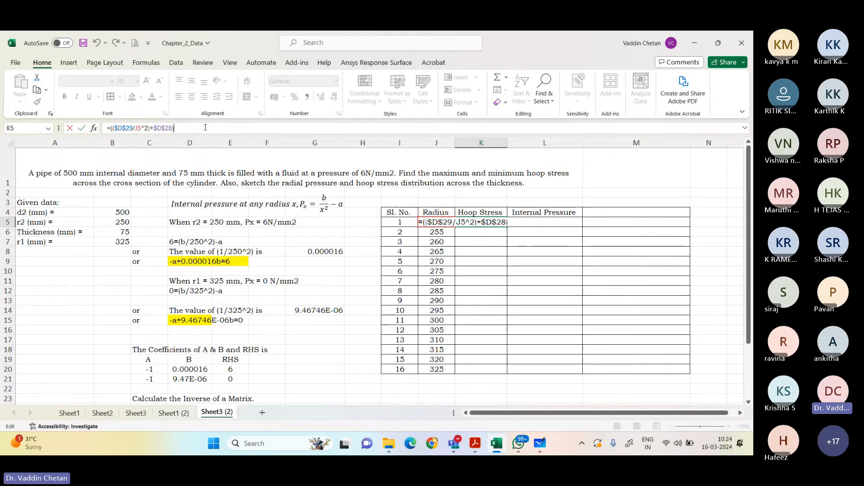
{"action": "key", "text": "Return"}
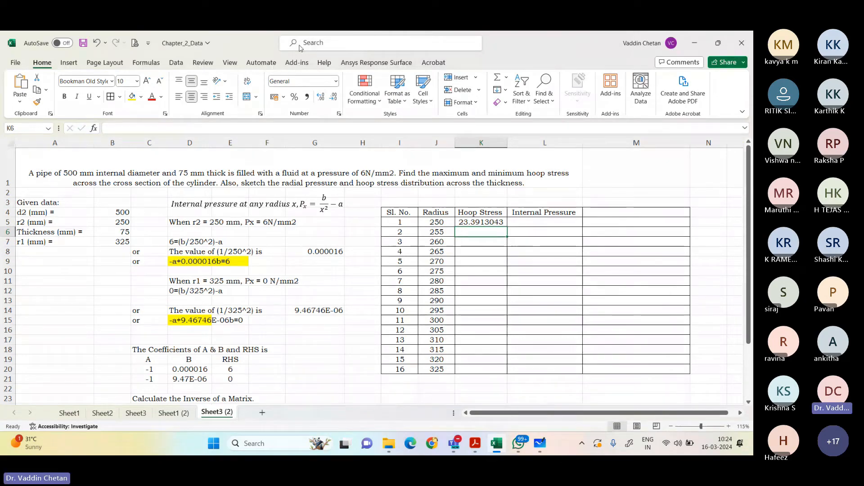
{"action": "left_click", "coordinate": [505, 224]}
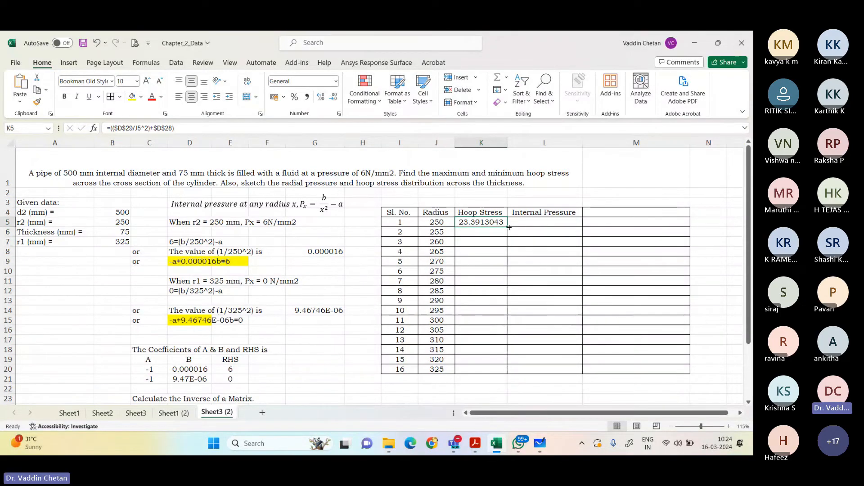
{"action": "double_click", "coordinate": [510, 227]}
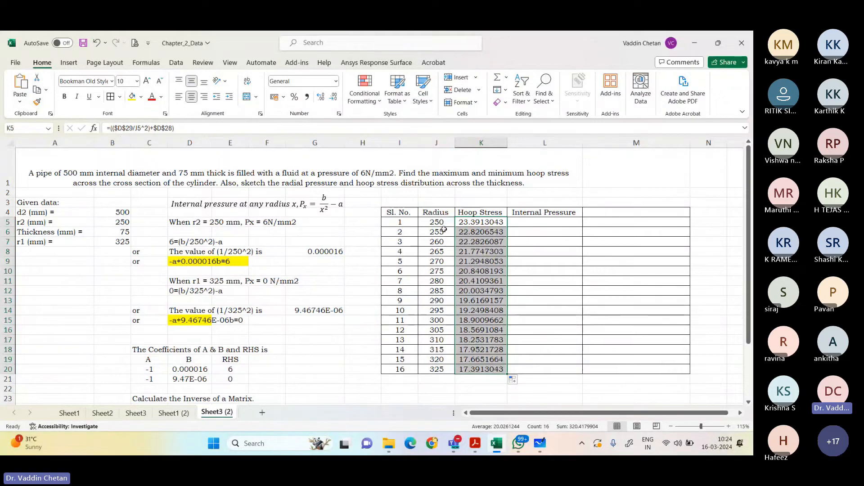
Step: Check the copied Hoop Stress formulas cell by cell from K5 down to K15
{"action": "left_click", "coordinate": [474, 223]}
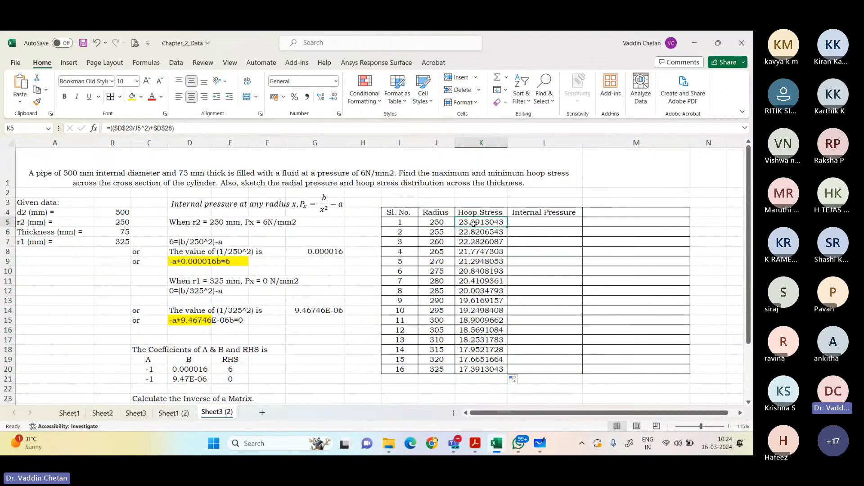
{"action": "key", "text": "Down"}
{"action": "key", "text": "Down"}
{"action": "key", "text": "Down"}
{"action": "key", "text": "Down"}
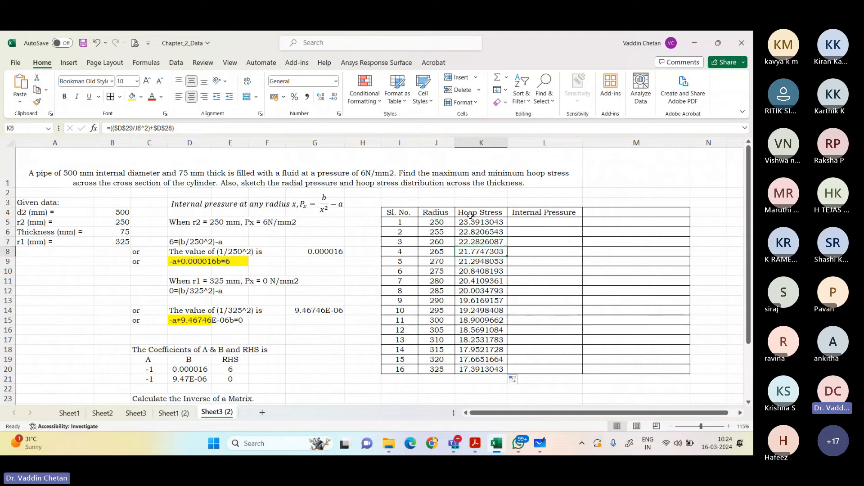
{"action": "key", "text": "Down"}
{"action": "key", "text": "Down"}
{"action": "key", "text": "Down"}
{"action": "key", "text": "Down"}
{"action": "key", "text": "Down"}
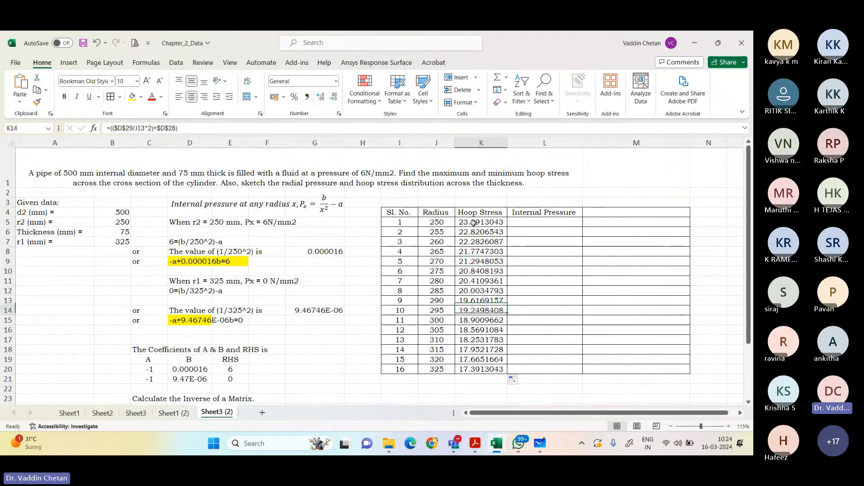
{"action": "key", "text": "Down"}
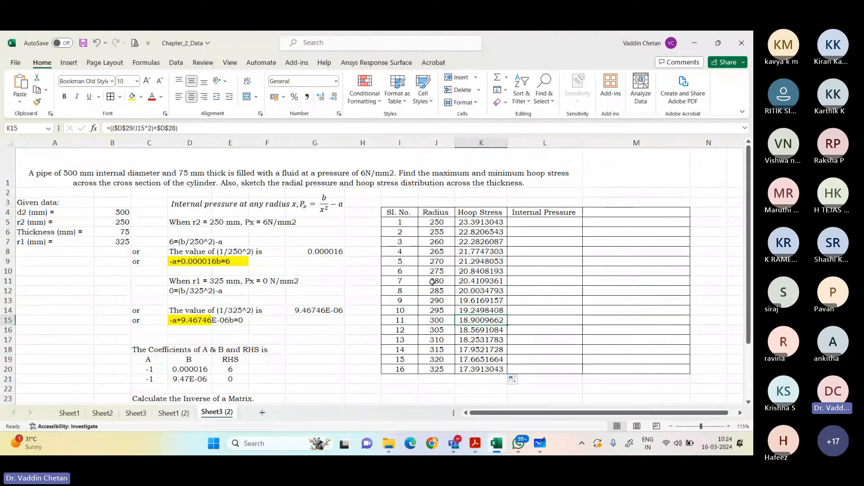
{"action": "left_click", "coordinate": [541, 225]}
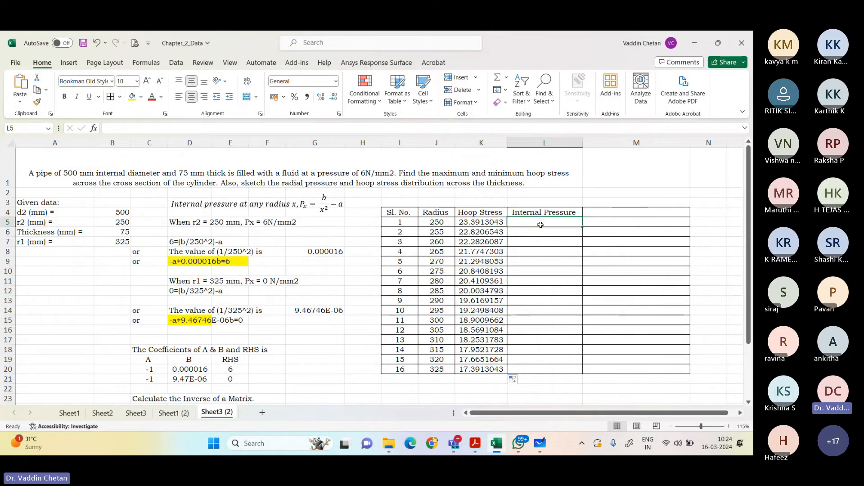
{"action": "type", "text": "="}
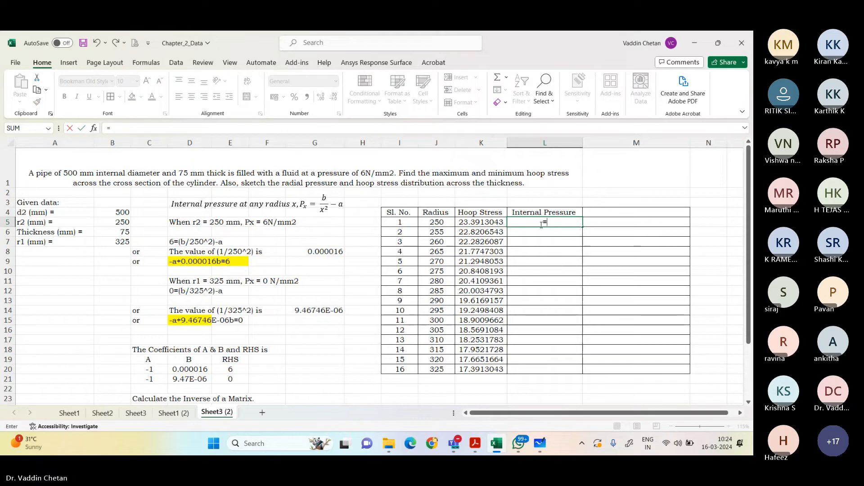
{"action": "key", "text": "Escape"}
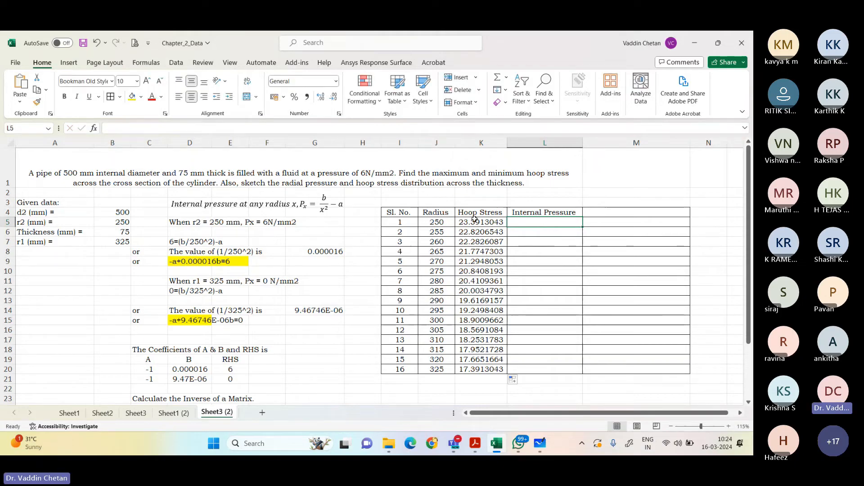
Step: Copy the Hoop Stress formula from K5 and paste only the formula into the Internal Pressure cell L5
{"action": "right_click", "coordinate": [490, 223]}
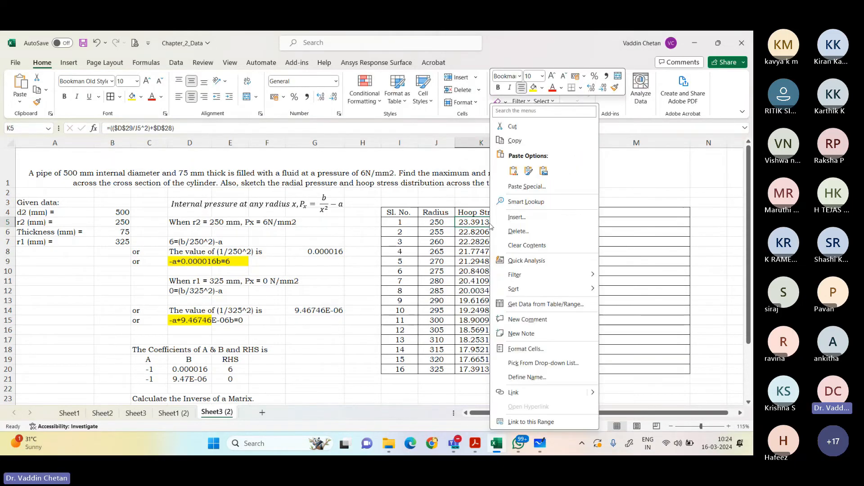
{"action": "left_click", "coordinate": [524, 141]}
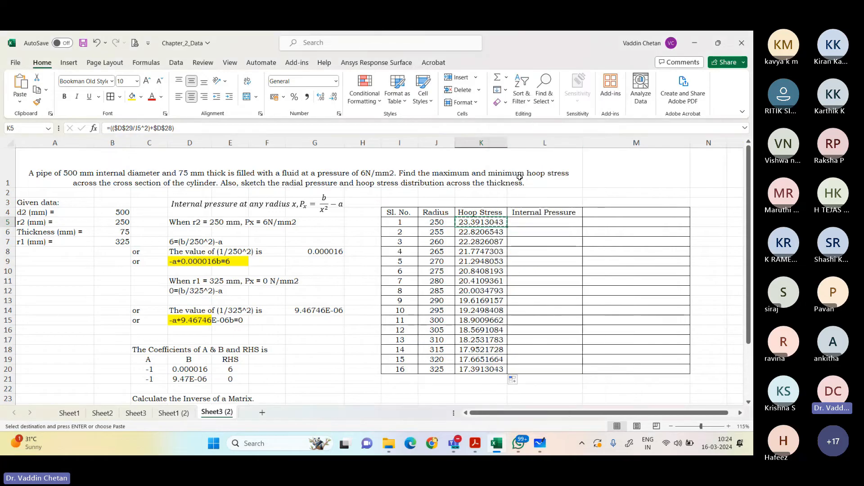
{"action": "right_click", "coordinate": [534, 222]}
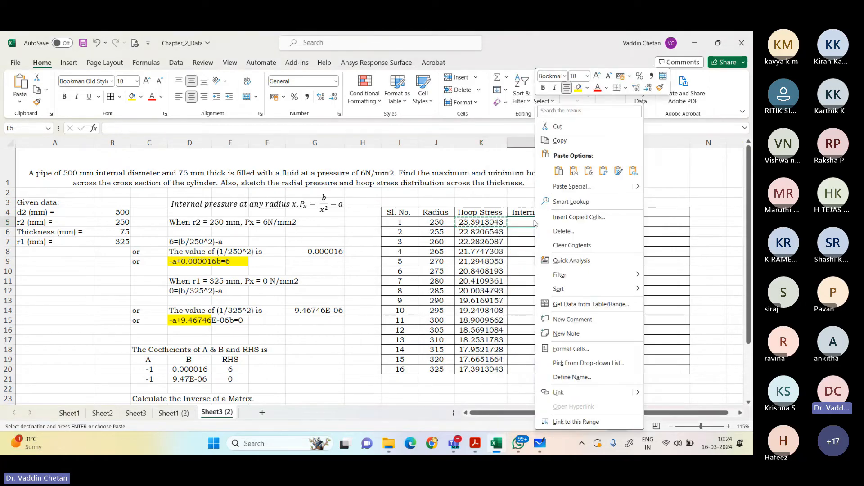
{"action": "left_click", "coordinate": [589, 171]}
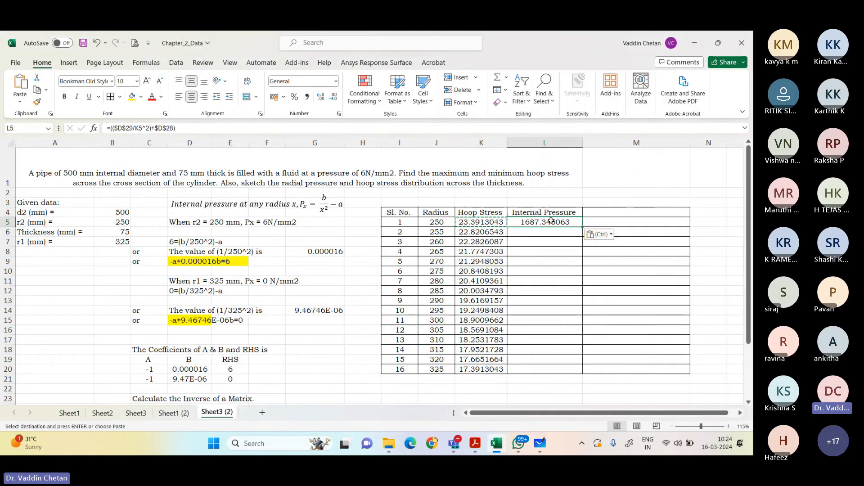
Step: Change the L5 formula to =(($D$29/J5^2)-$D$28), subtracting constant A and referring to the radius in J5
{"action": "left_click", "coordinate": [152, 128]}
{"action": "key", "text": "shift+Right"}
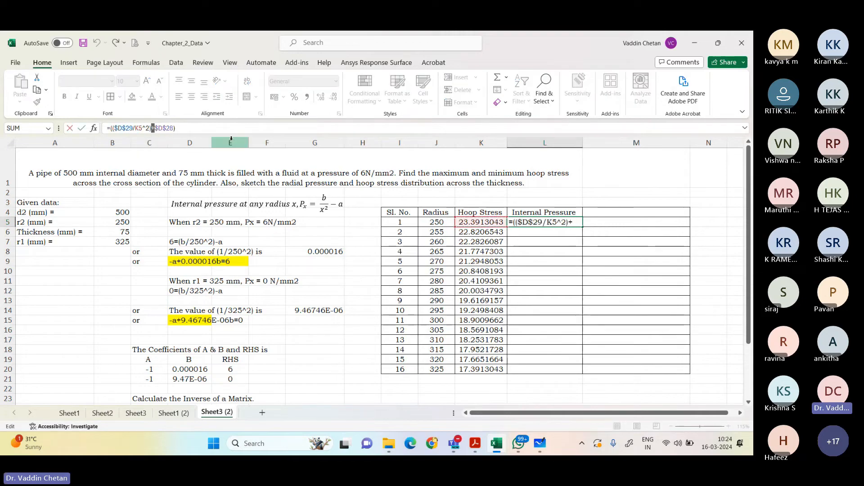
{"action": "type", "text": "-"}
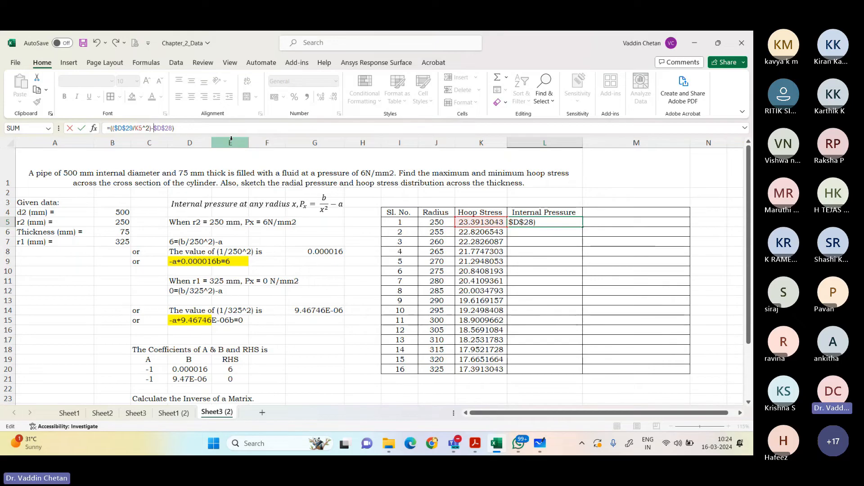
{"action": "key", "text": "Left"}
{"action": "key", "text": "Left"}
{"action": "key", "text": "Left"}
{"action": "key", "text": "Left"}
{"action": "key", "text": "Left"}
{"action": "key", "text": "Left"}
{"action": "key", "text": "shift+Right"}
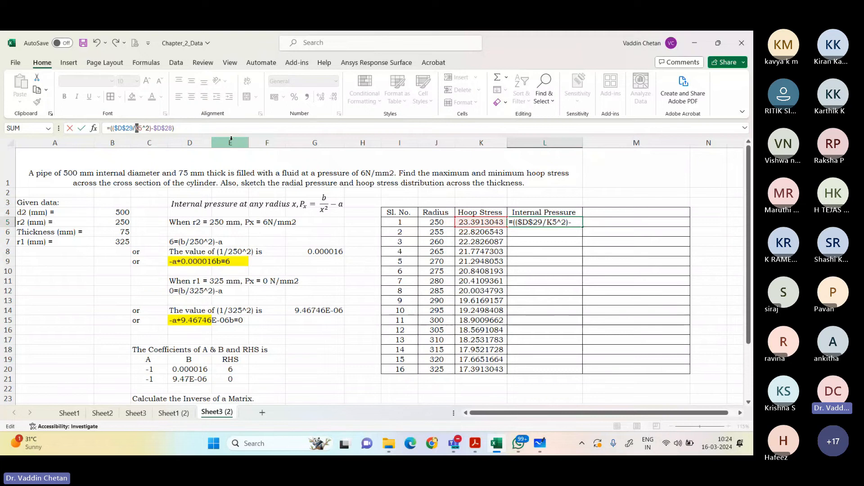
{"action": "type", "text": "J"}
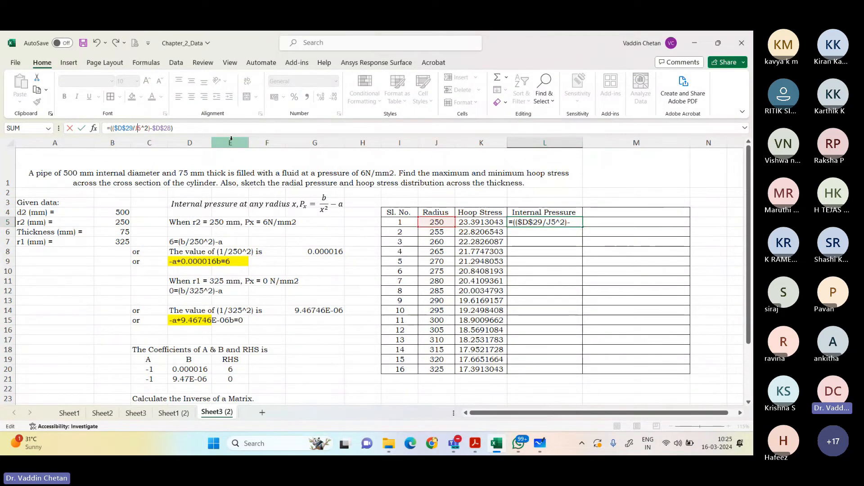
{"action": "key", "text": "Return"}
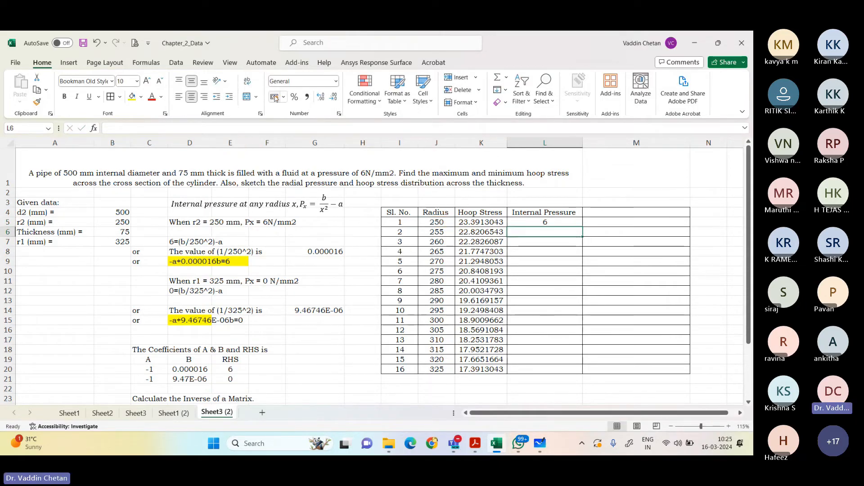
Step: Fill the Internal Pressure formula from L5 down to L20 and check the formula in the last row
{"action": "left_click", "coordinate": [438, 223]}
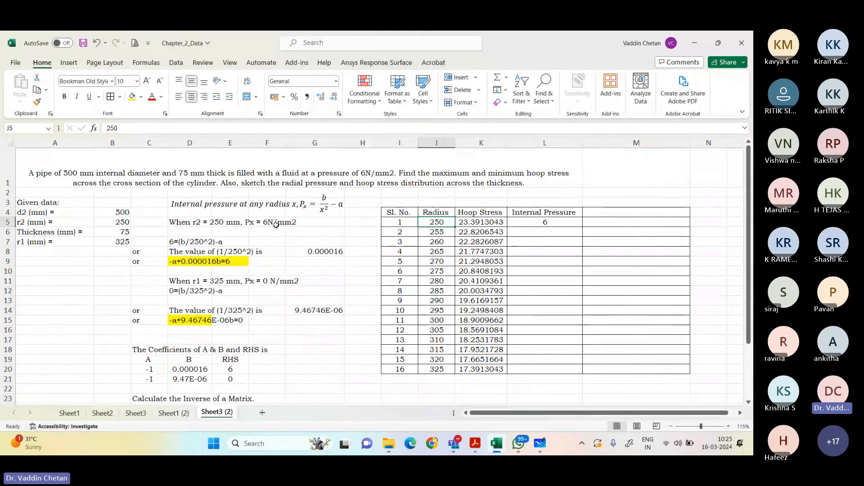
{"action": "left_click", "coordinate": [564, 224]}
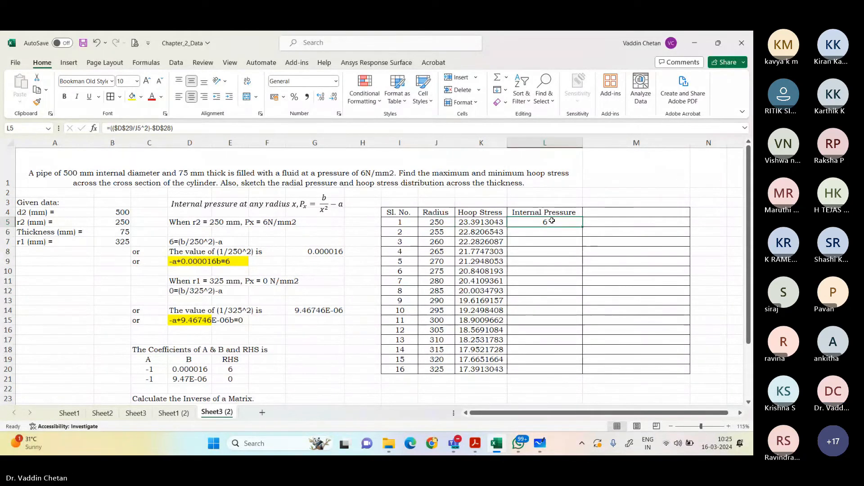
{"action": "double_click", "coordinate": [583, 226]}
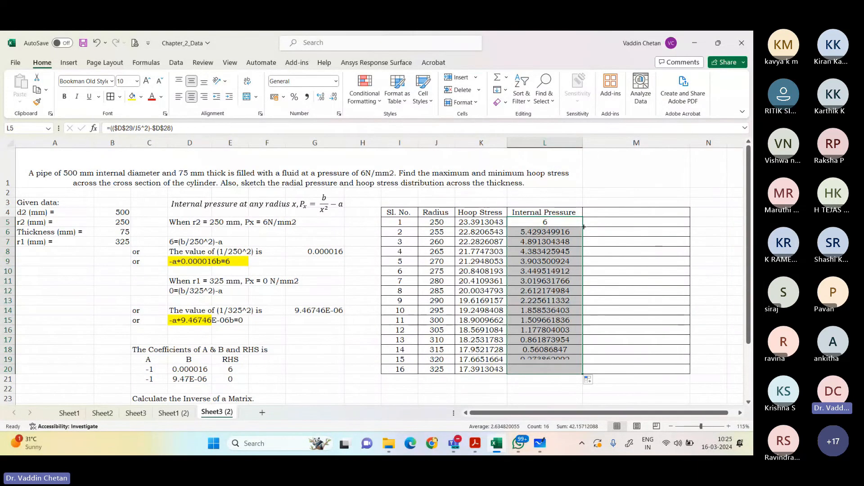
{"action": "left_click", "coordinate": [543, 370]}
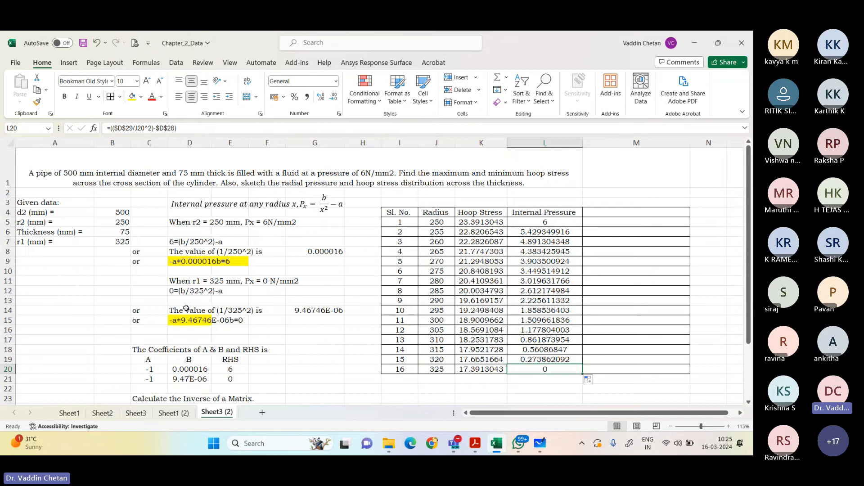
Step: Compare the r1 = 325 mm boundary condition in D11 with the radius in J20 and the internal pressure in L20
{"action": "left_click", "coordinate": [198, 282]}
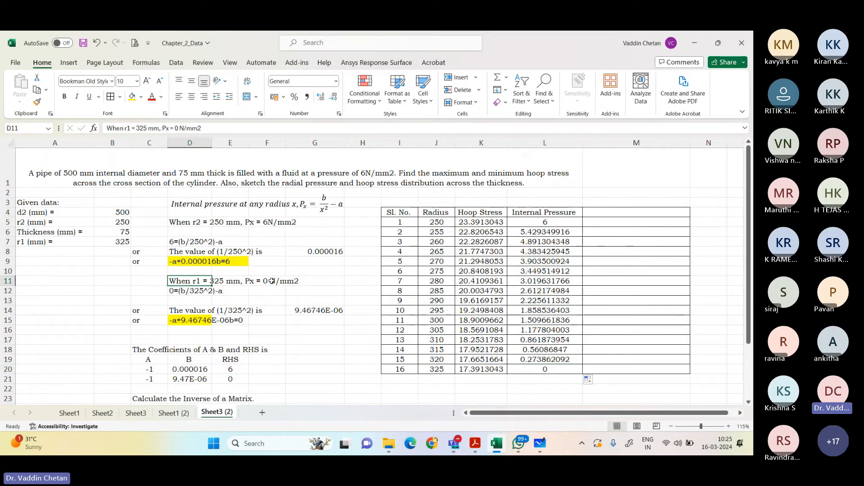
{"action": "left_click", "coordinate": [436, 369]}
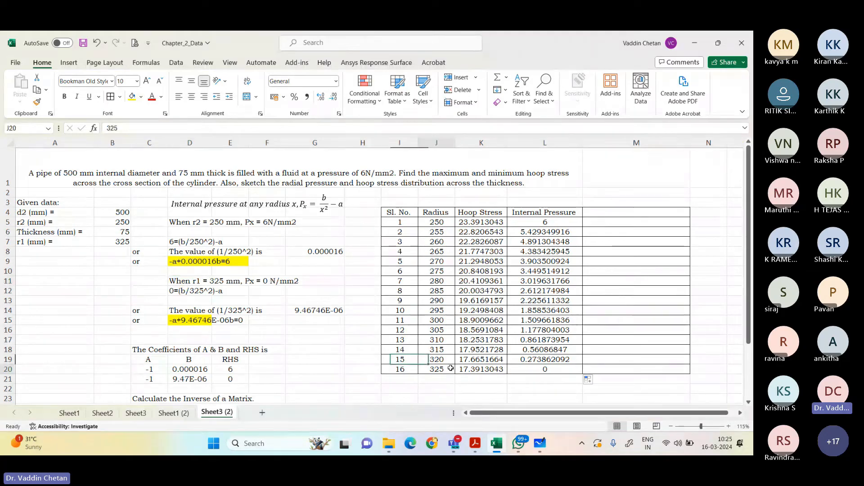
{"action": "left_click", "coordinate": [547, 370]}
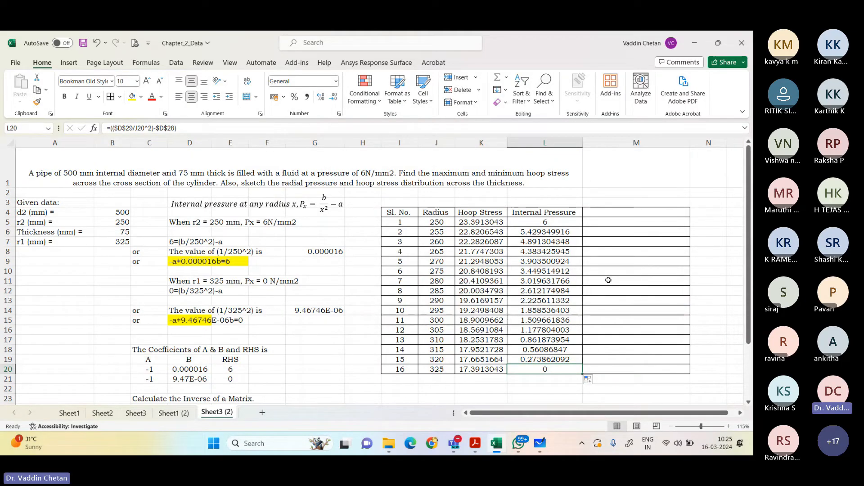
Step: Enter the column heading "Radial Stress (Compressive)" in M4, next to the Internal Pressure heading
{"action": "left_click", "coordinate": [612, 213]}
{"action": "type", "text": "Radial"}
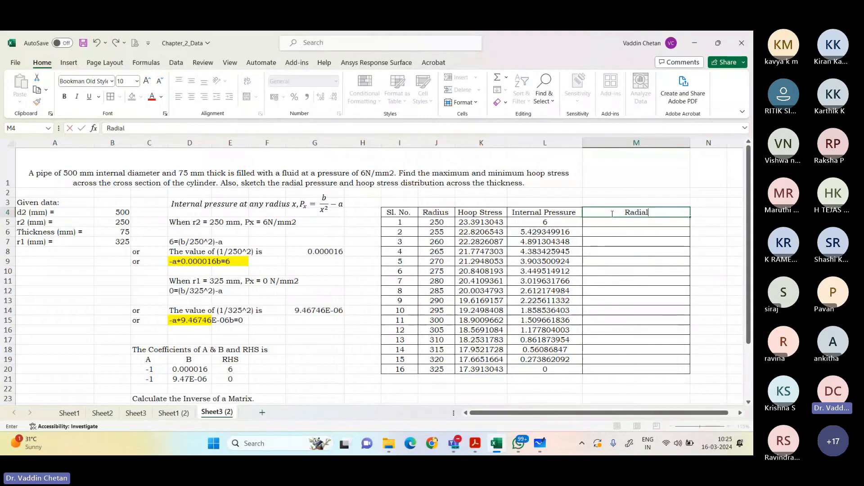
{"action": "type", "text": " Stress "}
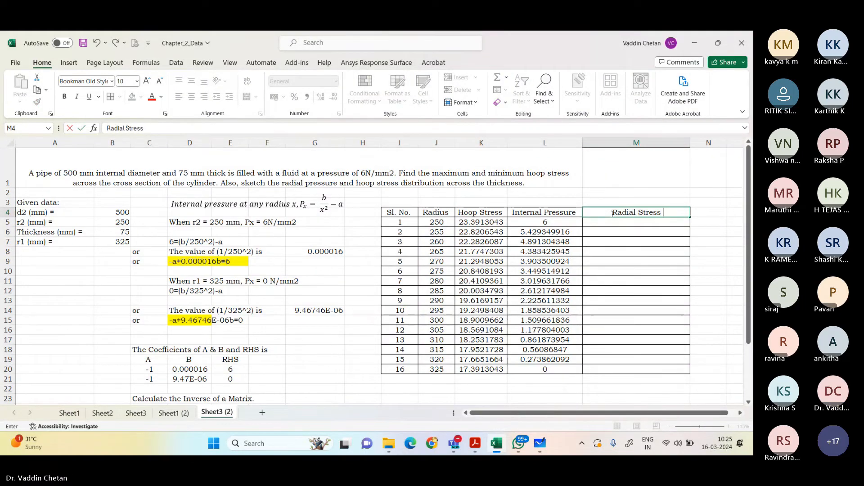
{"action": "type", "text": "(Compressive)"}
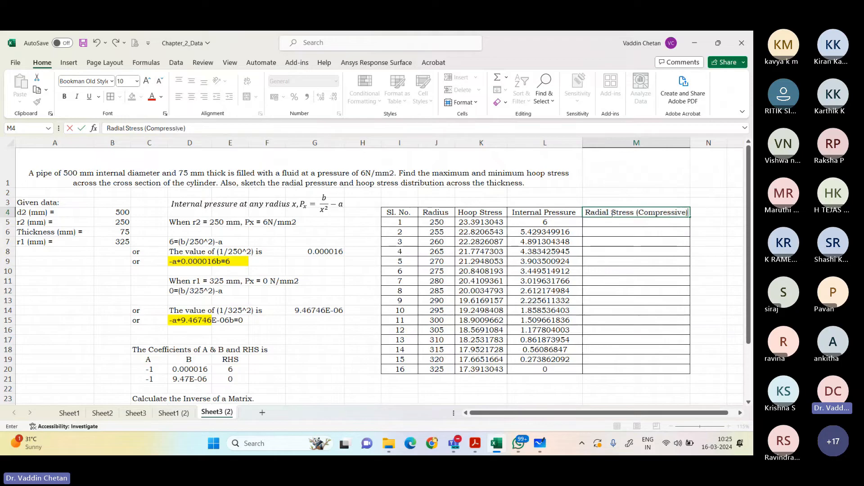
{"action": "key", "text": "Return"}
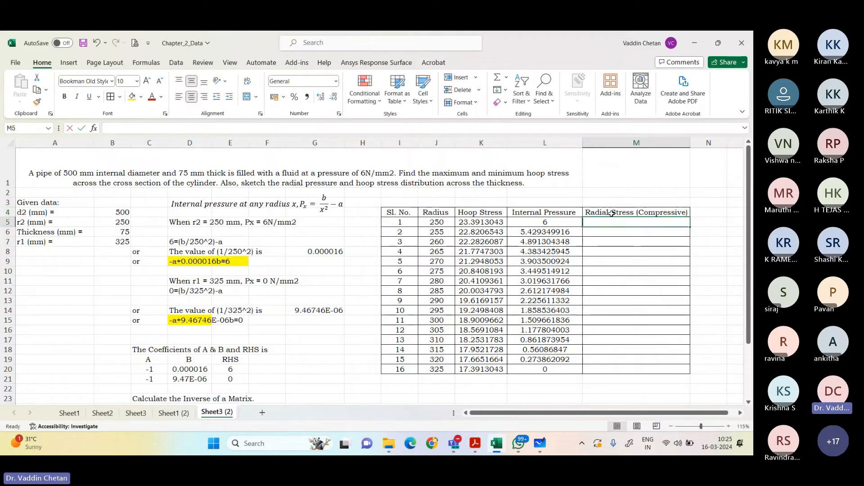
Step: Enter the formula =-L5 in M5 and fill it down the Radial Stress column to M20
{"action": "type", "text": "=-"}
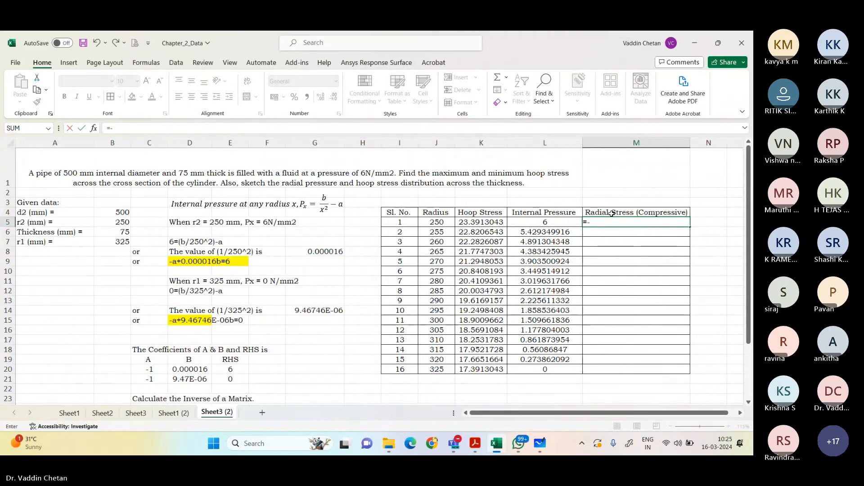
{"action": "key", "text": "Left"}
{"action": "key", "text": "Return"}
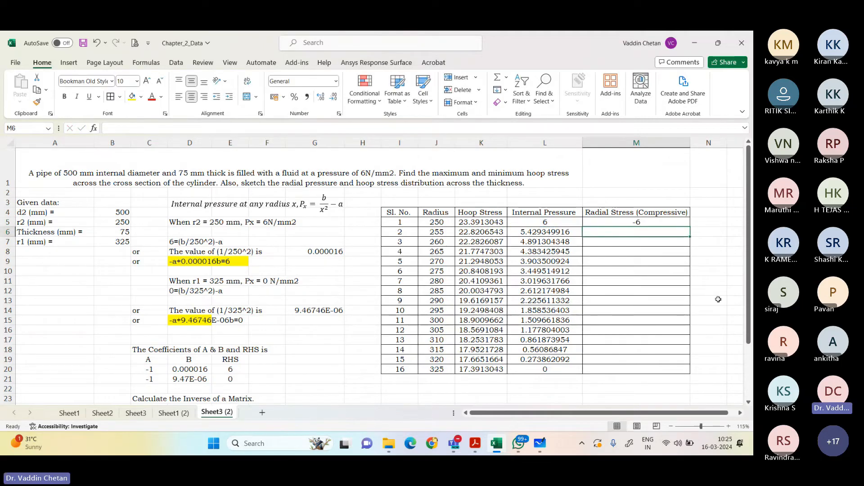
{"action": "left_click", "coordinate": [639, 229]}
{"action": "left_click", "coordinate": [636, 220]}
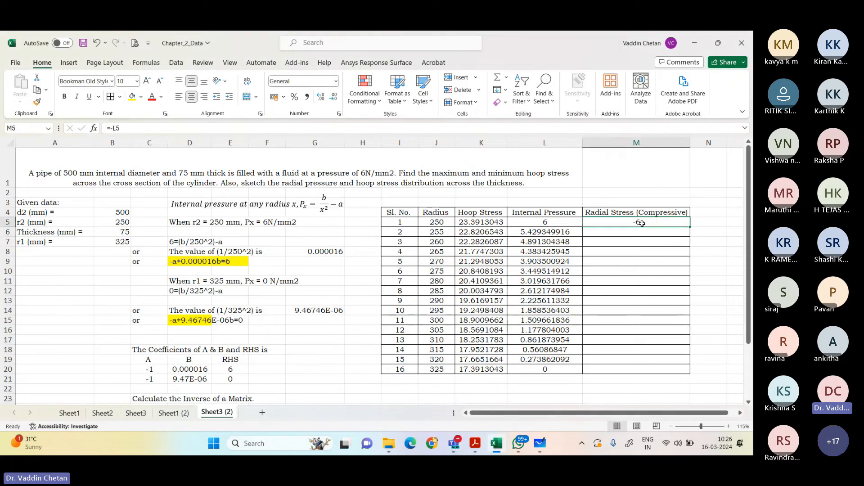
{"action": "double_click", "coordinate": [690, 226]}
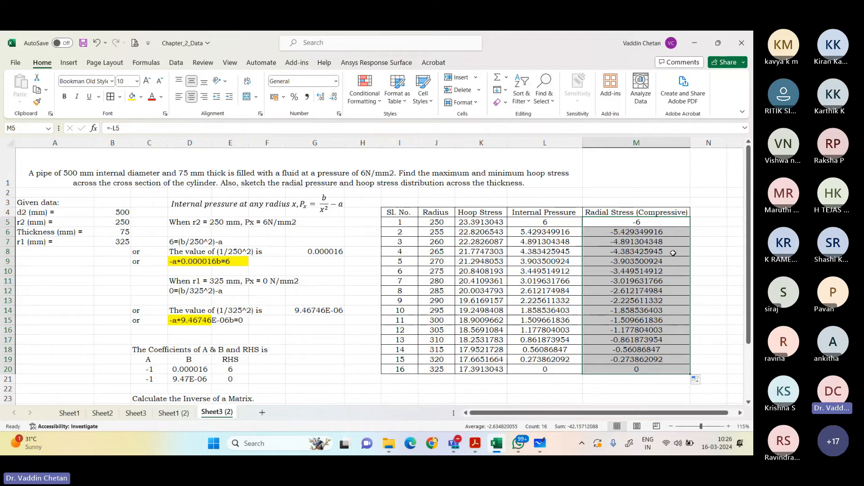
Step: Insert an empty scatter chart from a blank cell and place it beside the lower half of the stress table
{"action": "scroll", "coordinate": [605, 290], "scroll_direction": "down", "scroll_amount": 2}
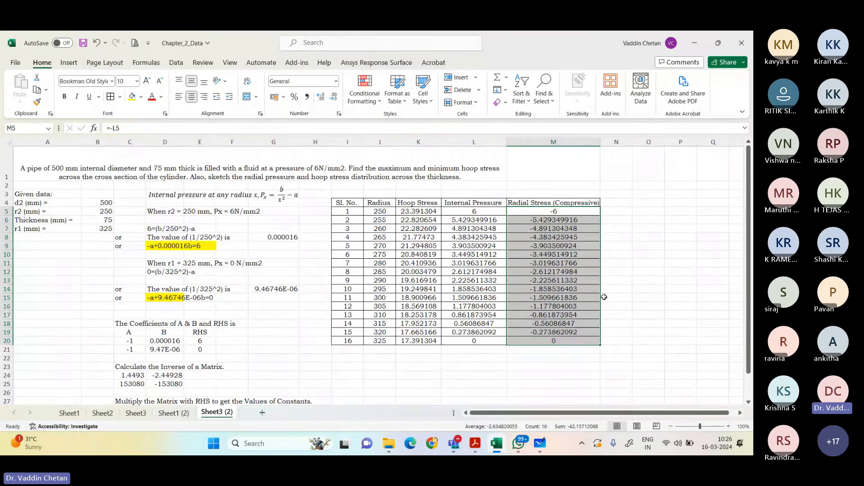
{"action": "left_click", "coordinate": [320, 343]}
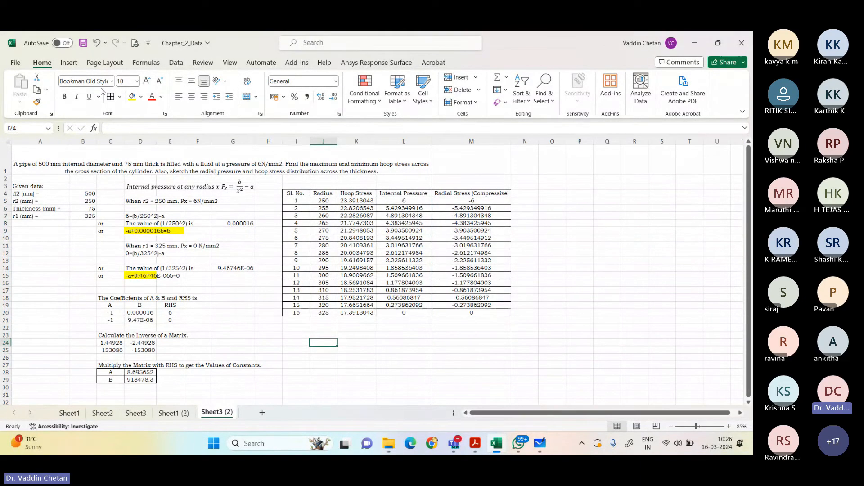
{"action": "left_click", "coordinate": [69, 63]}
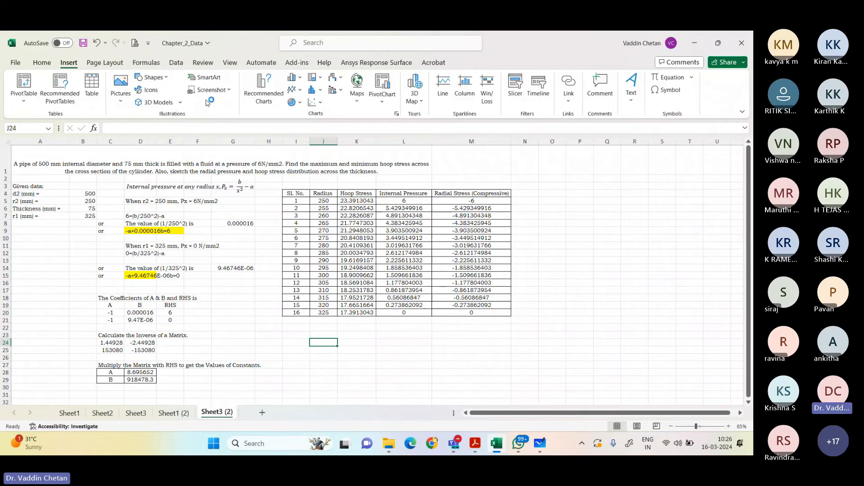
{"action": "left_click", "coordinate": [309, 102]}
{"action": "left_click", "coordinate": [350, 135]}
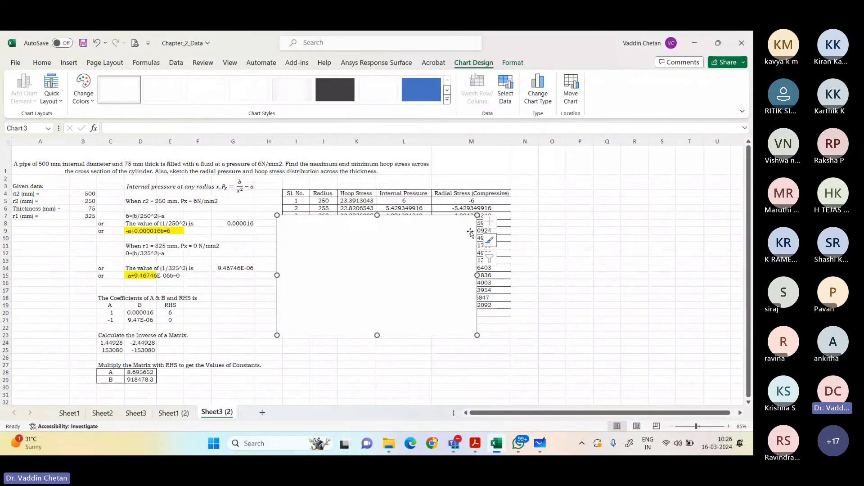
{"action": "left_click_drag", "start_coordinate": [470, 233], "coordinate": [606, 334]}
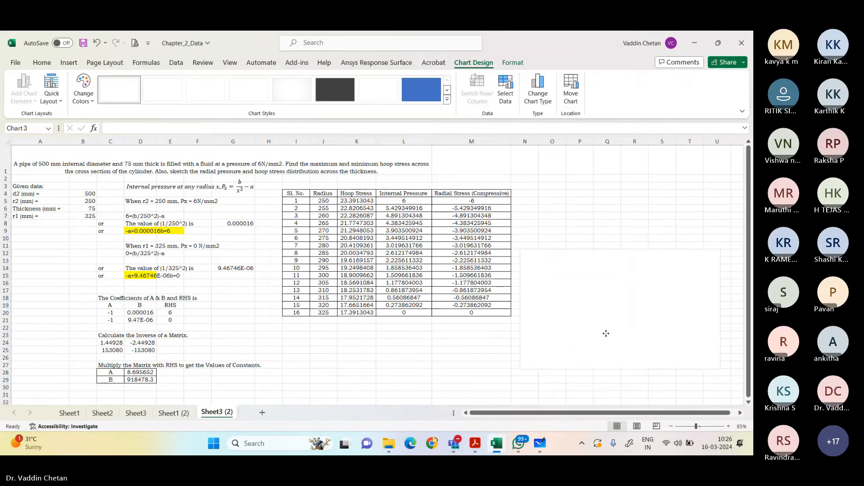
Step: Add a data series named "Hoop Stress" to the empty scatter chart
{"action": "right_click", "coordinate": [606, 334]}
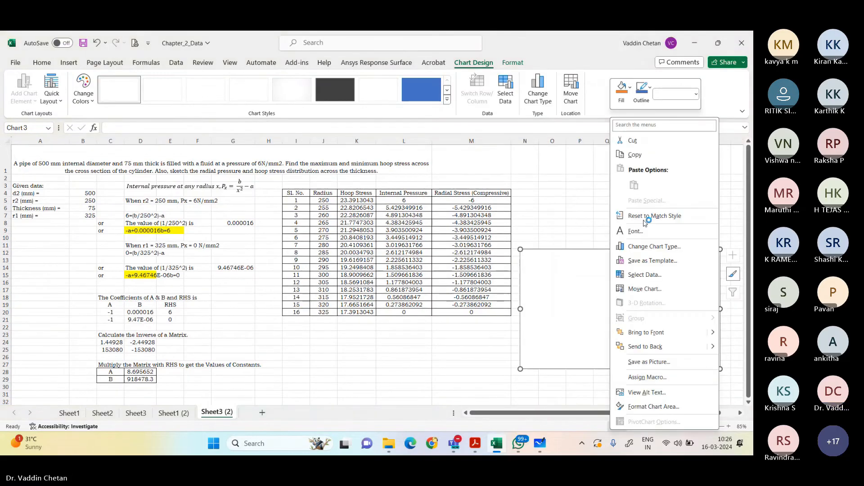
{"action": "left_click", "coordinate": [645, 275]}
{"action": "left_click", "coordinate": [388, 255]}
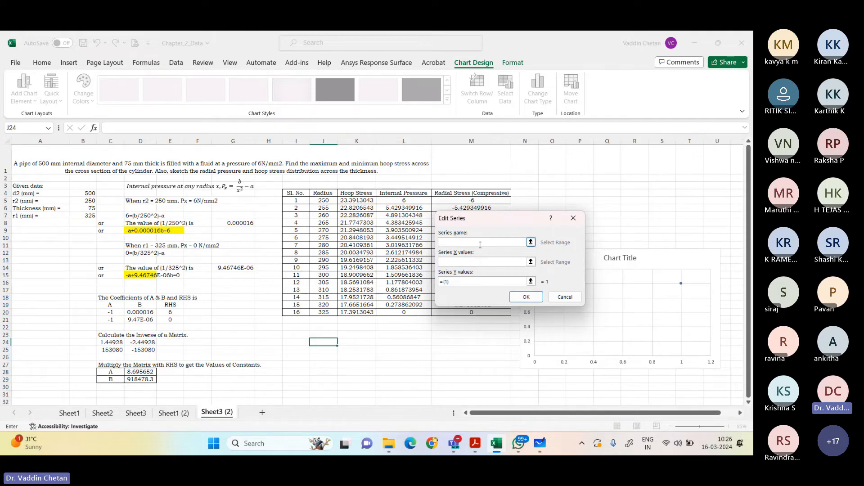
{"action": "type", "text": "Hoop St"}
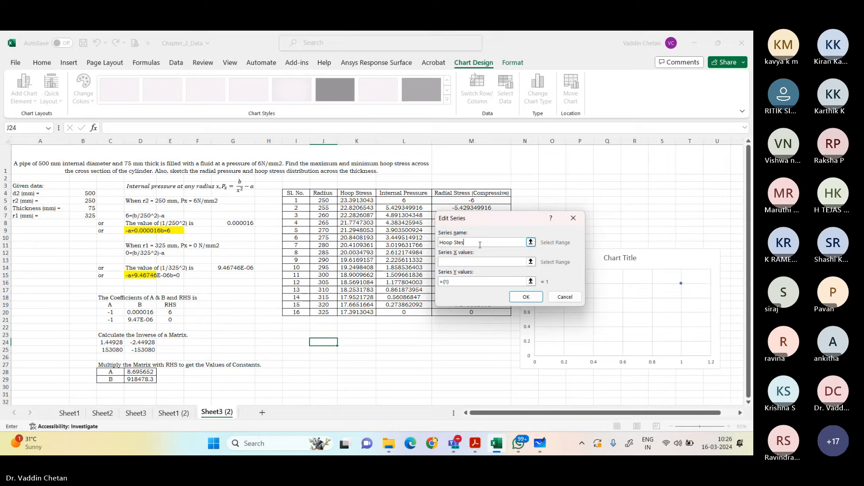
{"action": "type", "text": "ress"}
Step: Set the Hoop Stress series to use the radii J5:J20 as X values and K5:K20 as Y values
{"action": "left_click", "coordinate": [482, 262]}
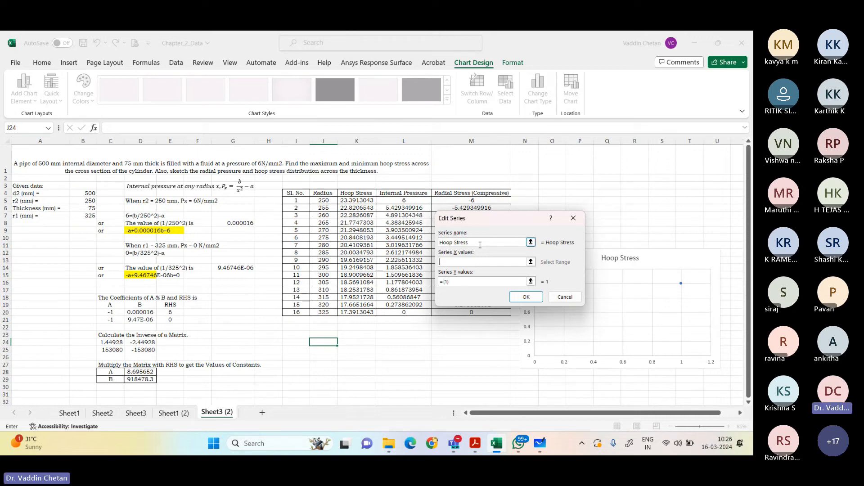
{"action": "left_click", "coordinate": [323, 201]}
{"action": "left_click_drag", "start_coordinate": [322, 201], "coordinate": [323, 312]}
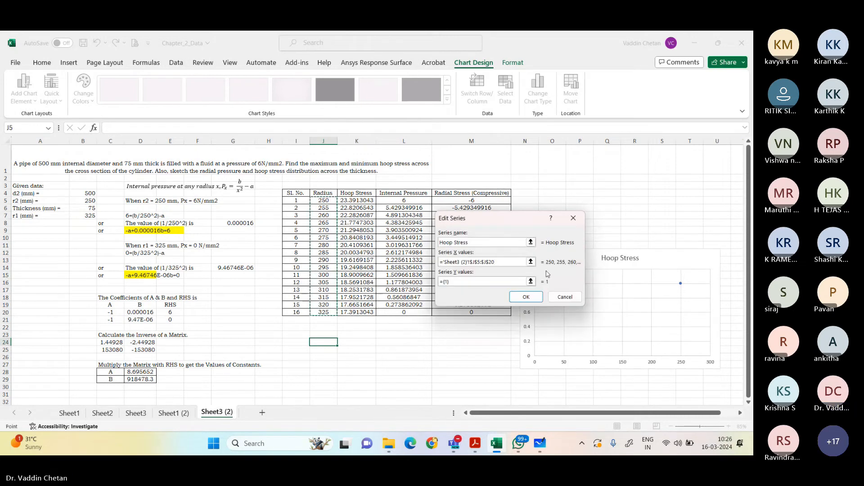
{"action": "left_click", "coordinate": [524, 282]}
{"action": "left_click", "coordinate": [531, 281]}
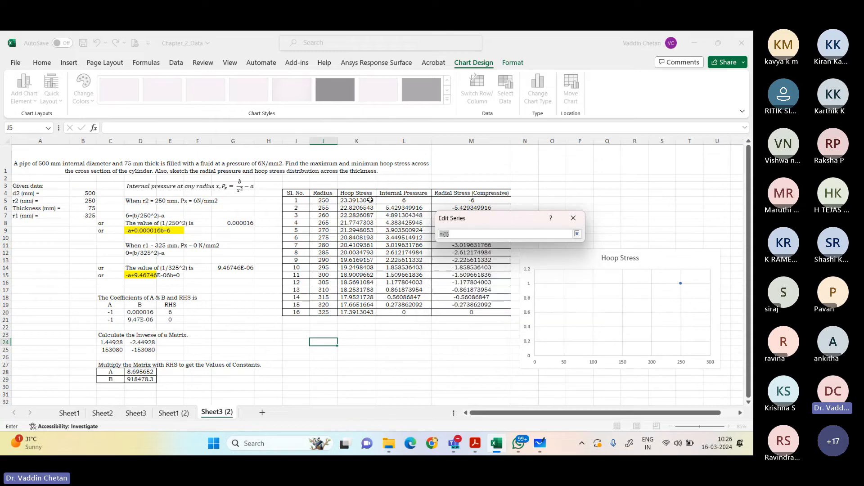
{"action": "left_click_drag", "start_coordinate": [370, 200], "coordinate": [357, 312]}
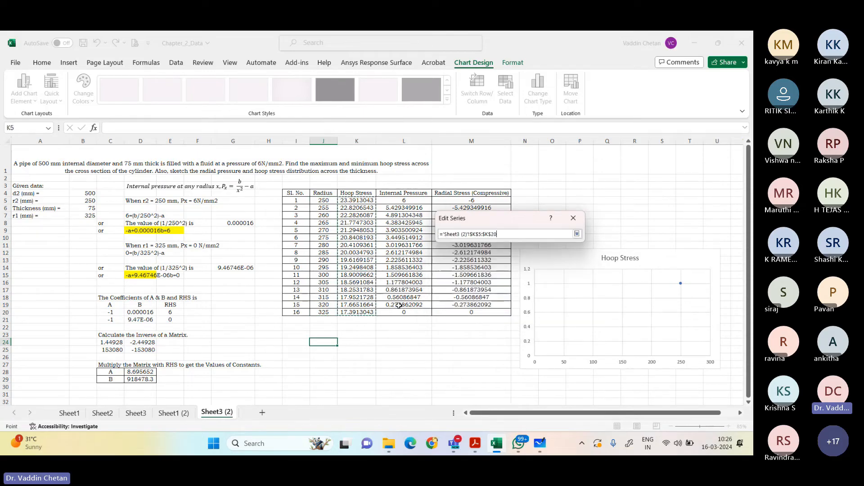
{"action": "left_click", "coordinate": [577, 234]}
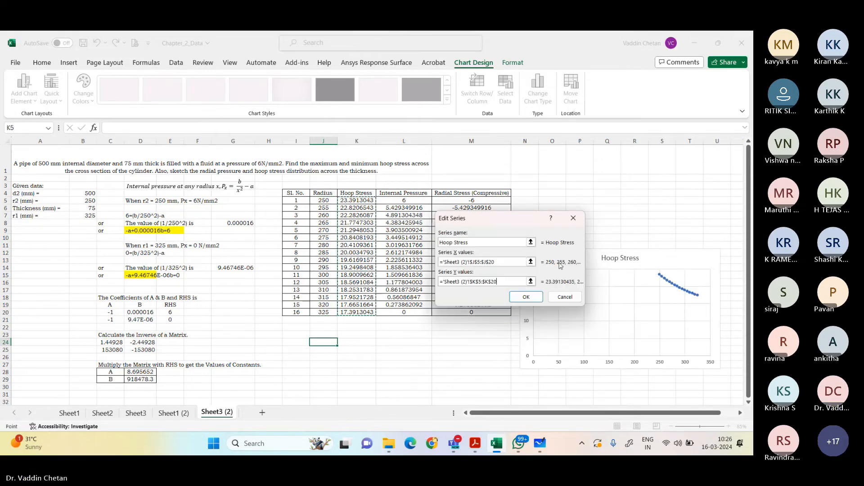
{"action": "left_click", "coordinate": [526, 297]}
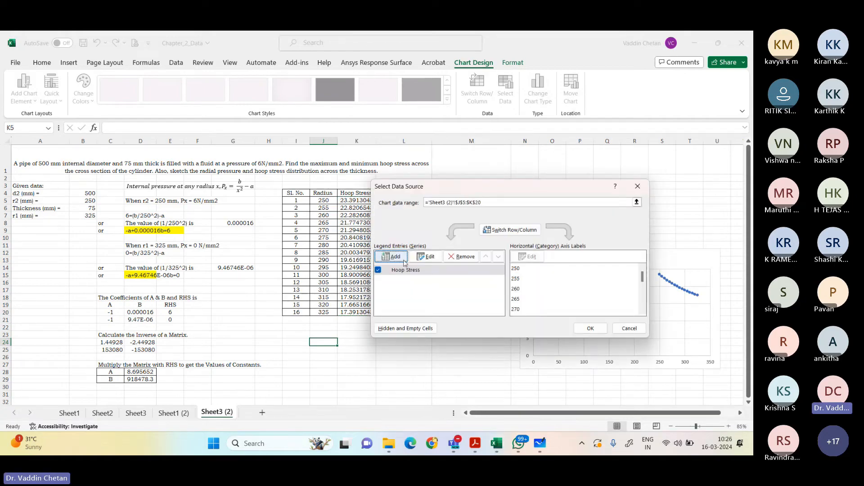
Step: Add a second chart data series named "Radial Stress"
{"action": "left_click", "coordinate": [396, 253]}
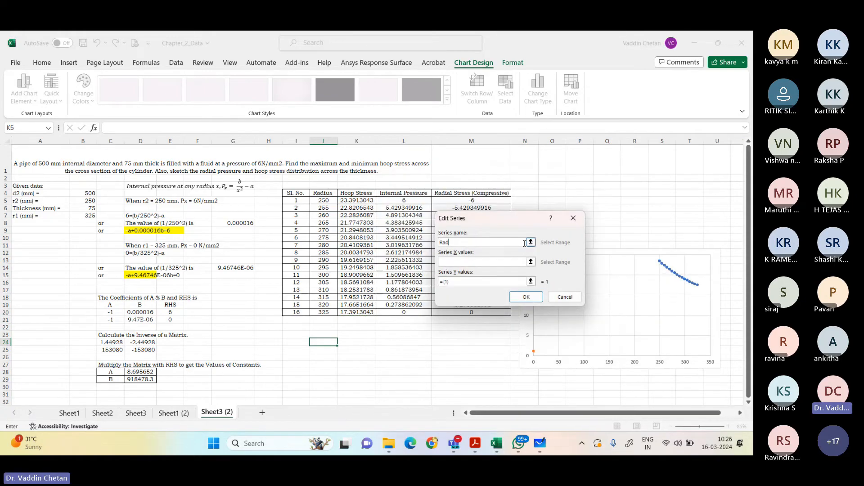
{"action": "type", "text": "Radial"}
{"action": "key", "text": "shift+space"}
{"action": "type", "text": "Sheet3"}
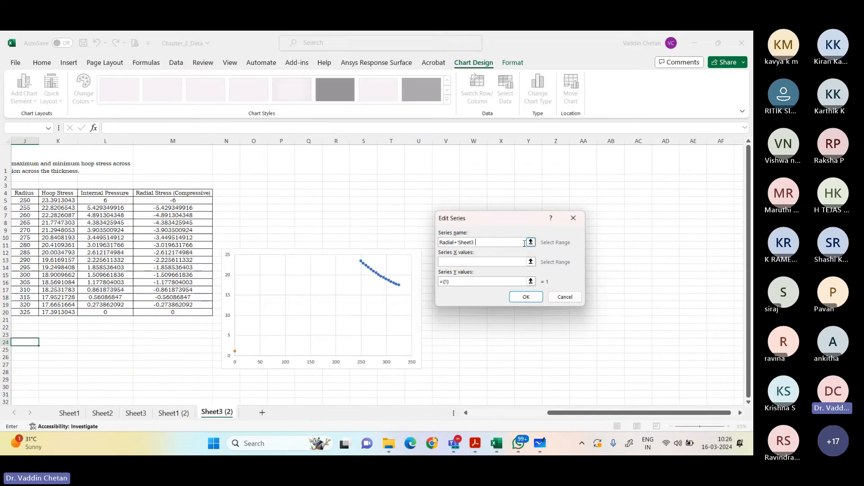
{"action": "key", "text": "BackSpace"}
{"action": "key", "text": "BackSpace"}
{"action": "key", "text": "BackSpace"}
{"action": "key", "text": "BackSpace"}
{"action": "key", "text": "BackSpace"}
{"action": "key", "text": "BackSpace"}
{"action": "key", "text": "BackSpace"}
{"action": "key", "text": "BackSpace"}
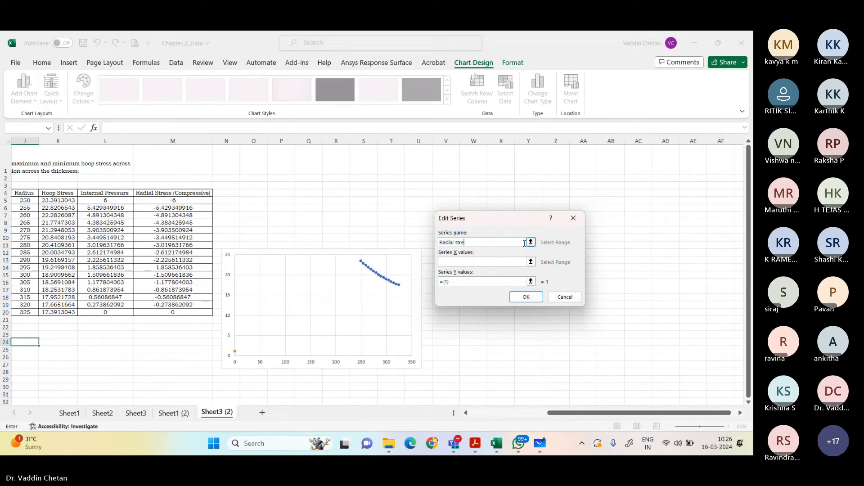
{"action": "type", "text": "s"}
{"action": "key", "text": "Tab"}
Step: Set the Radial Stress series to X values J5:J20 and Y values M5:M20, and accept the chart's data source
{"action": "left_click_drag", "start_coordinate": [616, 413], "coordinate": [520, 436]}
{"action": "left_click_drag", "start_coordinate": [328, 201], "coordinate": [324, 312]}
{"action": "left_click", "coordinate": [531, 282]}
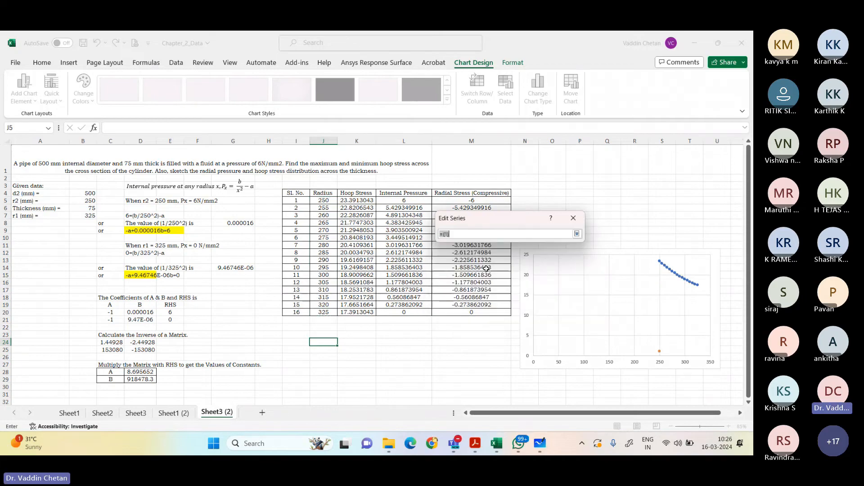
{"action": "left_click_drag", "start_coordinate": [486, 198], "coordinate": [468, 312]}
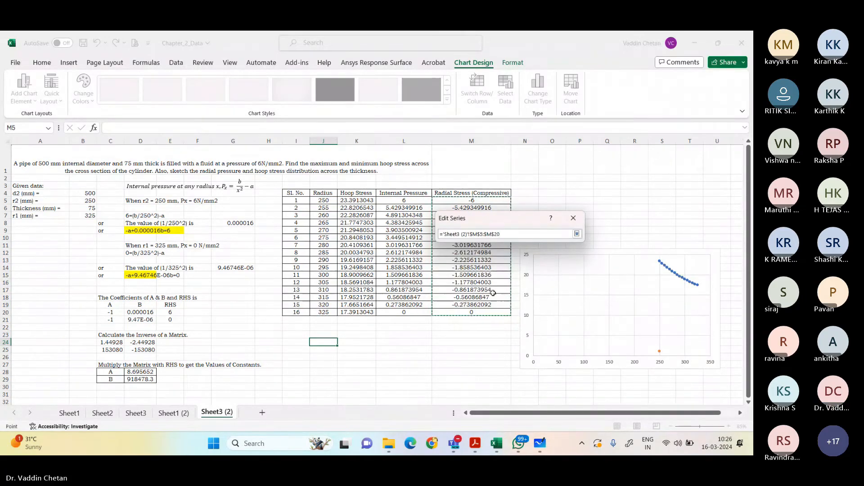
{"action": "left_click", "coordinate": [577, 234]}
{"action": "left_click", "coordinate": [526, 297]}
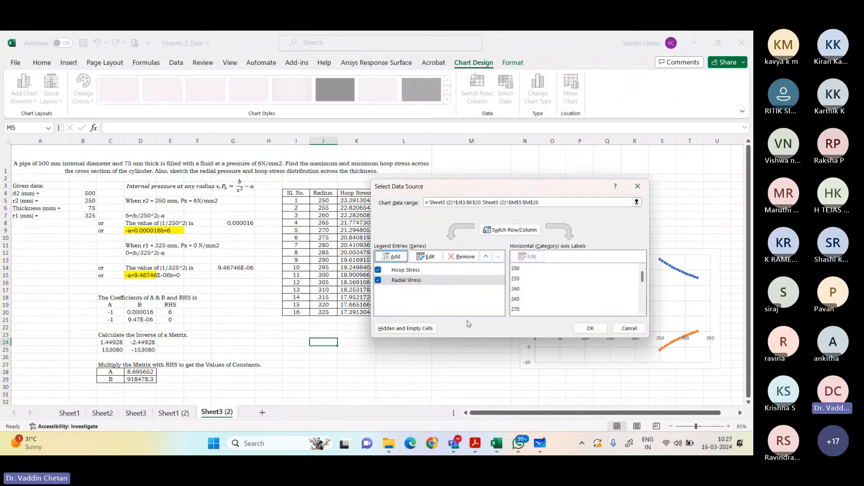
{"action": "left_click", "coordinate": [589, 329]}
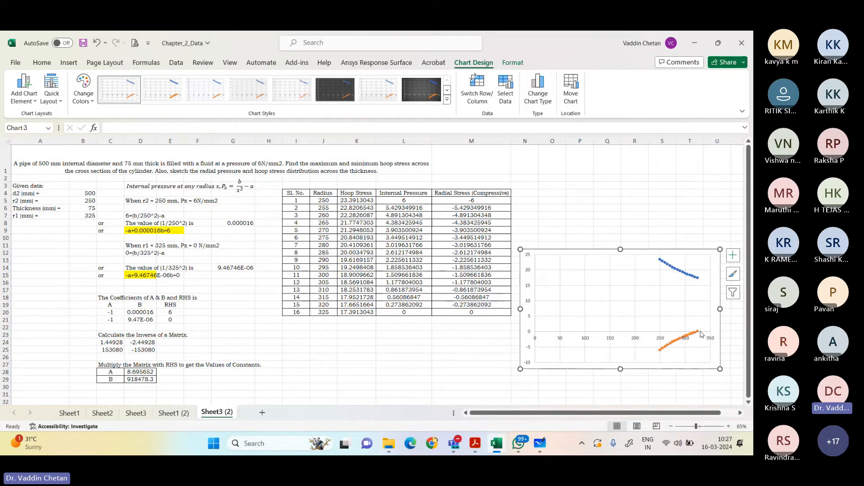
Step: Set the chart's horizontal axis bounds to a minimum of 250 and a maximum of 325, and close the axis formatting
{"action": "right_click", "coordinate": [568, 336]}
{"action": "left_click", "coordinate": [603, 330]}
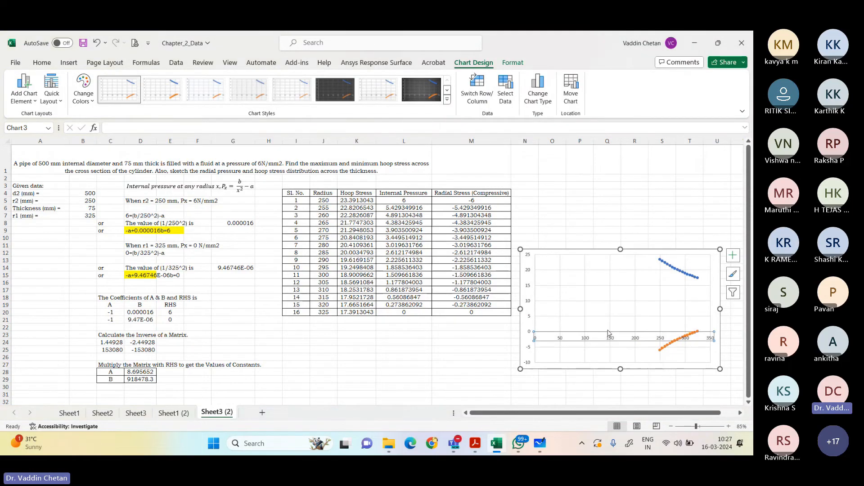
{"action": "left_click", "coordinate": [693, 239]}
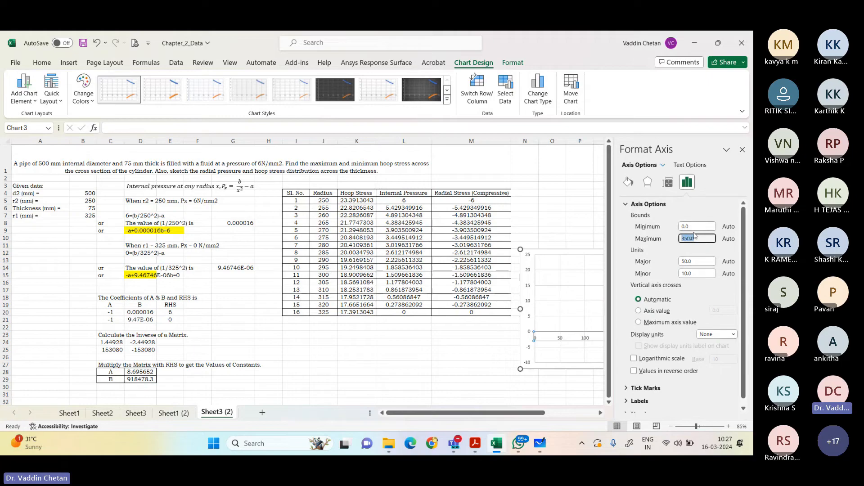
{"action": "left_click", "coordinate": [681, 227]}
{"action": "type", "text": "250"}
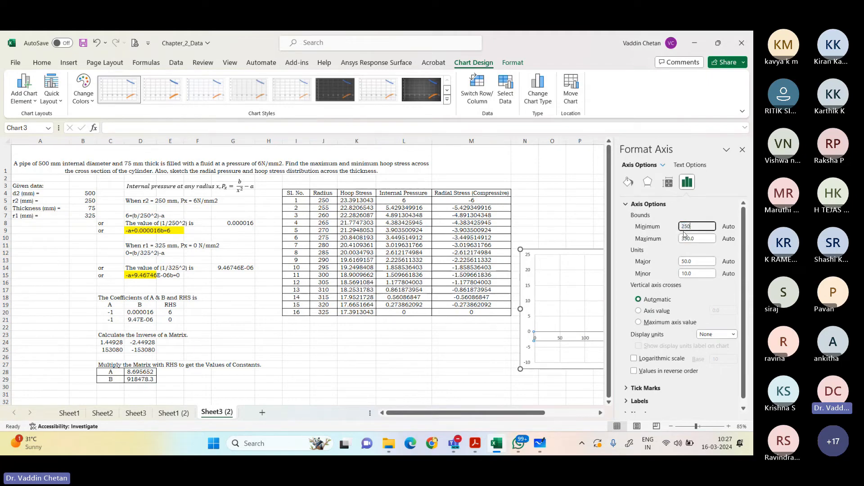
{"action": "key", "text": "Tab"}
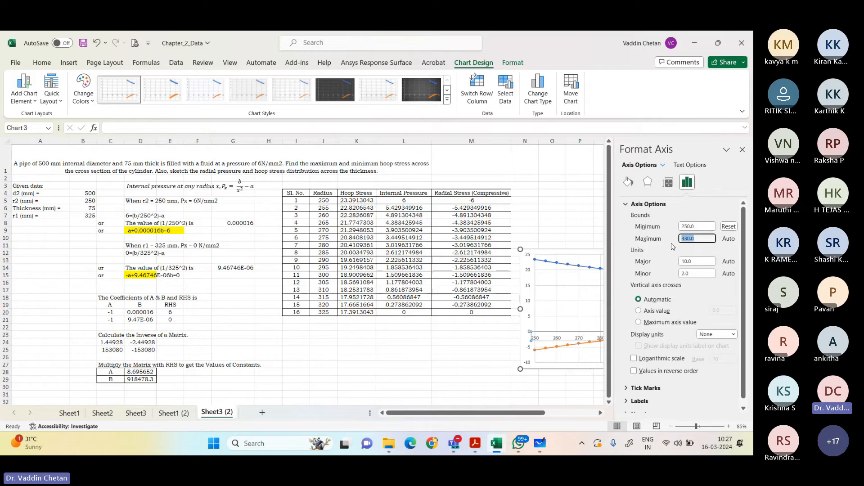
{"action": "type", "text": "325"}
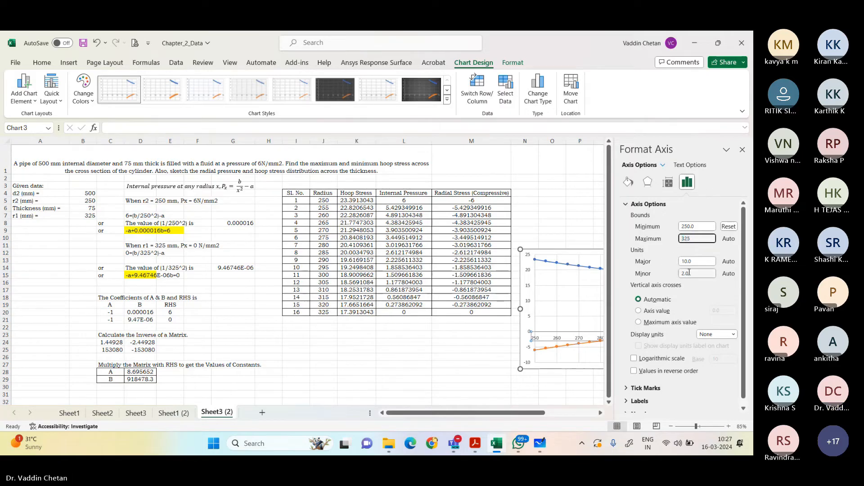
{"action": "key", "text": "Caps_Lock"}
{"action": "key", "text": "Caps_Lock"}
{"action": "key", "text": "Tab"}
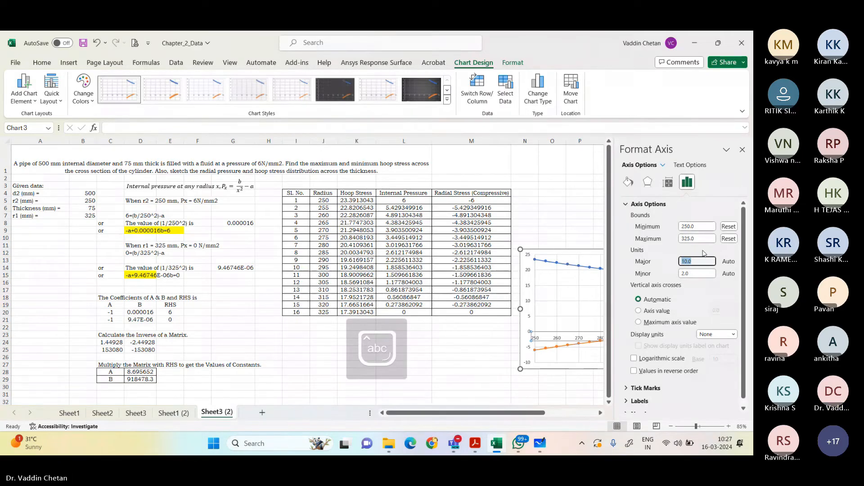
{"action": "left_click", "coordinate": [742, 151]}
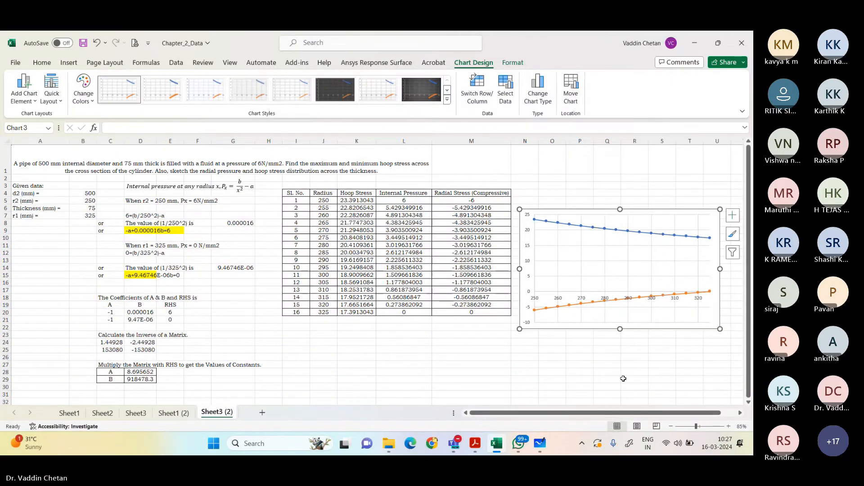
{"action": "right_click", "coordinate": [651, 327]}
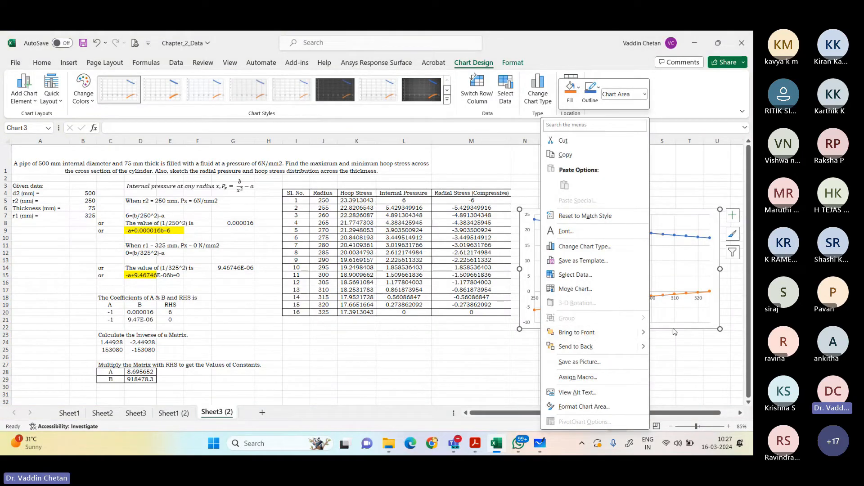
{"action": "left_click", "coordinate": [584, 406]}
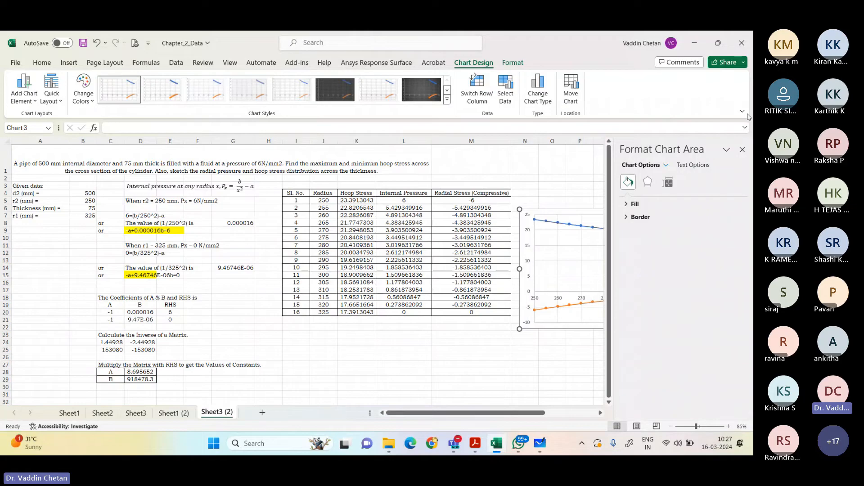
{"action": "left_click", "coordinate": [743, 149]}
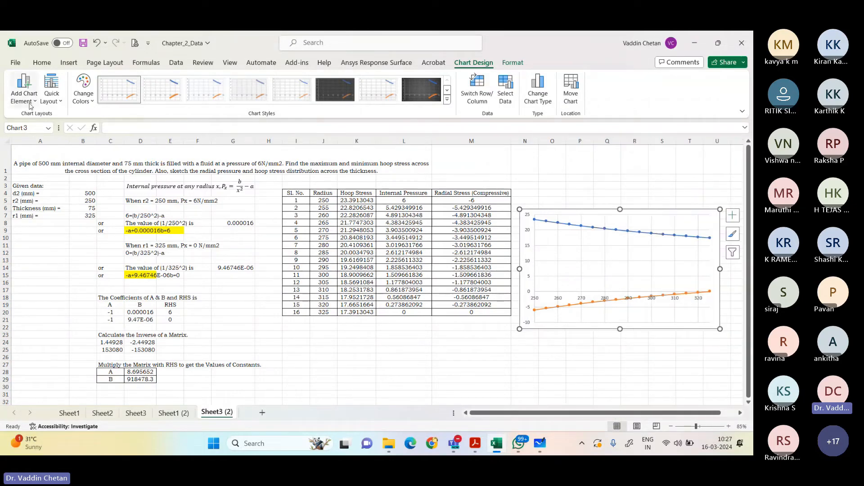
Step: Add a legend at the right side of the stress distribution chart
{"action": "left_click", "coordinate": [25, 88]}
{"action": "mouse_move", "coordinate": [45, 215]}
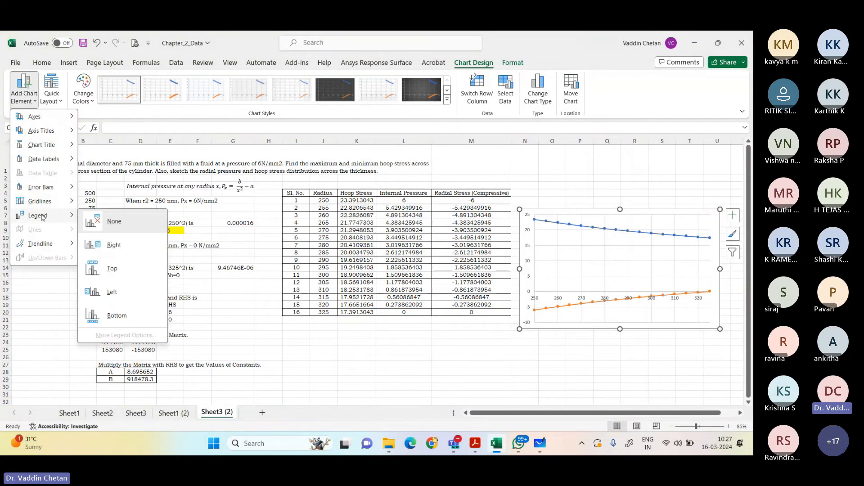
{"action": "left_click", "coordinate": [115, 245]}
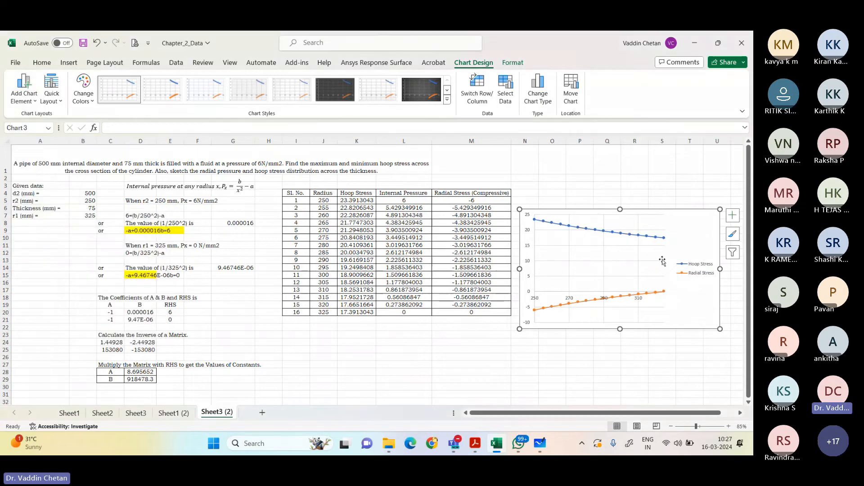
{"action": "right_click", "coordinate": [658, 322]}
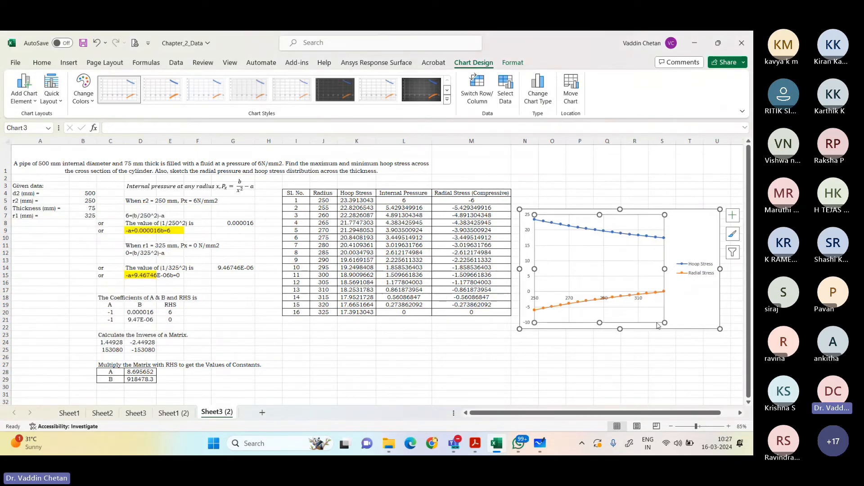
{"action": "left_click", "coordinate": [641, 333]}
{"action": "left_click", "coordinate": [645, 343]}
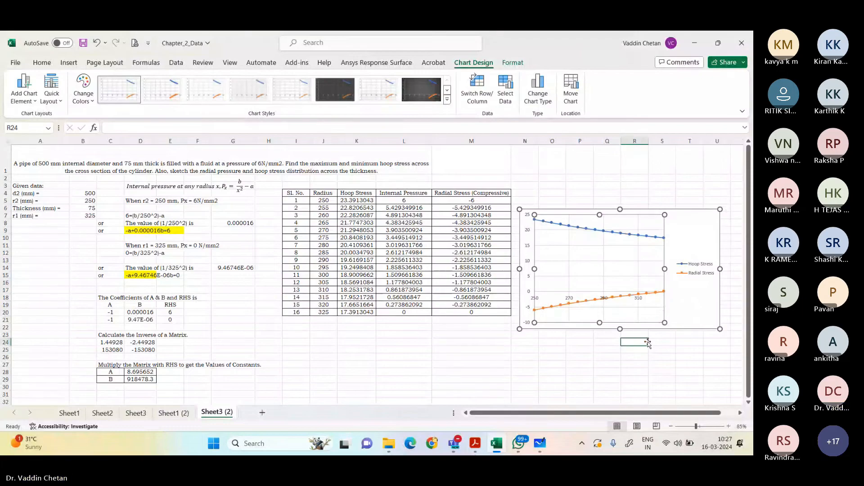
{"action": "left_click", "coordinate": [650, 328]}
{"action": "right_click", "coordinate": [650, 328]}
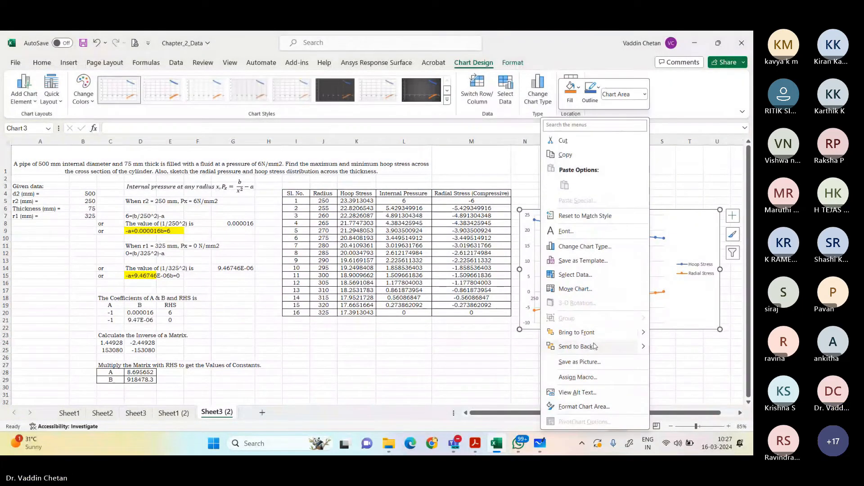
{"action": "left_click", "coordinate": [684, 348]}
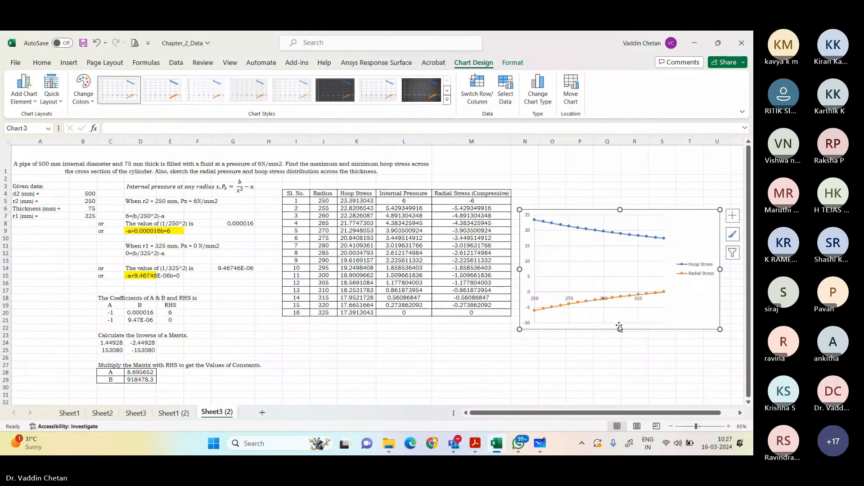
{"action": "left_click", "coordinate": [605, 323]}
{"action": "right_click", "coordinate": [594, 325]}
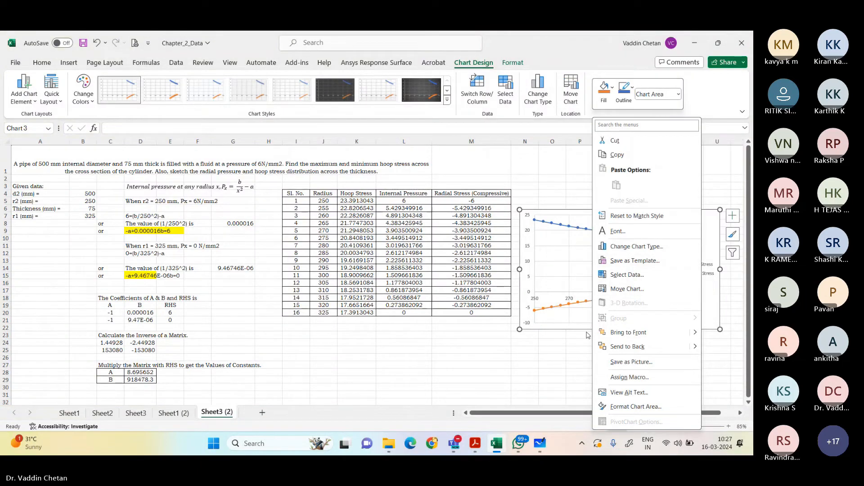
{"action": "left_click", "coordinate": [593, 334]}
{"action": "left_click", "coordinate": [598, 342]}
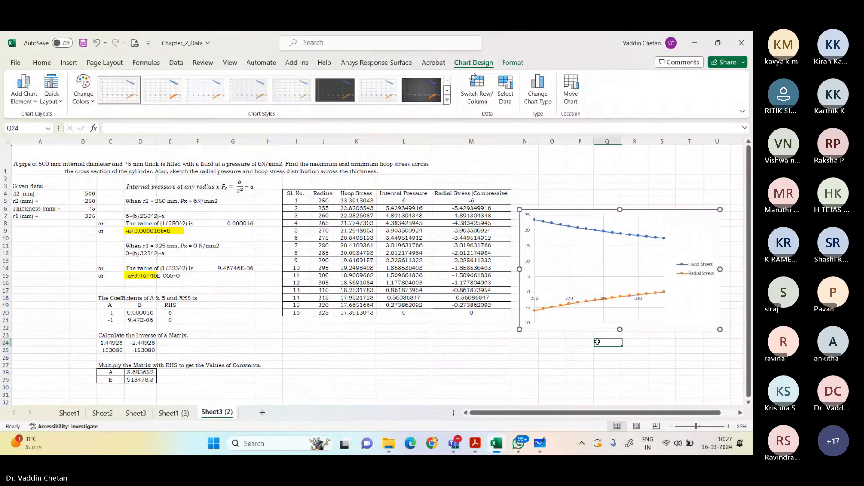
{"action": "left_click", "coordinate": [566, 328]}
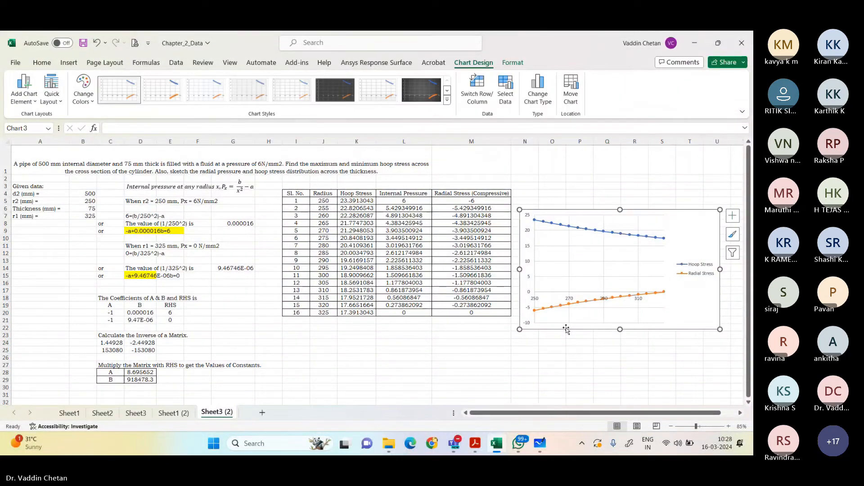
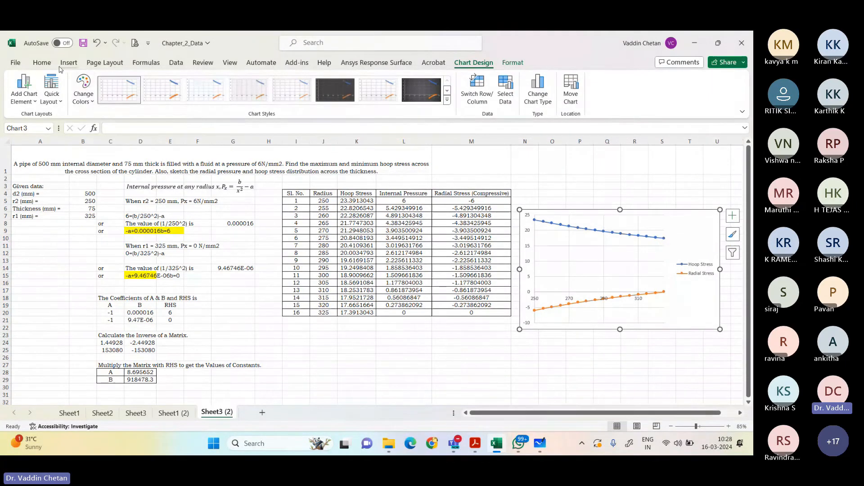
Step: Format the stress chart's text in Times New Roman at size 10
{"action": "left_click", "coordinate": [45, 63]}
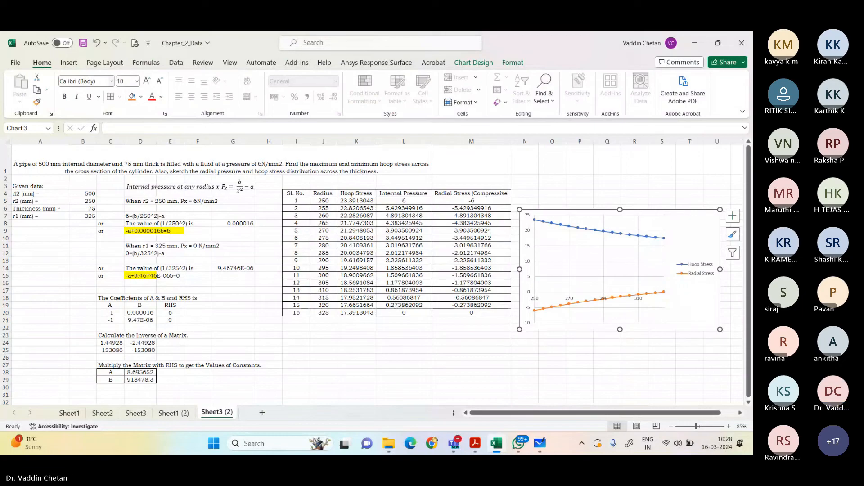
{"action": "left_click", "coordinate": [85, 80]}
{"action": "type", "text": "Times New Roman"}
{"action": "key", "text": "Tab"}
{"action": "type", "text": "10"}
{"action": "key", "text": "Return"}
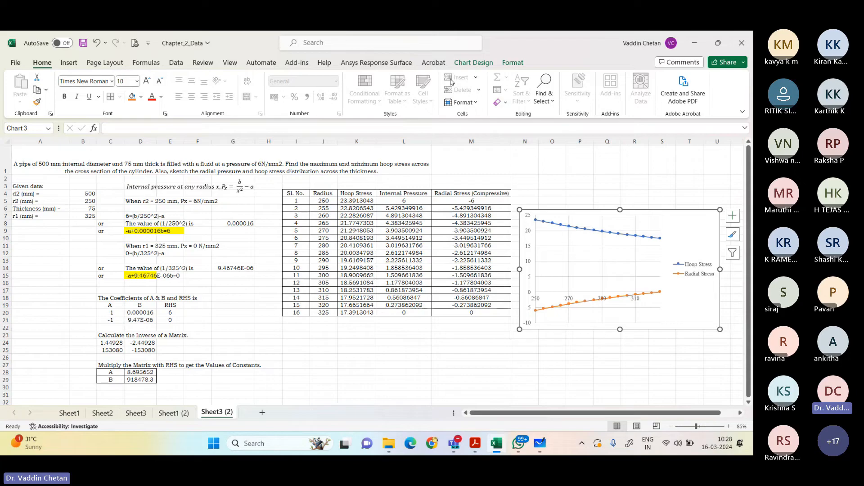
Step: Set the major unit of the chart's horizontal axis to 10 and close the axis formatting
{"action": "right_click", "coordinate": [640, 299]}
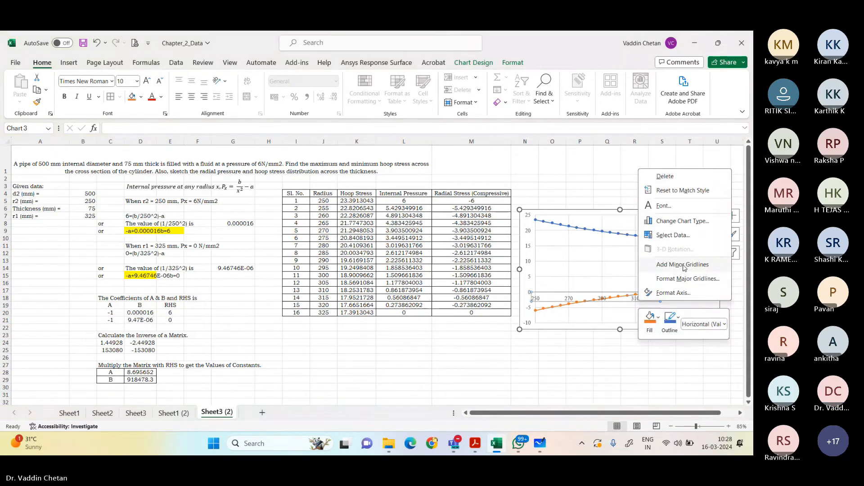
{"action": "left_click", "coordinate": [673, 293]}
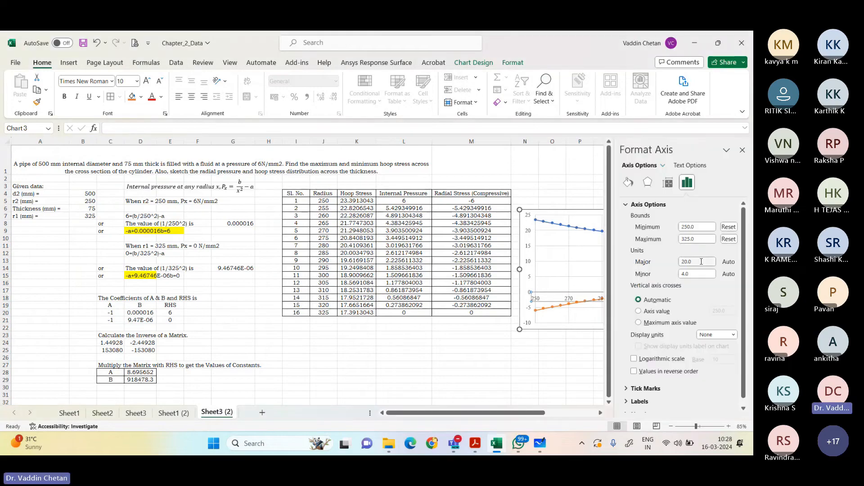
{"action": "left_click", "coordinate": [696, 275]}
{"action": "left_click", "coordinate": [695, 261]}
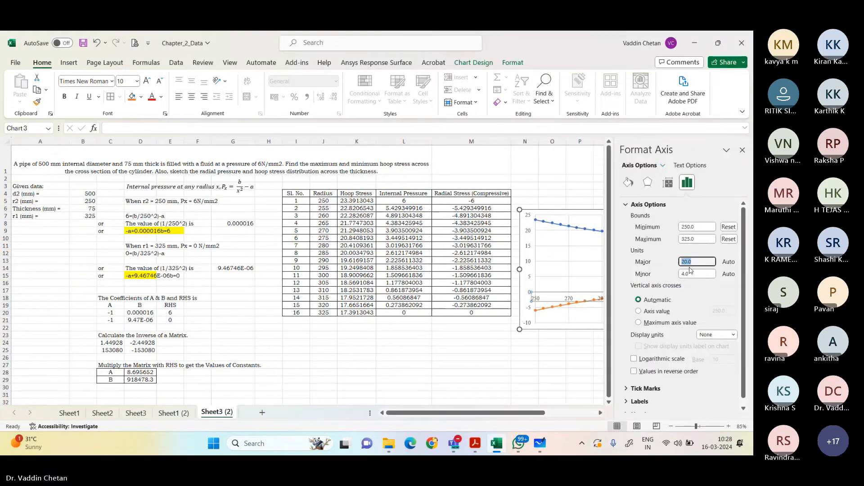
{"action": "type", "text": "10"}
{"action": "left_click_drag", "start_coordinate": [551, 343], "coordinate": [580, 343]}
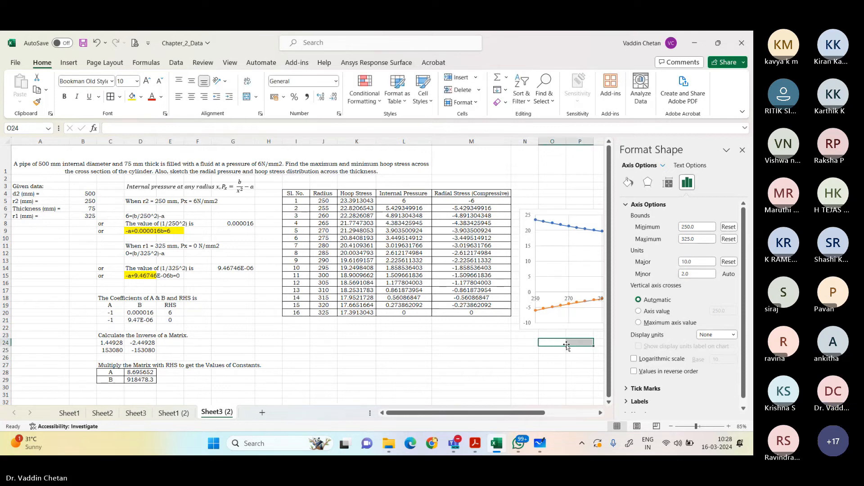
{"action": "left_click", "coordinate": [743, 150]}
{"action": "left_click", "coordinate": [689, 365]}
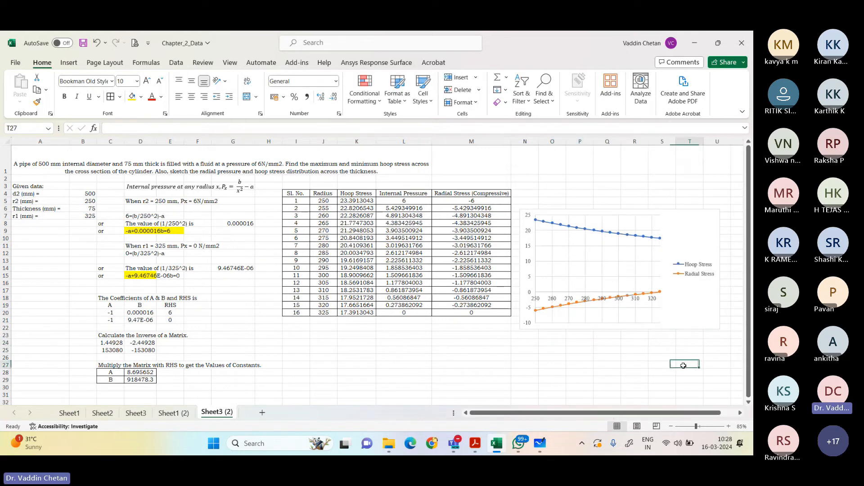
Step: Save the Chapter_2_Data workbook with the finished stress distribution chart
{"action": "left_click", "coordinate": [686, 324]}
{"action": "left_click", "coordinate": [670, 365]}
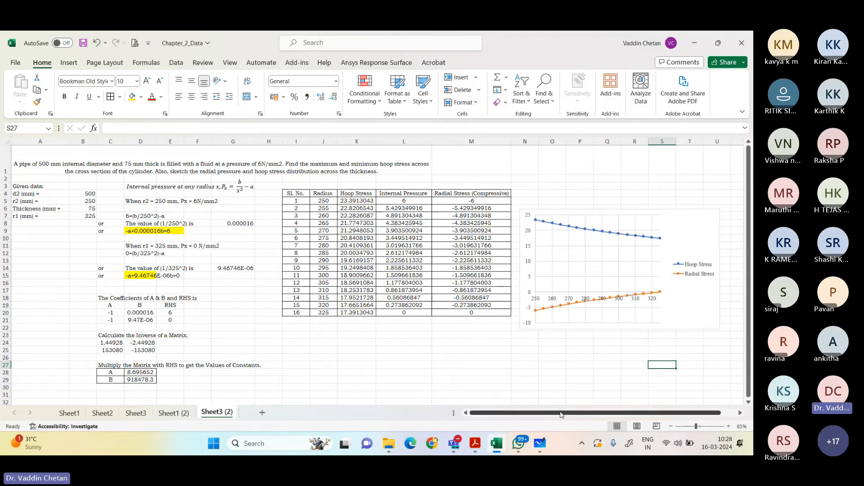
{"action": "key", "text": "ctrl+s"}
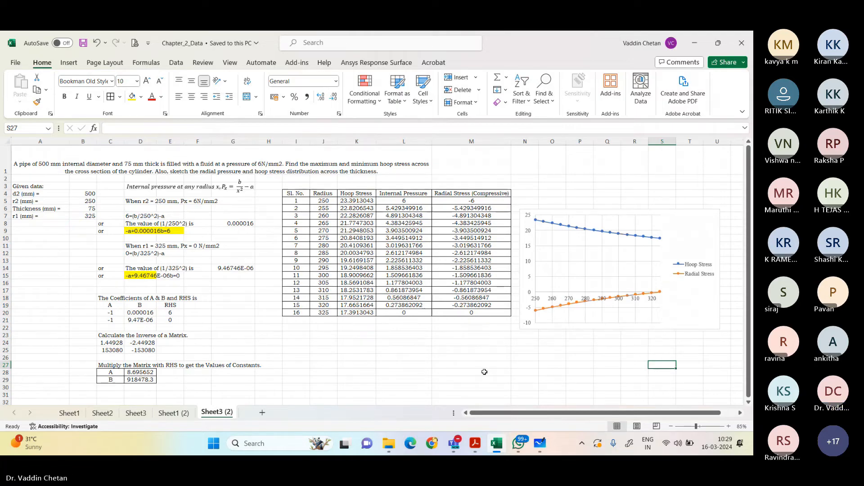
Step: Close the analytical solution PDF and read question 9 on the quadratic equation solver in the spreadsheet questions PDF
{"action": "mouse_move", "coordinate": [475, 442]}
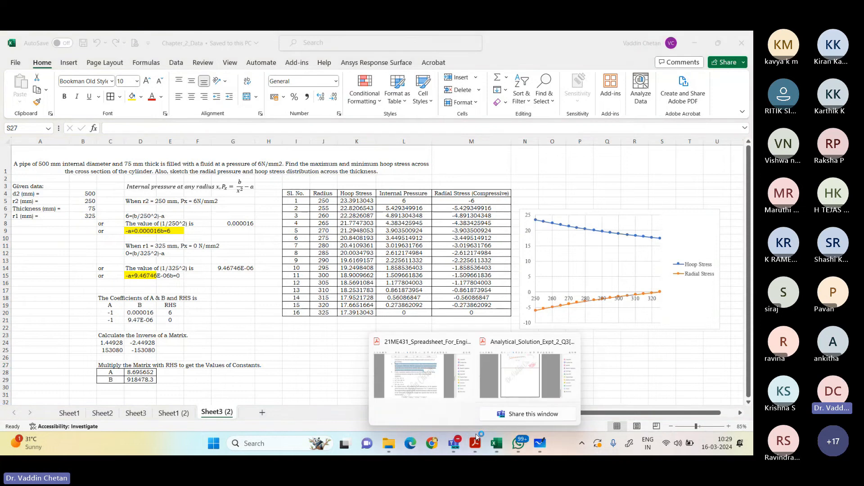
{"action": "mouse_move", "coordinate": [509, 382]}
{"action": "left_click", "coordinate": [571, 342]}
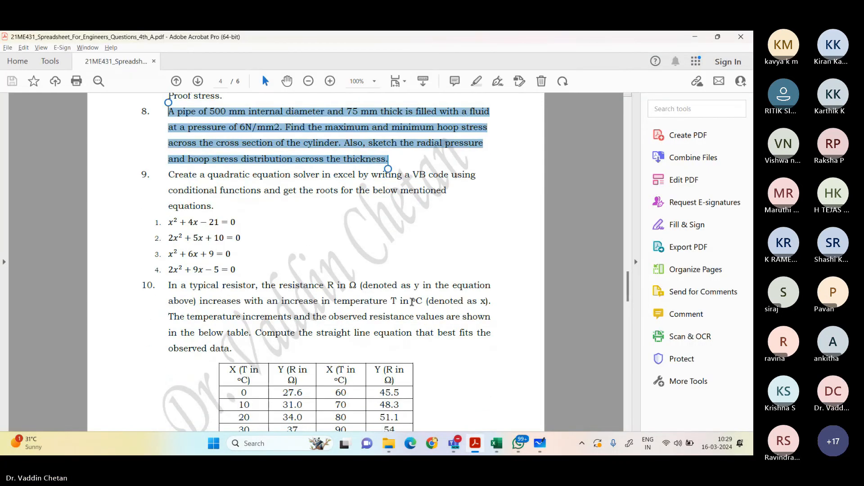
{"action": "left_click_drag", "start_coordinate": [169, 174], "coordinate": [211, 206]}
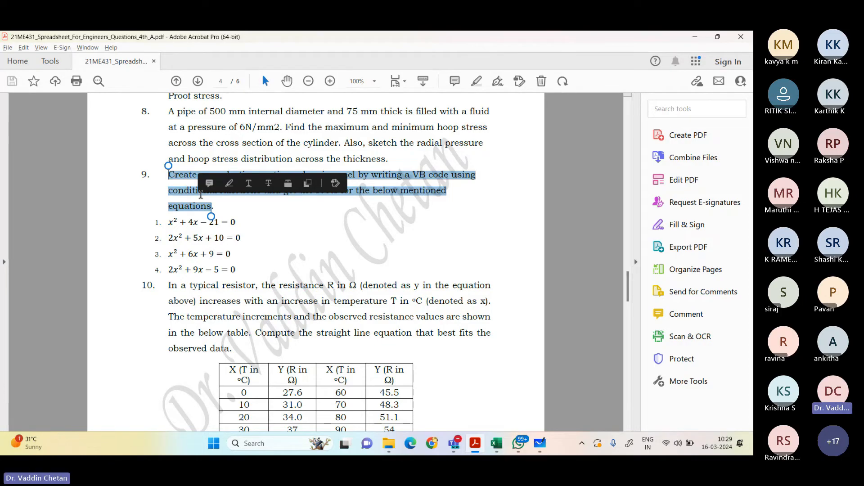
{"action": "left_click", "coordinate": [250, 208]}
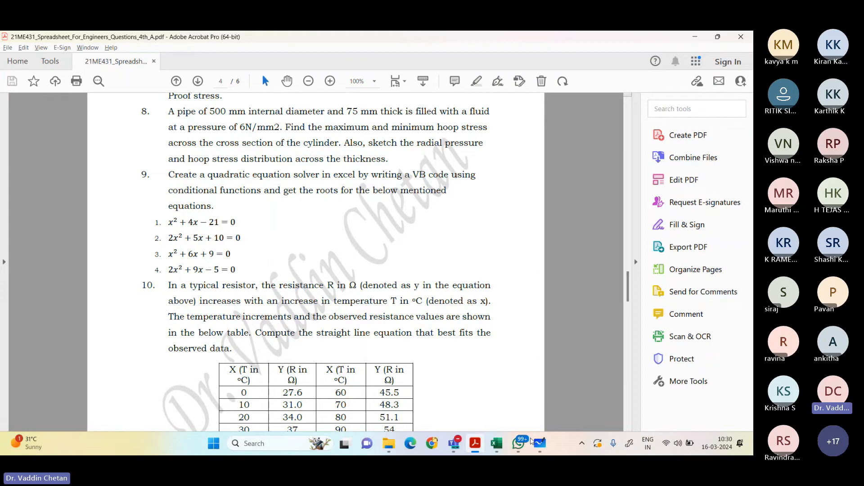
Step: Switch to Microsoft Whiteboard and handwrite ax²+bx+c in red on a blank area, with "if b²-4ac<0" beneath it
{"action": "left_click", "coordinate": [540, 446]}
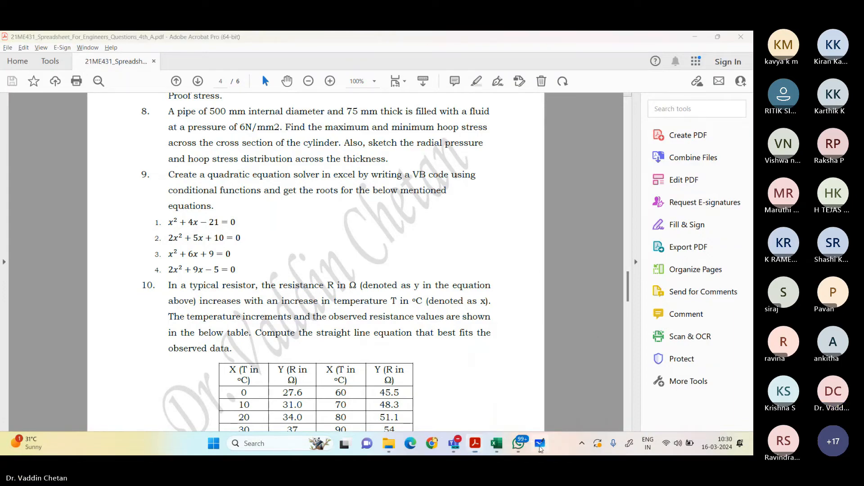
{"action": "left_click_drag", "start_coordinate": [508, 288], "coordinate": [100, 287]}
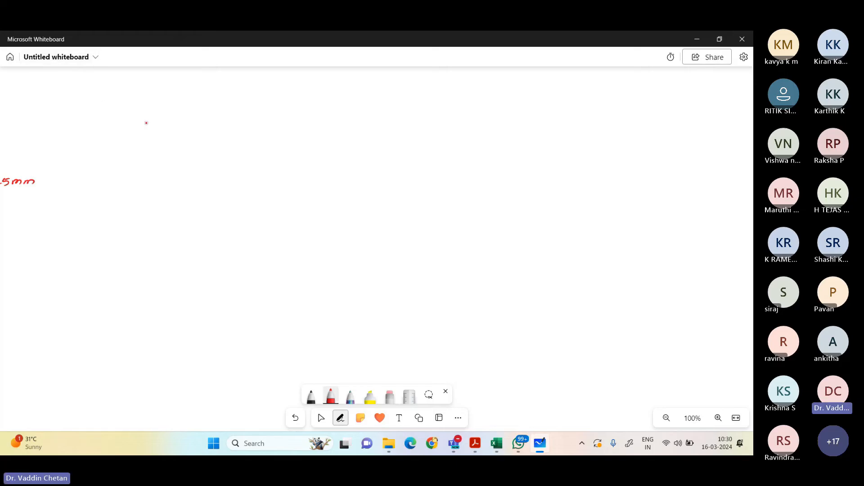
{"action": "mouse_move", "coordinate": [155, 119]}
{"action": "left_mouse_down"}
{"action": "mouse_move", "coordinate": [163, 127]}
{"action": "mouse_move", "coordinate": [169, 113]}
{"action": "mouse_move", "coordinate": [178, 117]}
{"action": "left_mouse_up"}
{"action": "left_click_drag", "start_coordinate": [191, 116], "coordinate": [210, 117]}
{"action": "left_click_drag", "start_coordinate": [207, 114], "coordinate": [220, 119]}
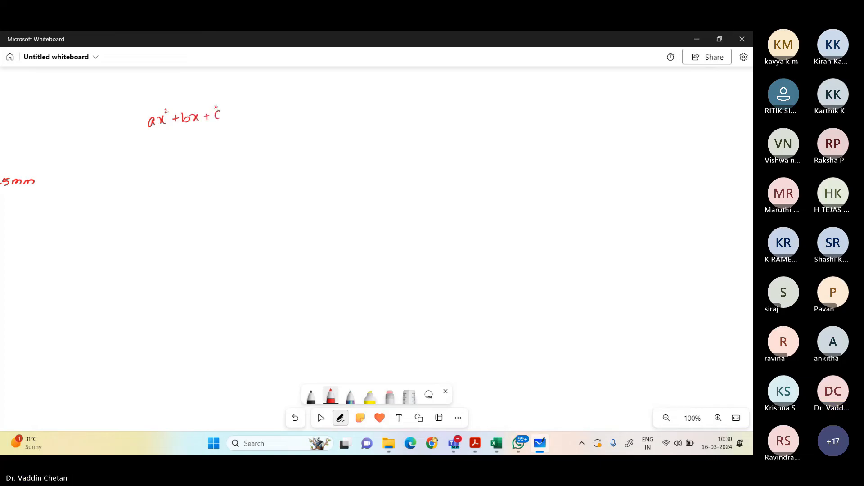
{"action": "left_click_drag", "start_coordinate": [133, 126], "coordinate": [137, 125]}
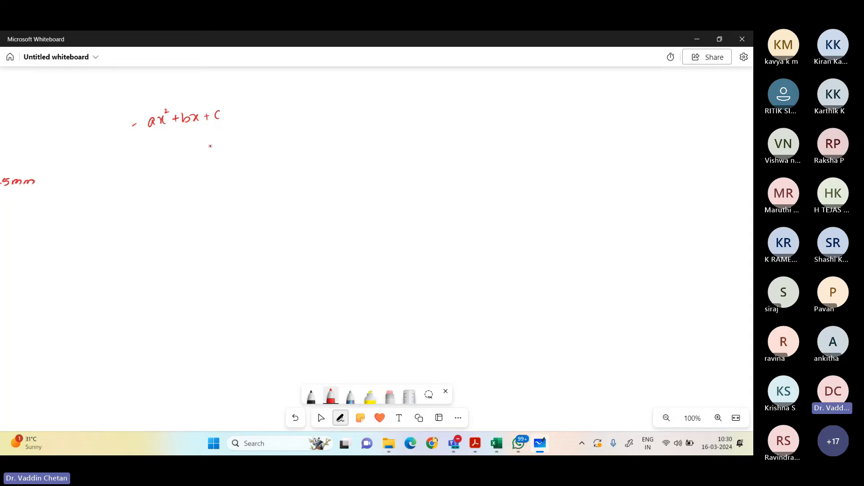
{"action": "mouse_move", "coordinate": [211, 141]}
{"action": "left_mouse_down"}
{"action": "mouse_move", "coordinate": [221, 153]}
{"action": "mouse_move", "coordinate": [239, 138]}
{"action": "mouse_move", "coordinate": [309, 125]}
{"action": "left_mouse_up"}
{"action": "left_click", "coordinate": [212, 140]}
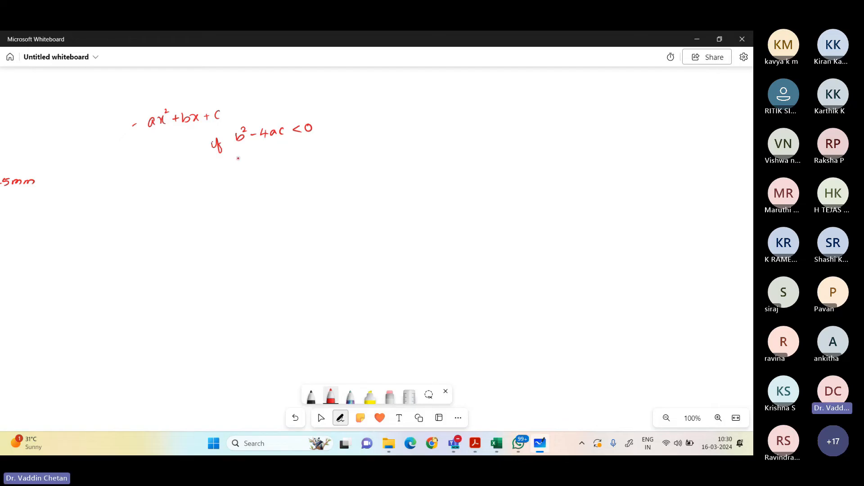
Step: Handwrite the second condition, b²-4ac=0, with its equal roots x₁=x₂=-b/2a
{"action": "left_click_drag", "start_coordinate": [239, 153], "coordinate": [247, 161]}
{"action": "left_click_drag", "start_coordinate": [244, 152], "coordinate": [252, 157]}
{"action": "left_click_drag", "start_coordinate": [254, 160], "coordinate": [257, 160]}
{"action": "left_click_drag", "start_coordinate": [264, 155], "coordinate": [271, 161]}
{"action": "left_click_drag", "start_coordinate": [279, 155], "coordinate": [281, 159]}
{"action": "left_click_drag", "start_coordinate": [289, 152], "coordinate": [308, 156]}
{"action": "mouse_move", "coordinate": [315, 148]}
{"action": "left_mouse_down"}
{"action": "mouse_move", "coordinate": [311, 155]}
{"action": "mouse_move", "coordinate": [374, 152]}
{"action": "left_mouse_up"}
{"action": "left_click_drag", "start_coordinate": [385, 149], "coordinate": [395, 154]}
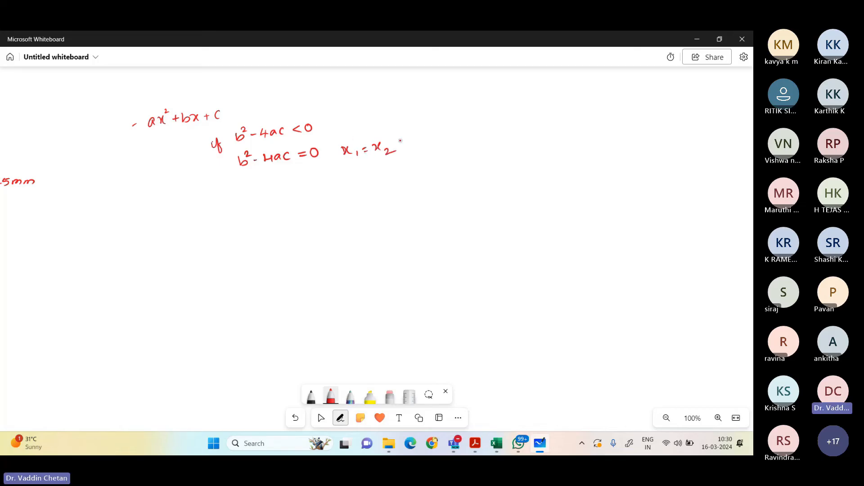
{"action": "left_click_drag", "start_coordinate": [422, 139], "coordinate": [452, 143]}
{"action": "left_click_drag", "start_coordinate": [440, 150], "coordinate": [457, 153]}
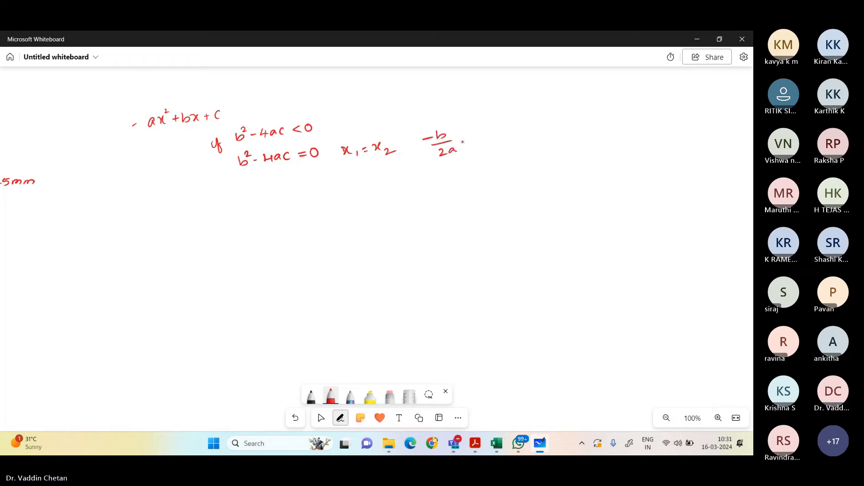
{"action": "left_click_drag", "start_coordinate": [404, 147], "coordinate": [410, 148]}
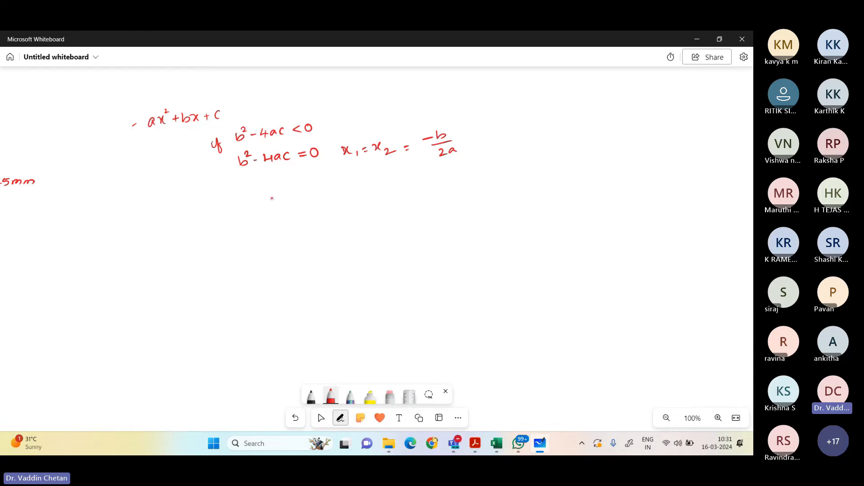
Step: Handwrite the third condition, b²-4ac>0, followed by "x₁ & x₂"
{"action": "left_click_drag", "start_coordinate": [248, 192], "coordinate": [284, 189]}
{"action": "left_click_drag", "start_coordinate": [291, 181], "coordinate": [369, 175]}
{"action": "left_click_drag", "start_coordinate": [375, 170], "coordinate": [380, 174]}
{"action": "mouse_move", "coordinate": [381, 166]}
{"action": "left_mouse_down"}
{"action": "mouse_move", "coordinate": [375, 174]}
{"action": "mouse_move", "coordinate": [386, 177]}
{"action": "left_mouse_up"}
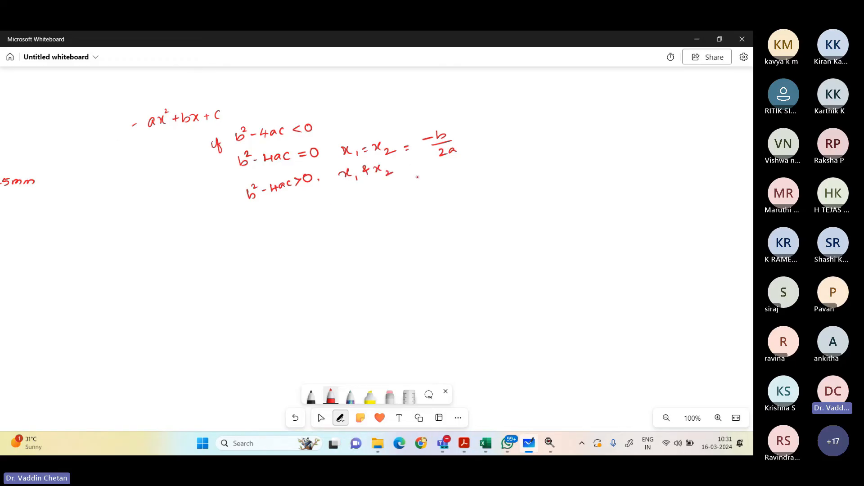
Step: Handwrite the first root formula, x₁=(-b+√(b²-4ac))/2a, beneath the third condition
{"action": "left_click_drag", "start_coordinate": [397, 193], "coordinate": [436, 188]}
{"action": "left_click_drag", "start_coordinate": [439, 181], "coordinate": [447, 186]}
{"action": "mouse_move", "coordinate": [450, 185]}
{"action": "left_mouse_down"}
{"action": "mouse_move", "coordinate": [468, 191]}
{"action": "mouse_move", "coordinate": [506, 164]}
{"action": "mouse_move", "coordinate": [485, 180]}
{"action": "left_mouse_up"}
{"action": "left_click_drag", "start_coordinate": [487, 182], "coordinate": [514, 176]}
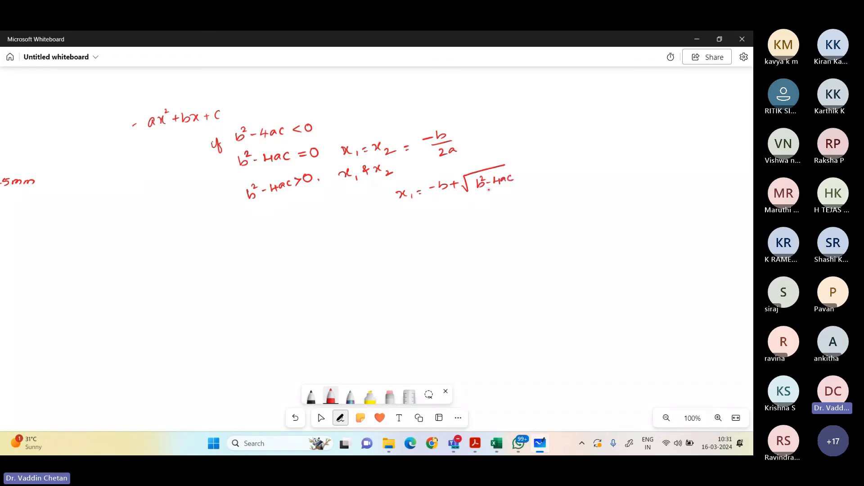
{"action": "mouse_move", "coordinate": [445, 202]}
{"action": "left_mouse_down"}
{"action": "mouse_move", "coordinate": [493, 186]}
{"action": "mouse_move", "coordinate": [466, 207]}
{"action": "mouse_move", "coordinate": [478, 205]}
{"action": "left_mouse_up"}
Step: Handwrite the second root formula, x₂=(-b-√(b²-4ac))/2a, below the x₁ formula and stop inking
{"action": "left_click_drag", "start_coordinate": [410, 237], "coordinate": [431, 246]}
{"action": "left_click_drag", "start_coordinate": [435, 237], "coordinate": [440, 238]}
{"action": "left_click_drag", "start_coordinate": [446, 232], "coordinate": [450, 231]}
{"action": "left_click_drag", "start_coordinate": [456, 225], "coordinate": [461, 230]}
{"action": "left_click_drag", "start_coordinate": [471, 228], "coordinate": [540, 197]}
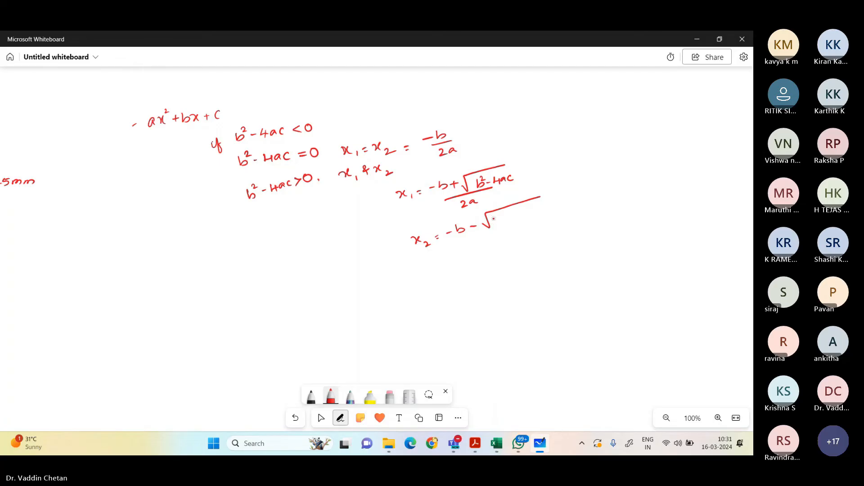
{"action": "left_click_drag", "start_coordinate": [493, 215], "coordinate": [531, 214]}
{"action": "left_click_drag", "start_coordinate": [461, 244], "coordinate": [527, 221]}
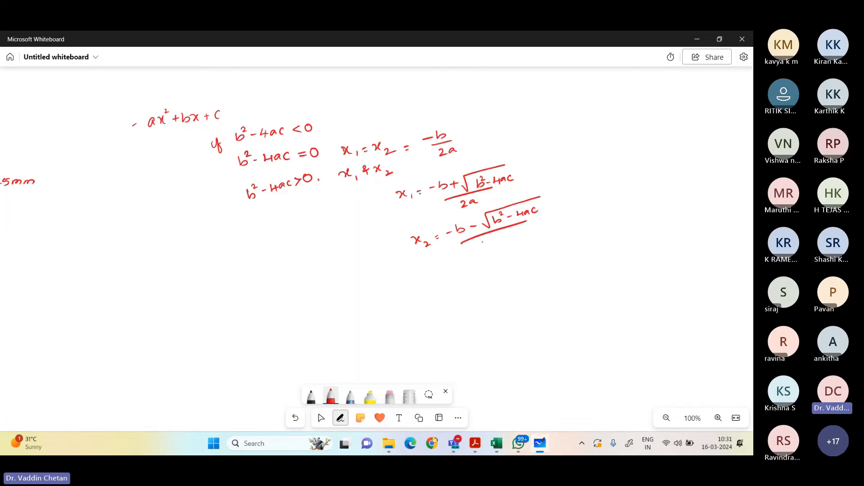
{"action": "left_click_drag", "start_coordinate": [482, 241], "coordinate": [503, 243]}
{"action": "left_click", "coordinate": [321, 418]}
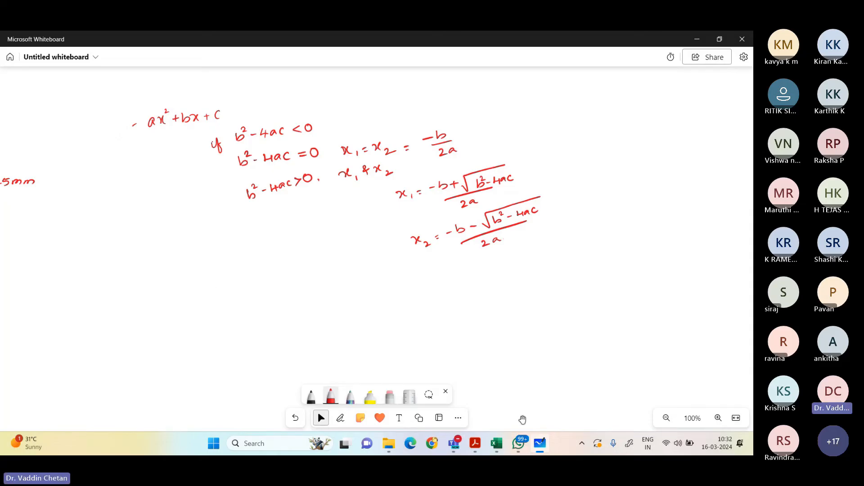
Step: Close the Chapter_2_Data workbook and open Chapter_3_New from the New folder in Excel, dismissing the account notice
{"action": "left_click", "coordinate": [496, 444]}
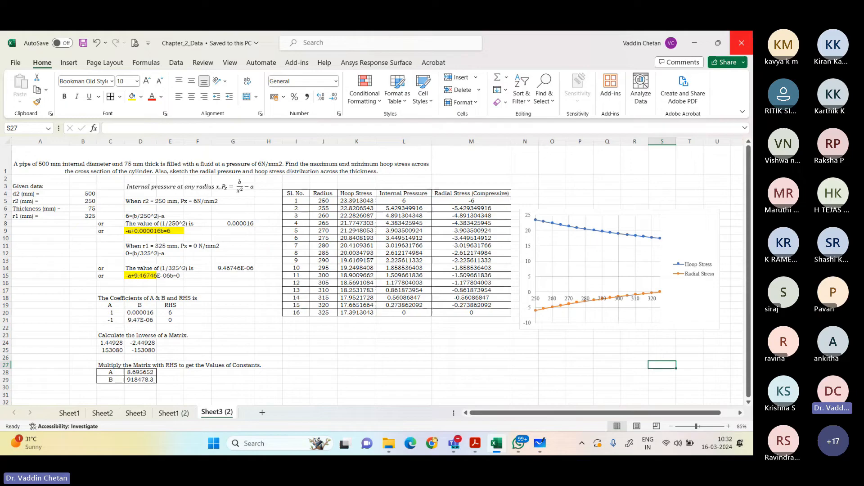
{"action": "left_click", "coordinate": [732, 41]}
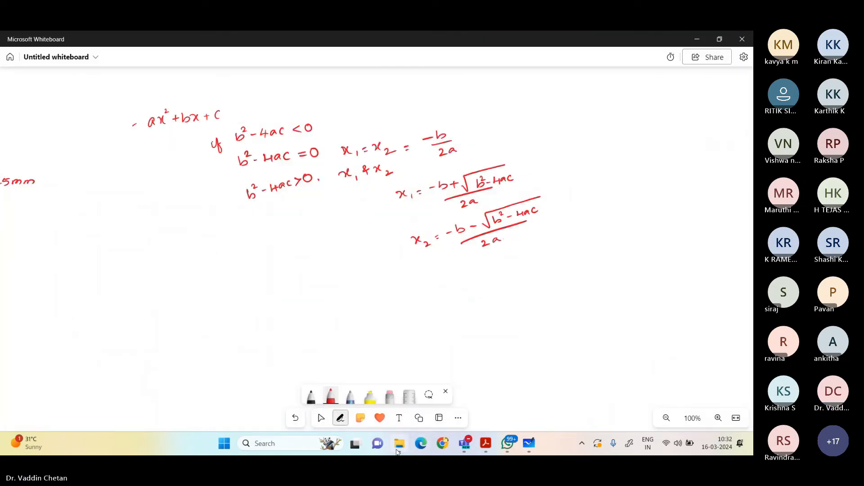
{"action": "left_click", "coordinate": [397, 452]}
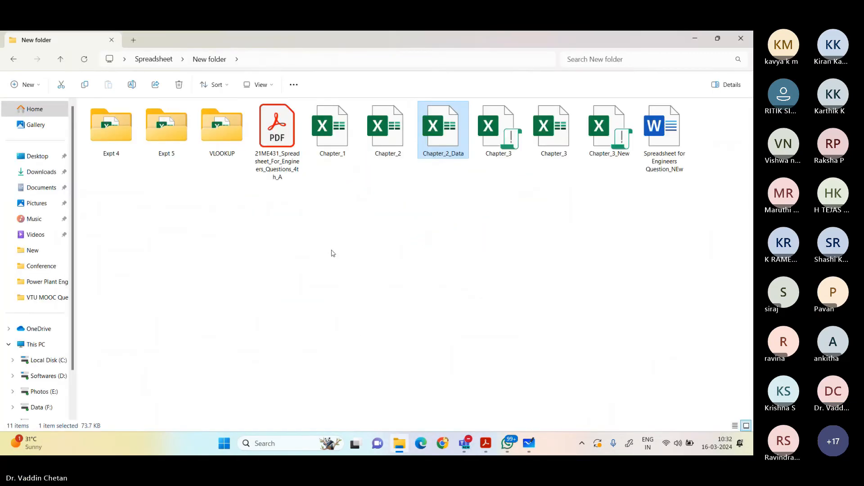
{"action": "double_click", "coordinate": [604, 140]}
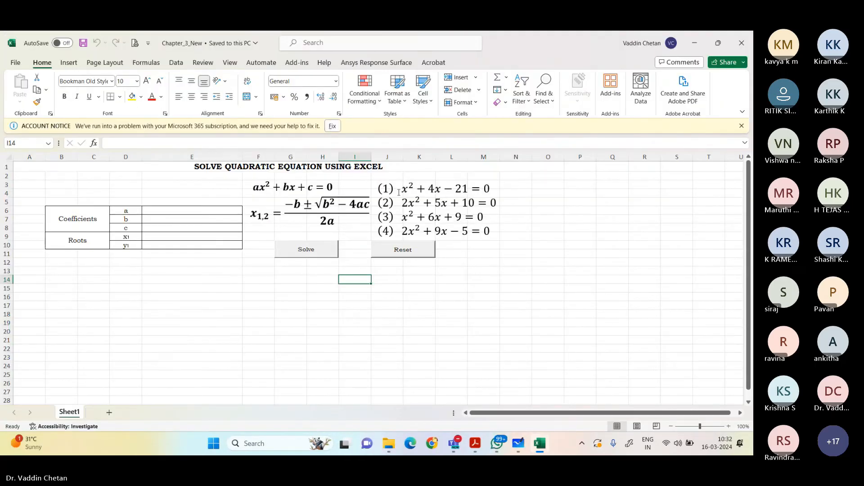
{"action": "left_click", "coordinate": [742, 126]}
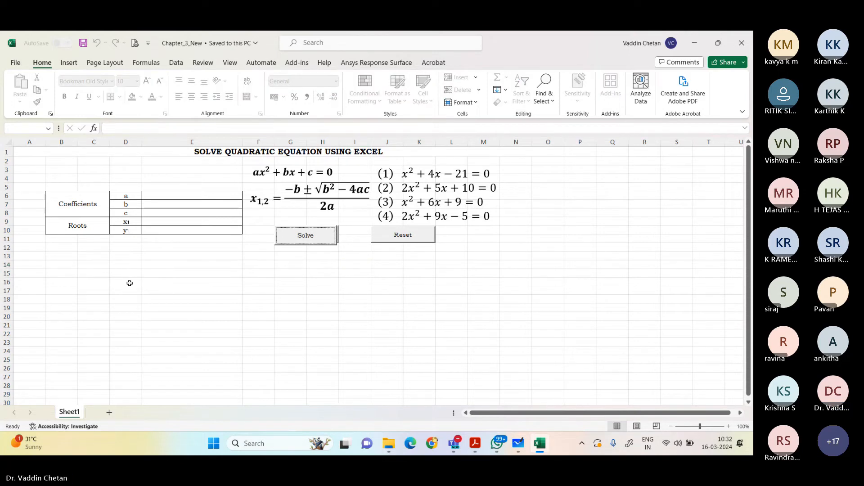
Step: Create a copy of Sheet1 at the end of the Chapter_3_New workbook
{"action": "left_click", "coordinate": [189, 291]}
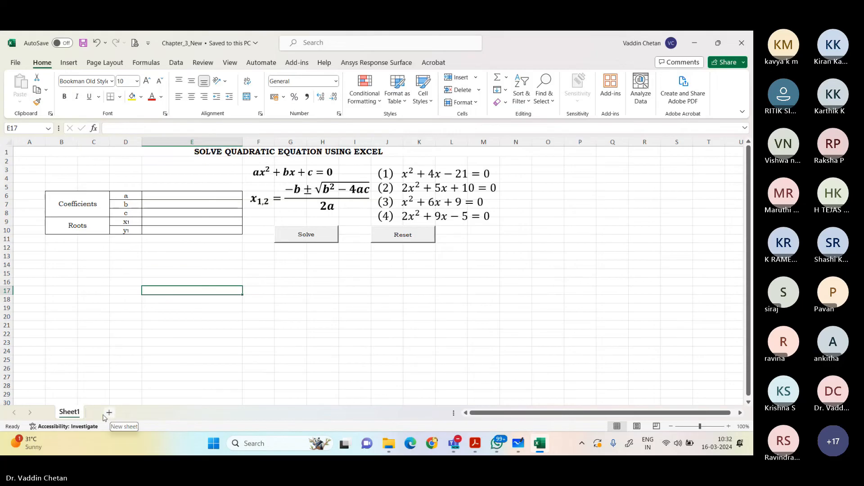
{"action": "right_click", "coordinate": [77, 412]}
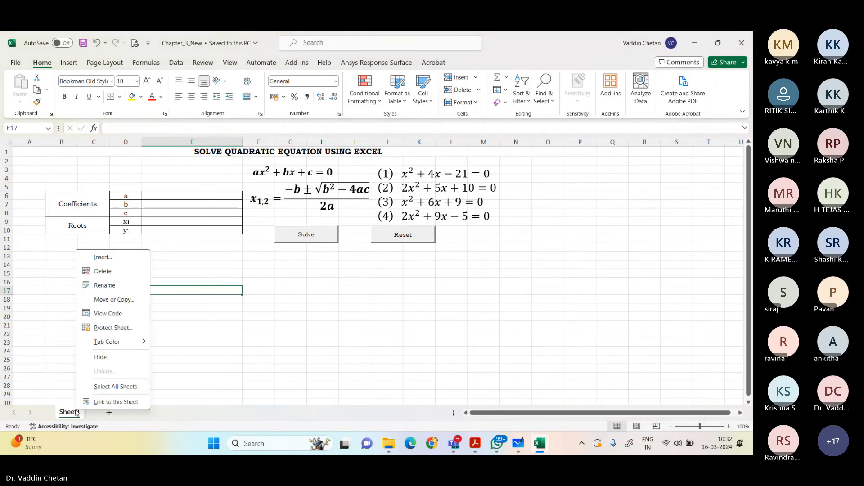
{"action": "left_click", "coordinate": [135, 299]}
{"action": "left_click", "coordinate": [69, 304]}
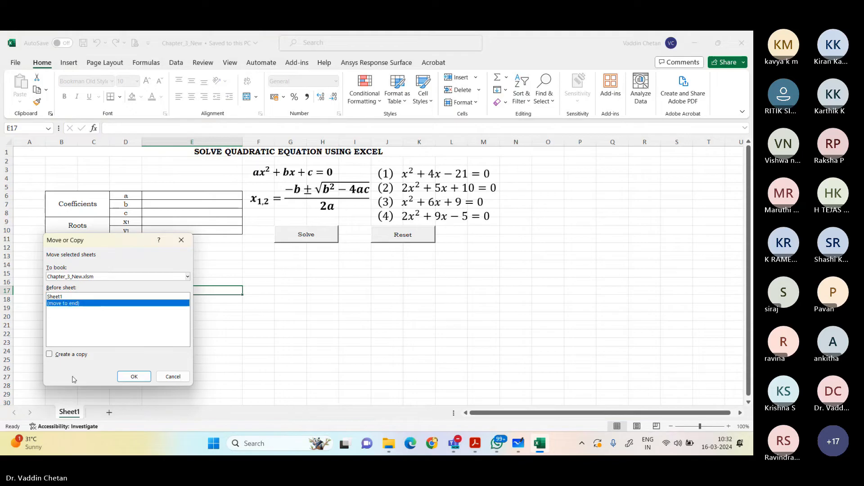
{"action": "left_click", "coordinate": [49, 354]}
{"action": "left_click", "coordinate": [137, 377]}
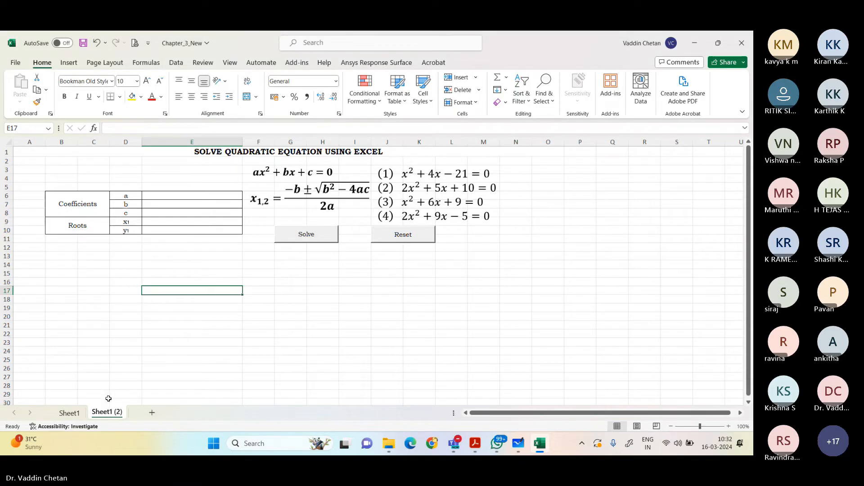
Step: Turn on Design Mode, delete the existing Solve and Reset buttons from Sheet1 (2), and turn Design Mode off
{"action": "left_click", "coordinate": [305, 241]}
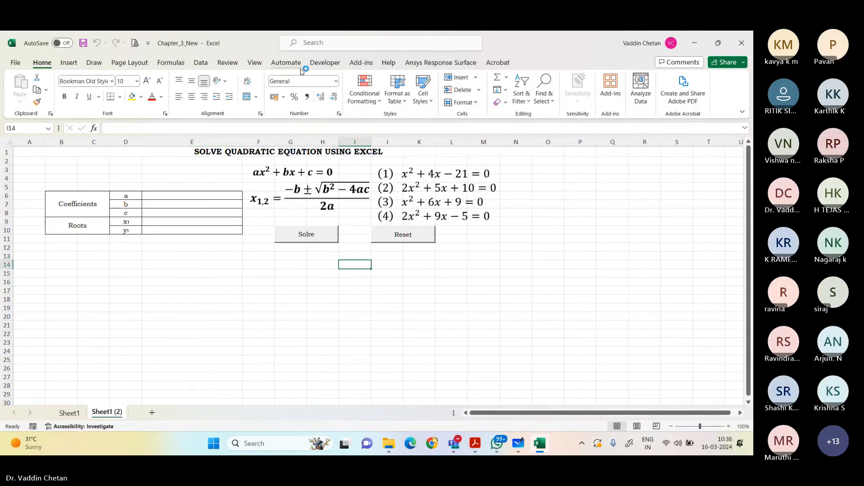
{"action": "left_click", "coordinate": [327, 63]}
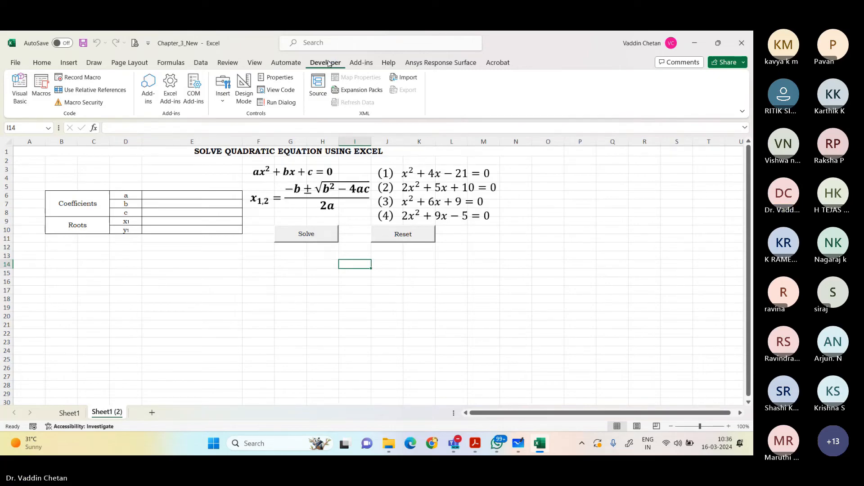
{"action": "left_click", "coordinate": [243, 93]}
{"action": "left_click", "coordinate": [306, 233]}
{"action": "right_click", "coordinate": [307, 236]}
{"action": "left_click", "coordinate": [305, 239]}
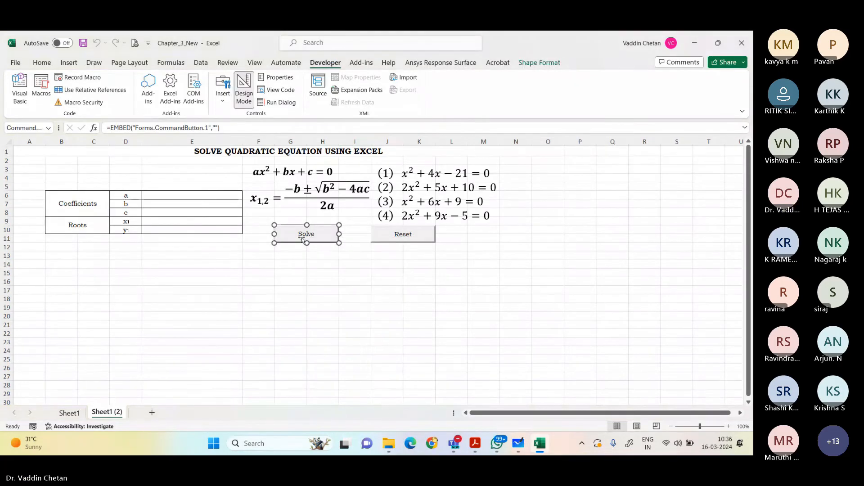
{"action": "key", "text": "Delete"}
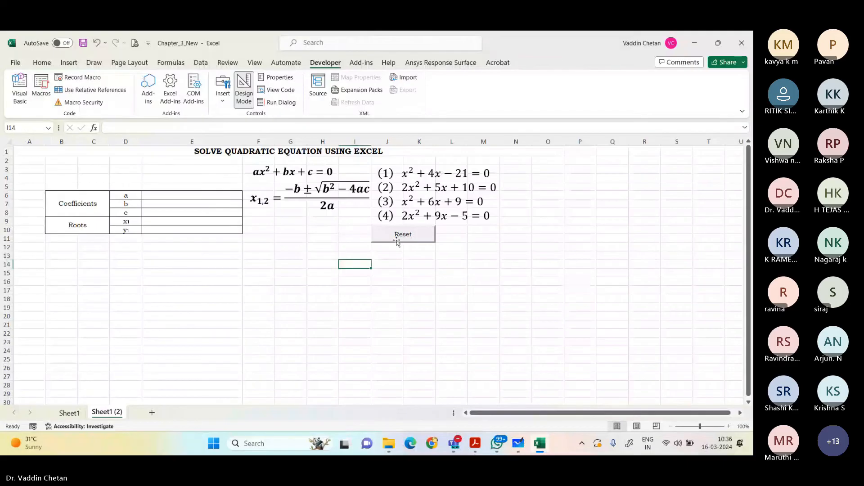
{"action": "left_click", "coordinate": [396, 241]}
{"action": "key", "text": "Delete"}
{"action": "left_click", "coordinate": [244, 99]}
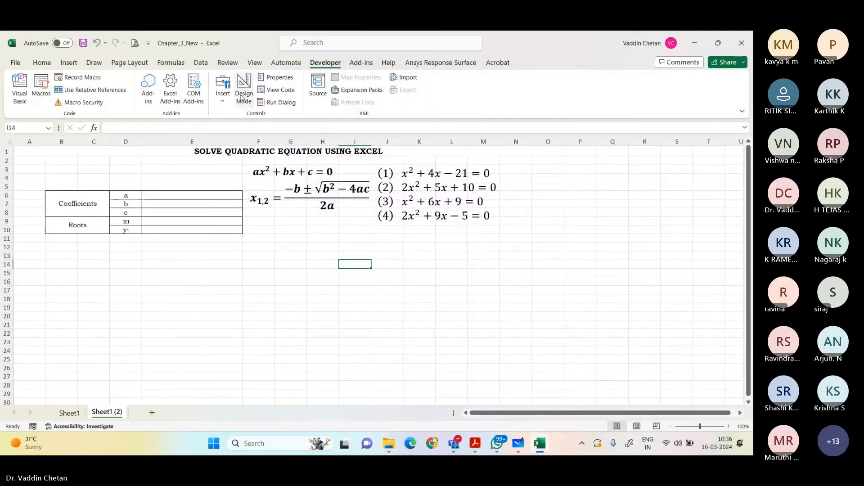
{"action": "left_click", "coordinate": [282, 274]}
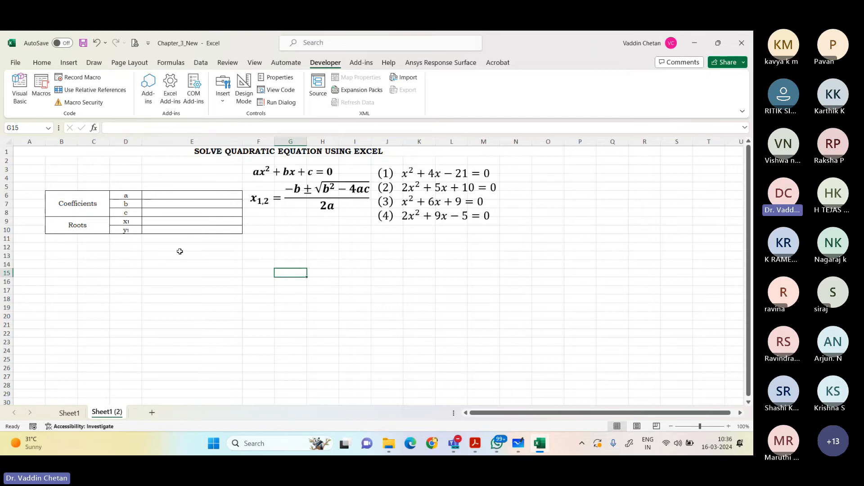
{"action": "left_click", "coordinate": [95, 203]}
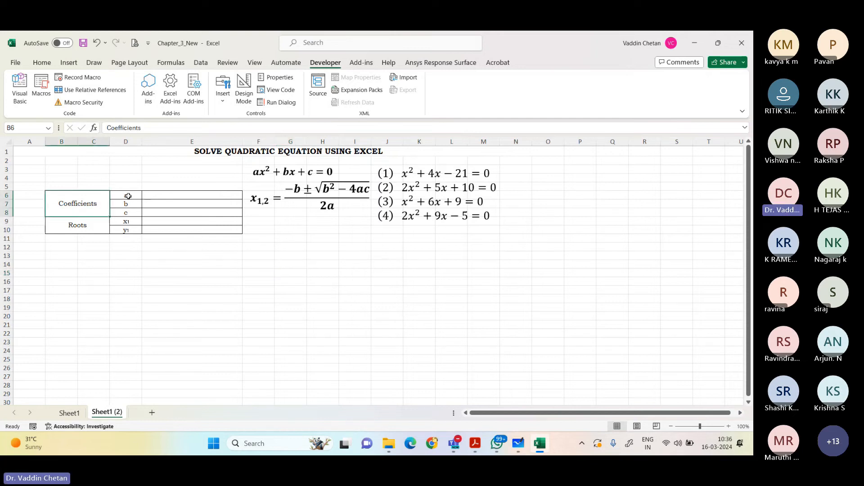
{"action": "left_click_drag", "start_coordinate": [127, 196], "coordinate": [132, 210]}
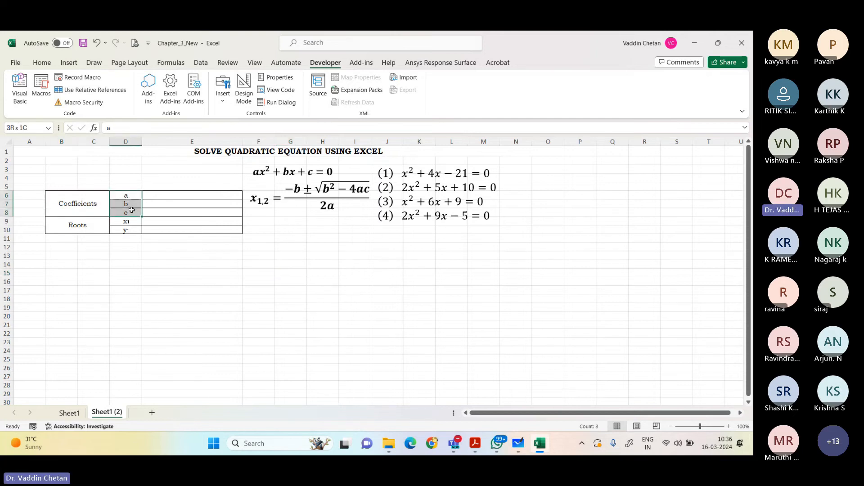
{"action": "left_click", "coordinate": [261, 175]}
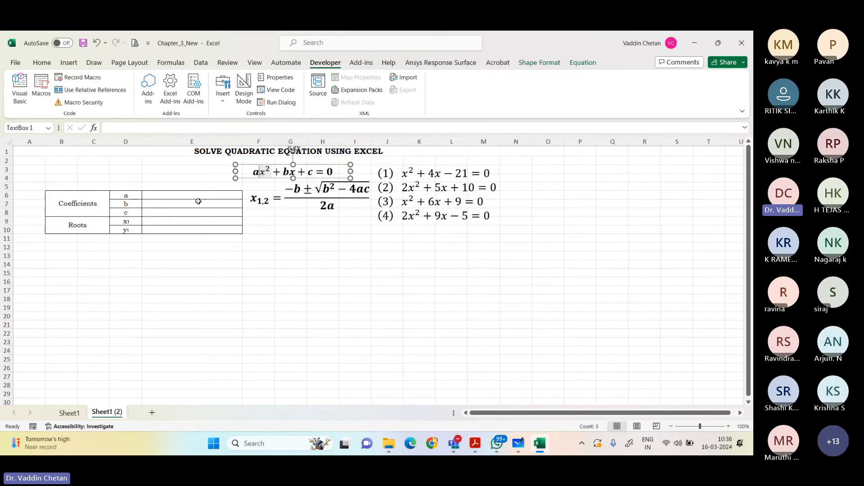
{"action": "left_click_drag", "start_coordinate": [130, 200], "coordinate": [132, 230]}
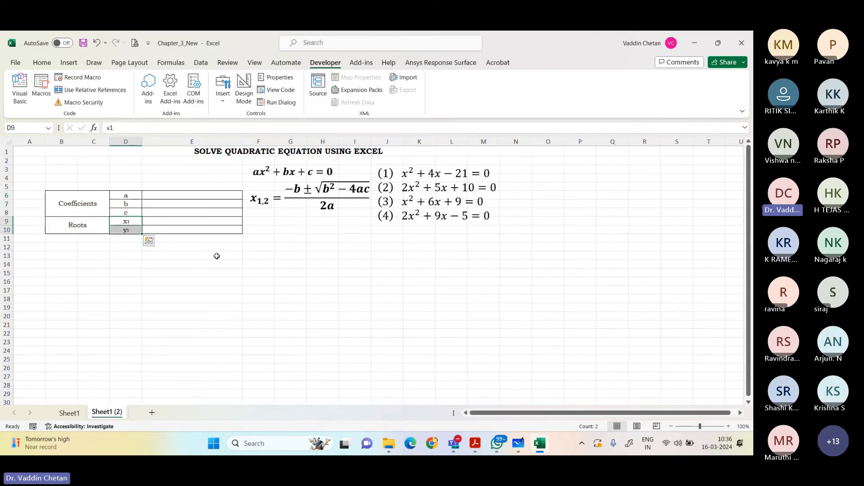
{"action": "left_click", "coordinate": [195, 263]}
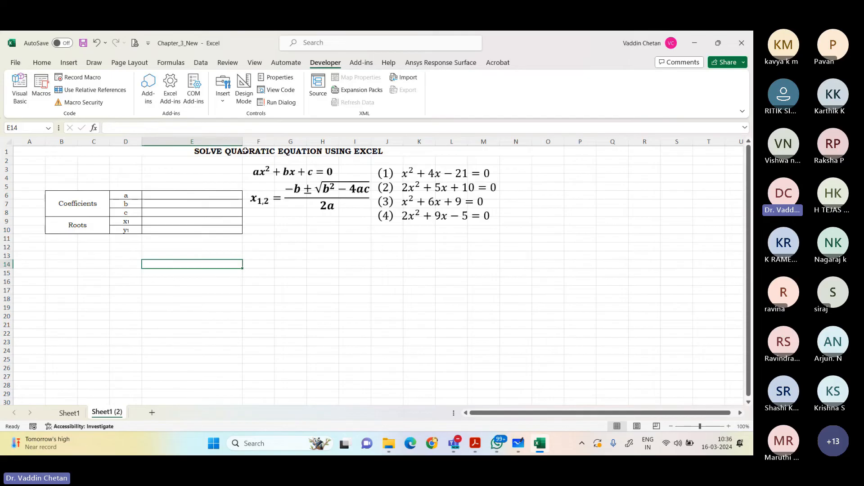
Step: Draw an ActiveX command button over about G13:H14, below the root formula
{"action": "left_click", "coordinate": [221, 105]}
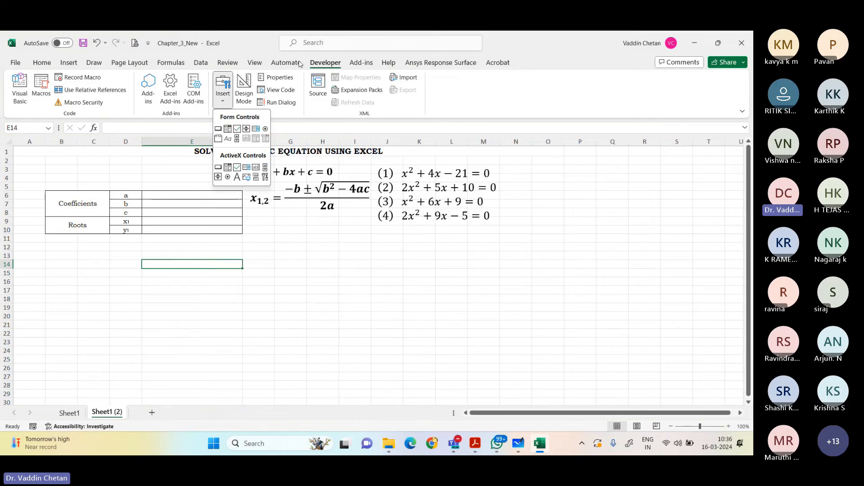
{"action": "left_click", "coordinate": [68, 63]}
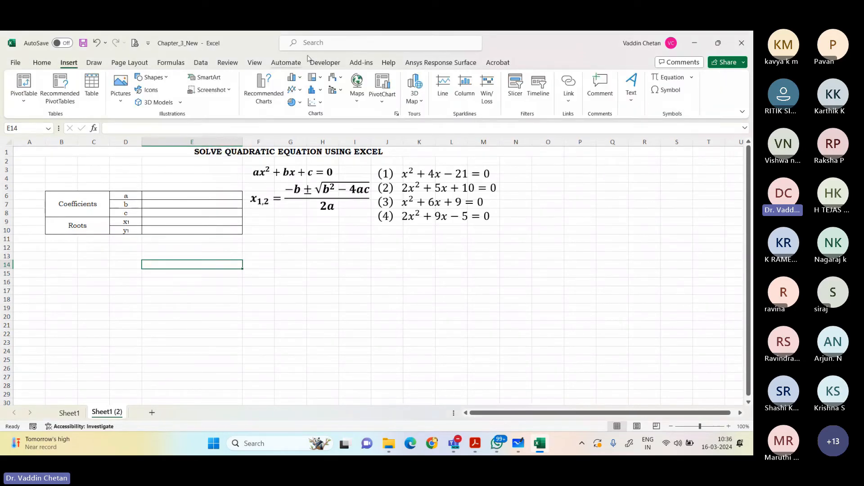
{"action": "left_click", "coordinate": [325, 63]}
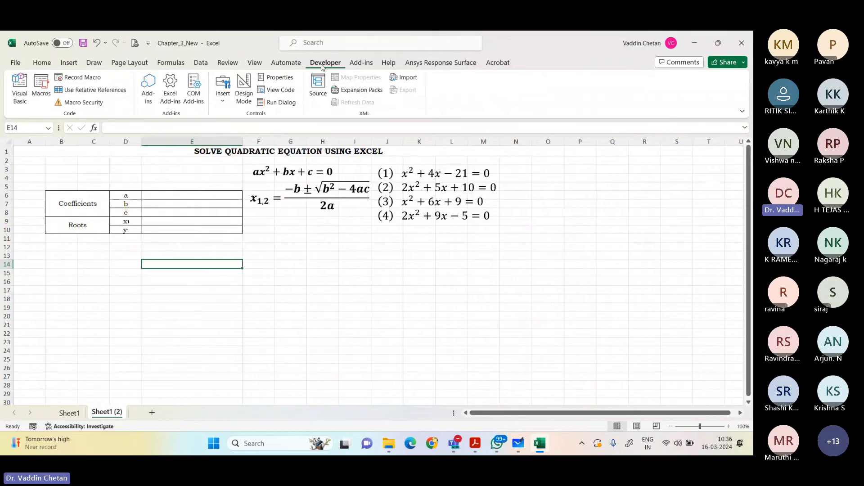
{"action": "left_click", "coordinate": [222, 104]}
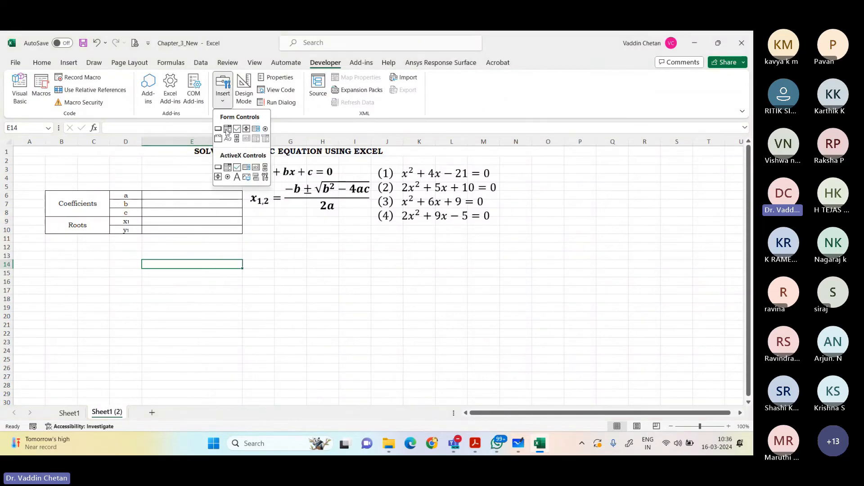
{"action": "left_click", "coordinate": [219, 168]}
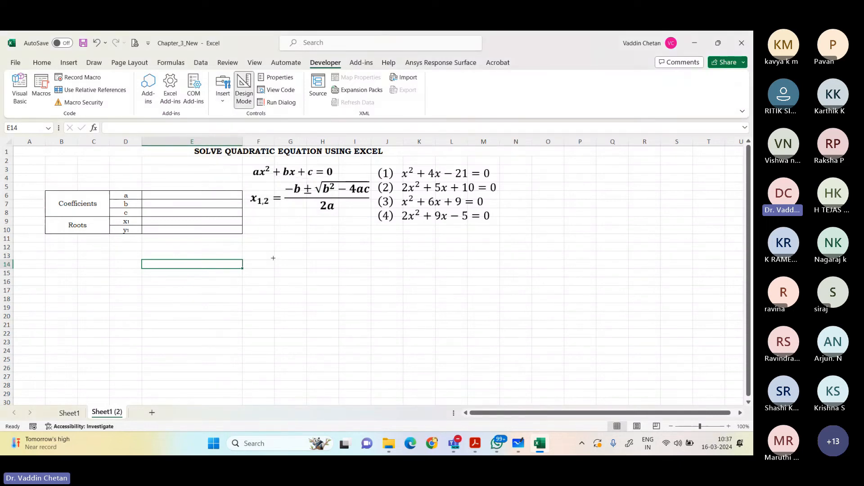
{"action": "left_click_drag", "start_coordinate": [274, 249], "coordinate": [339, 269]}
Step: Change the new command button's caption to Solve
{"action": "right_click", "coordinate": [310, 262]}
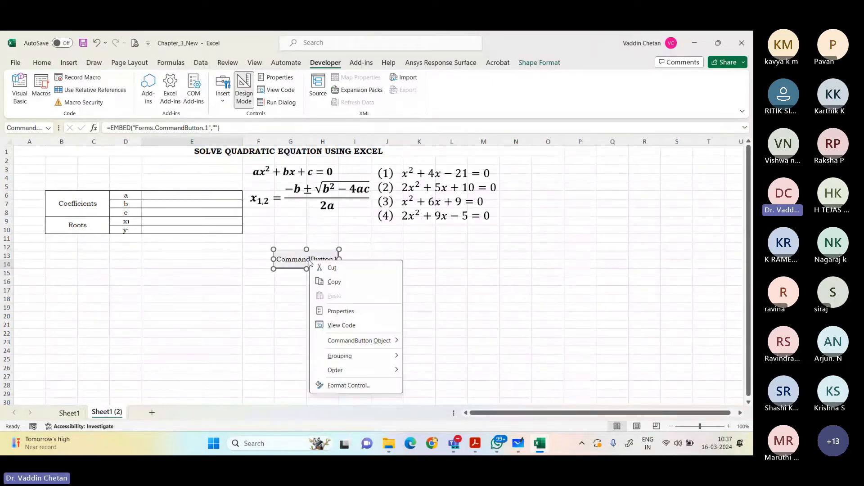
{"action": "mouse_move", "coordinate": [367, 339]}
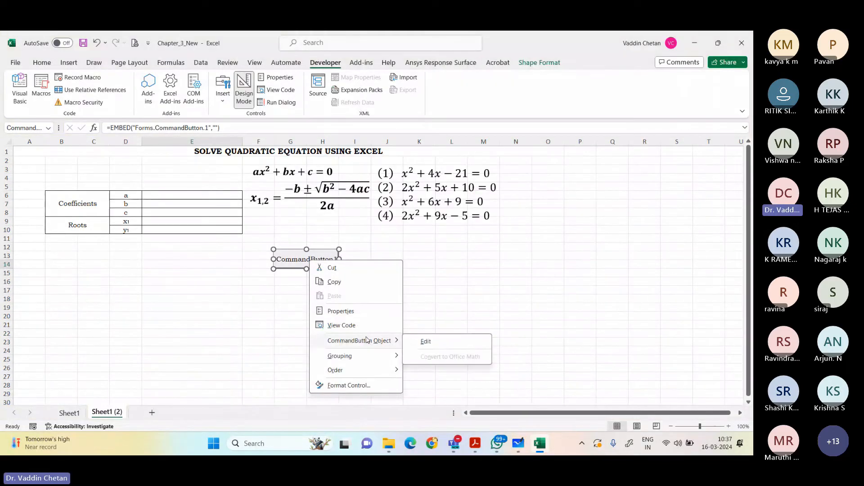
{"action": "left_click", "coordinate": [423, 342]}
{"action": "key", "text": "ctrl+a"}
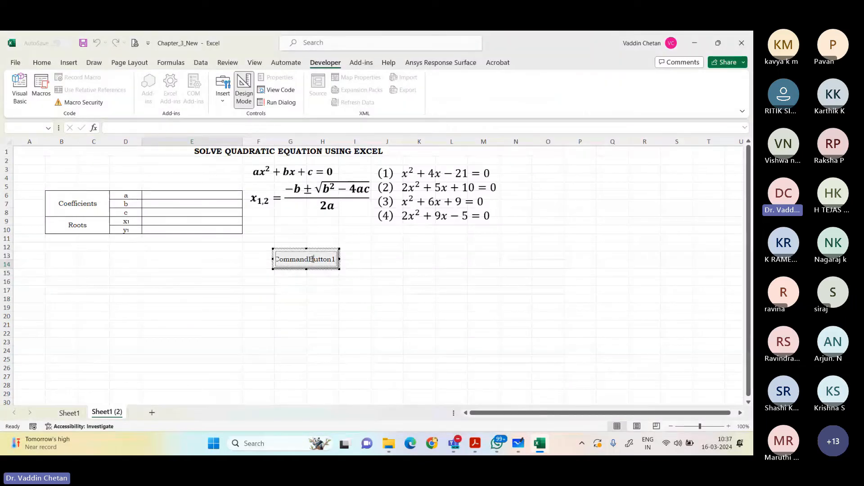
{"action": "type", "text": "Solve"}
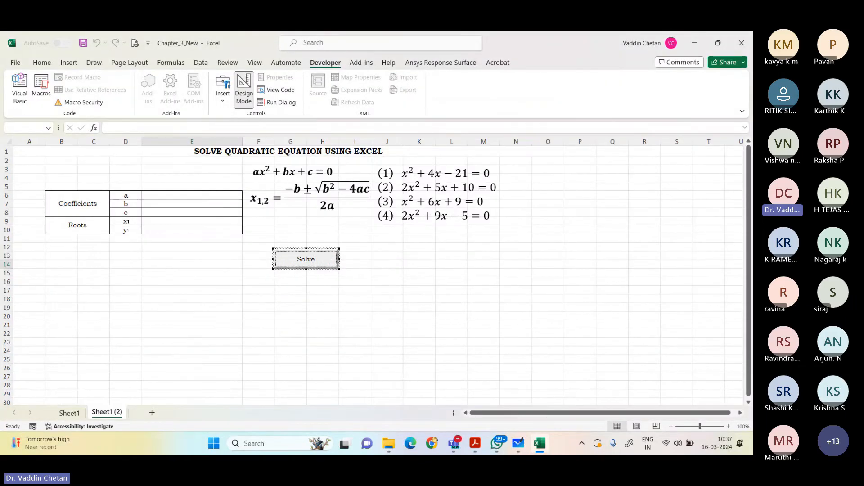
{"action": "left_click", "coordinate": [259, 300]}
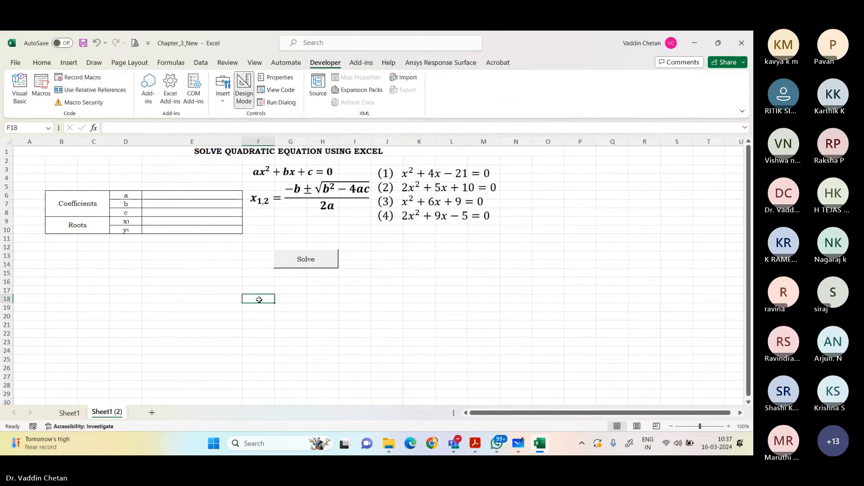
Step: Draw a second ActiveX command button over about J13:K14, beside the Solve button and matching its size
{"action": "left_click", "coordinate": [225, 103]}
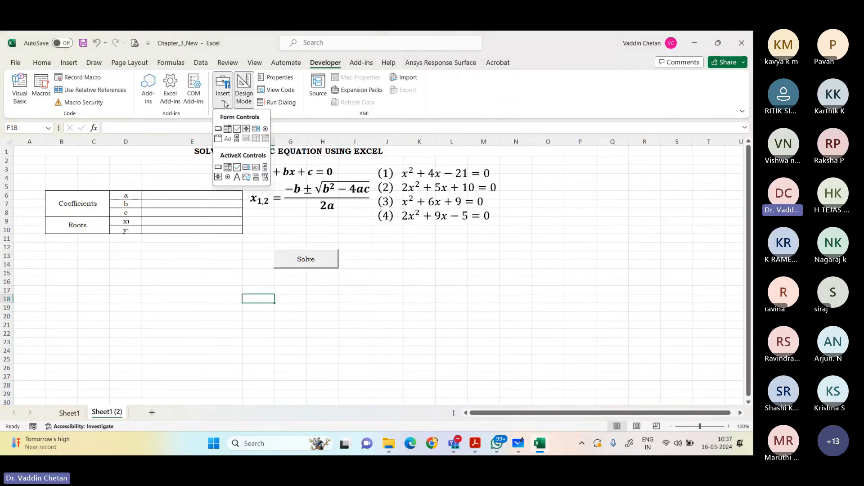
{"action": "left_click", "coordinate": [219, 169]}
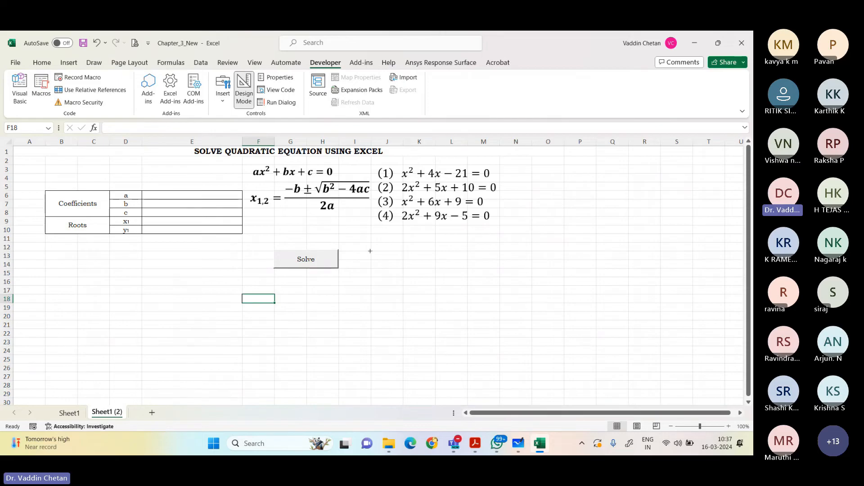
{"action": "mouse_move", "coordinate": [371, 251]}
{"action": "left_mouse_down"}
{"action": "mouse_move", "coordinate": [392, 265]}
{"action": "mouse_move", "coordinate": [436, 269]}
{"action": "left_mouse_up"}
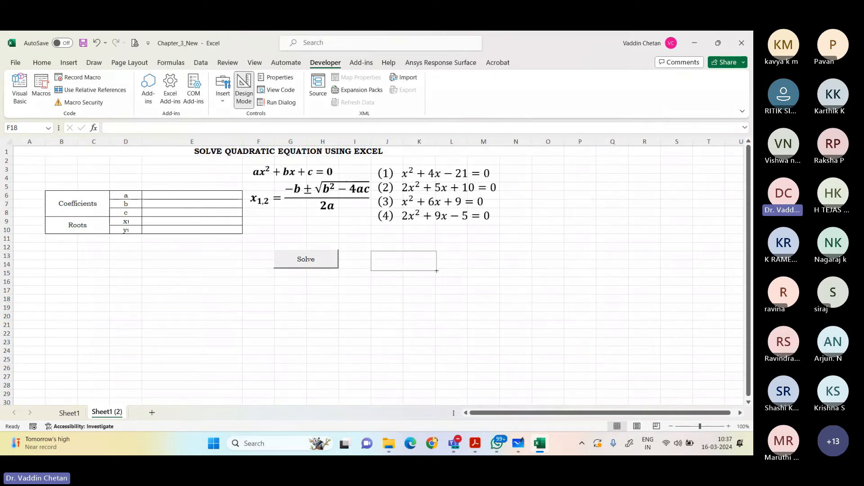
Step: Change the second command button's caption to Reset
{"action": "right_click", "coordinate": [418, 267]}
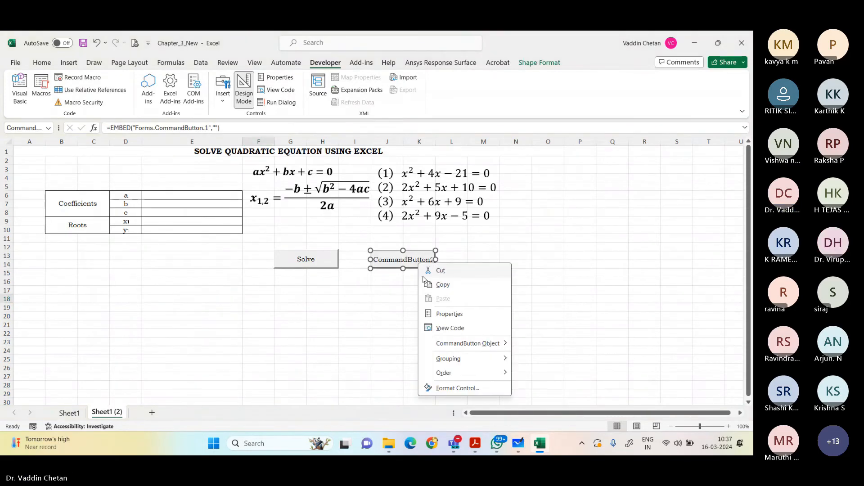
{"action": "mouse_move", "coordinate": [477, 344]}
{"action": "left_click", "coordinate": [535, 345]}
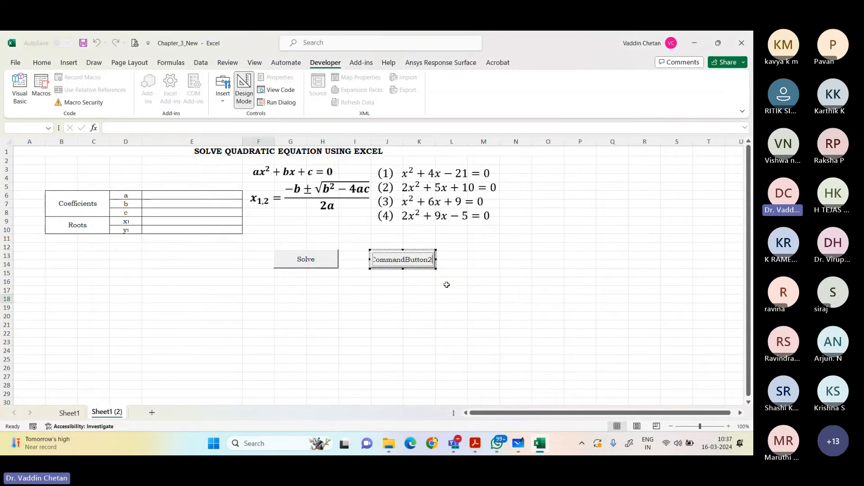
{"action": "key", "text": "ctrl+a"}
{"action": "type", "text": "Reset"}
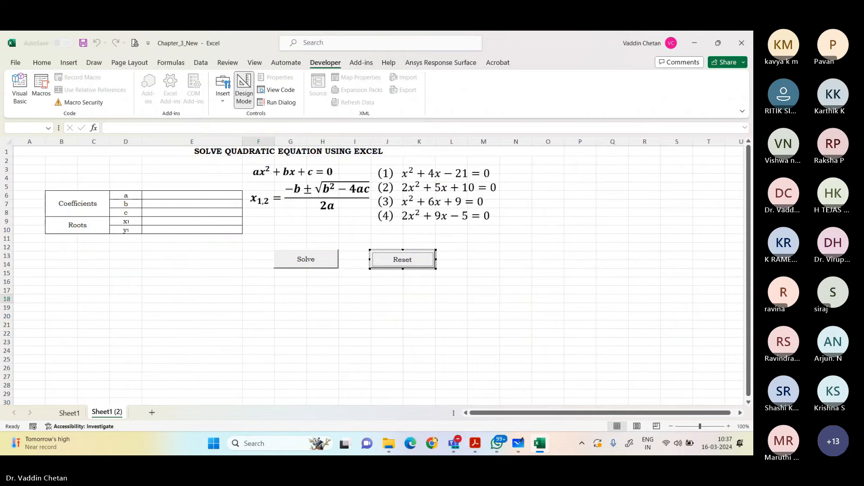
{"action": "left_click", "coordinate": [407, 291]}
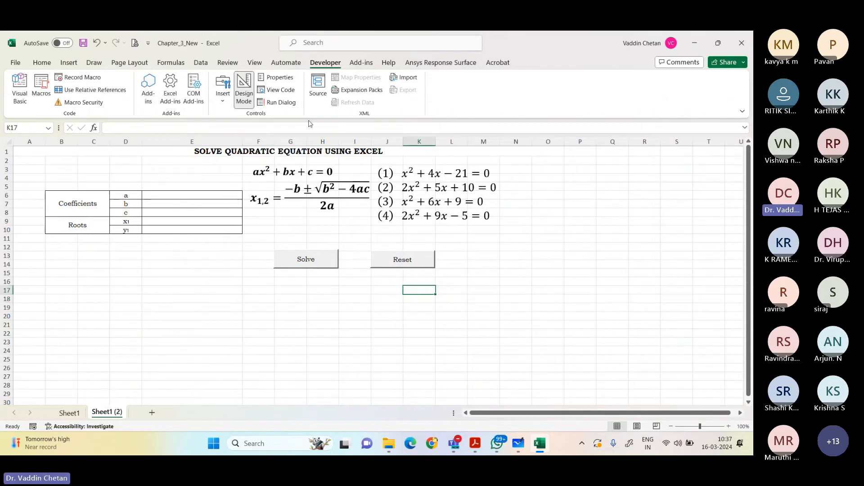
Step: Turn off Design Mode and test the Solve and Reset buttons twice with the coefficient cells left empty
{"action": "left_click", "coordinate": [244, 89]}
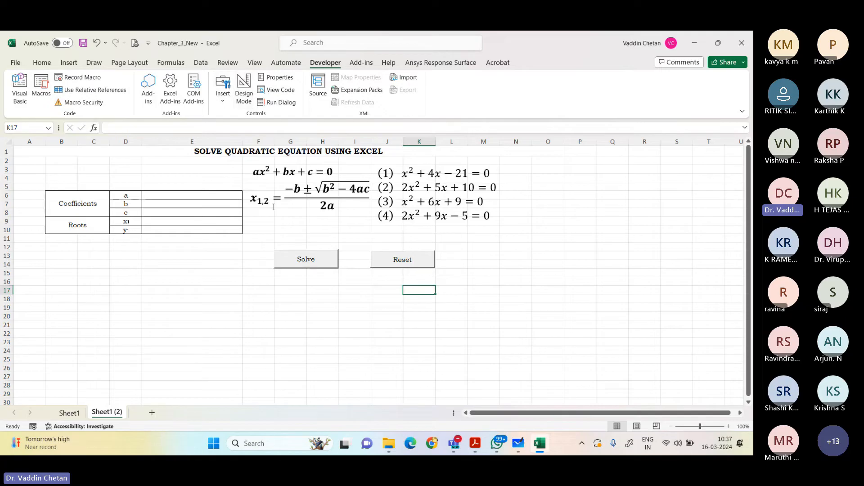
{"action": "left_click", "coordinate": [309, 260]}
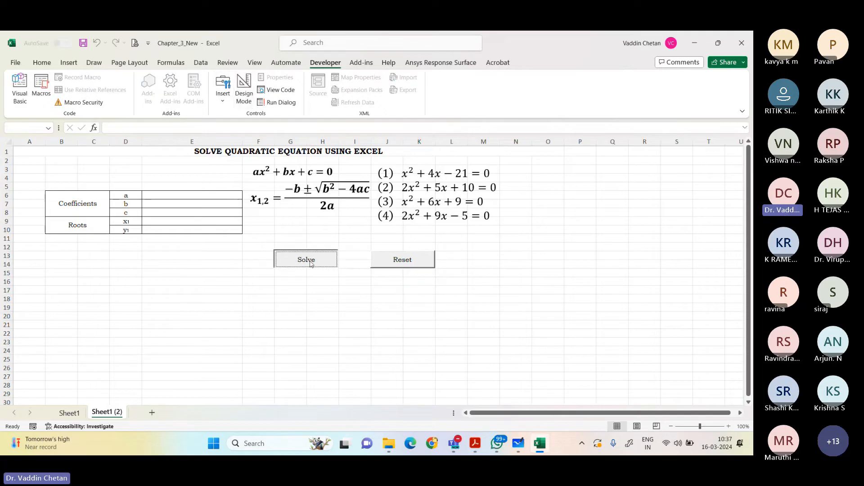
{"action": "left_click", "coordinate": [412, 266]}
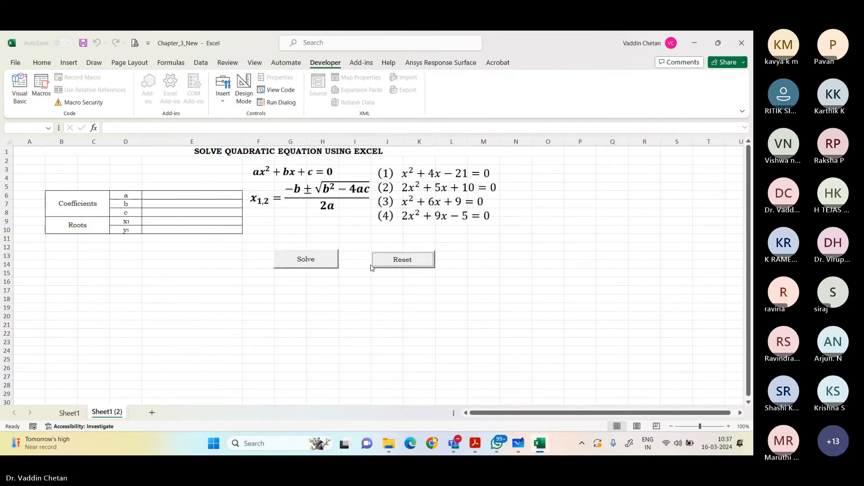
{"action": "left_click", "coordinate": [314, 264]}
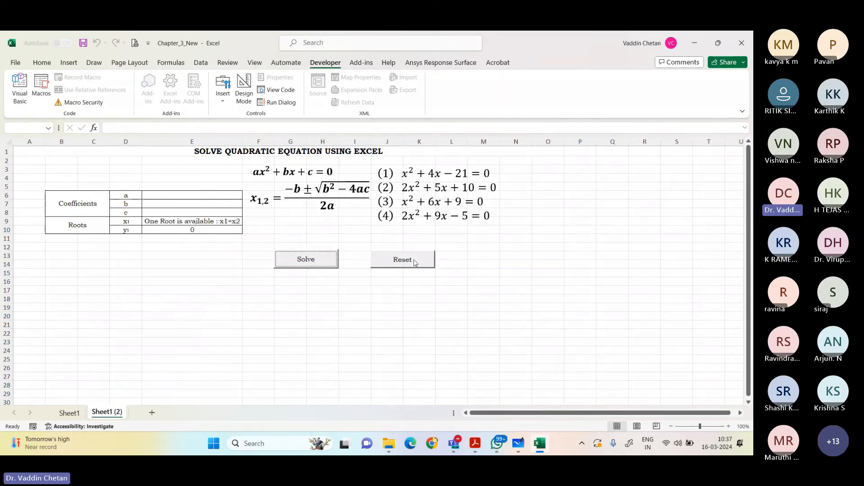
{"action": "left_click", "coordinate": [410, 260]}
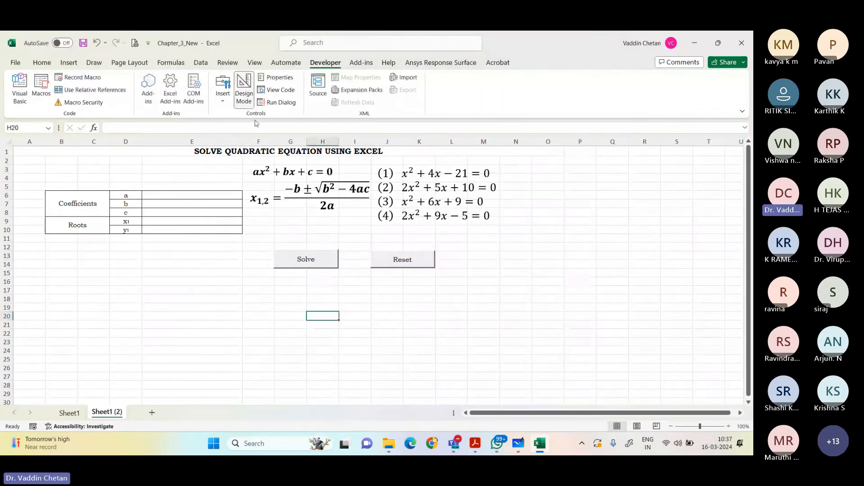
Step: Delete all the existing code in the module behind the Sheet1 (2) Solve button and close the code editor
{"action": "left_click", "coordinate": [243, 89]}
{"action": "right_click", "coordinate": [302, 257]}
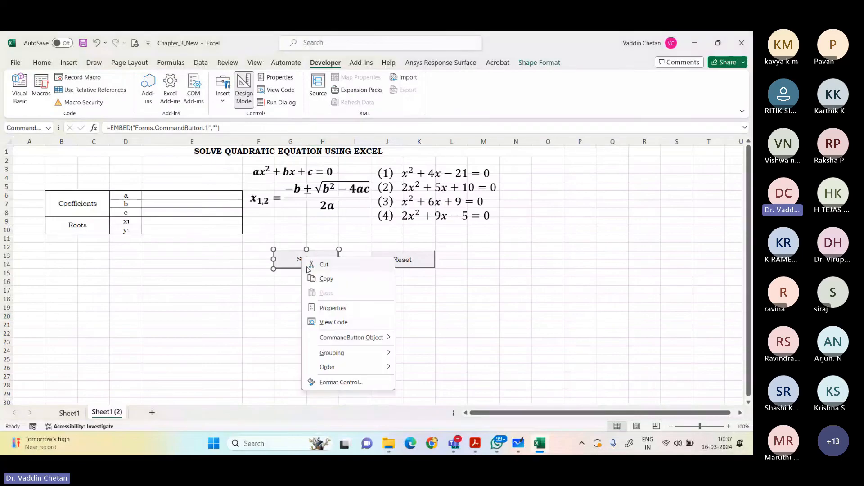
{"action": "left_click", "coordinate": [330, 323]}
{"action": "key", "text": "ctrl+a"}
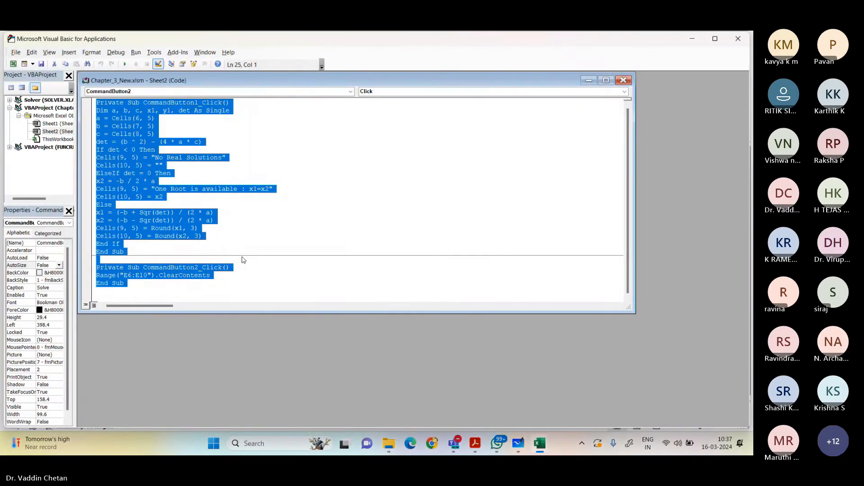
{"action": "key", "text": "Delete"}
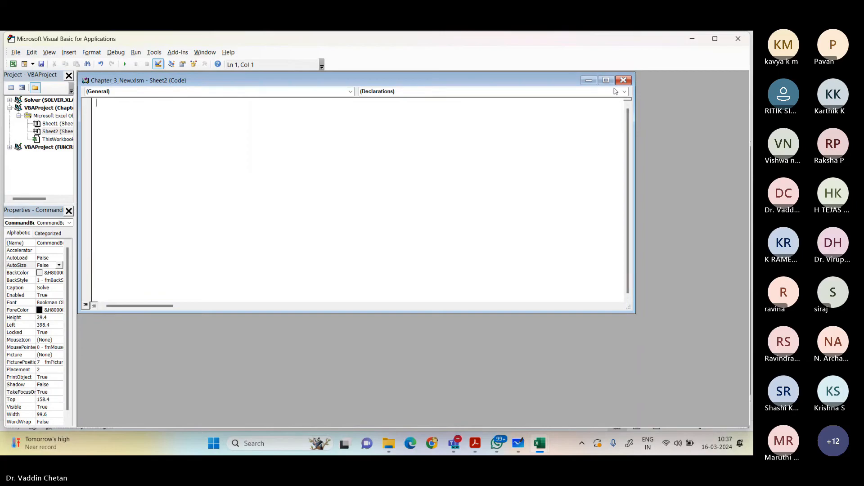
{"action": "left_click", "coordinate": [624, 81]}
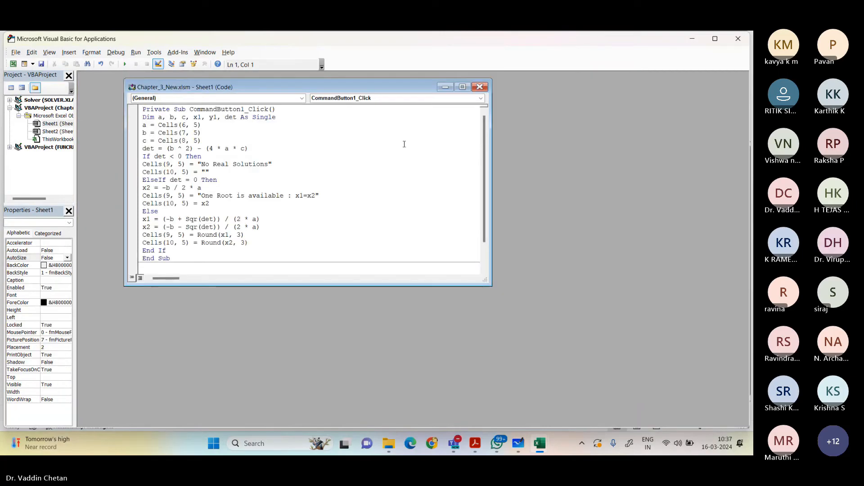
{"action": "key", "text": "ctrl+a"}
{"action": "left_click", "coordinate": [478, 87]}
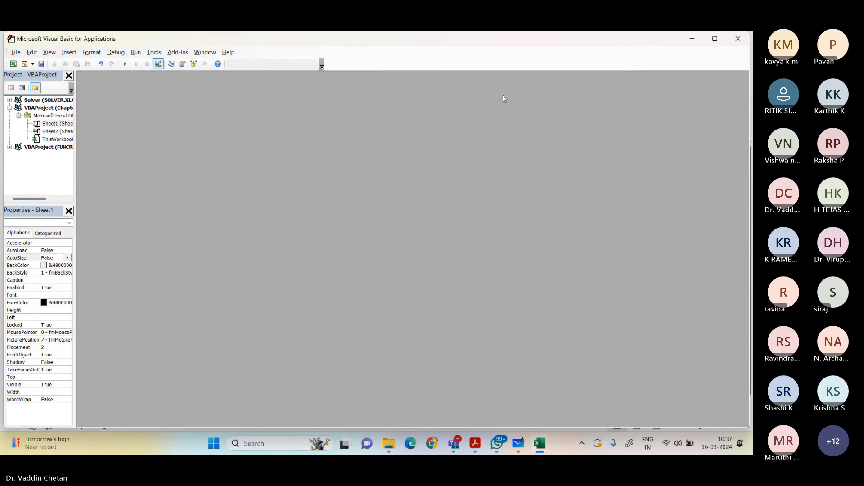
{"action": "left_click", "coordinate": [737, 39]}
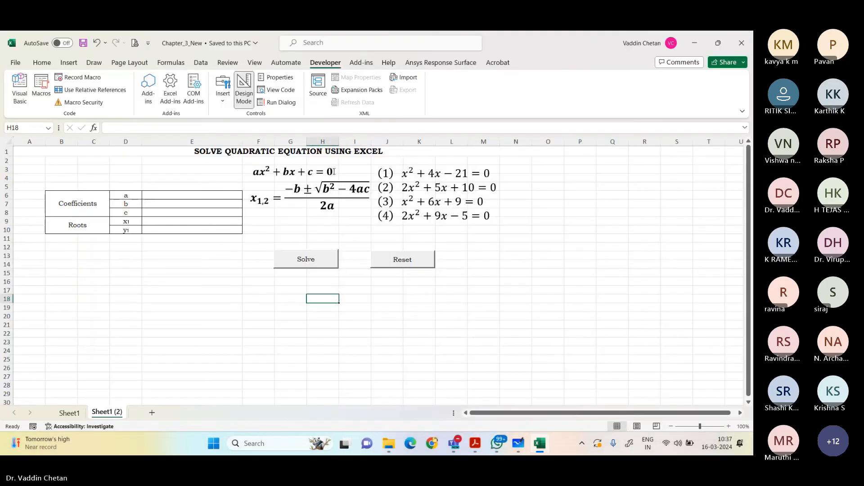
Step: Turn off Design Mode and test the Solve and Reset buttons on Sheet1 (2) with their code removed
{"action": "left_click", "coordinate": [358, 309]}
{"action": "left_click", "coordinate": [324, 266]}
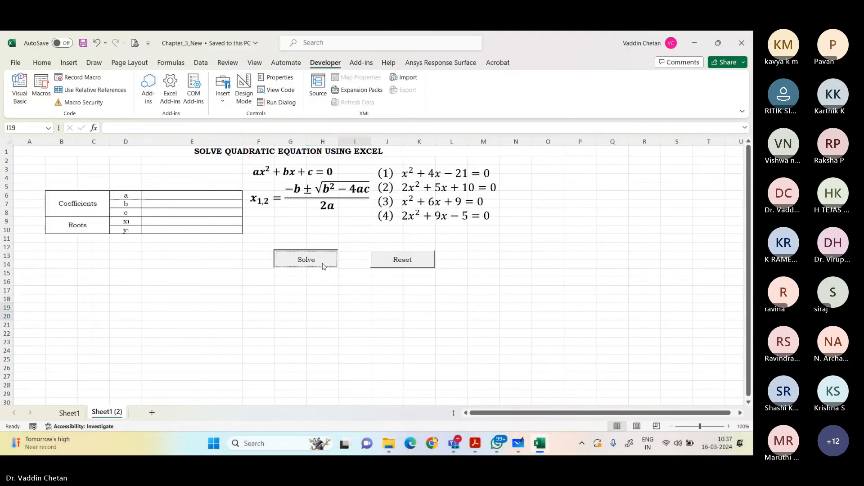
{"action": "left_click", "coordinate": [356, 258]}
{"action": "left_click", "coordinate": [397, 264]}
{"action": "left_click", "coordinate": [309, 262]}
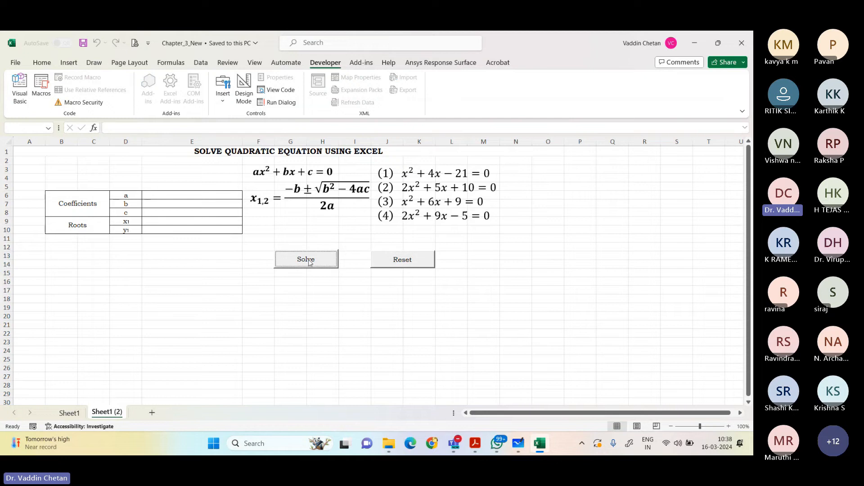
{"action": "left_click", "coordinate": [421, 264]}
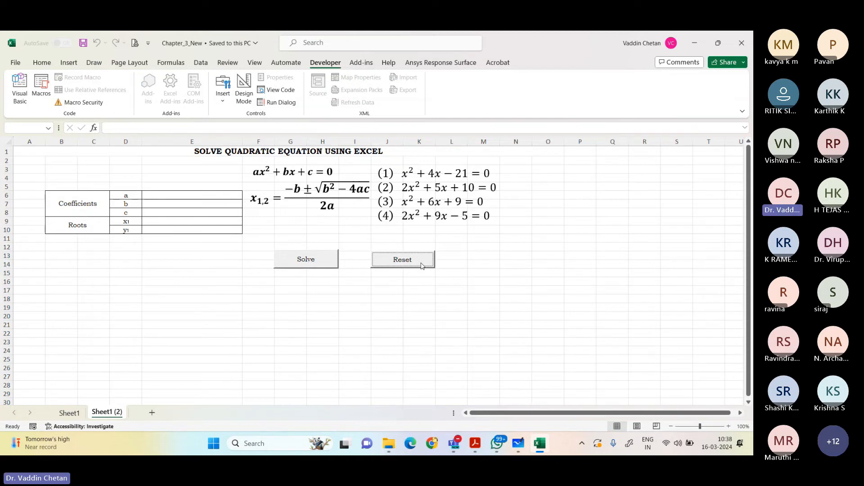
{"action": "left_click", "coordinate": [305, 265]}
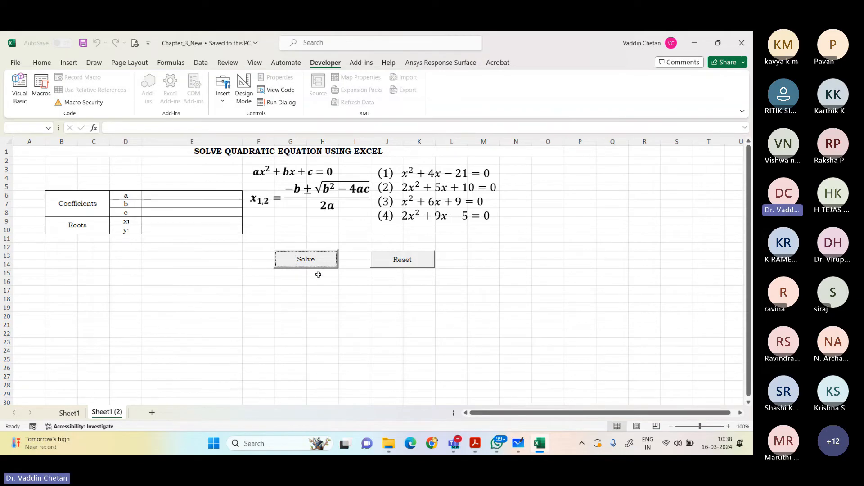
Step: Turn on Design Mode, generate an empty click procedure for the Solve button on Sheet1 (2), and return to the worksheet
{"action": "left_click", "coordinate": [244, 100]}
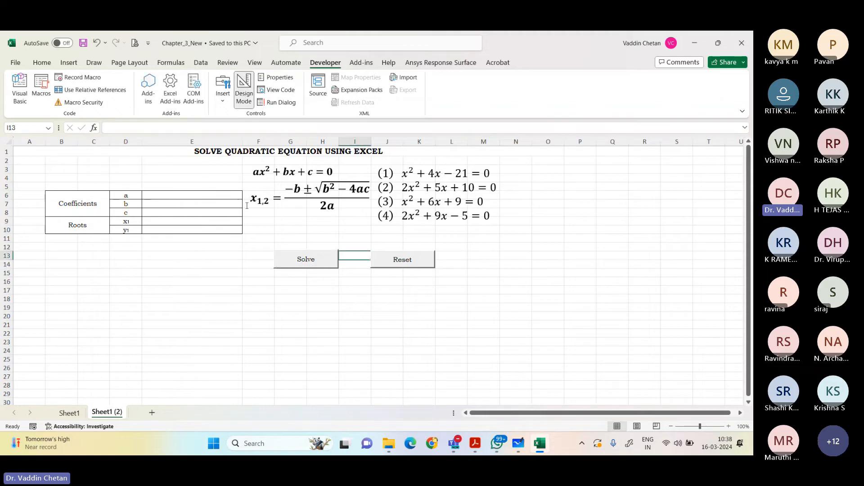
{"action": "right_click", "coordinate": [305, 265]}
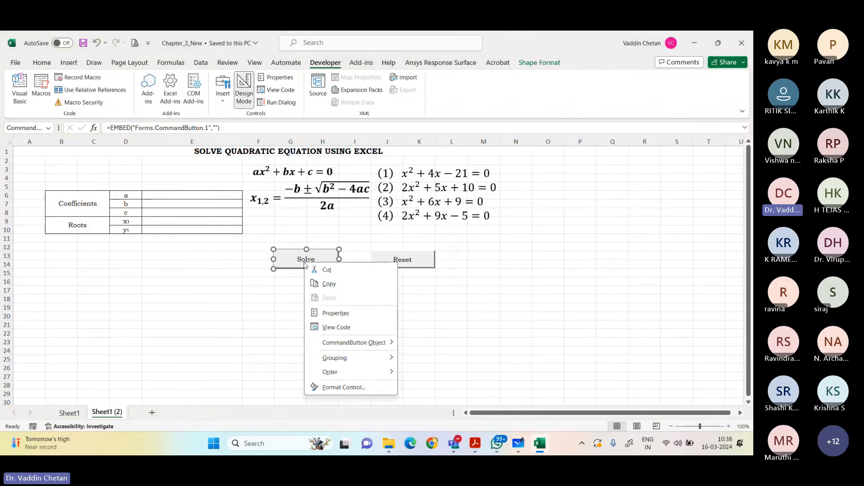
{"action": "left_click", "coordinate": [331, 328]}
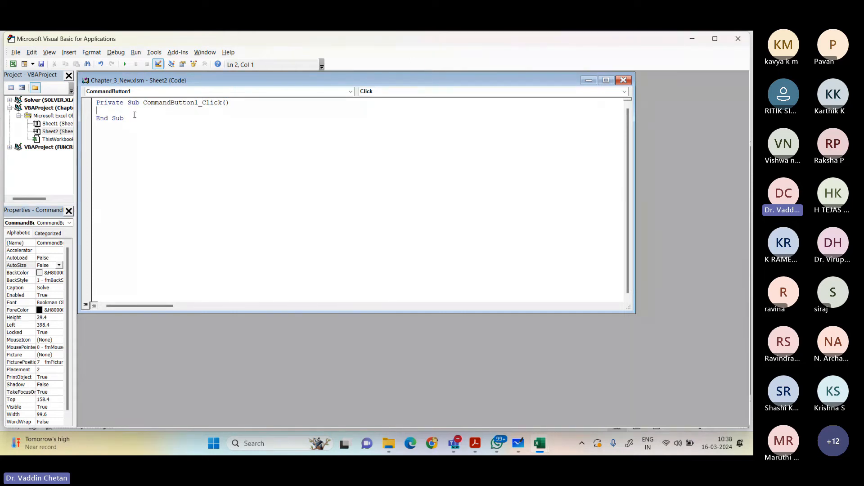
{"action": "key", "text": "alt+F11"}
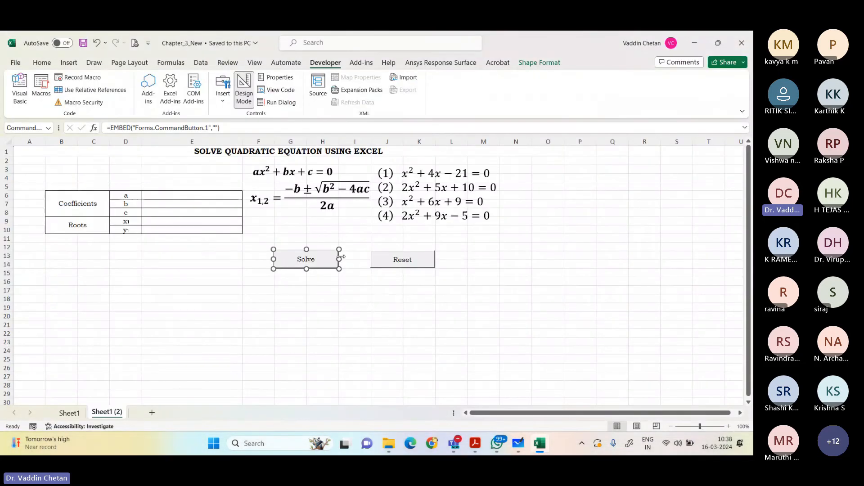
Step: Turn off Design Mode and run the original Solve button on Sheet1 with the coefficient cells empty
{"action": "left_click", "coordinate": [244, 88]}
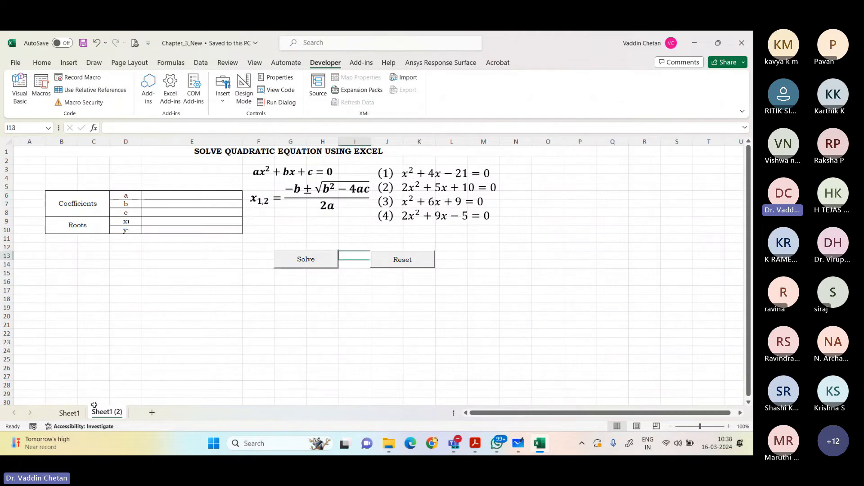
{"action": "left_click", "coordinate": [69, 412]}
{"action": "left_click", "coordinate": [328, 235]}
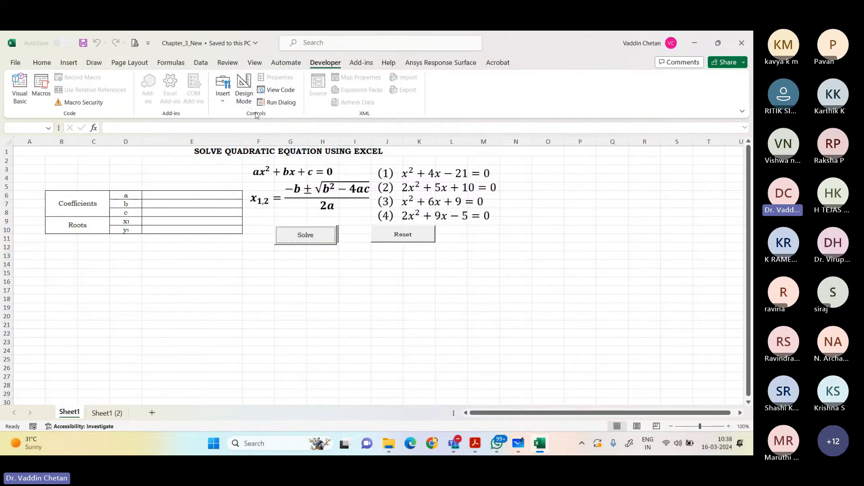
{"action": "left_click", "coordinate": [277, 241]}
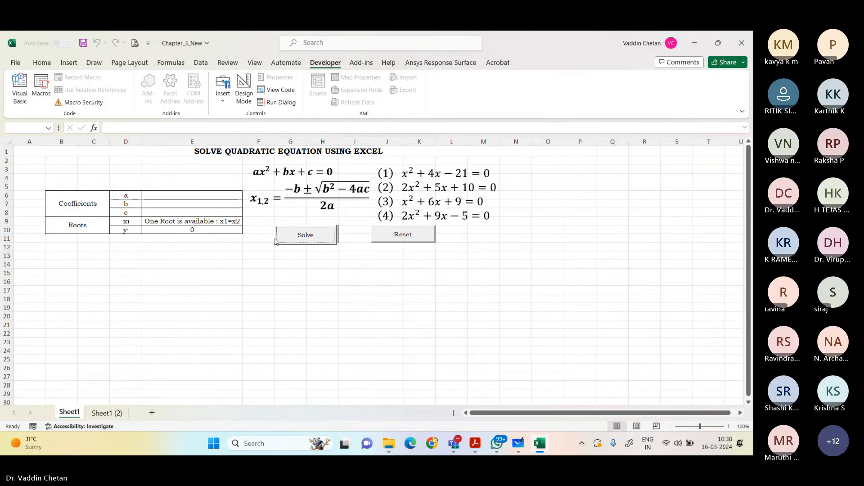
Step: Copy all the code from the module behind Sheet1's Solve button and close the code editor
{"action": "left_click", "coordinate": [244, 96]}
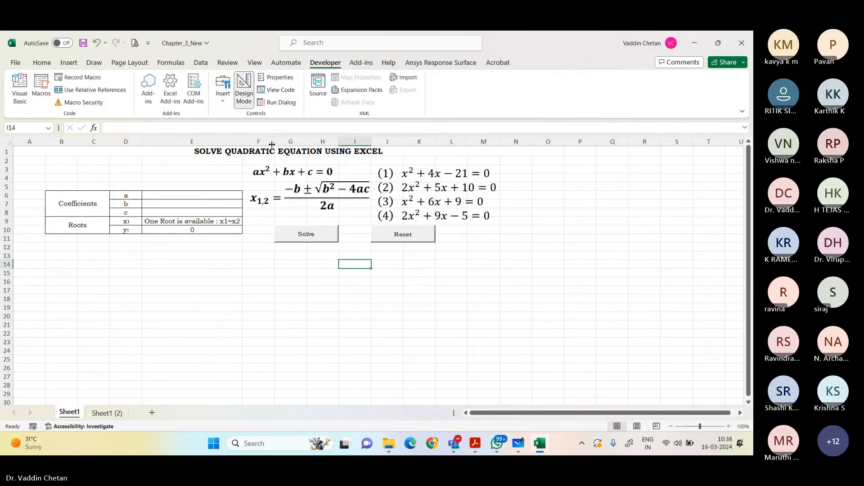
{"action": "right_click", "coordinate": [306, 232]}
{"action": "left_click", "coordinate": [356, 295]}
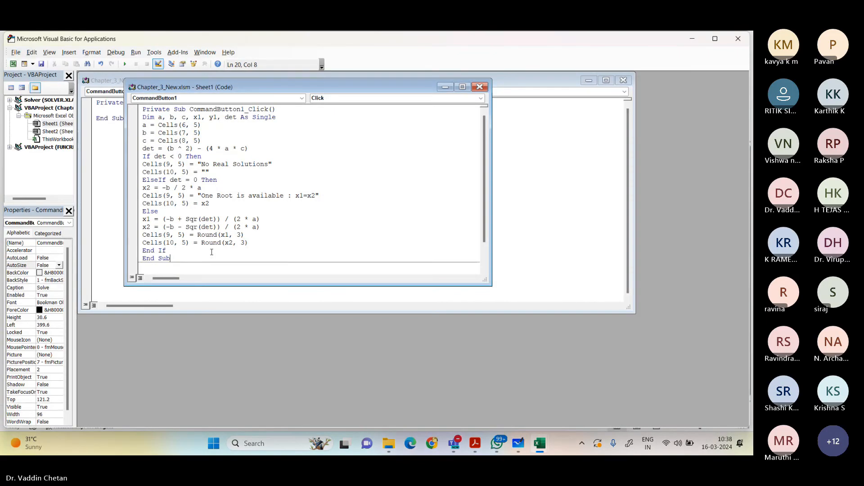
{"action": "left_click", "coordinate": [462, 87]}
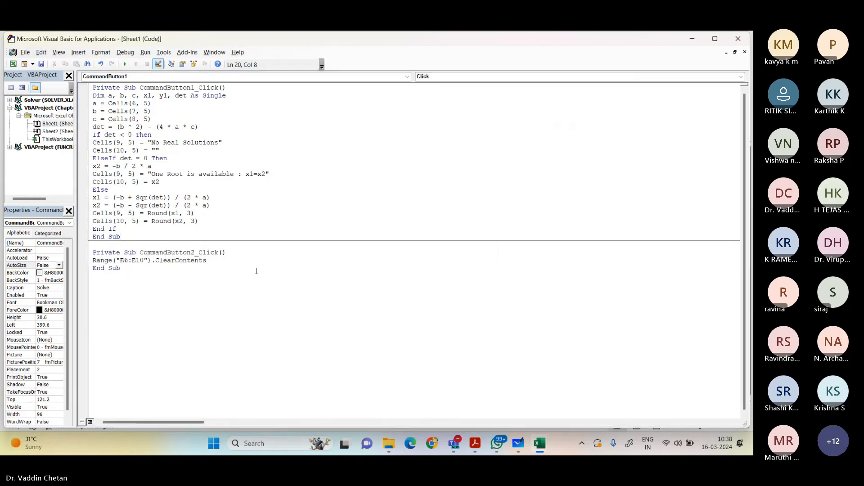
{"action": "key", "text": "ctrl+a"}
{"action": "key", "text": "ctrl+c"}
{"action": "left_click", "coordinate": [738, 38]}
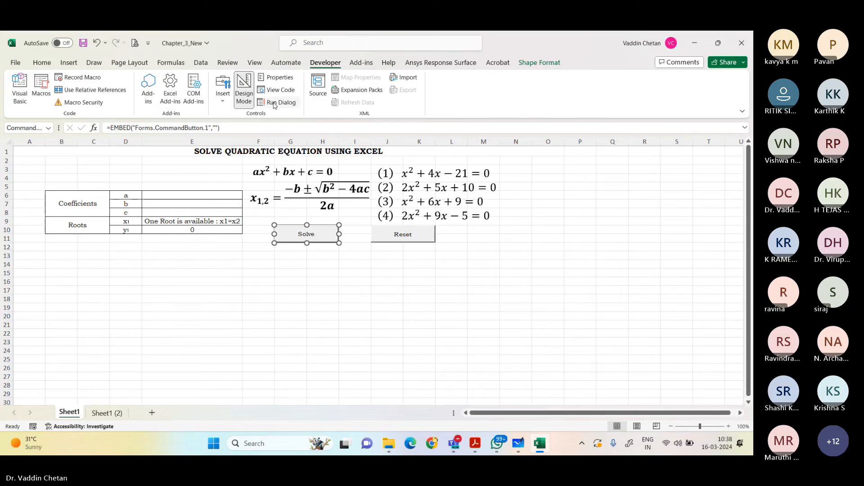
Step: Turn off Design Mode and test the Solve button on Sheet1 (2) with its empty click procedure
{"action": "left_click", "coordinate": [244, 90]}
{"action": "left_click", "coordinate": [107, 413]}
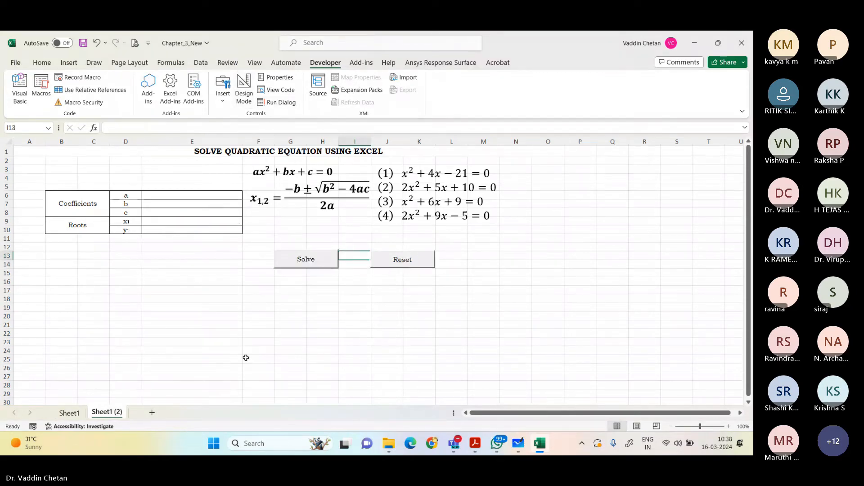
{"action": "left_click", "coordinate": [309, 282]}
{"action": "left_click", "coordinate": [310, 265]}
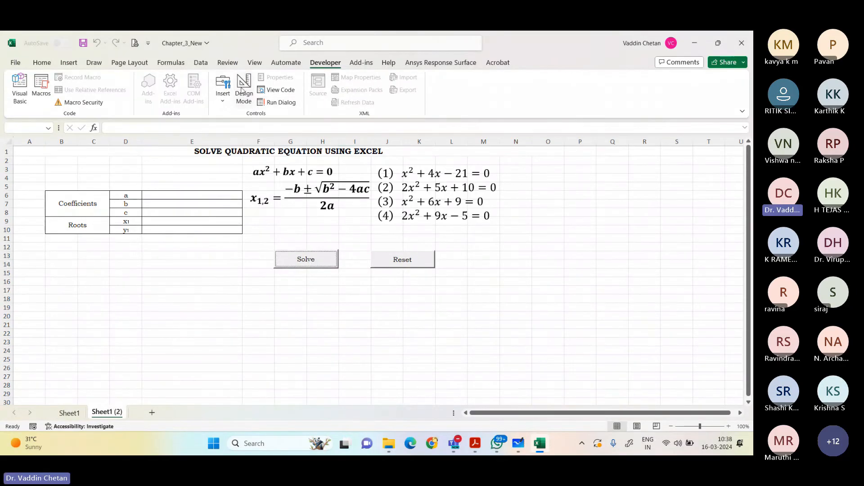
Step: Paste the copied Sheet1 code into the CommandButton1_Click procedure of the Solve button on Sheet1 (2)
{"action": "right_click", "coordinate": [312, 264]}
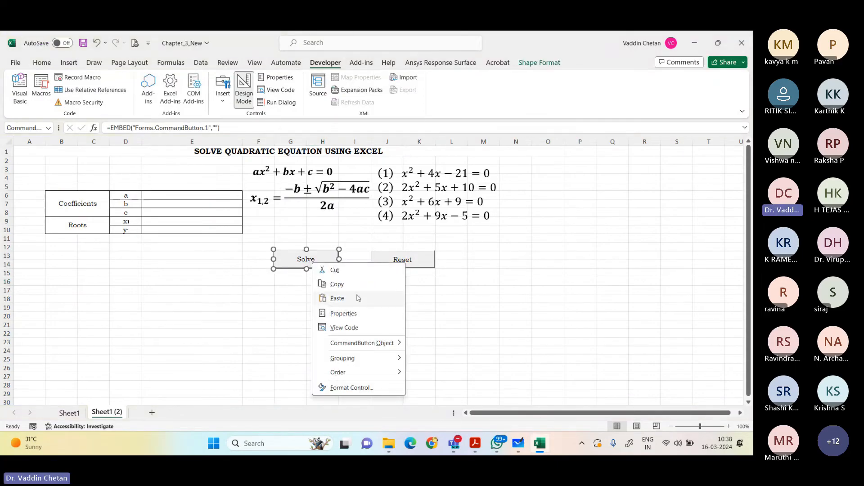
{"action": "left_click", "coordinate": [344, 327]}
{"action": "left_click_drag", "start_coordinate": [195, 41], "coordinate": [494, 105]}
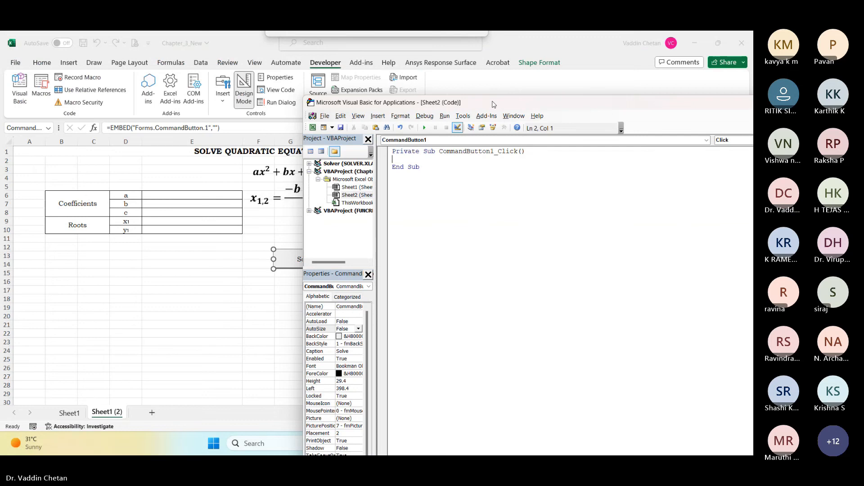
{"action": "key", "text": "ctrl+v"}
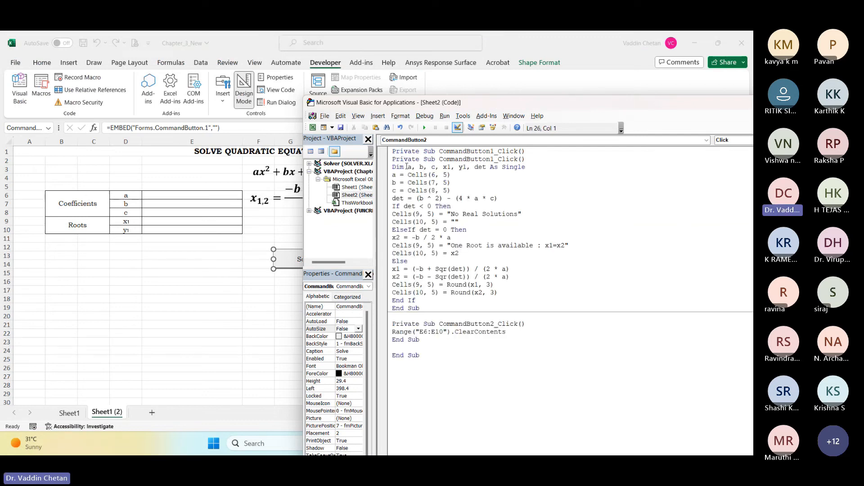
Step: Remove the duplicate Private Sub CommandButton1_Click() line and the extra End Sub at the end of the pasted code
{"action": "mouse_move", "coordinate": [525, 159]}
{"action": "left_mouse_down"}
{"action": "mouse_move", "coordinate": [396, 159]}
{"action": "mouse_move", "coordinate": [383, 167]}
{"action": "mouse_move", "coordinate": [541, 159]}
{"action": "left_mouse_up"}
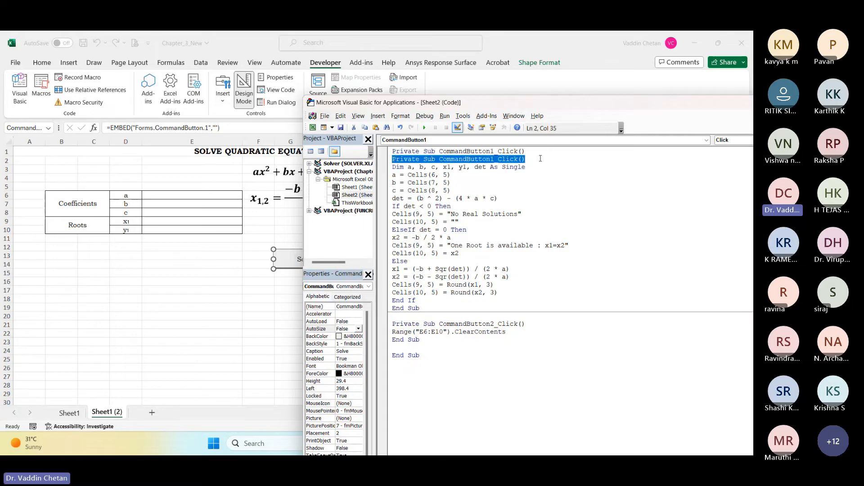
{"action": "key", "text": "Delete"}
{"action": "key", "text": "Delete"}
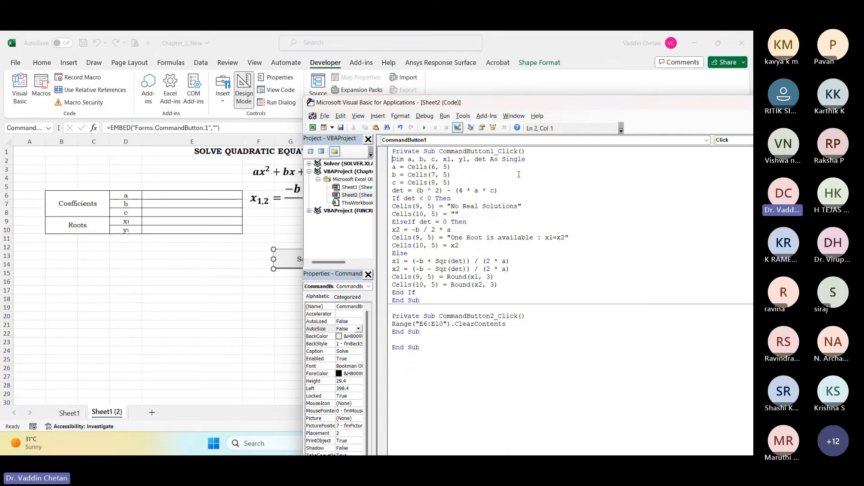
{"action": "left_click", "coordinate": [421, 332]}
{"action": "key", "text": "Delete"}
{"action": "left_click_drag", "start_coordinate": [418, 347], "coordinate": [381, 350]}
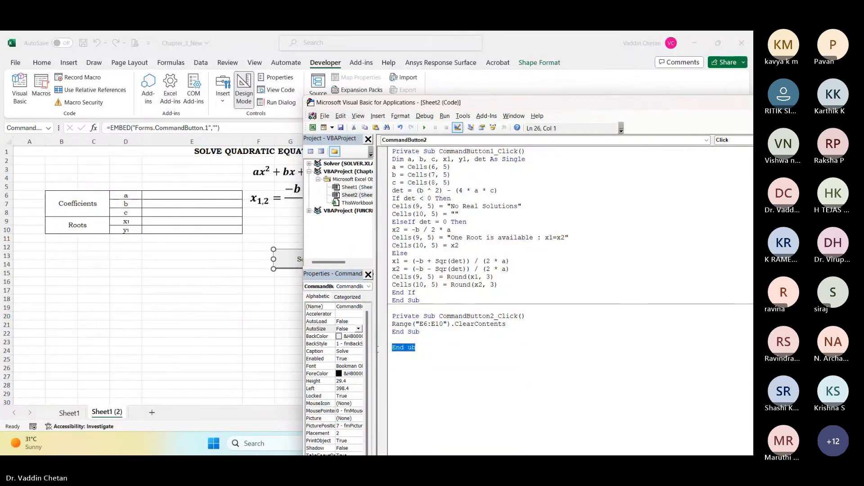
{"action": "key", "text": "Delete"}
{"action": "left_click", "coordinate": [433, 334]}
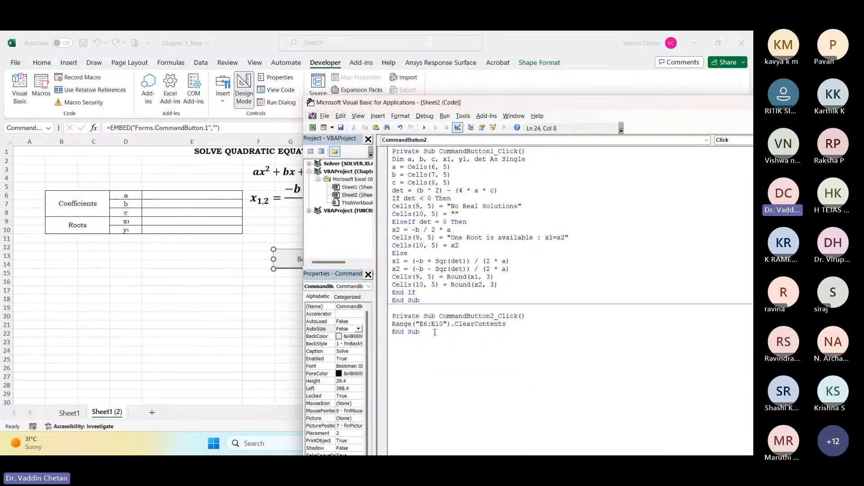
Step: Delete the whole CommandButton2_Click procedure below the Solve button's code
{"action": "left_click_drag", "start_coordinate": [445, 335], "coordinate": [392, 315]}
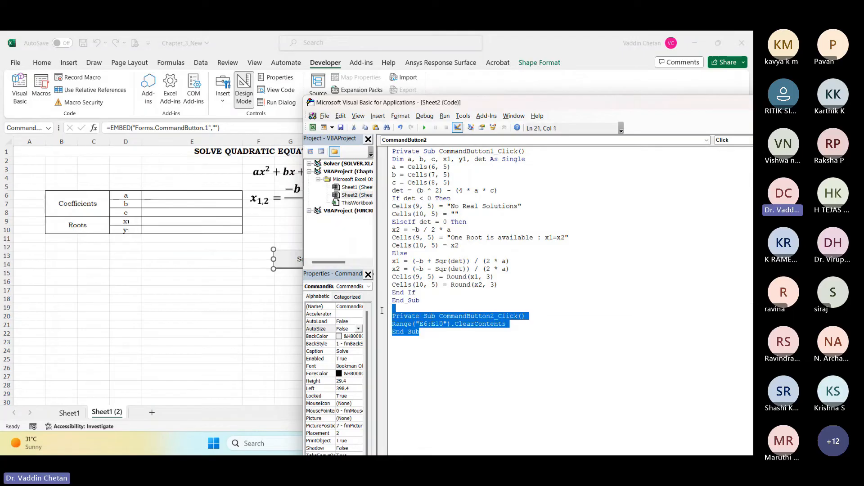
{"action": "key", "text": "Delete"}
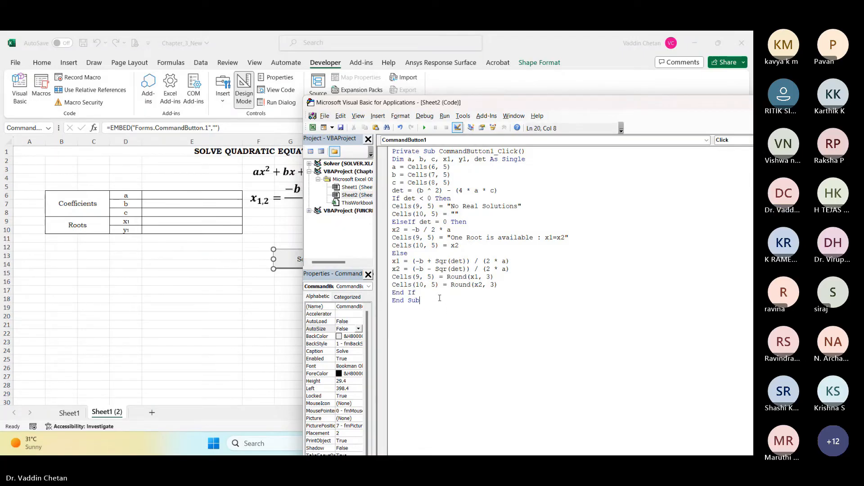
{"action": "left_click", "coordinate": [436, 300]}
Step: Examine the Solve button's click procedure from its Private Sub line to its End Sub line
{"action": "left_click_drag", "start_coordinate": [561, 109], "coordinate": [522, 101]}
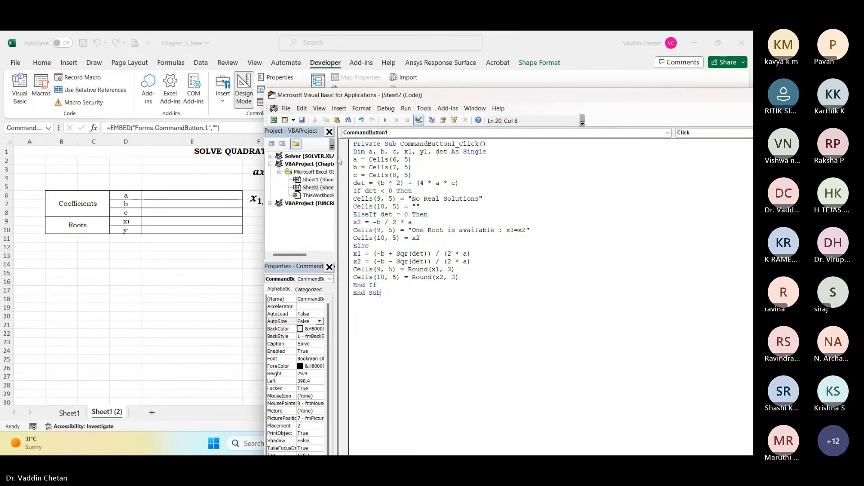
{"action": "left_click_drag", "start_coordinate": [356, 144], "coordinate": [404, 152]}
{"action": "left_click_drag", "start_coordinate": [360, 293], "coordinate": [382, 298]}
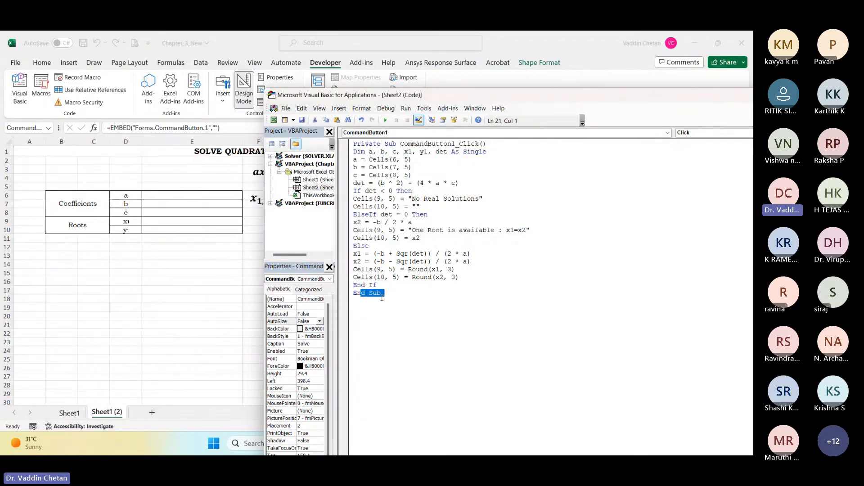
{"action": "left_click", "coordinate": [386, 303]}
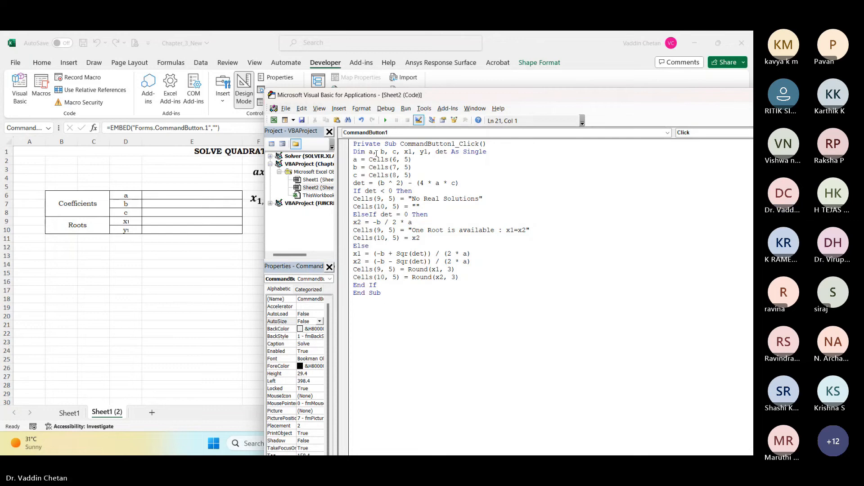
Step: Examine the Dim line's variables and compare the coefficient cell references with cells E6 and E7 on the worksheet
{"action": "left_click_drag", "start_coordinate": [370, 152], "coordinate": [427, 152]}
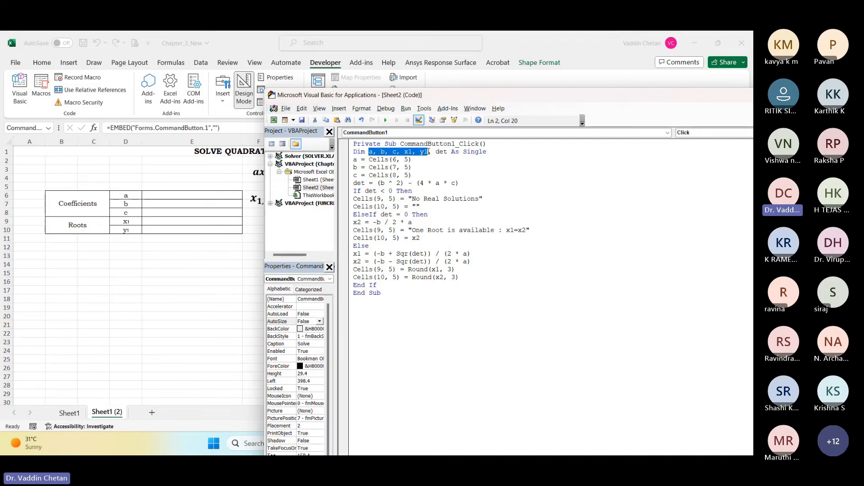
{"action": "left_click", "coordinate": [444, 152]}
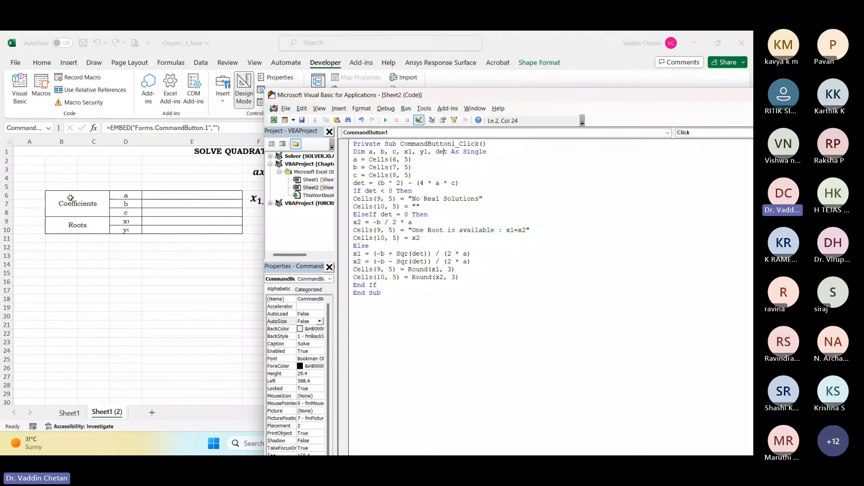
{"action": "left_click", "coordinate": [163, 195]}
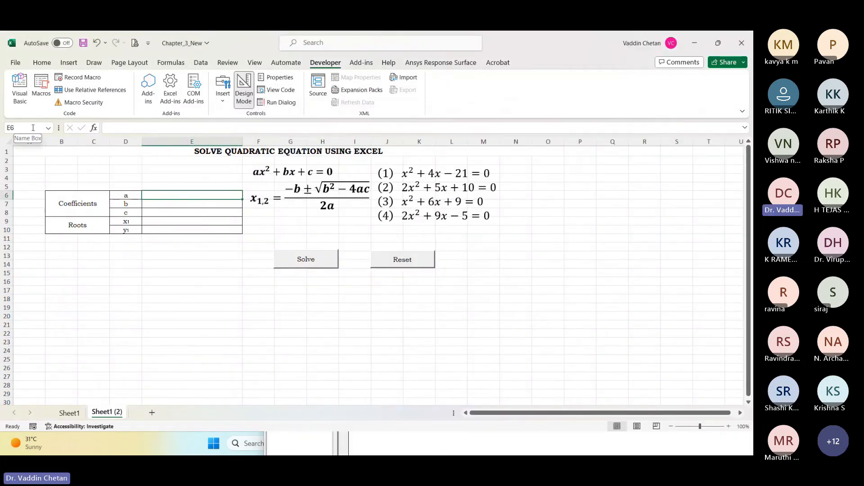
{"action": "key", "text": "alt+F11"}
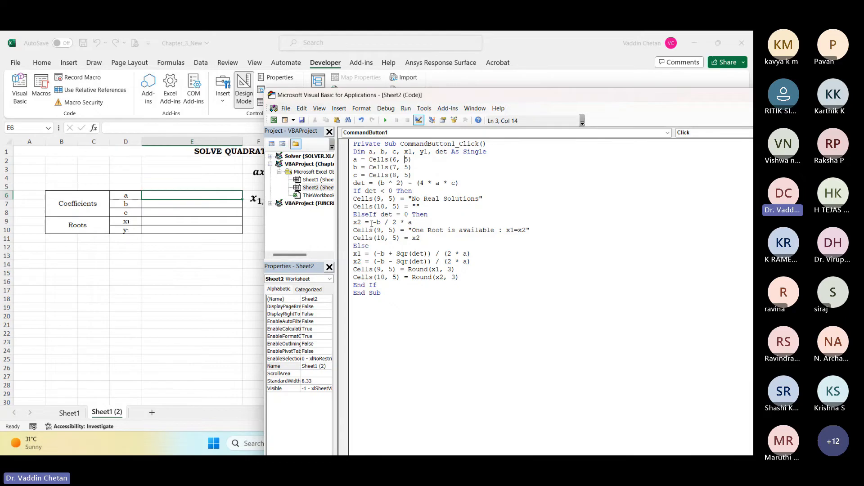
{"action": "left_click", "coordinate": [6, 203]}
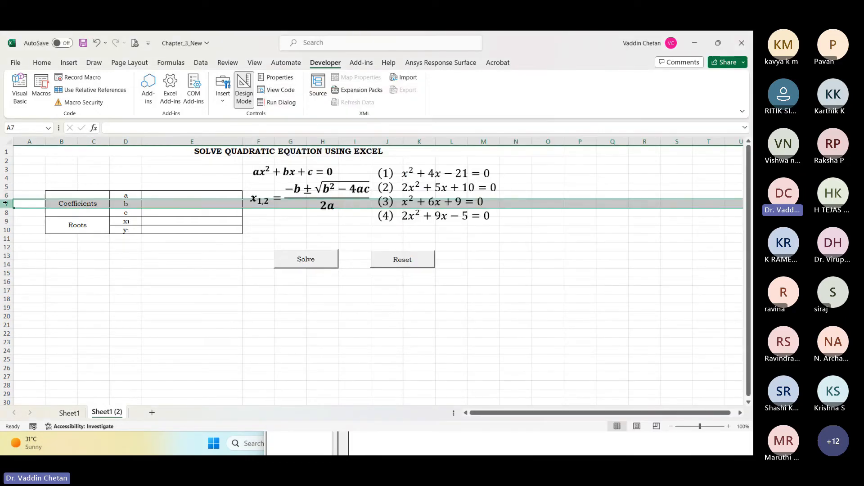
{"action": "left_click", "coordinate": [187, 204]}
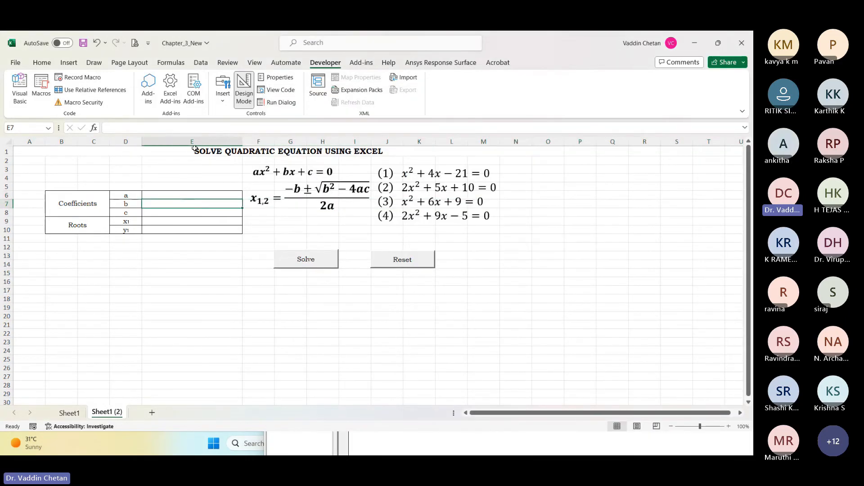
{"action": "key", "text": "alt+Tab"}
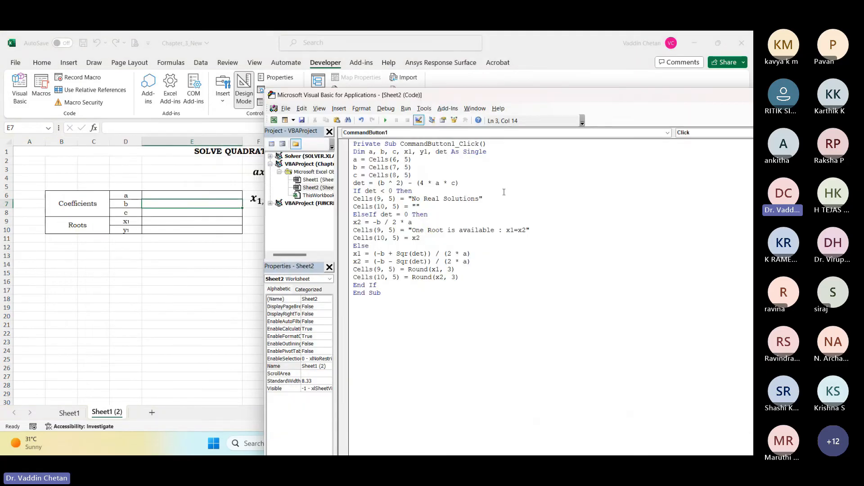
Step: Examine the code lines that assign coefficients a, b and c from their worksheet cells
{"action": "left_click", "coordinate": [401, 174]}
{"action": "left_click", "coordinate": [356, 159]}
{"action": "double_click", "coordinate": [376, 160]}
{"action": "key", "text": "Right"}
{"action": "key", "text": "Right"}
{"action": "key", "text": "Right"}
{"action": "key", "text": "Right"}
{"action": "key", "text": "Left"}
{"action": "key", "text": "Left"}
{"action": "key", "text": "Left"}
{"action": "key", "text": "Left"}
{"action": "key", "text": "Left"}
{"action": "key", "text": "Right"}
{"action": "key", "text": "Right"}
{"action": "key", "text": "Right"}
{"action": "key", "text": "Left"}
{"action": "key", "text": "Left"}
{"action": "key", "text": "Down"}
{"action": "key", "text": "Left"}
{"action": "key", "text": "Left"}
{"action": "key", "text": "Right"}
{"action": "key", "text": "Right"}
{"action": "key", "text": "Right"}
{"action": "key", "text": "Right"}
{"action": "key", "text": "Right"}
{"action": "key", "text": "Right"}
{"action": "key", "text": "Right"}
{"action": "key", "text": "Right"}
{"action": "key", "text": "Right"}
{"action": "key", "text": "Right"}
{"action": "key", "text": "Right"}
{"action": "key", "text": "Right"}
{"action": "key", "text": "Right"}
{"action": "key", "text": "Right"}
{"action": "key", "text": "Right"}
{"action": "key", "text": "Right"}
{"action": "key", "text": "Right"}
{"action": "key", "text": "Down"}
{"action": "key", "text": "Left"}
{"action": "key", "text": "Left"}
{"action": "key", "text": "Left"}
{"action": "key", "text": "Left"}
{"action": "key", "text": "Left"}
{"action": "key", "text": "Left"}
{"action": "key", "text": "Left"}
{"action": "key", "text": "ctrl+shift+Right"}
{"action": "key", "text": "Right"}
{"action": "key", "text": "Right"}
{"action": "key", "text": "Right"}
{"action": "key", "text": "Right"}
{"action": "key", "text": "Right"}
{"action": "key", "text": "Right"}
{"action": "key", "text": "Right"}
{"action": "key", "text": "Right"}
{"action": "key", "text": "Right"}
{"action": "key", "text": "Right"}
{"action": "key", "text": "Right"}
{"action": "key", "text": "Right"}
{"action": "left_click_drag", "start_coordinate": [367, 160], "coordinate": [386, 160]}
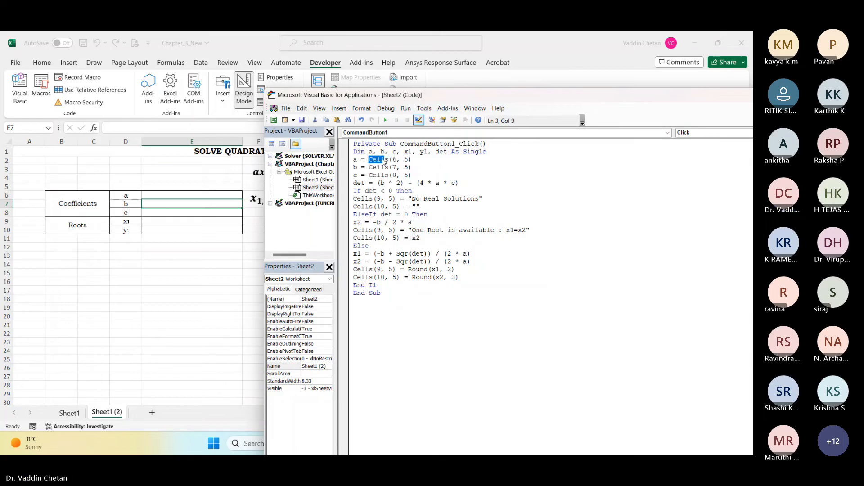
{"action": "left_click", "coordinate": [376, 161]}
{"action": "double_click", "coordinate": [377, 160]}
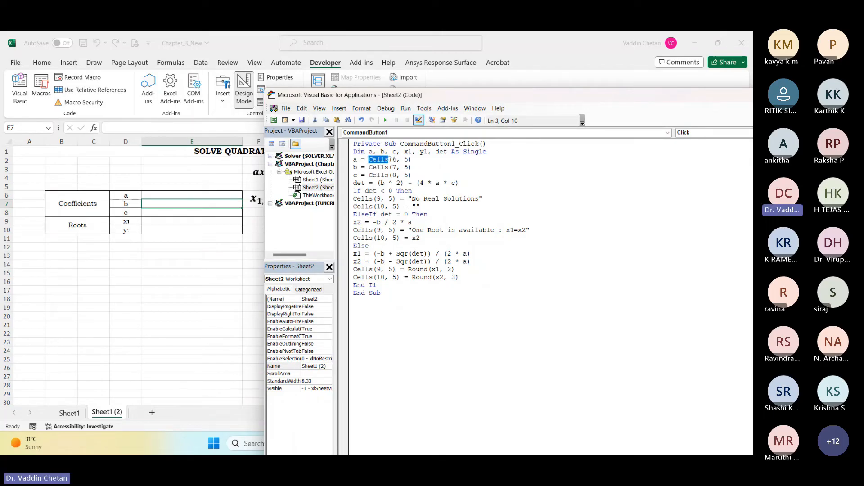
{"action": "left_click_drag", "start_coordinate": [413, 160], "coordinate": [355, 161]}
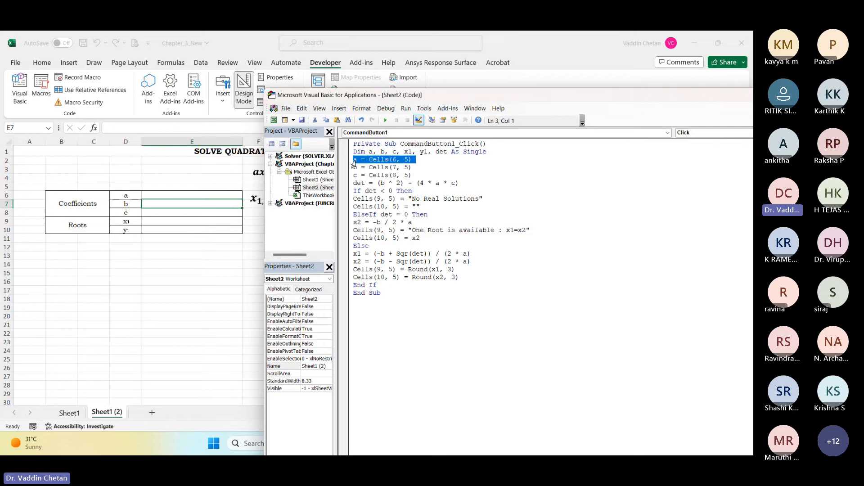
Step: Examine the det < 0 branch's two output lines and locate its first output cell, E9, on the worksheet
{"action": "left_click", "coordinate": [361, 200]}
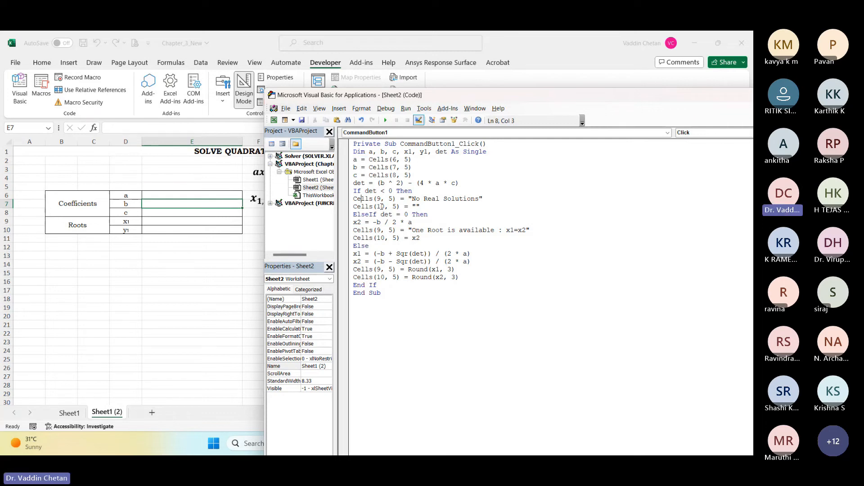
{"action": "left_click_drag", "start_coordinate": [411, 200], "coordinate": [468, 203]}
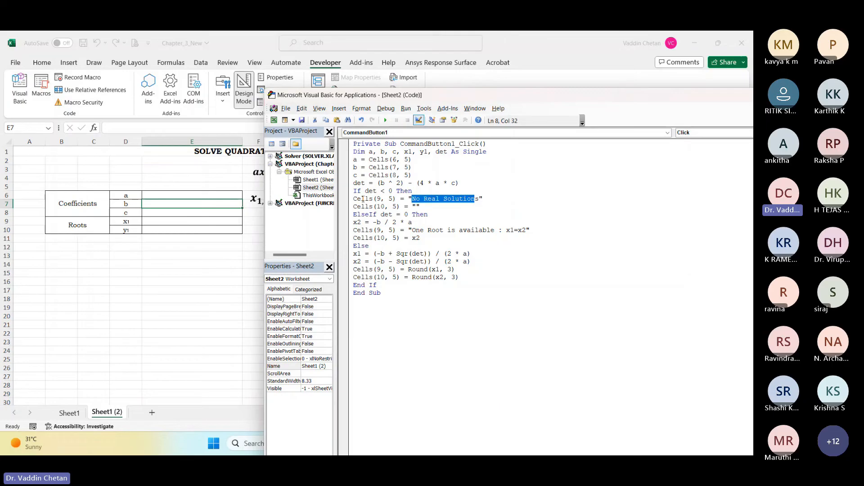
{"action": "left_click_drag", "start_coordinate": [361, 199], "coordinate": [397, 199]}
{"action": "left_click", "coordinate": [377, 160]}
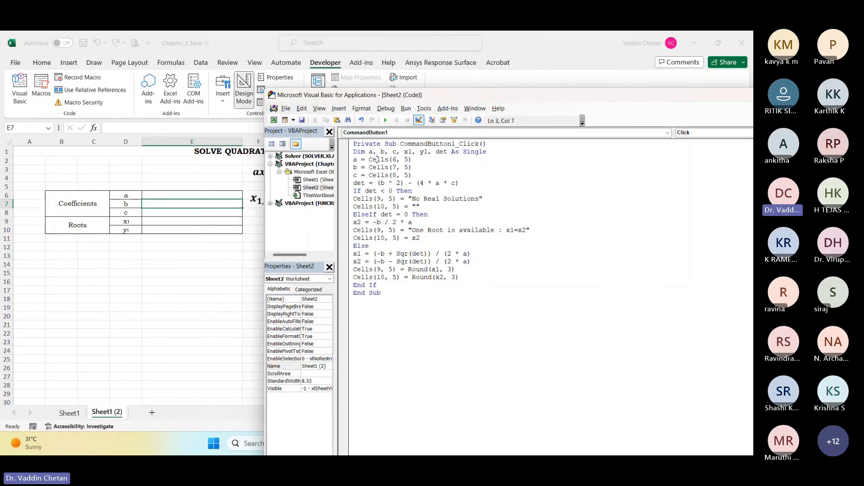
{"action": "left_click", "coordinate": [365, 205]}
{"action": "left_click", "coordinate": [163, 221]}
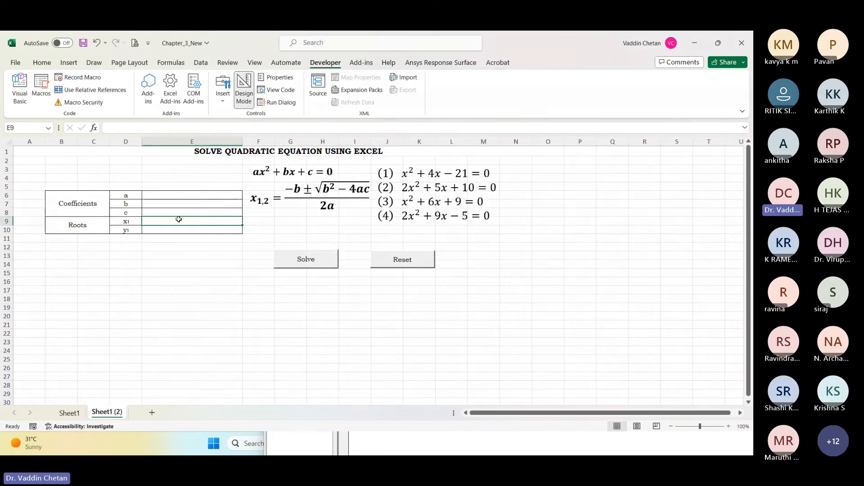
{"action": "key", "text": "alt+F11"}
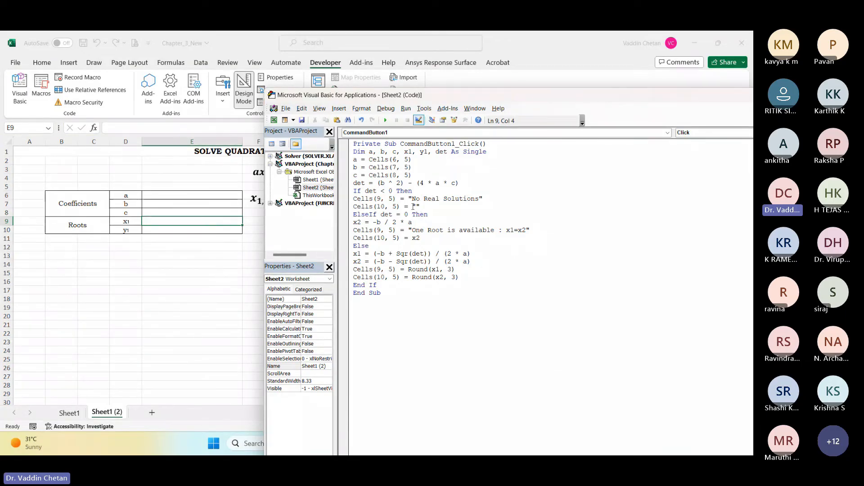
{"action": "left_click_drag", "start_coordinate": [420, 206], "coordinate": [416, 206]}
{"action": "left_click", "coordinate": [417, 209]}
Step: Examine the ElseIf det = 0 branch, including its single-root formula and the two lines that write its output
{"action": "left_click", "coordinate": [365, 215]}
{"action": "key", "text": "Right"}
{"action": "key", "text": "Right"}
{"action": "key", "text": "Right"}
{"action": "key", "text": "Right"}
{"action": "key", "text": "Right"}
{"action": "key", "text": "Right"}
{"action": "key", "text": "Right"}
{"action": "key", "text": "Right"}
{"action": "key", "text": "Right"}
{"action": "key", "text": "Right"}
{"action": "key", "text": "Right"}
{"action": "key", "text": "Down"}
{"action": "key", "text": "Left"}
{"action": "key", "text": "Left"}
{"action": "key", "text": "Left"}
{"action": "key", "text": "Left"}
{"action": "key", "text": "Left"}
{"action": "key", "text": "Left"}
{"action": "key", "text": "Left"}
{"action": "key", "text": "Left"}
{"action": "key", "text": "Left"}
{"action": "key", "text": "Left"}
{"action": "key", "text": "Left"}
{"action": "key", "text": "Left"}
{"action": "key", "text": "Left"}
{"action": "key", "text": "Left"}
{"action": "key", "text": "shift+Right"}
Step: Examine the Else branch's x1 and x2 formulas together with the det expression they use
{"action": "key", "text": "Right"}
{"action": "key", "text": "Right"}
{"action": "key", "text": "Right"}
{"action": "key", "text": "Right"}
{"action": "key", "text": "Right"}
{"action": "key", "text": "Right"}
{"action": "key", "text": "Right"}
{"action": "key", "text": "Right"}
{"action": "key", "text": "Right"}
{"action": "key", "text": "Right"}
{"action": "key", "text": "Right"}
{"action": "key", "text": "Right"}
{"action": "key", "text": "Right"}
{"action": "key", "text": "Right"}
{"action": "key", "text": "Right"}
{"action": "key", "text": "Right"}
{"action": "key", "text": "Right"}
{"action": "key", "text": "Right"}
{"action": "key", "text": "Right"}
{"action": "key", "text": "Right"}
{"action": "key", "text": "Right"}
{"action": "key", "text": "Right"}
{"action": "key", "text": "Right"}
{"action": "key", "text": "Right"}
{"action": "key", "text": "Right"}
{"action": "key", "text": "Right"}
{"action": "key", "text": "Right"}
{"action": "key", "text": "Right"}
{"action": "key", "text": "Right"}
{"action": "key", "text": "Right"}
{"action": "key", "text": "Right"}
{"action": "key", "text": "Right"}
{"action": "key", "text": "Down"}
{"action": "key", "text": "Left"}
{"action": "key", "text": "Left"}
{"action": "key", "text": "Down"}
{"action": "key", "text": "Down"}
{"action": "key", "text": "Left"}
{"action": "key", "text": "Left"}
{"action": "key", "text": "Left"}
{"action": "key", "text": "Left"}
{"action": "key", "text": "Left"}
{"action": "key", "text": "Right"}
{"action": "key", "text": "Right"}
{"action": "key", "text": "Right"}
{"action": "key", "text": "Right"}
{"action": "key", "text": "shift+Right"}
{"action": "key", "text": "shift+Right"}
{"action": "key", "text": "shift+Right"}
{"action": "left_click", "coordinate": [382, 179]}
{"action": "double_click", "coordinate": [358, 183]}
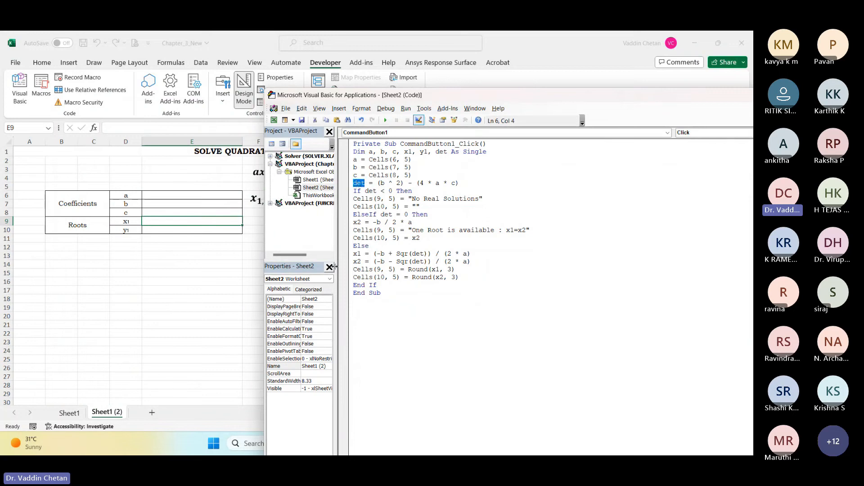
{"action": "double_click", "coordinate": [422, 254]}
{"action": "left_click_drag", "start_coordinate": [353, 254], "coordinate": [469, 262]}
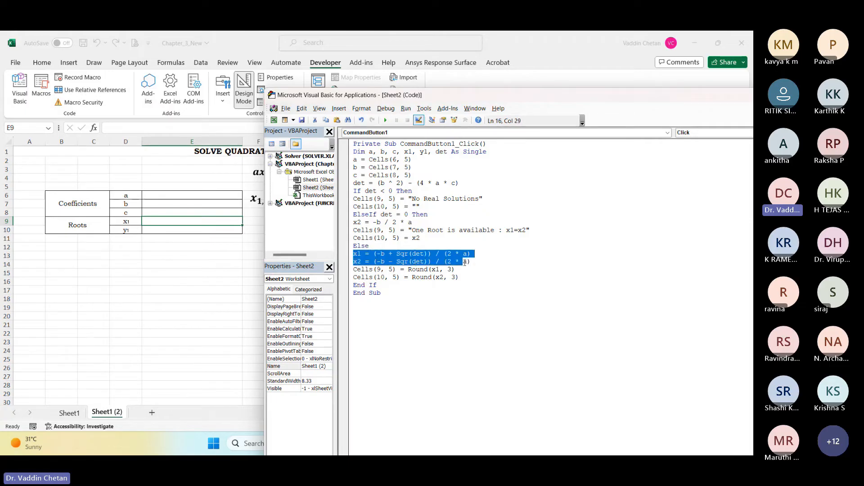
Step: Examine the Round output lines for x1 and x2 and the closing End If and End Sub lines
{"action": "double_click", "coordinate": [378, 269]}
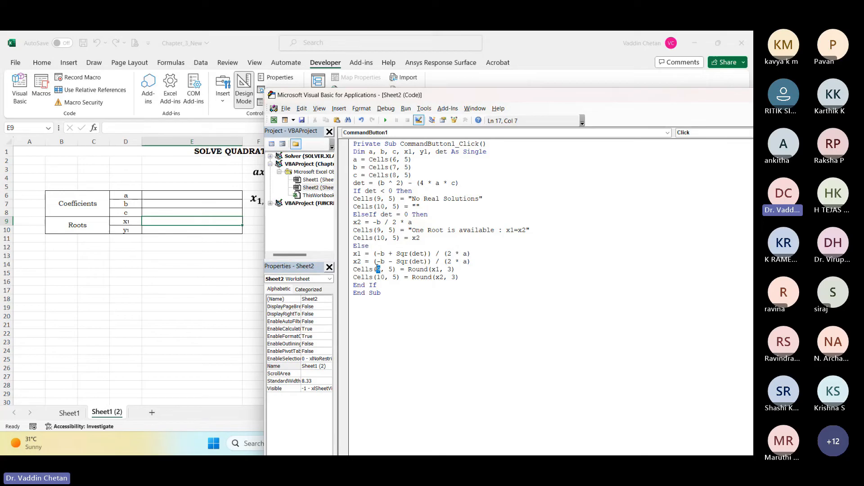
{"action": "left_click", "coordinate": [437, 269]}
{"action": "left_click", "coordinate": [416, 268]}
{"action": "double_click", "coordinate": [450, 270]}
{"action": "left_click", "coordinate": [450, 269]}
{"action": "left_click", "coordinate": [378, 287]}
{"action": "left_click", "coordinate": [381, 293]}
Step: Save the workbook and close the Visual Basic editor
{"action": "key", "text": "ctrl+s"}
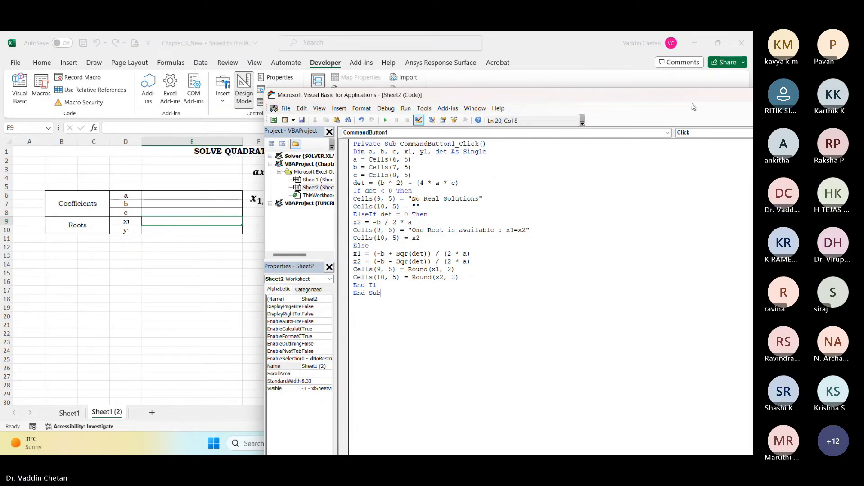
{"action": "left_click_drag", "start_coordinate": [694, 98], "coordinate": [307, 176]}
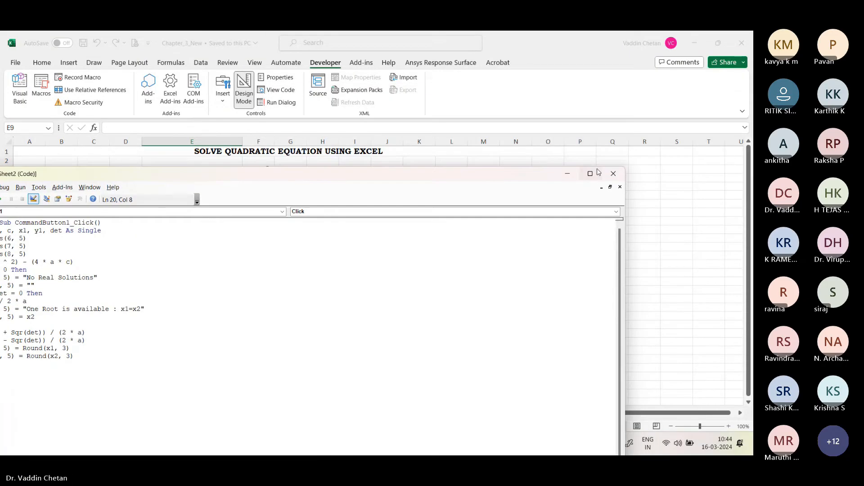
{"action": "left_click", "coordinate": [612, 174]}
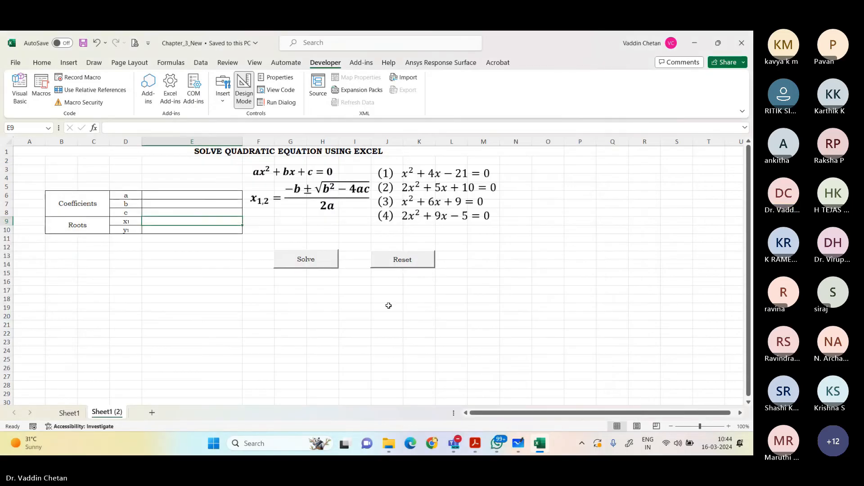
Step: Check the Solve and Reset buttons and the range E6:E10 on the worksheet
{"action": "left_click", "coordinate": [312, 263]}
{"action": "right_click", "coordinate": [311, 265]}
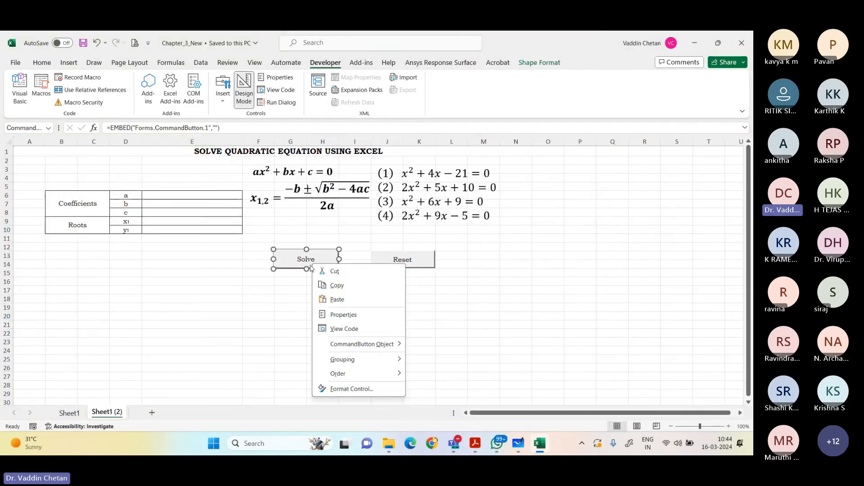
{"action": "key", "text": "Escape"}
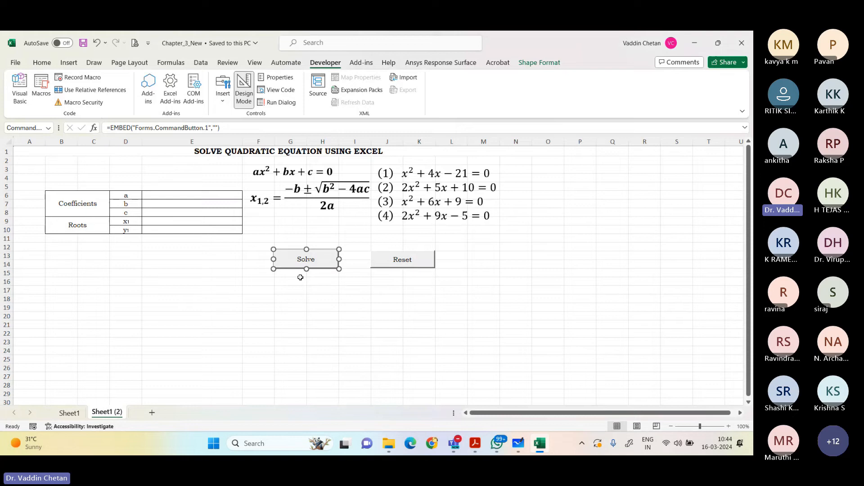
{"action": "left_click", "coordinate": [403, 263]}
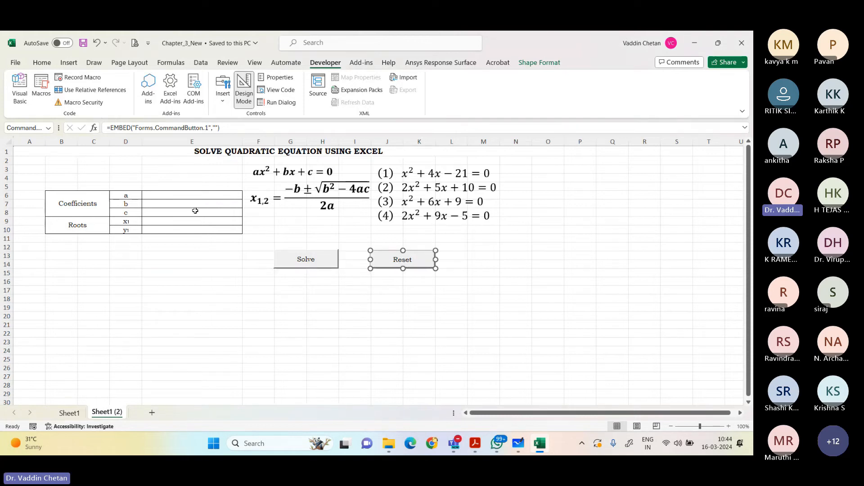
{"action": "left_click_drag", "start_coordinate": [174, 196], "coordinate": [168, 228]}
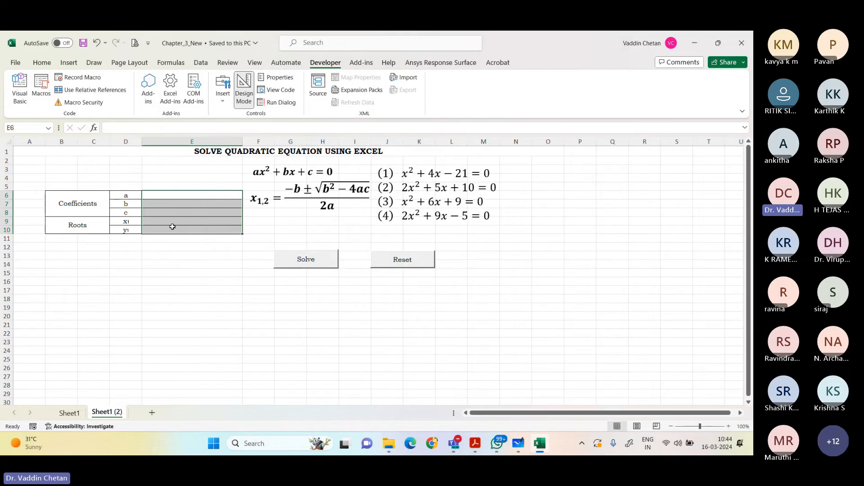
{"action": "left_click", "coordinate": [476, 247]}
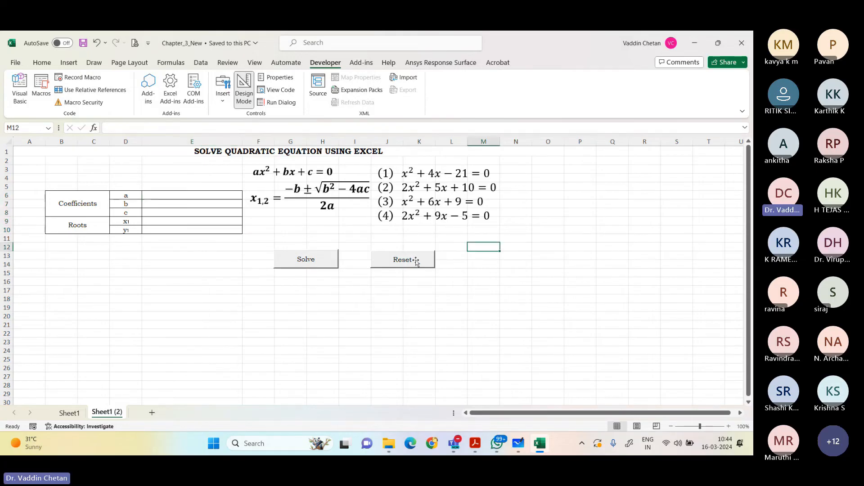
Step: Open the Reset button's click procedure and paste the copied clearing code into it
{"action": "left_click", "coordinate": [414, 261]}
{"action": "right_click", "coordinate": [415, 262]}
{"action": "left_click", "coordinate": [445, 326]}
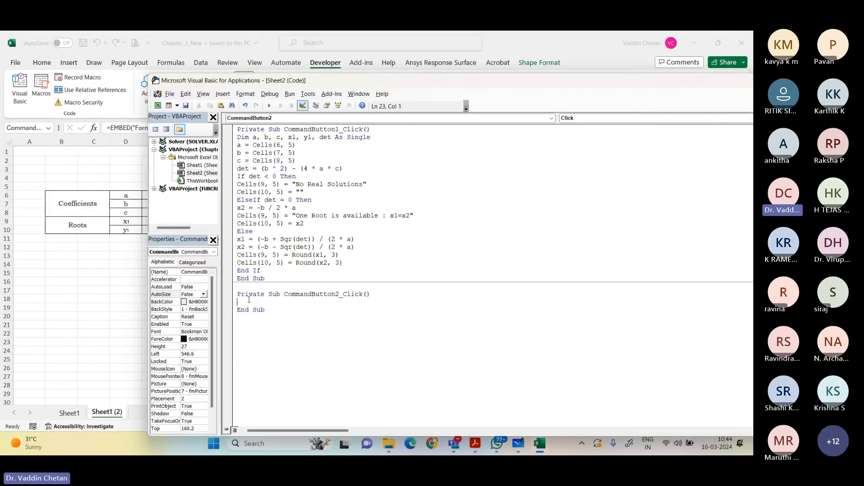
{"action": "type", "text": "Private Sub CommandButton2_Click() Range(\"E6:E10\").ClearContents End Sub"}
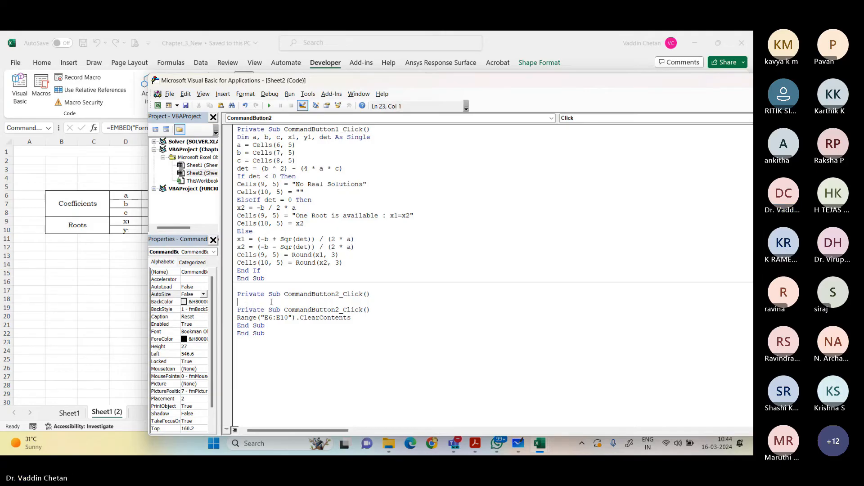
Step: Remove the blank line, the duplicate Private Sub CommandButton2_Click() line and the extra End Sub from the pasted code
{"action": "left_click", "coordinate": [270, 302]}
{"action": "key", "text": "Delete"}
{"action": "key", "text": "shift+Down"}
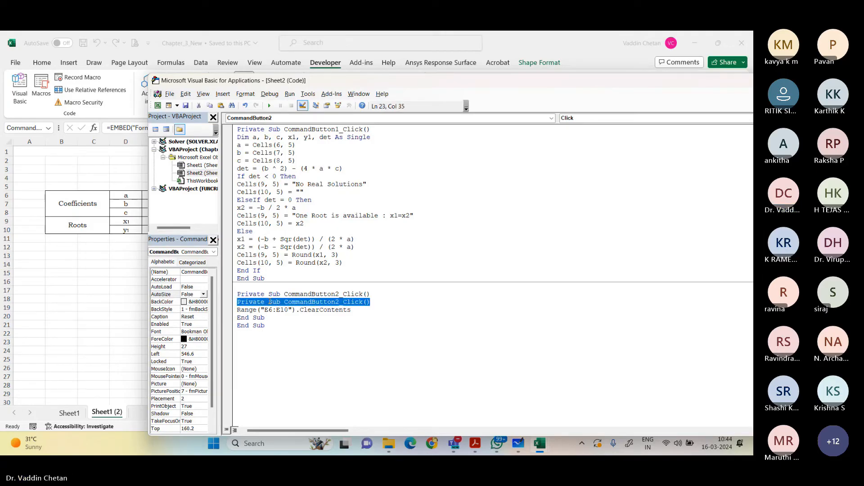
{"action": "key", "text": "Delete"}
{"action": "key", "text": "Down"}
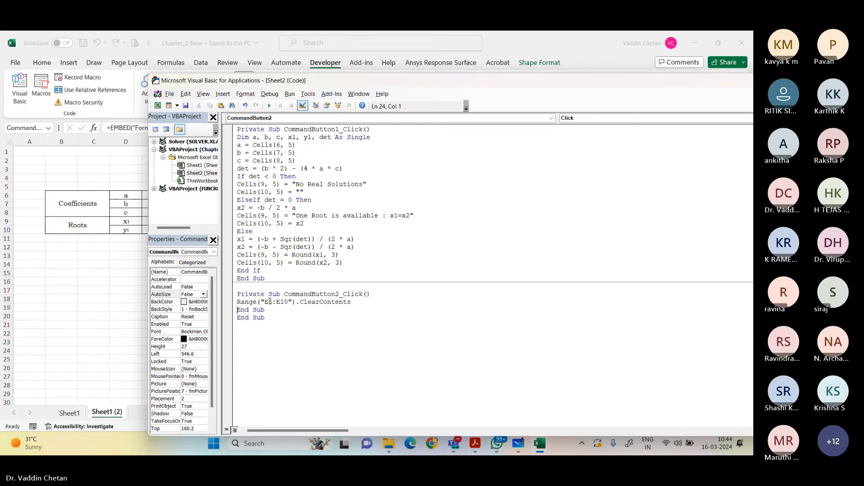
{"action": "key", "text": "shift+Down"}
{"action": "key", "text": "Delete"}
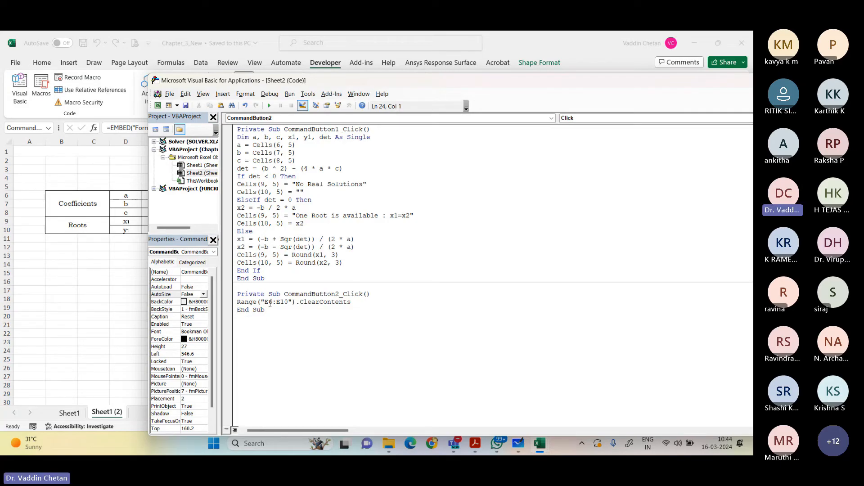
Step: Compare the range in the Reset procedure's ClearContents line with cells E6:E10 on the worksheet
{"action": "left_click", "coordinate": [82, 248]}
{"action": "left_click_drag", "start_coordinate": [172, 194], "coordinate": [164, 227]}
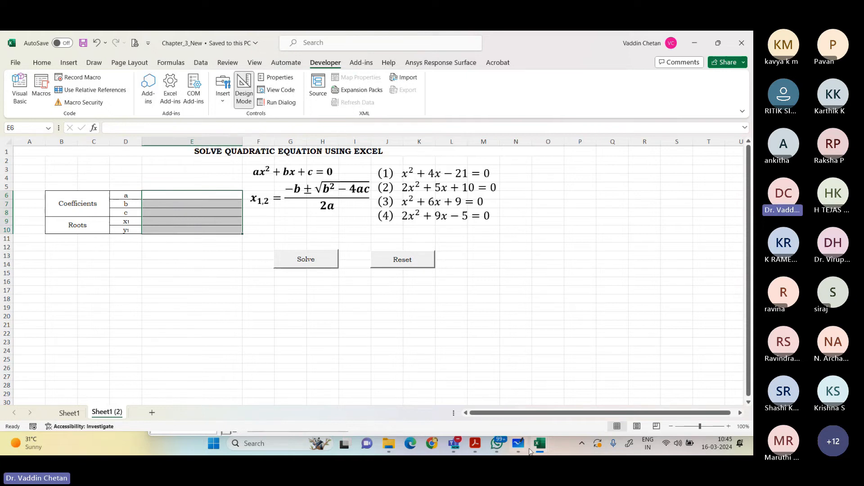
{"action": "mouse_move", "coordinate": [536, 448]}
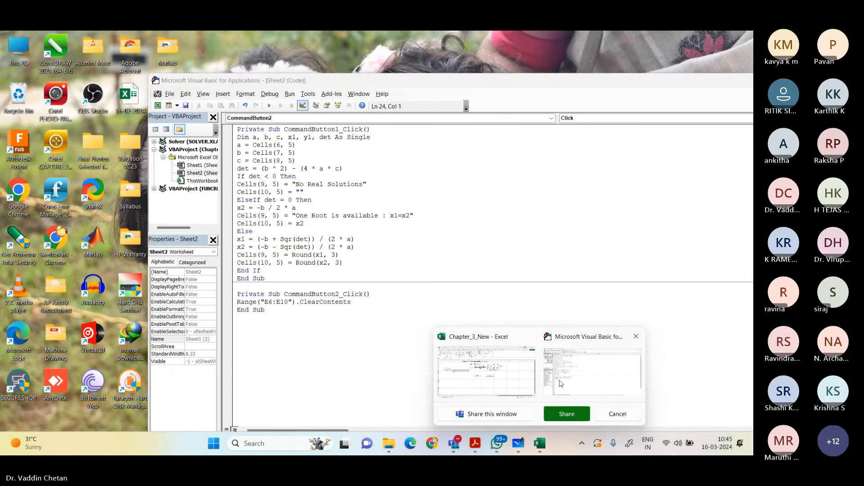
{"action": "left_click", "coordinate": [599, 369]}
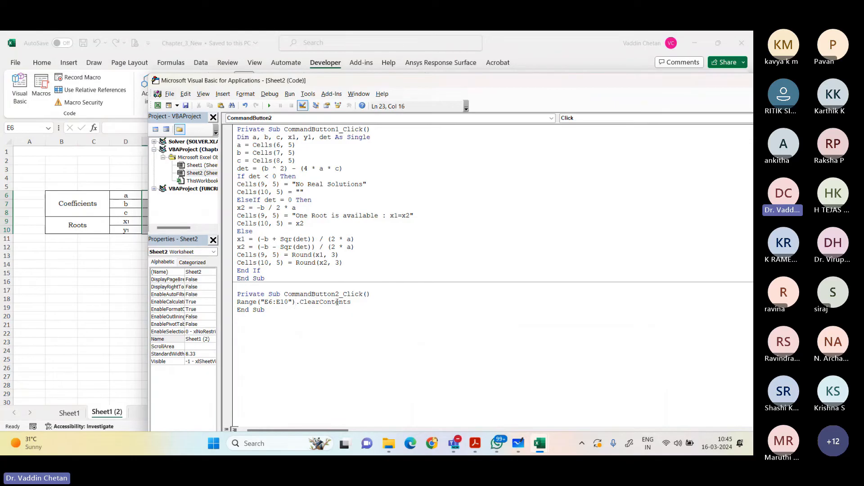
{"action": "left_click", "coordinate": [353, 302]}
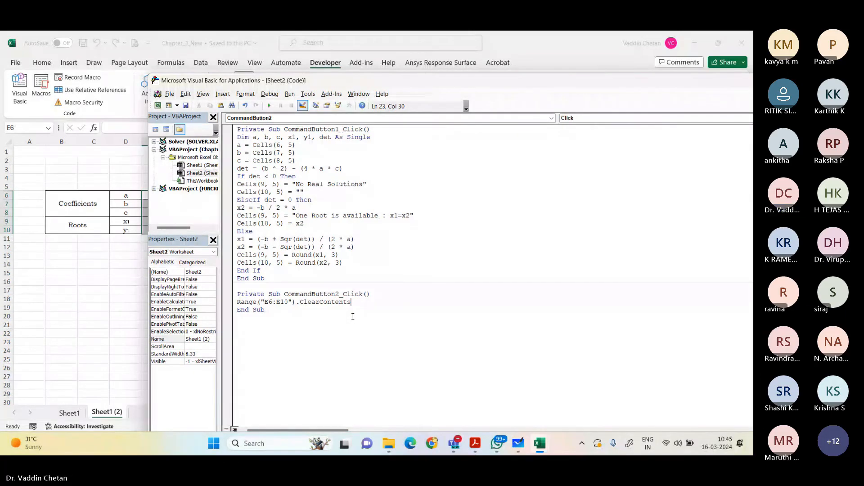
Step: Close the Visual Basic editor and turn off Design Mode on the worksheet
{"action": "left_click", "coordinate": [710, 87]}
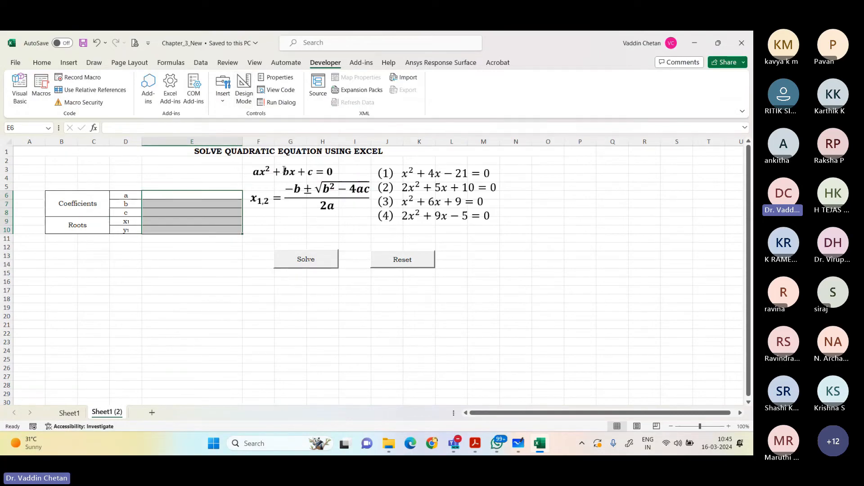
{"action": "left_click", "coordinate": [236, 300]}
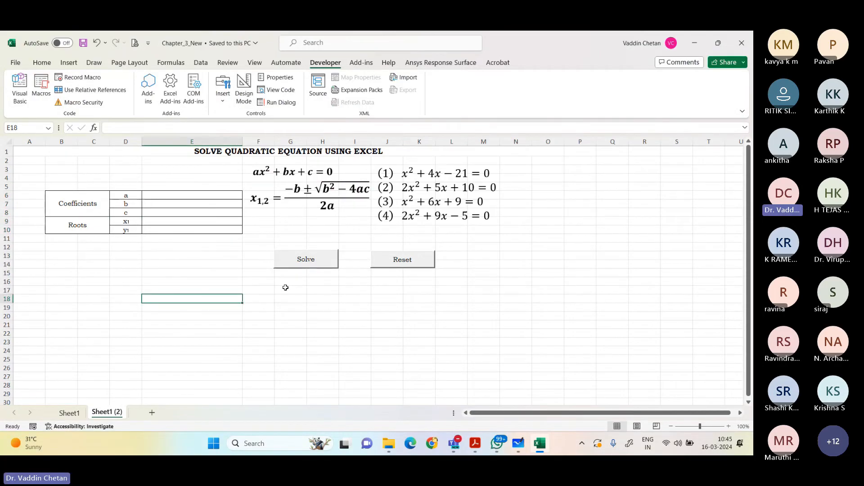
Step: Run the solver with the coefficient cells empty and reset the table
{"action": "left_click", "coordinate": [325, 257]}
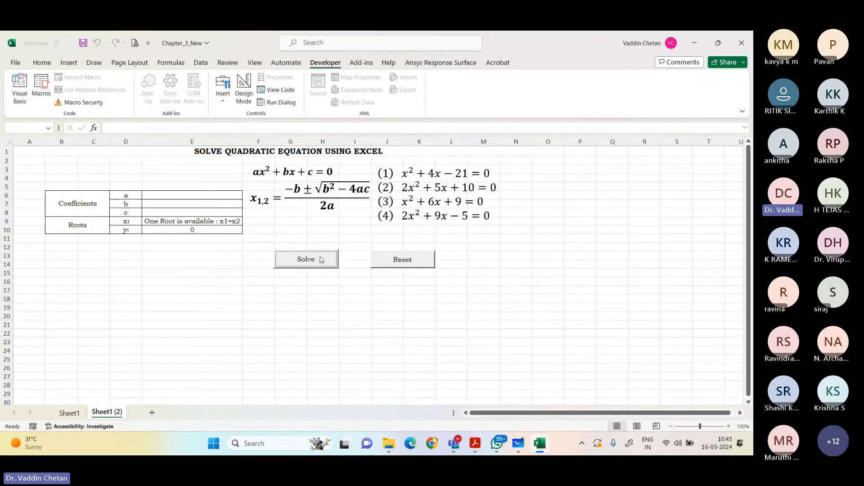
{"action": "left_click_drag", "start_coordinate": [190, 196], "coordinate": [186, 211]}
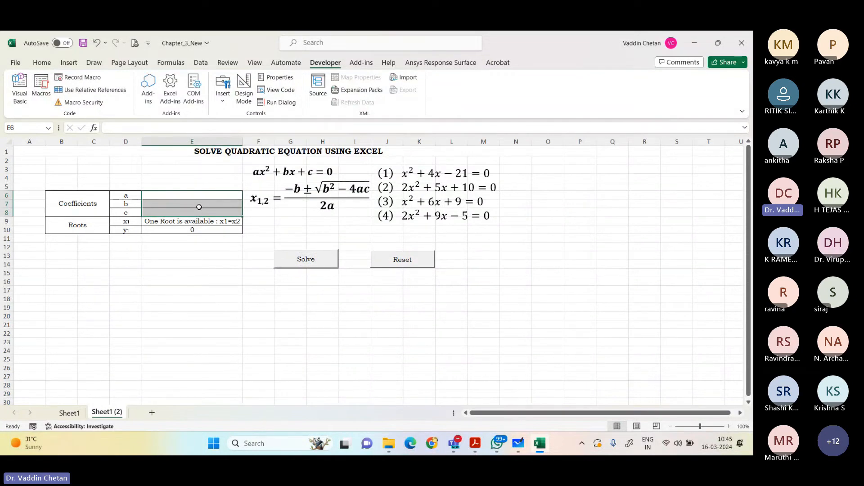
{"action": "left_click", "coordinate": [393, 262]}
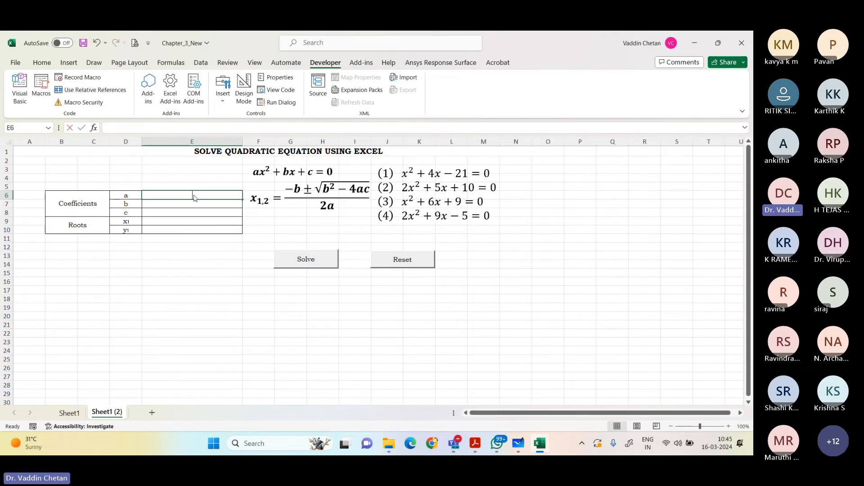
Step: Solve equation (1) with coefficients a = 1, b = 4 and c = -21, and reset the table
{"action": "key", "text": "Down"}
{"action": "type", "text": "4"}
{"action": "key", "text": "Return"}
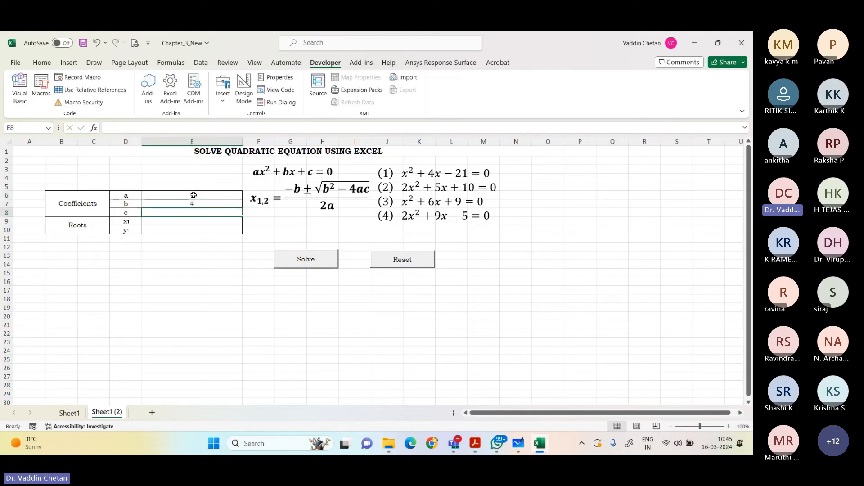
{"action": "type", "text": "-21"}
{"action": "key", "text": "Tab"}
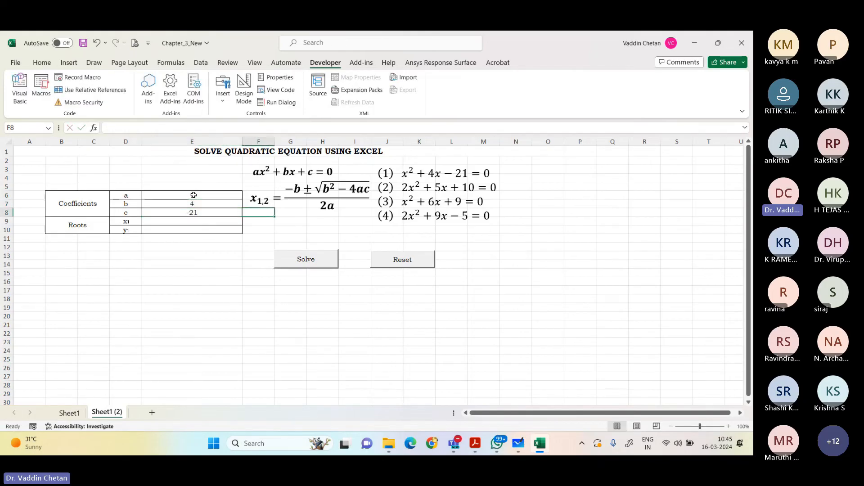
{"action": "left_click", "coordinate": [296, 263]}
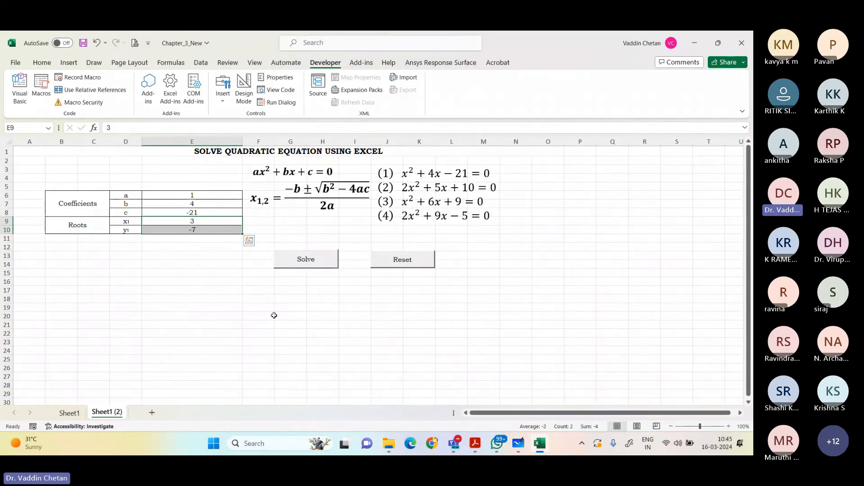
{"action": "left_click", "coordinate": [207, 218]}
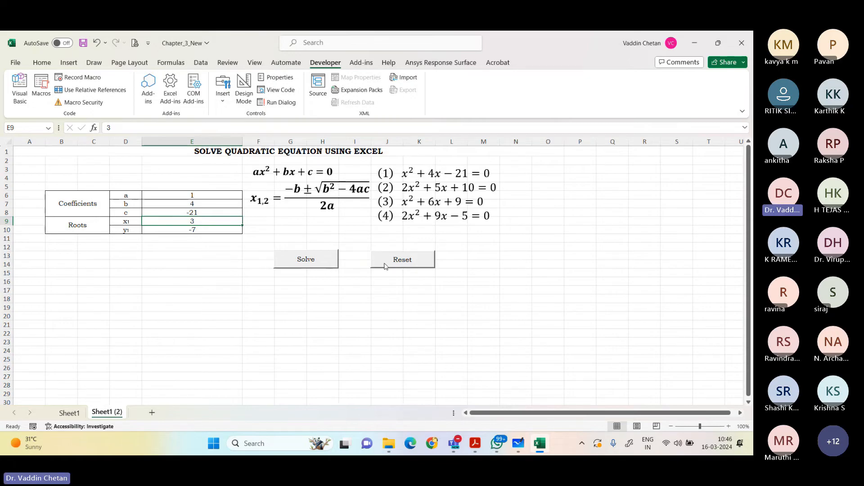
{"action": "left_click", "coordinate": [404, 263]}
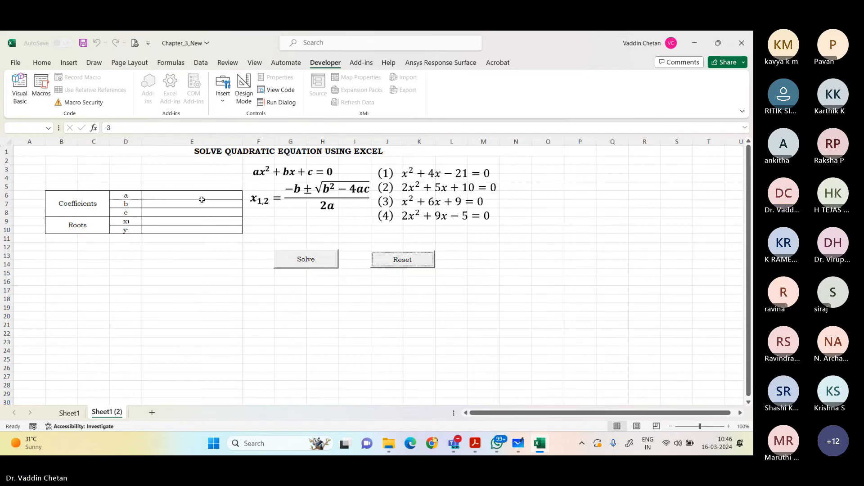
{"action": "type", "text": "22"}
{"action": "key", "text": "Return"}
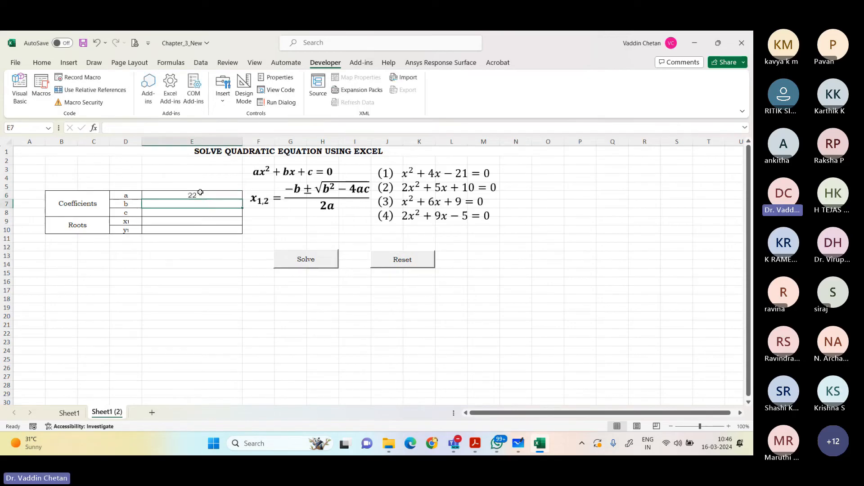
{"action": "type", "text": "5"}
{"action": "key", "text": "Return"}
{"action": "type", "text": "1`"}
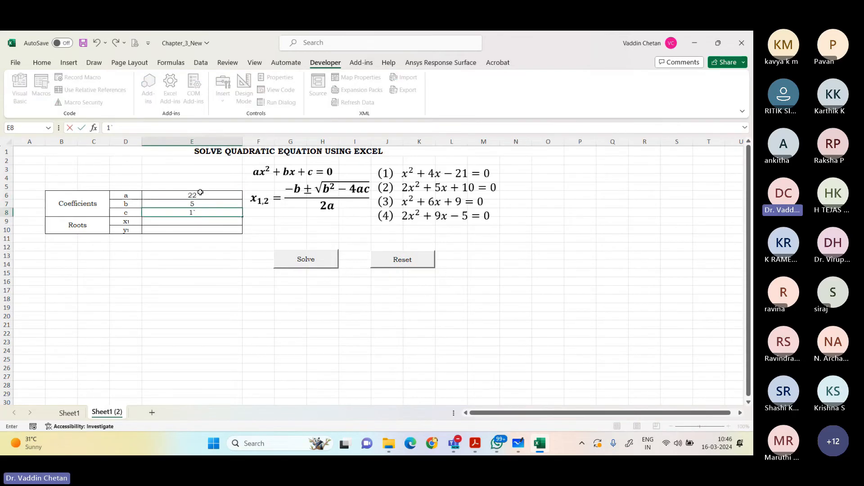
{"action": "key", "text": "Escape"}
Step: Enter coefficients a = 2, b = 5 and c = 10 for equation (2) and solve for its roots
{"action": "left_click", "coordinate": [200, 193]}
{"action": "type", "text": "2"}
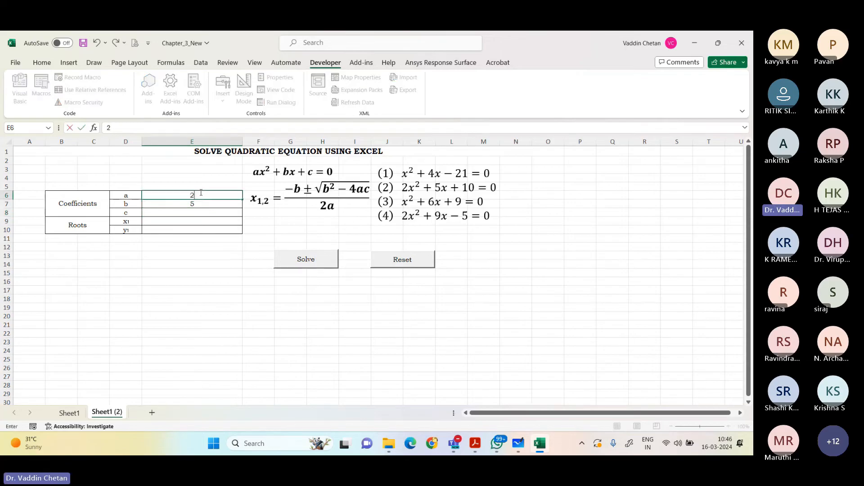
{"action": "key", "text": "Return"}
{"action": "type", "text": "5"}
{"action": "key", "text": "Return"}
{"action": "type", "text": "10"}
{"action": "key", "text": "Return"}
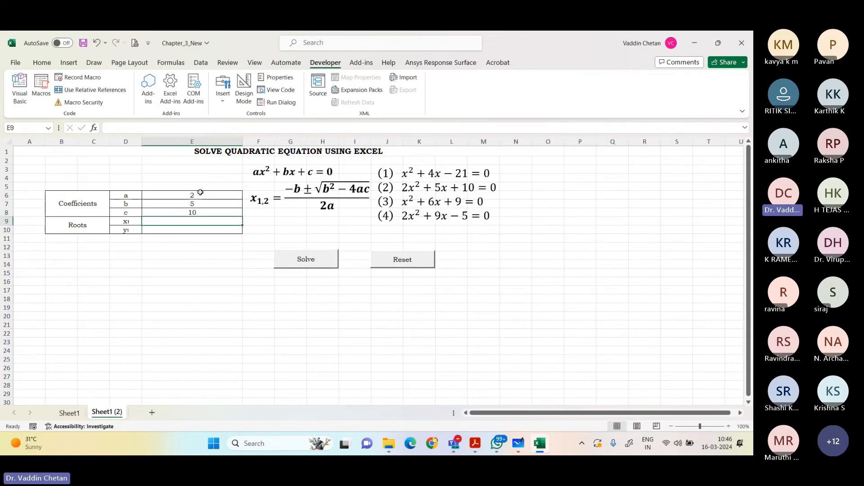
{"action": "left_click", "coordinate": [292, 261]}
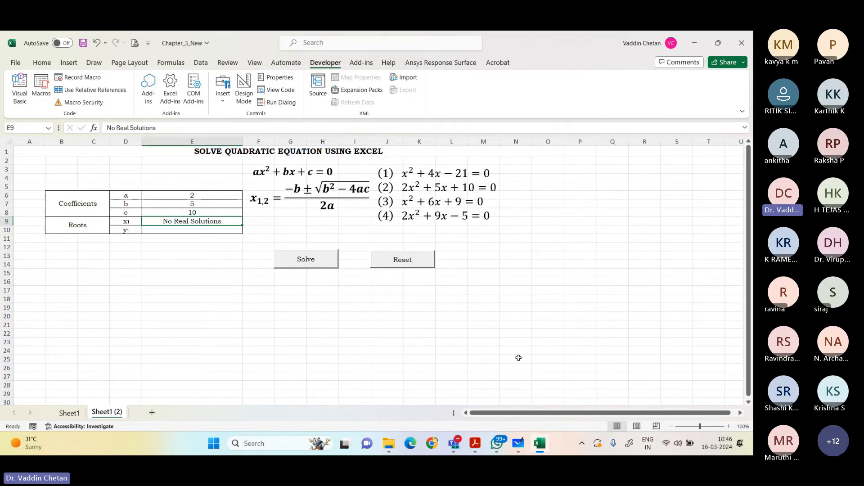
Step: Reset the table, enter coefficients 1, 6 and 9 for equation (3), and solve for its roots
{"action": "left_click", "coordinate": [715, 332]}
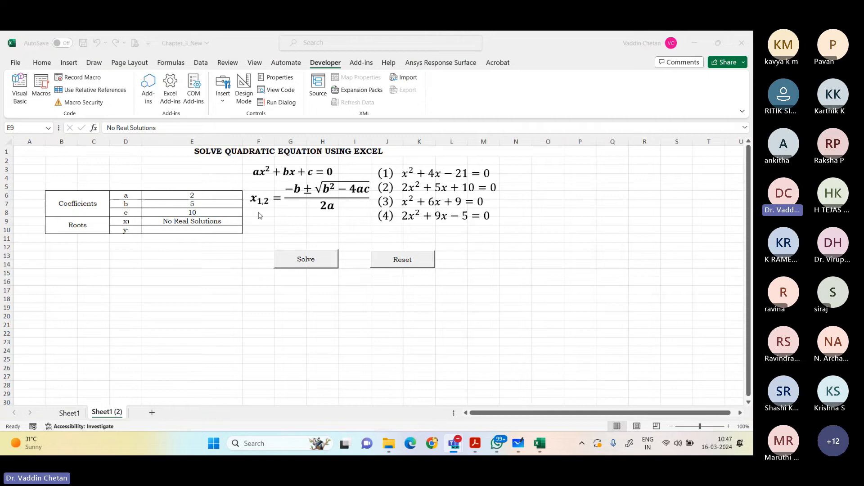
{"action": "left_click", "coordinate": [412, 260]}
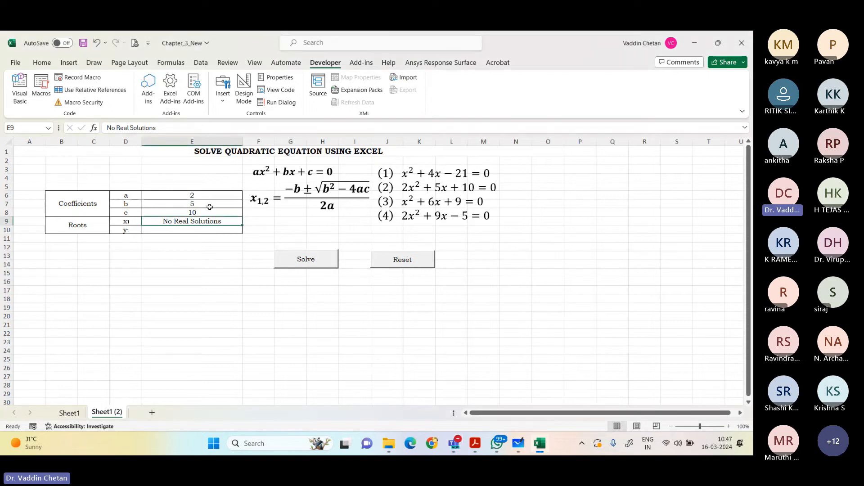
{"action": "left_click", "coordinate": [412, 258]}
{"action": "left_click_drag", "start_coordinate": [228, 204], "coordinate": [222, 198]}
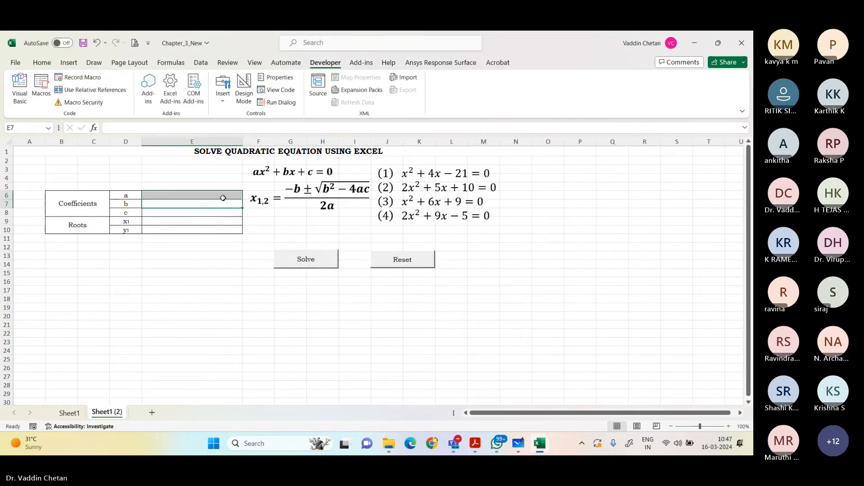
{"action": "left_click", "coordinate": [218, 197]}
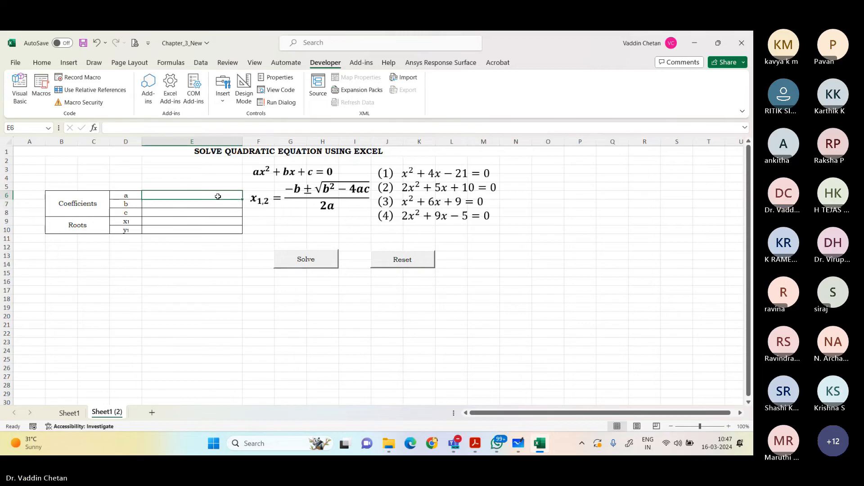
{"action": "type", "text": "1"}
{"action": "key", "text": "Return"}
{"action": "type", "text": "6"}
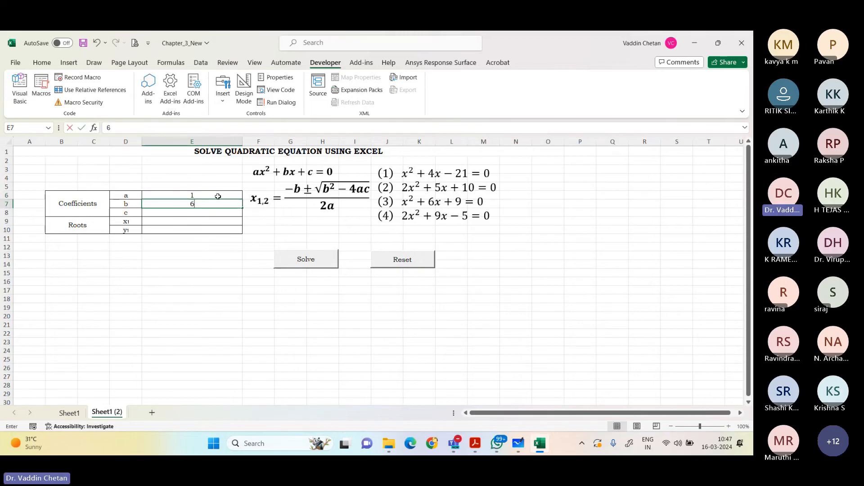
{"action": "key", "text": "Return"}
{"action": "type", "text": "9"}
{"action": "key", "text": "Return"}
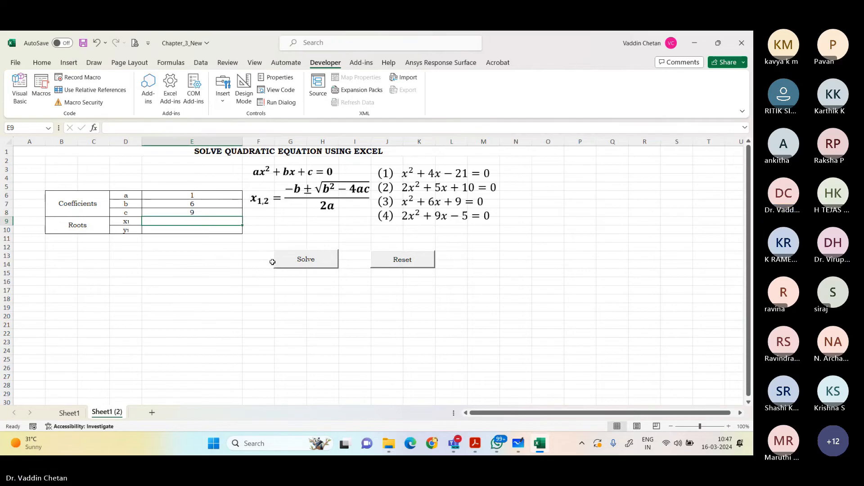
{"action": "left_click", "coordinate": [297, 265]}
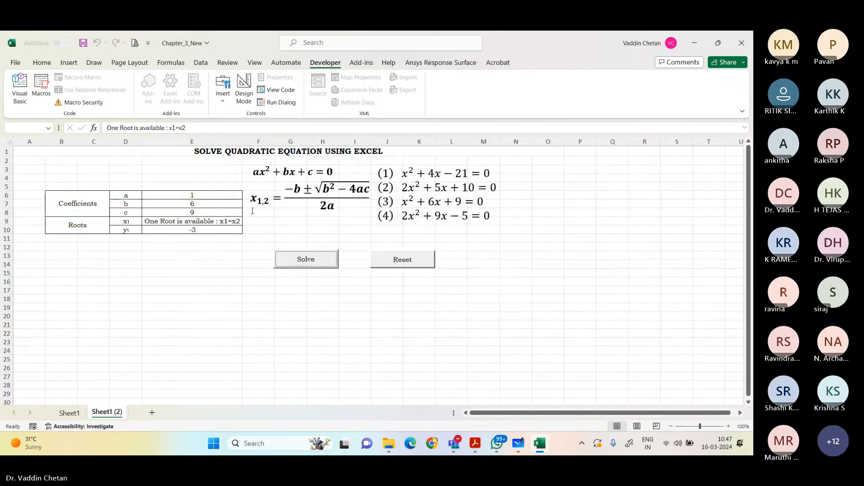
Step: Reset the table, enter coefficients 2, 9 and -5 for equation (4), and solve for its roots
{"action": "left_click", "coordinate": [399, 261]}
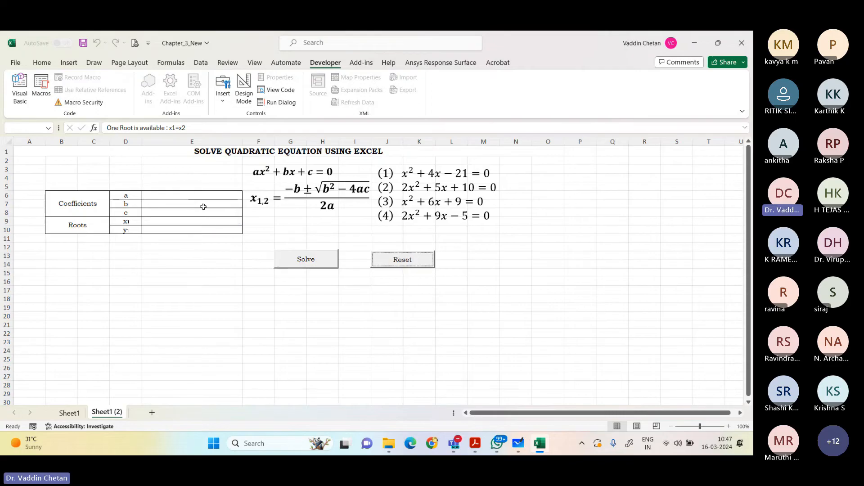
{"action": "left_click", "coordinate": [205, 193]}
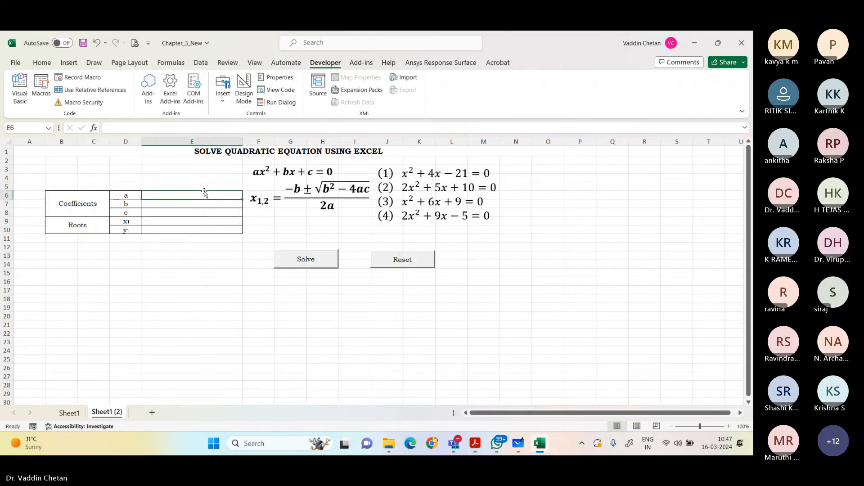
{"action": "type", "text": "2"}
{"action": "key", "text": "Return"}
{"action": "type", "text": "9"}
{"action": "key", "text": "Return"}
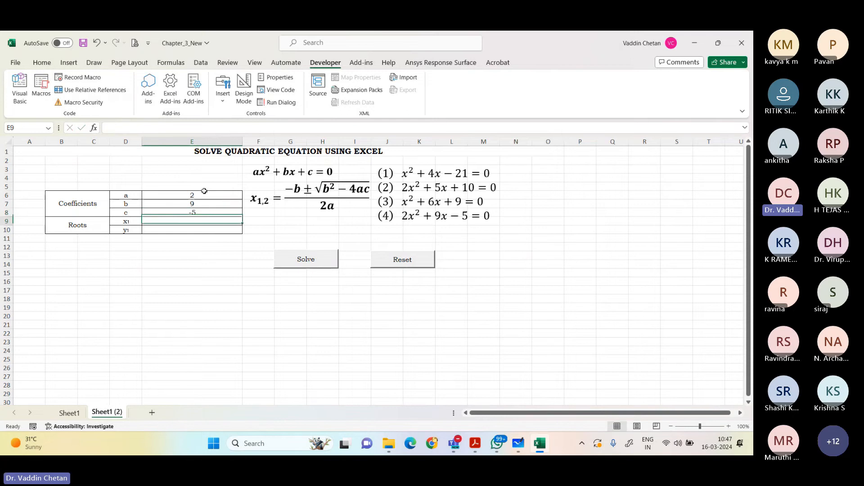
{"action": "type", "text": "-5"}
{"action": "key", "text": "Return"}
{"action": "left_click", "coordinate": [305, 258]}
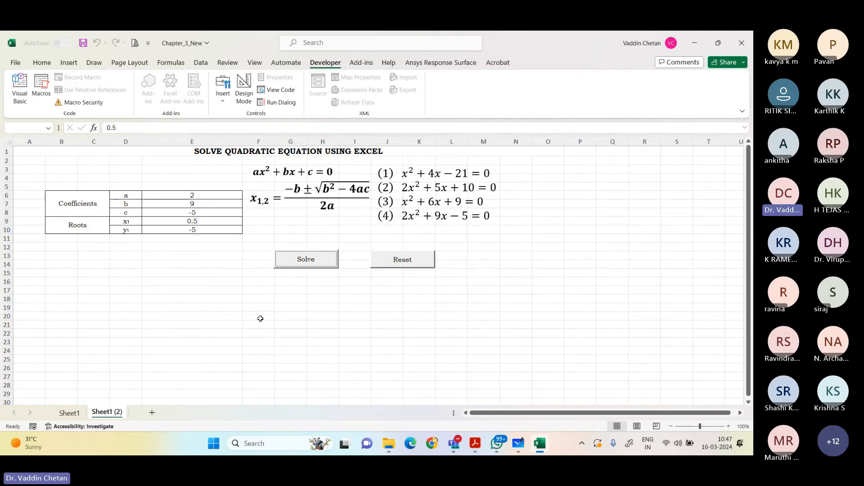
Step: Switch to the questions PDF in Adobe Acrobat and review the pipe hoop stress question and the earlier tensile test tasks a to g
{"action": "key", "text": "alt+Tab"}
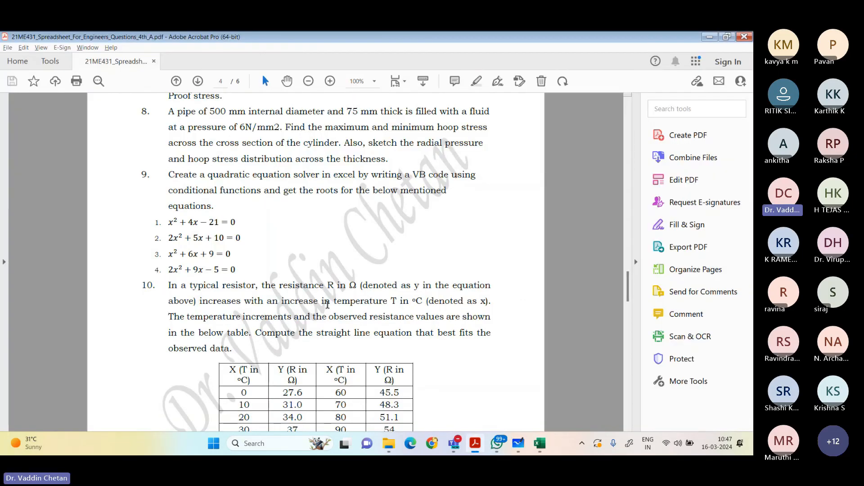
{"action": "scroll", "coordinate": [243, 255], "scroll_direction": "up", "scroll_amount": 2}
{"action": "left_click_drag", "start_coordinate": [247, 255], "coordinate": [491, 224]}
{"action": "scroll", "coordinate": [174, 166], "scroll_direction": "up", "scroll_amount": 2}
{"action": "scroll", "coordinate": [174, 166], "scroll_direction": "up", "scroll_amount": 2}
{"action": "scroll", "coordinate": [189, 261], "scroll_direction": "up", "scroll_amount": 20}
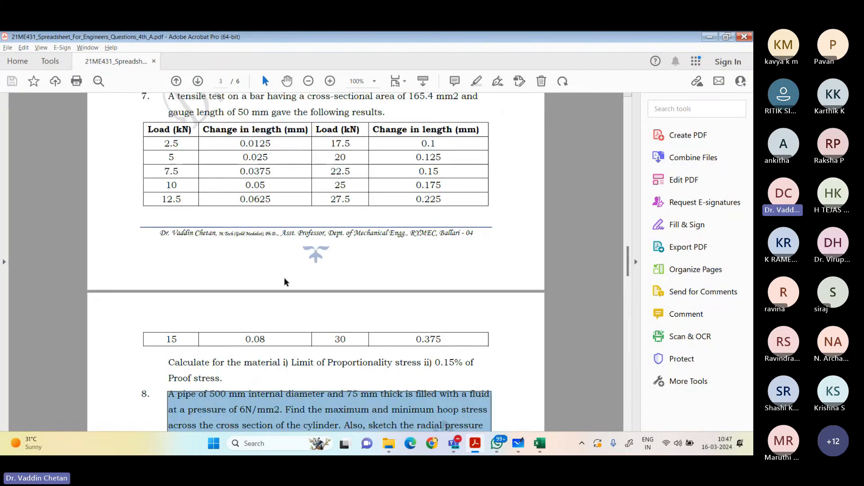
{"action": "scroll", "coordinate": [189, 261], "scroll_direction": "up", "scroll_amount": 4}
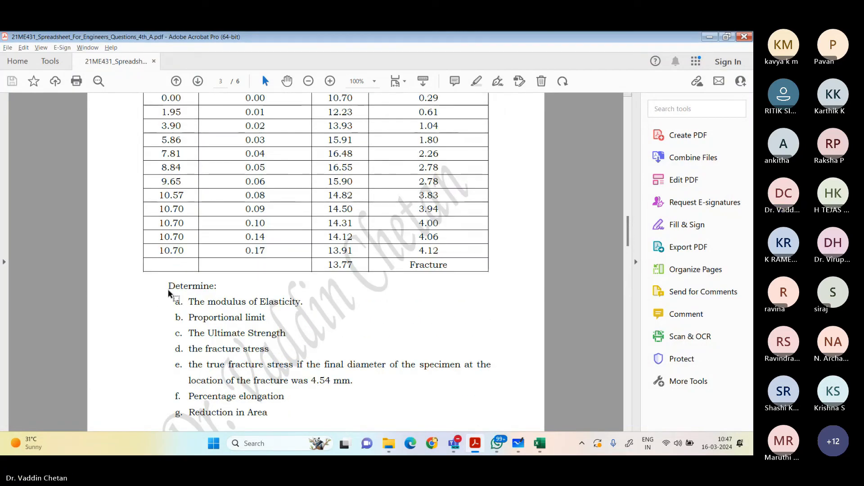
{"action": "left_click_drag", "start_coordinate": [168, 288], "coordinate": [512, 421]}
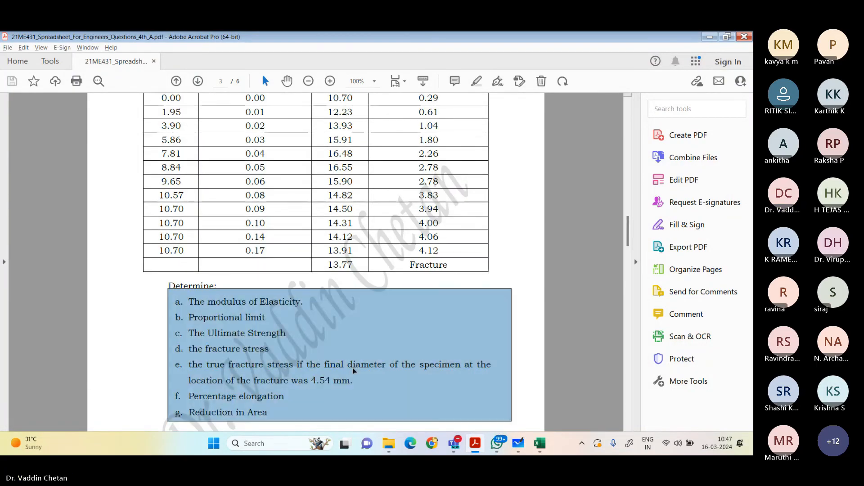
Step: Read question 12 on Goal Seek and the EMI calculator, and question 13 on solving linear equation systems using Solver
{"action": "scroll", "coordinate": [318, 313], "scroll_direction": "down", "scroll_amount": 20}
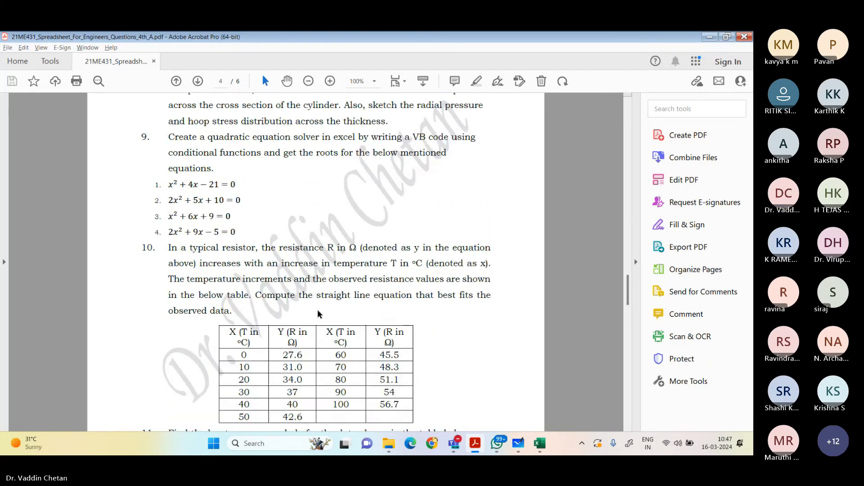
{"action": "scroll", "coordinate": [317, 314], "scroll_direction": "down", "scroll_amount": 10}
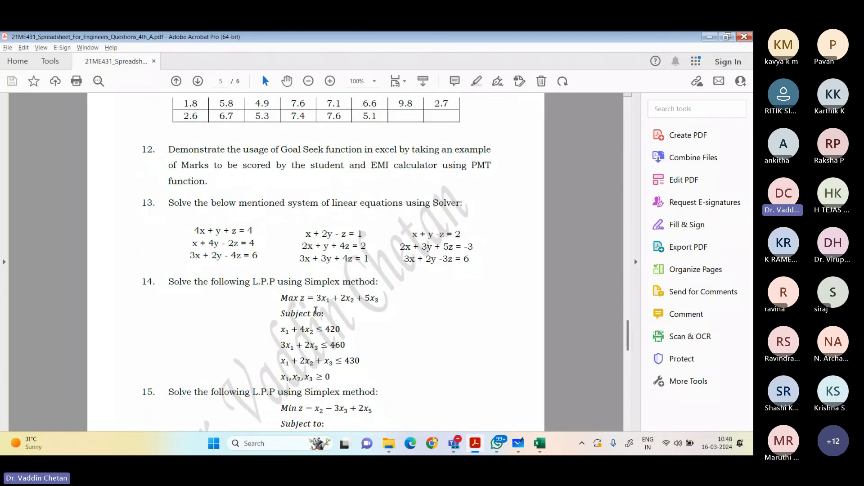
{"action": "scroll", "coordinate": [208, 257], "scroll_direction": "up", "scroll_amount": 1}
{"action": "left_click_drag", "start_coordinate": [175, 194], "coordinate": [205, 217]}
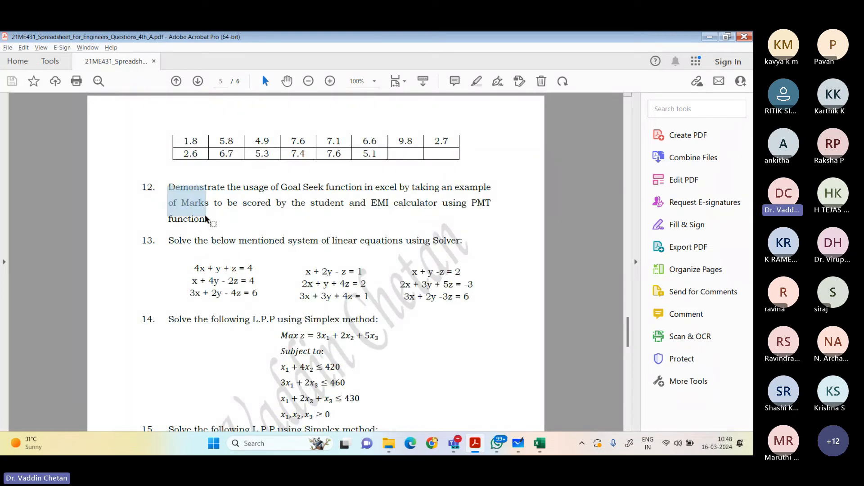
{"action": "left_click_drag", "start_coordinate": [162, 181], "coordinate": [212, 219]}
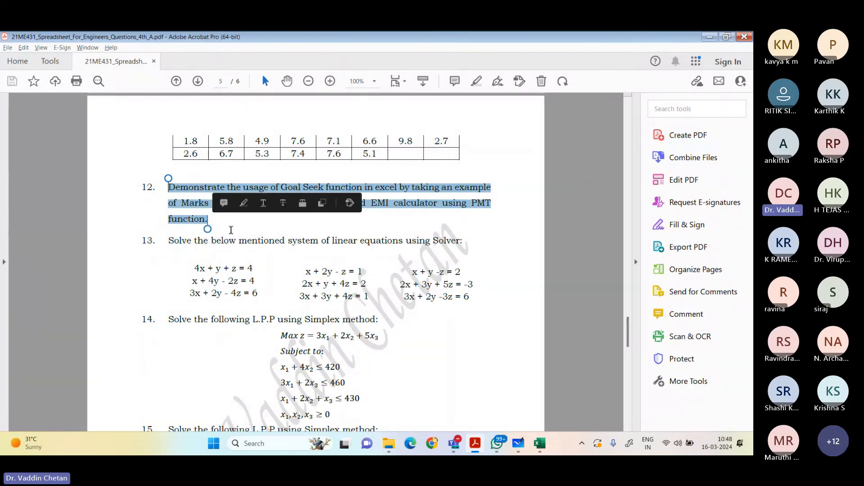
{"action": "left_click", "coordinate": [203, 258]}
{"action": "scroll", "coordinate": [170, 275], "scroll_direction": "down", "scroll_amount": 1}
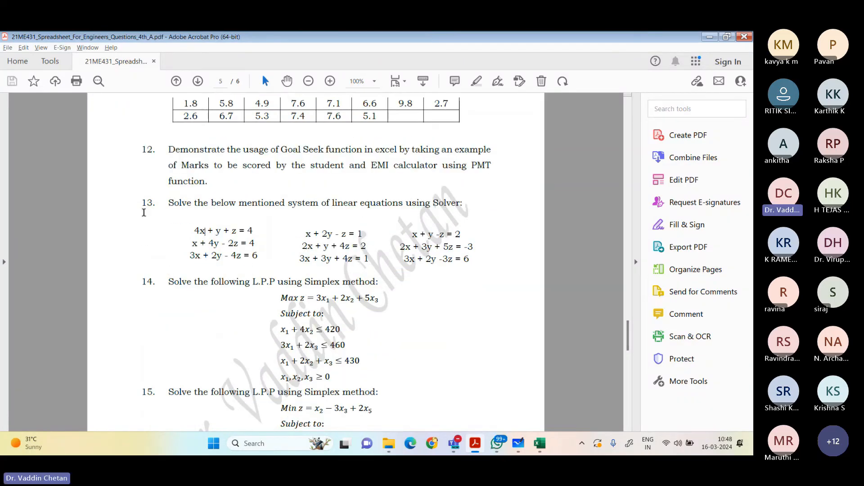
{"action": "left_click_drag", "start_coordinate": [170, 204], "coordinate": [468, 267]}
{"action": "left_click", "coordinate": [481, 274]}
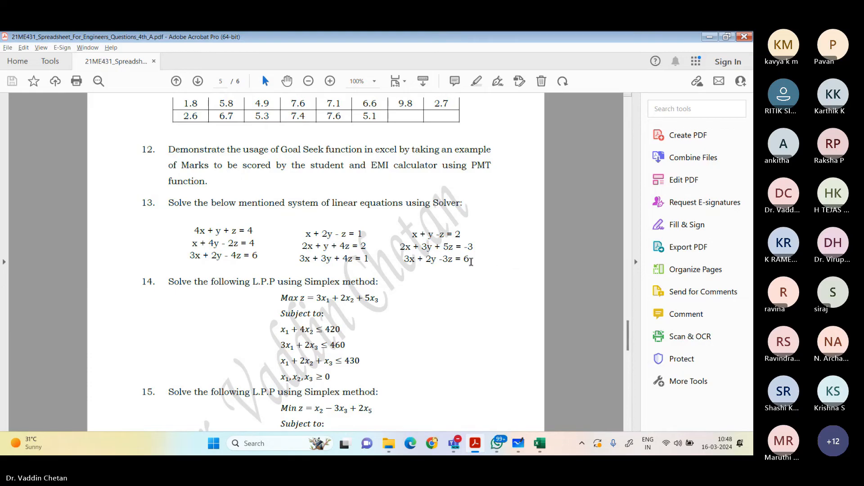
{"action": "left_click_drag", "start_coordinate": [470, 260], "coordinate": [213, 206]}
{"action": "left_click", "coordinate": [482, 299]}
{"action": "mouse_move", "coordinate": [540, 439]}
Step: Switch back to Excel and close the Chapter_3_New workbook without saving its changes
{"action": "left_click", "coordinate": [541, 444]}
{"action": "left_click", "coordinate": [742, 43]}
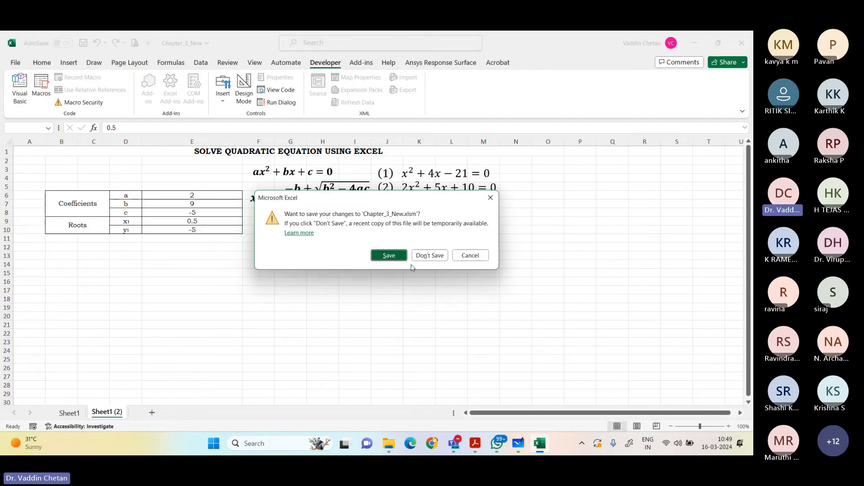
{"action": "left_click", "coordinate": [414, 256]}
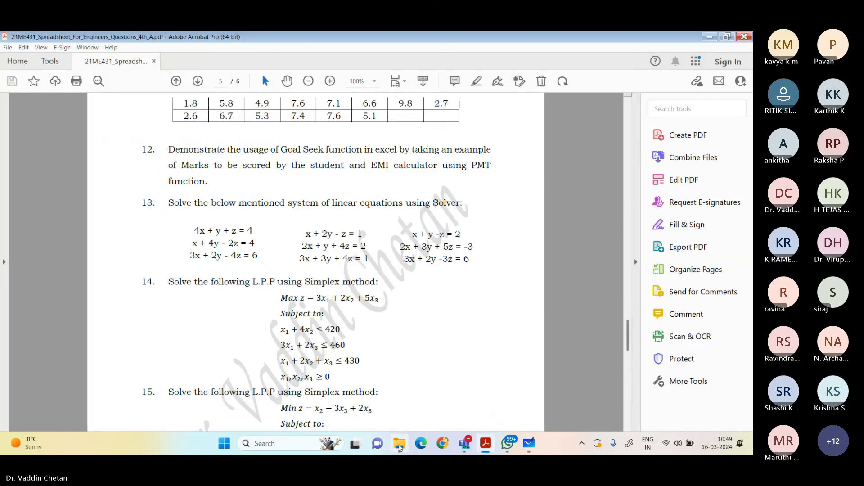
Step: Open the Roots_Solver workbook from the Expt 5 folder in File Explorer and dismiss the account notice
{"action": "left_click", "coordinate": [400, 444]}
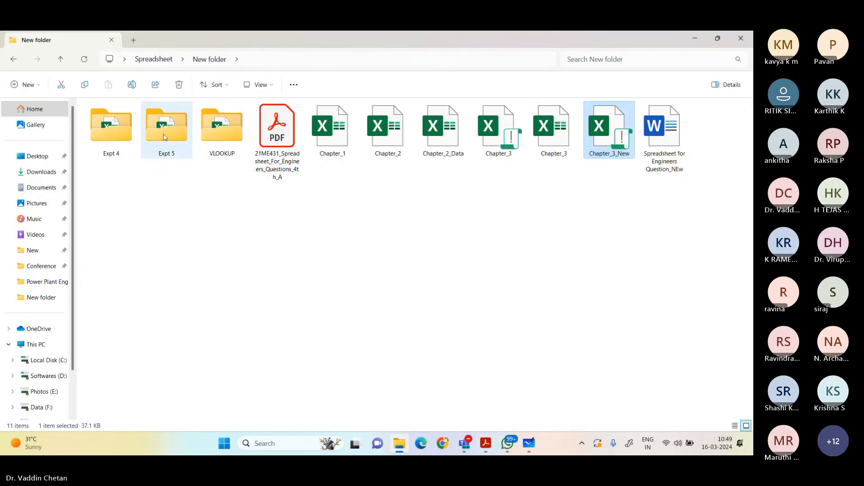
{"action": "double_click", "coordinate": [115, 144]}
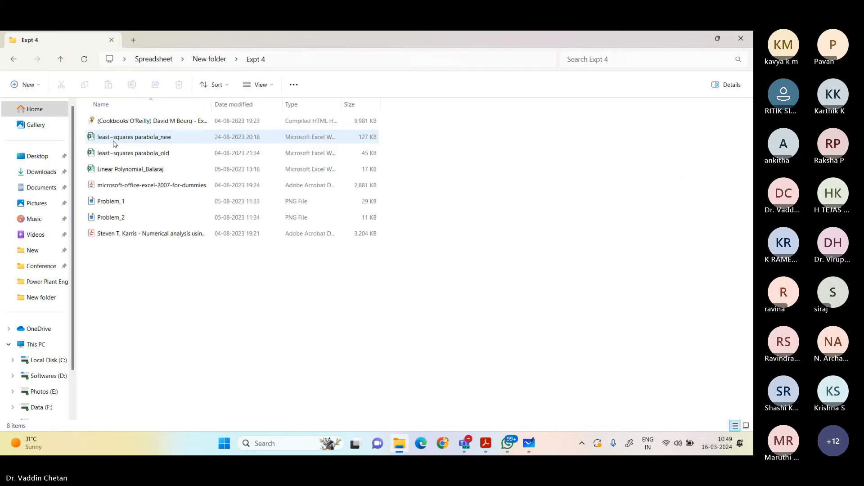
{"action": "left_click", "coordinate": [207, 60]}
{"action": "double_click", "coordinate": [182, 137]}
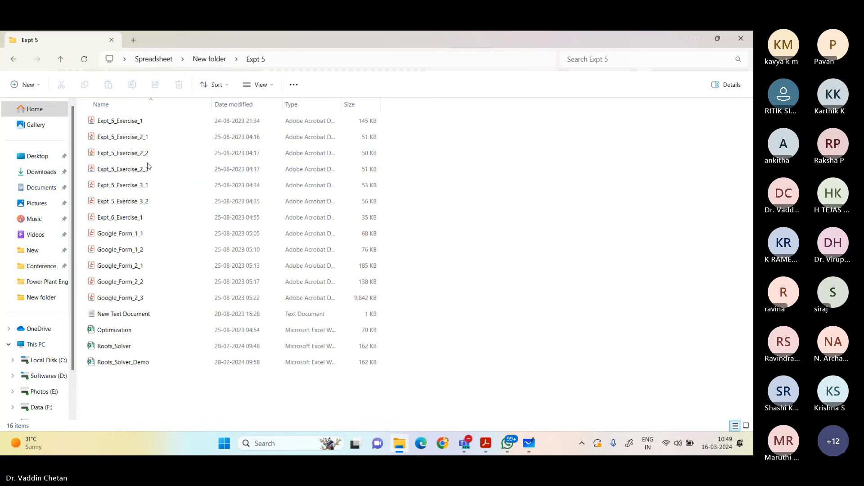
{"action": "double_click", "coordinate": [124, 350]}
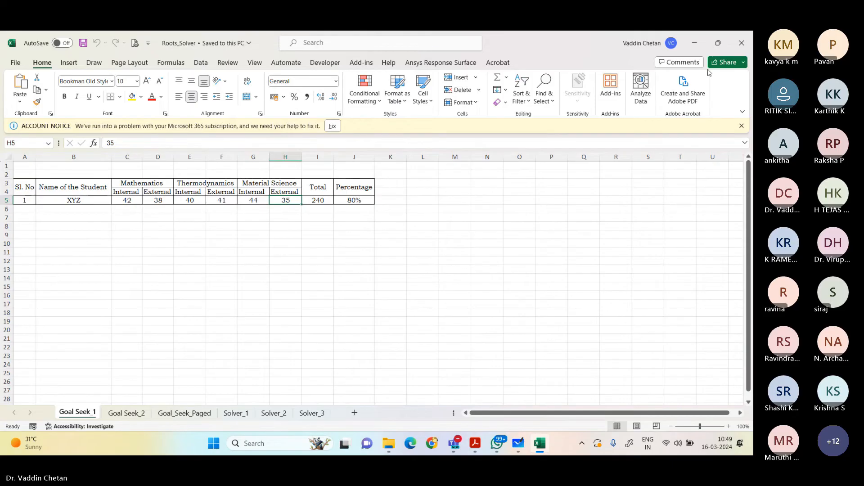
{"action": "left_click", "coordinate": [741, 127]}
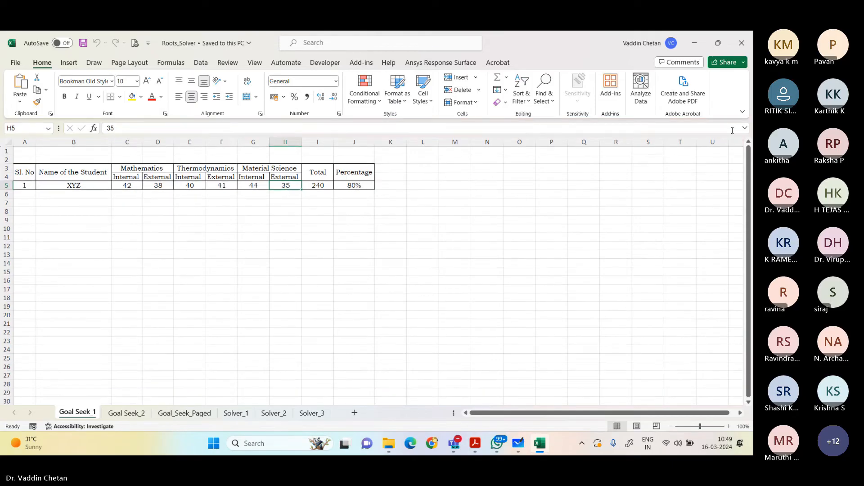
Step: Look through the Goal Seek_2, Goal_Seek_Paged and Solver_2 sheets and examine the linear equations example on Solver_1
{"action": "left_click", "coordinate": [127, 412]}
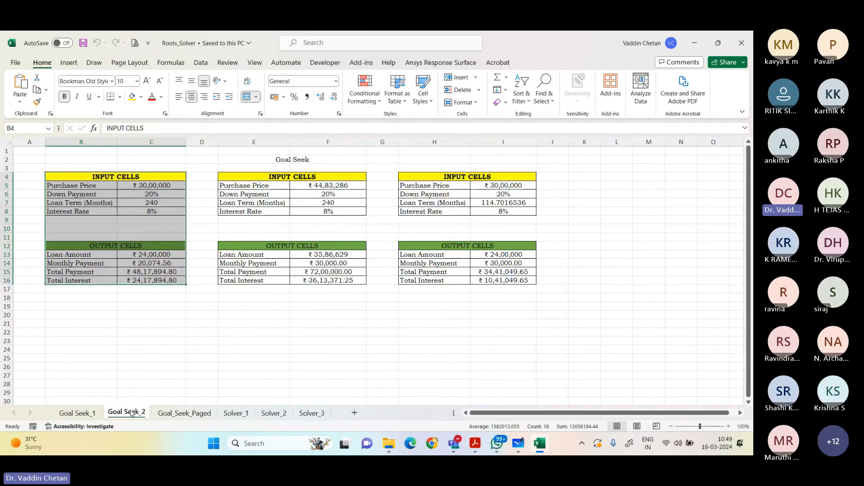
{"action": "left_click", "coordinate": [181, 413]}
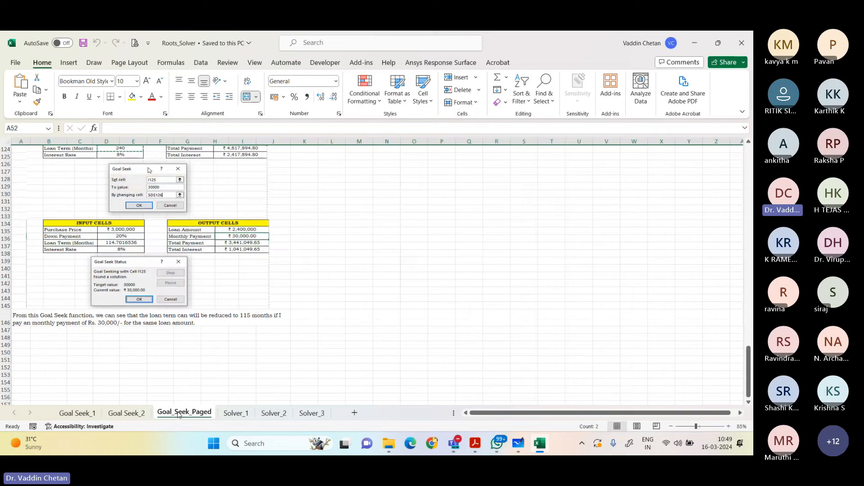
{"action": "left_click", "coordinate": [234, 413]}
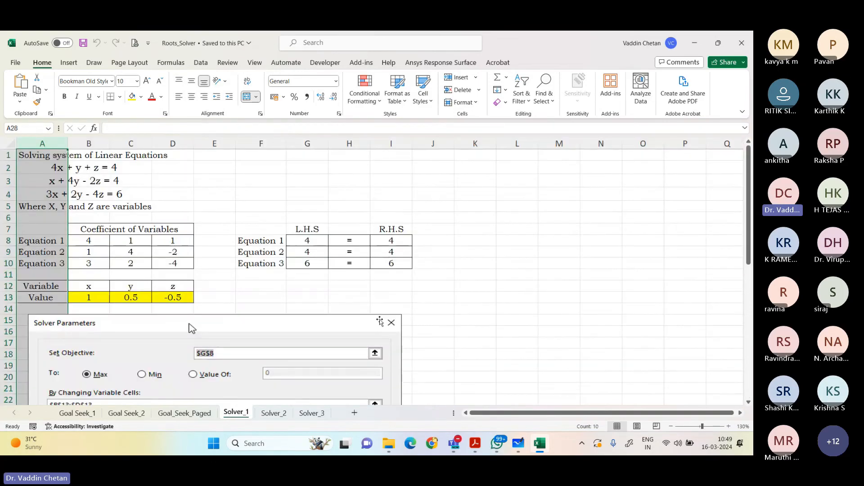
{"action": "scroll", "coordinate": [384, 317], "scroll_direction": "down", "scroll_amount": 3}
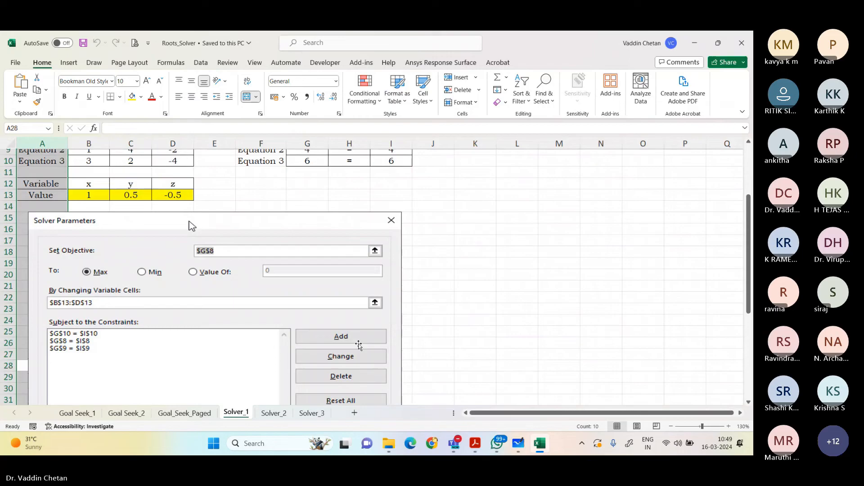
{"action": "left_click", "coordinate": [273, 412]}
{"action": "left_click", "coordinate": [232, 413]}
{"action": "scroll", "coordinate": [252, 360], "scroll_direction": "up", "scroll_amount": 3}
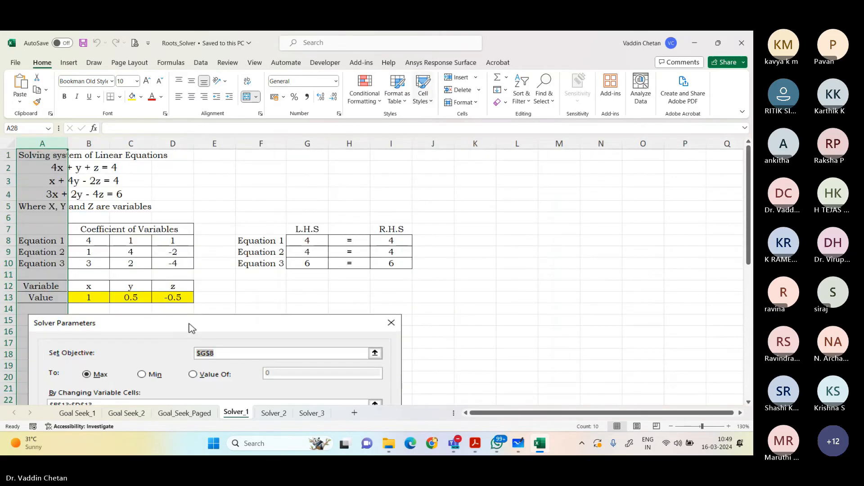
{"action": "left_click", "coordinate": [171, 63]}
{"action": "left_click", "coordinate": [200, 63]}
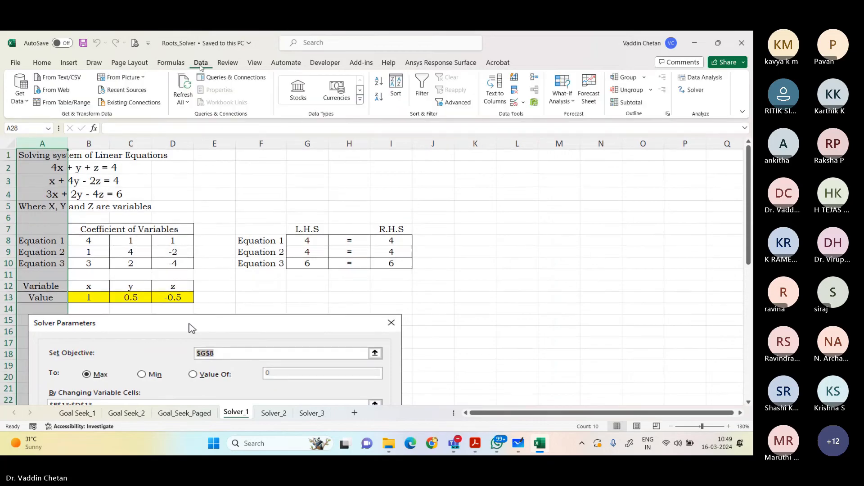
{"action": "left_click", "coordinate": [696, 90]}
{"action": "left_click", "coordinate": [555, 41]}
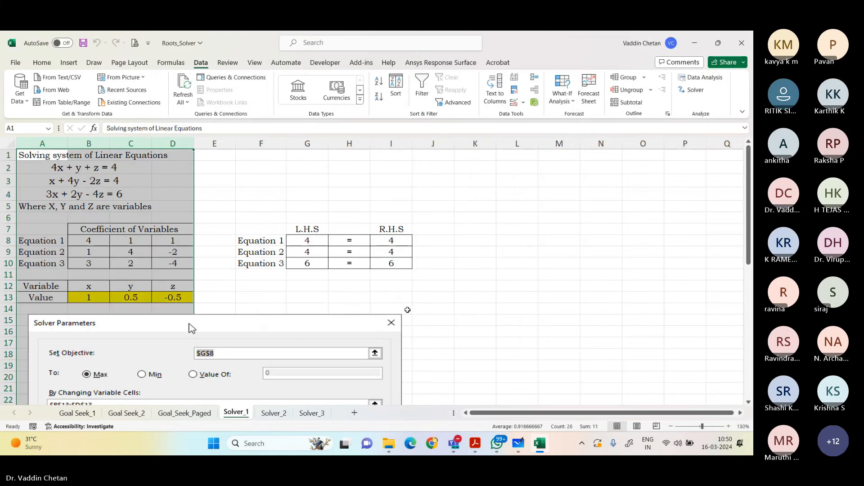
Step: Delete the Solver Parameters picture from Solver_1 and clear the L.H.S and R.H.S values of all three equations
{"action": "left_click", "coordinate": [330, 327]}
{"action": "key", "text": "Delete"}
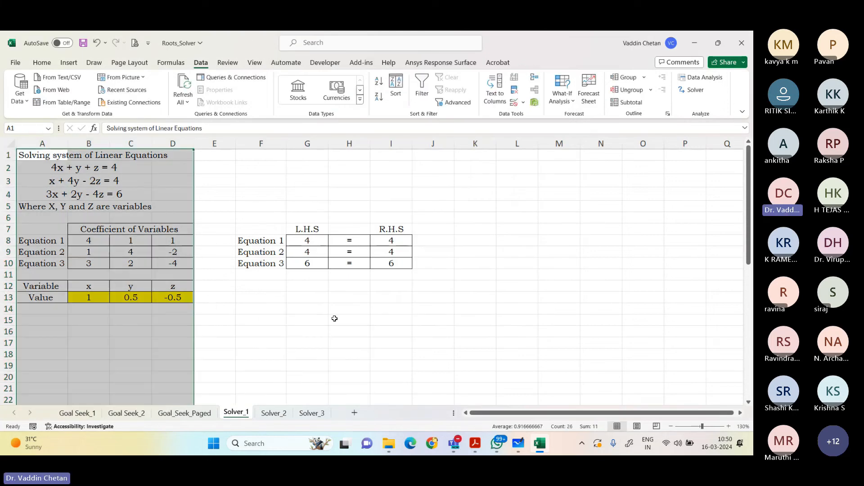
{"action": "left_click_drag", "start_coordinate": [307, 242], "coordinate": [305, 265]}
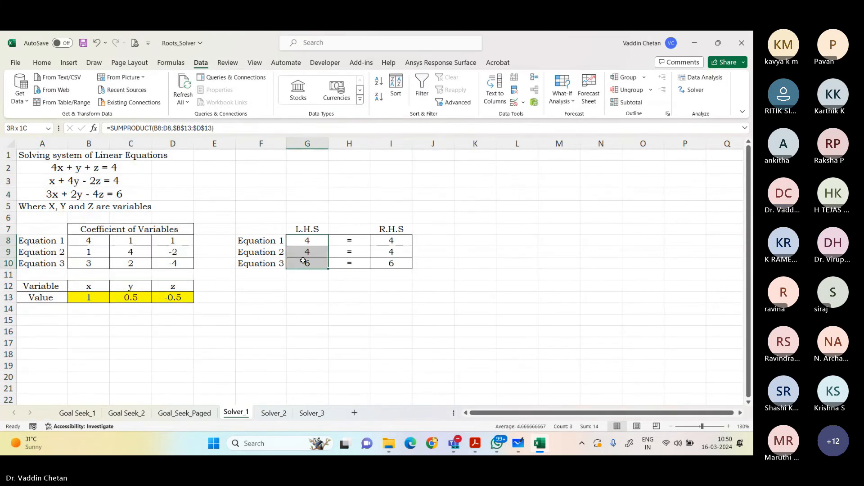
{"action": "key", "text": "Delete"}
{"action": "left_click", "coordinate": [391, 240]}
{"action": "left_click_drag", "start_coordinate": [391, 240], "coordinate": [391, 263]}
{"action": "key", "text": "Delete"}
Step: Clear the variable coefficients in B8:D10 and the x, y and z values in B13:D13
{"action": "left_click_drag", "start_coordinate": [91, 242], "coordinate": [176, 265]}
{"action": "key", "text": "Delete"}
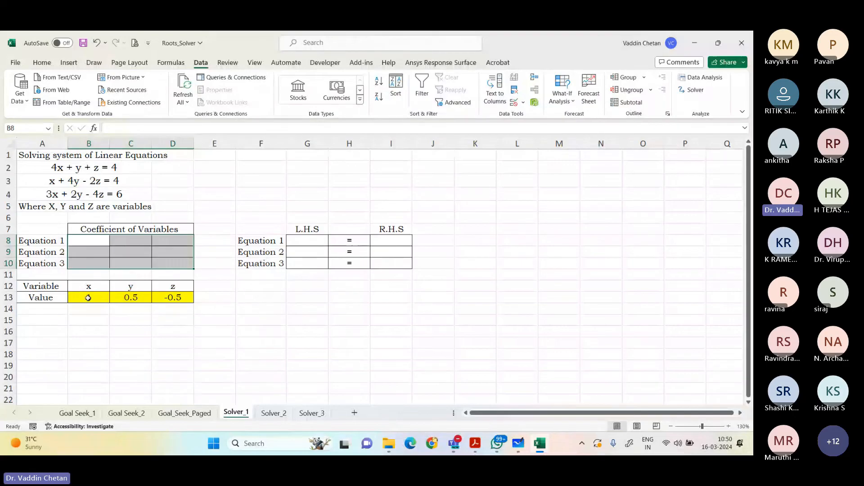
{"action": "left_click_drag", "start_coordinate": [89, 297], "coordinate": [171, 298]}
{"action": "key", "text": "Delete"}
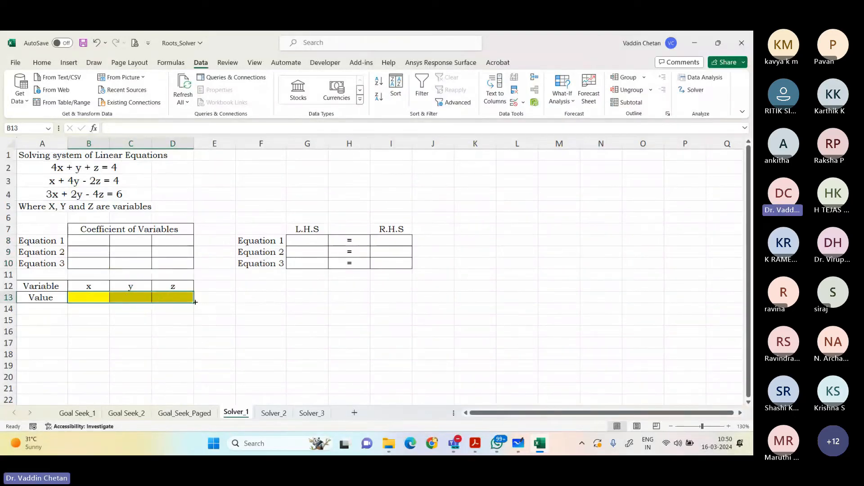
{"action": "left_click", "coordinate": [294, 325]}
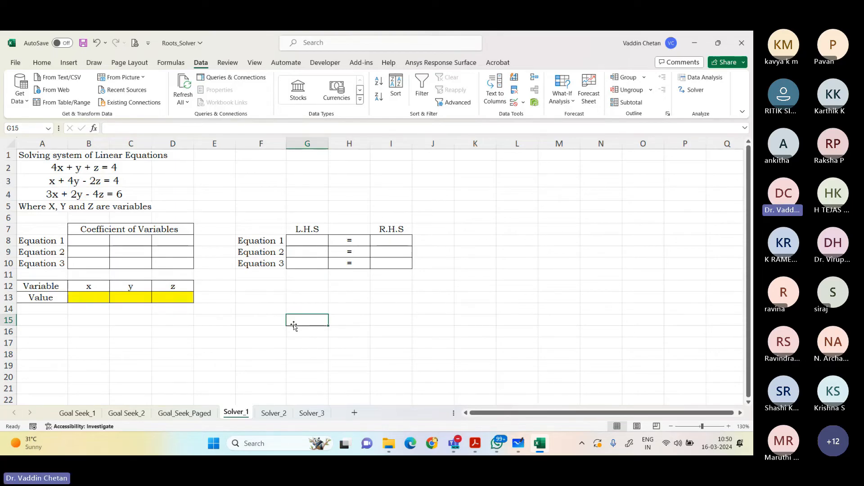
Step: Review the three linear equations in x, y and z written at the top of the Solver_1 sheet
{"action": "left_click", "coordinate": [69, 171]}
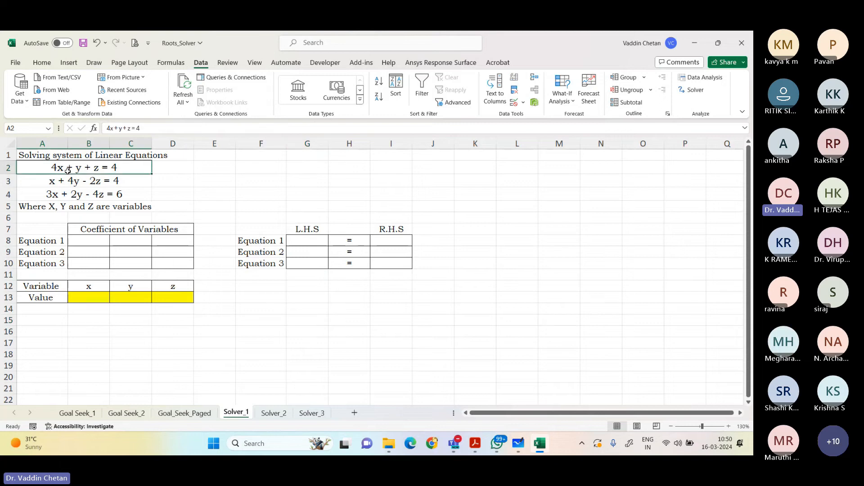
{"action": "left_click", "coordinate": [58, 184]}
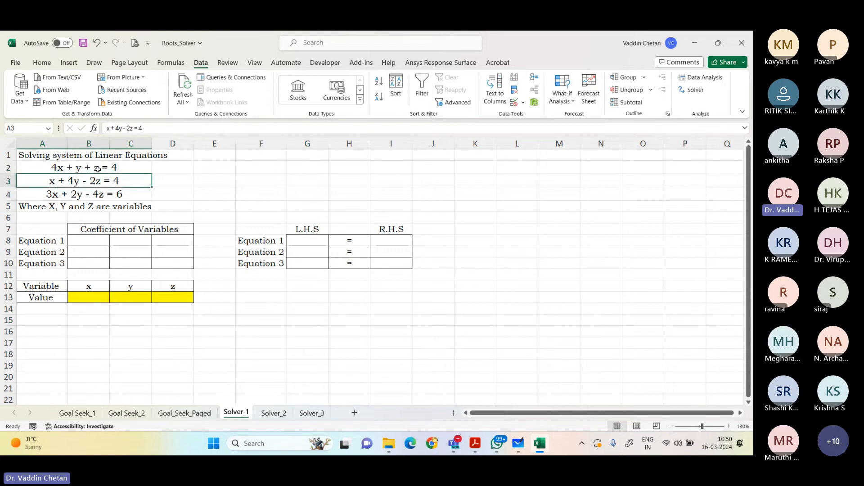
{"action": "key", "text": "Up"}
{"action": "left_click", "coordinate": [104, 183]}
{"action": "left_click", "coordinate": [101, 193]}
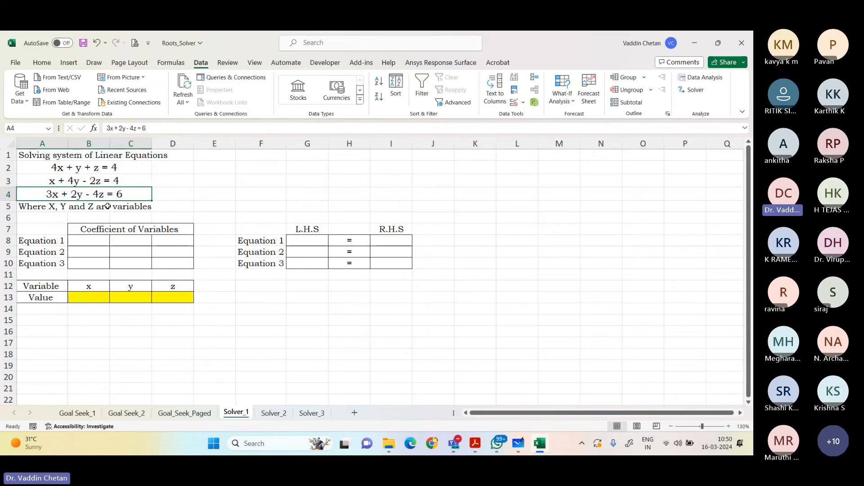
Step: Go over the blank coefficient table and the L.H.S and R.H.S cells for Equations 1 to 3
{"action": "left_click", "coordinate": [95, 242]}
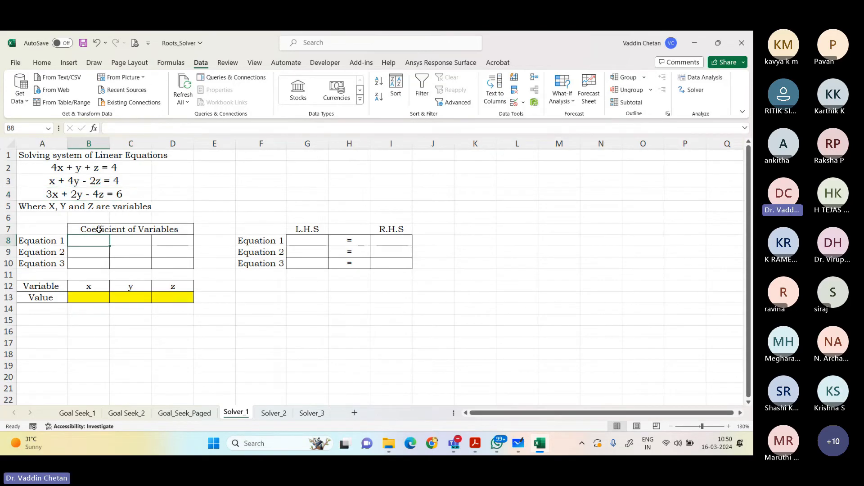
{"action": "left_click_drag", "start_coordinate": [101, 229], "coordinate": [125, 263]}
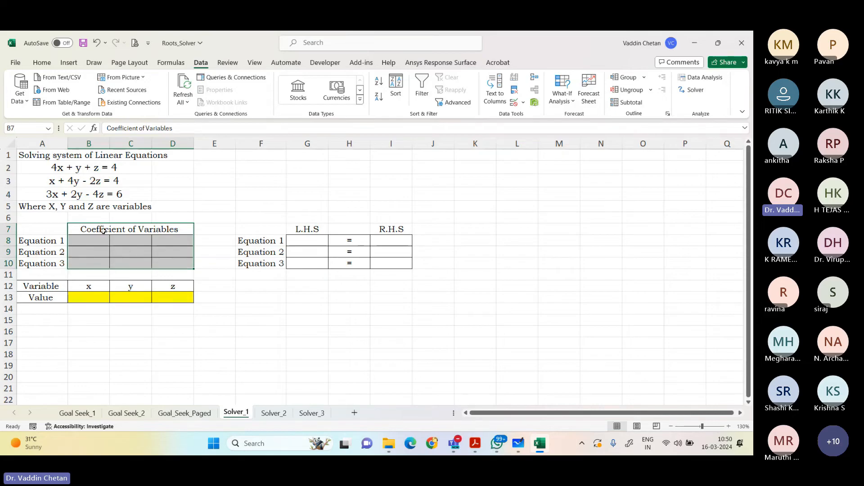
{"action": "left_click_drag", "start_coordinate": [100, 228], "coordinate": [126, 259]}
{"action": "left_click_drag", "start_coordinate": [45, 246], "coordinate": [44, 264]}
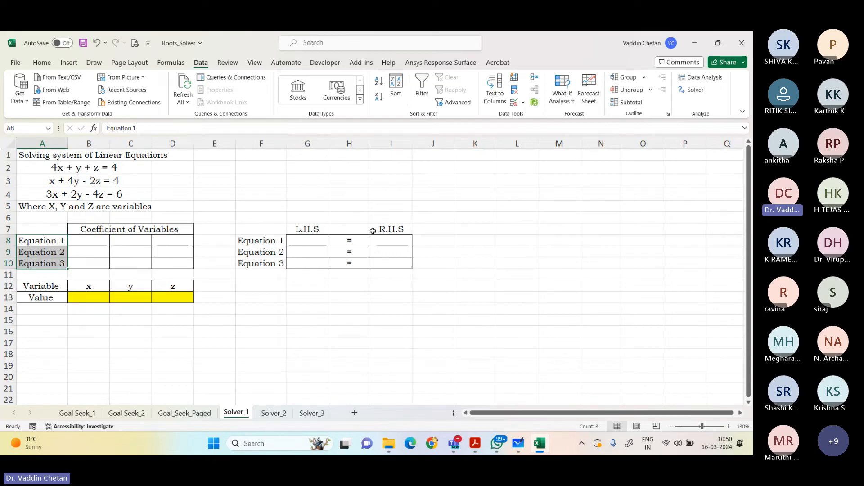
{"action": "left_click_drag", "start_coordinate": [305, 241], "coordinate": [314, 264]}
{"action": "left_click_drag", "start_coordinate": [396, 240], "coordinate": [396, 261]}
{"action": "left_click", "coordinate": [378, 318]}
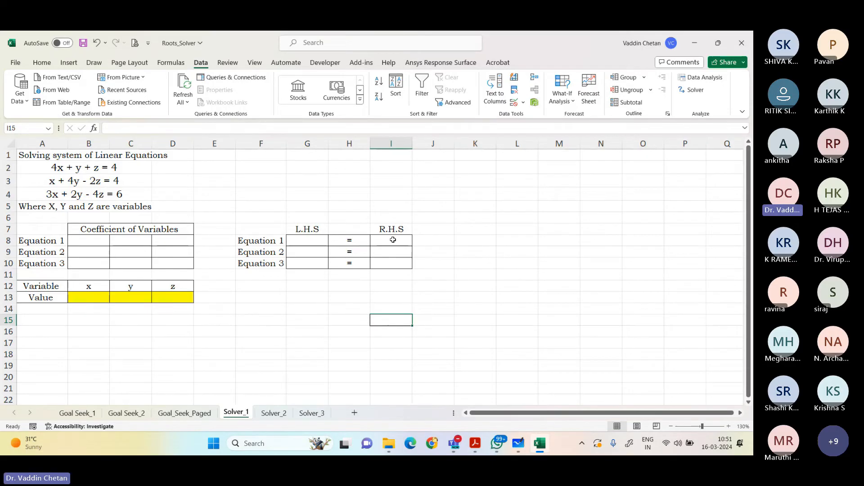
{"action": "left_click_drag", "start_coordinate": [391, 241], "coordinate": [390, 260]}
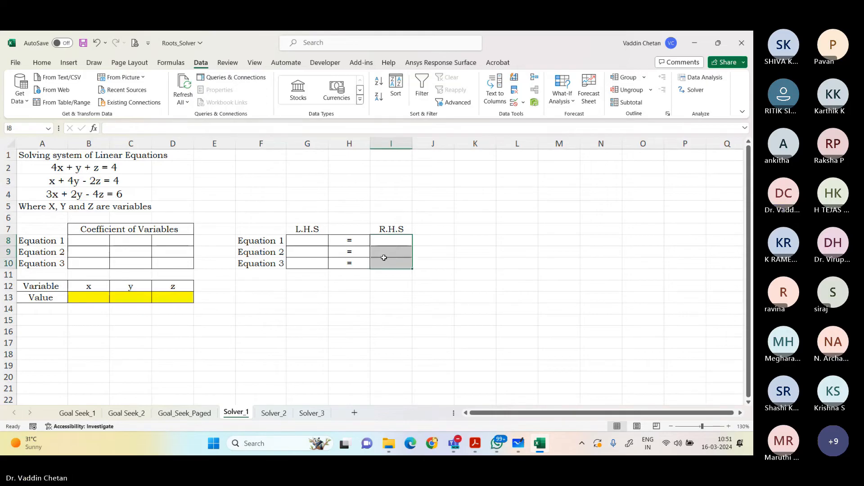
Step: Enter the Equation 1 coefficients 4, 1 and 1 in B8:D8
{"action": "left_click", "coordinate": [96, 241]}
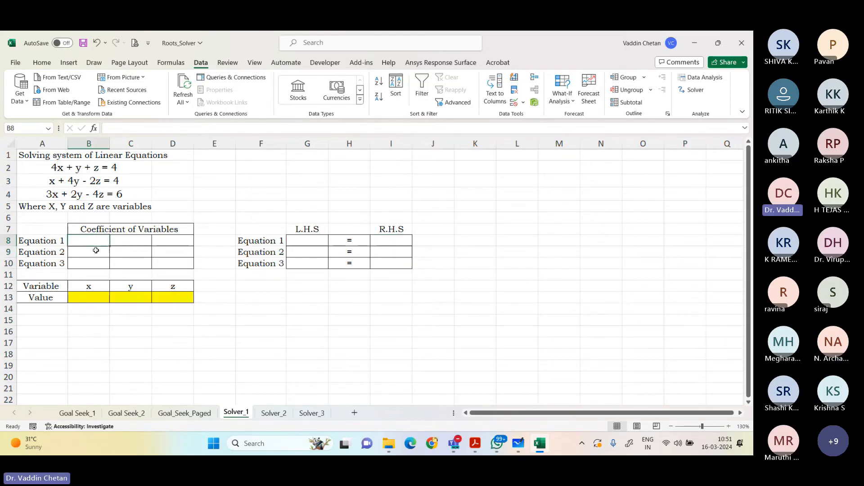
{"action": "type", "text": "4"}
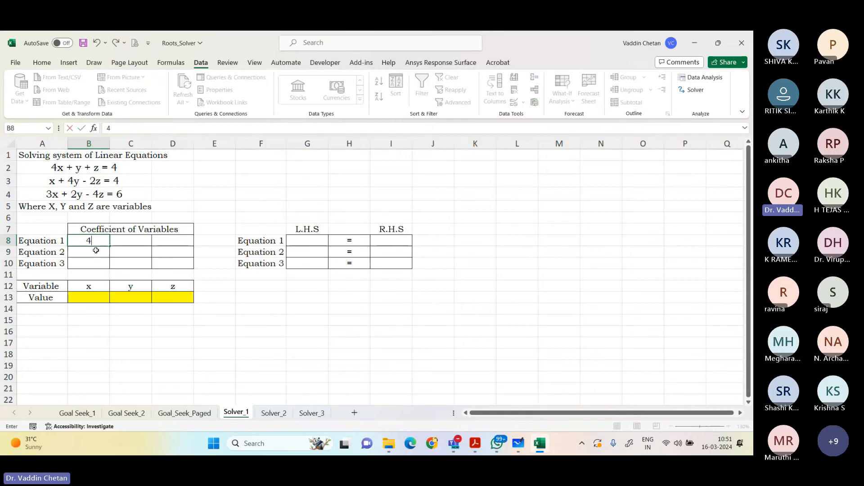
{"action": "key", "text": "Tab"}
{"action": "type", "text": "1"}
{"action": "key", "text": "Tab"}
{"action": "type", "text": "1"}
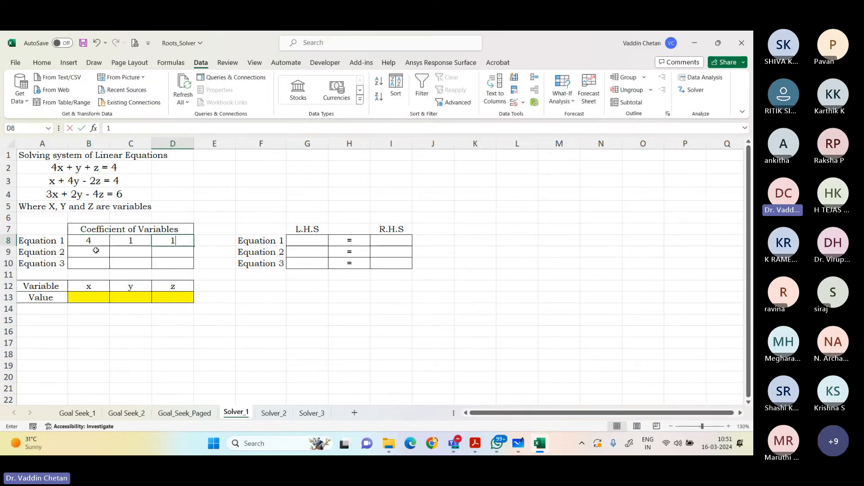
{"action": "key", "text": "Return"}
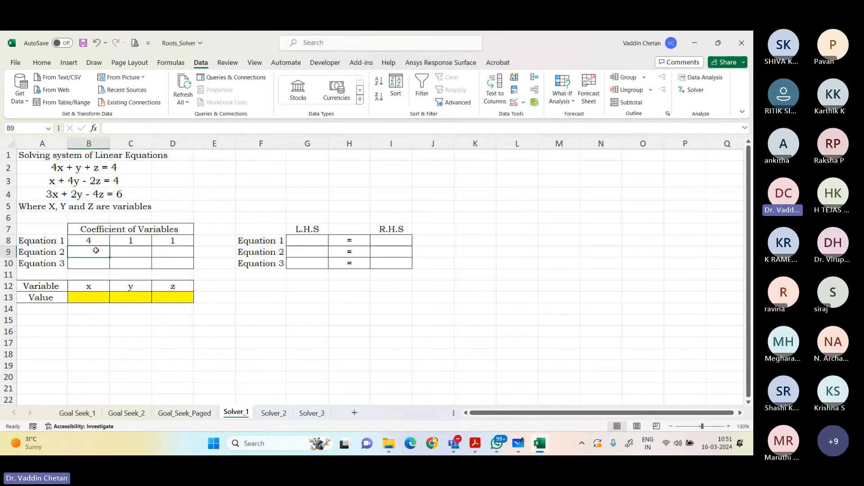
Step: Enter the Equation 2 coefficients 1, 4 and -2 in B9:D9
{"action": "type", "text": "1"}
{"action": "key", "text": "Tab"}
{"action": "type", "text": "4"}
{"action": "key", "text": "Tab"}
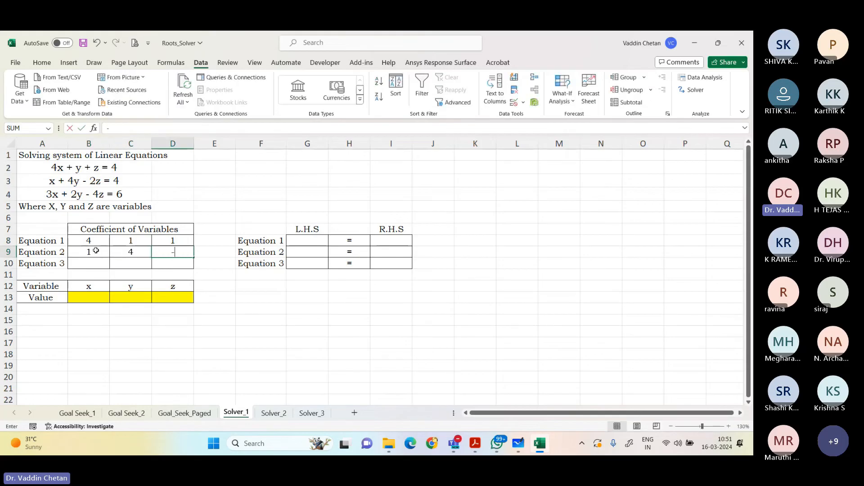
{"action": "type", "text": "-2"}
{"action": "key", "text": "Return"}
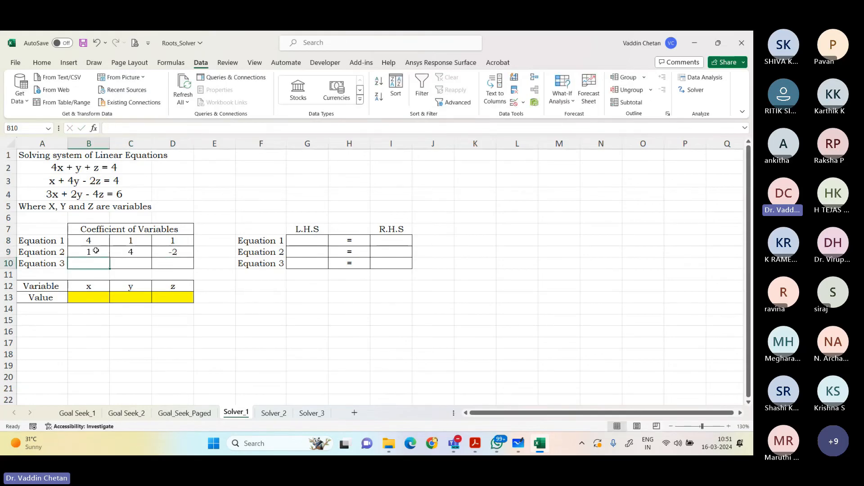
Step: Enter the Equation 3 coefficients 3, 2 and -4 in B10:D10
{"action": "type", "text": "3"}
{"action": "key", "text": "Tab"}
{"action": "type", "text": "2"}
{"action": "key", "text": "Tab"}
{"action": "type", "text": "-4"}
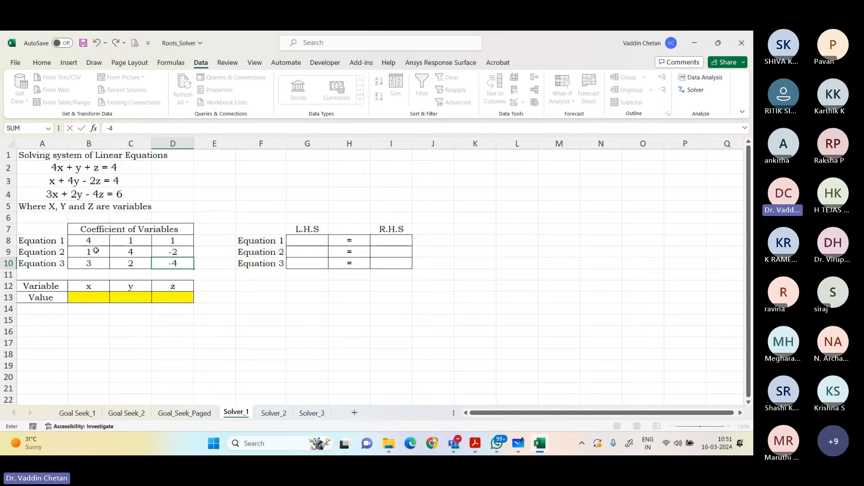
{"action": "key", "text": "Tab"}
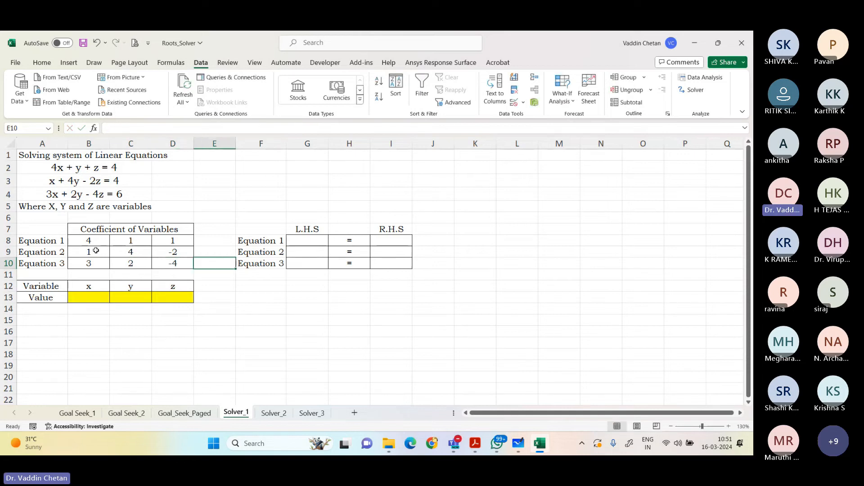
Step: Enter the R.H.S values 4, 4 and 6 for Equations 1 to 3 in I8:I10
{"action": "left_click", "coordinate": [382, 242]}
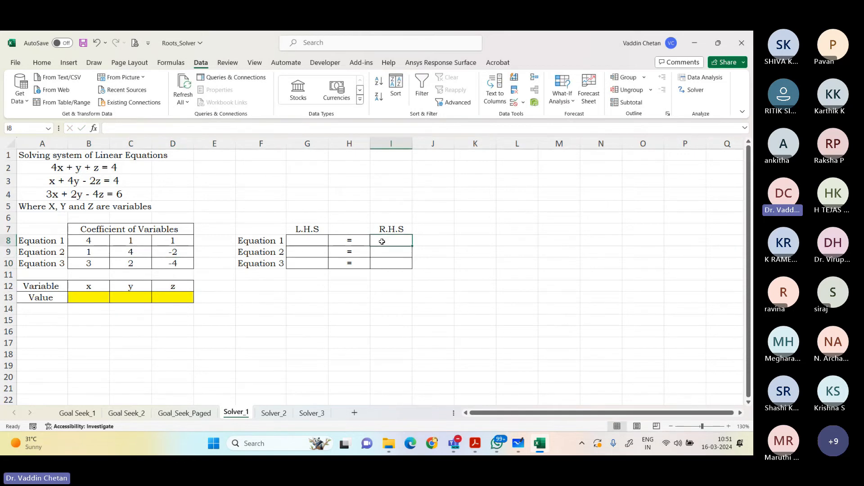
{"action": "type", "text": "4"}
{"action": "key", "text": "Return"}
{"action": "type", "text": "4"}
{"action": "key", "text": "Return"}
{"action": "type", "text": "6"}
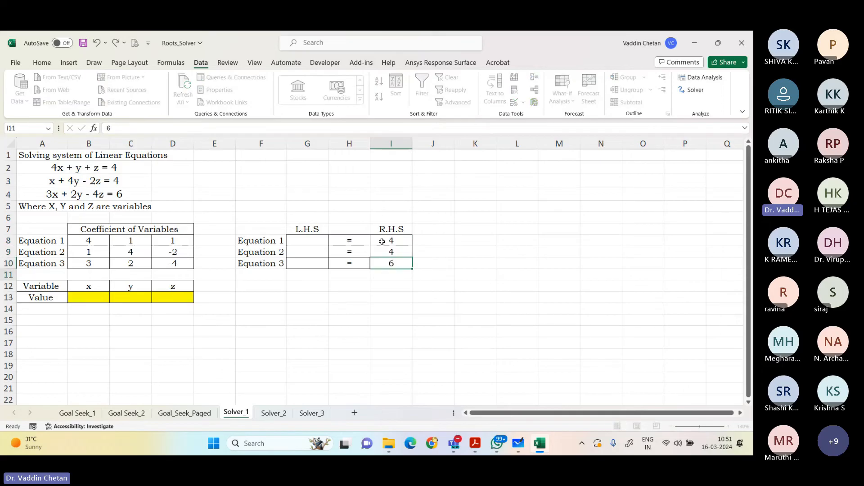
{"action": "key", "text": "Return"}
Step: Begin a SUMPRODUCT formula in G8 for the L.H.S of Equation 1
{"action": "left_click", "coordinate": [318, 245]}
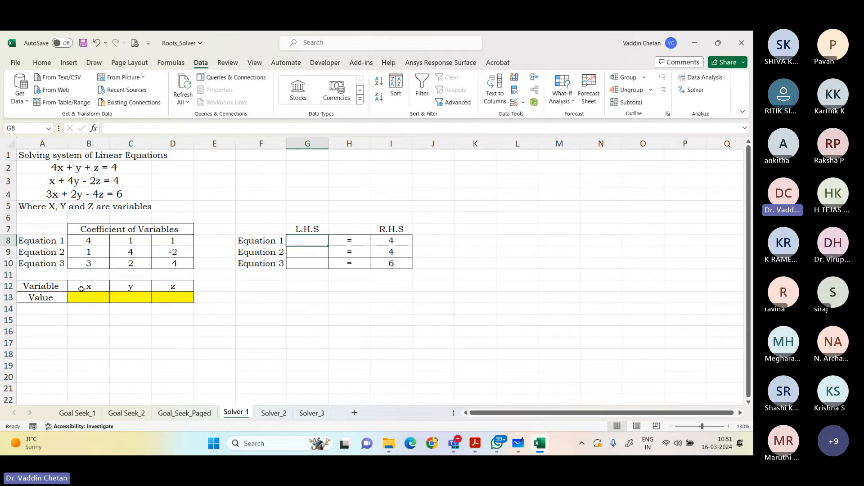
{"action": "left_click_drag", "start_coordinate": [84, 297], "coordinate": [171, 297]}
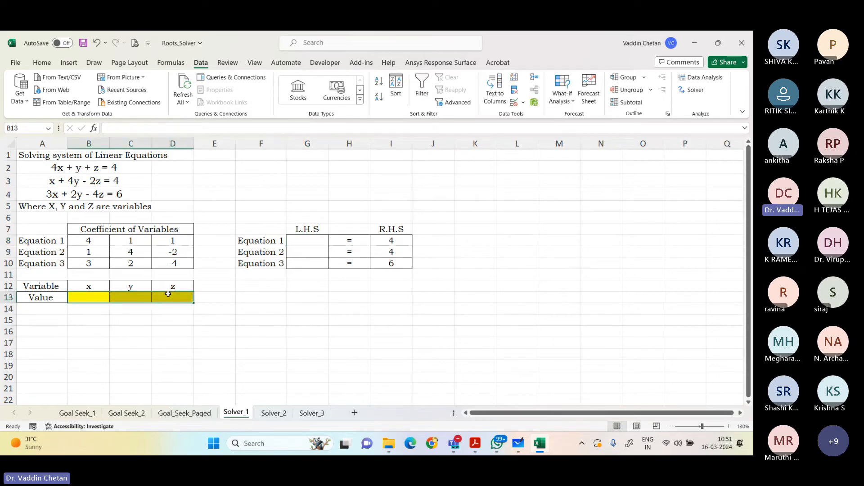
{"action": "left_click", "coordinate": [304, 244]}
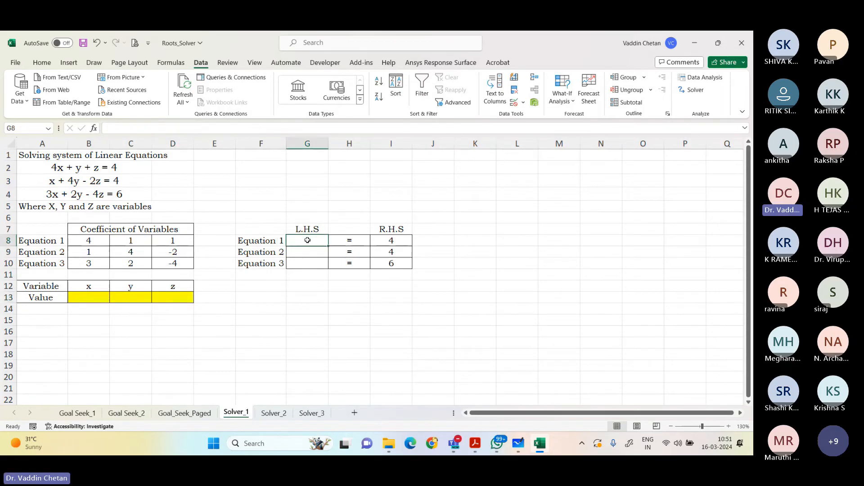
{"action": "type", "text": "=sumpro"}
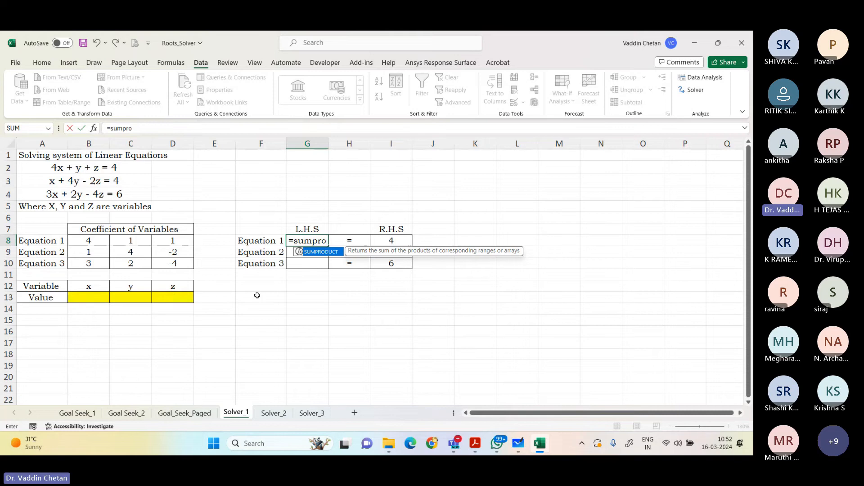
Step: Complete the L.H.S formula for Equation 1 in G8 as =SUMPRODUCT(B8:D8,B13:D13)
{"action": "key", "text": "Tab"}
{"action": "left_click_drag", "start_coordinate": [90, 241], "coordinate": [160, 238]}
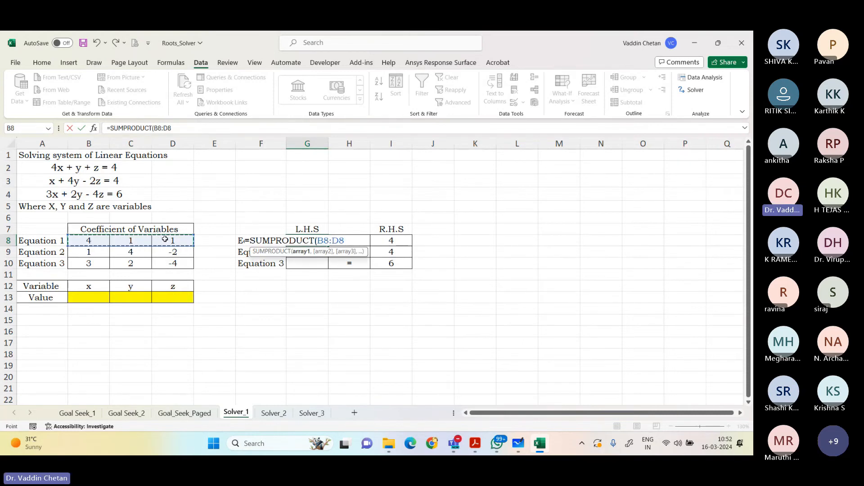
{"action": "type", "text": ","}
{"action": "left_click_drag", "start_coordinate": [70, 296], "coordinate": [165, 294]}
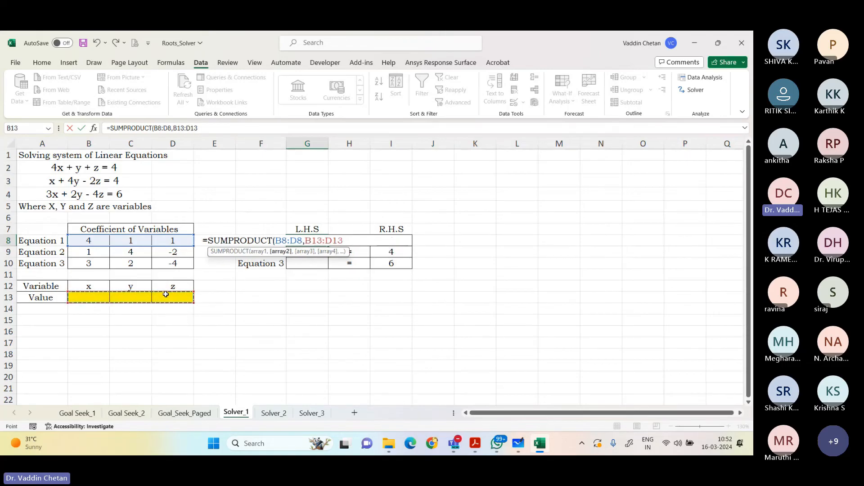
{"action": "key", "text": "Return"}
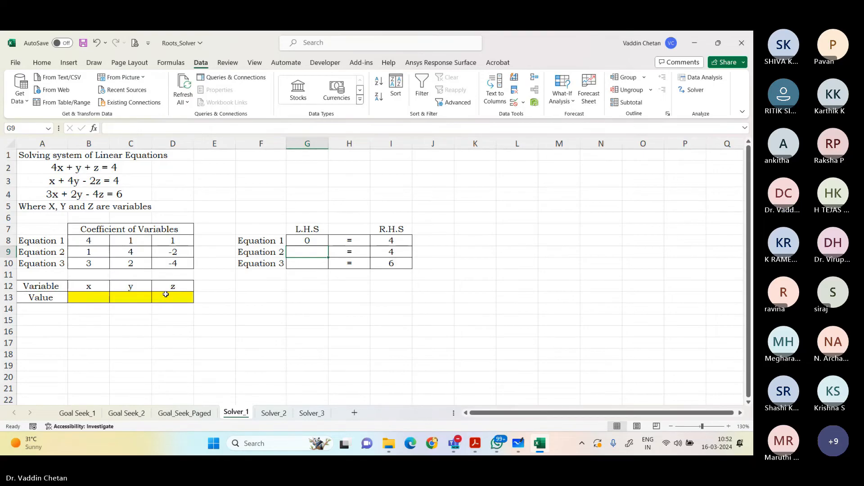
Step: Enter =SUMPRODUCT(B9:D9,B13:D13) in G9 as the L.H.S of Equation 2
{"action": "type", "text": "=sumproduct"}
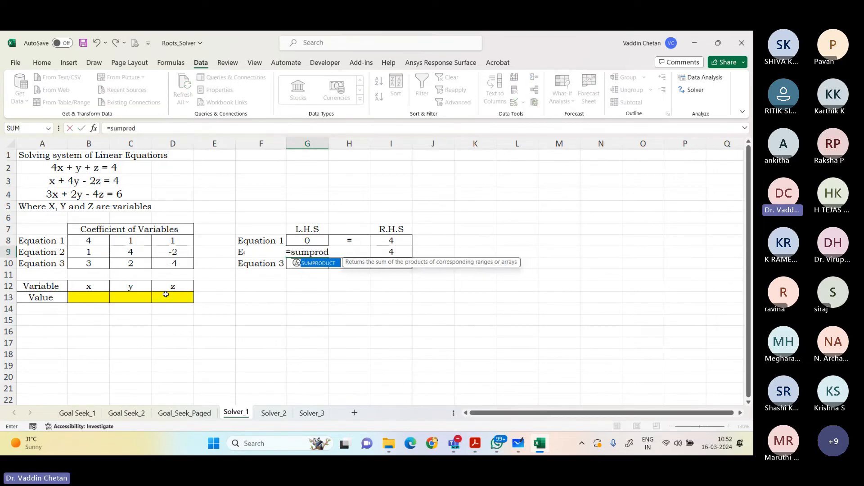
{"action": "key", "text": "Tab"}
{"action": "left_click_drag", "start_coordinate": [94, 256], "coordinate": [173, 253]}
{"action": "type", "text": ","}
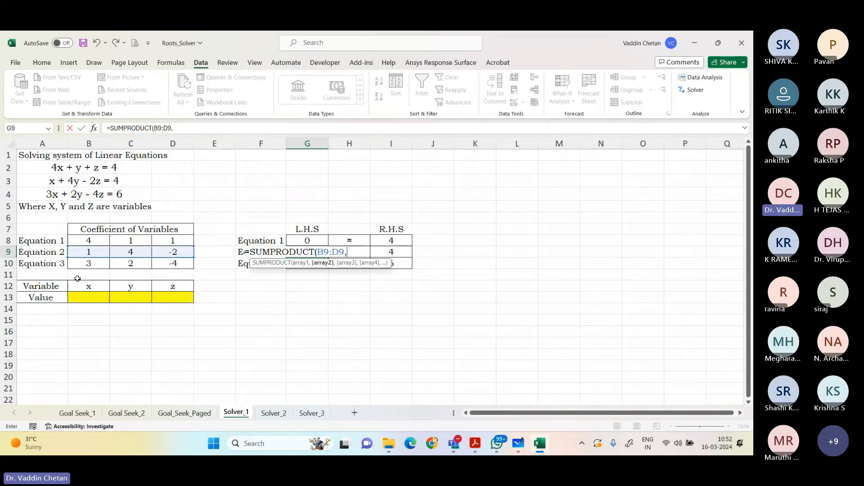
{"action": "left_click_drag", "start_coordinate": [83, 297], "coordinate": [161, 297]}
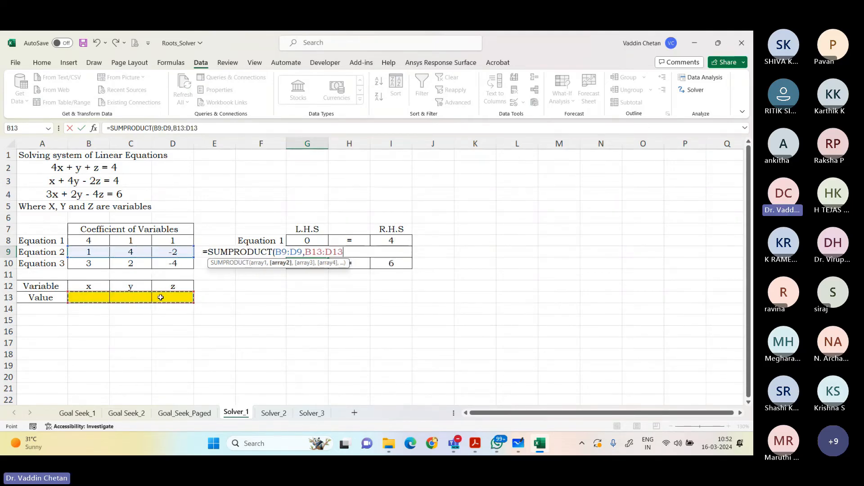
{"action": "type", "text": ")"}
{"action": "key", "text": "Return"}
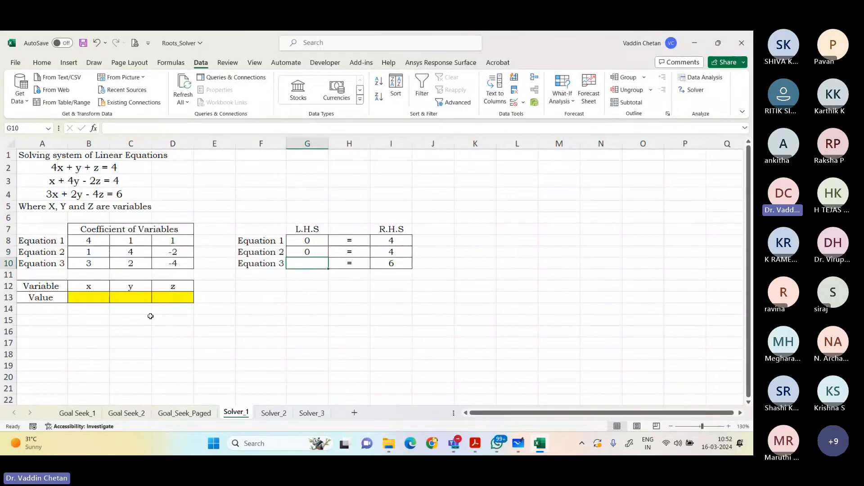
Step: Enter =SUMPRODUCT(B10:D10,B13:D13) in G10 as the L.H.S of Equation 3
{"action": "type", "text": "=sumpro"}
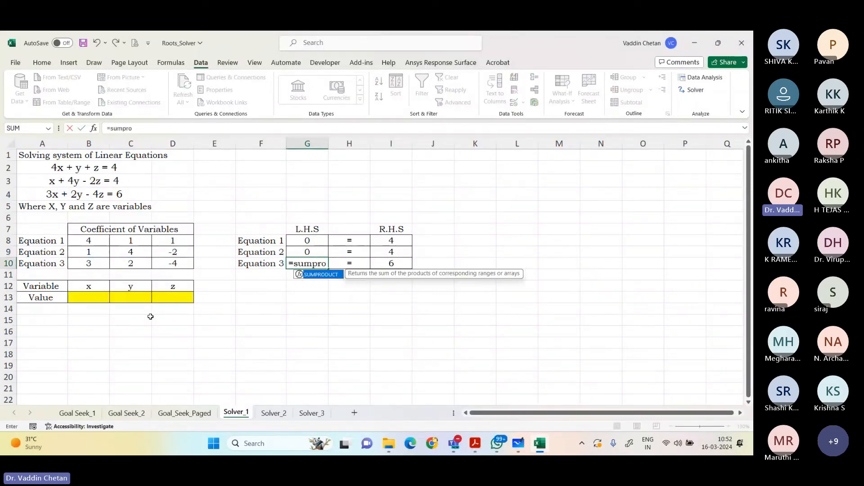
{"action": "key", "text": "Tab"}
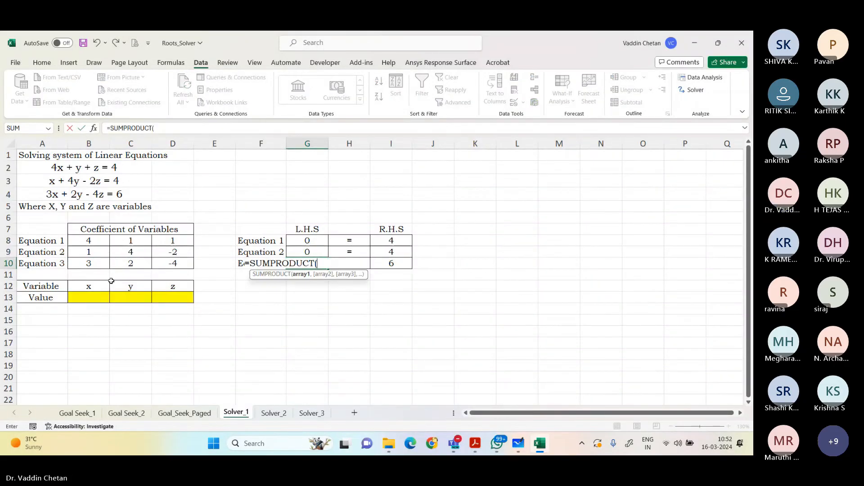
{"action": "left_click_drag", "start_coordinate": [105, 264], "coordinate": [161, 260]}
{"action": "type", "text": ","}
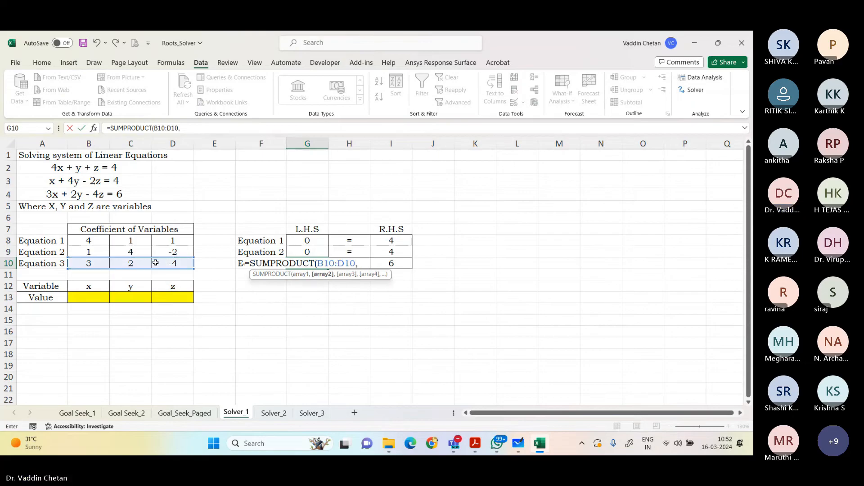
{"action": "left_click_drag", "start_coordinate": [101, 303], "coordinate": [163, 299]}
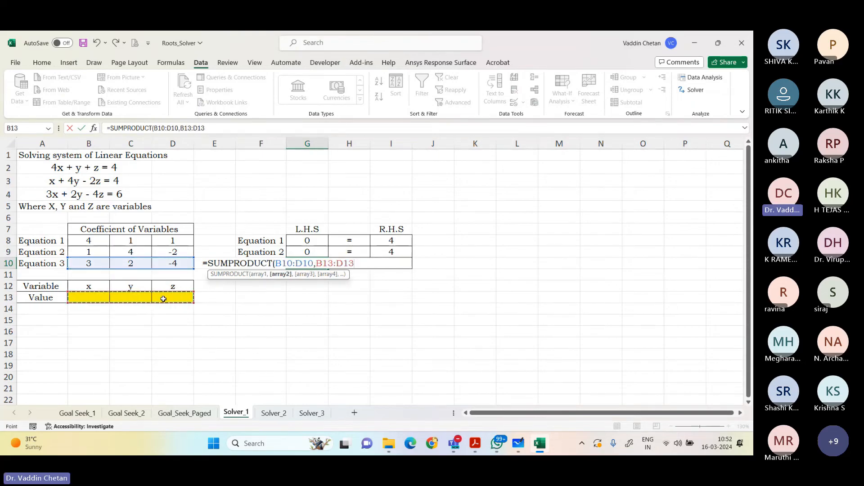
{"action": "key", "text": "Return"}
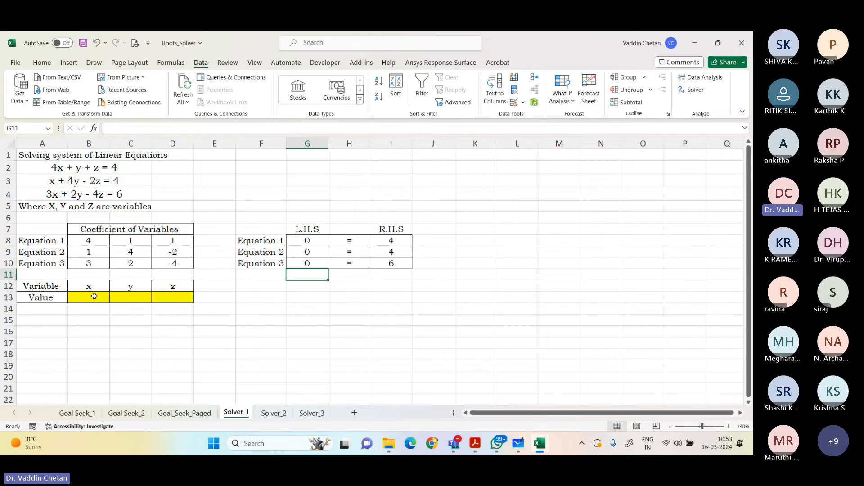
{"action": "left_click_drag", "start_coordinate": [95, 296], "coordinate": [173, 298]}
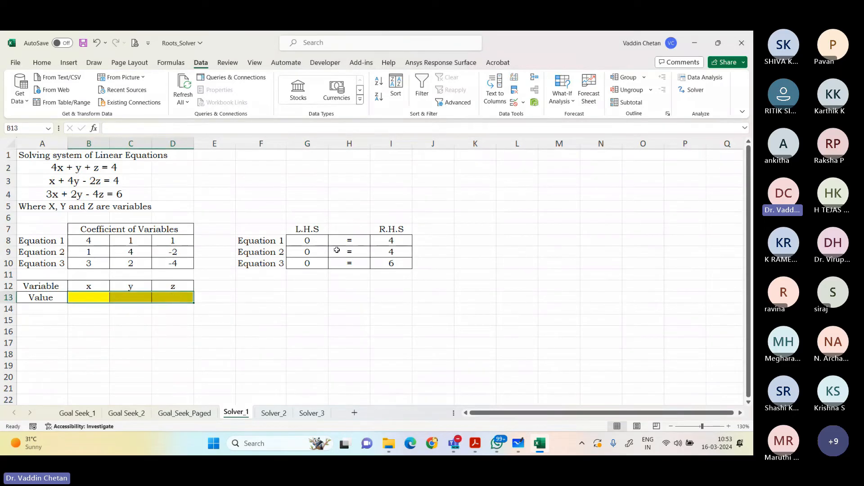
{"action": "left_click_drag", "start_coordinate": [313, 242], "coordinate": [311, 264]}
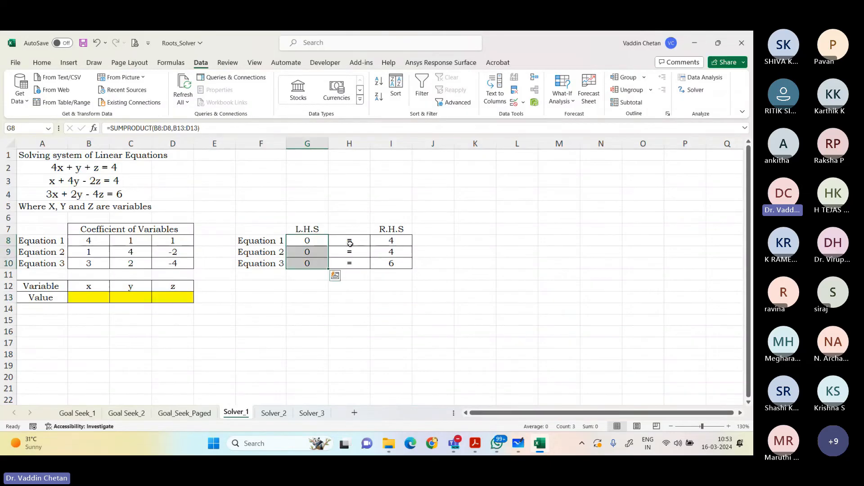
{"action": "left_click_drag", "start_coordinate": [378, 243], "coordinate": [391, 263]}
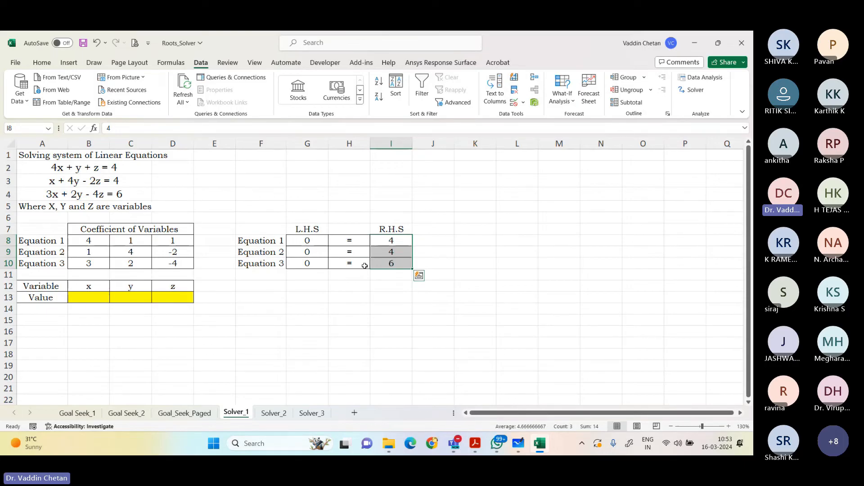
{"action": "left_click", "coordinate": [350, 286]}
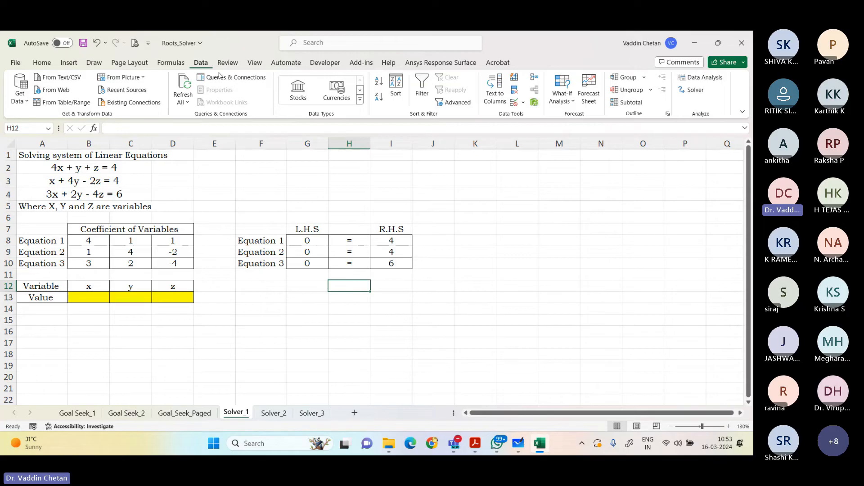
Step: Open Solver and delete the existing constraints on G10, G8 and G9
{"action": "left_click", "coordinate": [695, 90]}
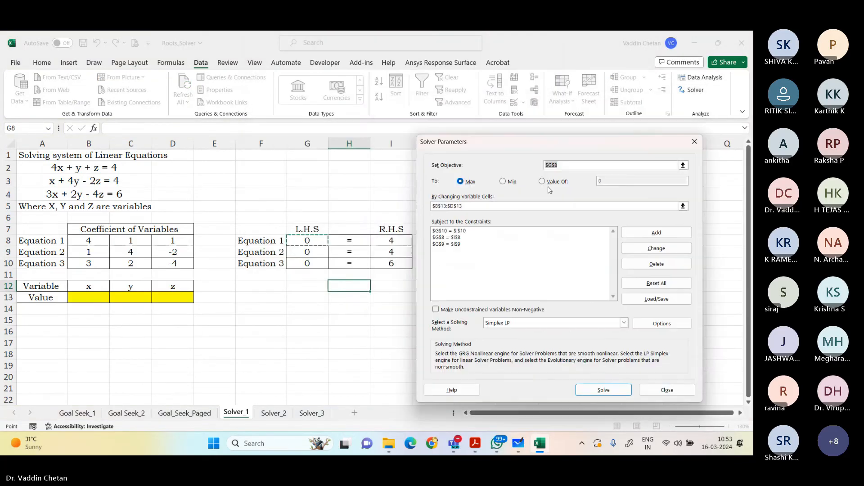
{"action": "left_click", "coordinate": [523, 231]}
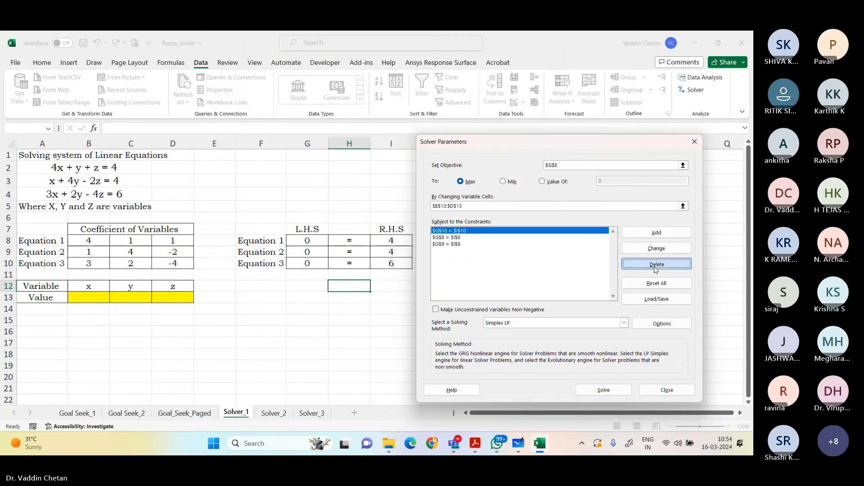
{"action": "left_click", "coordinate": [649, 263]}
{"action": "left_click", "coordinate": [639, 264]}
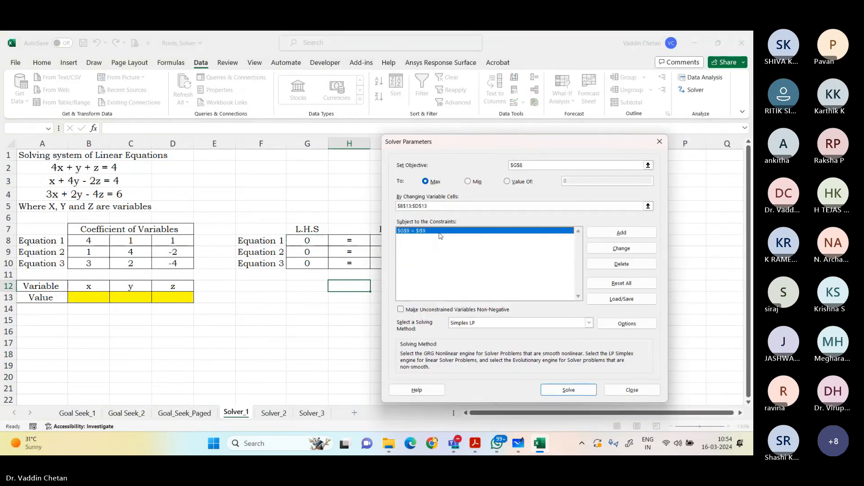
{"action": "left_click", "coordinate": [635, 265]}
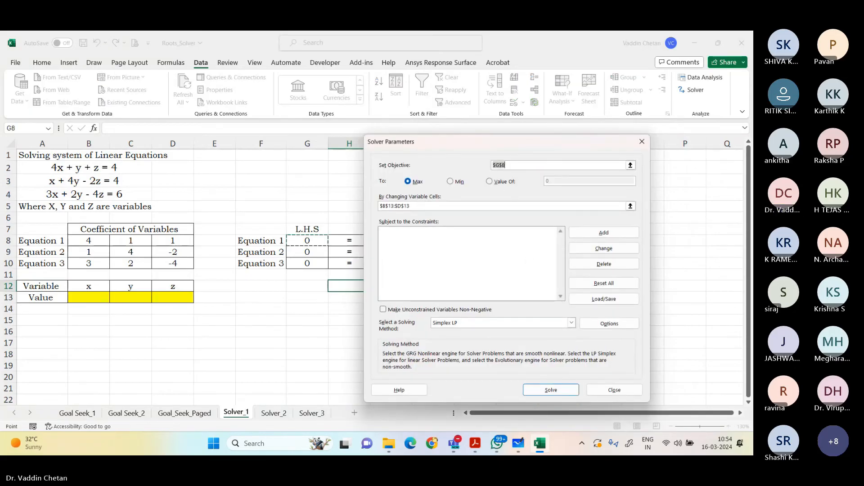
Step: Set the Solver objective to G8 and the changing variable cells to B13:D13
{"action": "left_click_drag", "start_coordinate": [471, 144], "coordinate": [531, 138]}
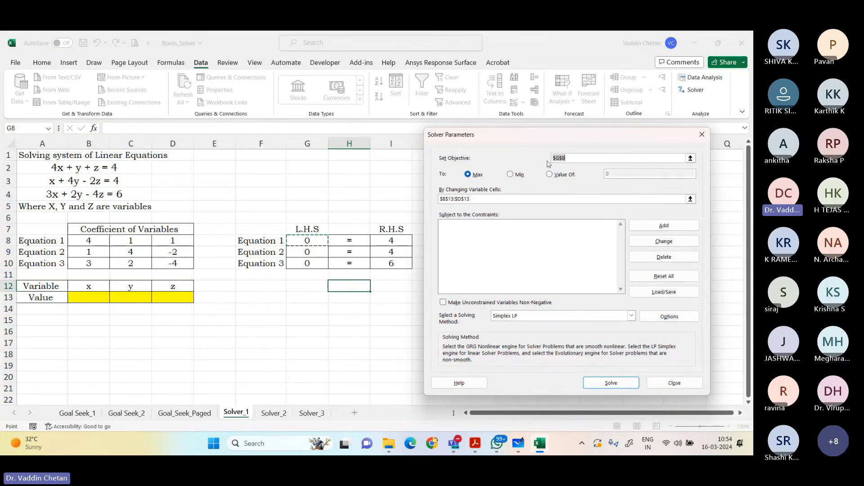
{"action": "left_click", "coordinate": [579, 157]}
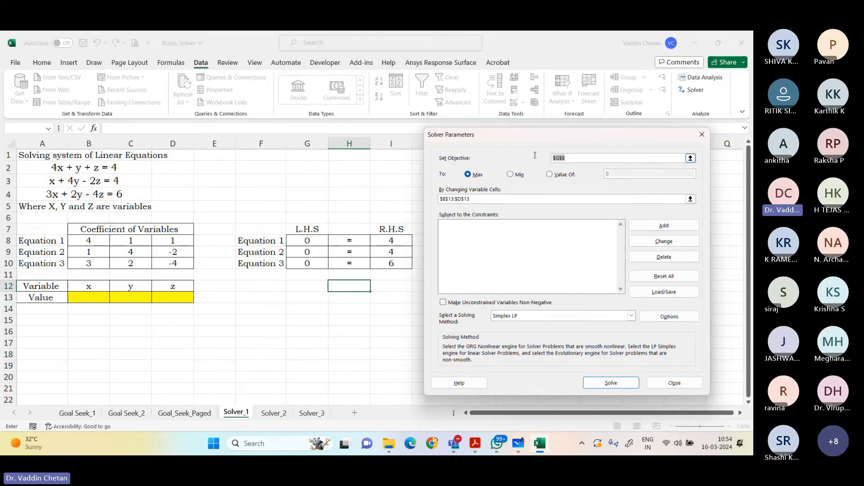
{"action": "left_click", "coordinate": [307, 240]}
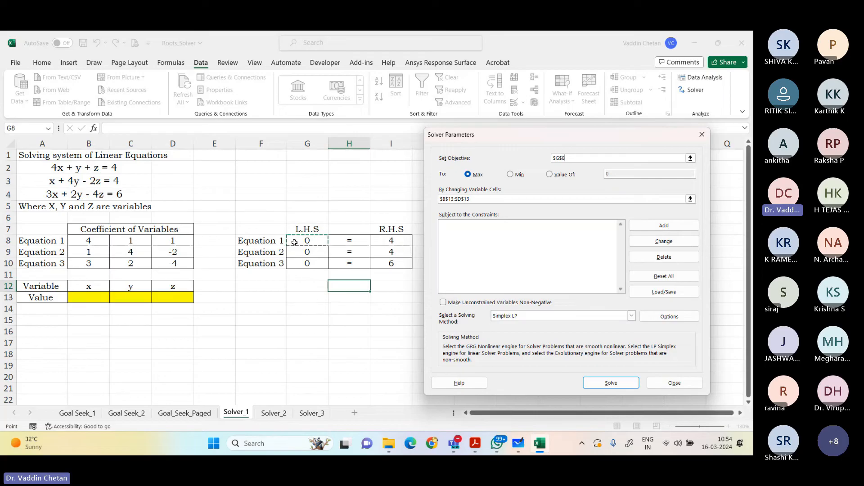
{"action": "left_click", "coordinate": [691, 199]}
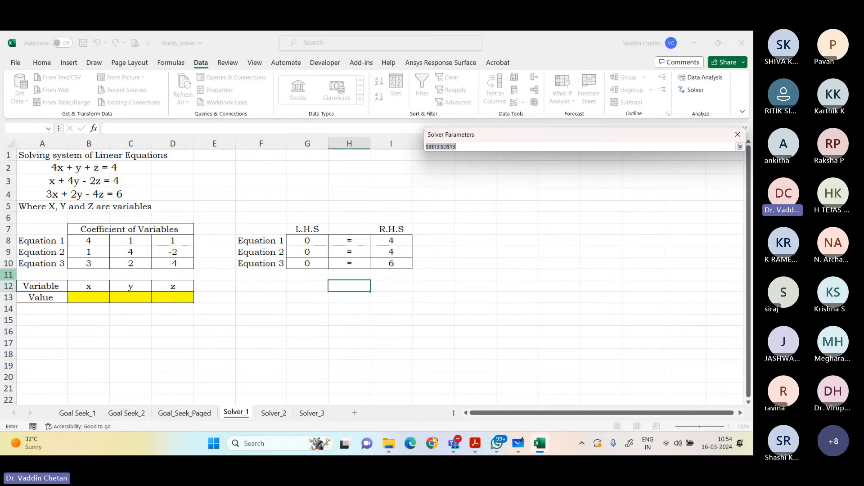
{"action": "left_click_drag", "start_coordinate": [93, 298], "coordinate": [170, 299]}
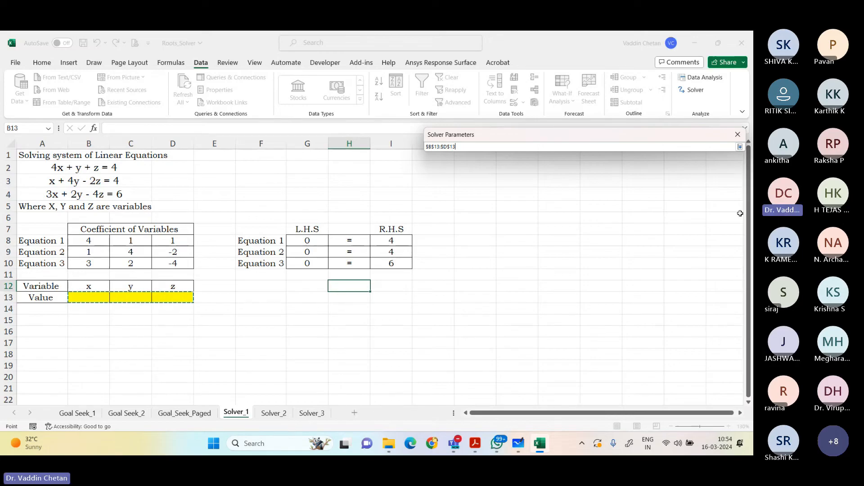
{"action": "left_click", "coordinate": [740, 147]}
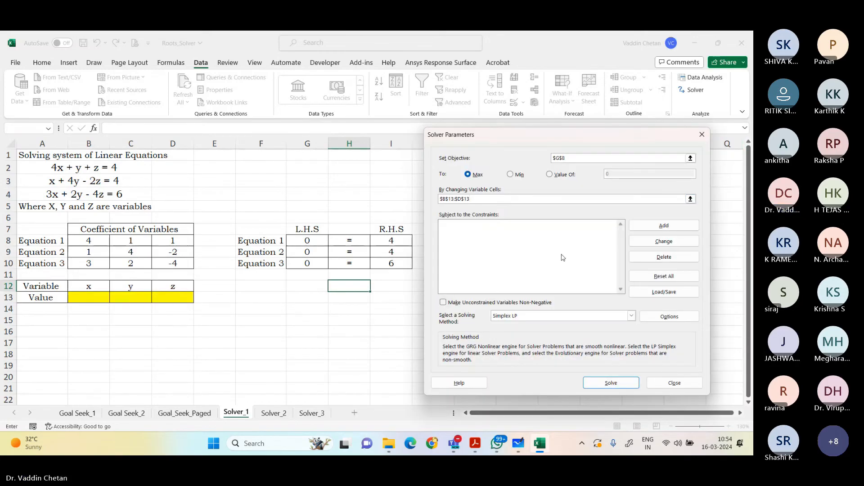
Step: Add a Solver constraint that makes G8 equal to I8 for Equation 1
{"action": "left_click", "coordinate": [481, 244]}
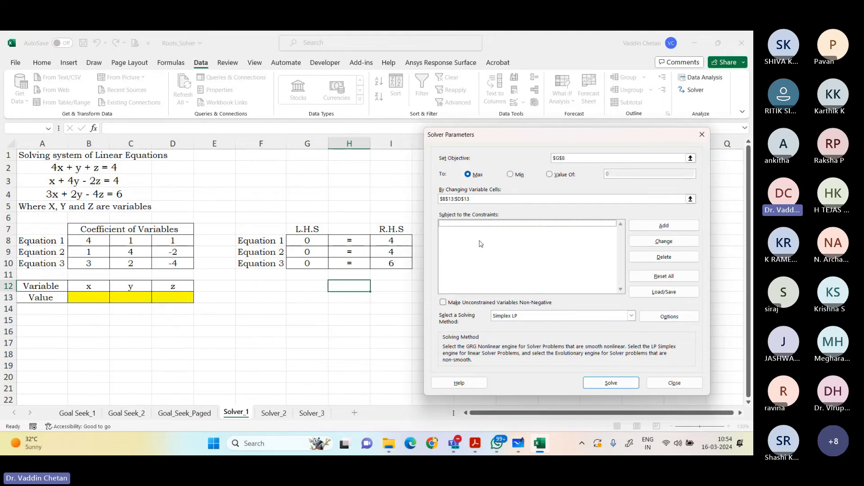
{"action": "left_click", "coordinate": [664, 226]}
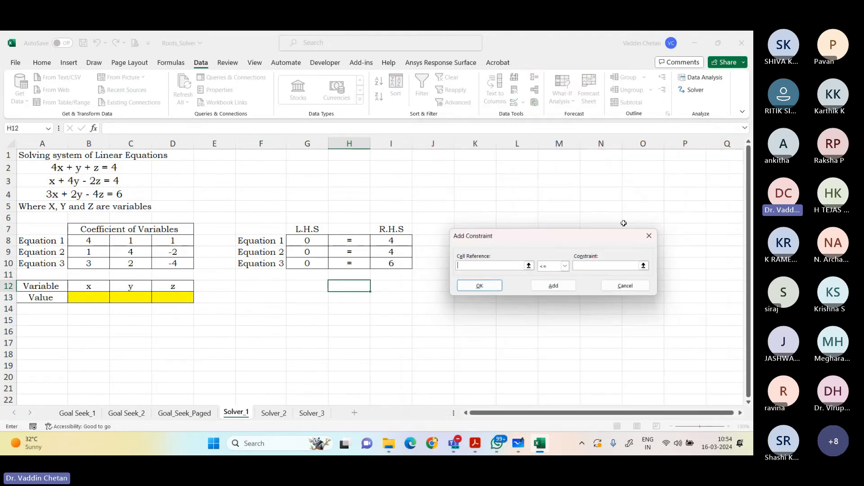
{"action": "left_click", "coordinate": [308, 241]}
{"action": "left_click", "coordinate": [540, 267]}
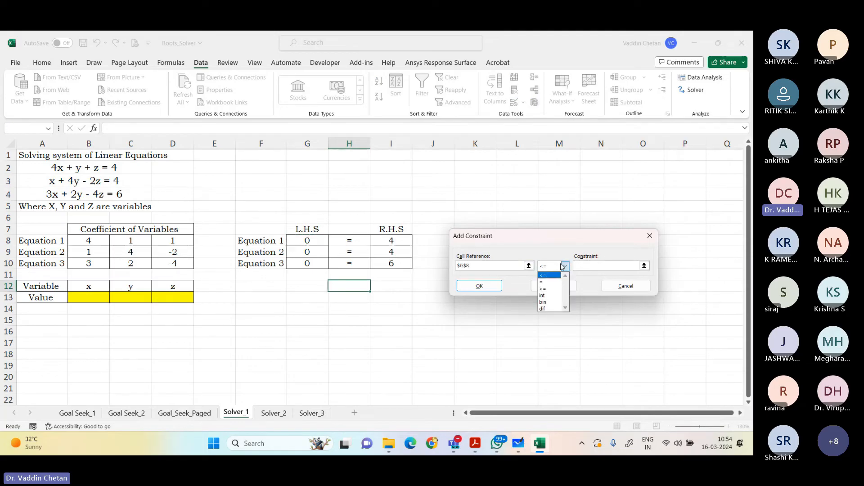
{"action": "left_click", "coordinate": [547, 279]}
{"action": "left_click", "coordinate": [596, 265]}
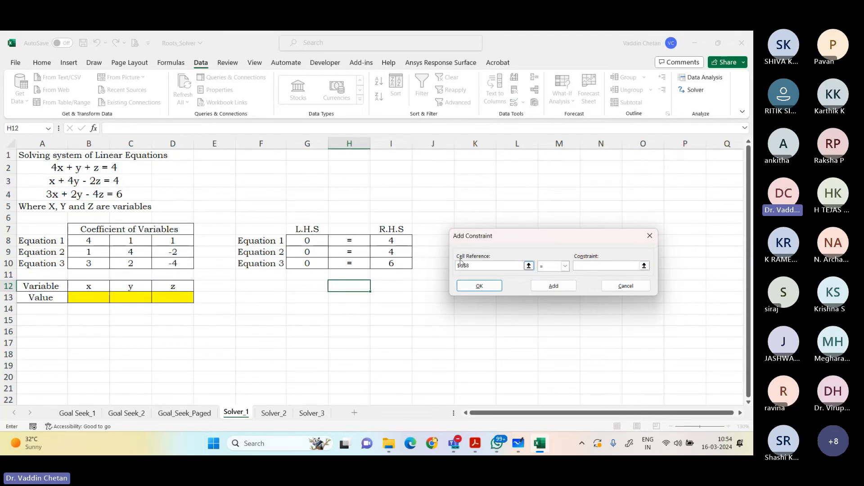
{"action": "left_click", "coordinate": [399, 242]}
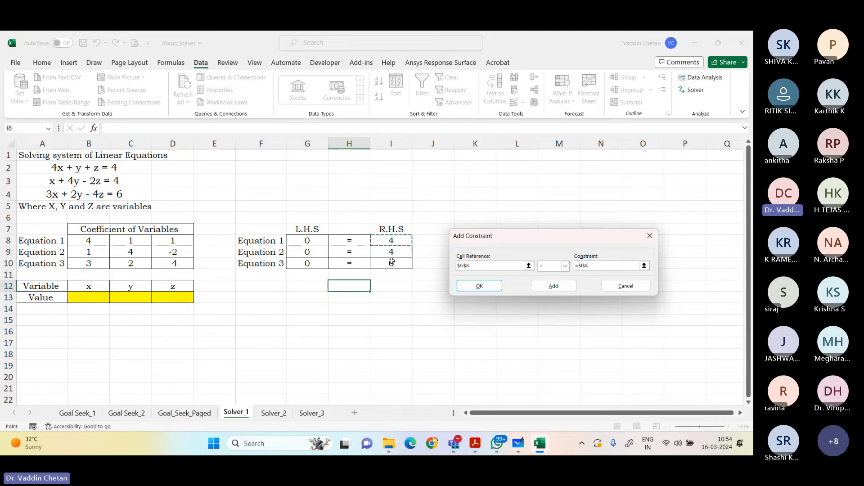
{"action": "left_click", "coordinate": [553, 286]}
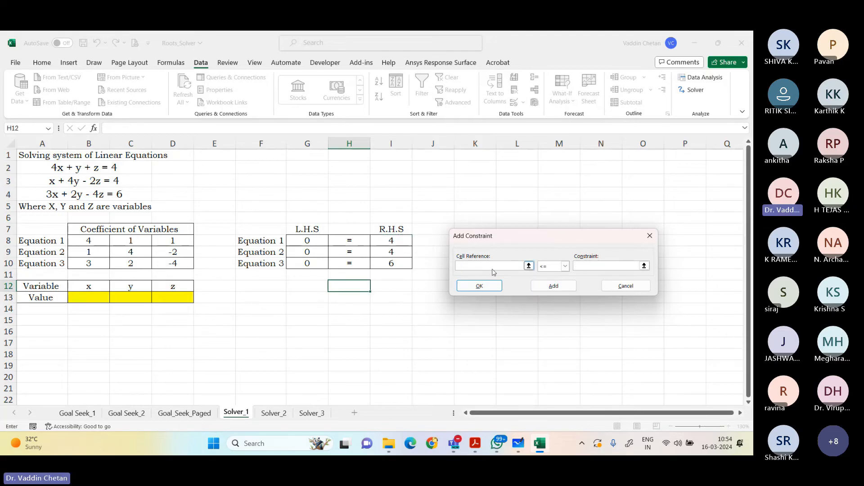
Step: Add a Solver constraint that makes G9 equal to I9 for Equation 2
{"action": "left_click", "coordinate": [307, 253]}
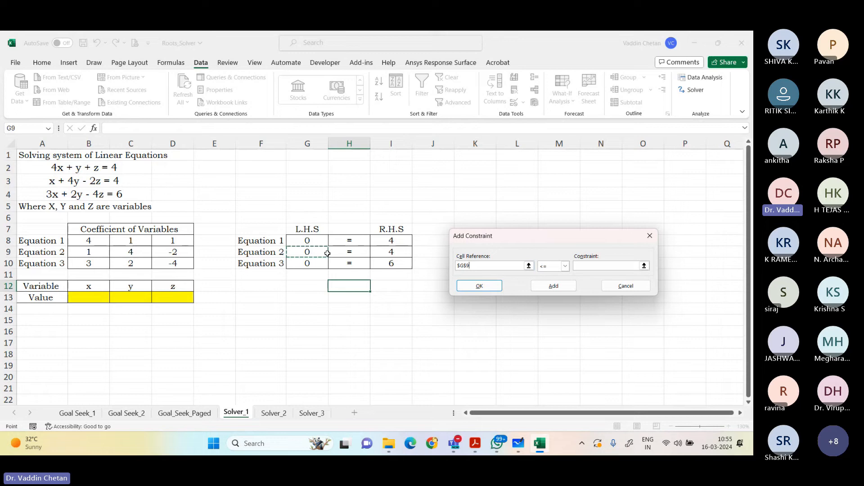
{"action": "left_click", "coordinate": [565, 266]}
{"action": "left_click", "coordinate": [554, 283]}
{"action": "left_click", "coordinate": [392, 253]}
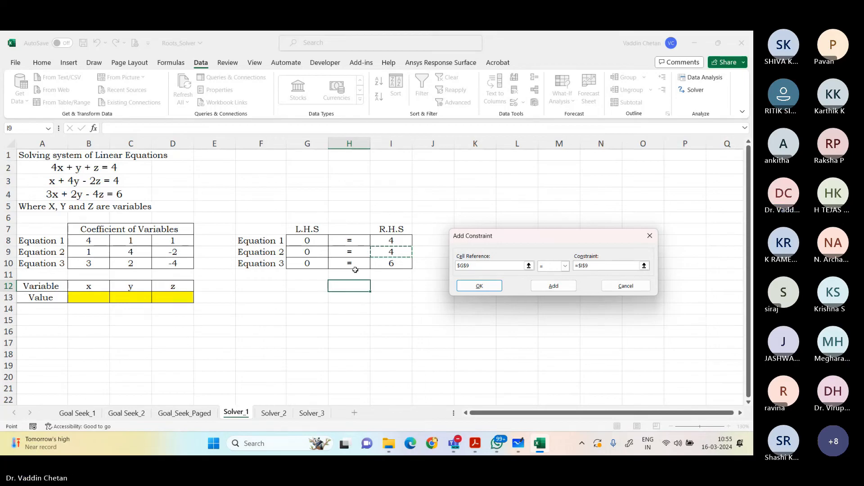
{"action": "left_click", "coordinate": [552, 286]}
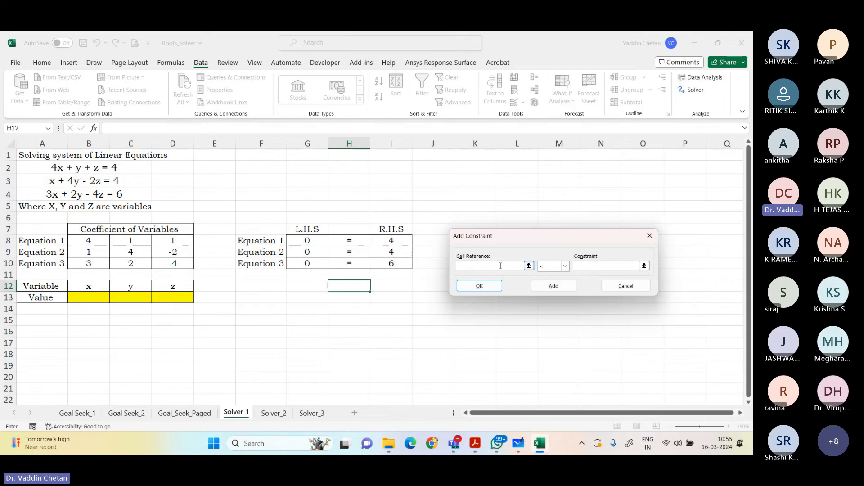
Step: Add a Solver constraint that makes G10 equal to I10 for Equation 3 and return to the Solver parameters
{"action": "left_click", "coordinate": [306, 262]}
{"action": "left_click", "coordinate": [554, 269]}
{"action": "left_click", "coordinate": [549, 282]}
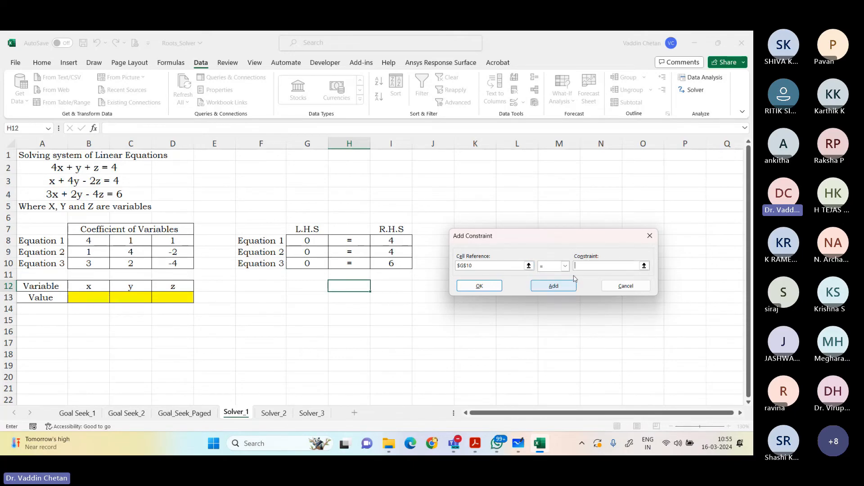
{"action": "left_click", "coordinate": [595, 268]}
{"action": "left_click", "coordinate": [396, 265]}
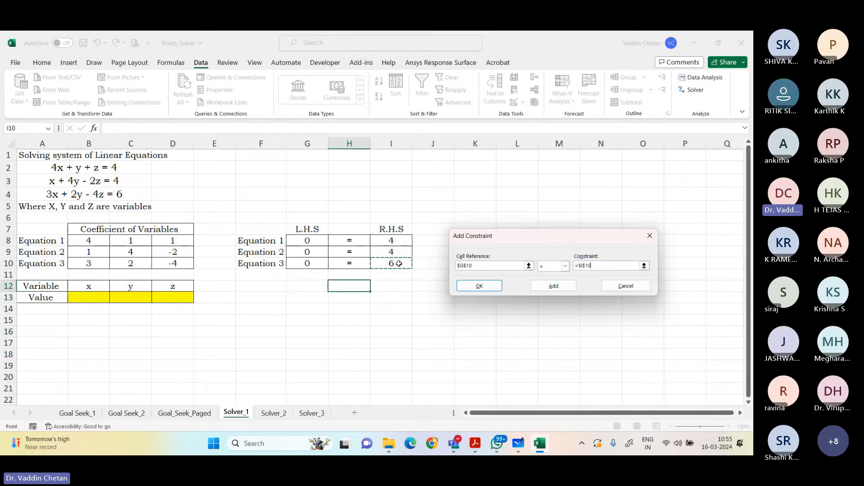
{"action": "left_click", "coordinate": [479, 285]}
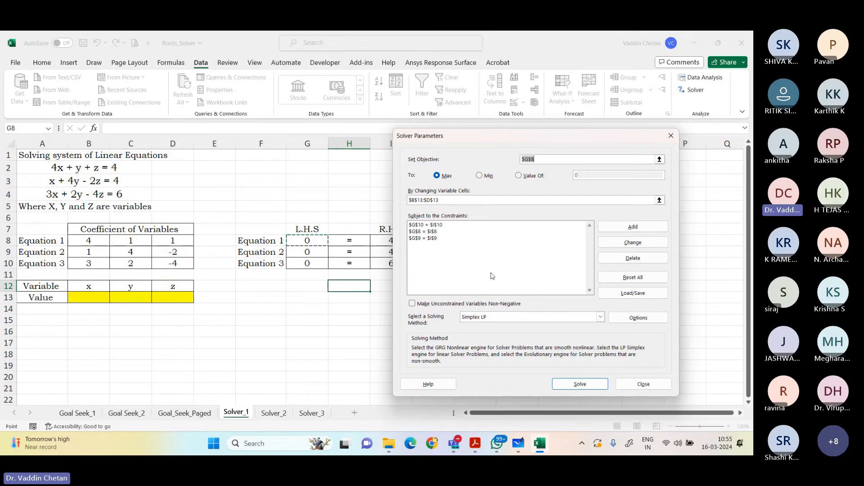
Step: Solve the system with the Simplex LP method and keep the Solver solution
{"action": "left_click_drag", "start_coordinate": [480, 140], "coordinate": [552, 135]}
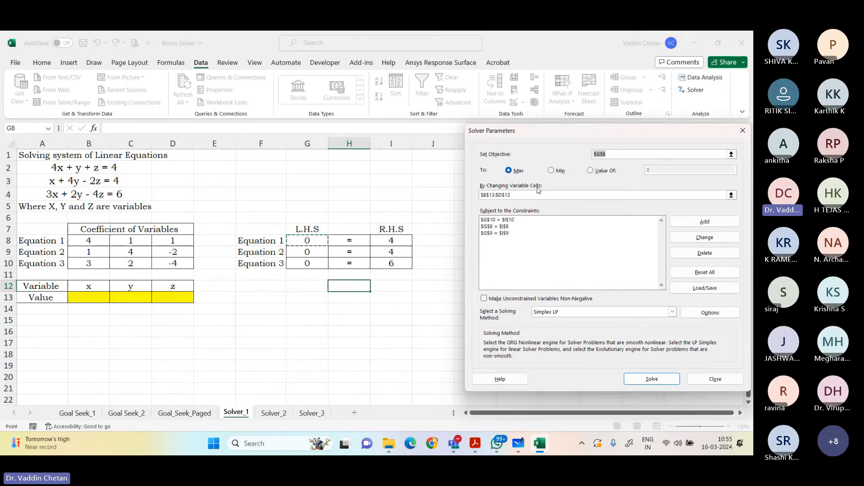
{"action": "left_click", "coordinate": [722, 194]}
{"action": "left_click_drag", "start_coordinate": [514, 234], "coordinate": [481, 221]}
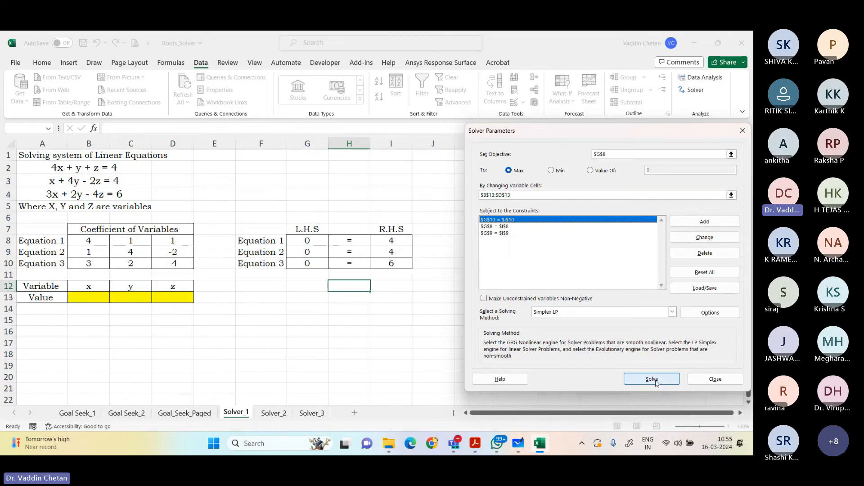
{"action": "left_click", "coordinate": [653, 379]}
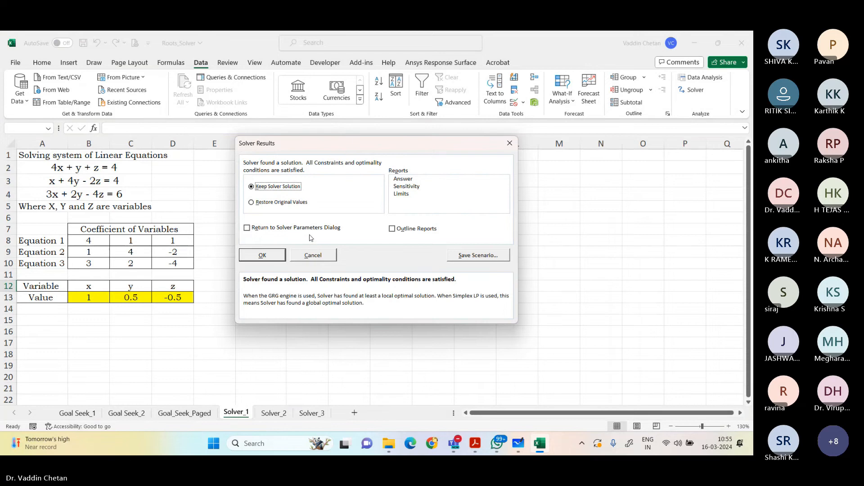
{"action": "left_click_drag", "start_coordinate": [315, 148], "coordinate": [521, 171]}
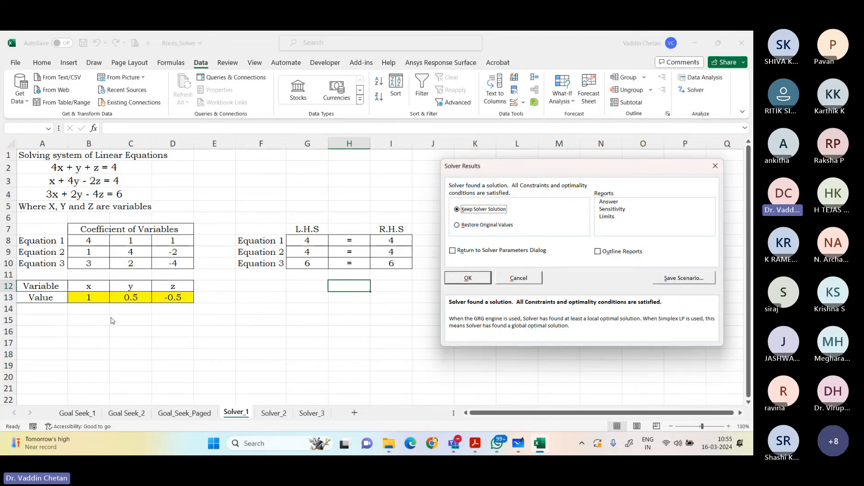
{"action": "left_click", "coordinate": [468, 278]}
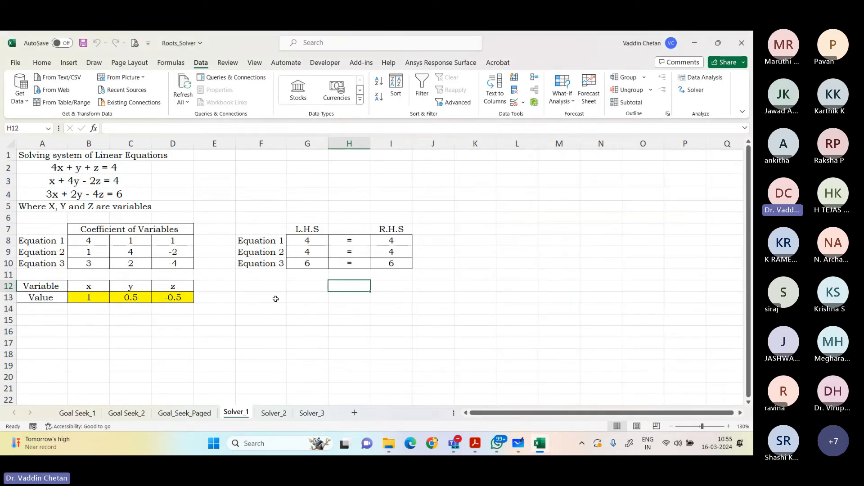
Step: Examine the solved x, y and z values in B13:D13
{"action": "left_click", "coordinate": [173, 299]}
{"action": "left_click", "coordinate": [95, 322]}
{"action": "left_click", "coordinate": [89, 298]}
{"action": "left_click_drag", "start_coordinate": [89, 298], "coordinate": [170, 294]}
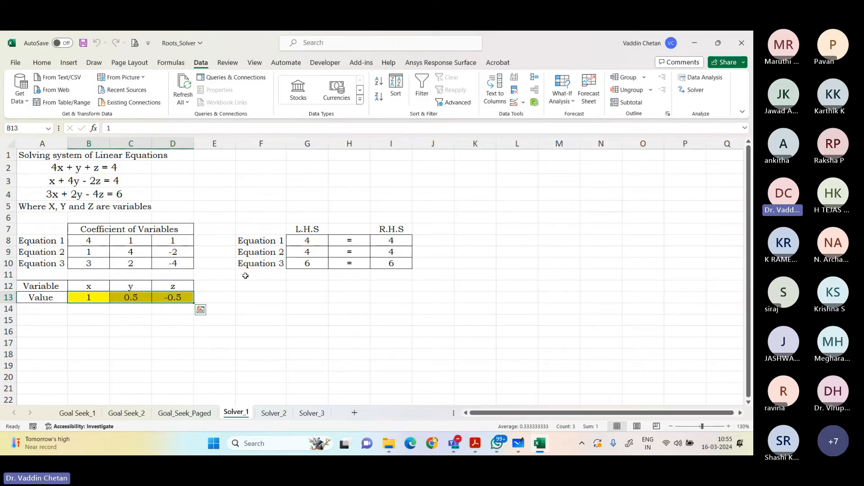
{"action": "left_click", "coordinate": [180, 331]}
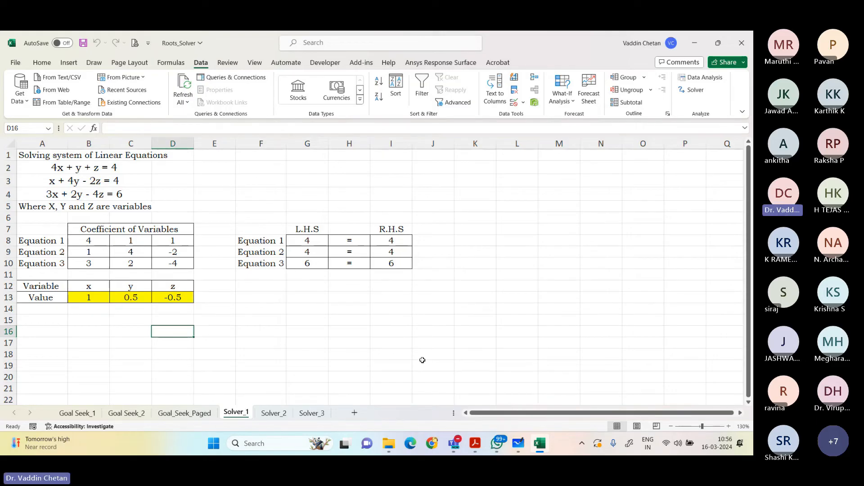
Step: Check question 13 in the PDF and replace the first equation in A2 with x+2y-z=1
{"action": "left_click", "coordinate": [475, 443]}
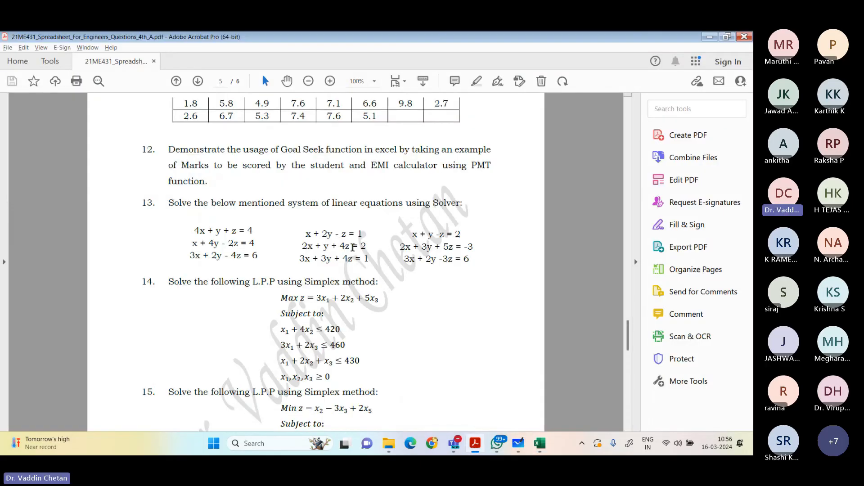
{"action": "key", "text": "alt+Tab"}
{"action": "left_click", "coordinate": [69, 168]}
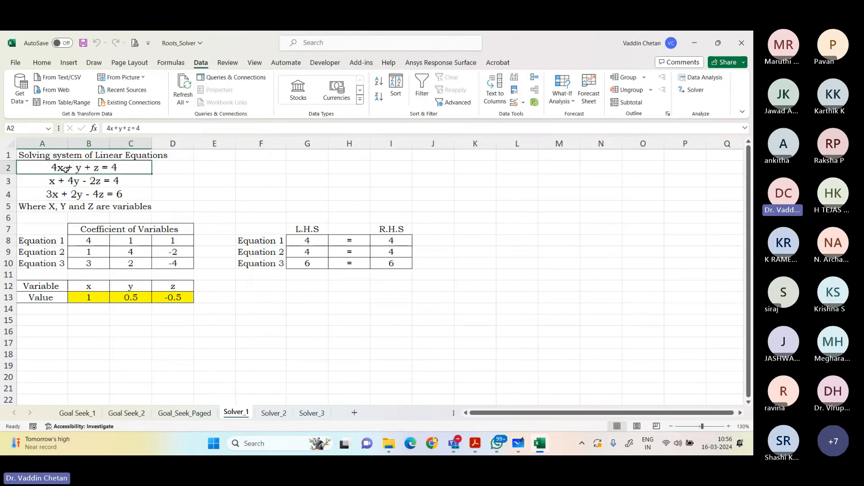
{"action": "left_click_drag", "start_coordinate": [149, 129], "coordinate": [74, 138]}
{"action": "type", "text": "x+"}
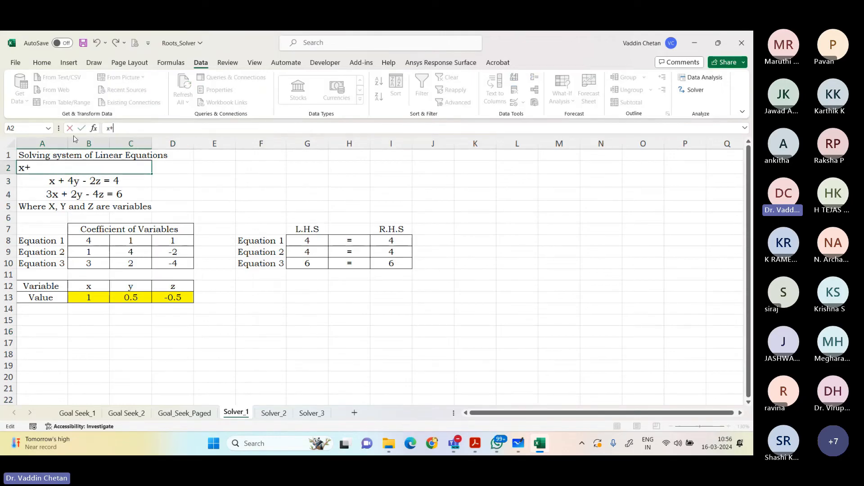
{"action": "type", "text": "2y-z=1"}
{"action": "key", "text": "Return"}
Step: Compare A2 with the PDF and add spaces so the equation reads x + 2y - z = 1
{"action": "key", "text": "alt+Tab"}
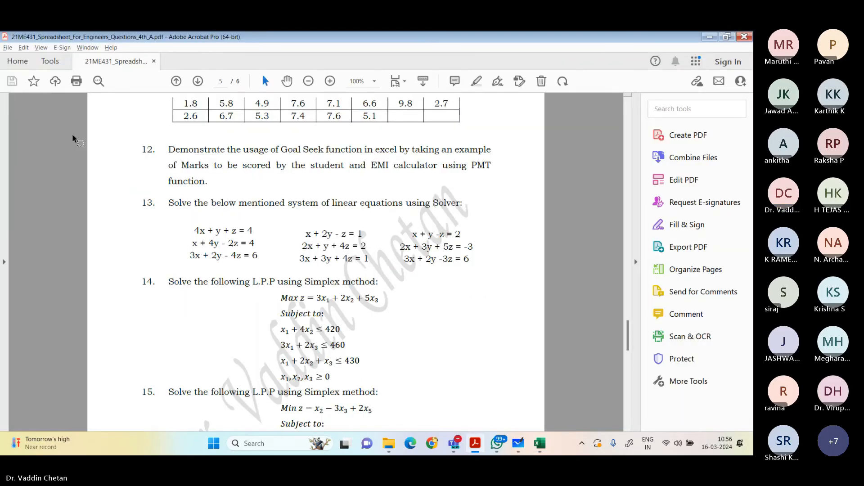
{"action": "key", "text": "alt+Tab"}
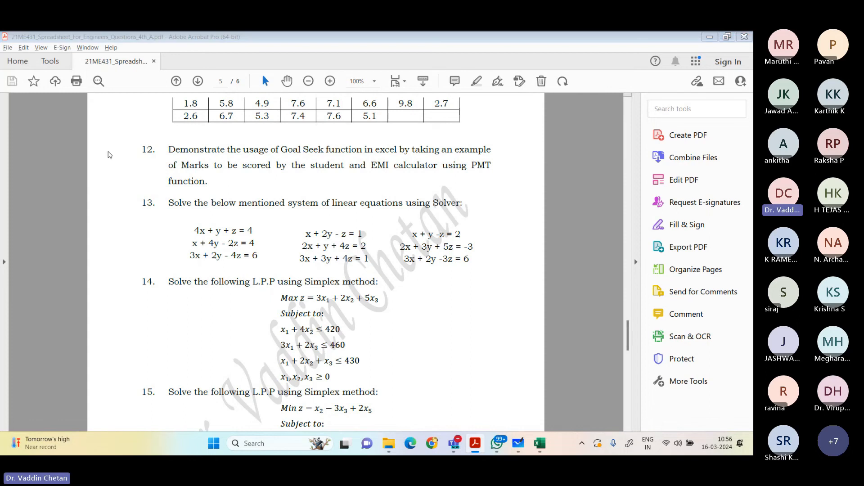
{"action": "double_click", "coordinate": [68, 168]}
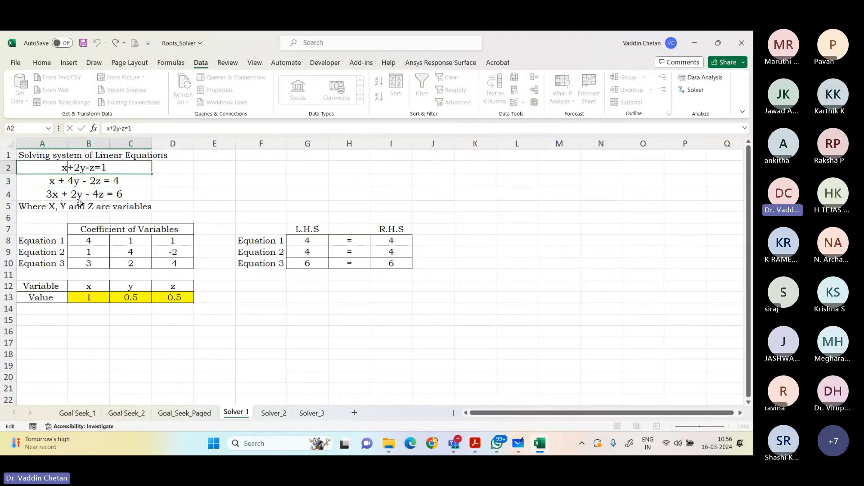
{"action": "key", "text": "Right"}
{"action": "key", "text": "Right"}
{"action": "key", "text": "Right"}
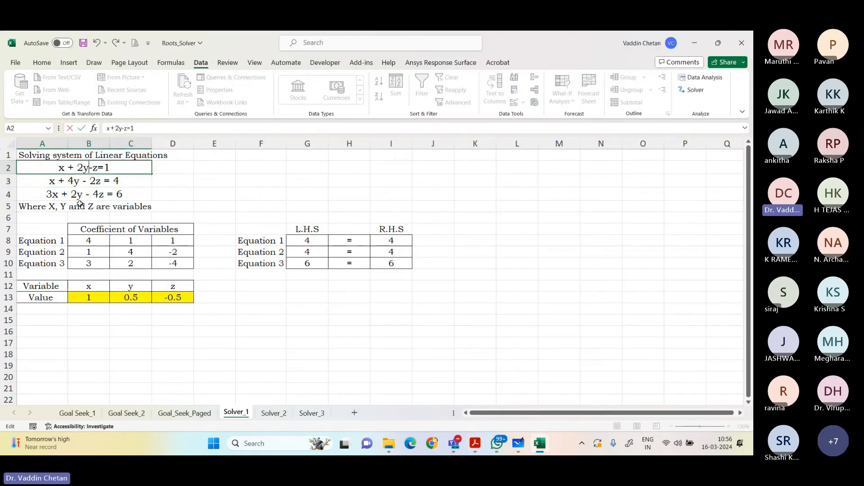
{"action": "key", "text": "Right"}
{"action": "key", "text": "Right"}
{"action": "key", "text": "Right"}
{"action": "key", "text": "Return"}
Step: Replace the second equation in A3 with 2x + y + 4z = 2, copied from the PDF's second system in question 13
{"action": "key", "text": "alt+Tab"}
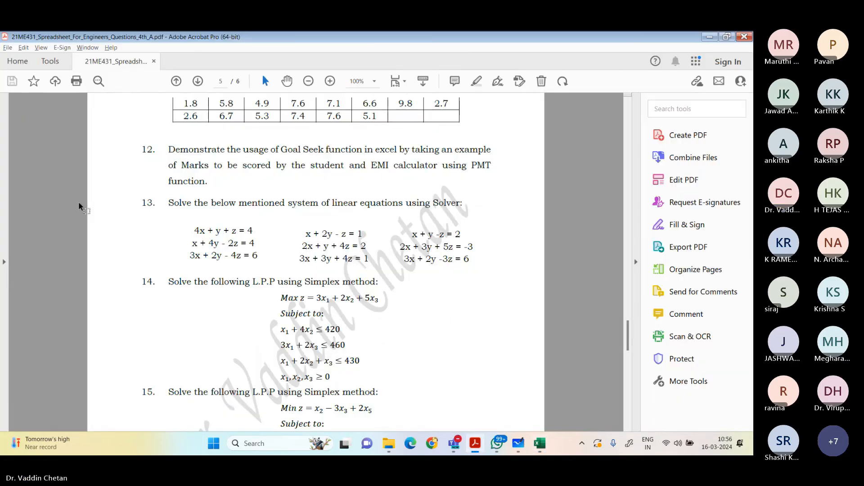
{"action": "key", "text": "alt+Tab"}
{"action": "key", "text": "F2"}
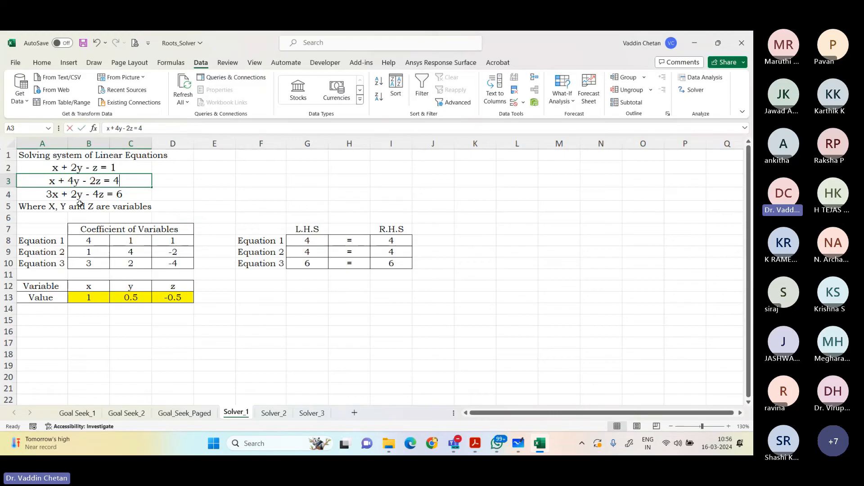
{"action": "type", "text": "2x + "}
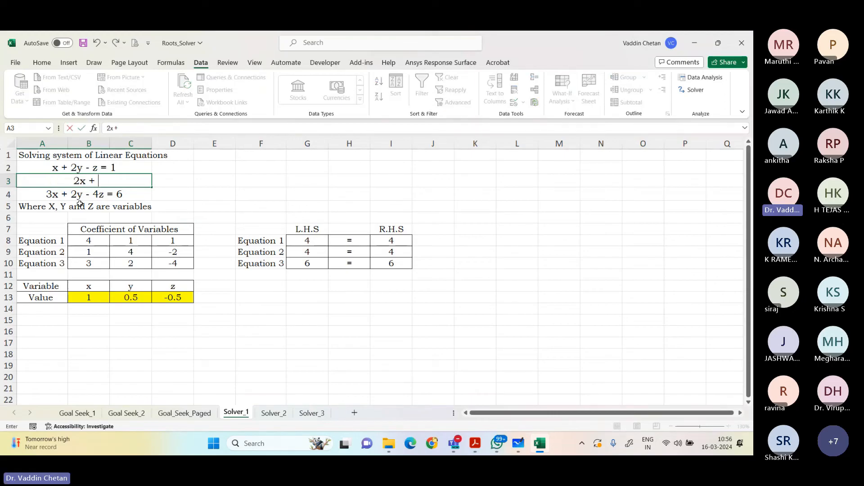
{"action": "type", "text": "y"}
{"action": "key", "text": "alt+Tab"}
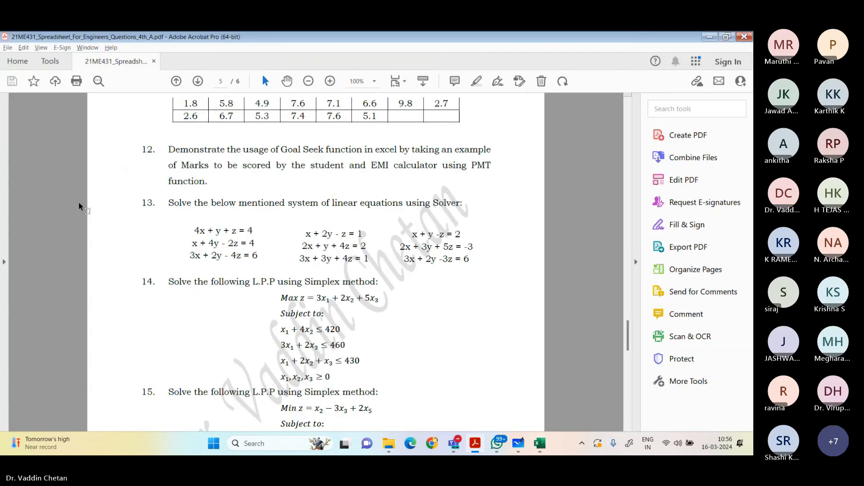
{"action": "key", "text": "alt+Tab"}
{"action": "type", "text": "+ 4z"}
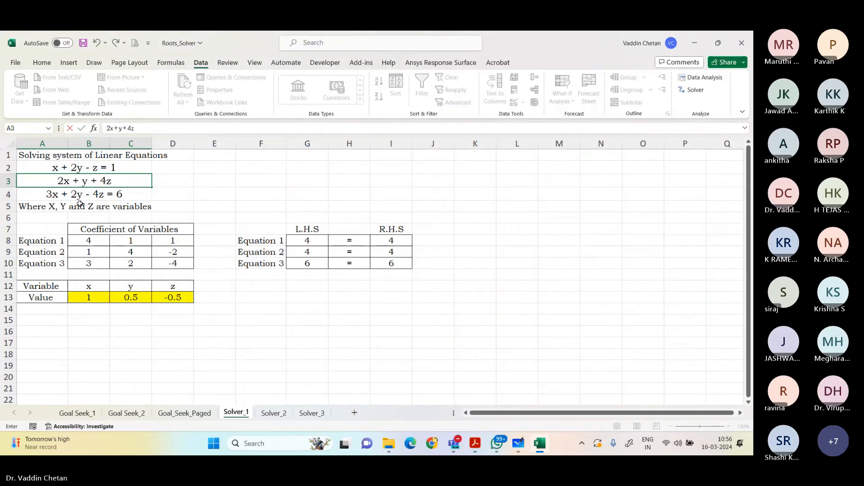
{"action": "type", "text": " ="}
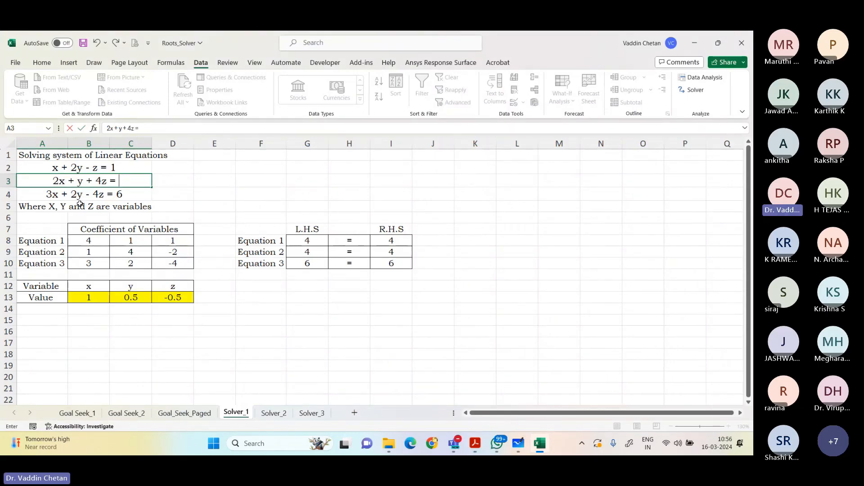
{"action": "key", "text": "alt+Tab"}
Step: Replace the third equation in A4 with 3x + 3y + 4z = 1, checking it against the PDF
{"action": "key", "text": "alt+Tab"}
{"action": "type", "text": "2"}
{"action": "key", "text": "Return"}
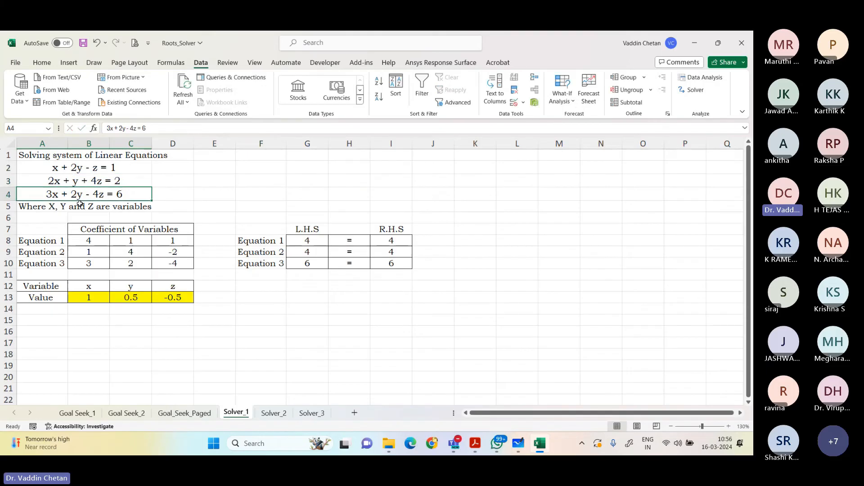
{"action": "key", "text": "alt+Tab"}
{"action": "key", "text": "alt+Tab"}
{"action": "type", "text": "3x + 3"}
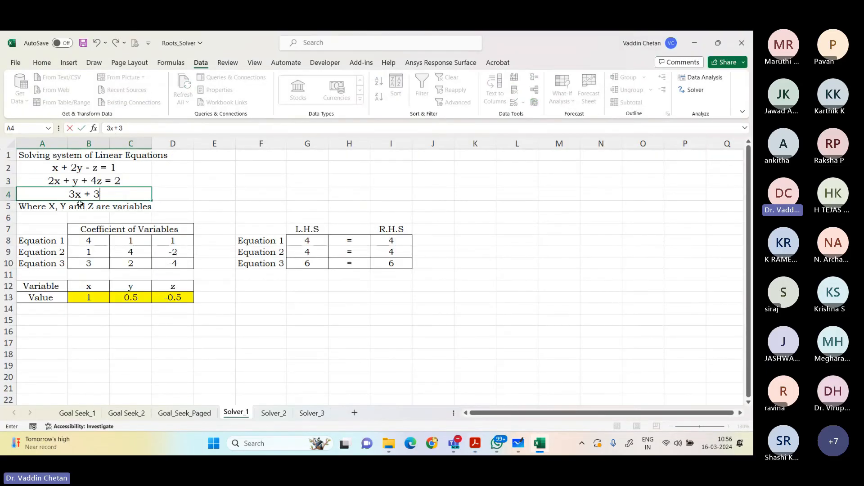
{"action": "key", "text": "alt+Tab"}
{"action": "key", "text": "alt+Tab"}
{"action": "type", "text": "4"}
{"action": "key", "text": "BackSpace"}
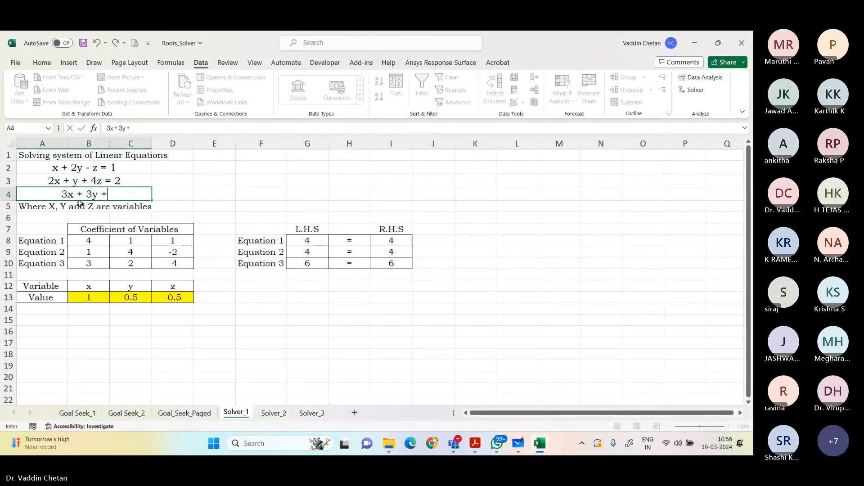
{"action": "type", "text": "4z"}
{"action": "key", "text": "Return"}
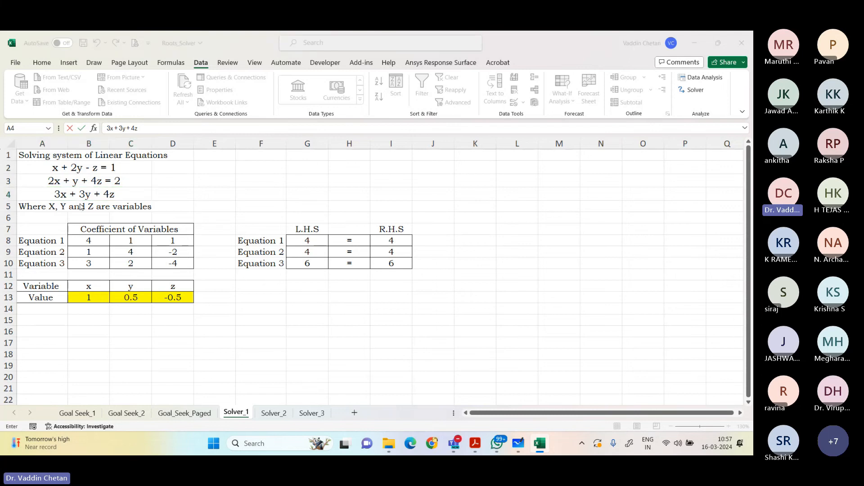
{"action": "key", "text": "alt+Tab"}
{"action": "key", "text": "alt+Tab"}
{"action": "type", "text": "= 1"}
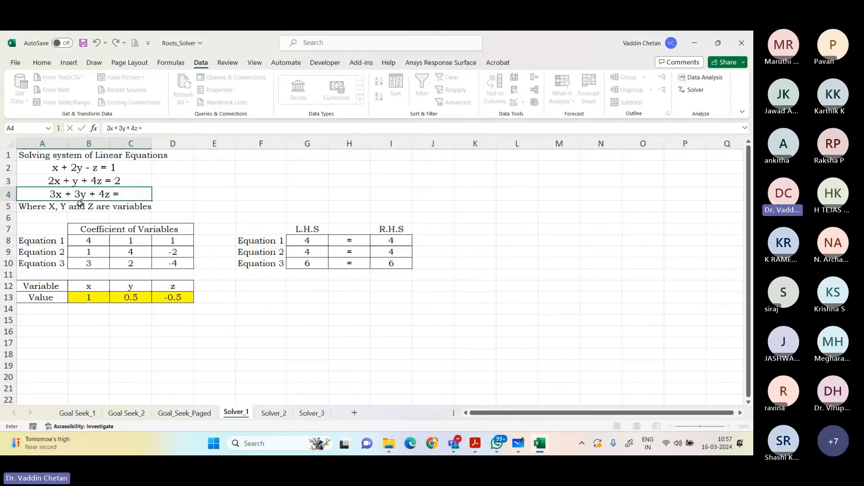
{"action": "key", "text": "Return"}
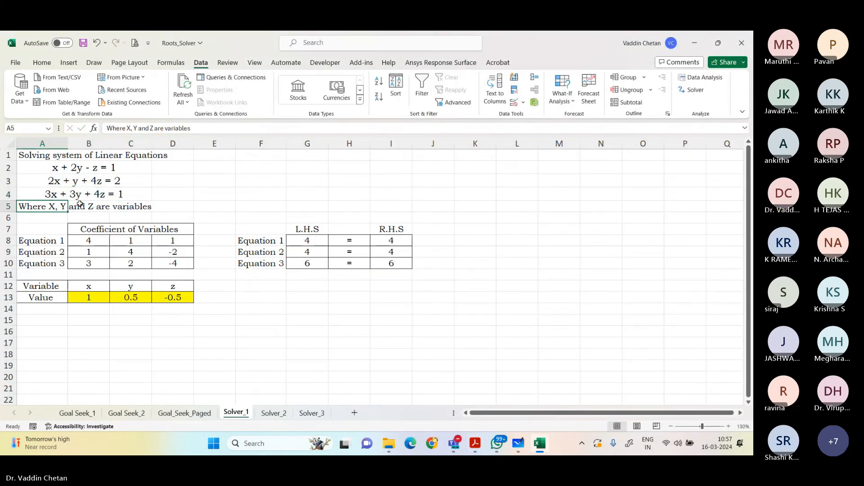
Step: Clear the coefficients in B8:D10, the variable values in B13:D13 and the L.H.S formulas in G8:G10
{"action": "left_click_drag", "start_coordinate": [88, 241], "coordinate": [156, 263]}
{"action": "key", "text": "Delete"}
{"action": "left_click_drag", "start_coordinate": [95, 297], "coordinate": [168, 297]}
{"action": "left_click", "coordinate": [307, 242]}
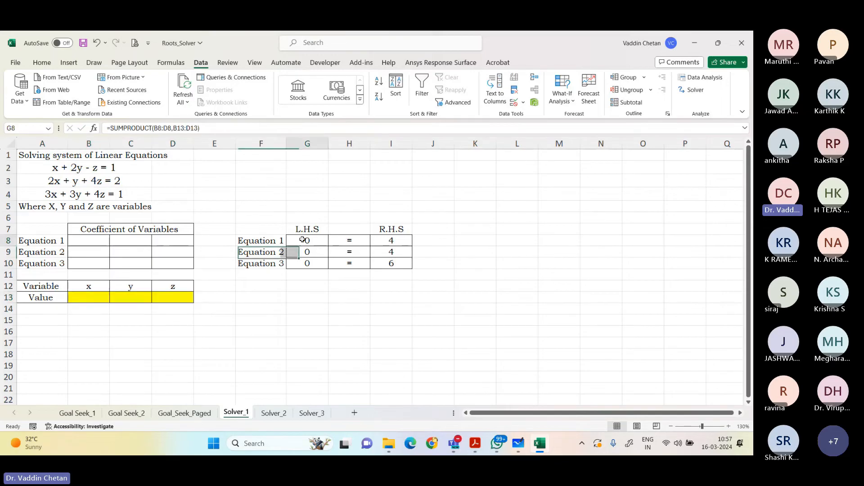
{"action": "left_click_drag", "start_coordinate": [329, 246], "coordinate": [305, 270]}
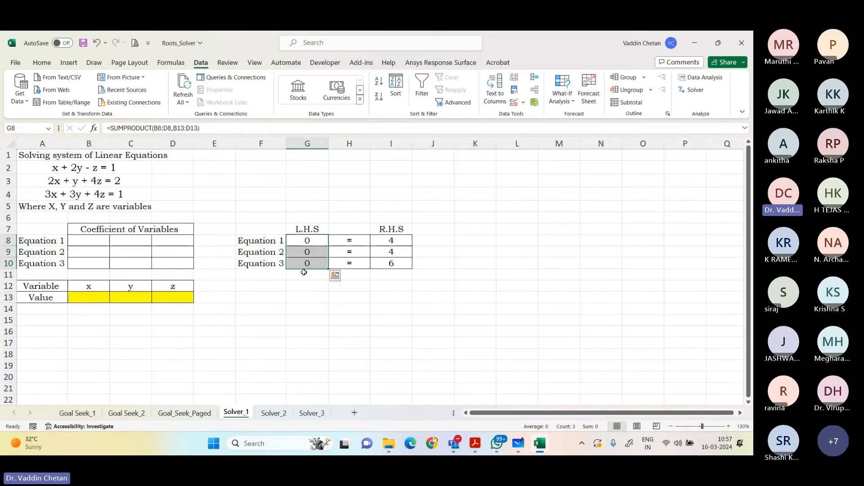
{"action": "key", "text": "Delete"}
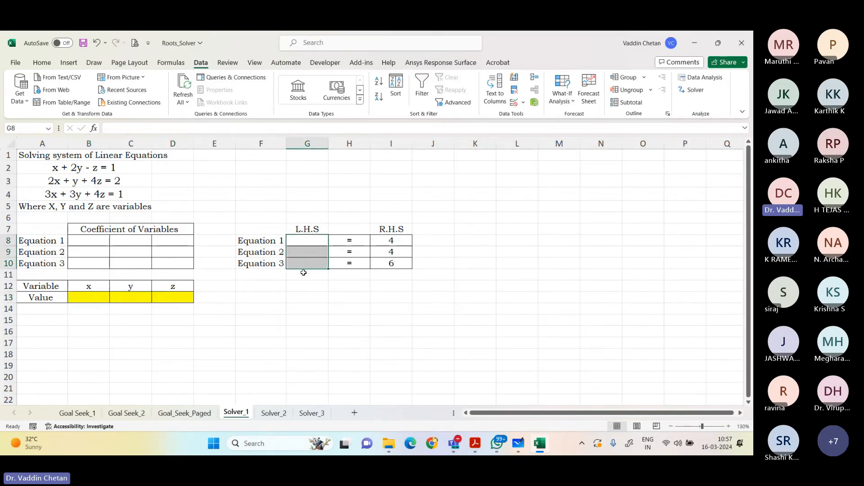
Step: Enter the Equation 1 coefficients 1, 2 and -1 in B8:D8
{"action": "left_click", "coordinate": [98, 241]}
{"action": "type", "text": "1"}
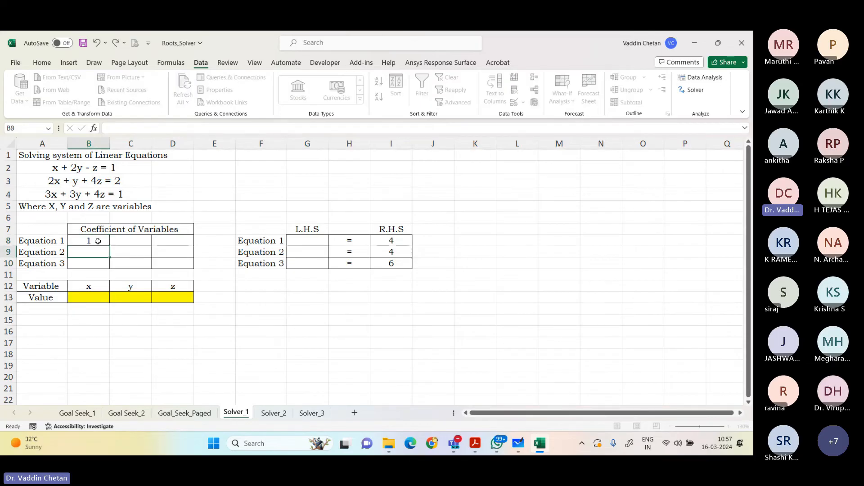
{"action": "key", "text": "Tab"}
{"action": "type", "text": "2"}
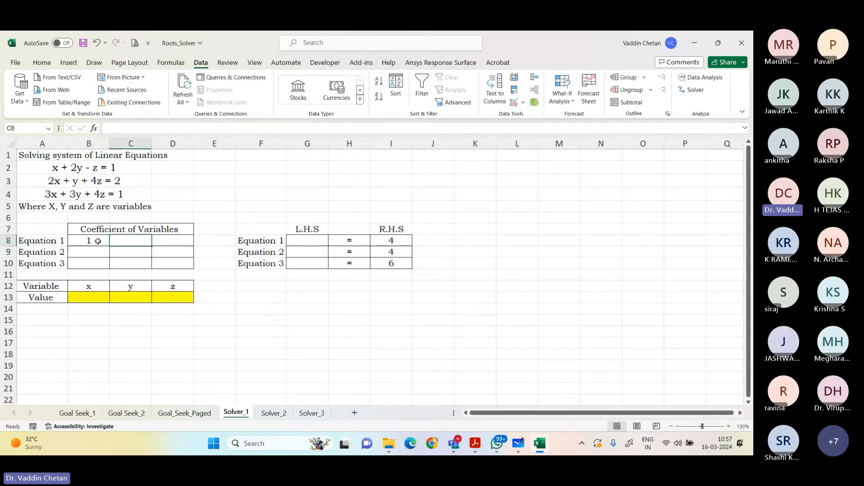
{"action": "key", "text": "Tab"}
{"action": "type", "text": "-1"}
{"action": "key", "text": "Return"}
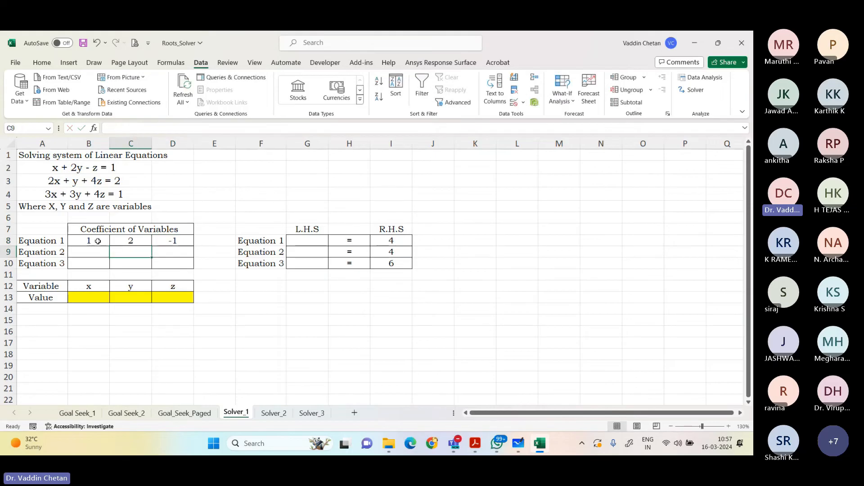
Step: Enter the Equation 2 coefficients 2, 1 and 4 in B9:D9
{"action": "type", "text": "2"}
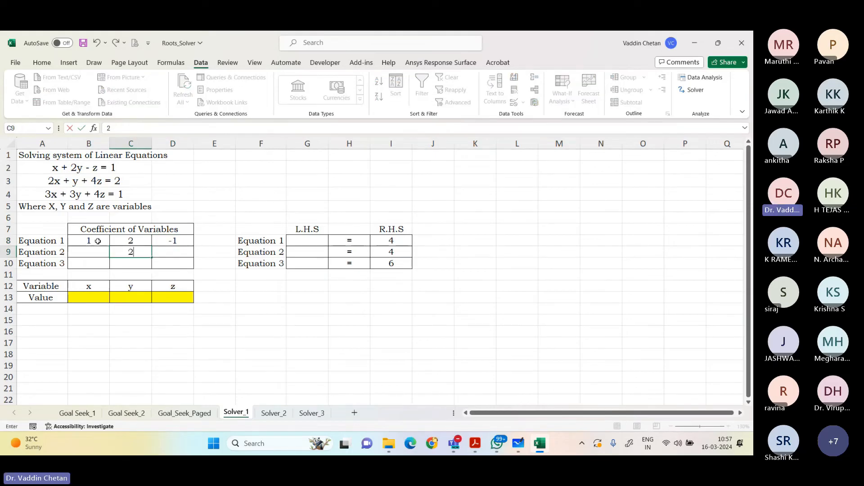
{"action": "key", "text": "Left"}
{"action": "type", "text": "2"}
{"action": "key", "text": "Tab"}
{"action": "type", "text": "1"}
{"action": "key", "text": "Tab"}
{"action": "type", "text": "4"}
{"action": "key", "text": "Return"}
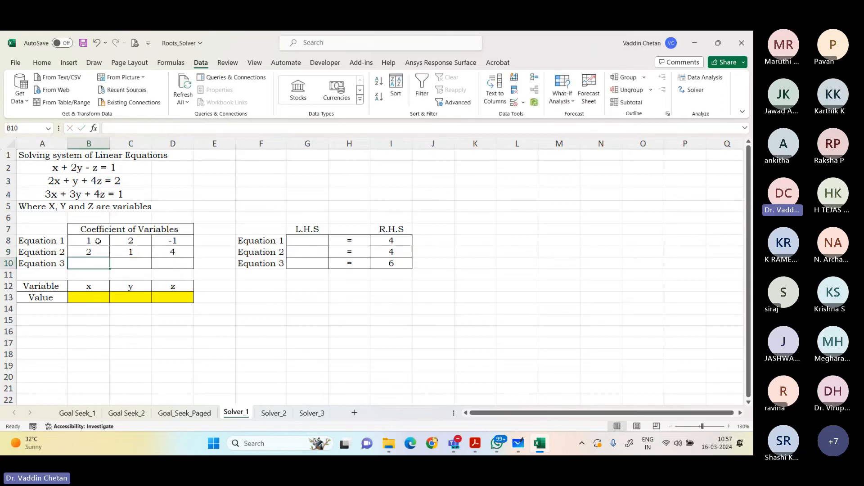
{"action": "type", "text": "2"}
{"action": "key", "text": "Tab"}
{"action": "type", "text": "2"}
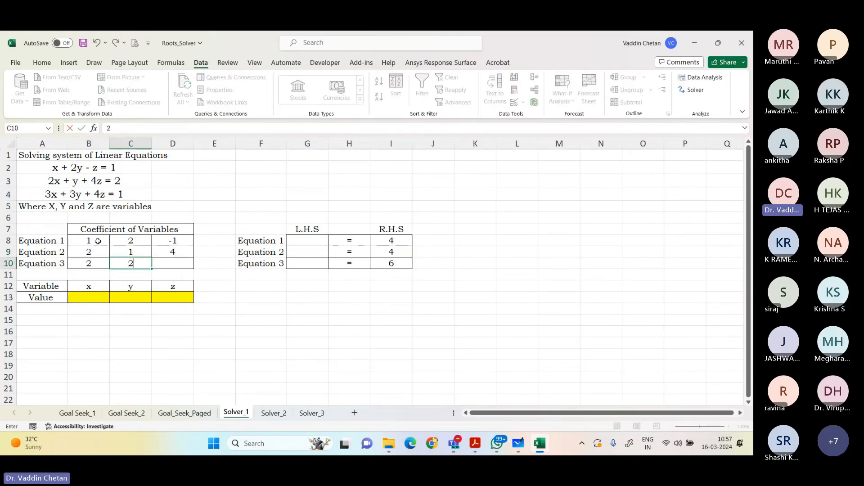
{"action": "key", "text": "Escape"}
{"action": "key", "text": "Left"}
{"action": "key", "text": "Left"}
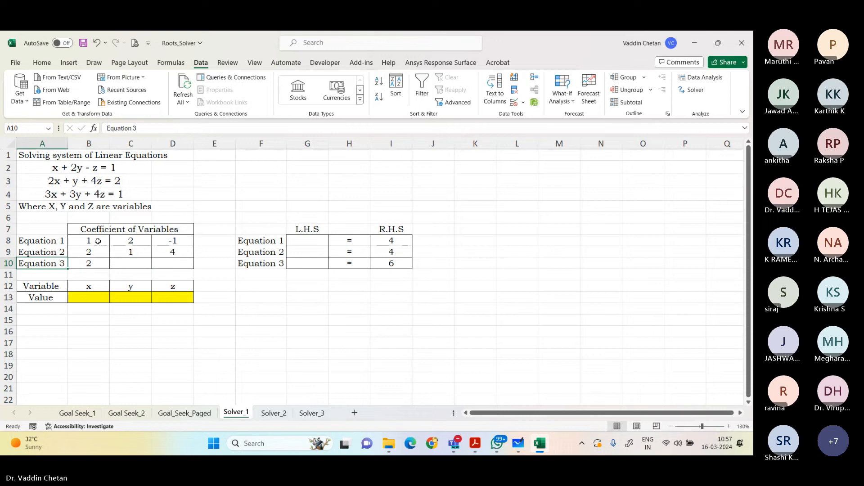
Step: Enter the Equation 3 coefficients 3, 3 and 4 in B10:D10
{"action": "key", "text": "Right"}
{"action": "type", "text": "3"}
{"action": "key", "text": "Tab"}
{"action": "type", "text": "3"}
{"action": "key", "text": "Tab"}
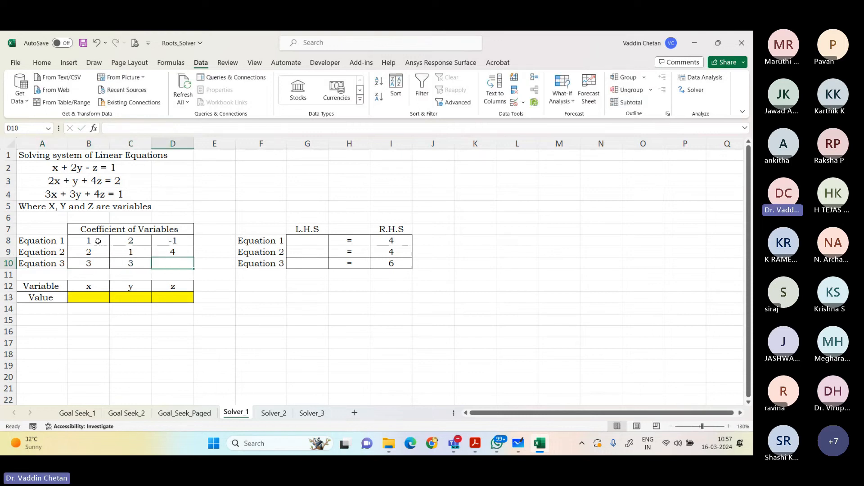
{"action": "key", "text": "Return"}
{"action": "key", "text": "Up"}
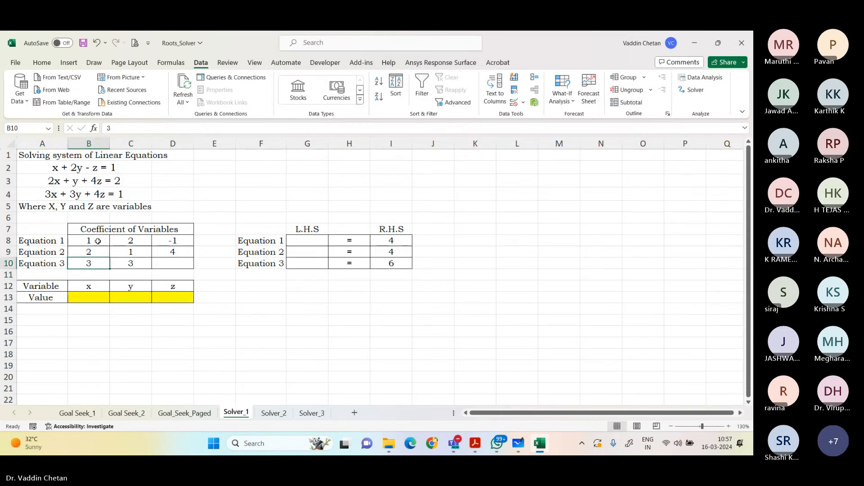
{"action": "key", "text": "Right"}
{"action": "key", "text": "Right"}
{"action": "type", "text": "4"}
{"action": "key", "text": "Tab"}
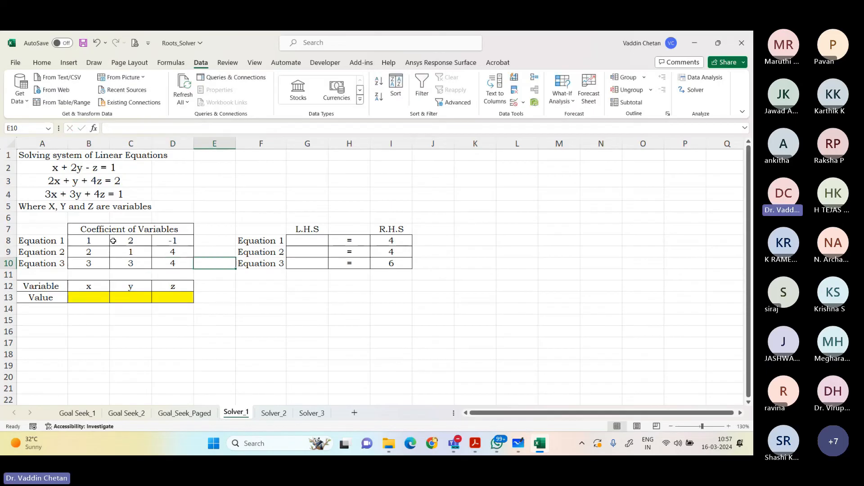
Step: Set the R.H.S values in I8:I10 to 1, 2 and 1
{"action": "left_click", "coordinate": [387, 244]}
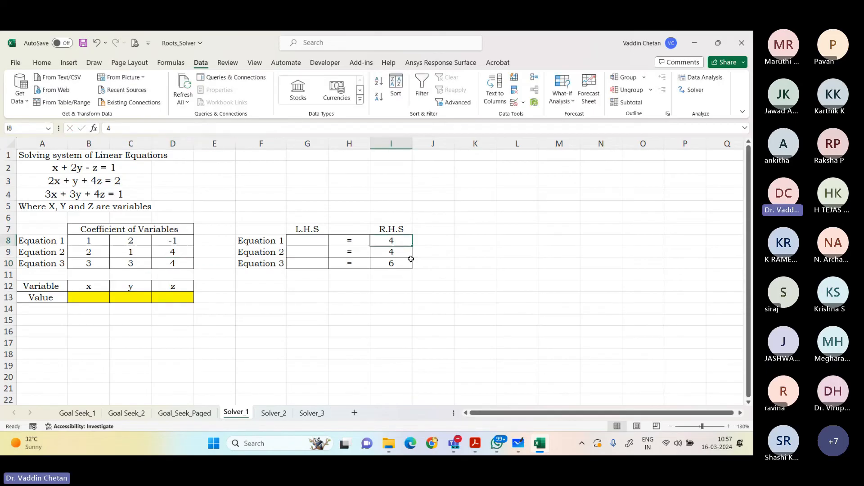
{"action": "type", "text": "1"}
{"action": "key", "text": "Return"}
{"action": "type", "text": "2"}
{"action": "key", "text": "Return"}
{"action": "type", "text": "1"}
{"action": "key", "text": "Return"}
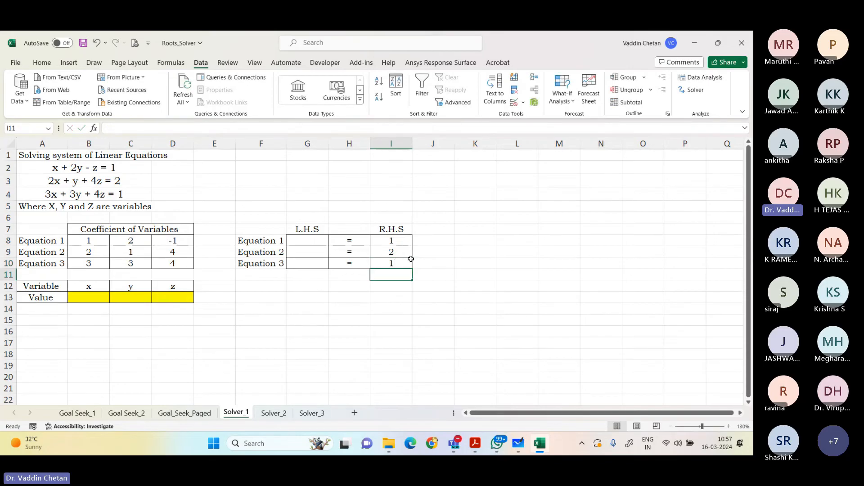
Step: Enter the Equation 1 L.H.S formula =SUMPRODUCT(B8:D8,B13:D13) in G8
{"action": "left_click", "coordinate": [302, 239]}
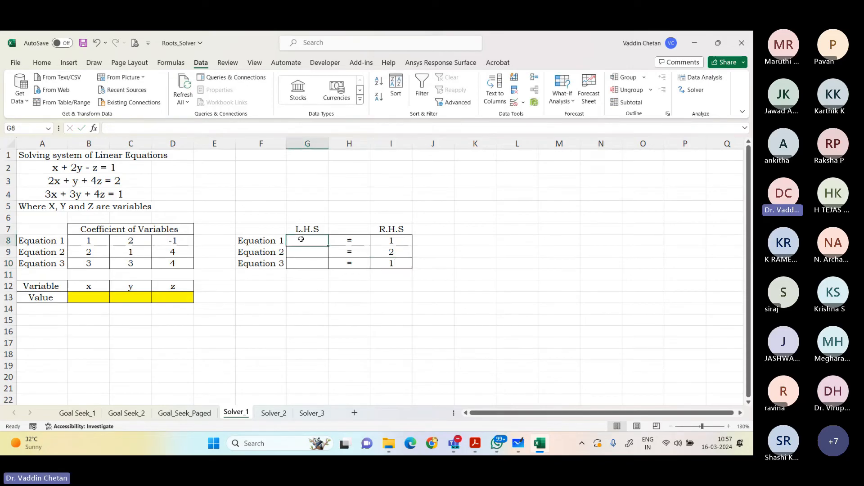
{"action": "type", "text": "=sum"}
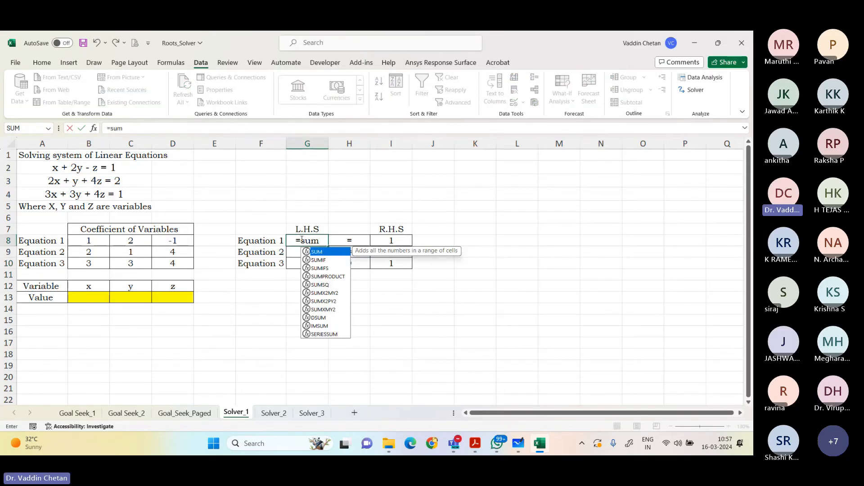
{"action": "double_click", "coordinate": [328, 276]}
{"action": "left_click_drag", "start_coordinate": [94, 239], "coordinate": [173, 241]}
{"action": "type", "text": ","}
{"action": "left_click_drag", "start_coordinate": [90, 297], "coordinate": [163, 298]}
{"action": "key", "text": "Return"}
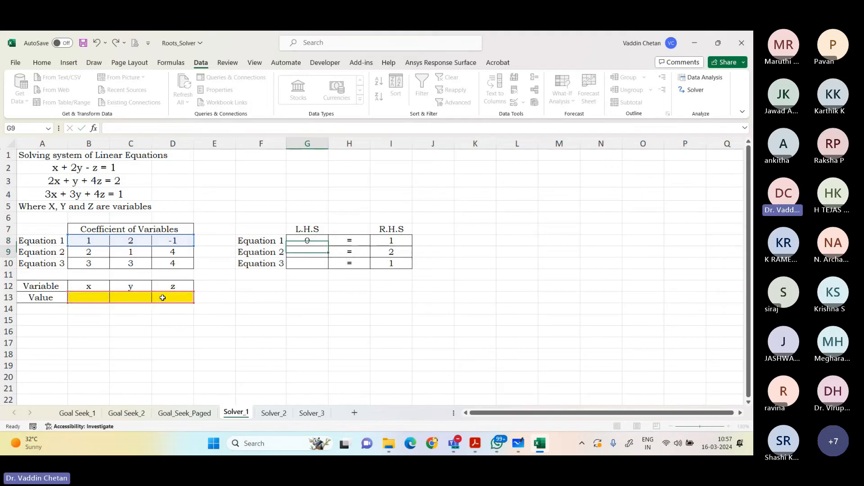
Step: Enter the Equation 2 L.H.S formula =SUMPRODUCT(B9:D9,B13:D13) in G9
{"action": "type", "text": "=sump"}
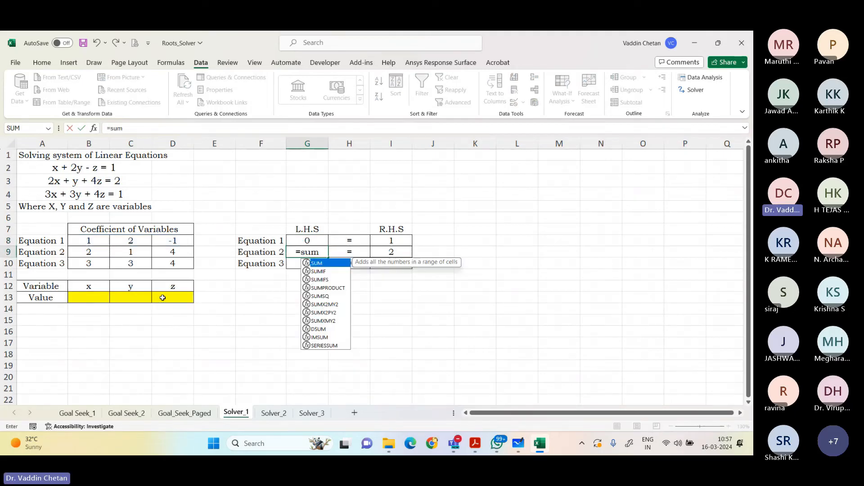
{"action": "key", "text": "Tab"}
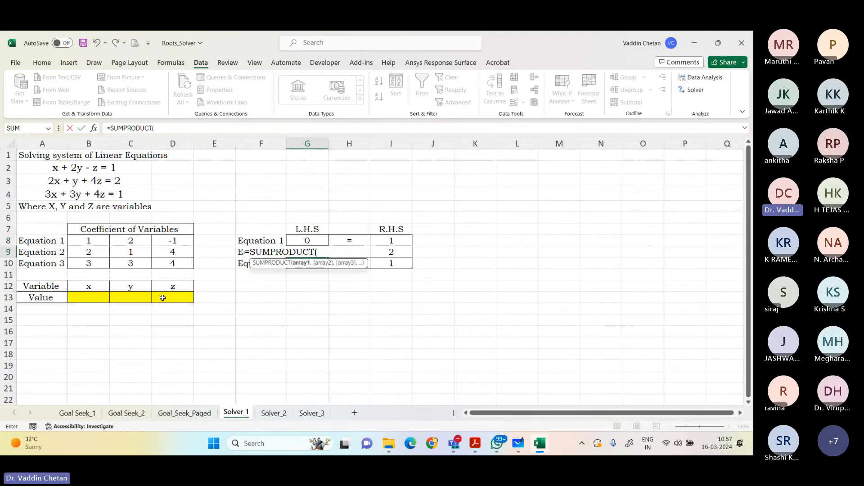
{"action": "left_click_drag", "start_coordinate": [89, 252], "coordinate": [162, 251]}
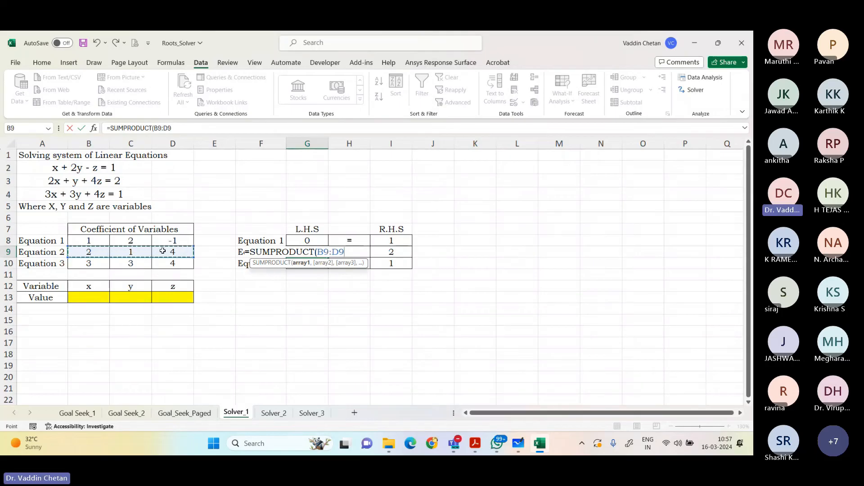
{"action": "type", "text": ","}
{"action": "left_click_drag", "start_coordinate": [88, 298], "coordinate": [162, 296]}
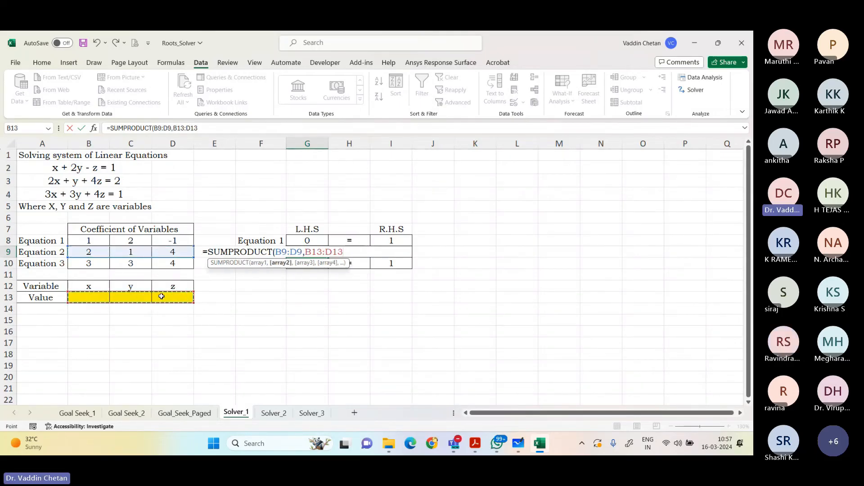
{"action": "key", "text": "Return"}
Step: Enter the Equation 3 L.H.S formula =SUMPRODUCT(B10:D10,B13:D13) in G10
{"action": "type", "text": "="}
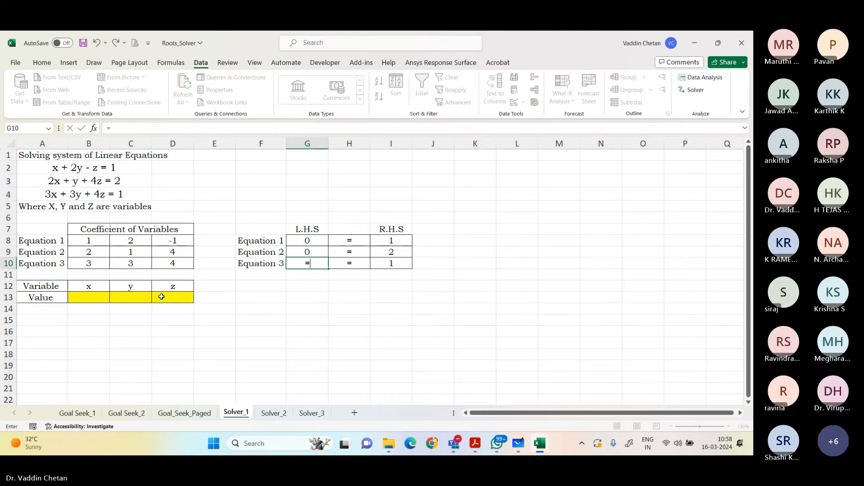
{"action": "type", "text": "sumprod"}
{"action": "key", "text": "Tab"}
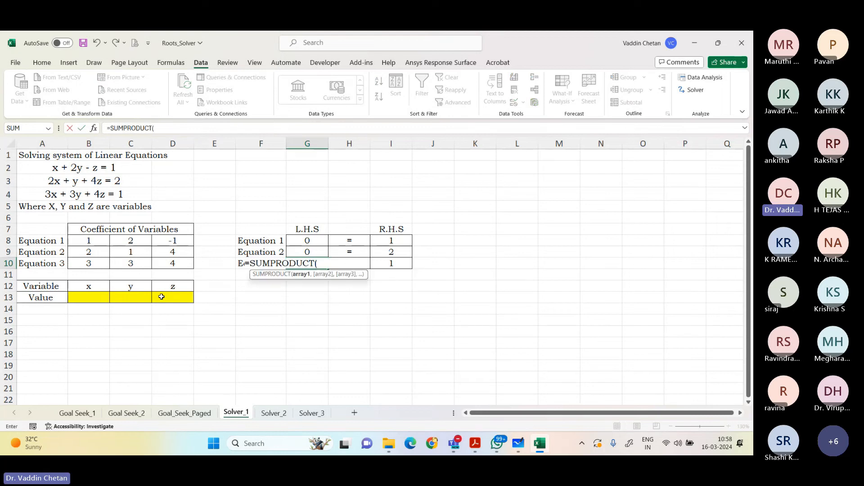
{"action": "left_click_drag", "start_coordinate": [91, 264], "coordinate": [171, 264]}
{"action": "type", "text": ","}
{"action": "left_click_drag", "start_coordinate": [103, 297], "coordinate": [155, 300]}
{"action": "type", "text": ")"}
{"action": "key", "text": "Return"}
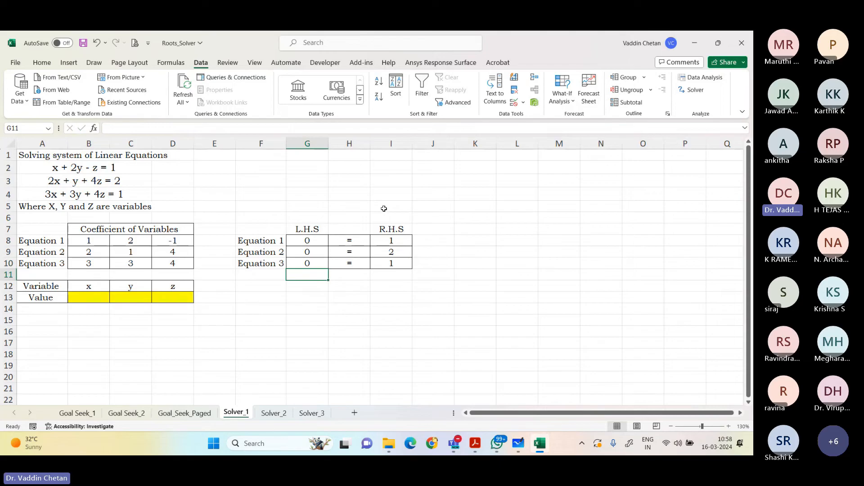
Step: Open Solver with G8 as the objective and set the changing variable cells to B13:D13
{"action": "left_click", "coordinate": [309, 241]}
{"action": "left_click", "coordinate": [694, 90]}
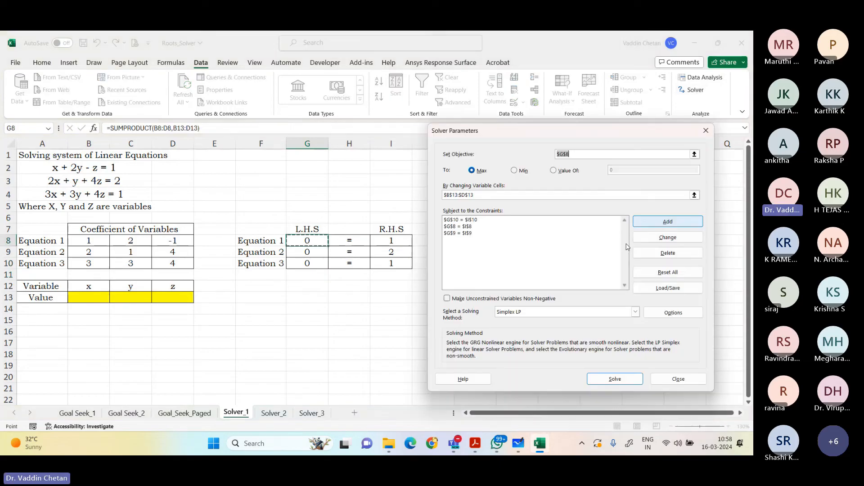
{"action": "left_click", "coordinate": [695, 154]}
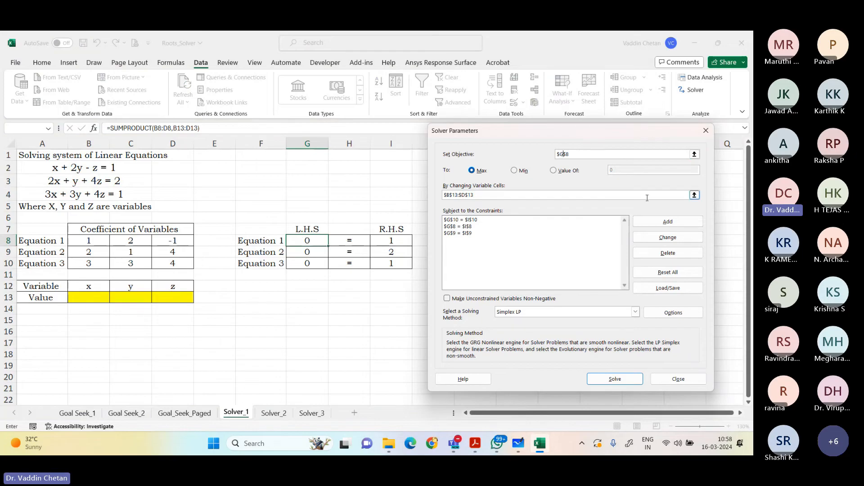
{"action": "left_click", "coordinate": [695, 195]}
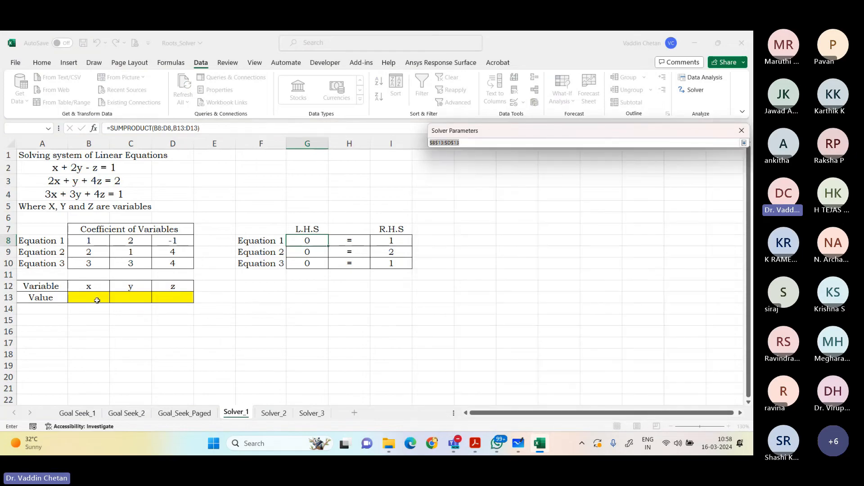
{"action": "left_click_drag", "start_coordinate": [97, 300], "coordinate": [162, 297]}
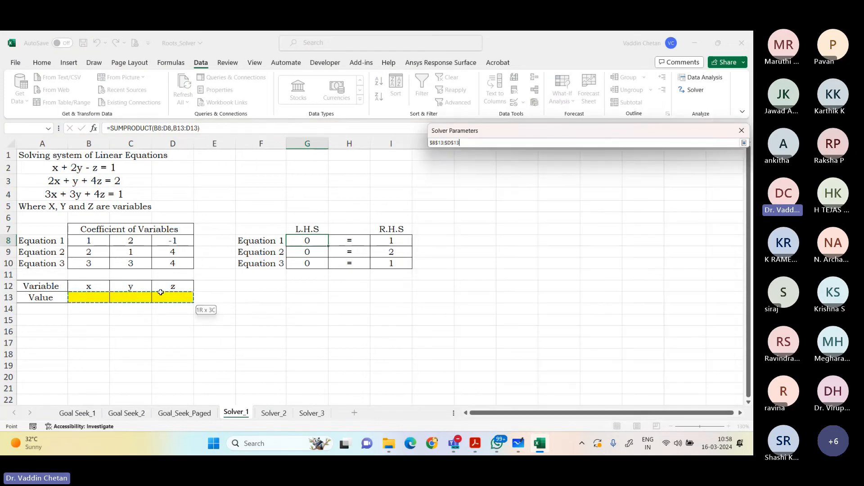
{"action": "left_click", "coordinate": [744, 143]}
Step: Check the three L.H.S = R.H.S constraints, solve with Simplex LP and keep the Solver solution
{"action": "left_click", "coordinate": [470, 220]}
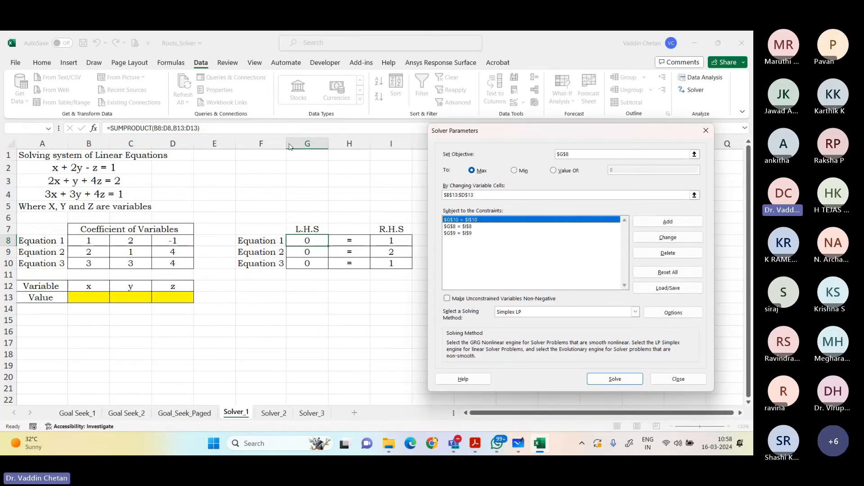
{"action": "left_click", "coordinate": [474, 226]}
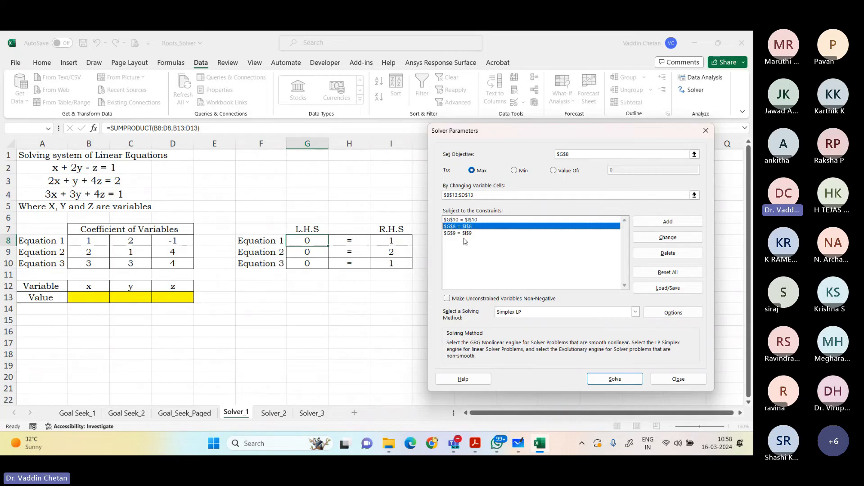
{"action": "left_click", "coordinate": [468, 234]}
{"action": "left_click", "coordinate": [482, 220]}
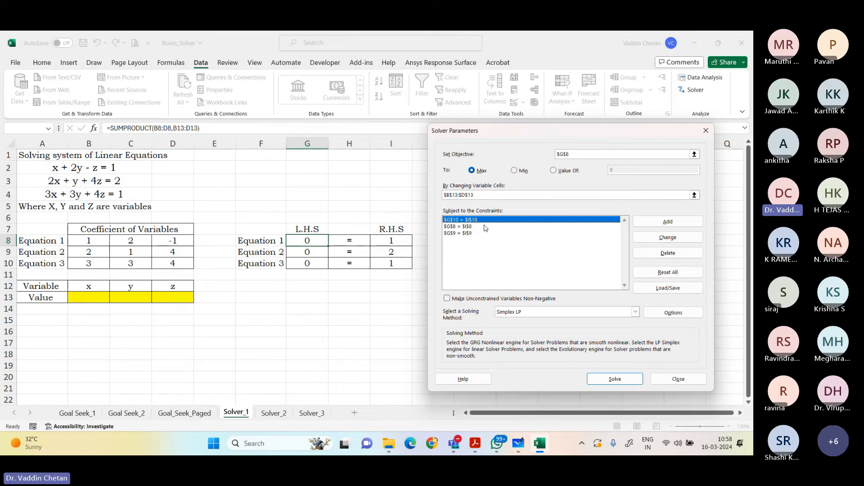
{"action": "left_click", "coordinate": [608, 378]}
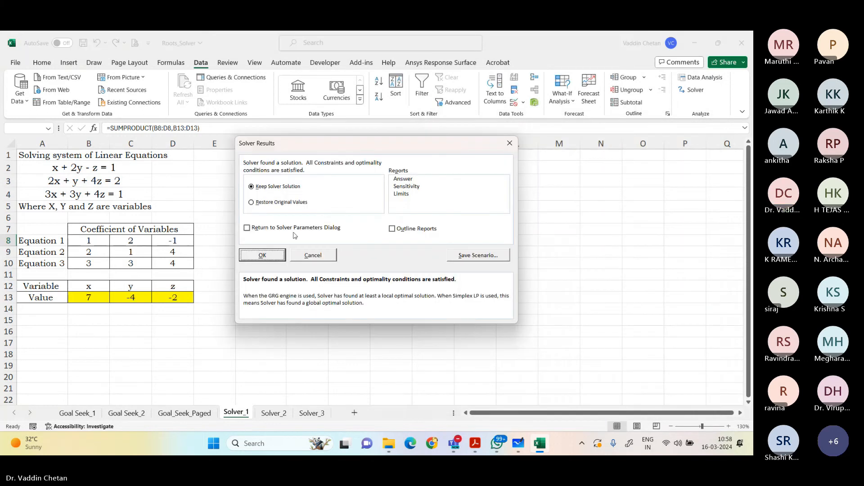
{"action": "left_click", "coordinate": [266, 256]}
{"action": "left_click_drag", "start_coordinate": [81, 300], "coordinate": [178, 297]}
{"action": "left_click", "coordinate": [220, 330]}
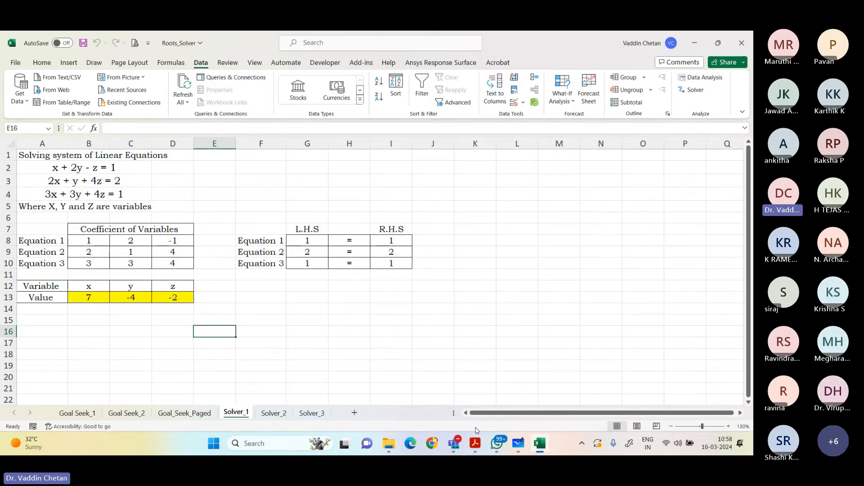
Step: Switch to the question PDF in Adobe Acrobat and read question 13, then the question 14 and 15 L.P.P. problems using the Simplex method
{"action": "left_click", "coordinate": [475, 443]}
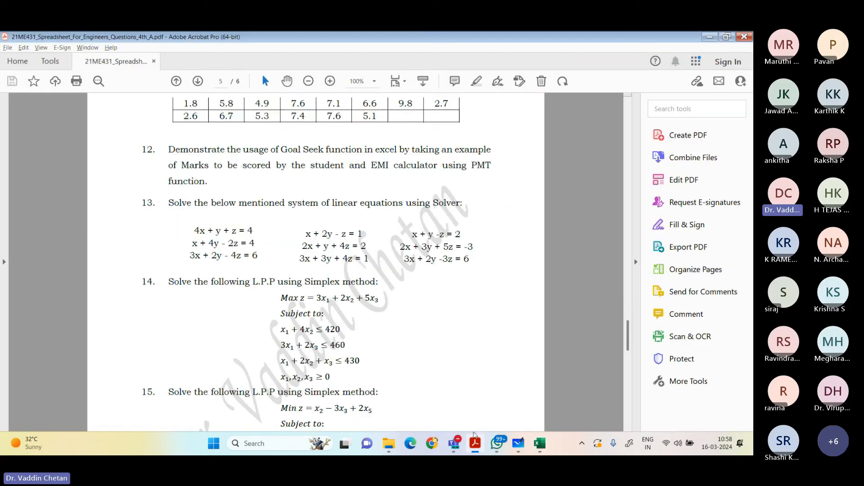
{"action": "left_click_drag", "start_coordinate": [159, 204], "coordinate": [440, 211]}
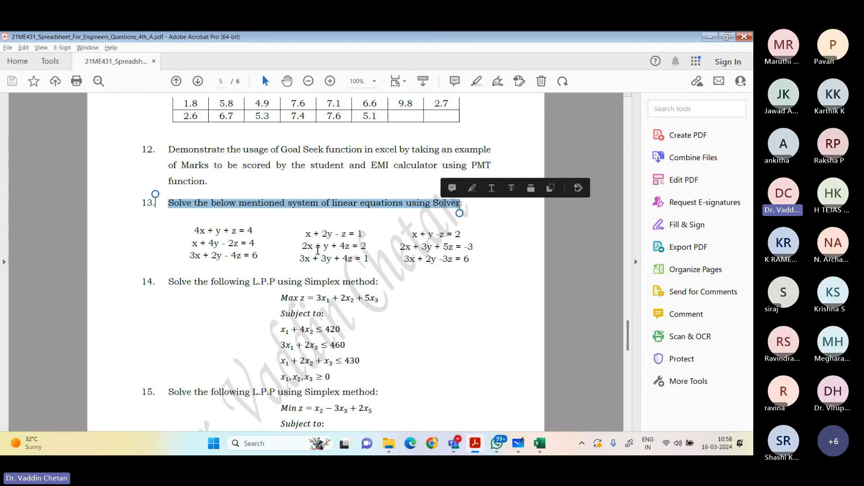
{"action": "scroll", "coordinate": [253, 248], "scroll_direction": "down", "scroll_amount": 1}
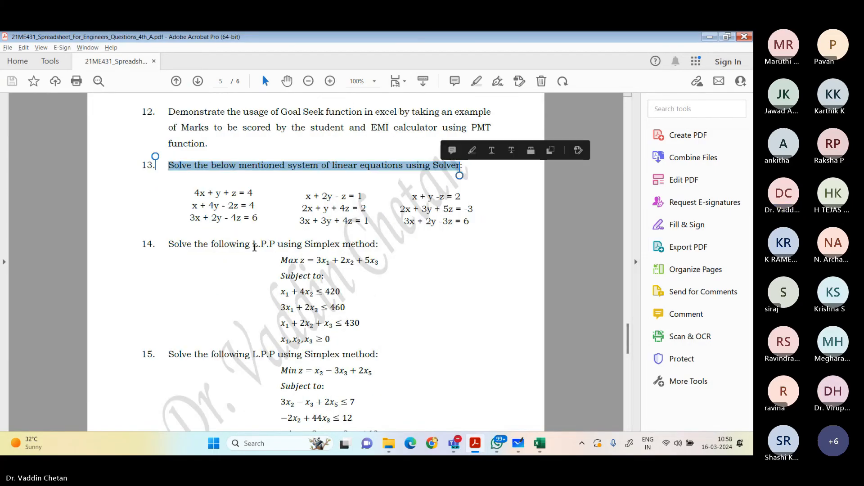
{"action": "scroll", "coordinate": [253, 250], "scroll_direction": "down", "scroll_amount": 2}
{"action": "scroll", "coordinate": [253, 251], "scroll_direction": "up", "scroll_amount": 1}
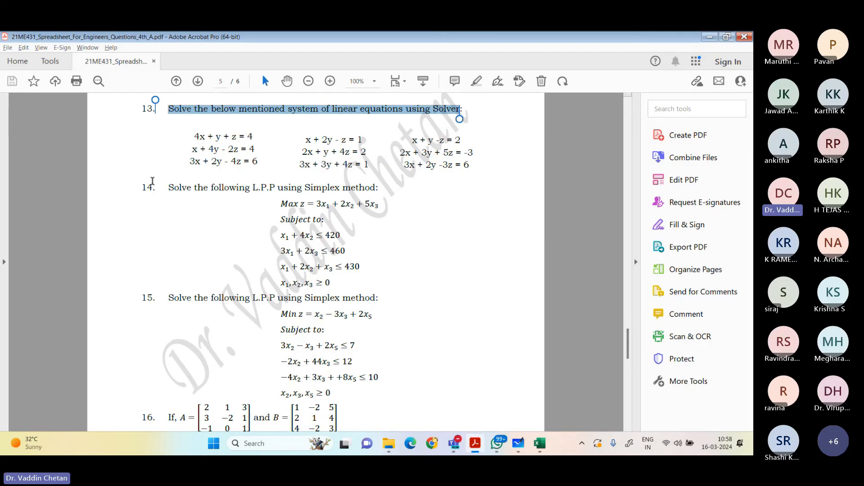
{"action": "left_click_drag", "start_coordinate": [141, 187], "coordinate": [411, 381]}
{"action": "left_click", "coordinate": [411, 381]}
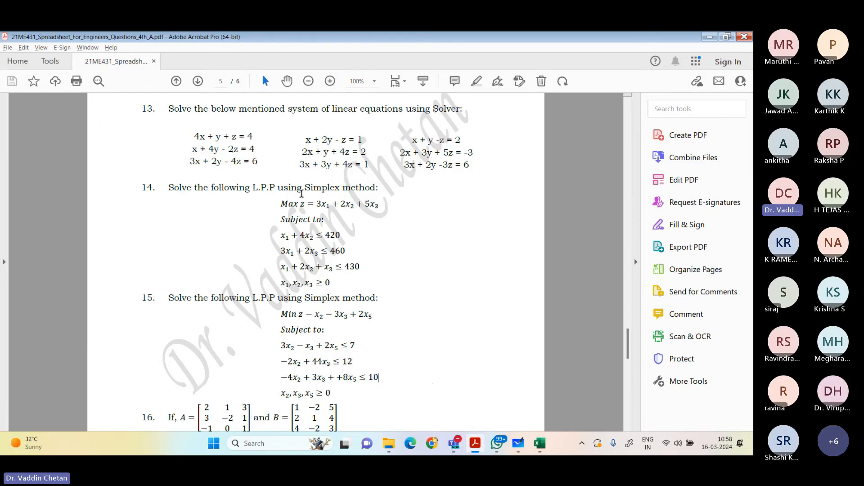
{"action": "left_click_drag", "start_coordinate": [304, 187], "coordinate": [380, 197]}
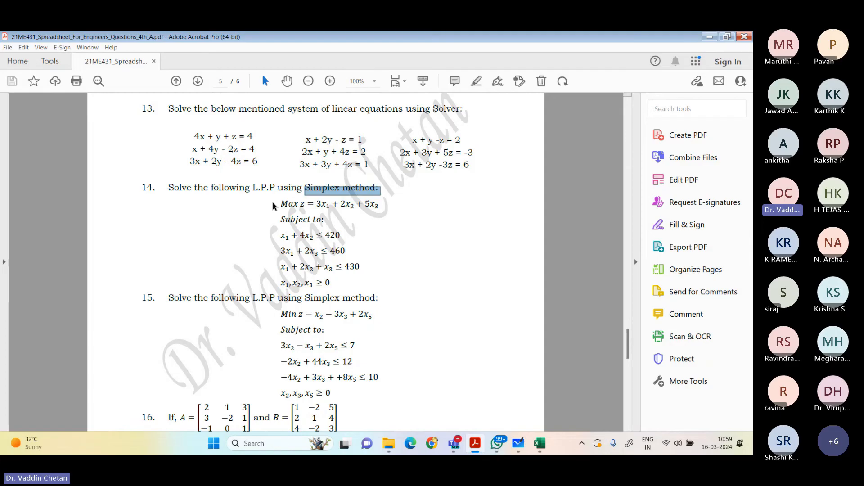
{"action": "left_click_drag", "start_coordinate": [253, 186], "coordinate": [300, 195]}
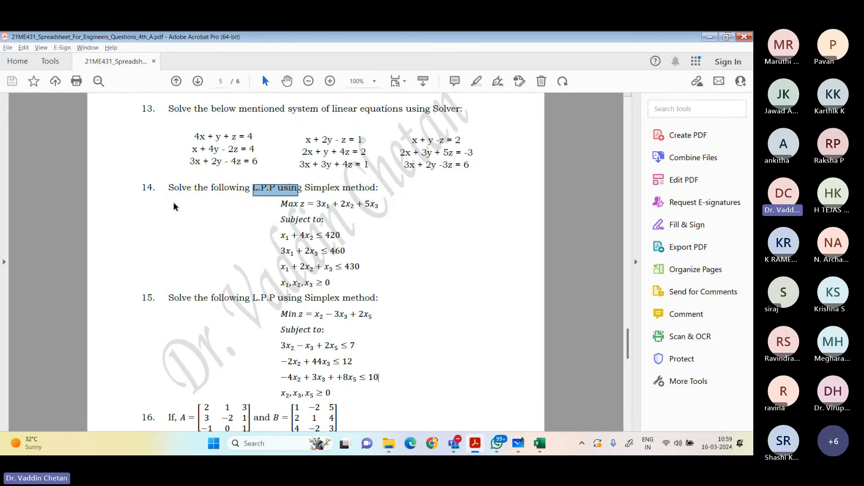
Step: Read question 16 in the PDF, covering the operations to perform on matrices A and B
{"action": "scroll", "coordinate": [228, 215], "scroll_direction": "down", "scroll_amount": 2}
{"action": "scroll", "coordinate": [229, 215], "scroll_direction": "down", "scroll_amount": 5}
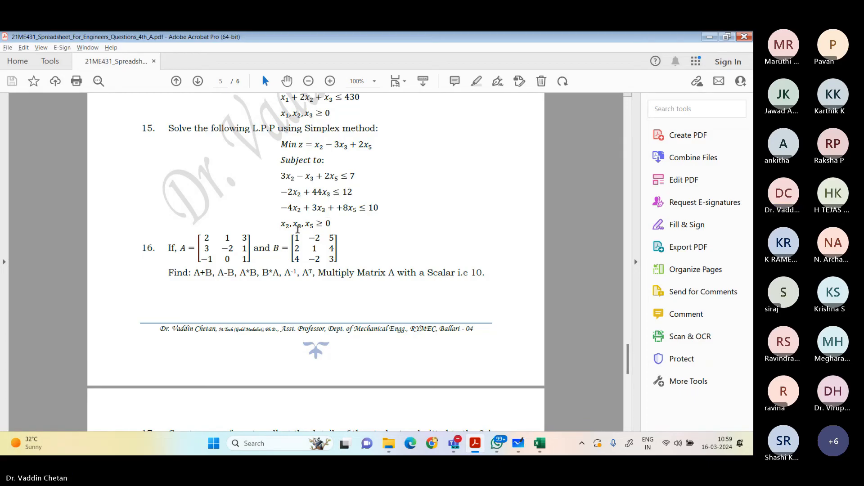
{"action": "scroll", "coordinate": [203, 223], "scroll_direction": "down", "scroll_amount": 2}
{"action": "left_click_drag", "start_coordinate": [170, 218], "coordinate": [342, 231]}
{"action": "left_click", "coordinate": [336, 256]}
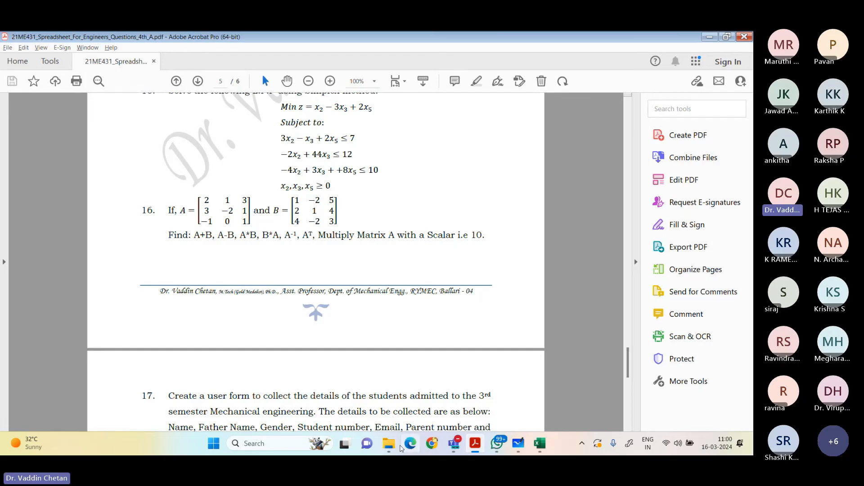
Step: Save and close the Roots_Solver workbook, open the Optimization workbook from the Expt 5 folder and dismiss the account notice
{"action": "left_click", "coordinate": [390, 445]}
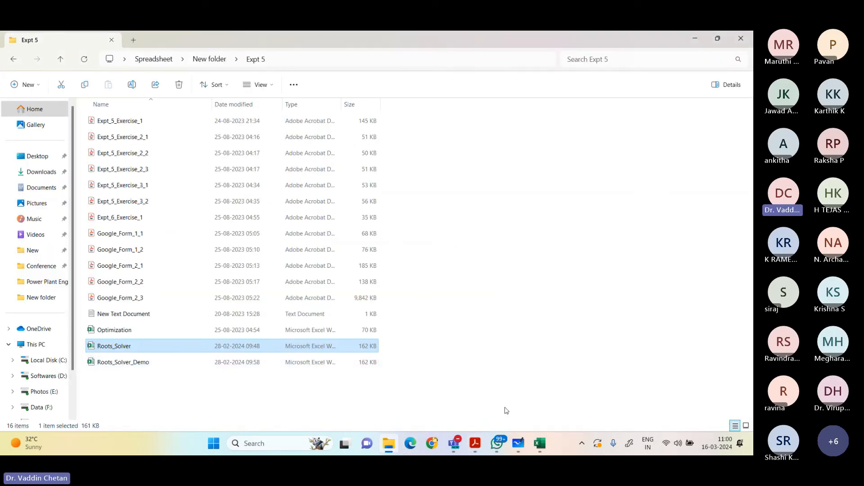
{"action": "left_click", "coordinate": [540, 444]}
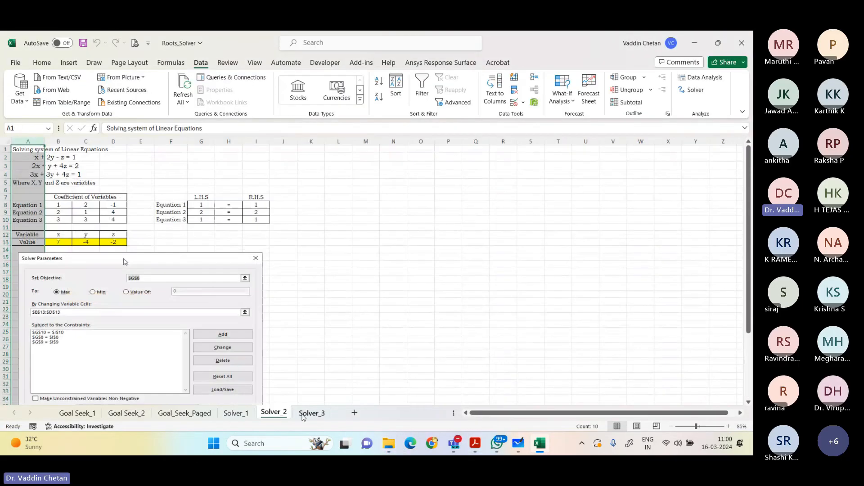
{"action": "left_click", "coordinate": [304, 414]}
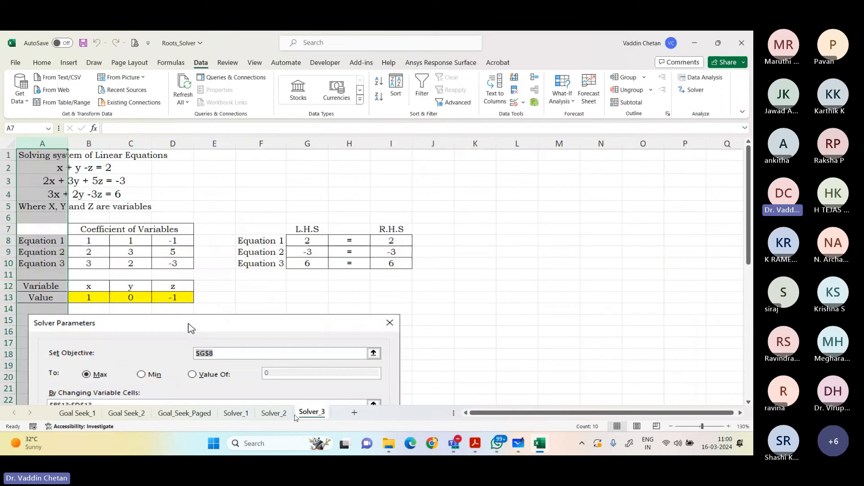
{"action": "left_click", "coordinate": [743, 41]}
{"action": "left_click", "coordinate": [389, 252]}
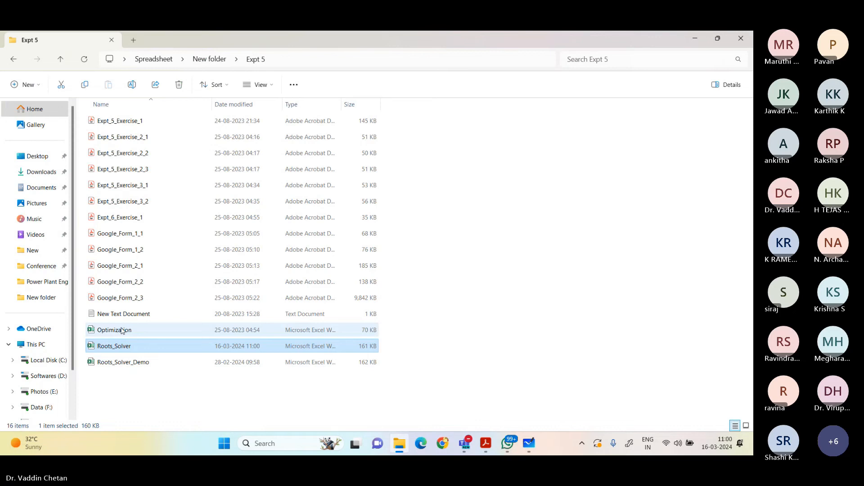
{"action": "double_click", "coordinate": [118, 331]}
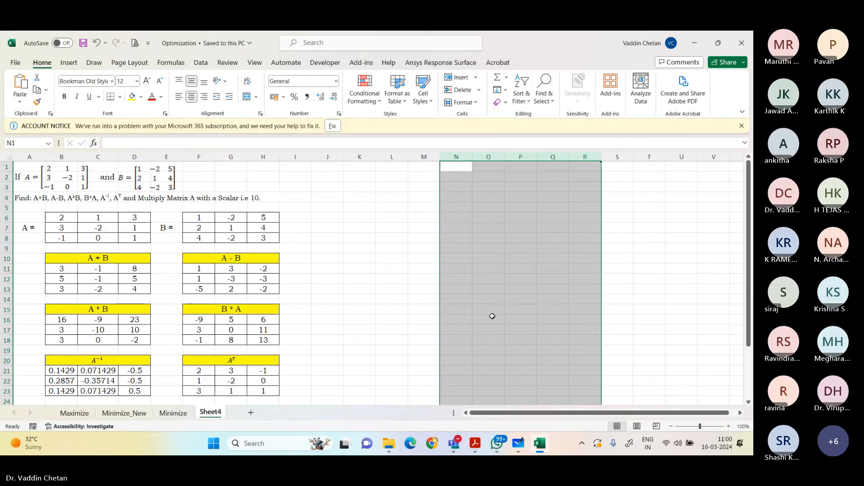
{"action": "left_click", "coordinate": [741, 126]}
Step: Clear the existing results from the A + B, A - B, B * A and A * B blocks on Sheet4
{"action": "scroll", "coordinate": [476, 241], "scroll_direction": "down", "scroll_amount": 3}
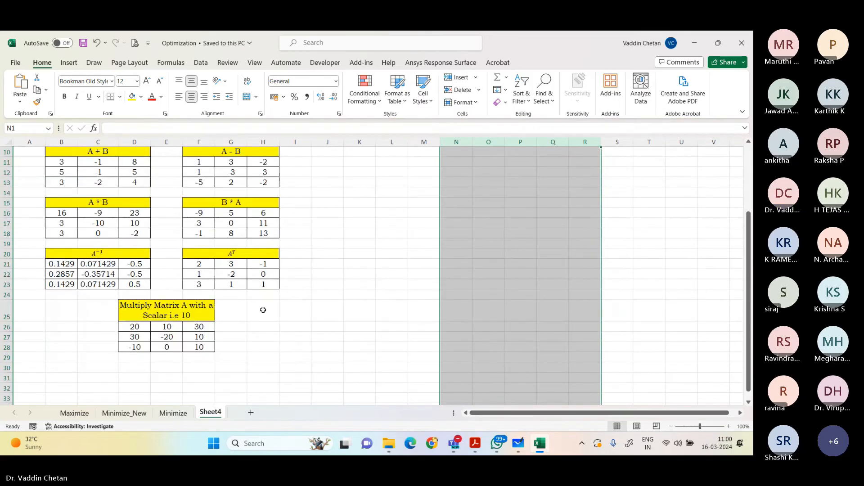
{"action": "scroll", "coordinate": [263, 309], "scroll_direction": "up", "scroll_amount": 3}
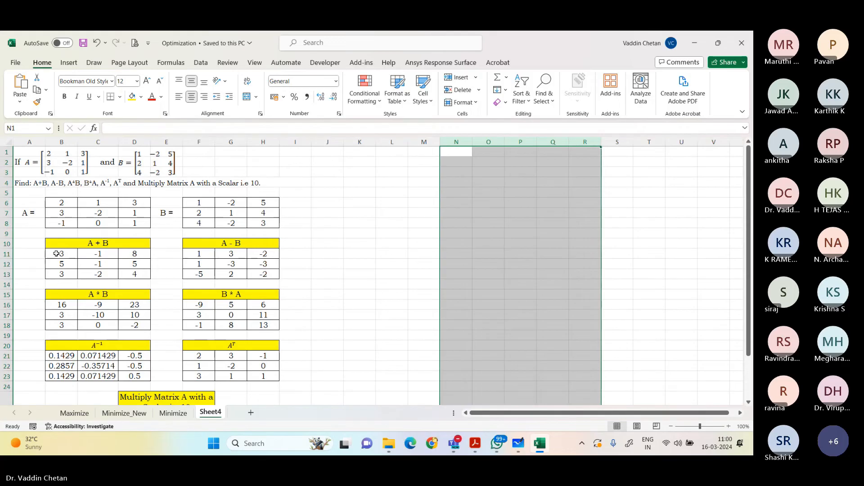
{"action": "left_click_drag", "start_coordinate": [57, 253], "coordinate": [122, 276]}
{"action": "key", "text": "Delete"}
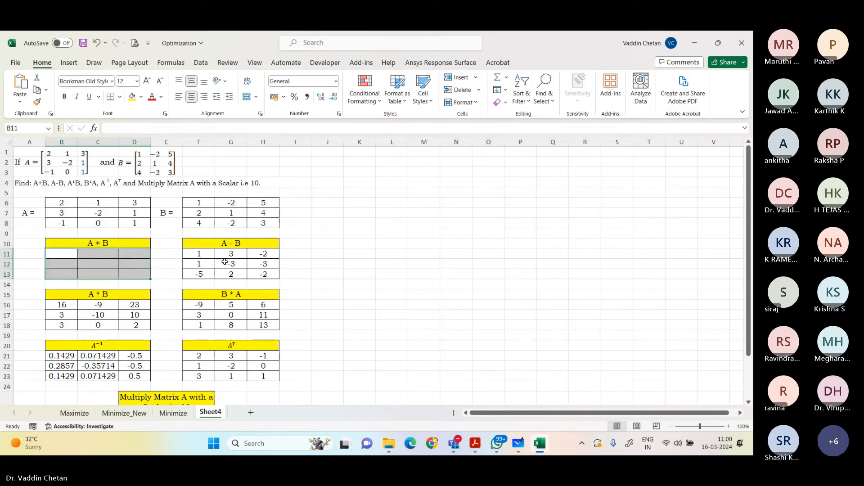
{"action": "left_click_drag", "start_coordinate": [201, 255], "coordinate": [266, 275]}
{"action": "key", "text": "Delete"}
{"action": "left_click_drag", "start_coordinate": [203, 307], "coordinate": [270, 325]}
{"action": "key", "text": "Delete"}
{"action": "left_click_drag", "start_coordinate": [66, 305], "coordinate": [135, 325]}
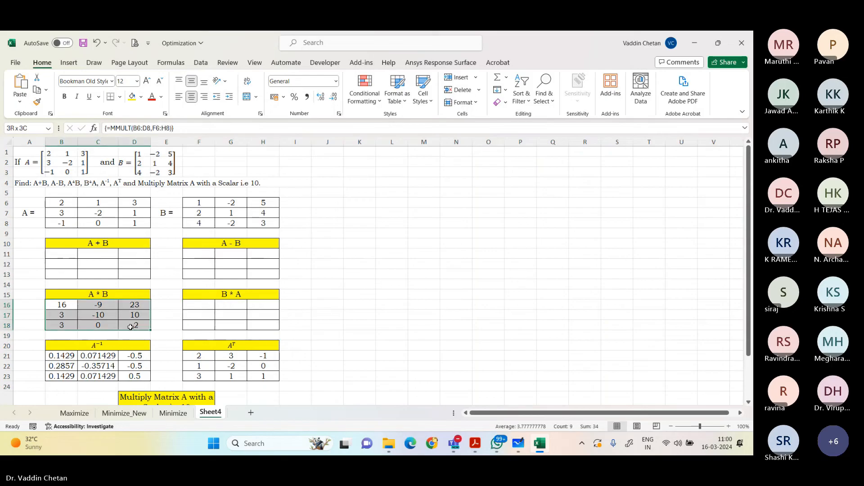
{"action": "key", "text": "Delete"}
Step: Clear the results under the inverse of A, the transpose of A and the scalar multiplication by 10
{"action": "left_click_drag", "start_coordinate": [66, 356], "coordinate": [130, 376]}
{"action": "key", "text": "Delete"}
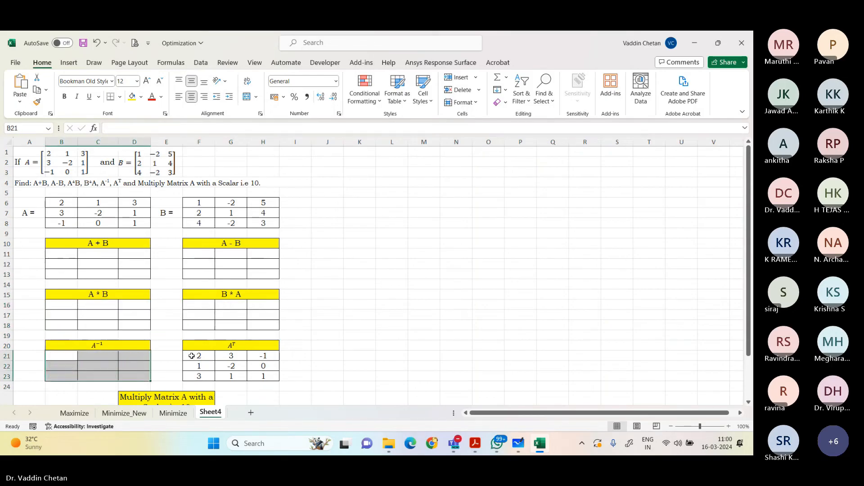
{"action": "left_click_drag", "start_coordinate": [193, 355], "coordinate": [255, 378]}
{"action": "key", "text": "Delete"}
{"action": "scroll", "coordinate": [254, 378], "scroll_direction": "down", "scroll_amount": 3}
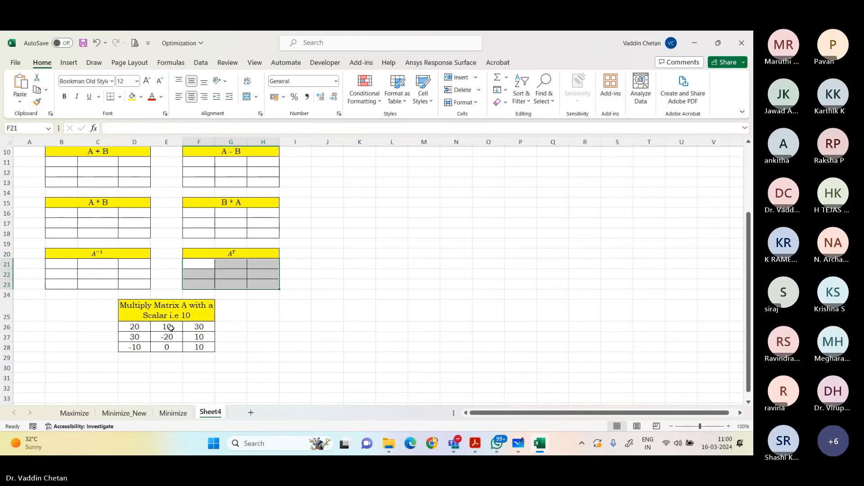
{"action": "left_click_drag", "start_coordinate": [143, 327], "coordinate": [188, 346]}
{"action": "key", "text": "Delete"}
{"action": "scroll", "coordinate": [188, 346], "scroll_direction": "up", "scroll_amount": 3}
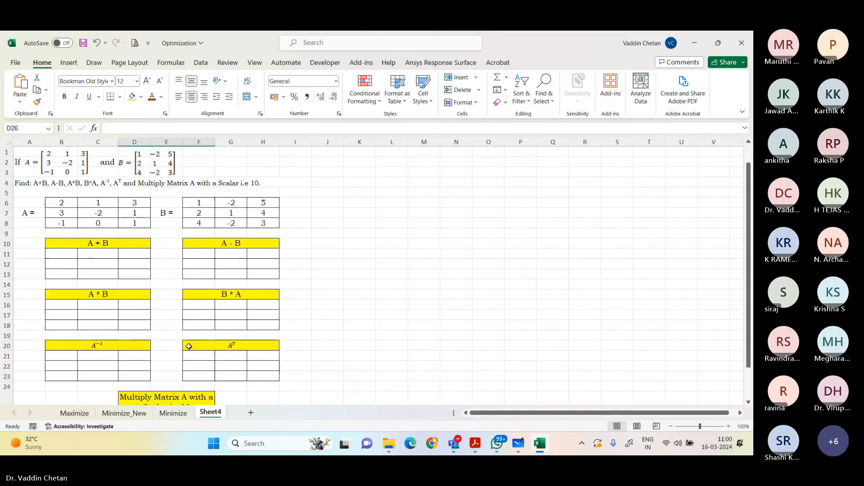
{"action": "left_click", "coordinate": [357, 252]}
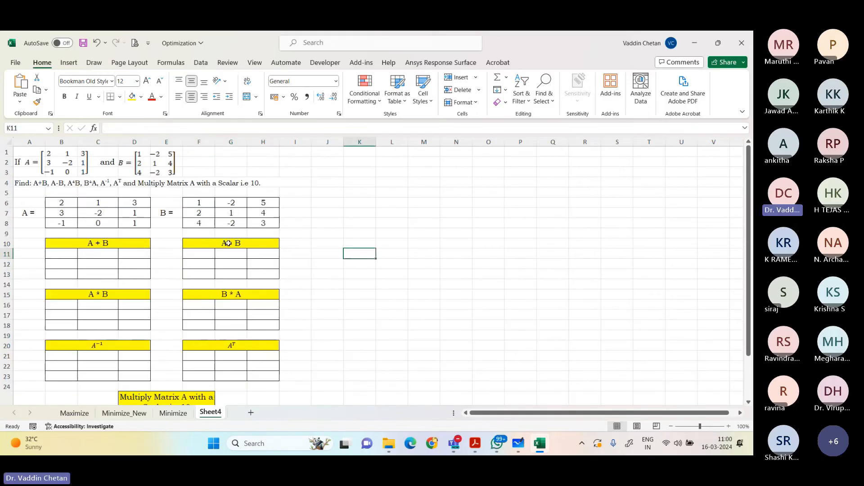
Step: Compare the pictured matrices A and B with their cell ranges B6:D8 and F6:H8
{"action": "left_click", "coordinate": [95, 169]}
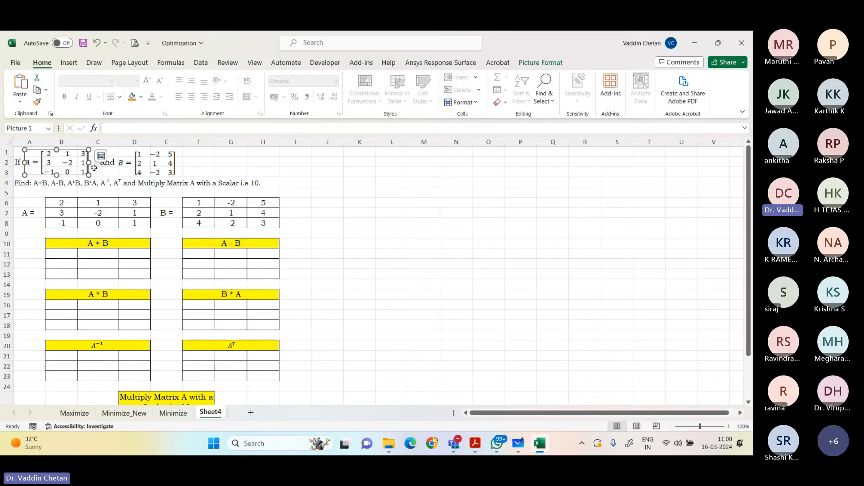
{"action": "left_click", "coordinate": [120, 168]}
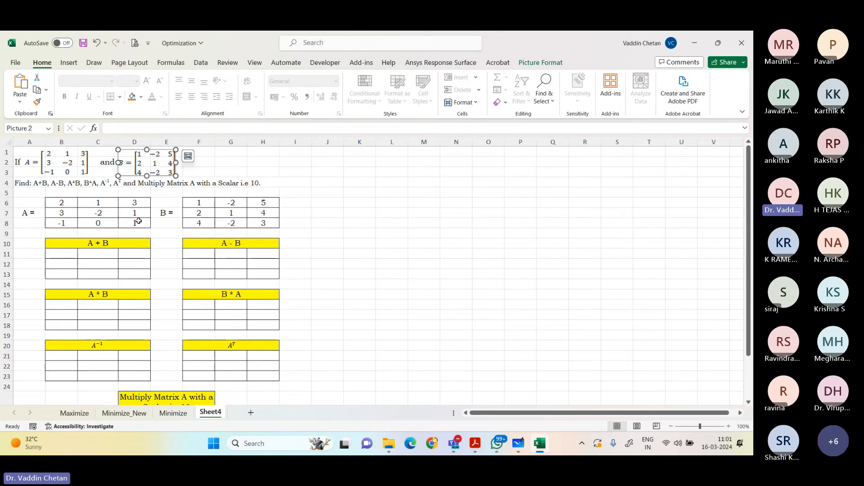
{"action": "scroll", "coordinate": [139, 221], "scroll_direction": "up", "scroll_amount": 1}
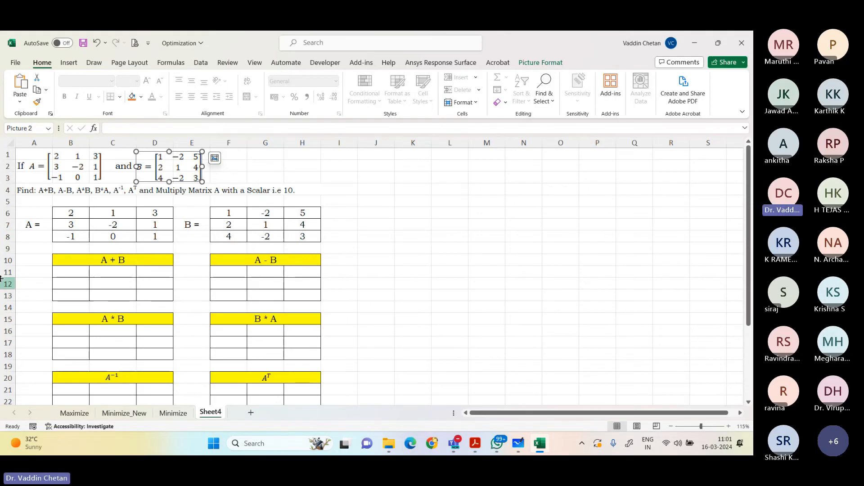
{"action": "left_click", "coordinate": [70, 165]}
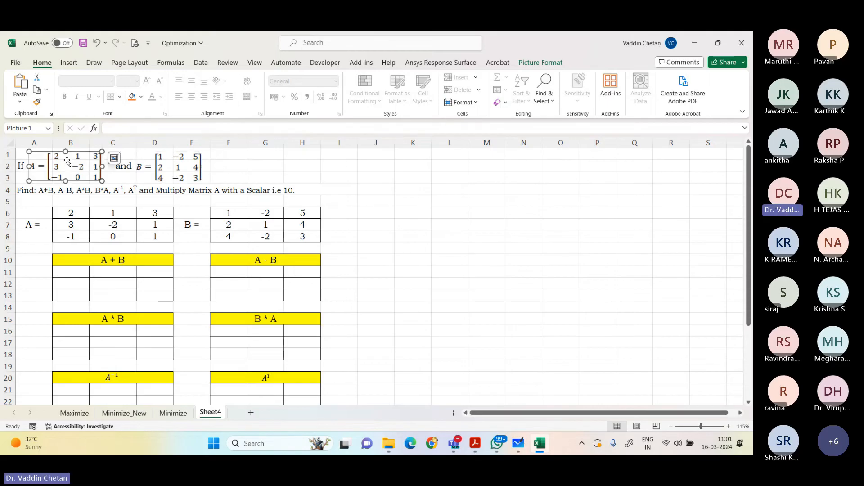
{"action": "left_click_drag", "start_coordinate": [71, 211], "coordinate": [152, 239]}
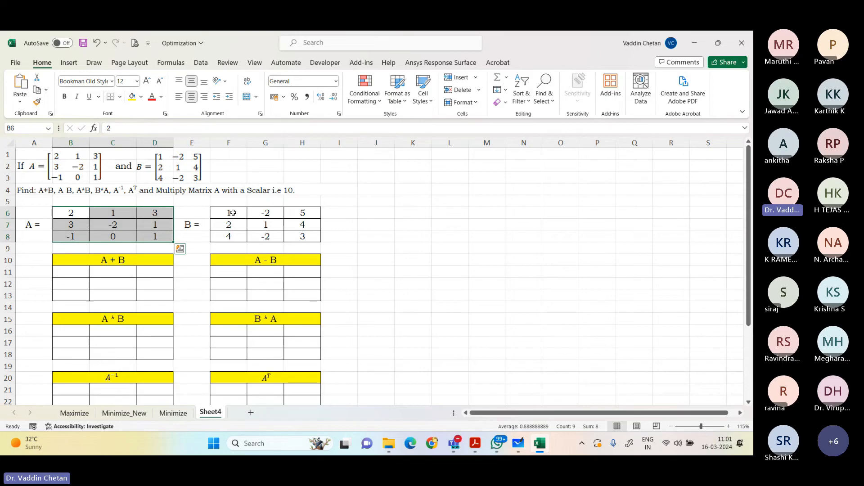
{"action": "left_click_drag", "start_coordinate": [232, 212], "coordinate": [306, 237]}
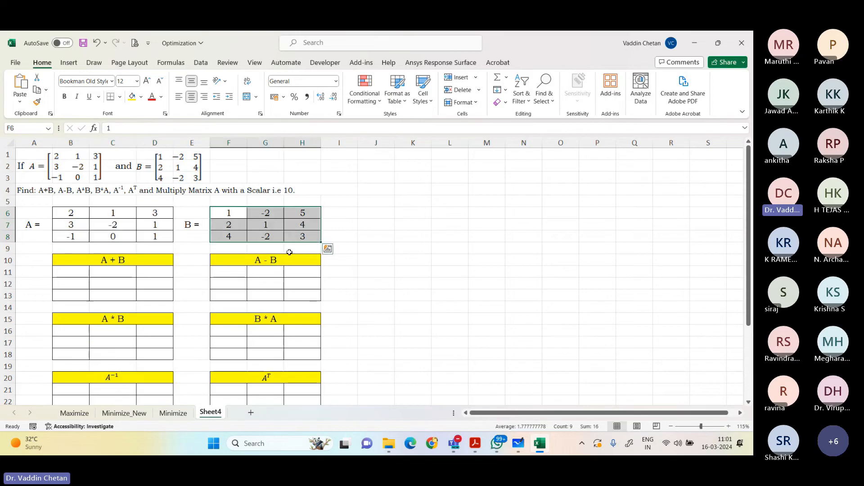
Step: Try entering =B6:D8+F6:H8 as an ordinary formula for A + B in B11:D13, and undo it
{"action": "left_click", "coordinate": [73, 274]}
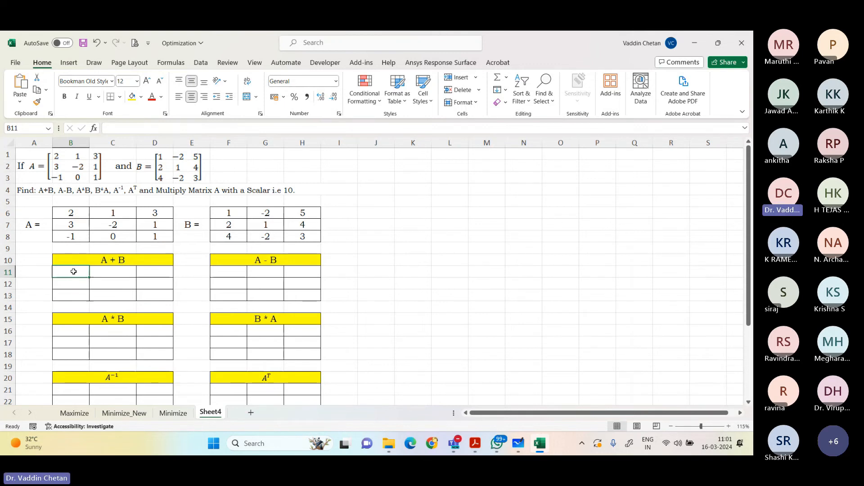
{"action": "left_click_drag", "start_coordinate": [69, 272], "coordinate": [148, 292]}
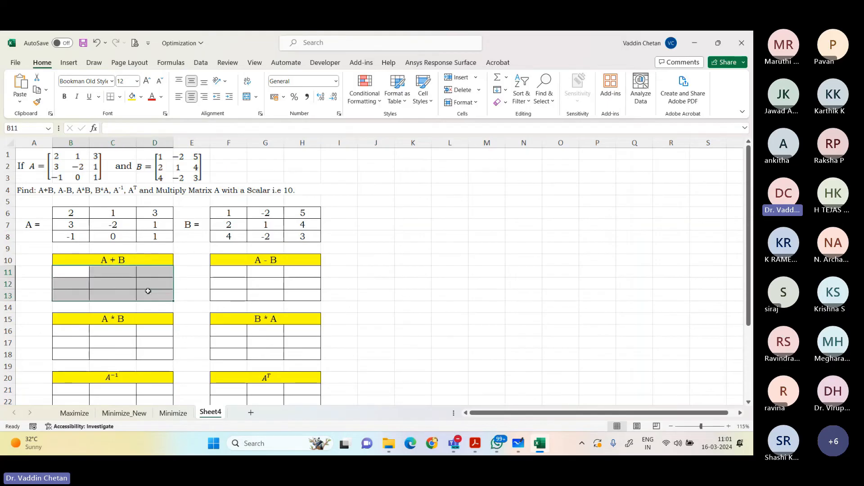
{"action": "key", "text": "F2"}
{"action": "type", "text": "="}
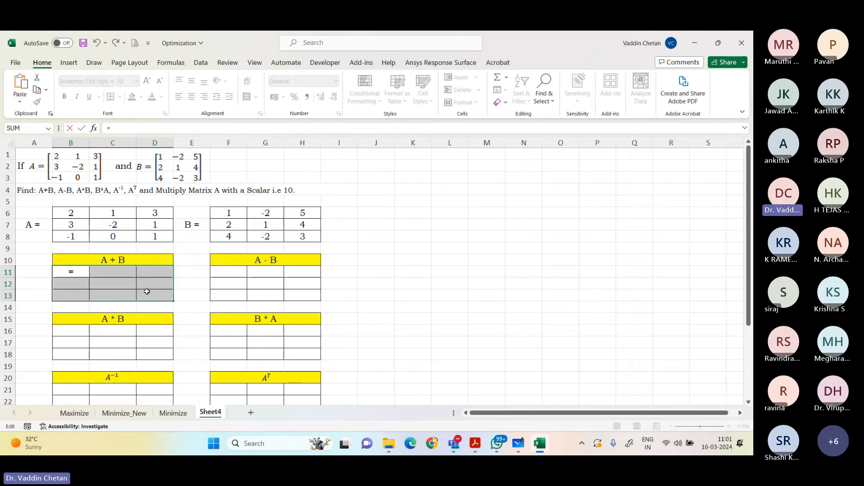
{"action": "left_click_drag", "start_coordinate": [72, 212], "coordinate": [174, 234]}
{"action": "type", "text": "+"}
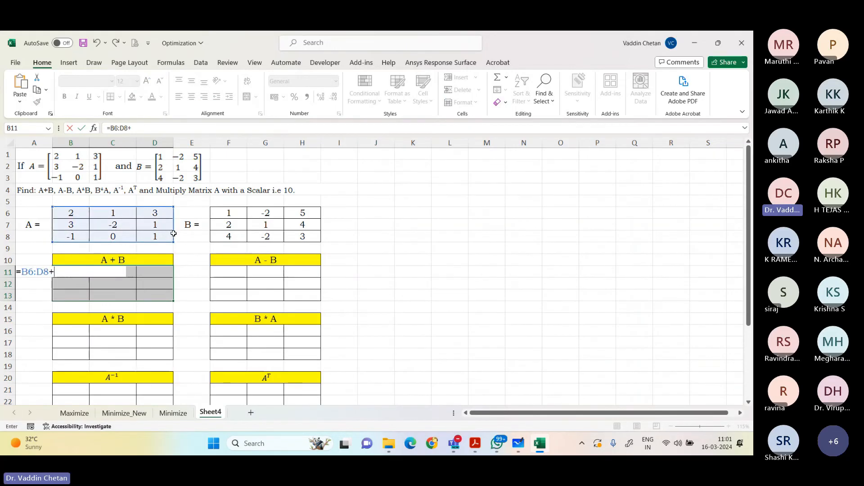
{"action": "left_click_drag", "start_coordinate": [225, 212], "coordinate": [289, 236]}
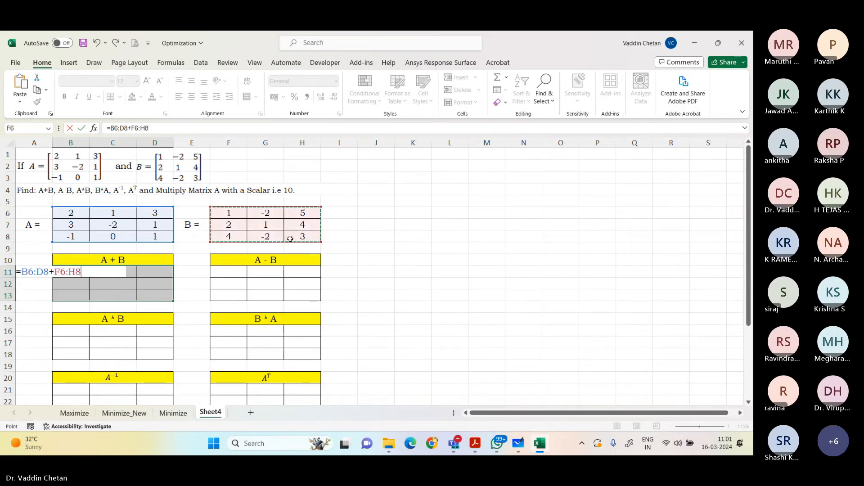
{"action": "key", "text": "Return"}
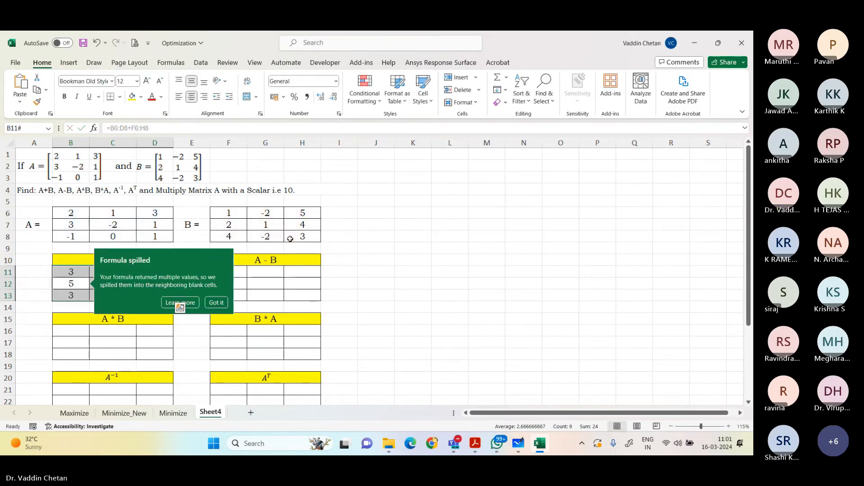
{"action": "key", "text": "Return"}
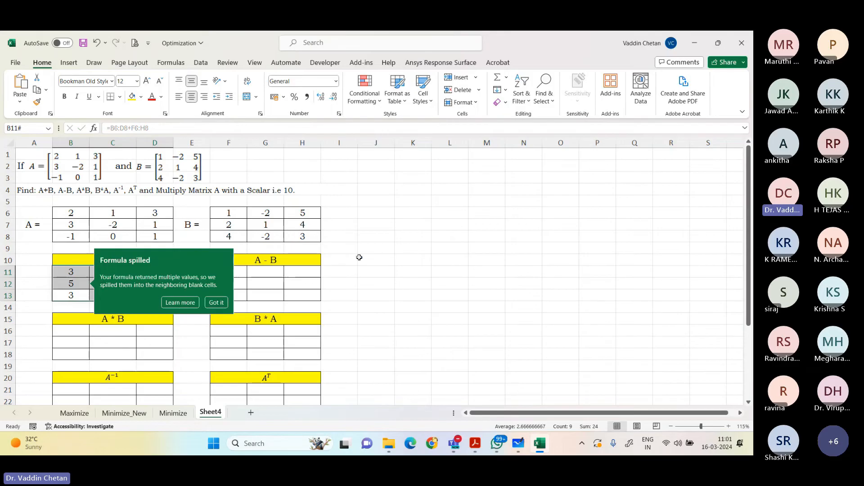
{"action": "key", "text": "ctrl+z"}
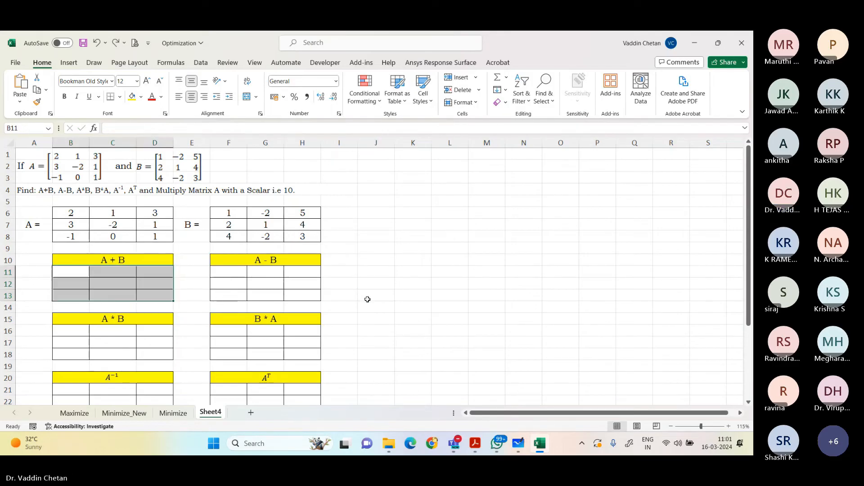
Step: Compute A + B by entering =B6:D8+F6:H8 as an array formula across B11:D13
{"action": "left_click_drag", "start_coordinate": [69, 270], "coordinate": [149, 292]}
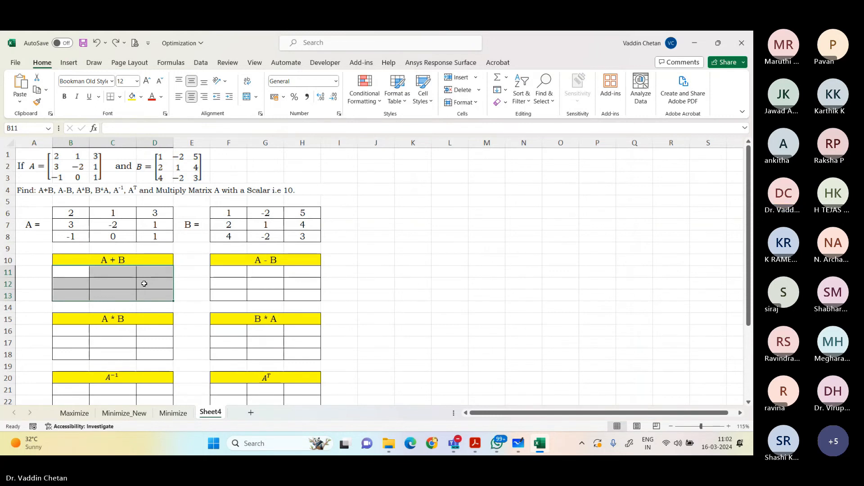
{"action": "key", "text": "F2"}
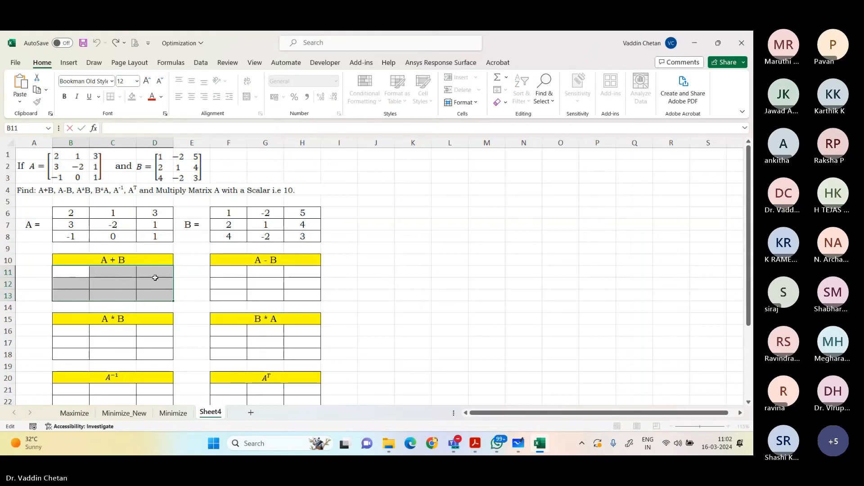
{"action": "type", "text": "="}
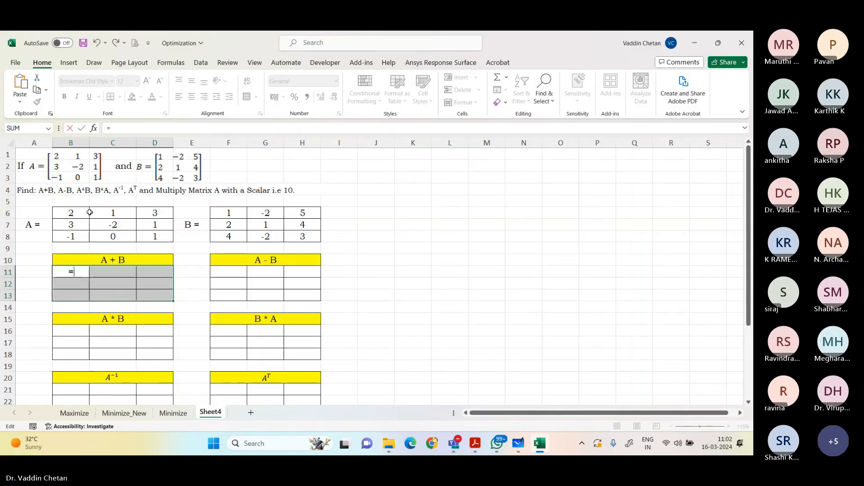
{"action": "left_click_drag", "start_coordinate": [71, 213], "coordinate": [147, 234]}
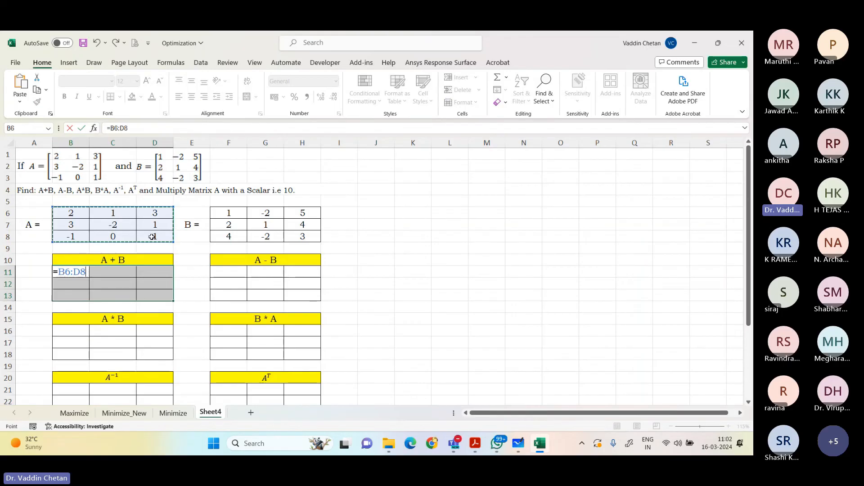
{"action": "type", "text": "+"}
{"action": "left_click_drag", "start_coordinate": [218, 211], "coordinate": [287, 251]}
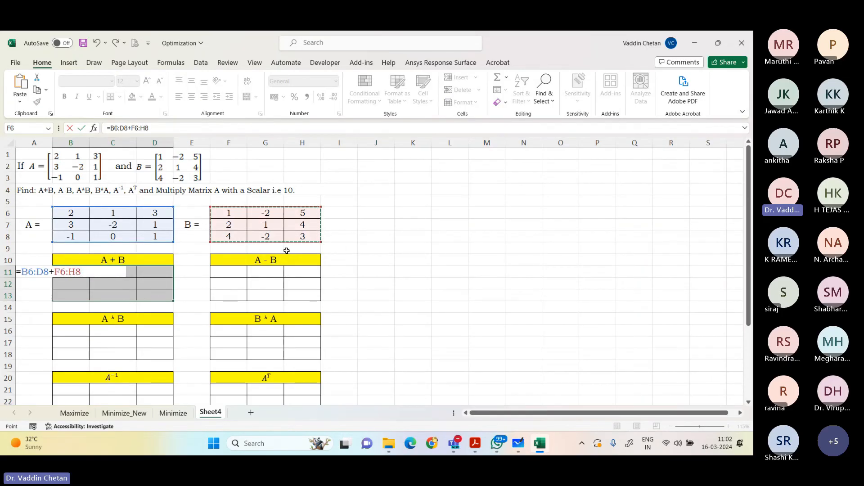
{"action": "key", "text": "ctrl+shift+Return"}
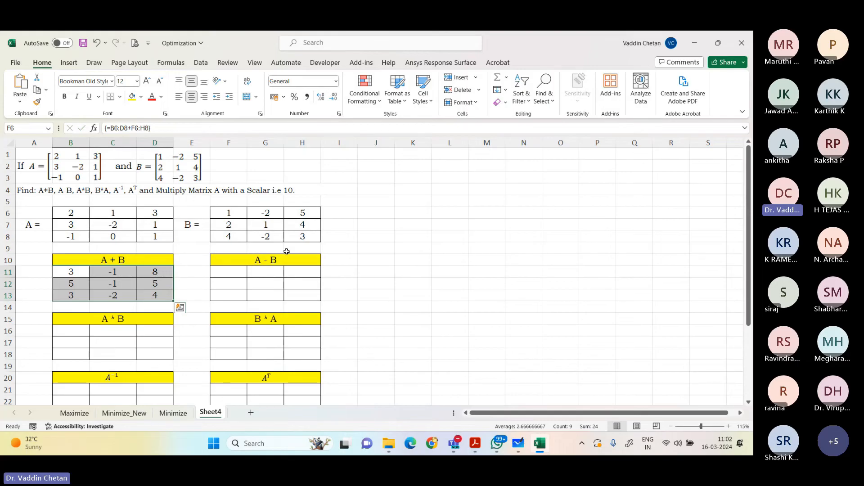
Step: Compute A - B by entering =B6:D8-F6:H8 as an array formula across F11:H13
{"action": "left_click_drag", "start_coordinate": [234, 271], "coordinate": [298, 296]}
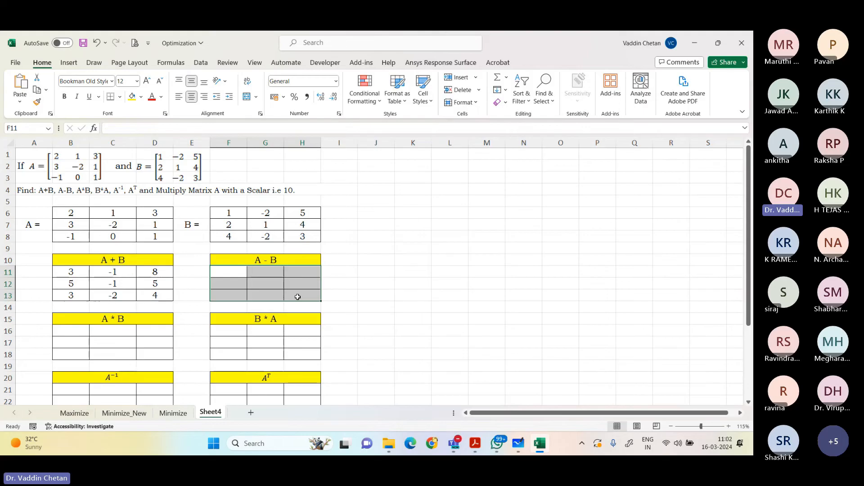
{"action": "key", "text": "F2"}
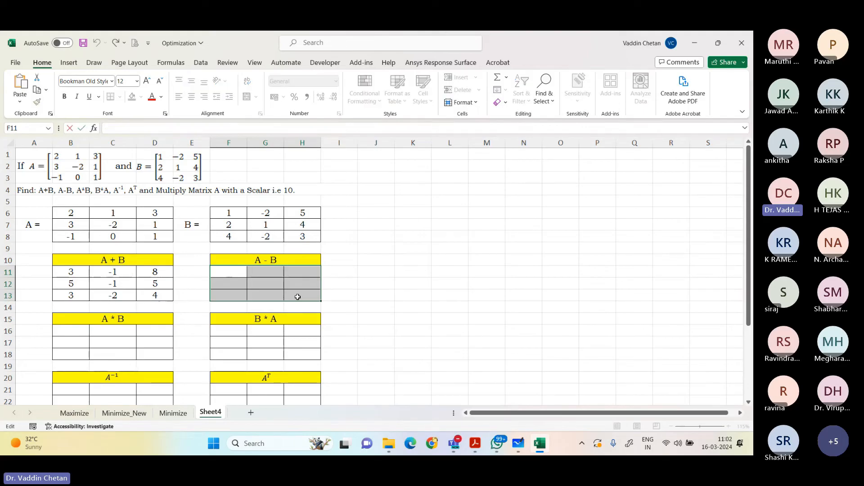
{"action": "type", "text": "="}
{"action": "left_click_drag", "start_coordinate": [74, 213], "coordinate": [154, 236]}
{"action": "type", "text": "-"}
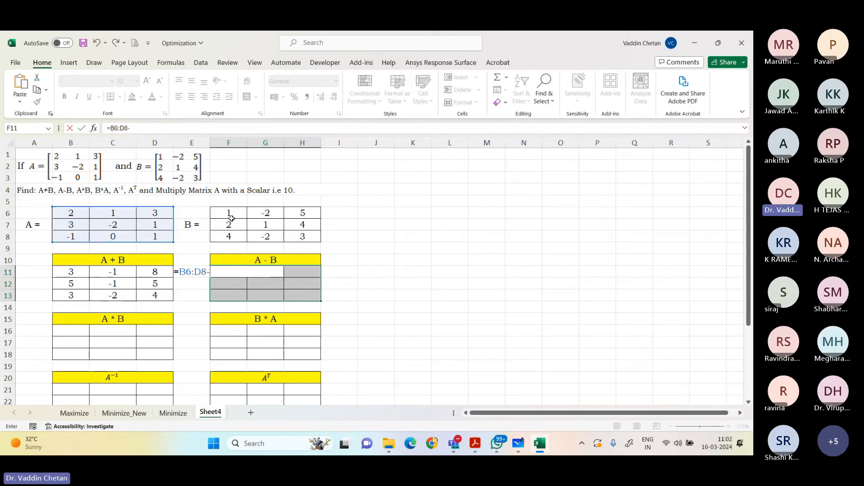
{"action": "left_click_drag", "start_coordinate": [227, 212], "coordinate": [297, 239]}
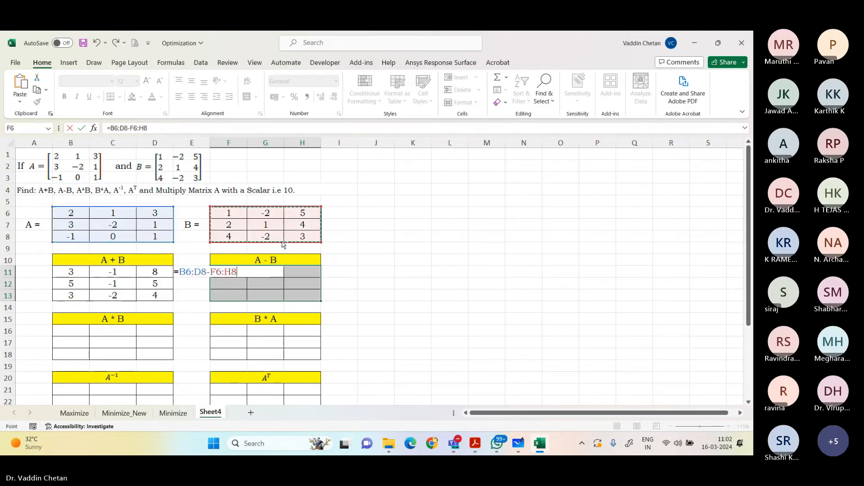
{"action": "key", "text": "ctrl+shift+Return"}
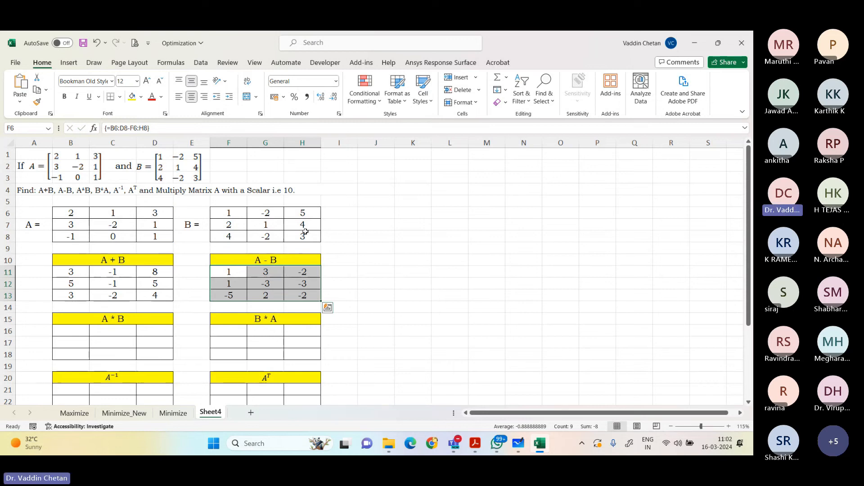
Step: Compute A * B by entering =MMULT(B6:D8,F6:H8) as an array formula across B16:D18
{"action": "scroll", "coordinate": [244, 277], "scroll_direction": "down", "scroll_amount": 1}
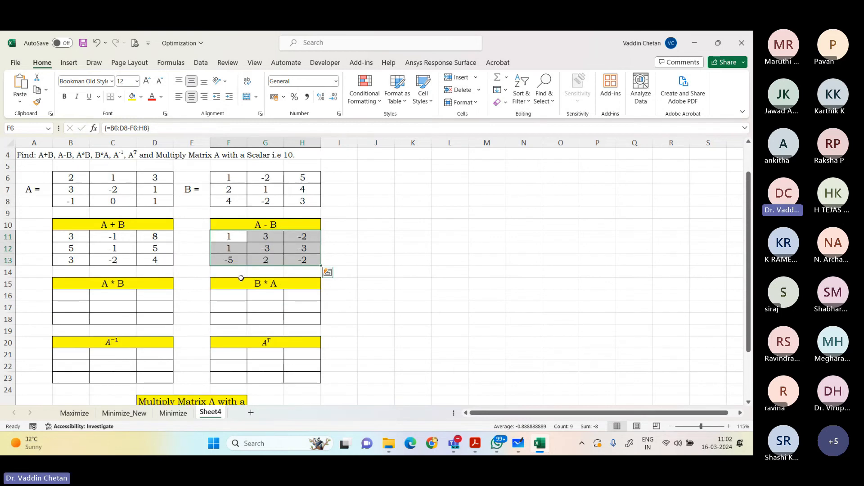
{"action": "left_click", "coordinate": [83, 300]}
{"action": "left_click_drag", "start_coordinate": [84, 299], "coordinate": [143, 320]}
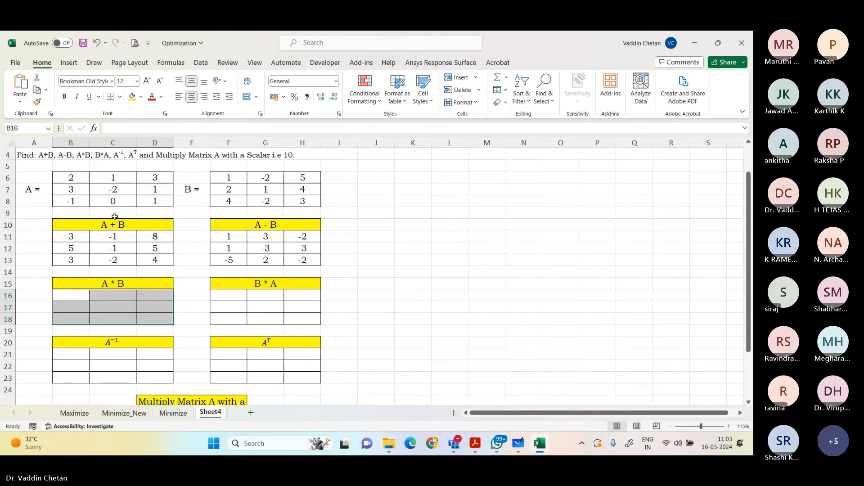
{"action": "left_click_drag", "start_coordinate": [72, 295], "coordinate": [155, 323]}
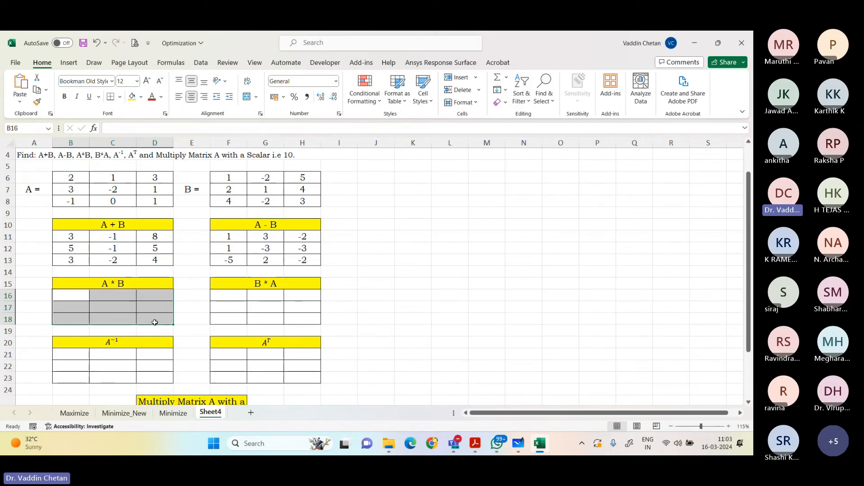
{"action": "key", "text": "F2"}
{"action": "type", "text": "=mmult"}
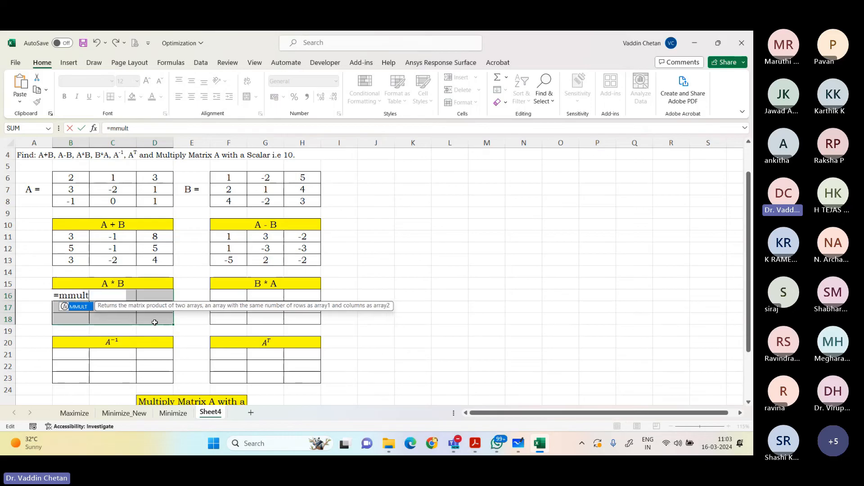
{"action": "key", "text": "Tab"}
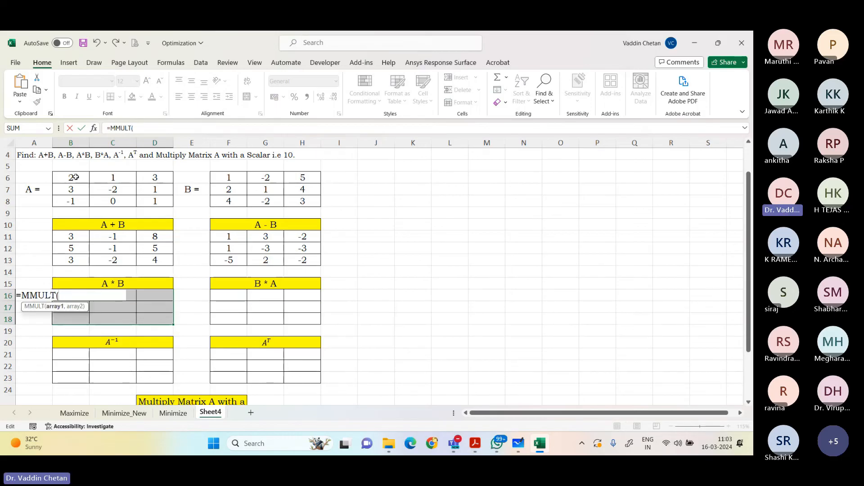
{"action": "left_click_drag", "start_coordinate": [71, 181], "coordinate": [145, 200]}
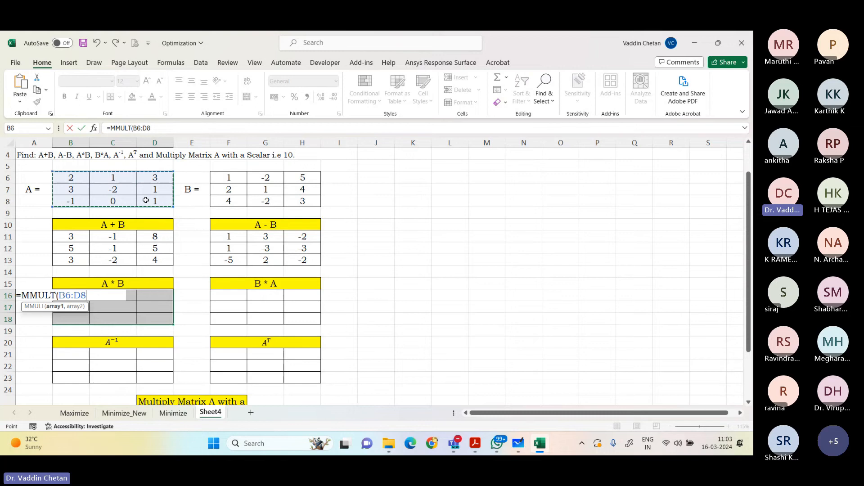
{"action": "type", "text": ","}
{"action": "left_click", "coordinate": [229, 178]}
{"action": "left_click_drag", "start_coordinate": [229, 178], "coordinate": [313, 202]}
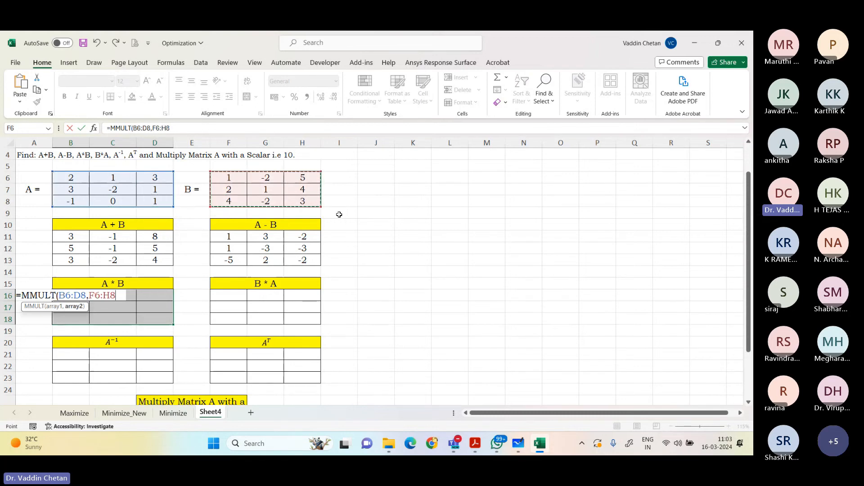
{"action": "type", "text": ")"}
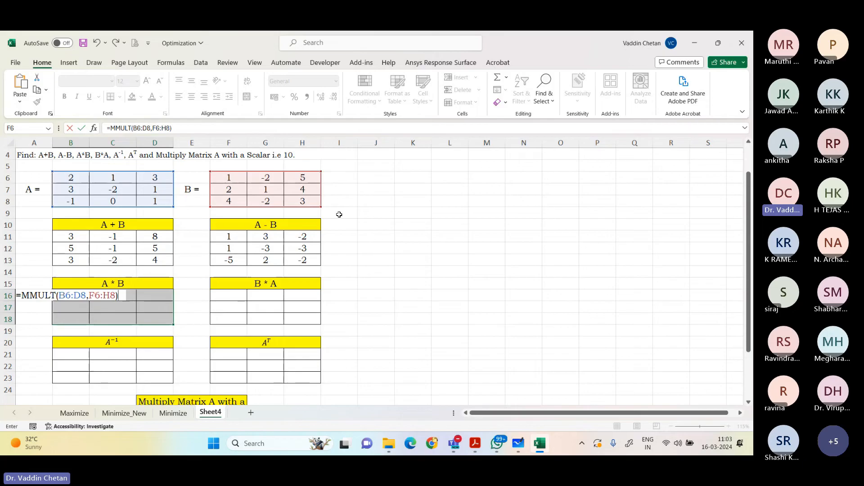
{"action": "key", "text": "ctrl+shift+Return"}
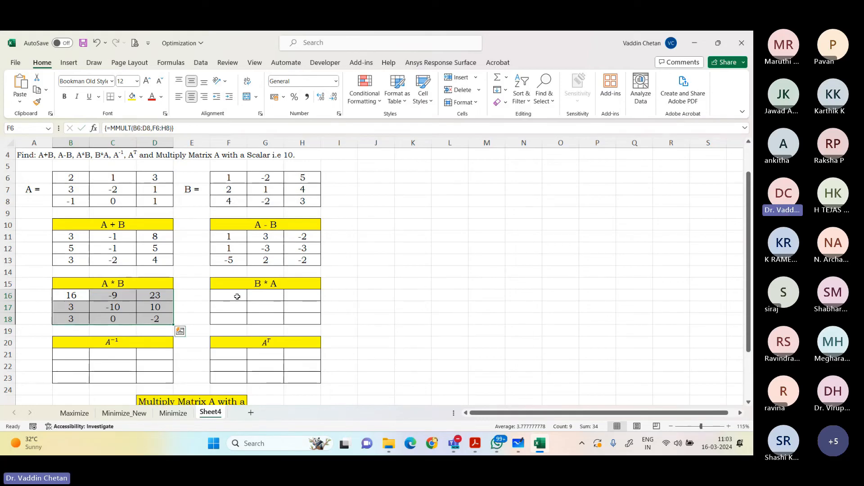
Step: Compute B * A by entering =MMULT(F6:H8,B6:D8) as an array formula across F16:H18
{"action": "left_click_drag", "start_coordinate": [235, 298], "coordinate": [302, 324]}
{"action": "key", "text": "F2"}
{"action": "type", "text": "=mmult"}
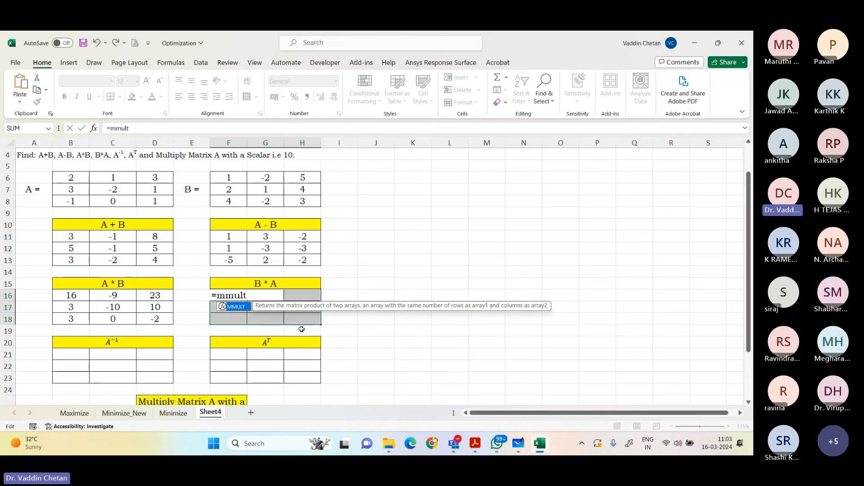
{"action": "key", "text": "Tab"}
{"action": "left_click", "coordinate": [236, 178]}
{"action": "left_click_drag", "start_coordinate": [236, 178], "coordinate": [307, 203]}
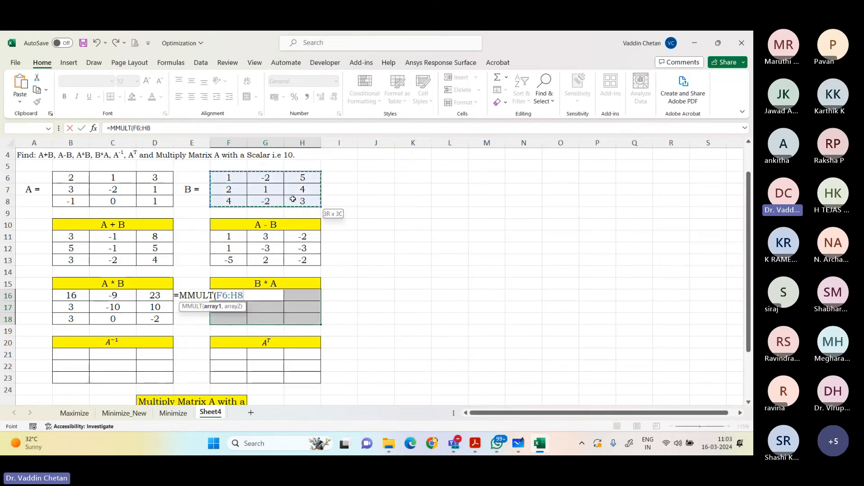
{"action": "type", "text": ","}
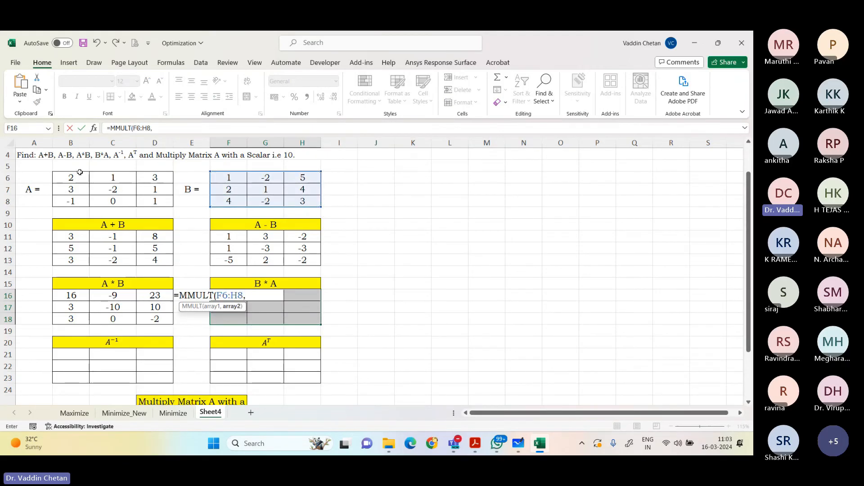
{"action": "left_click_drag", "start_coordinate": [75, 177], "coordinate": [153, 201]}
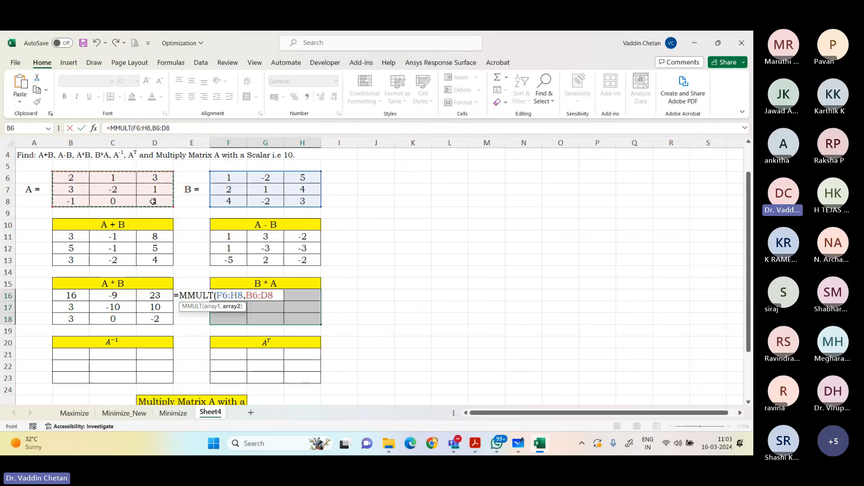
{"action": "type", "text": ")"}
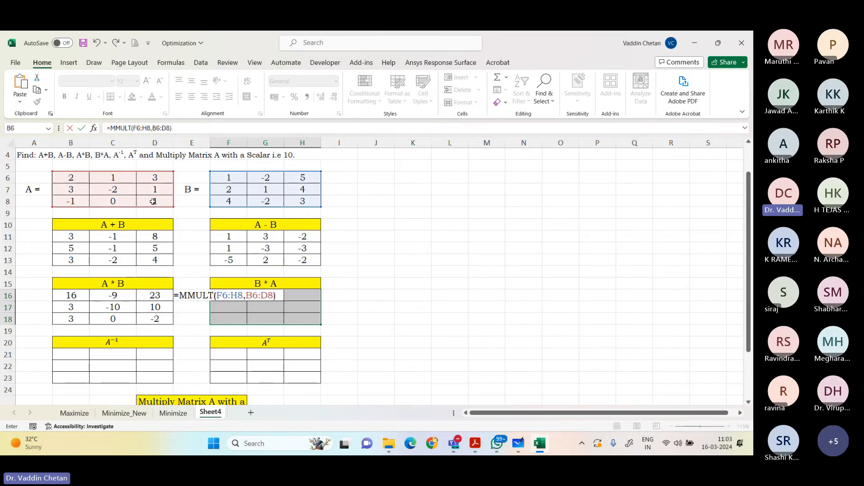
{"action": "key", "text": "ctrl+shift+Return"}
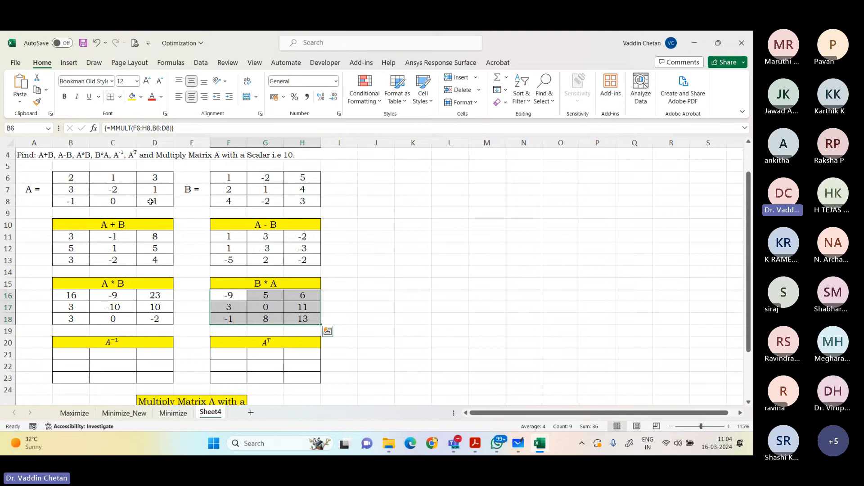
Step: Compute the inverse of A by entering =MINVERSE(B6:D8) as an array formula across B21:D23
{"action": "scroll", "coordinate": [101, 329], "scroll_direction": "down", "scroll_amount": 1}
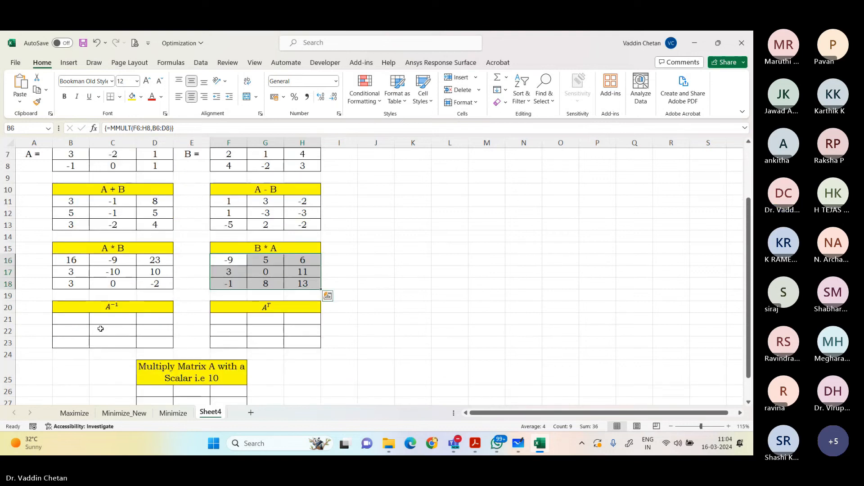
{"action": "left_click_drag", "start_coordinate": [72, 321], "coordinate": [162, 339]}
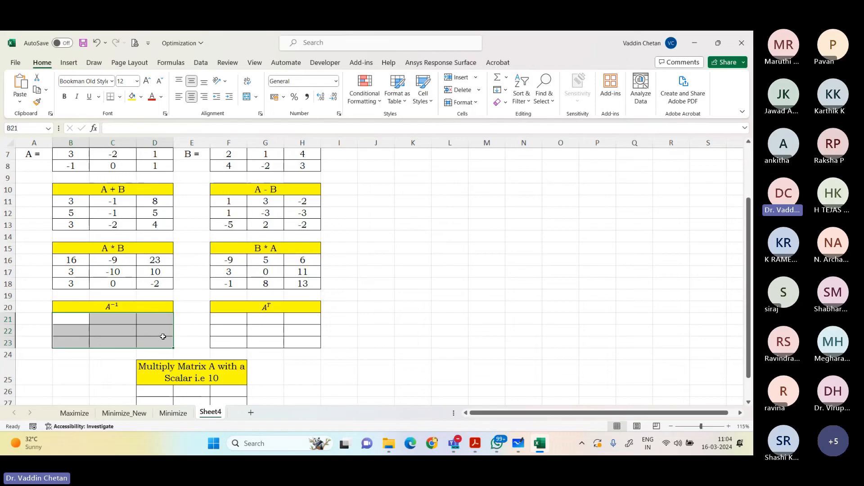
{"action": "type", "text": "=m"}
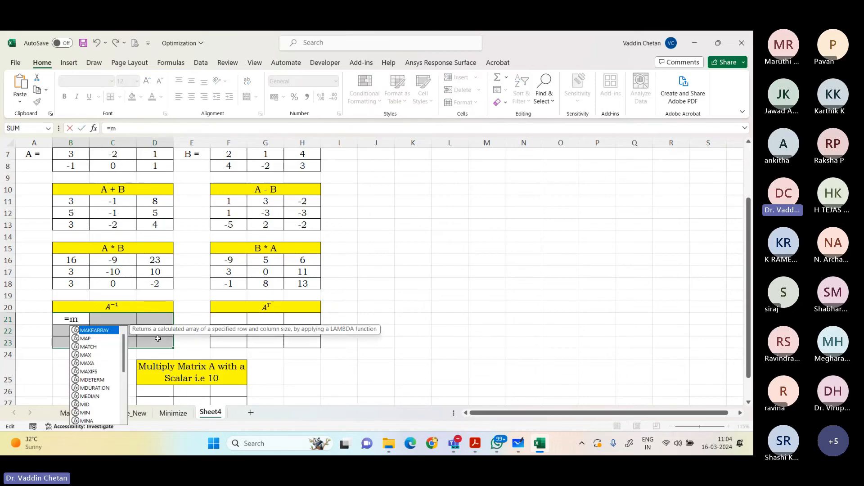
{"action": "type", "text": "inverse"}
{"action": "key", "text": "Tab"}
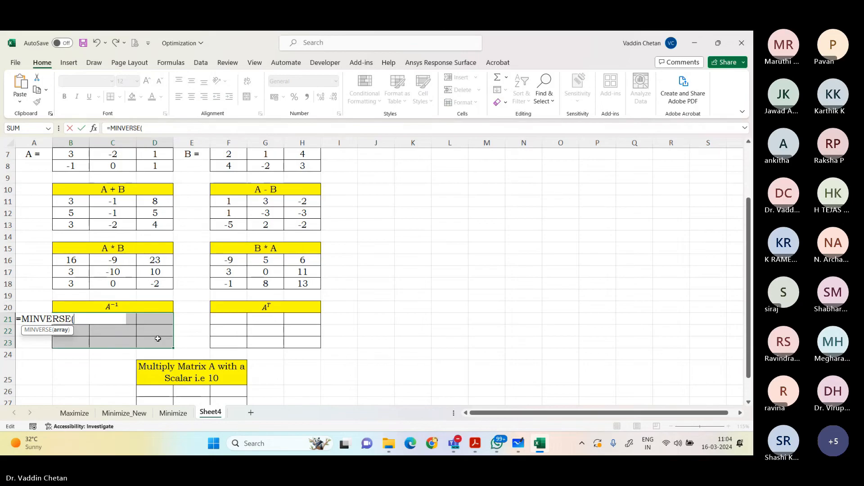
{"action": "scroll", "coordinate": [158, 338], "scroll_direction": "up", "scroll_amount": 2}
{"action": "left_click_drag", "start_coordinate": [70, 213], "coordinate": [147, 234]}
{"action": "type", "text": ")"}
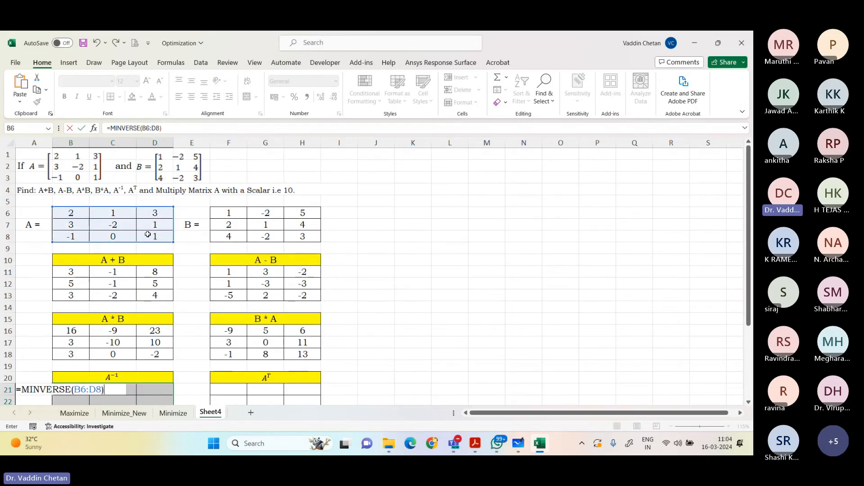
{"action": "key", "text": "ctrl+shift+Return"}
Step: Compute the transpose of A by entering =TRANSPOSE(B6:D8) as an array formula across F21:H23
{"action": "scroll", "coordinate": [180, 251], "scroll_direction": "down", "scroll_amount": 2}
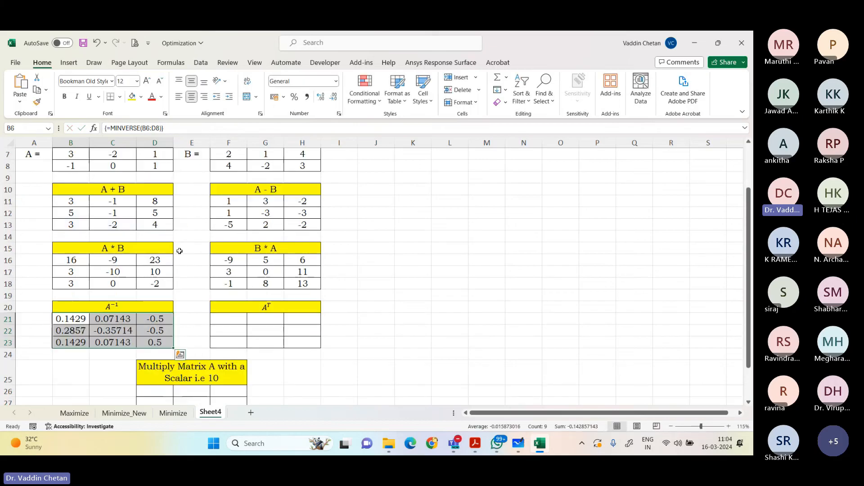
{"action": "left_click", "coordinate": [232, 320]}
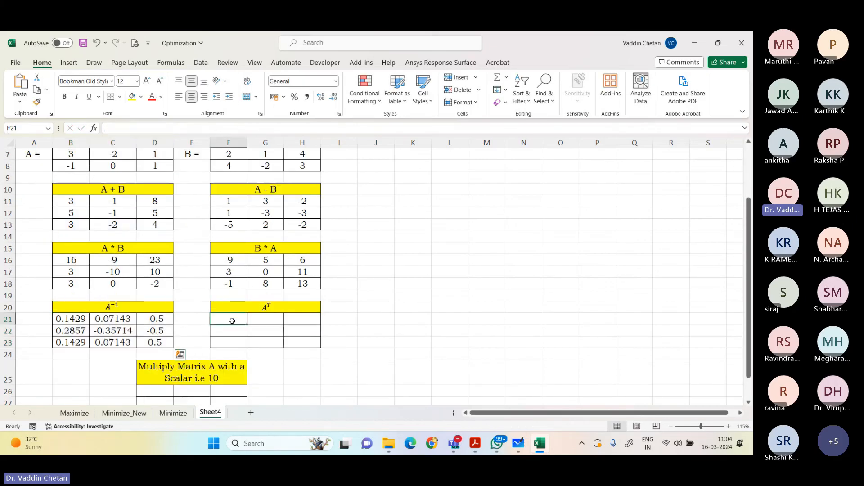
{"action": "left_click_drag", "start_coordinate": [232, 320], "coordinate": [291, 341]}
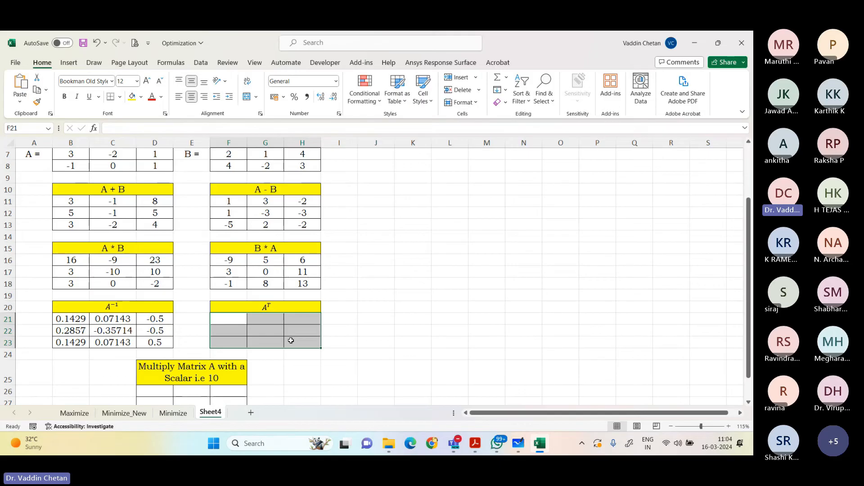
{"action": "type", "text": "=tra"}
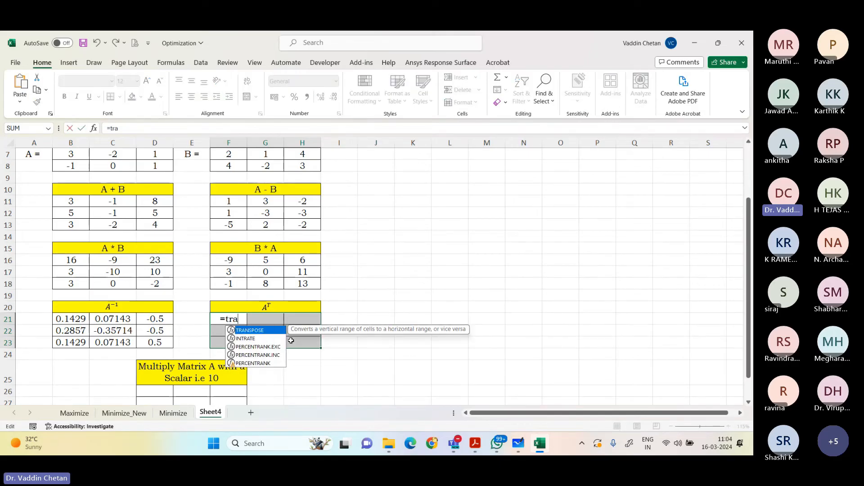
{"action": "key", "text": "Tab"}
{"action": "scroll", "coordinate": [135, 225], "scroll_direction": "up", "scroll_amount": 1}
{"action": "left_click", "coordinate": [75, 178]}
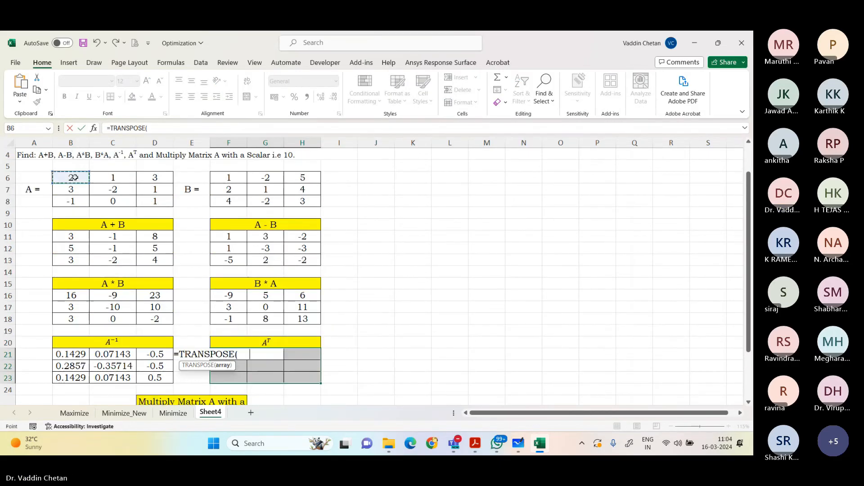
{"action": "left_click_drag", "start_coordinate": [74, 178], "coordinate": [144, 202]}
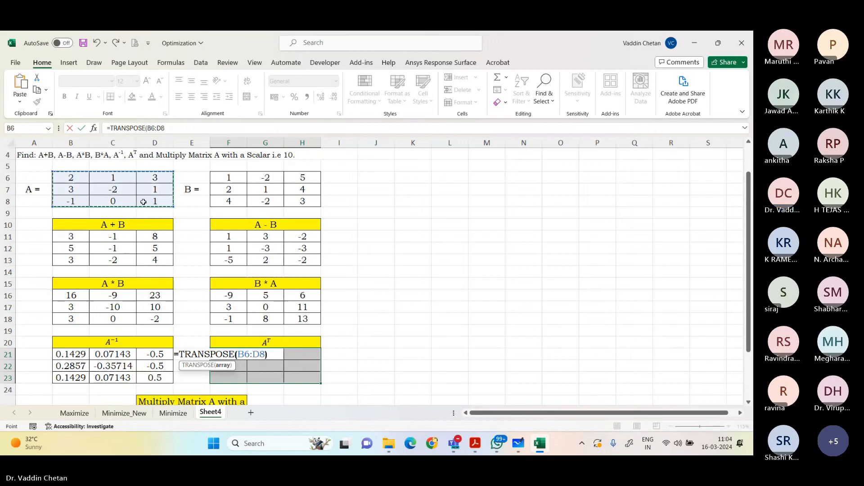
{"action": "type", "text": ")"}
{"action": "key", "text": "ctrl+shift+Return"}
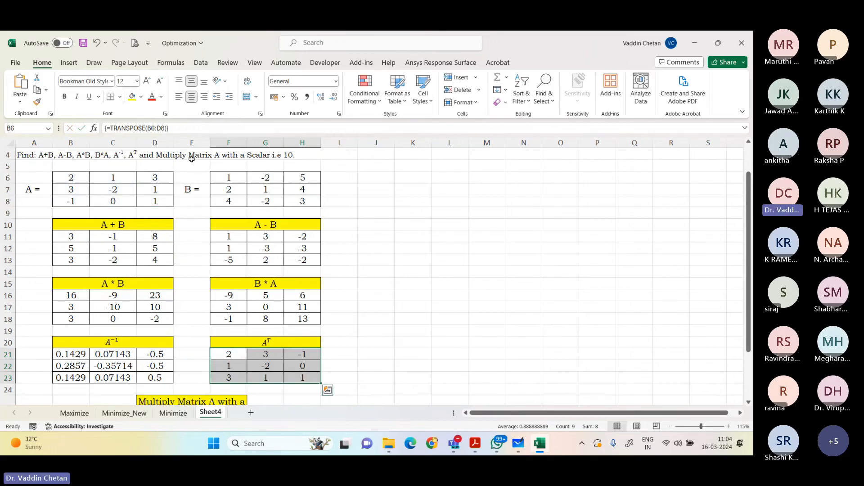
Step: Enter the scalar 10 in C26, beside the empty result grid for the scalar multiplication of A
{"action": "scroll", "coordinate": [306, 251], "scroll_direction": "down", "scroll_amount": 3}
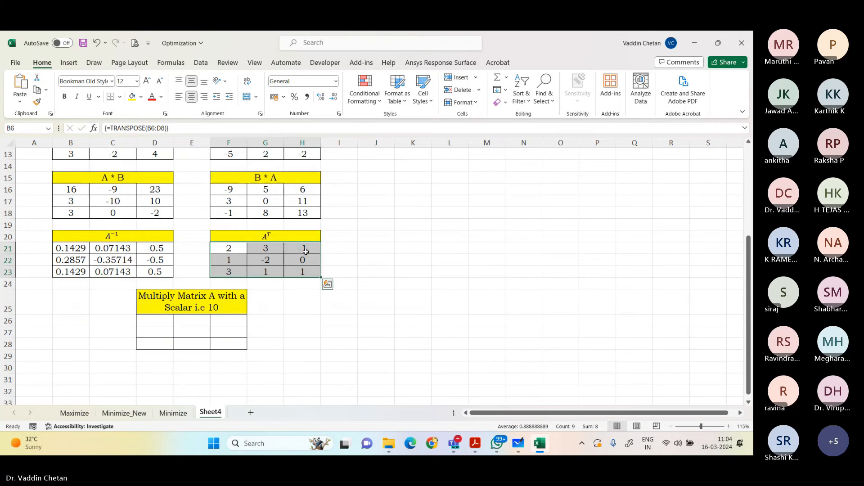
{"action": "left_click", "coordinate": [113, 320]}
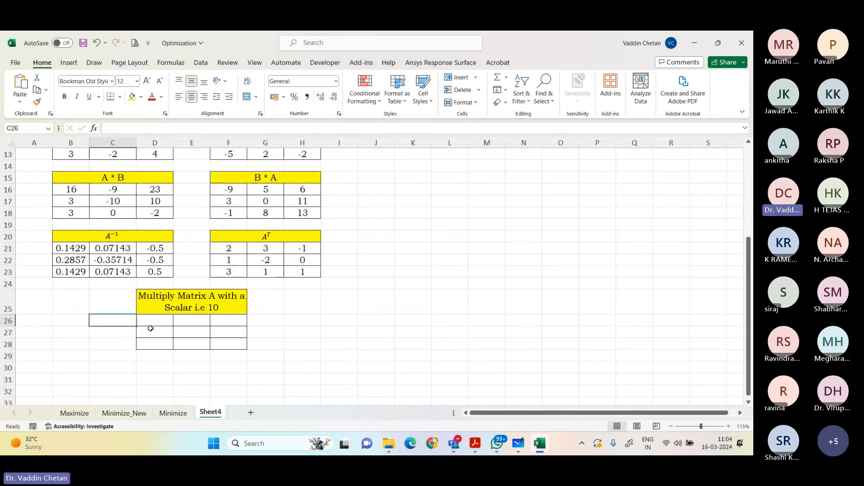
{"action": "type", "text": "10"}
{"action": "key", "text": "Tab"}
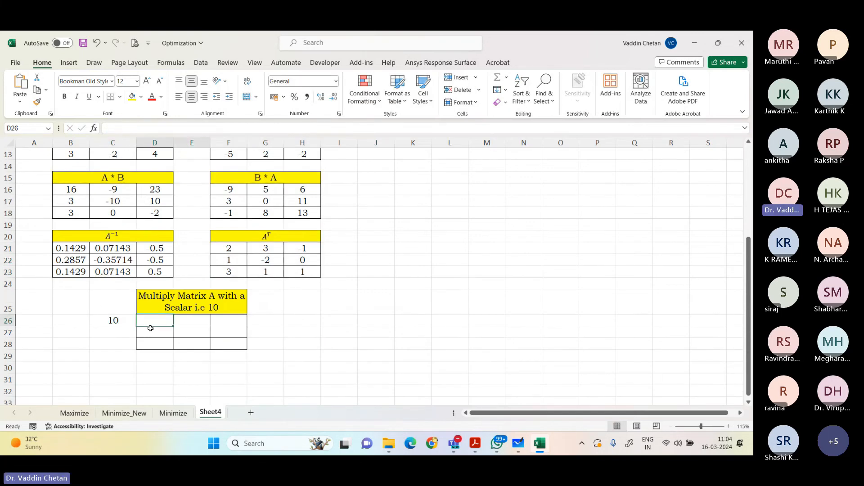
Step: Multiply matrix A by the scalar by entering =B6:D8*C26 as an array formula across D26:F28
{"action": "left_click_drag", "start_coordinate": [150, 324], "coordinate": [229, 345]}
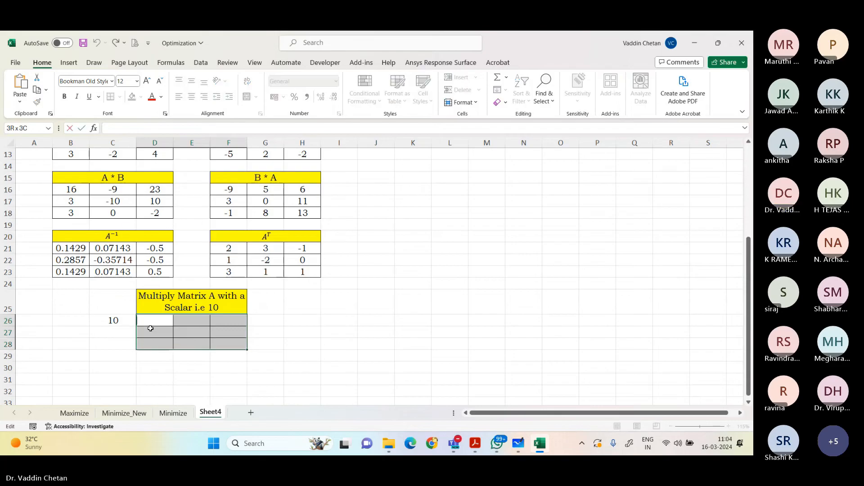
{"action": "type", "text": "="}
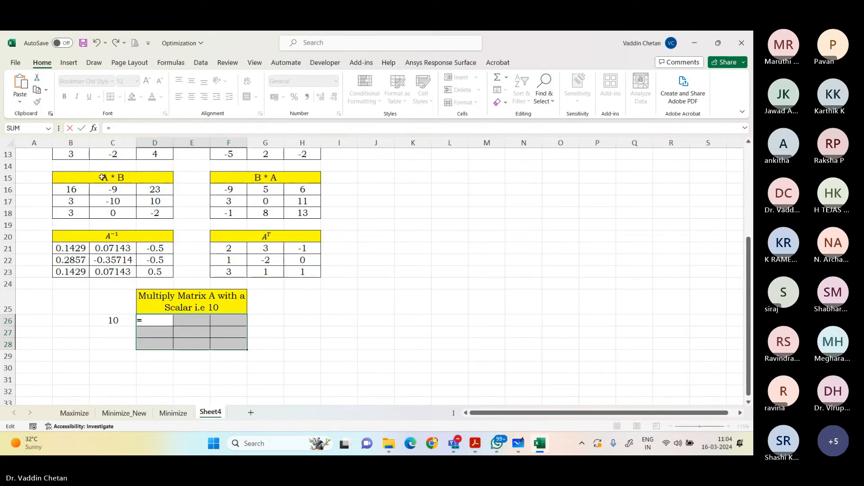
{"action": "scroll", "coordinate": [118, 223], "scroll_direction": "up", "scroll_amount": 4}
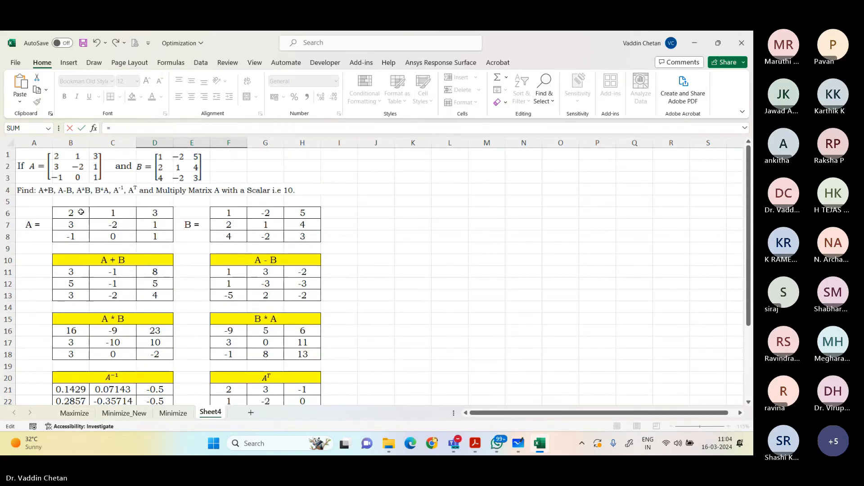
{"action": "left_click_drag", "start_coordinate": [81, 212], "coordinate": [140, 235]}
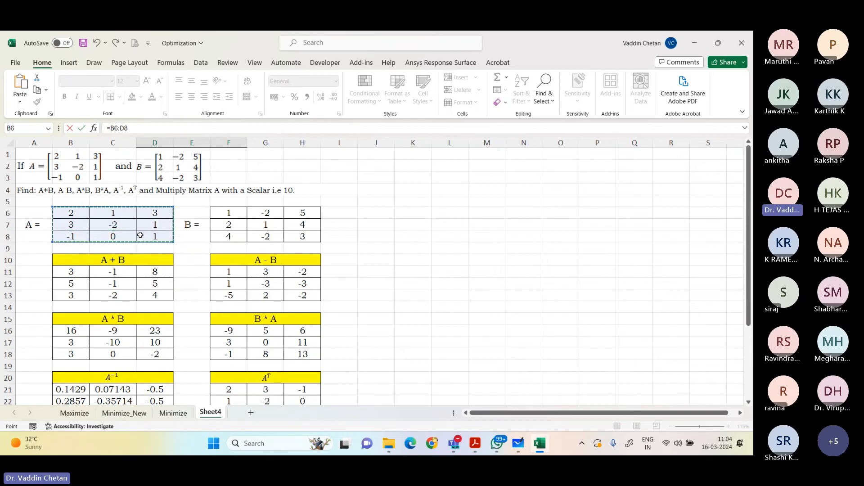
{"action": "type", "text": "*"}
{"action": "scroll", "coordinate": [157, 293], "scroll_direction": "down", "scroll_amount": 5}
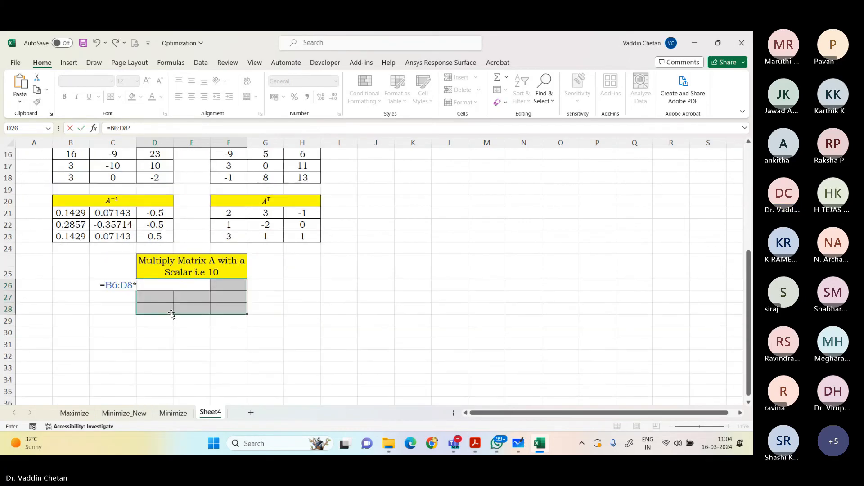
{"action": "left_click", "coordinate": [120, 285]}
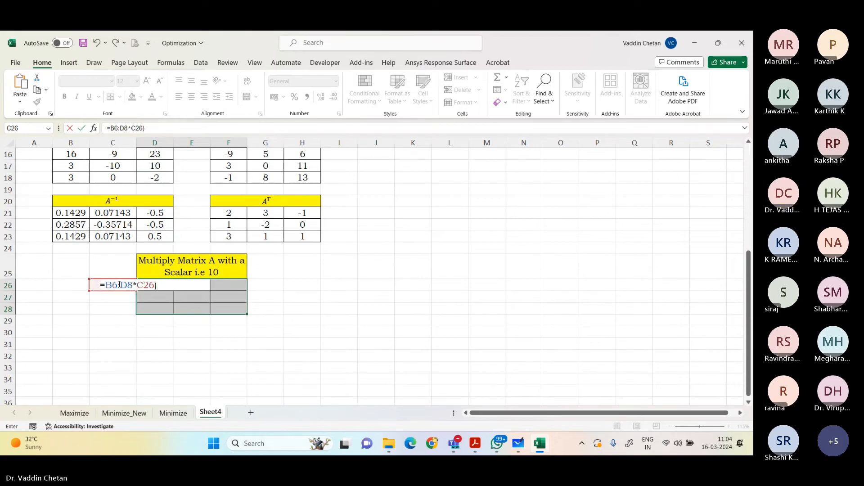
{"action": "type", "text": ")"}
{"action": "key", "text": "ctrl+shift+Return"}
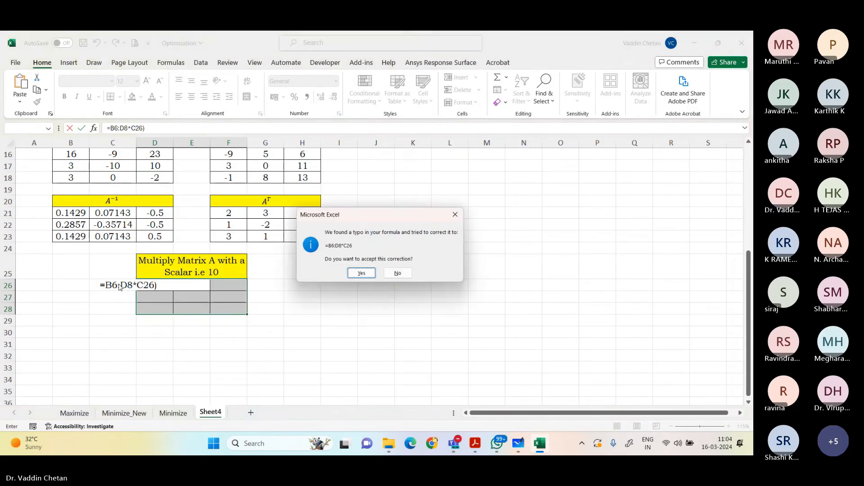
{"action": "key", "text": "Return"}
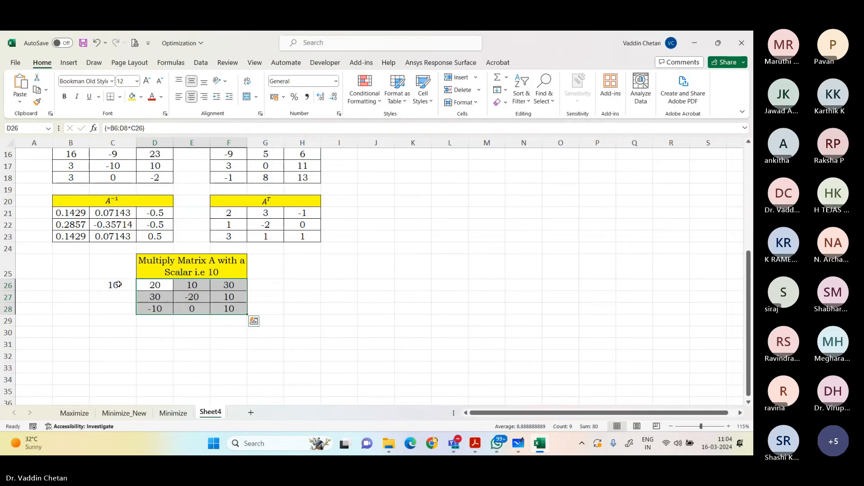
{"action": "left_click", "coordinate": [326, 317]}
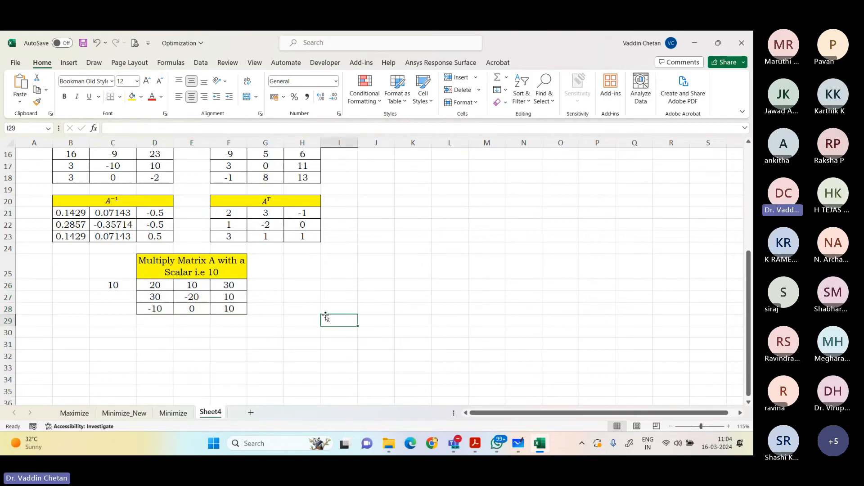
Step: Switch to the question PDF in Adobe Acrobat and read questions 17 and 18 on creating user forms
{"action": "scroll", "coordinate": [346, 299], "scroll_direction": "up", "scroll_amount": 5}
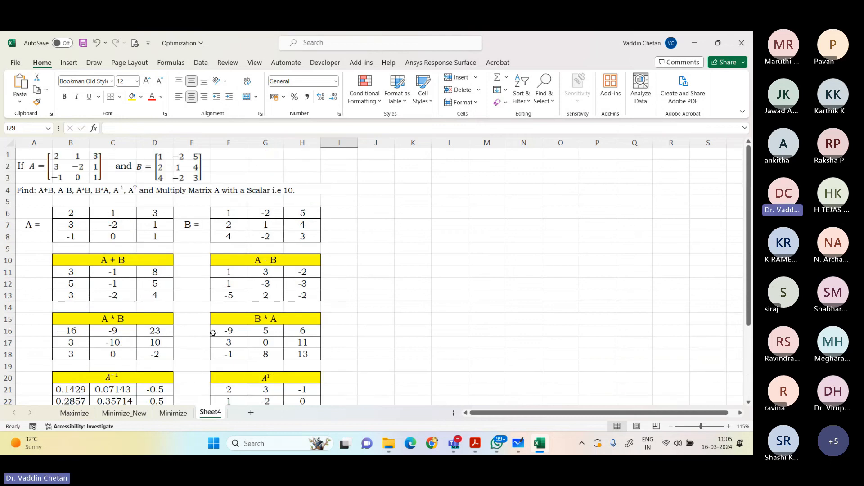
{"action": "scroll", "coordinate": [338, 245], "scroll_direction": "down", "scroll_amount": 4}
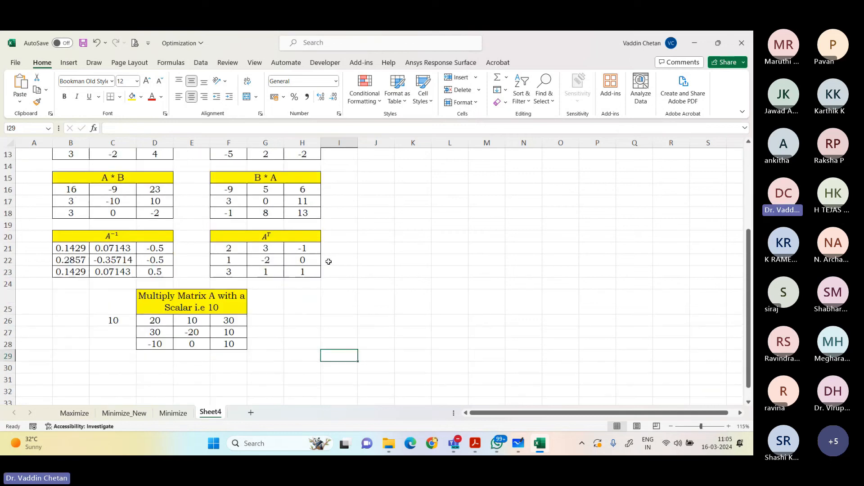
{"action": "scroll", "coordinate": [329, 262], "scroll_direction": "down", "scroll_amount": 1}
{"action": "scroll", "coordinate": [328, 261], "scroll_direction": "up", "scroll_amount": 5}
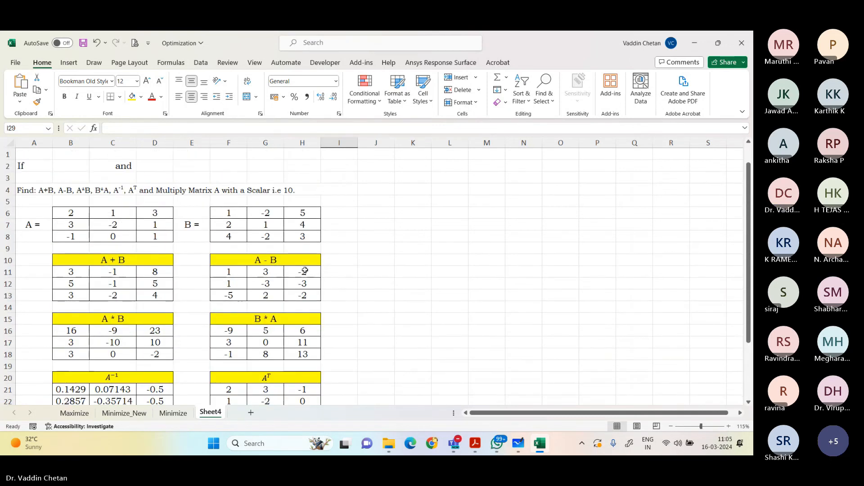
{"action": "left_click", "coordinate": [476, 442]}
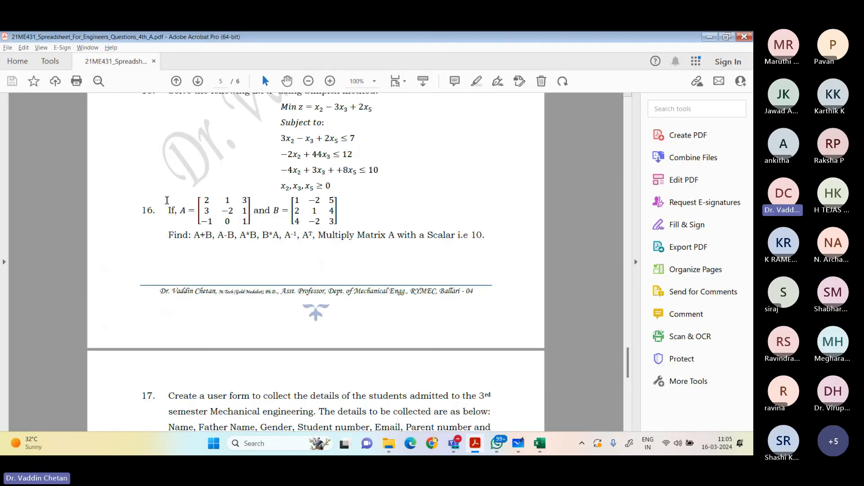
{"action": "left_click_drag", "start_coordinate": [135, 207], "coordinate": [487, 239]}
{"action": "scroll", "coordinate": [360, 281], "scroll_direction": "down", "scroll_amount": 2}
{"action": "scroll", "coordinate": [360, 282], "scroll_direction": "down", "scroll_amount": 3}
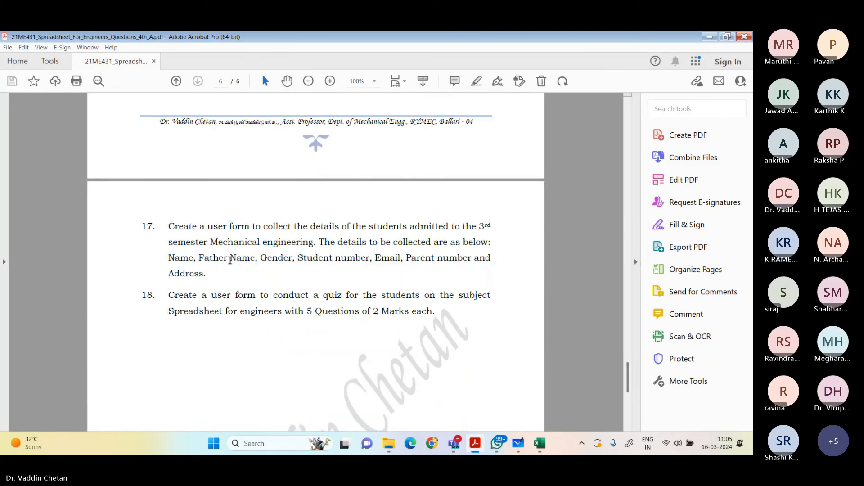
{"action": "left_click_drag", "start_coordinate": [167, 226], "coordinate": [439, 313]}
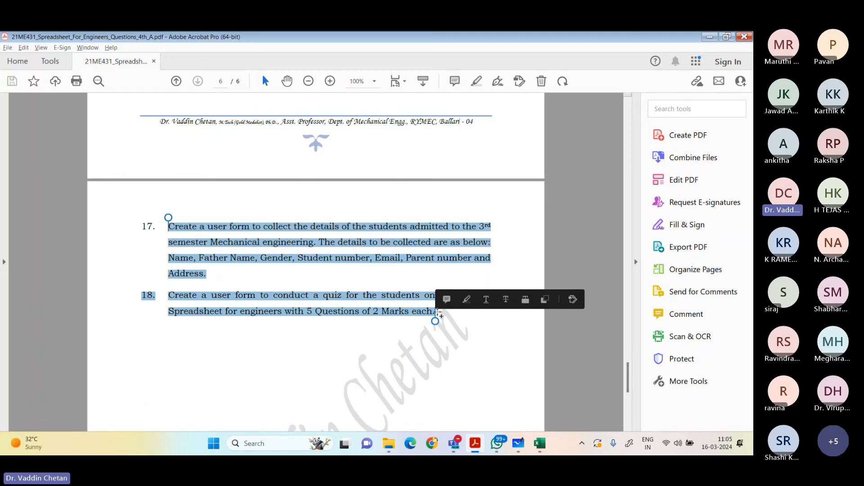
{"action": "left_click", "coordinate": [234, 268]}
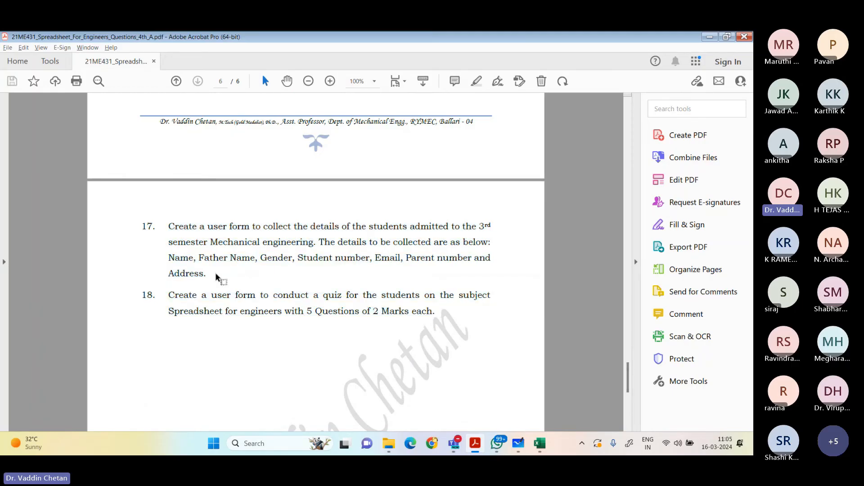
Step: Look back through the PDF's earlier questions as far as the student marks table of question 1
{"action": "scroll", "coordinate": [235, 293], "scroll_direction": "up", "scroll_amount": 12}
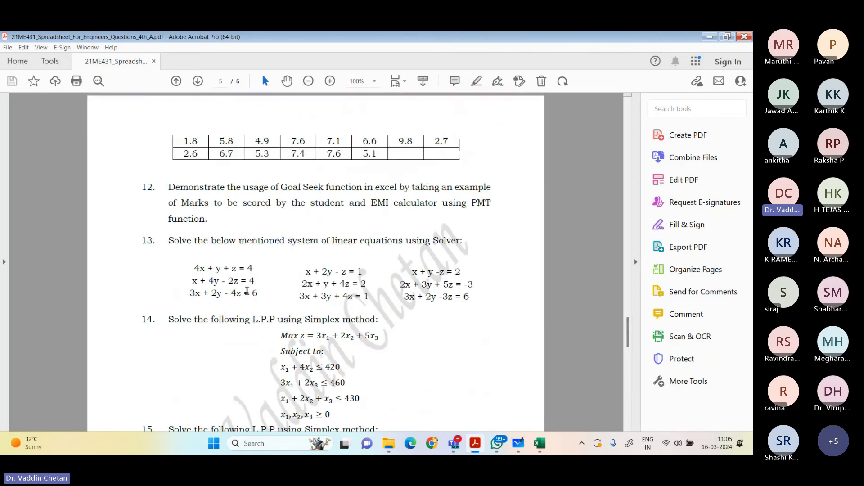
{"action": "scroll", "coordinate": [249, 290], "scroll_direction": "up", "scroll_amount": 8}
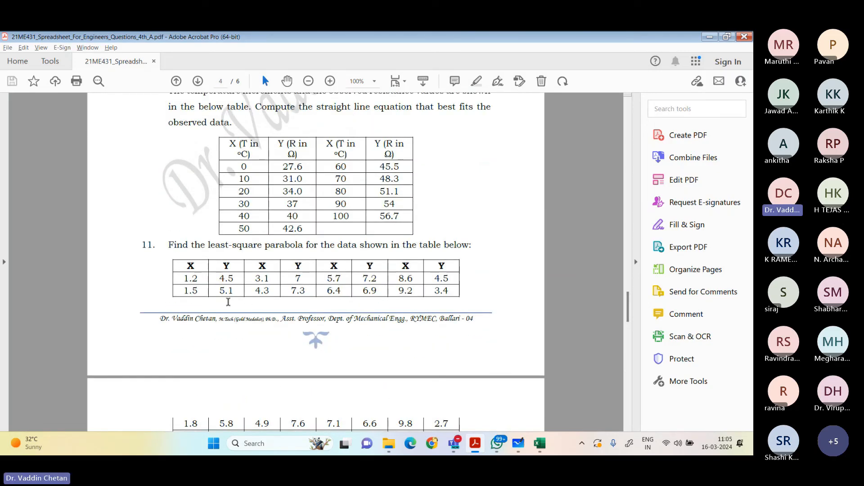
{"action": "scroll", "coordinate": [228, 297], "scroll_direction": "up", "scroll_amount": 5}
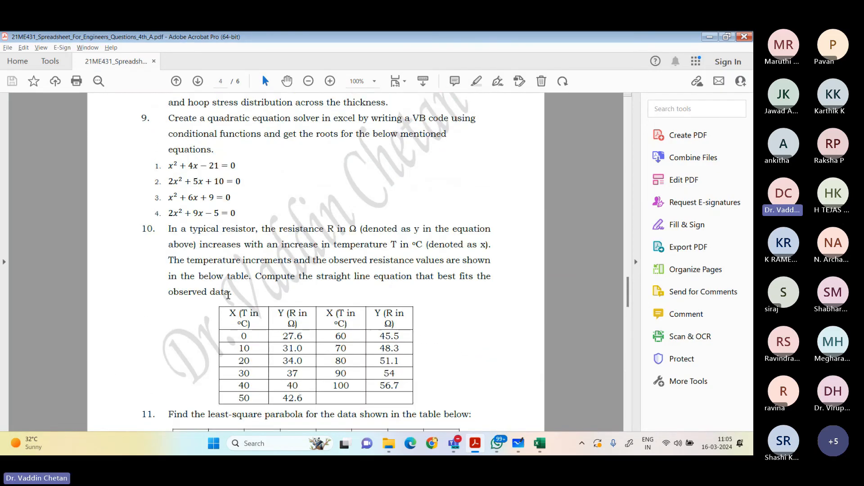
{"action": "scroll", "coordinate": [225, 295], "scroll_direction": "up", "scroll_amount": 3}
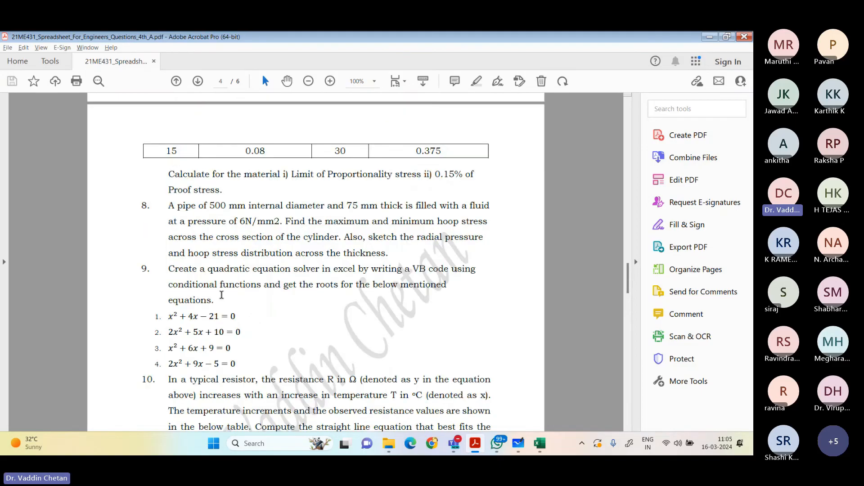
{"action": "scroll", "coordinate": [222, 295], "scroll_direction": "down", "scroll_amount": 2}
{"action": "scroll", "coordinate": [227, 289], "scroll_direction": "up", "scroll_amount": 1}
{"action": "middle_click", "coordinate": [233, 311]}
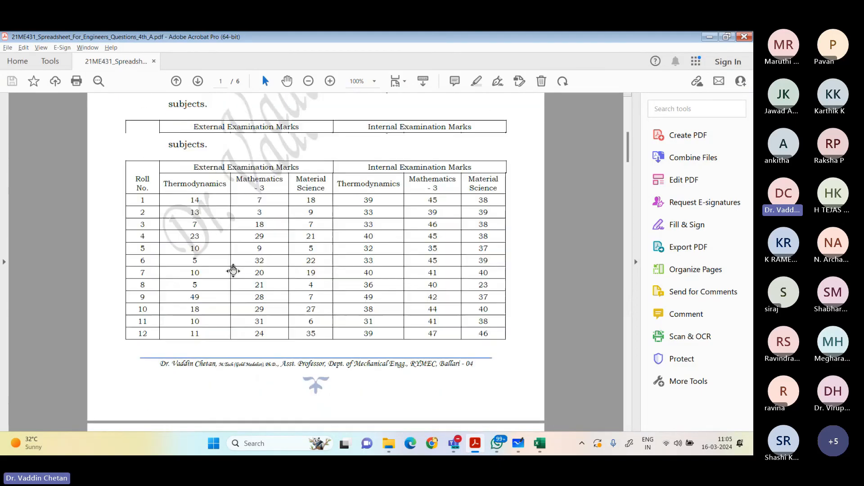
{"action": "middle_click", "coordinate": [233, 270]}
{"action": "scroll", "coordinate": [191, 243], "scroll_direction": "down", "scroll_amount": 3}
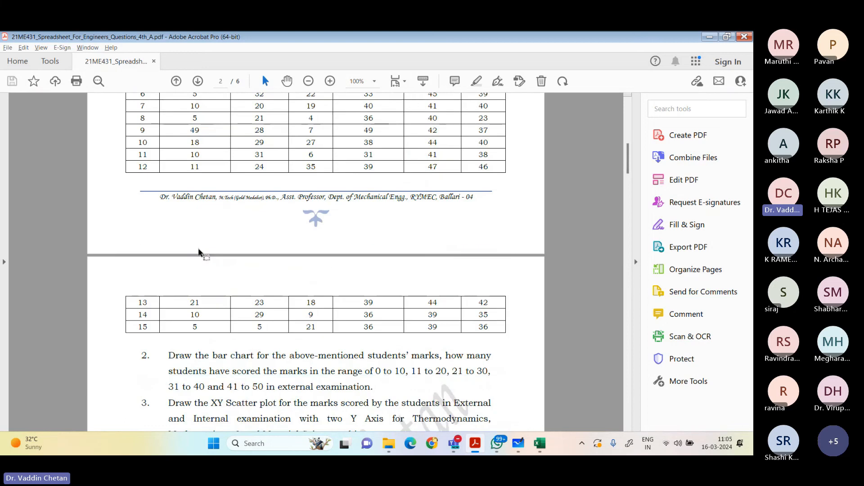
Step: Go forward through the PDF's questions from question 2 and reread the user-form questions 17 and 18
{"action": "scroll", "coordinate": [200, 250], "scroll_direction": "down", "scroll_amount": 2}
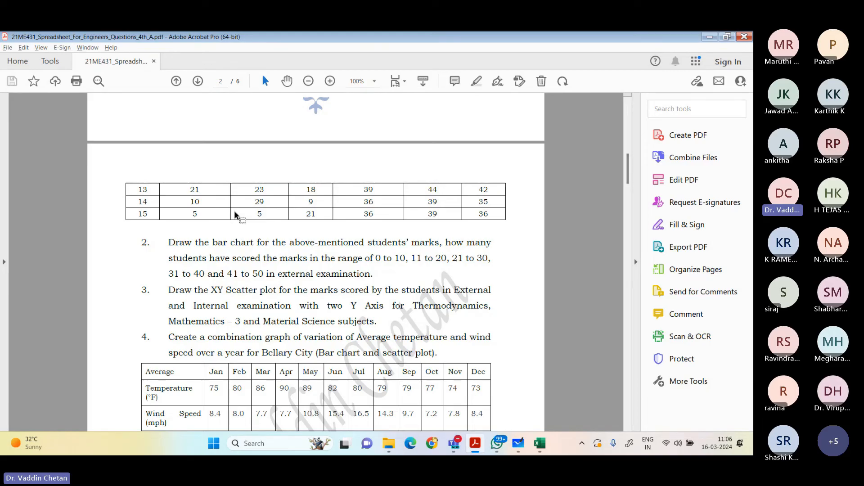
{"action": "scroll", "coordinate": [235, 216], "scroll_direction": "down", "scroll_amount": 15}
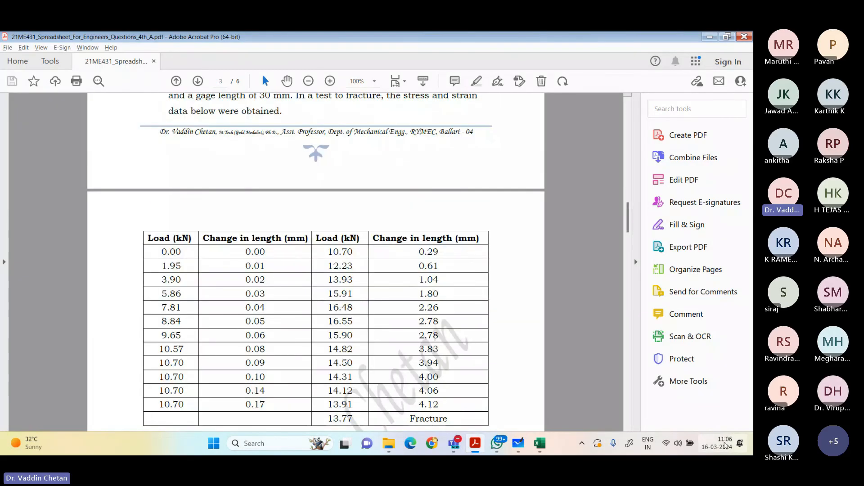
{"action": "scroll", "coordinate": [329, 192], "scroll_direction": "down", "scroll_amount": 10}
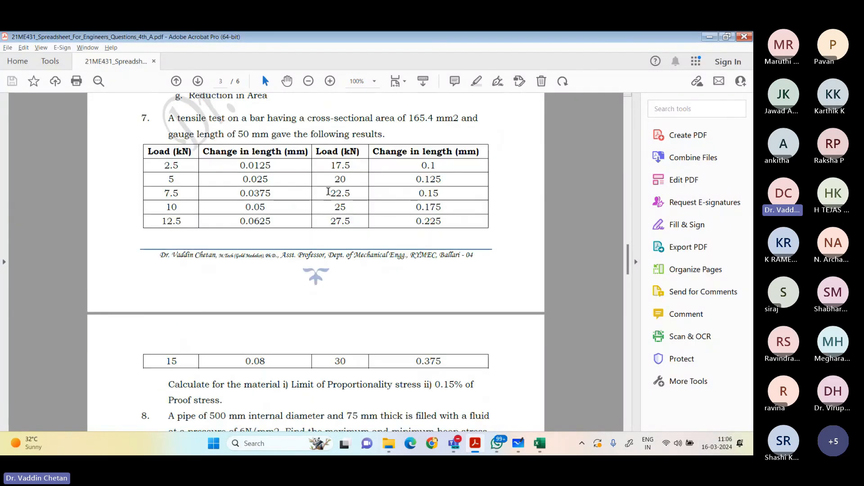
{"action": "scroll", "coordinate": [329, 192], "scroll_direction": "down", "scroll_amount": 20}
{"action": "scroll", "coordinate": [163, 245], "scroll_direction": "up", "scroll_amount": 1}
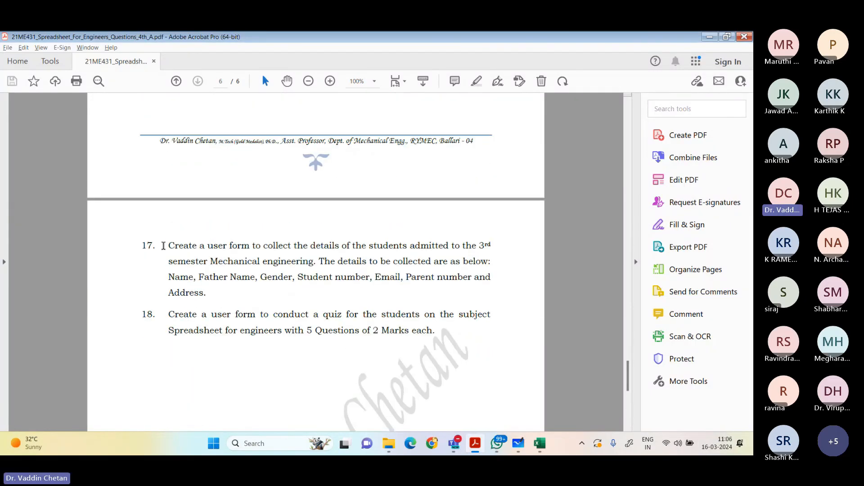
{"action": "left_click_drag", "start_coordinate": [164, 246], "coordinate": [433, 324]}
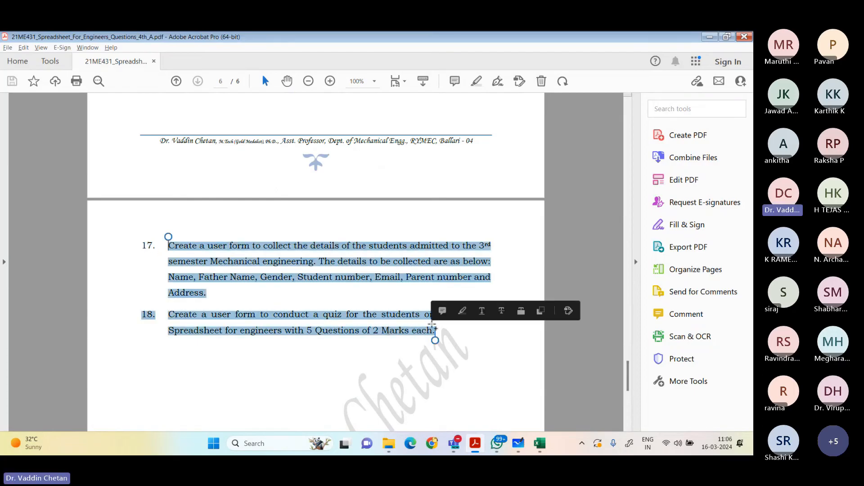
{"action": "left_click", "coordinate": [471, 357]}
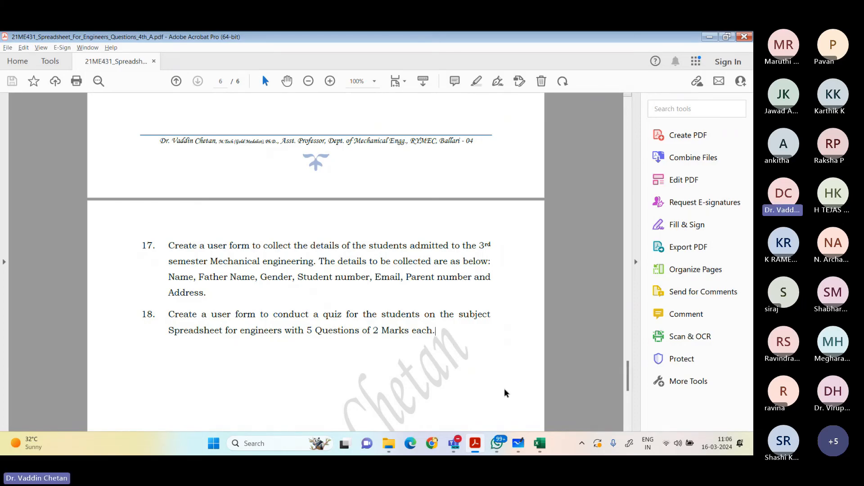
Step: Switch to Chrome and open Google Forms at forms.google.com
{"action": "left_click", "coordinate": [434, 449]}
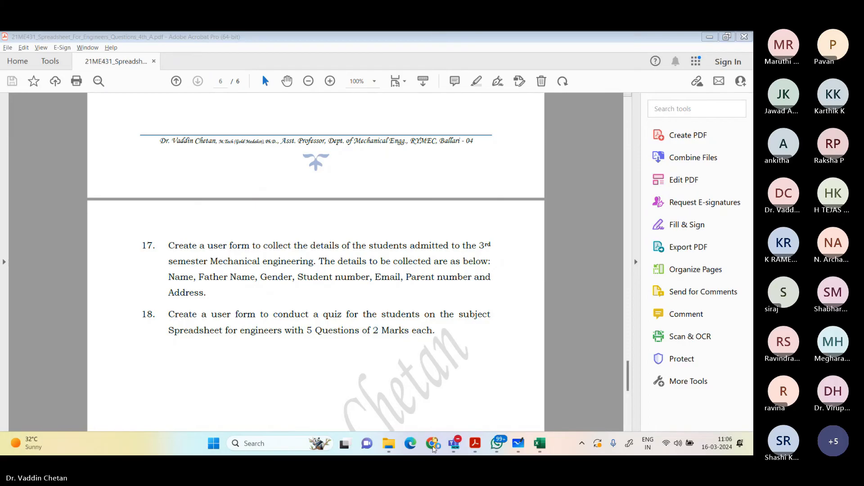
{"action": "left_click", "coordinate": [492, 43]}
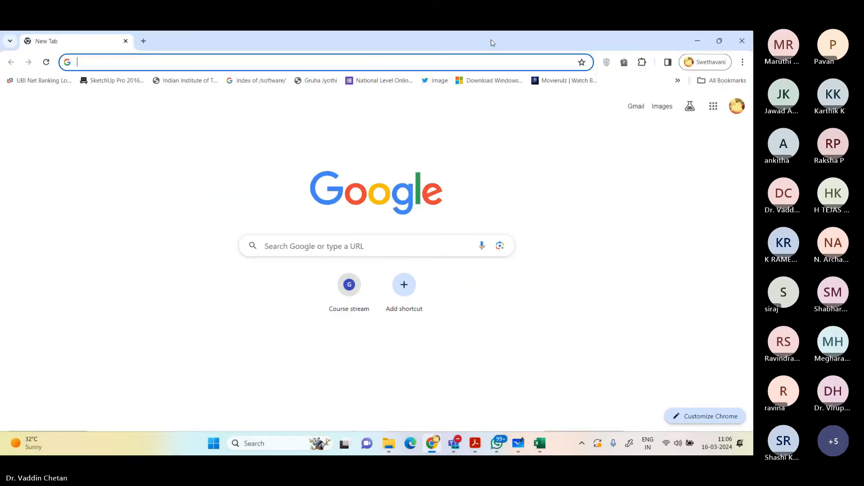
{"action": "left_click", "coordinate": [450, 63]}
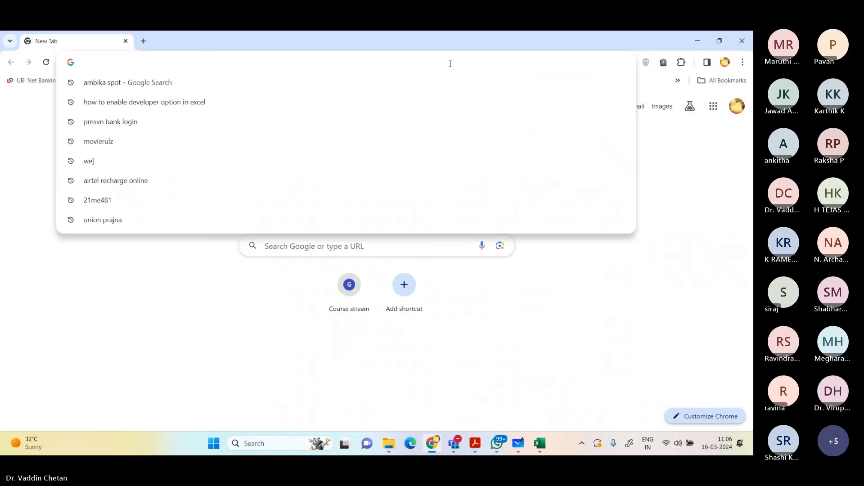
{"action": "type", "text": "forms.goo"}
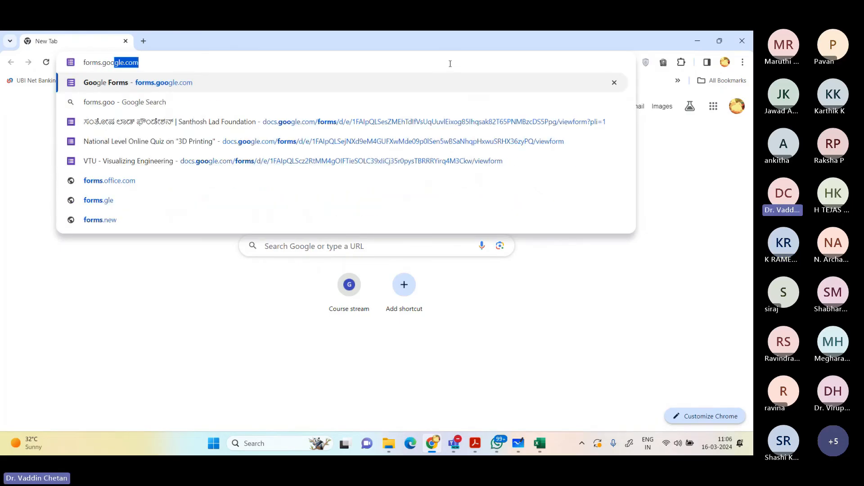
{"action": "key", "text": "Right"}
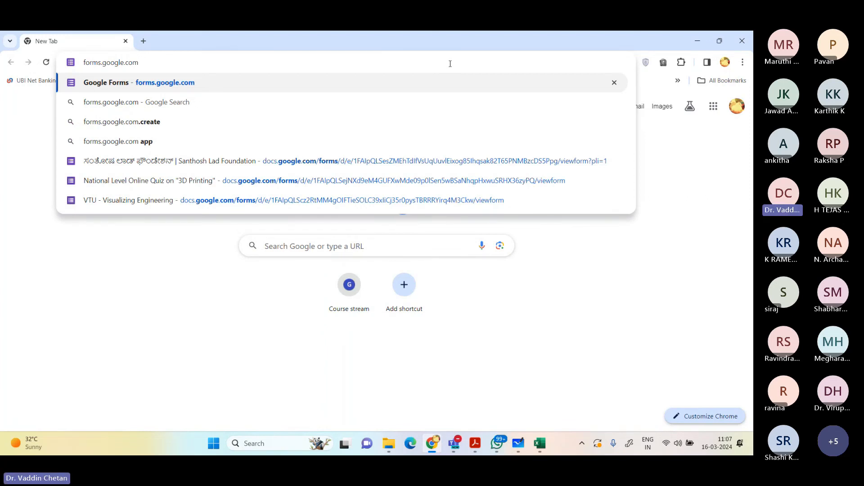
{"action": "key", "text": "Return"}
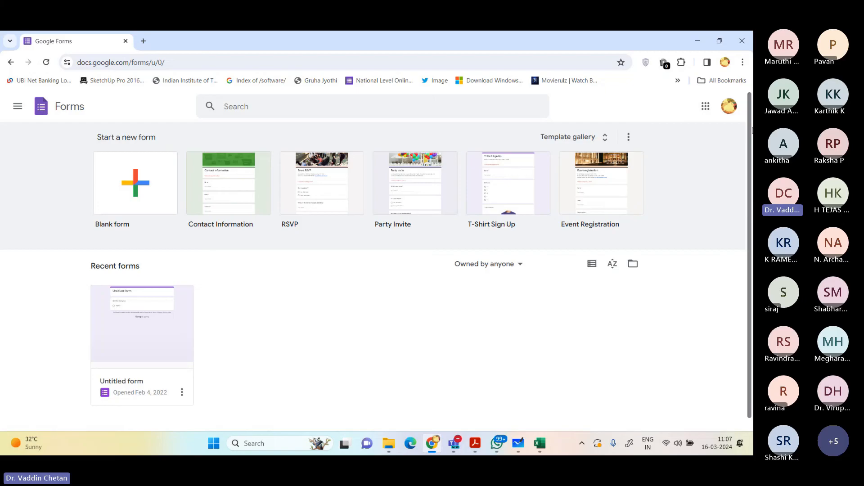
Step: Switch Google Forms to the RYMEC college account, close the old account's page and create a blank form
{"action": "left_click", "coordinate": [729, 106]}
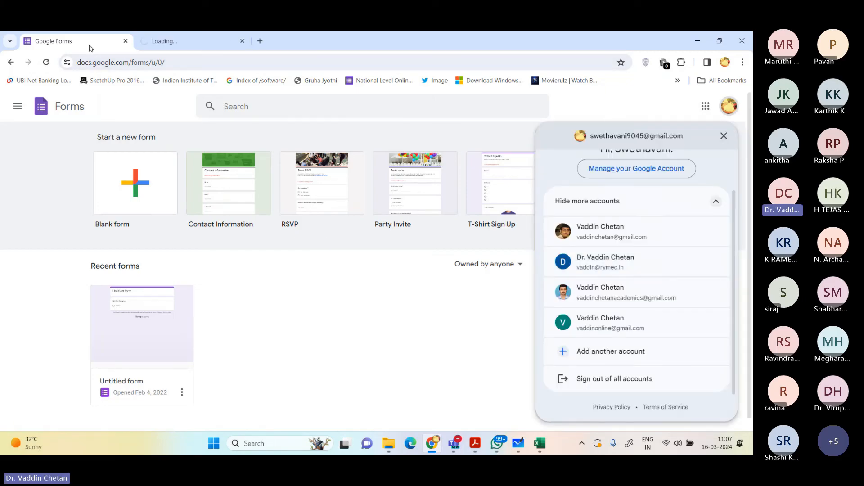
{"action": "left_click", "coordinate": [126, 41]}
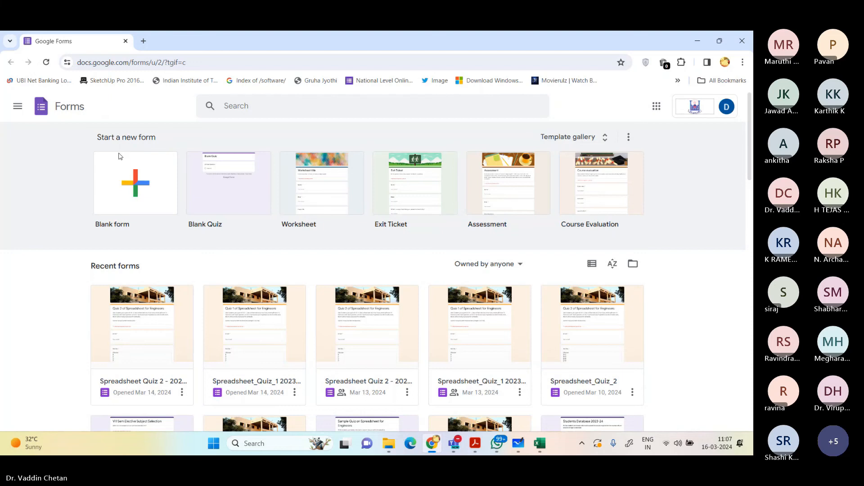
{"action": "left_click", "coordinate": [126, 186]}
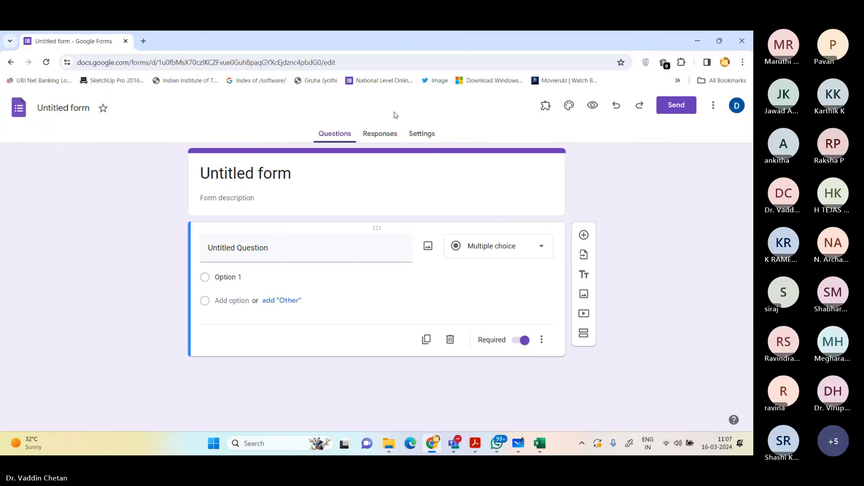
Step: Title the new form "3rd Semester Students Information"
{"action": "left_click", "coordinate": [318, 174]}
{"action": "key", "text": "ctrl+a"}
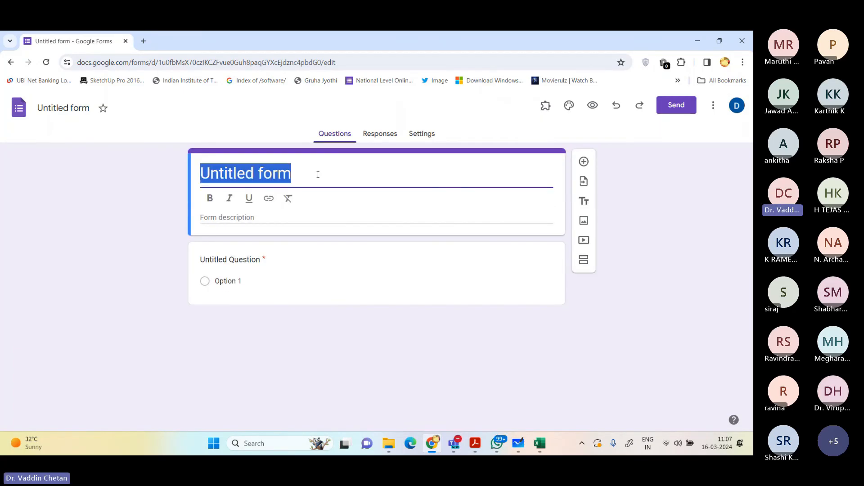
{"action": "type", "text": "Studen"}
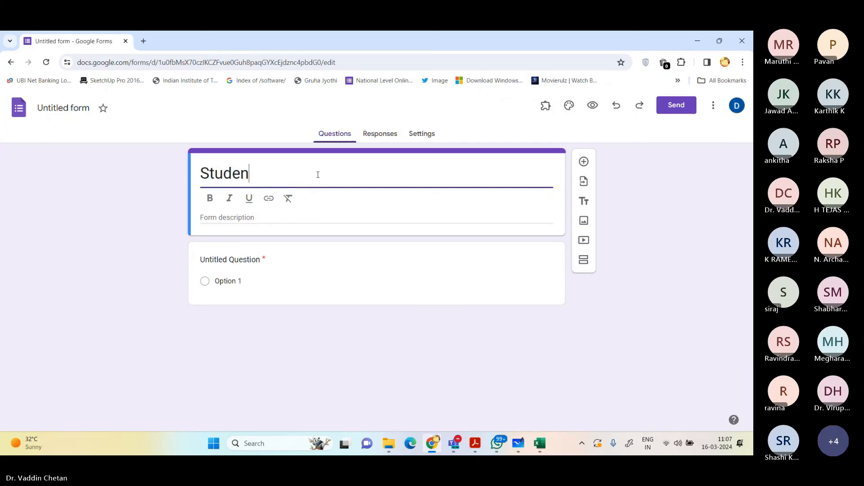
{"action": "type", "text": "ts Information "}
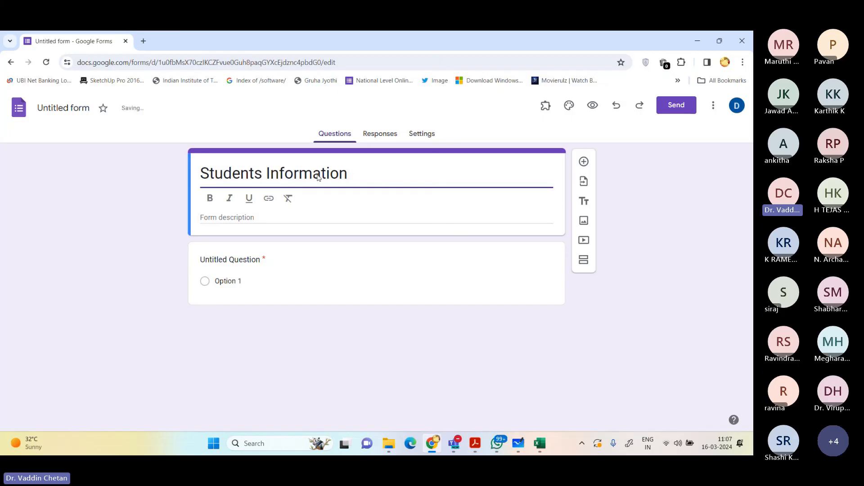
{"action": "type", "text": "3rd Sem"}
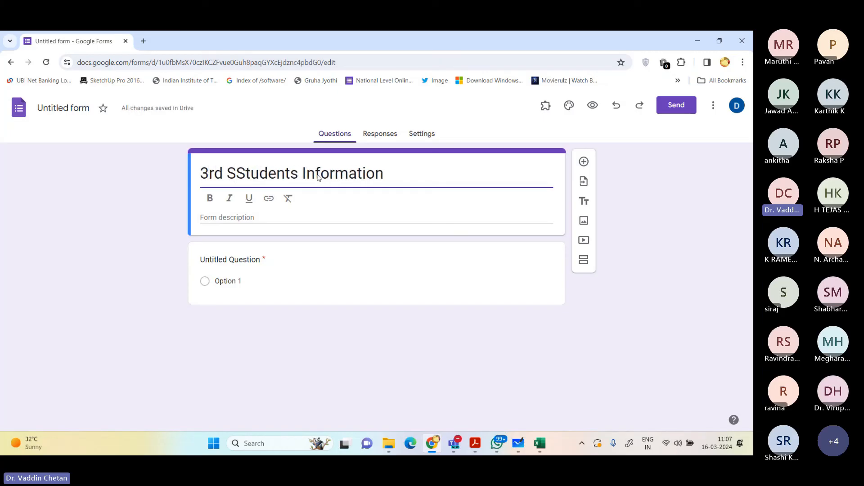
{"action": "type", "text": "ester"}
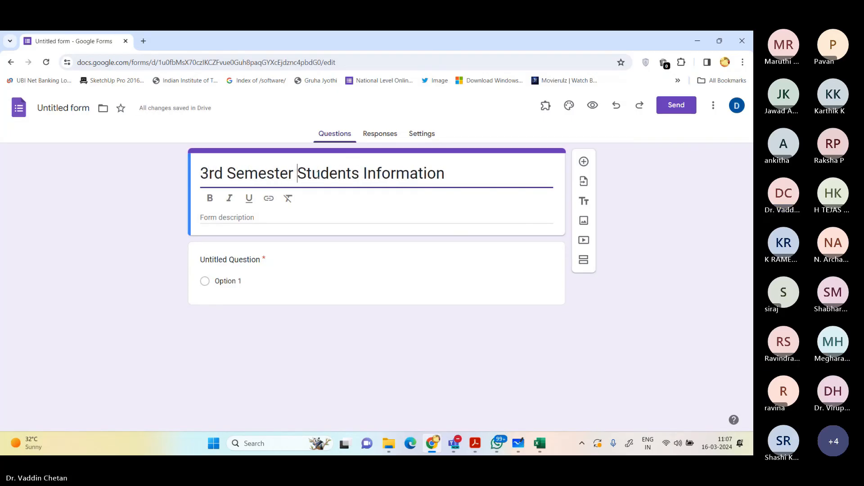
Step: Format the whole form title in bold and italic
{"action": "key", "text": "ctrl+b"}
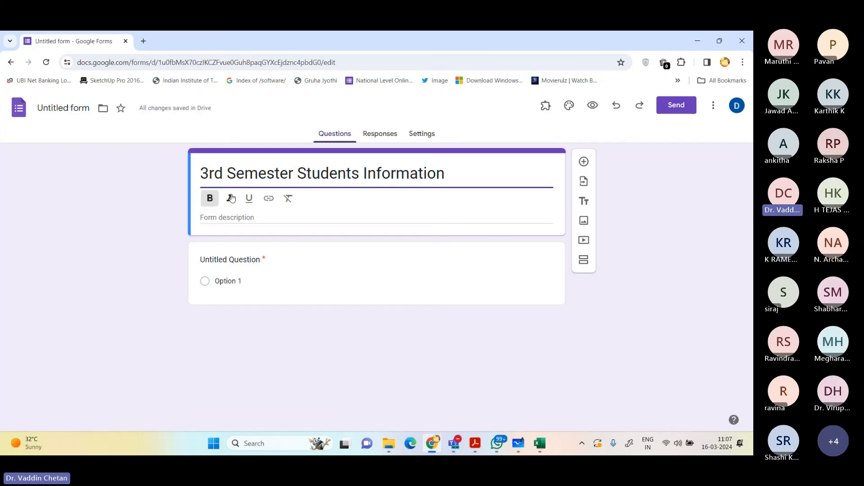
{"action": "double_click", "coordinate": [259, 174]}
{"action": "triple_click", "coordinate": [260, 174]}
{"action": "left_click", "coordinate": [209, 198]}
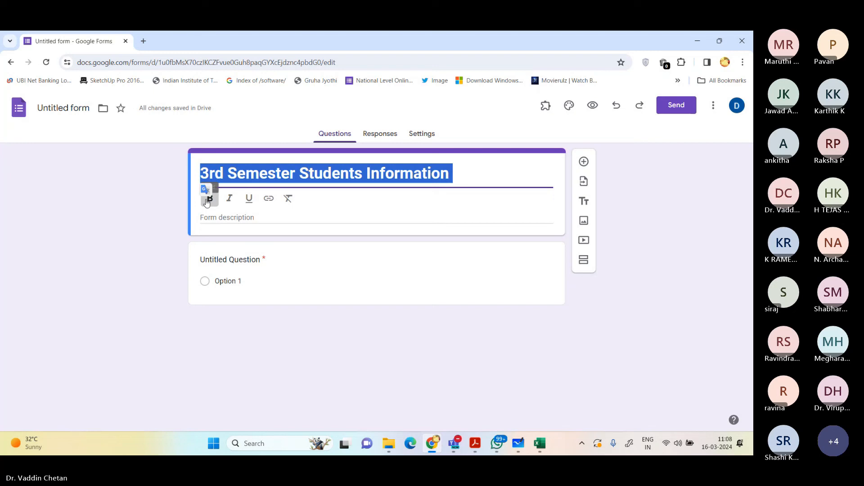
{"action": "left_click", "coordinate": [230, 200]}
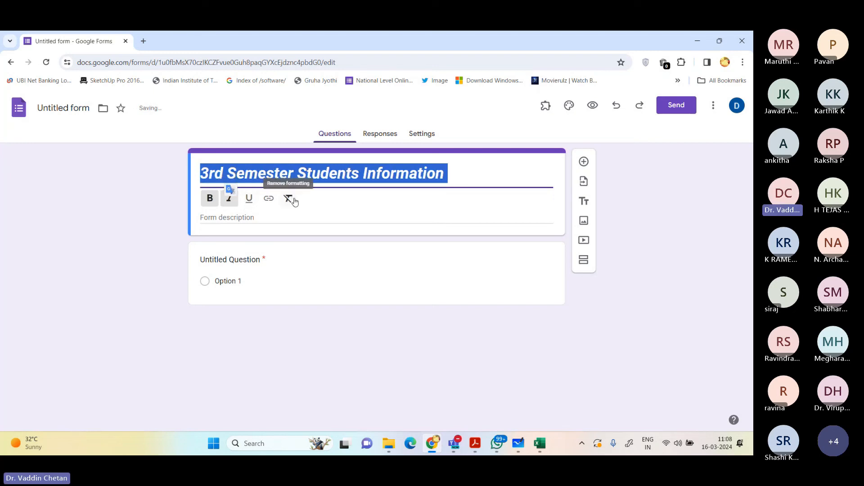
Step: Enter the form description "All the students are hereby informed to provide your basic details which may be required for the departmental use."
{"action": "left_click", "coordinate": [264, 218]}
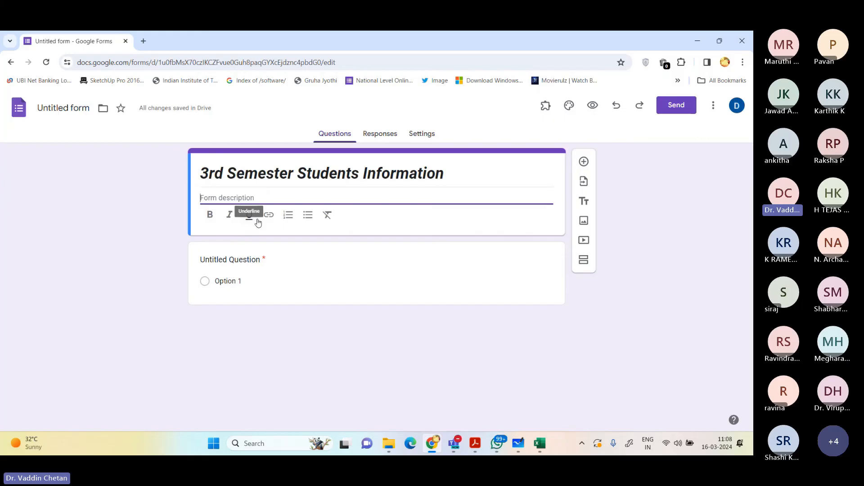
{"action": "type", "text": "All the students are hereby infr"}
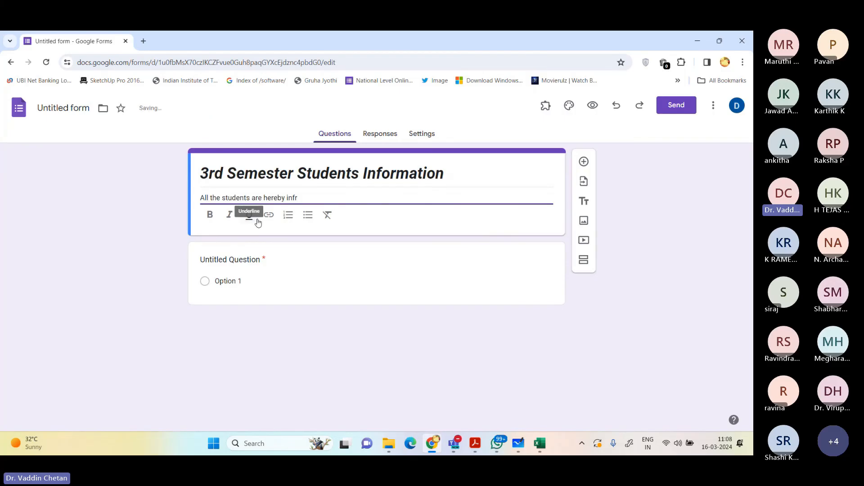
{"action": "type", "text": "rmed to prov"}
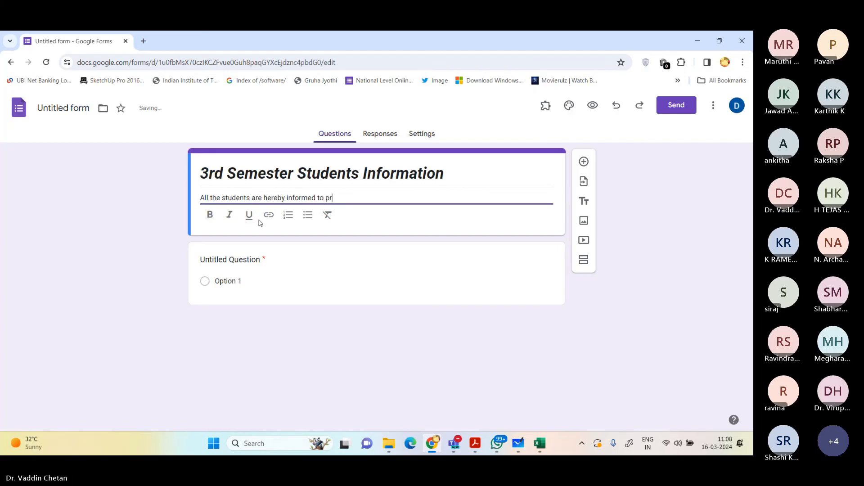
{"action": "type", "text": "ide your "}
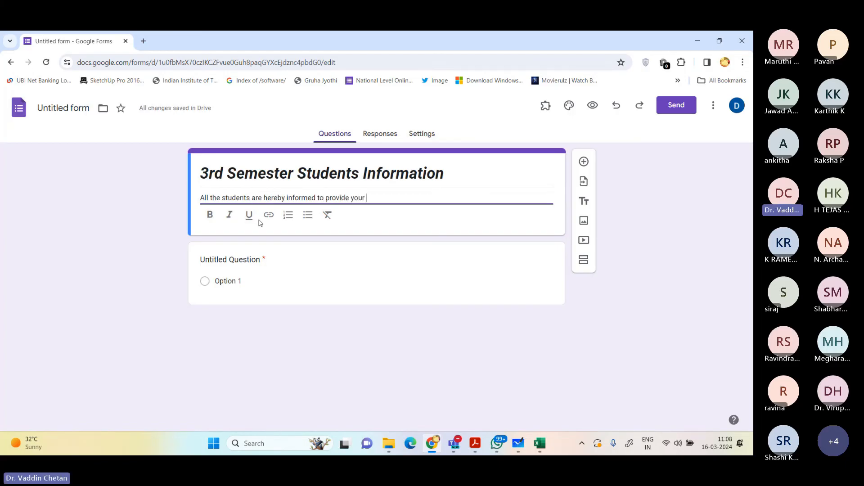
{"action": "type", "text": "basic details which may be requ"}
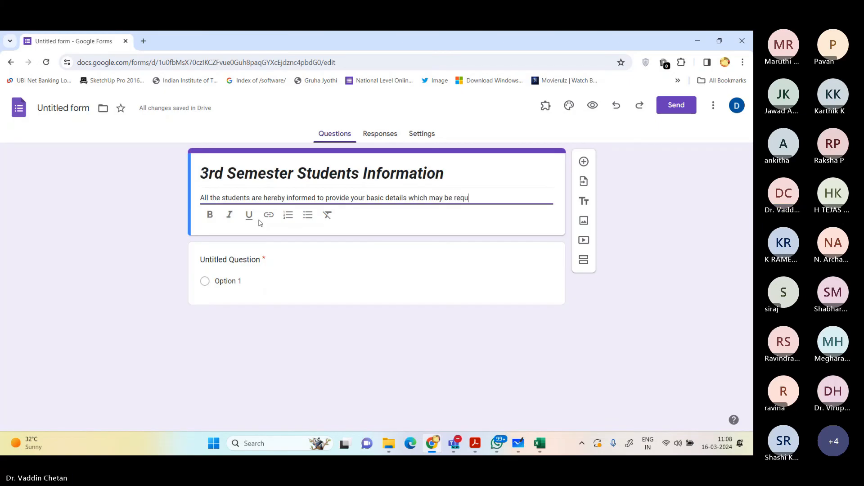
{"action": "type", "text": "ired for the departmental us"}
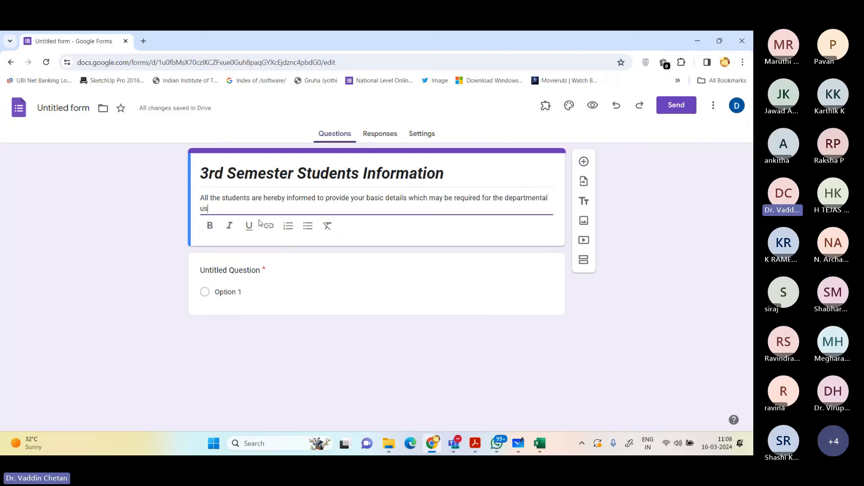
{"action": "type", "text": "e."}
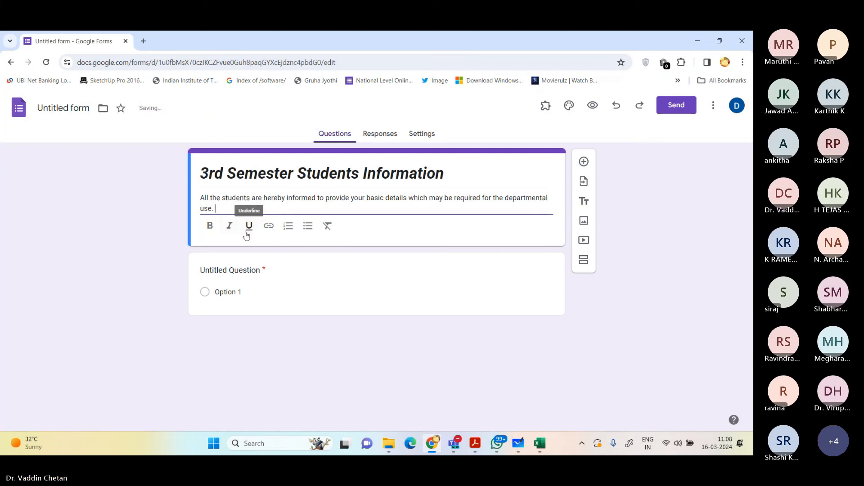
Step: Make the first question "Name of the Student" as a short answer and look through the available question types
{"action": "left_click", "coordinate": [261, 274]}
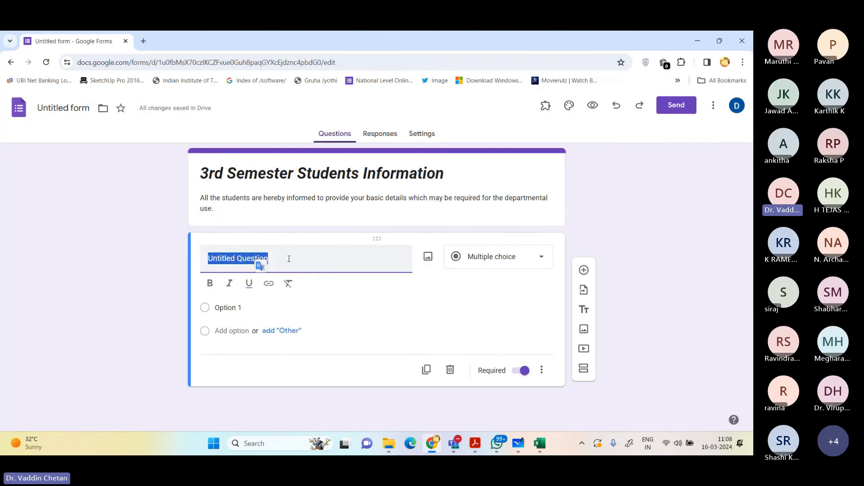
{"action": "type", "text": "Name of "}
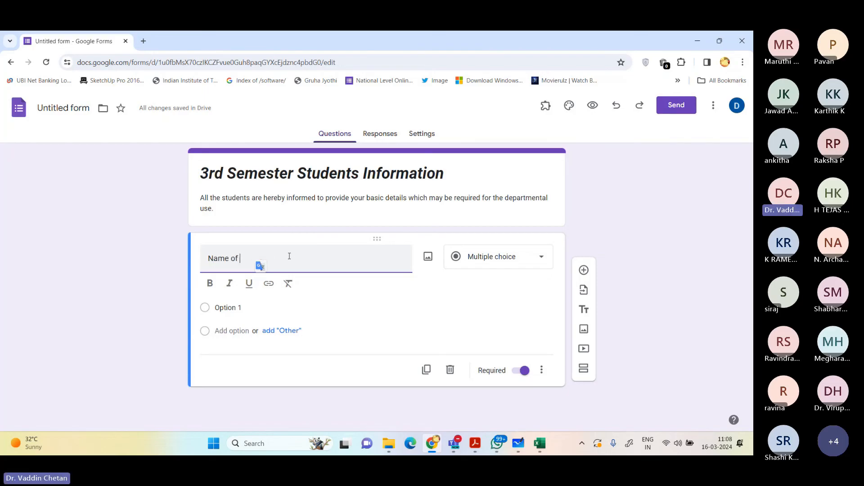
{"action": "type", "text": "the Student"}
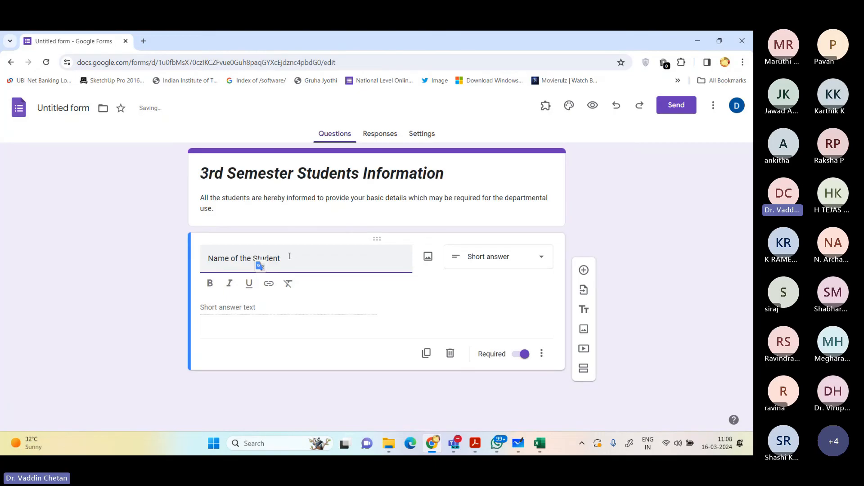
{"action": "triple_click", "coordinate": [223, 259]}
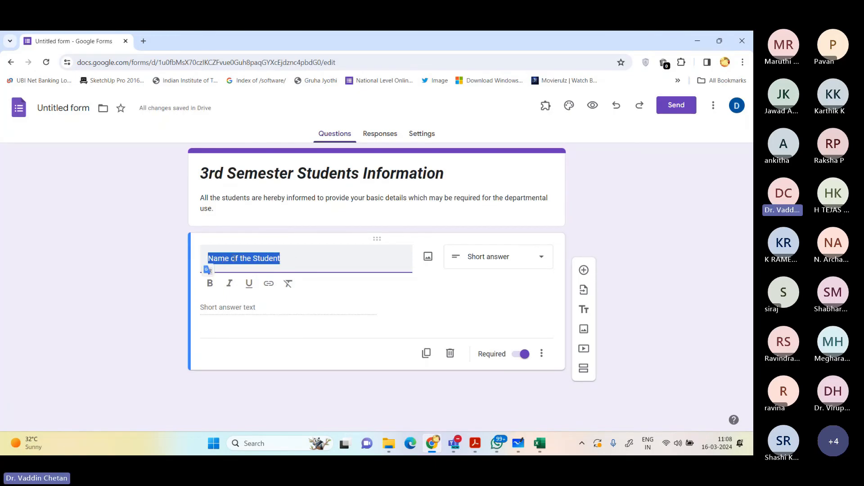
{"action": "left_click", "coordinate": [235, 258]}
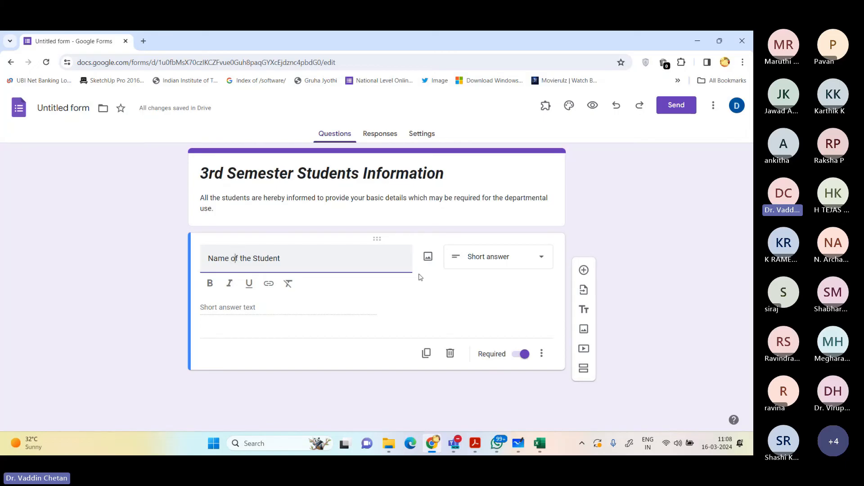
{"action": "left_click", "coordinate": [500, 261]}
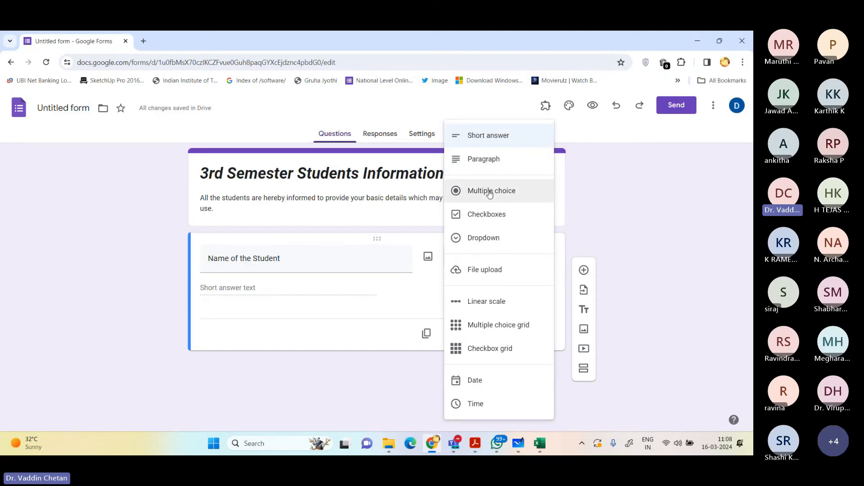
{"action": "left_click", "coordinate": [420, 305]}
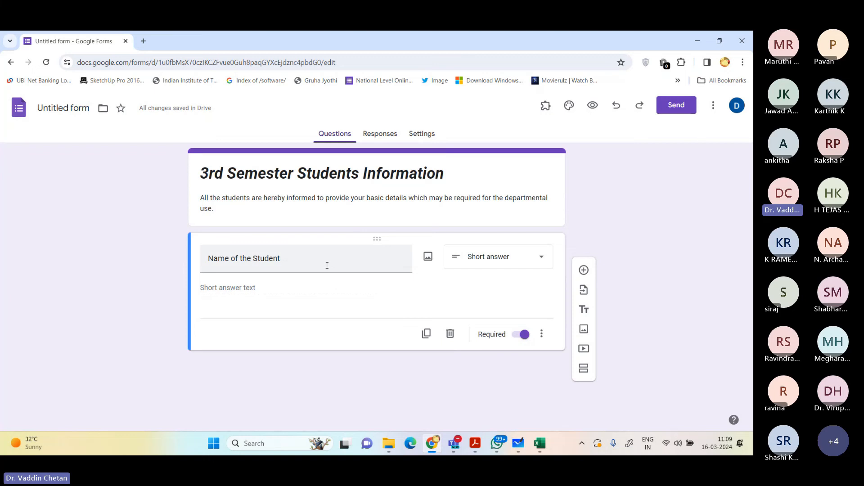
Step: Check question 17 in the PDF for the required details and add a short-answer question "Father Name:" to the form
{"action": "left_click", "coordinate": [583, 270]}
{"action": "key", "text": "alt+Tab"}
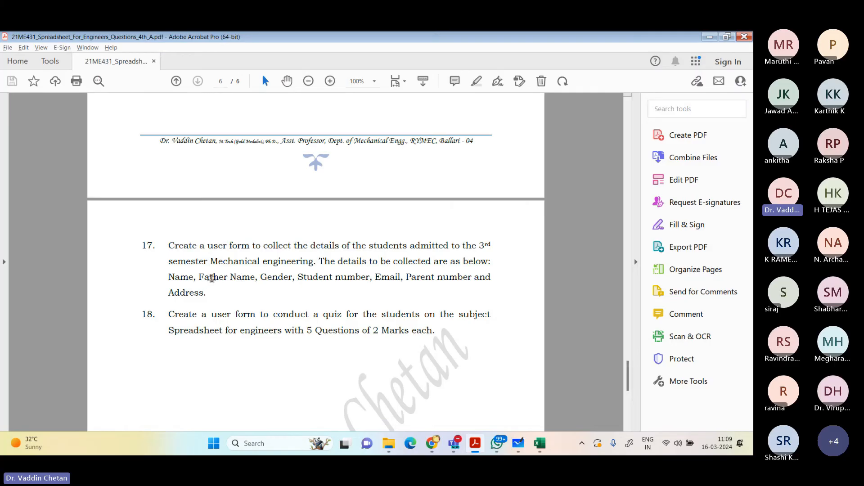
{"action": "key", "text": "alt+Tab"}
{"action": "type", "text": "Father "}
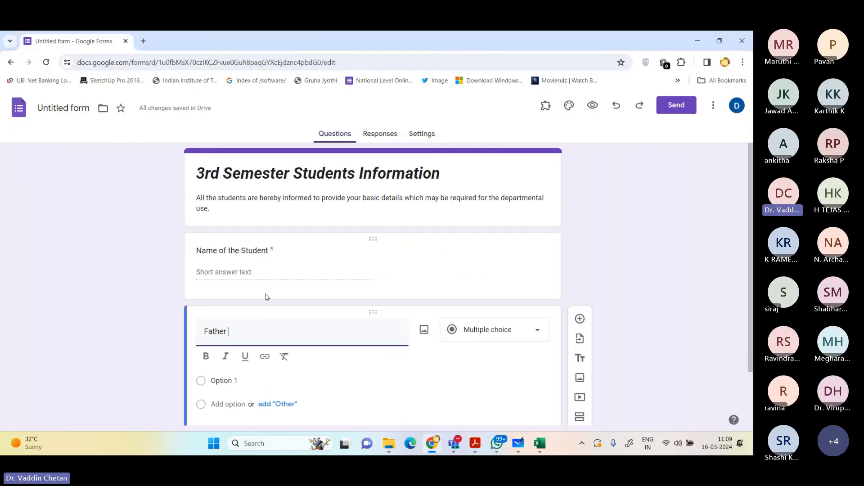
{"action": "type", "text": "Name:"}
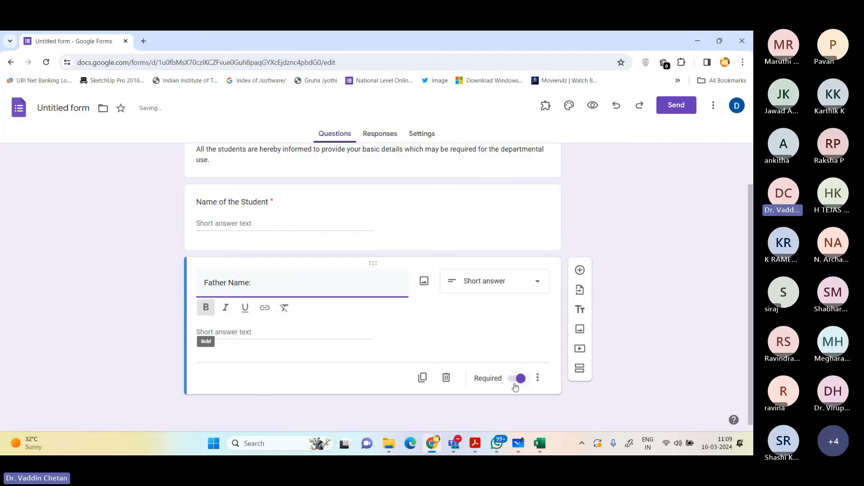
Step: Recheck the required details in the PDF and add the question "Gender:" to the form as a dropdown
{"action": "left_click", "coordinate": [580, 270]}
{"action": "key", "text": "alt+Tab"}
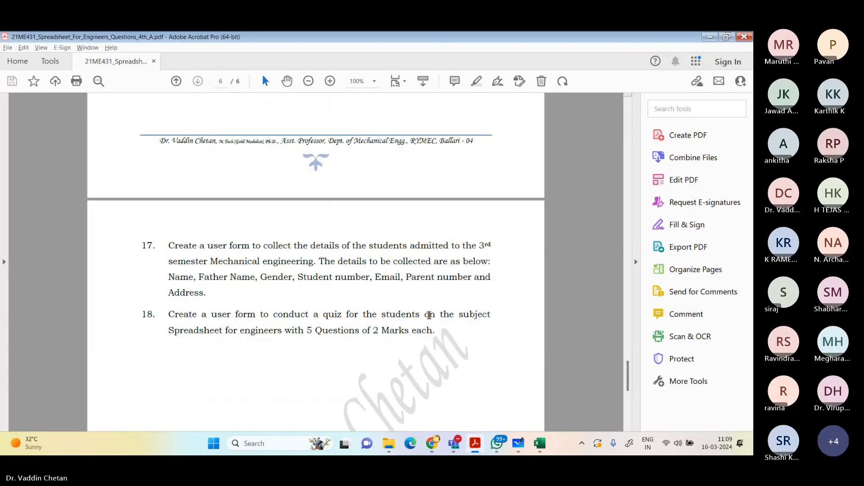
{"action": "key", "text": "alt+Tab"}
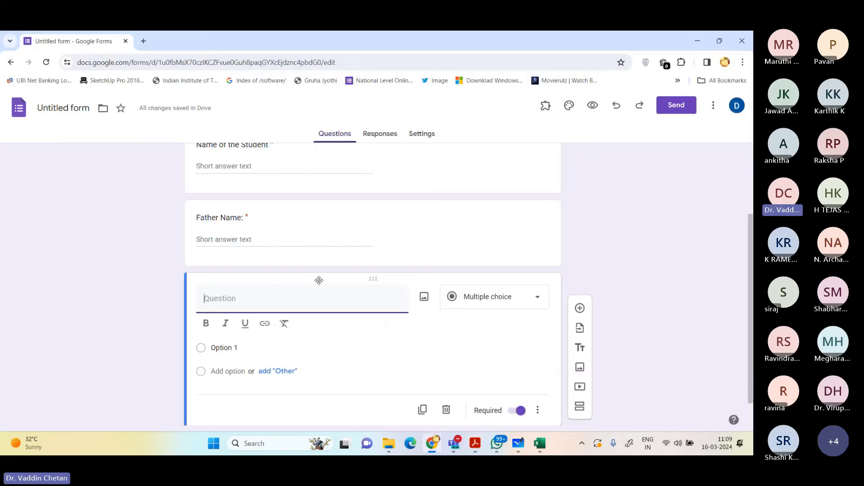
{"action": "type", "text": "Gnd"}
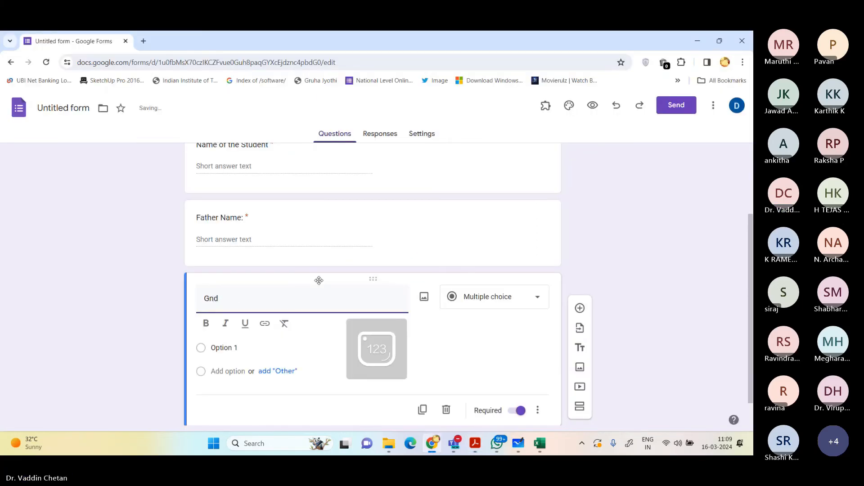
{"action": "type", "text": "nder:"}
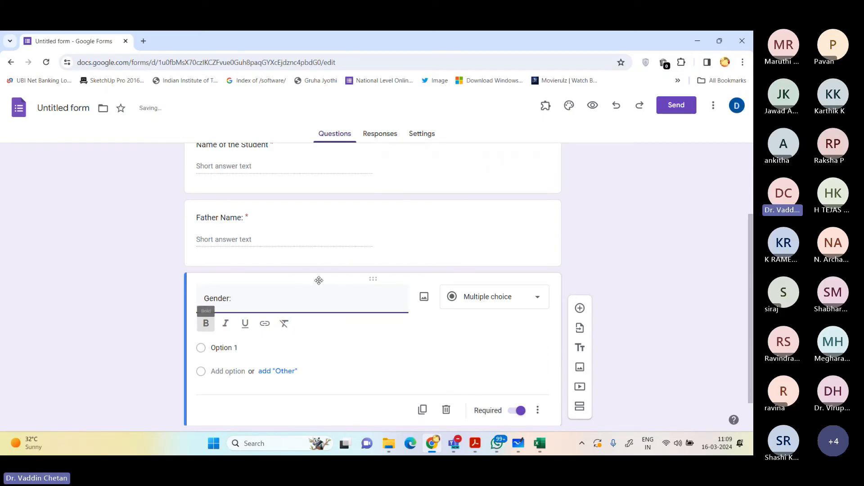
{"action": "left_click", "coordinate": [206, 323]}
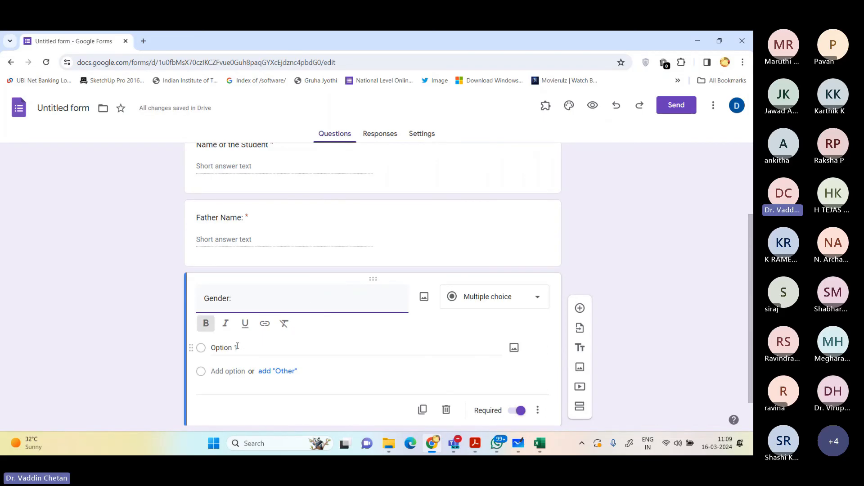
{"action": "left_click", "coordinate": [472, 303]}
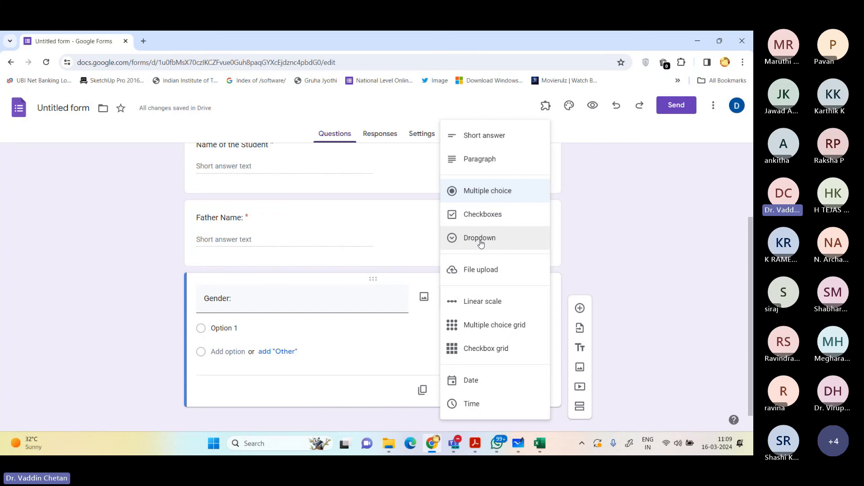
{"action": "left_click", "coordinate": [481, 243]}
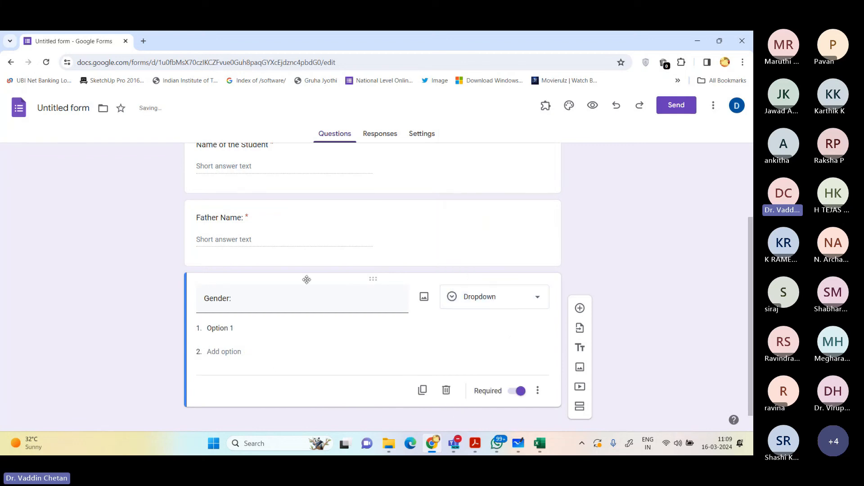
Step: Give the "Gender:" dropdown question the options "Male" and "Female"
{"action": "left_click", "coordinate": [246, 328]}
{"action": "type", "text": "Male"}
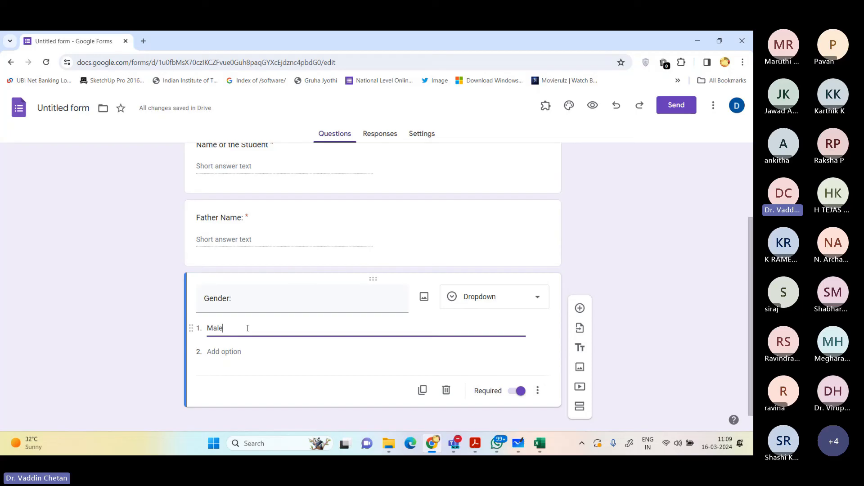
{"action": "key", "text": "Return"}
{"action": "type", "text": "Female"}
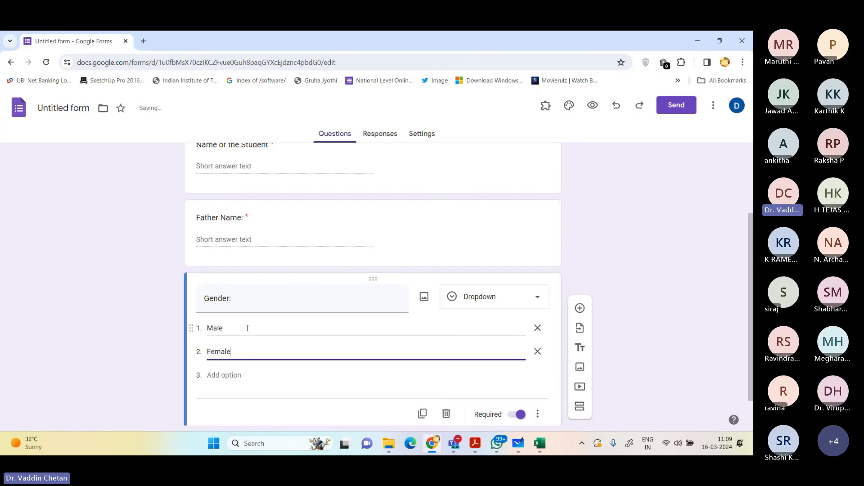
{"action": "scroll", "coordinate": [262, 343], "scroll_direction": "down", "scroll_amount": 1}
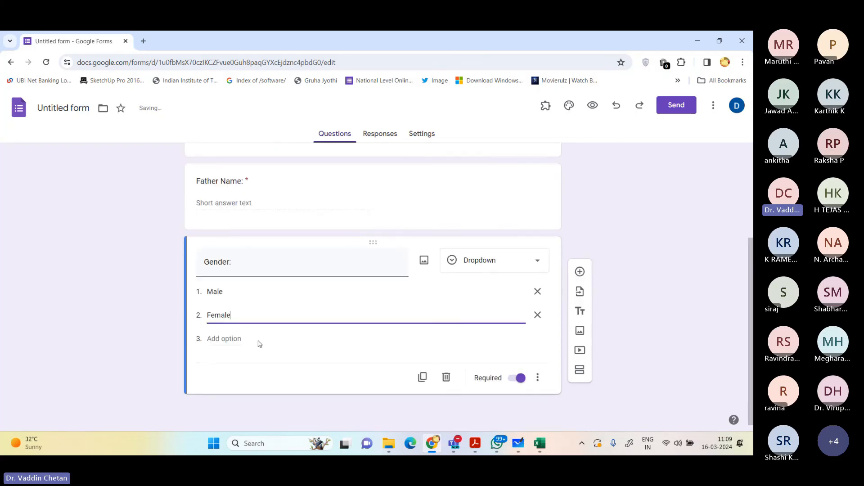
Step: Check question 17 in the PDF for the next required detail and add a short-answer question "Student Mobile No." to the form
{"action": "left_click", "coordinate": [580, 272]}
{"action": "key", "text": "alt+Tab"}
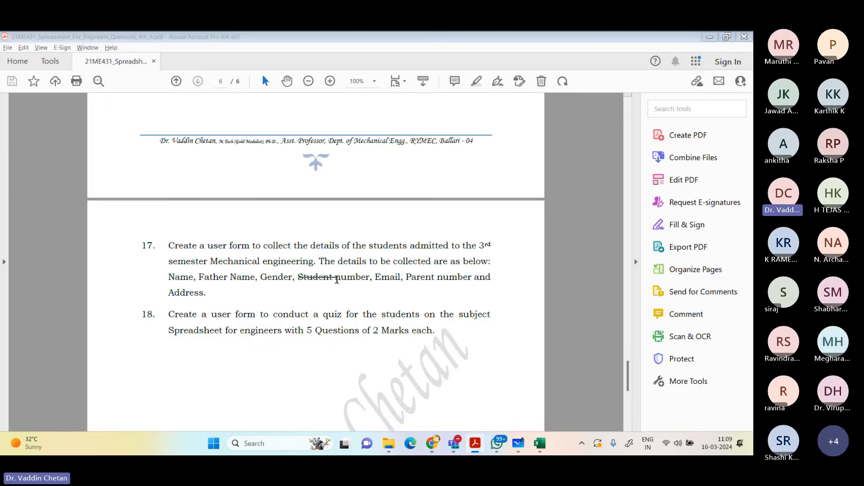
{"action": "key", "text": "alt+Tab"}
{"action": "type", "text": "Stnt"}
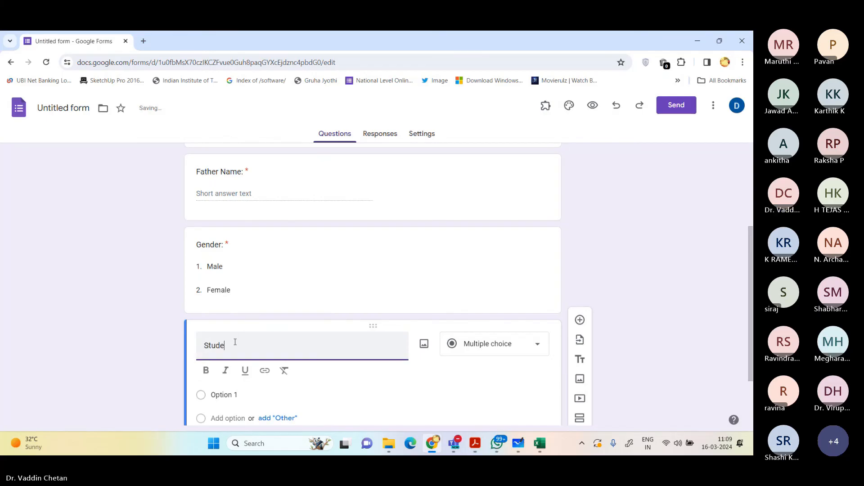
{"action": "key", "text": "BackSpace"}
{"action": "type", "text": "ude"}
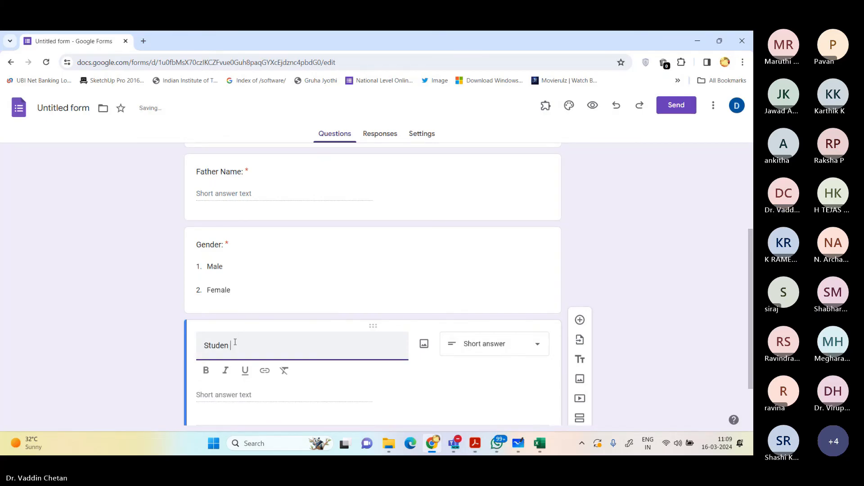
{"action": "key", "text": "Num_Lock"}
{"action": "key", "text": "BackSpace"}
{"action": "type", "text": "nt Mo"}
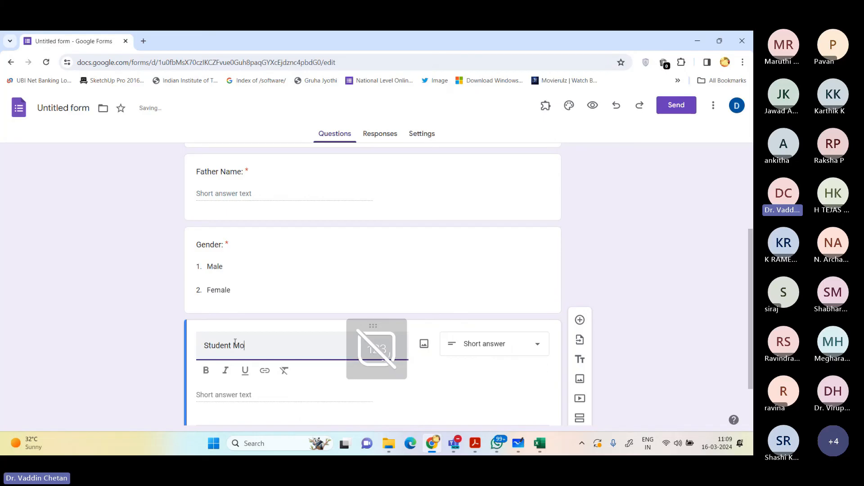
{"action": "type", "text": "bile No."}
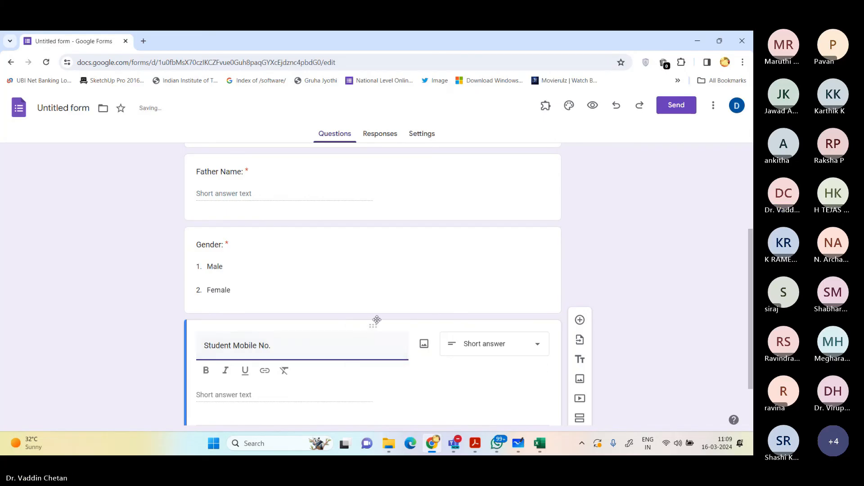
{"action": "scroll", "coordinate": [376, 321], "scroll_direction": "down", "scroll_amount": 2}
{"action": "key", "text": "Tab"}
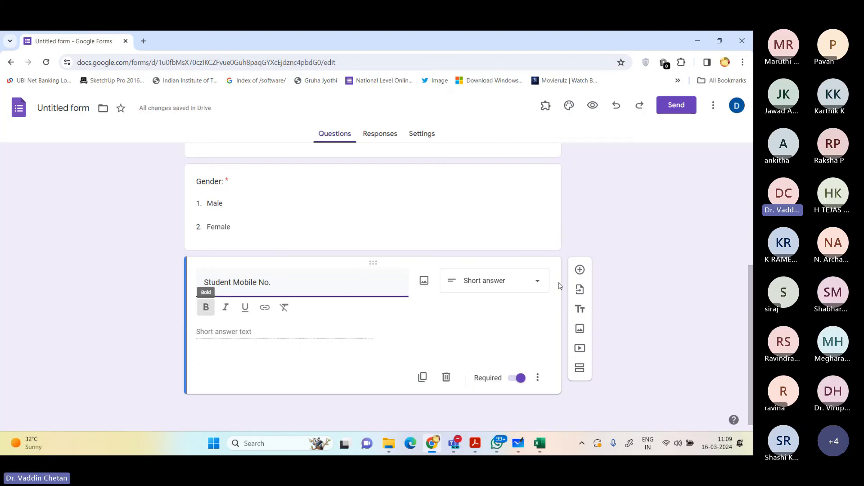
Step: Recheck the required details in the PDF and add a short-answer question "Email ID:" below the student mobile number question
{"action": "left_click", "coordinate": [580, 269]}
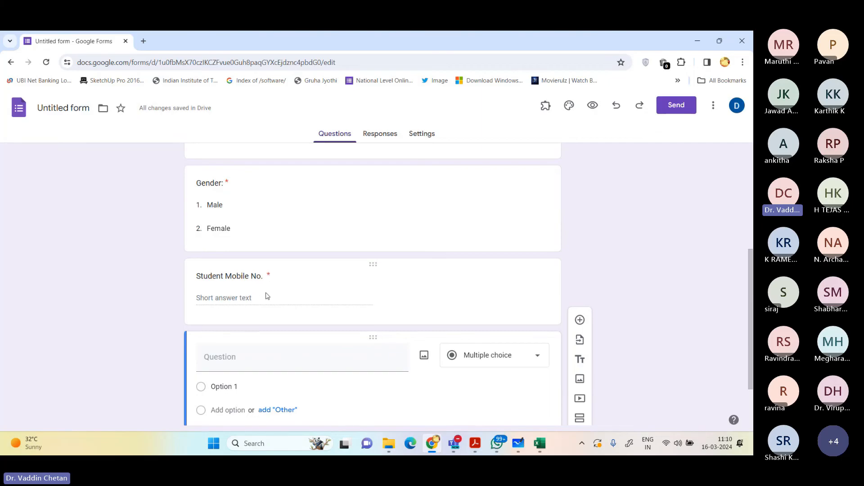
{"action": "scroll", "coordinate": [256, 311], "scroll_direction": "down", "scroll_amount": 1}
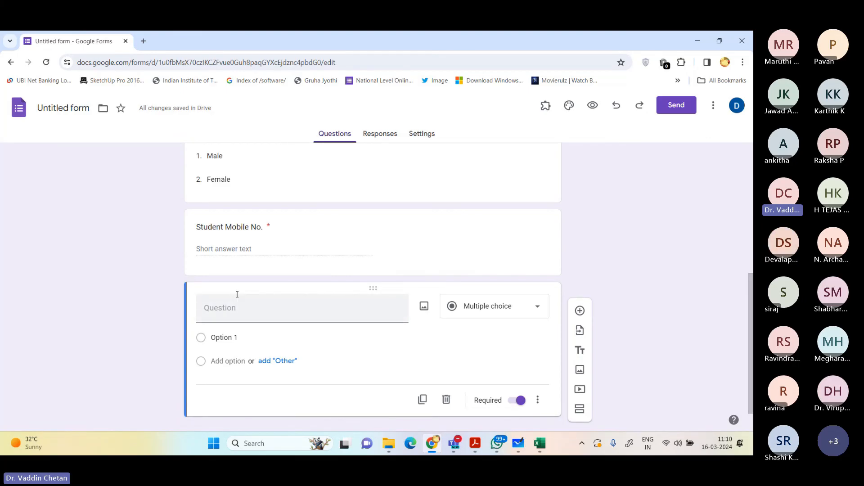
{"action": "left_click", "coordinate": [247, 305]}
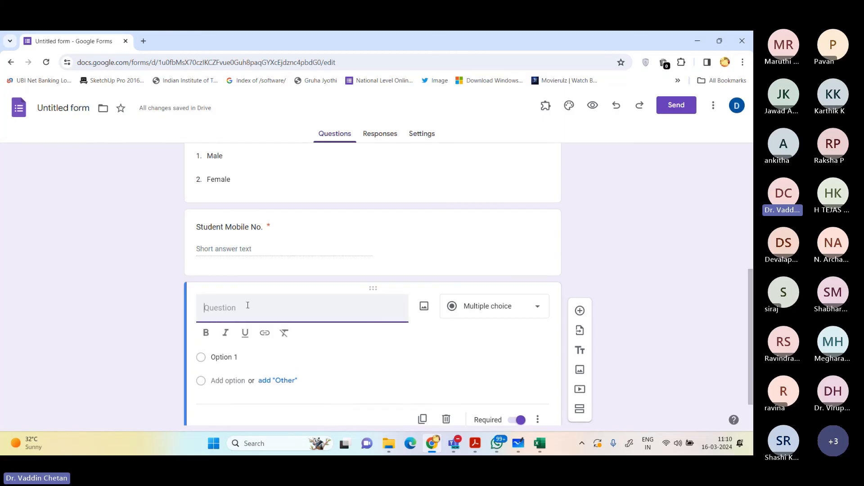
{"action": "key", "text": "alt+Tab"}
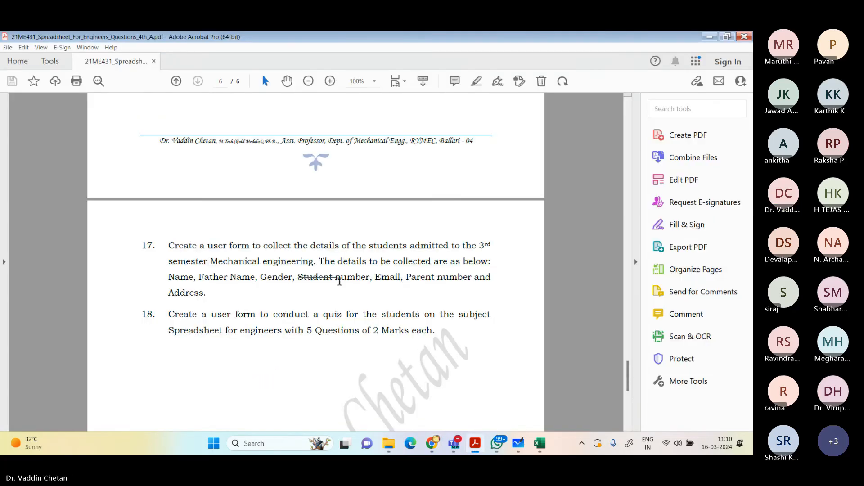
{"action": "key", "text": "alt+Tab"}
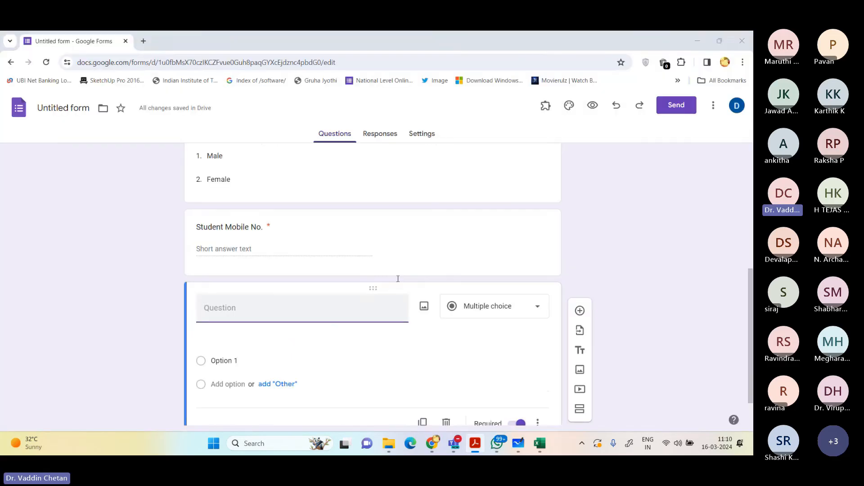
{"action": "type", "text": "Email"}
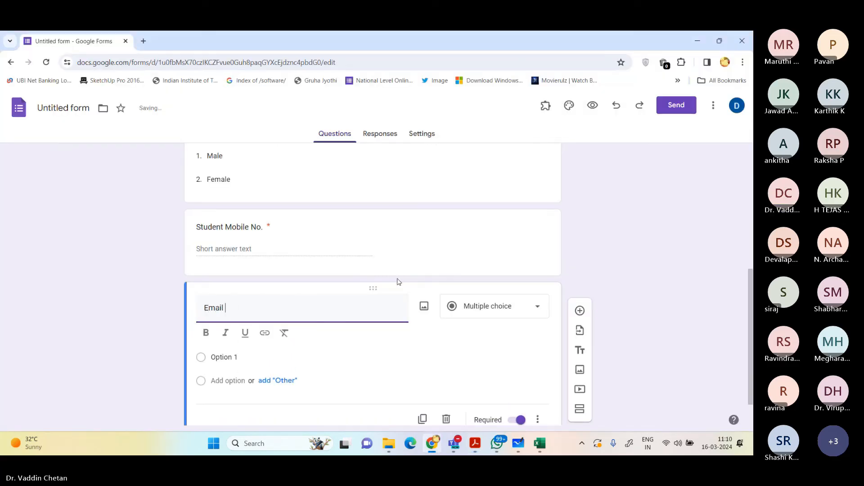
{"action": "type", "text": " ID:"}
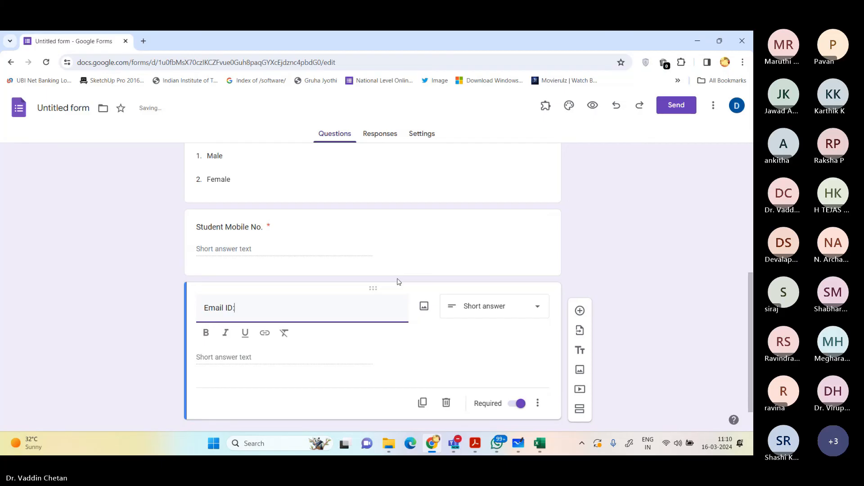
{"action": "key", "text": "ctrl+b"}
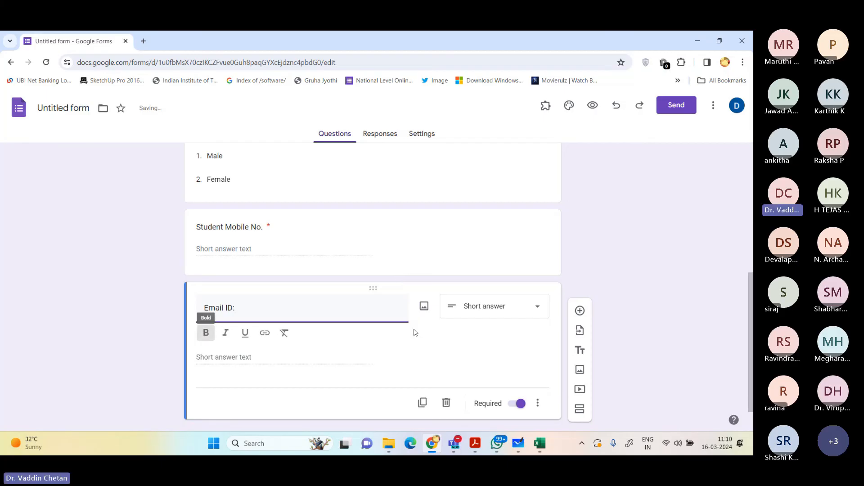
Step: Check the PDF for the detail following the email and add a short-answer question "Parent Mobile No." to the form
{"action": "left_click", "coordinate": [580, 310]}
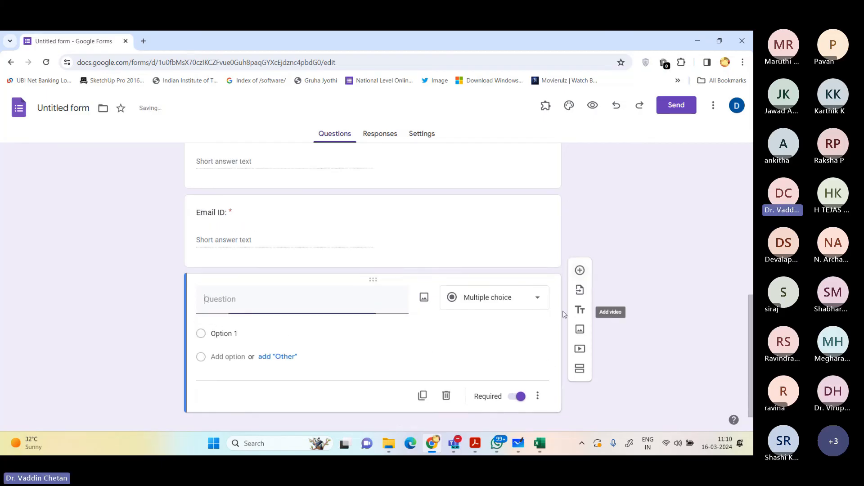
{"action": "key", "text": "alt+Tab"}
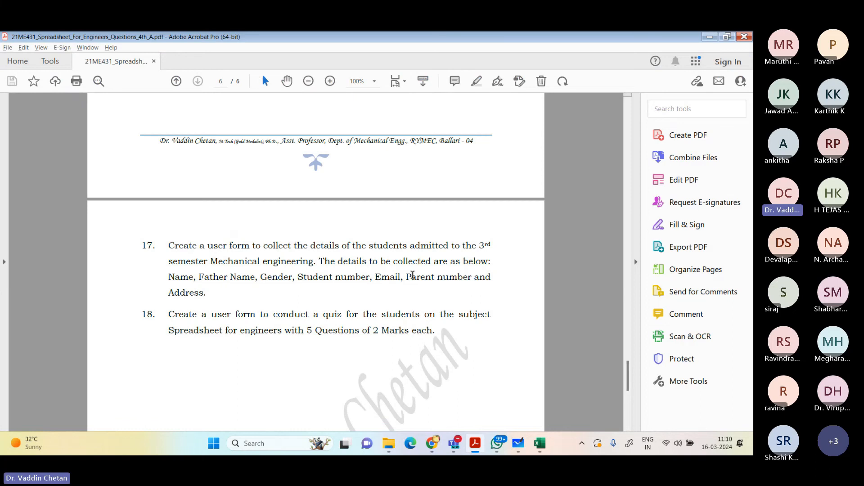
{"action": "key", "text": "alt+Tab"}
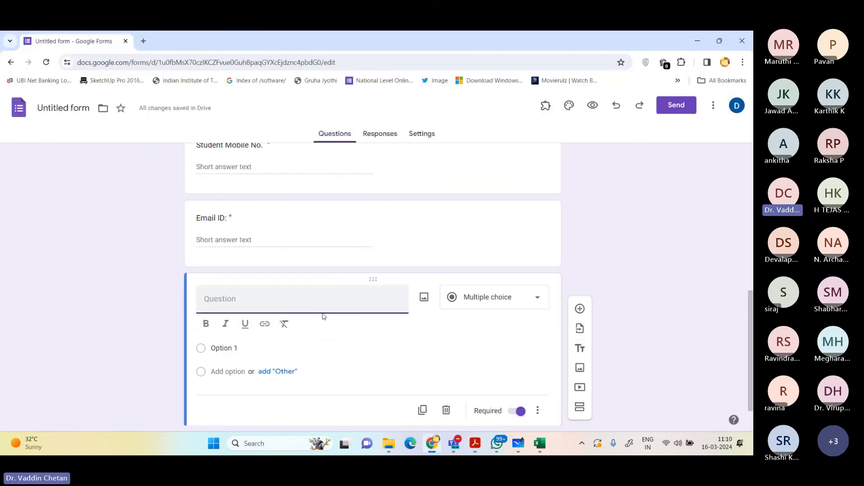
{"action": "type", "text": "Parents M"}
{"action": "key", "text": "BackSpace"}
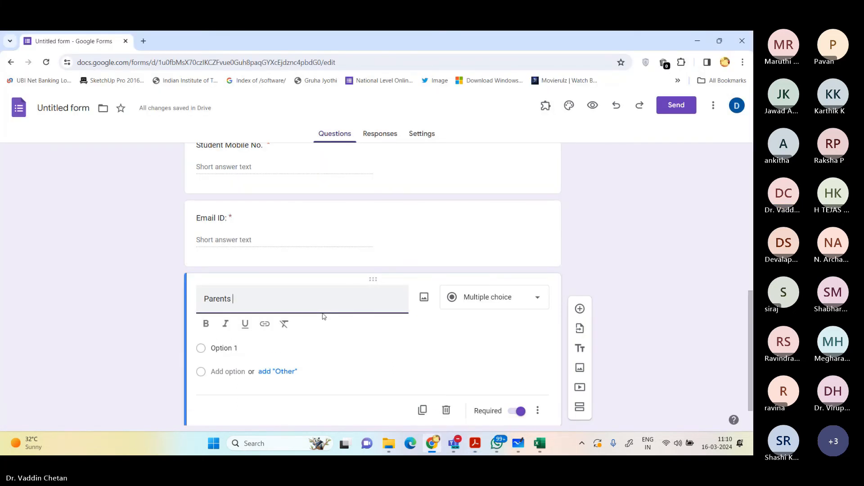
{"action": "key", "text": "BackSpace"}
{"action": "key", "text": "BackSpace"}
{"action": "type", "text": "Mobile "}
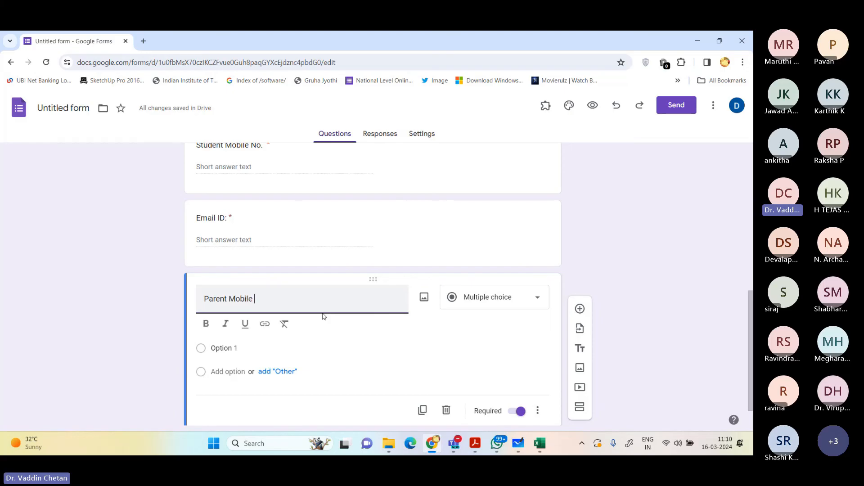
{"action": "type", "text": "No."}
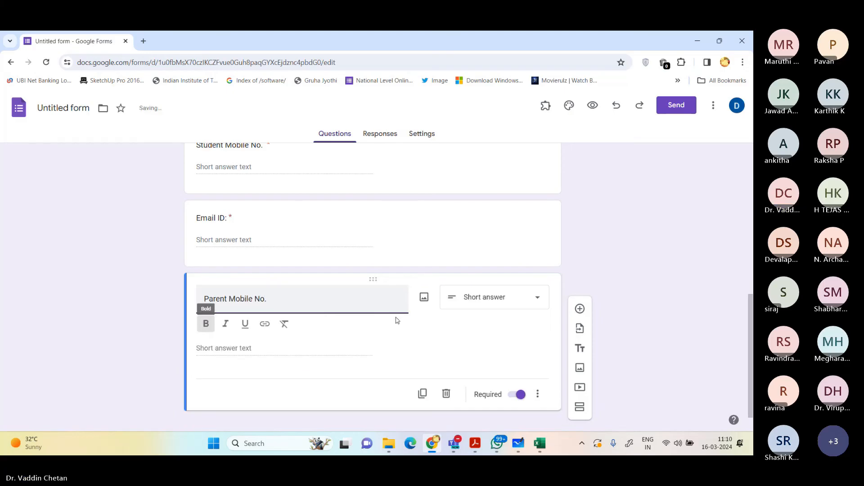
Step: Add a paragraph question "Address:" below the parent mobile number question
{"action": "left_click", "coordinate": [579, 309]}
{"action": "type", "text": "Adr"}
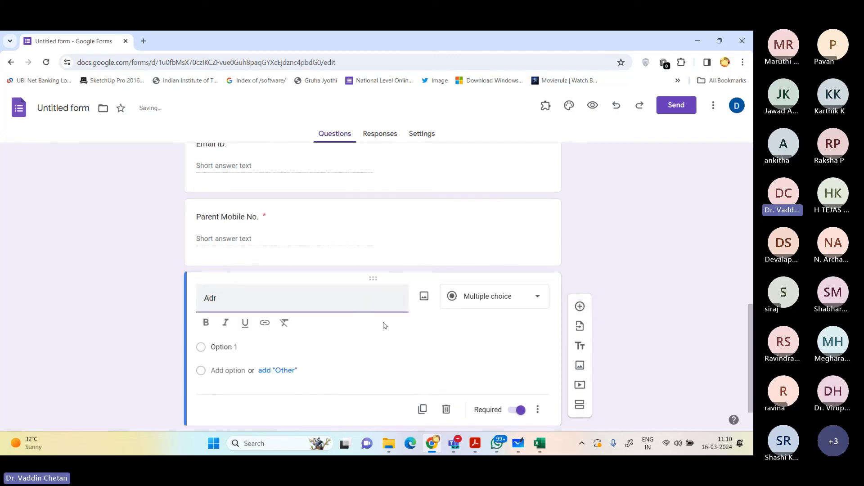
{"action": "type", "text": "ess"}
{"action": "key", "text": "BackSpace"}
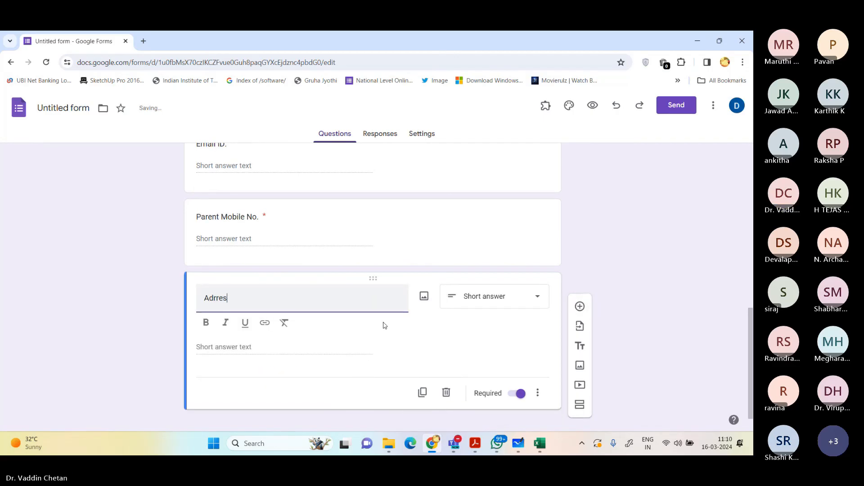
{"action": "key", "text": "BackSpace"}
{"action": "key", "text": "BackSpace"}
{"action": "type", "text": "ress:"}
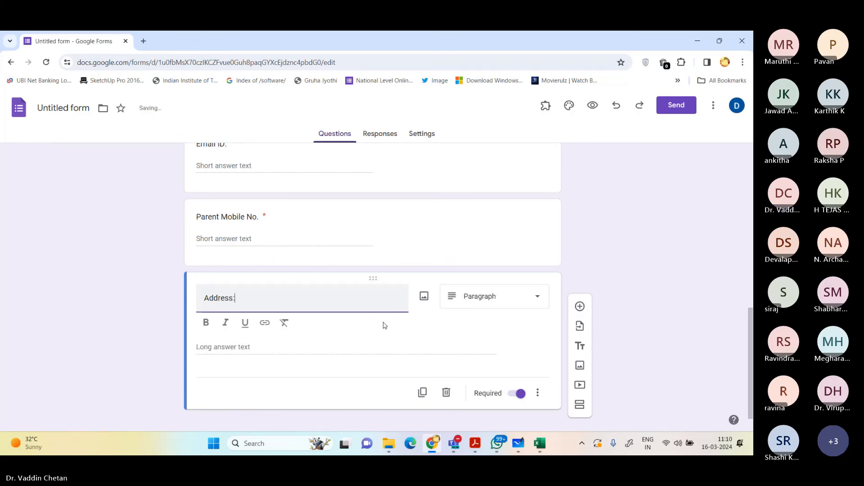
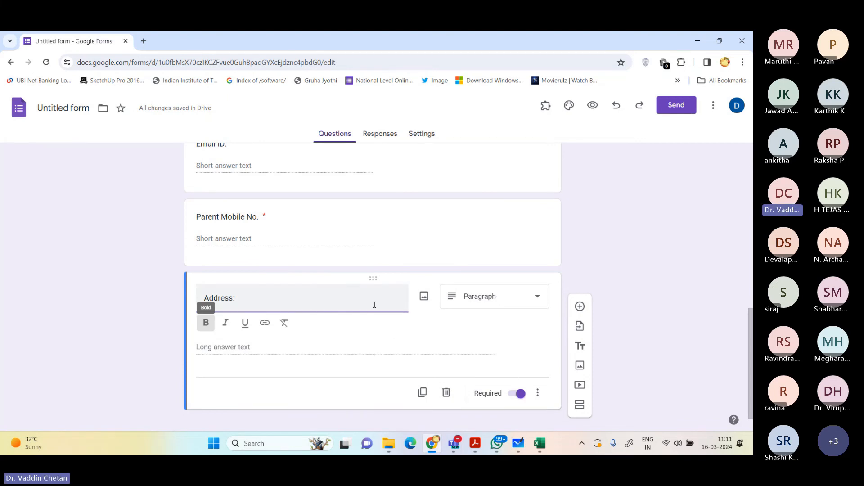
Step: Rename the untitled form to match its heading, 3rd Semester Students Information
{"action": "scroll", "coordinate": [447, 317], "scroll_direction": "up", "scroll_amount": 10}
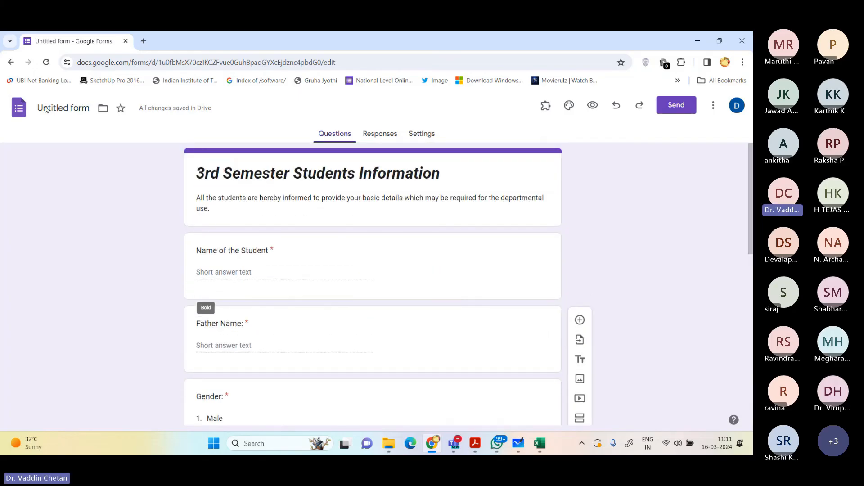
{"action": "left_click", "coordinate": [83, 113]}
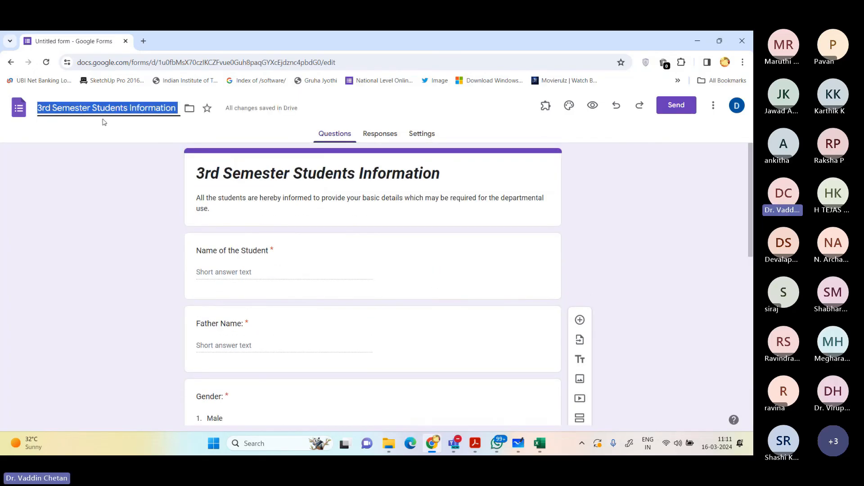
{"action": "left_click", "coordinate": [647, 208]}
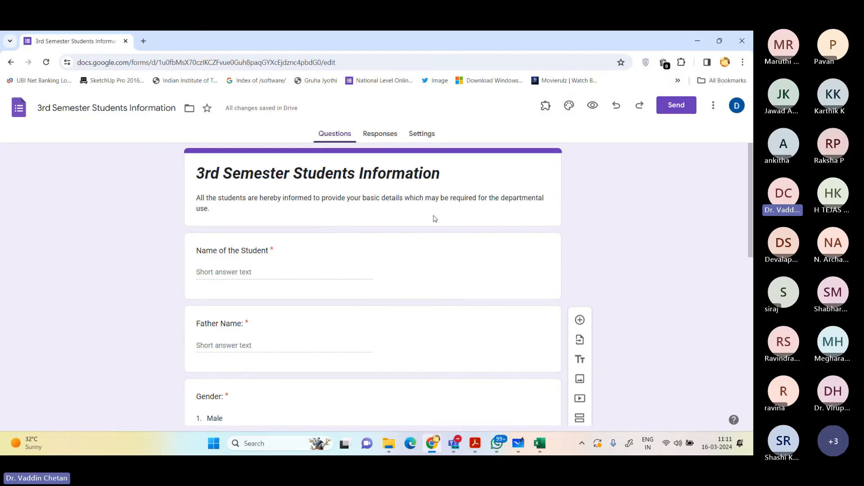
Step: Set the theme's header text style to Bookman Old Style at size 20
{"action": "left_click", "coordinate": [568, 108]}
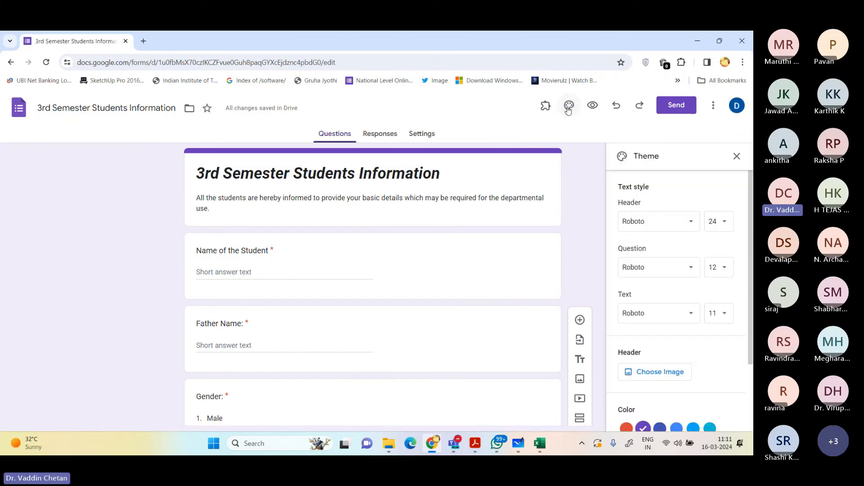
{"action": "left_click", "coordinate": [653, 223]}
{"action": "left_click", "coordinate": [647, 282]}
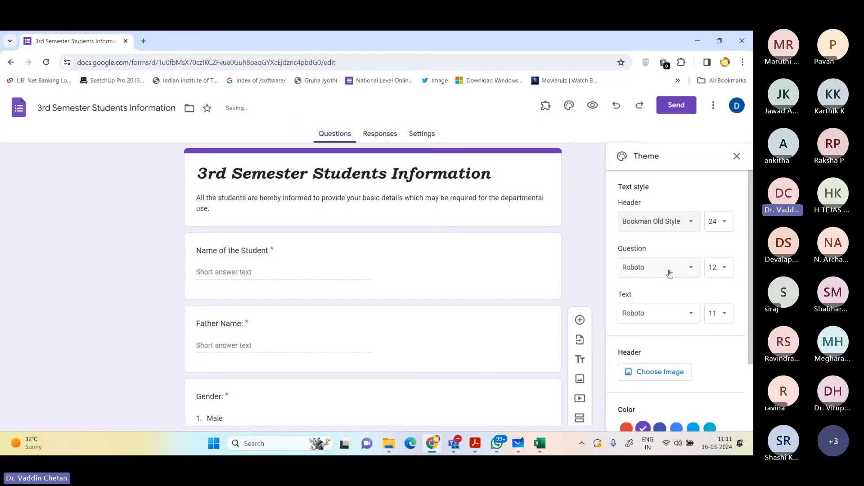
{"action": "left_click", "coordinate": [716, 222]}
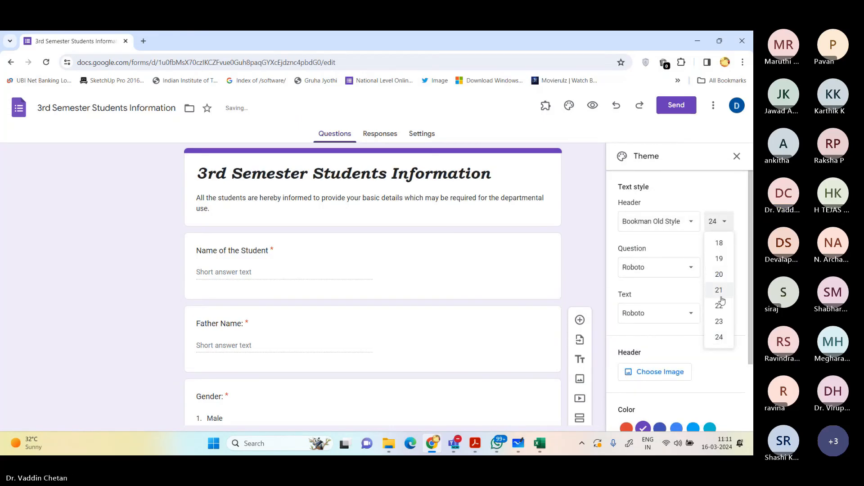
{"action": "left_click", "coordinate": [720, 274]}
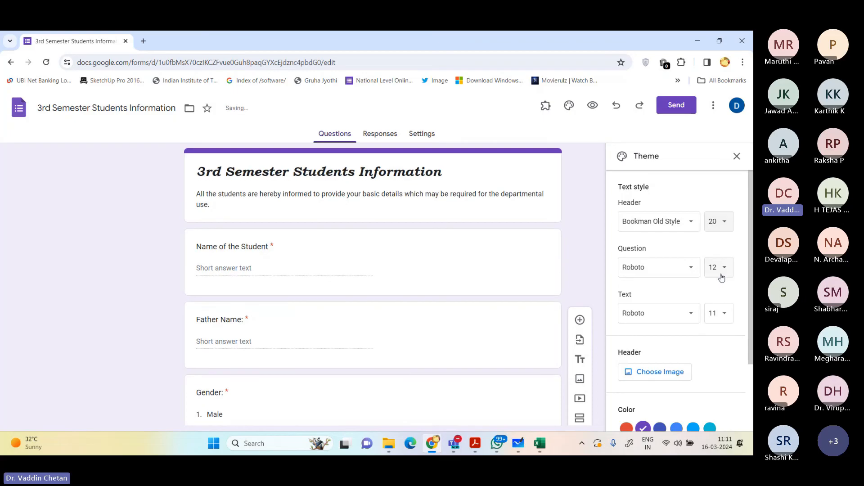
Step: Change both the question and the text fonts of the theme to Bookman Old Style
{"action": "left_click", "coordinate": [649, 268]}
{"action": "left_click", "coordinate": [648, 328]}
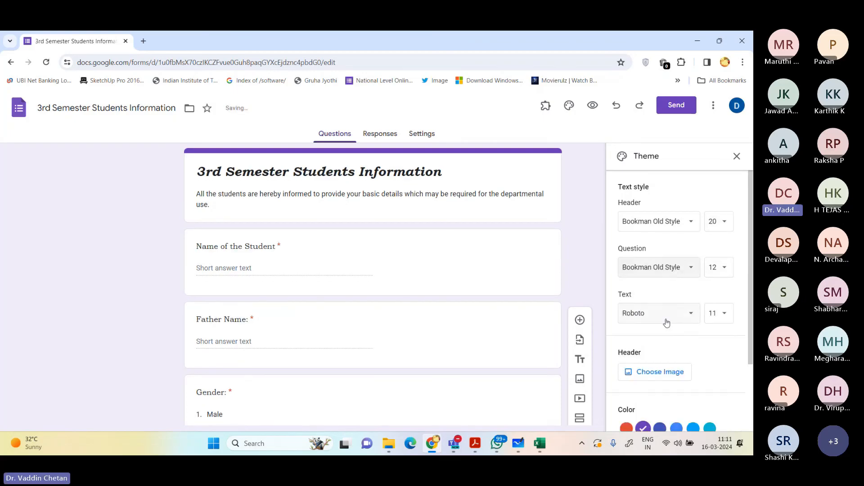
{"action": "left_click", "coordinate": [657, 317]}
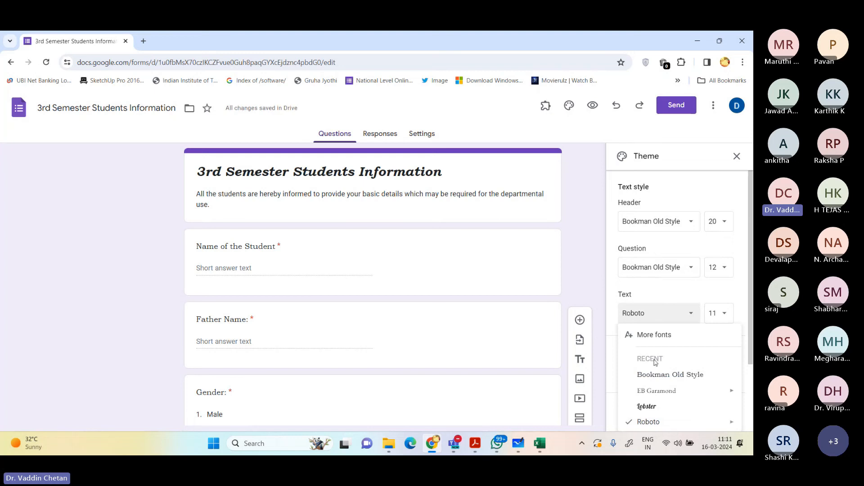
{"action": "left_click", "coordinate": [657, 375]}
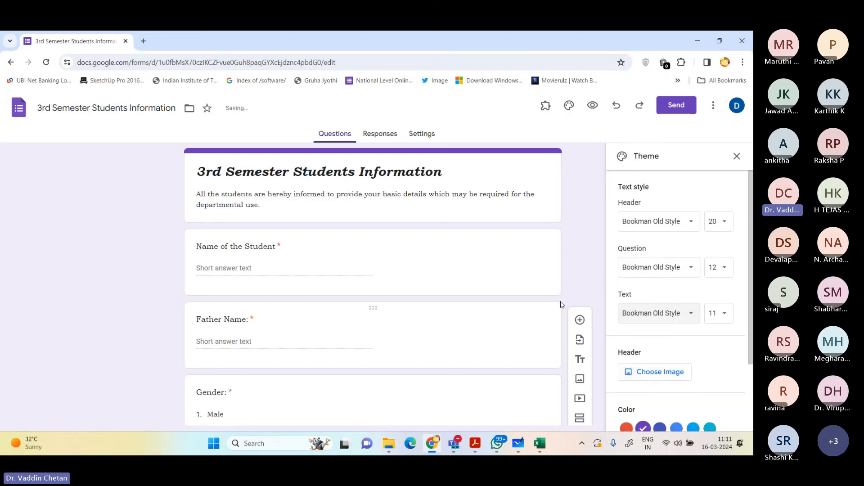
Step: Insert the painted hands picture from the Work and School themes as the form's header image
{"action": "scroll", "coordinate": [562, 304], "scroll_direction": "down", "scroll_amount": 1}
{"action": "scroll", "coordinate": [665, 295], "scroll_direction": "down", "scroll_amount": 2}
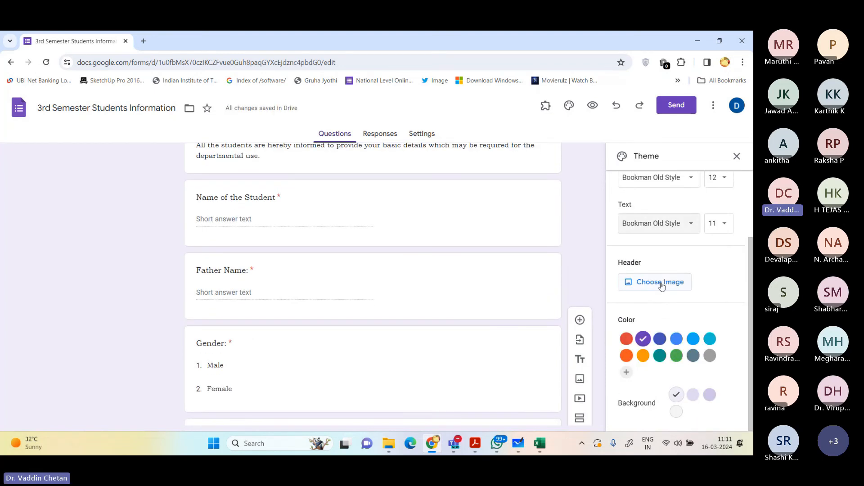
{"action": "left_click", "coordinate": [661, 284]}
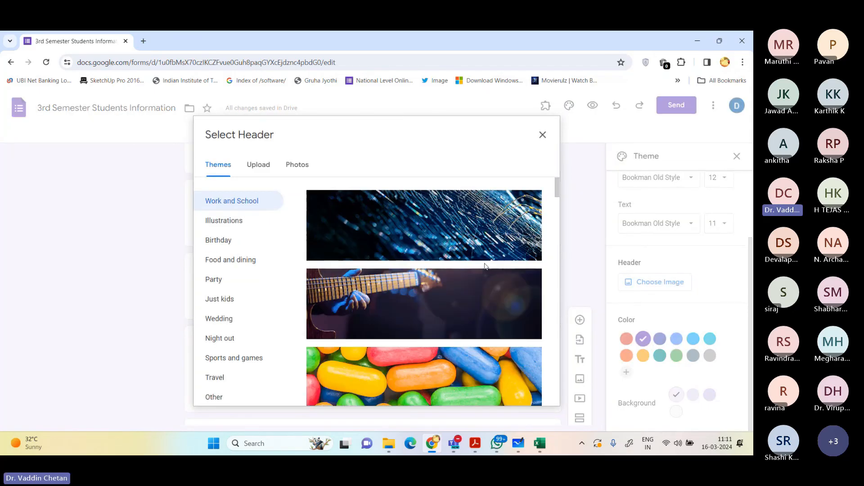
{"action": "scroll", "coordinate": [489, 269], "scroll_direction": "down", "scroll_amount": 5}
{"action": "scroll", "coordinate": [489, 269], "scroll_direction": "down", "scroll_amount": 4}
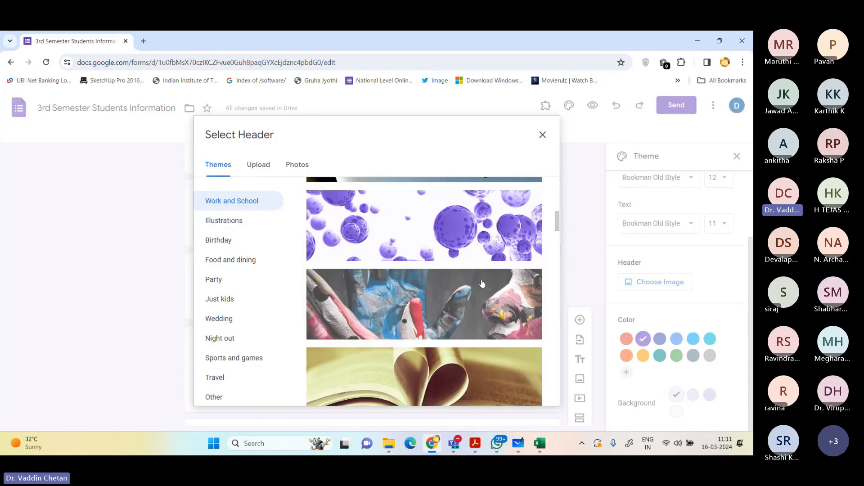
{"action": "scroll", "coordinate": [476, 284], "scroll_direction": "down", "scroll_amount": 1}
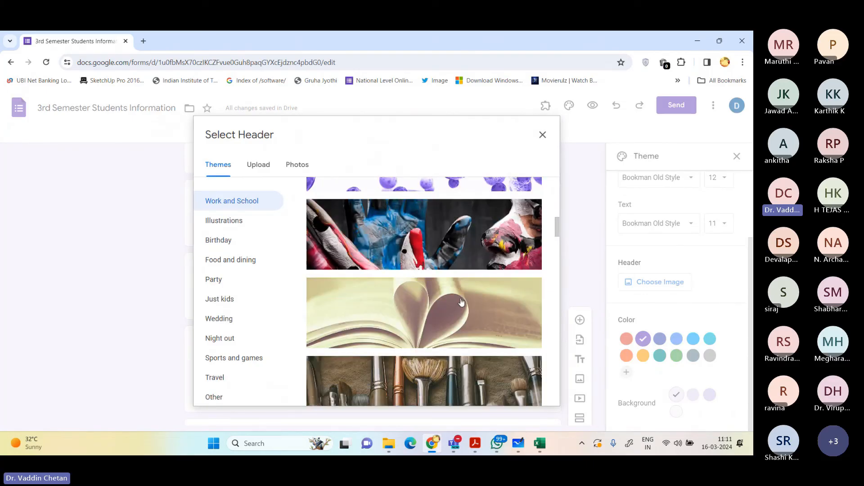
{"action": "scroll", "coordinate": [461, 303], "scroll_direction": "down", "scroll_amount": 1}
{"action": "left_click", "coordinate": [472, 245]}
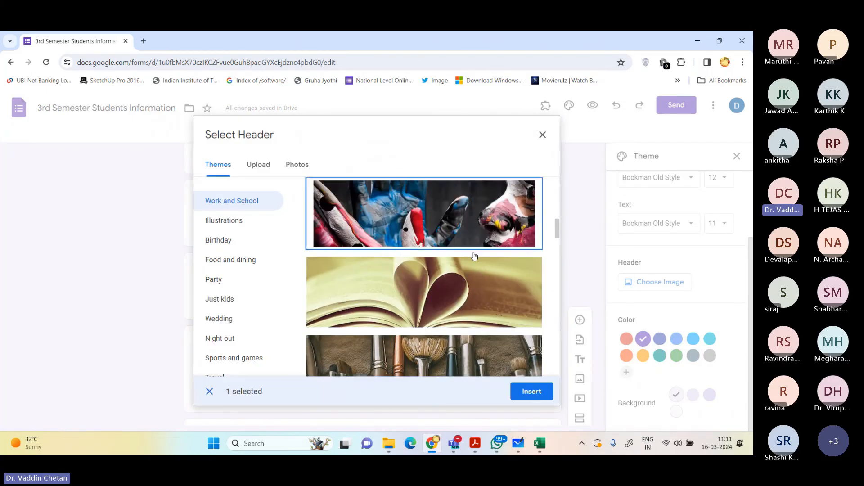
{"action": "scroll", "coordinate": [469, 316], "scroll_direction": "up", "scroll_amount": 2}
{"action": "left_click", "coordinate": [519, 392]}
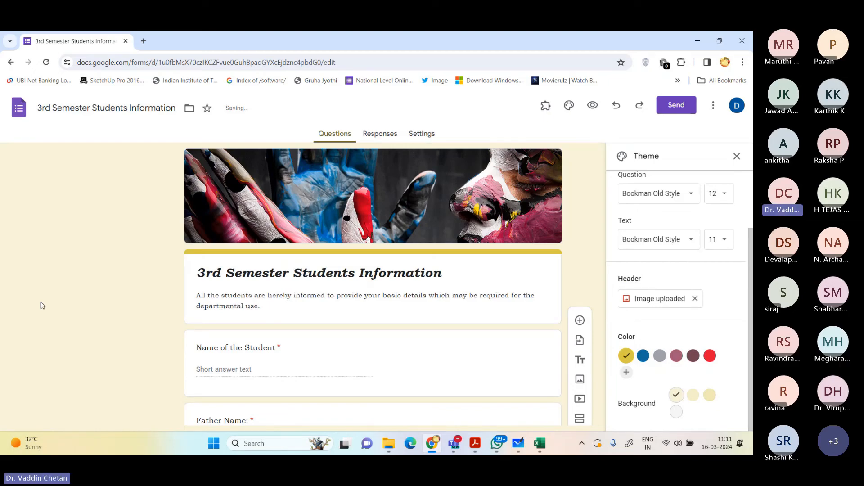
Step: Try the darkest and the middle yellow background shades on the form
{"action": "scroll", "coordinate": [42, 306], "scroll_direction": "down", "scroll_amount": 7}
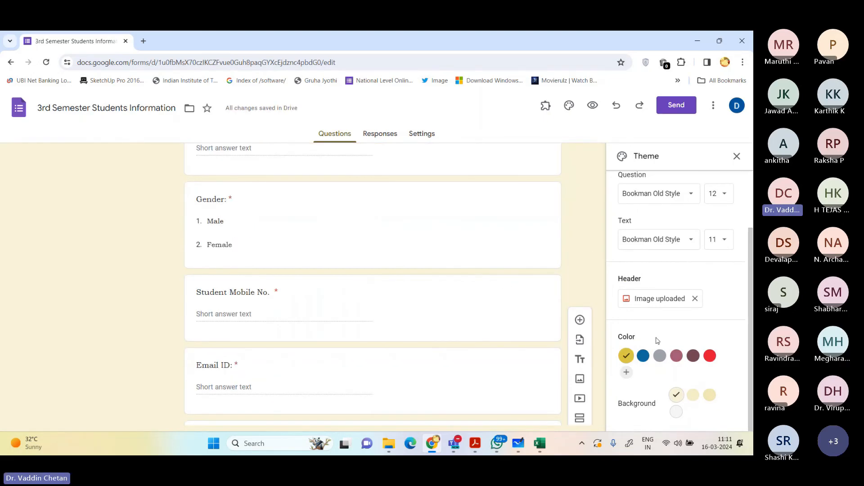
{"action": "left_click", "coordinate": [708, 397]}
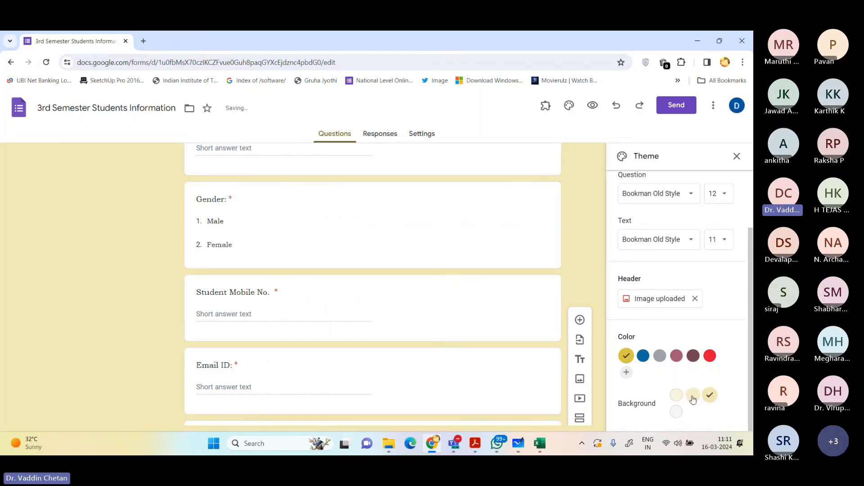
{"action": "left_click", "coordinate": [694, 396]}
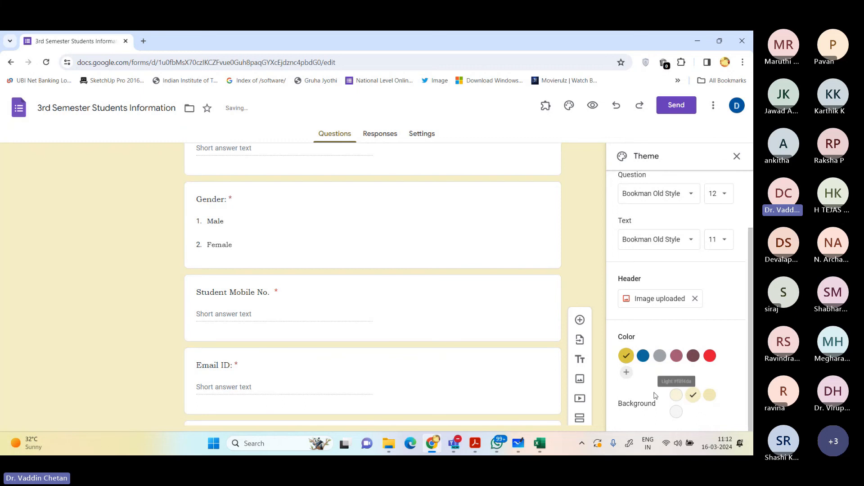
Step: Try the blue, dark maroon, red and gray theme colors on the form
{"action": "scroll", "coordinate": [648, 329], "scroll_direction": "up", "scroll_amount": 2}
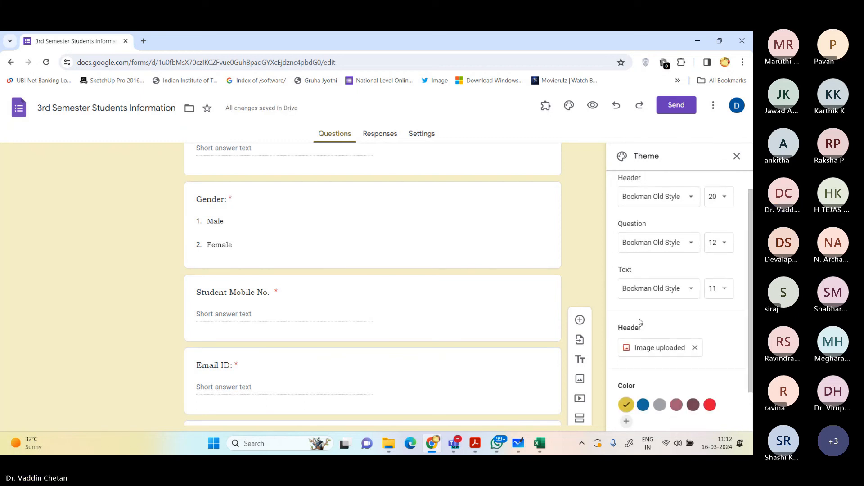
{"action": "left_click", "coordinate": [644, 405]}
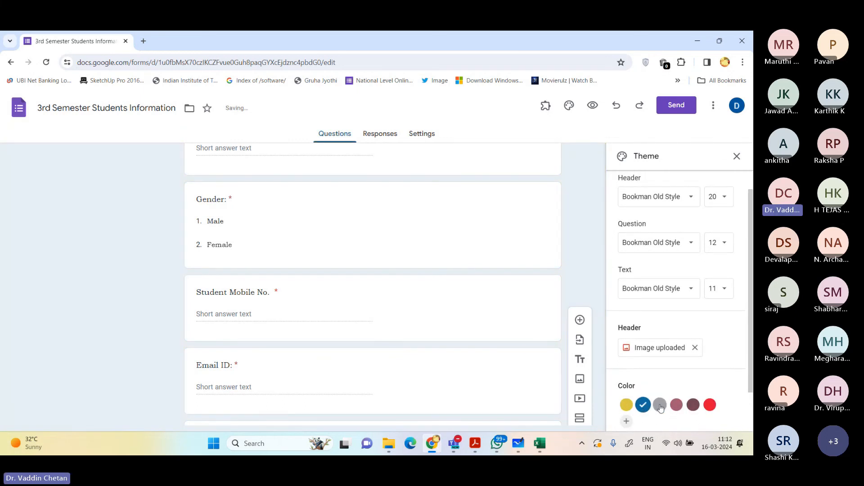
{"action": "left_click", "coordinate": [693, 405]}
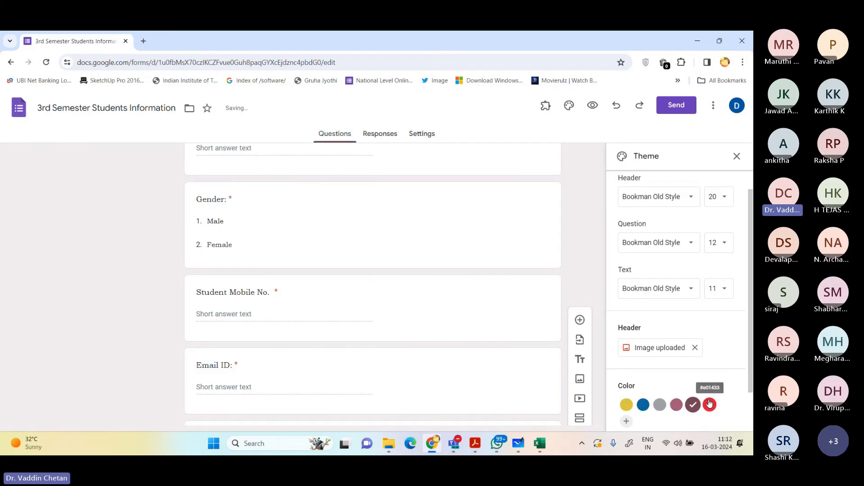
{"action": "left_click", "coordinate": [709, 404]}
{"action": "scroll", "coordinate": [479, 331], "scroll_direction": "up", "scroll_amount": 10}
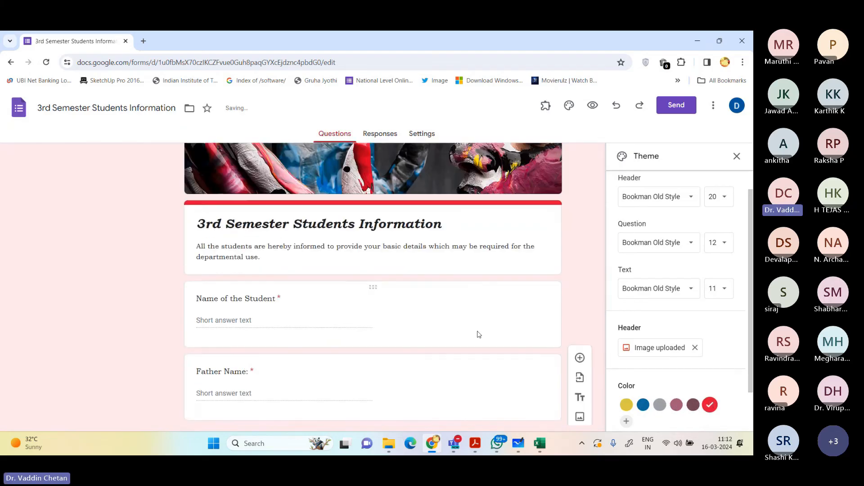
{"action": "scroll", "coordinate": [639, 370], "scroll_direction": "down", "scroll_amount": 2}
{"action": "left_click", "coordinate": [643, 356]}
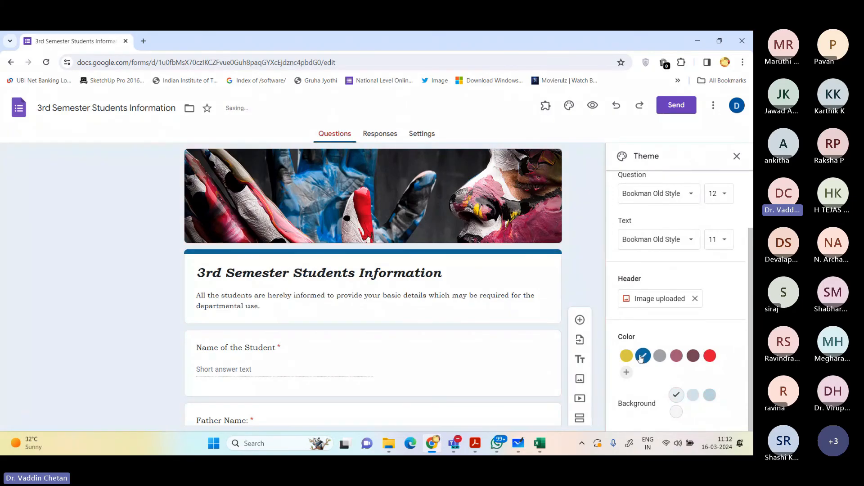
{"action": "left_click", "coordinate": [660, 355]}
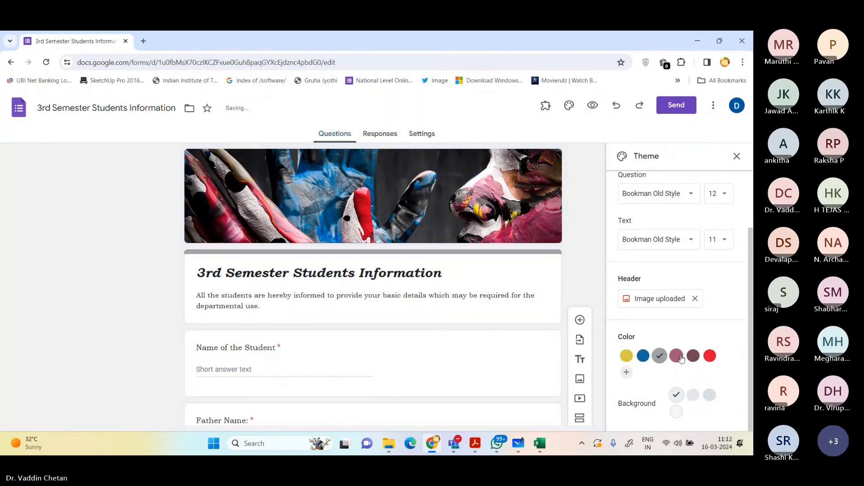
Step: Set the theme color to red, compare its background shades and apply the middle pink one
{"action": "left_click", "coordinate": [705, 358]}
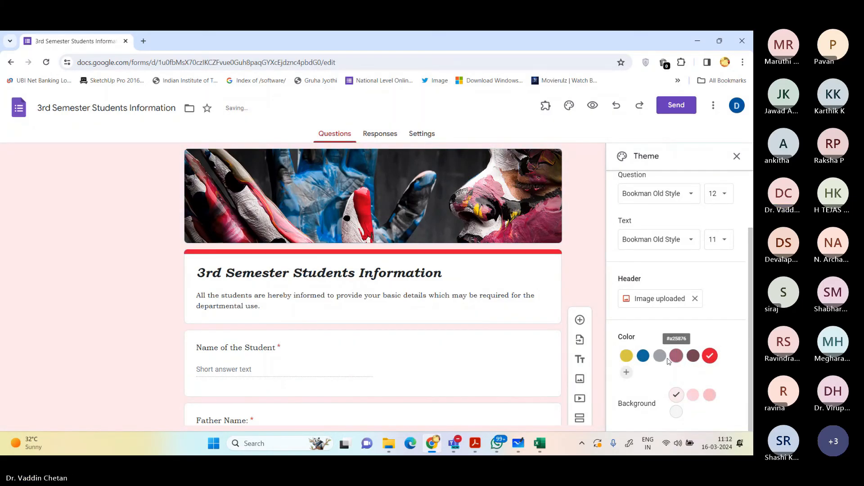
{"action": "left_click", "coordinate": [693, 396]}
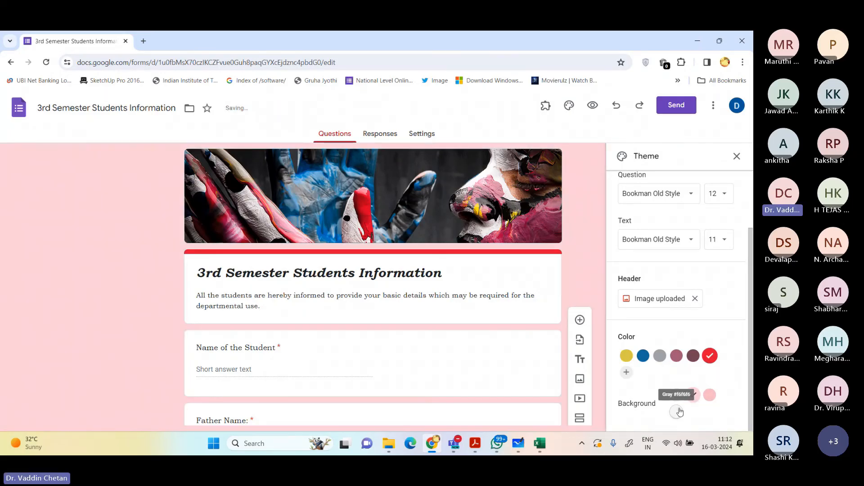
{"action": "left_click", "coordinate": [710, 395]}
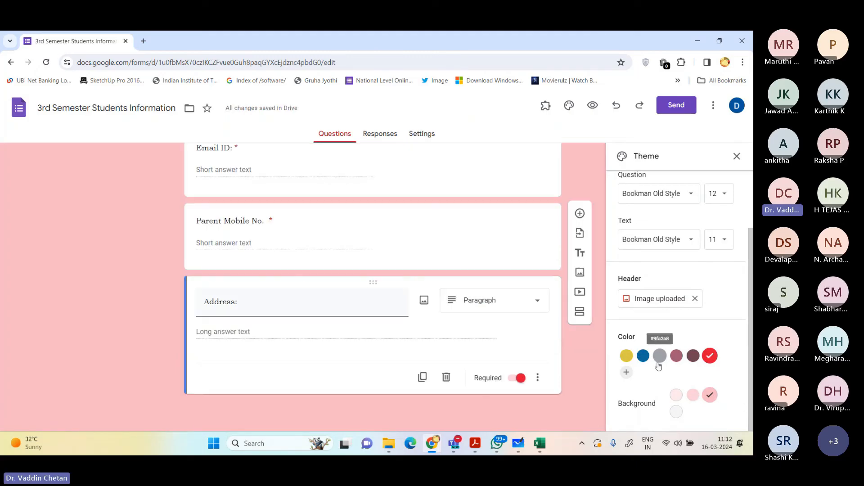
{"action": "left_click", "coordinate": [676, 395]}
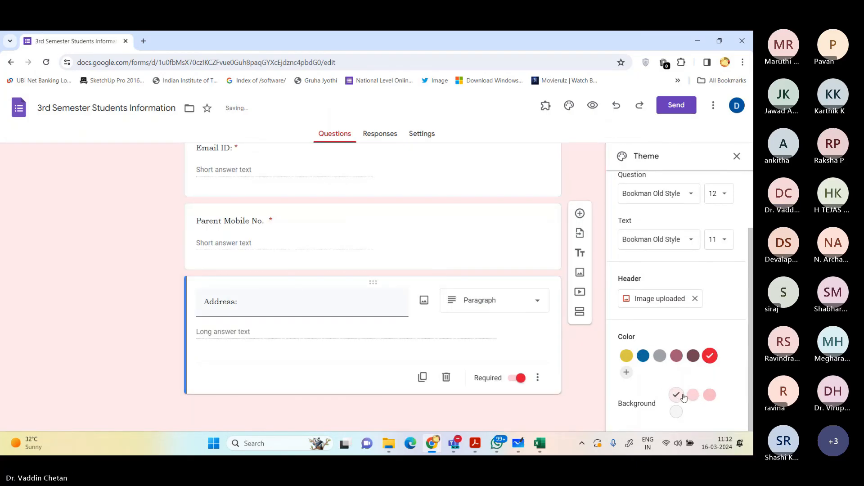
{"action": "left_click", "coordinate": [694, 395]}
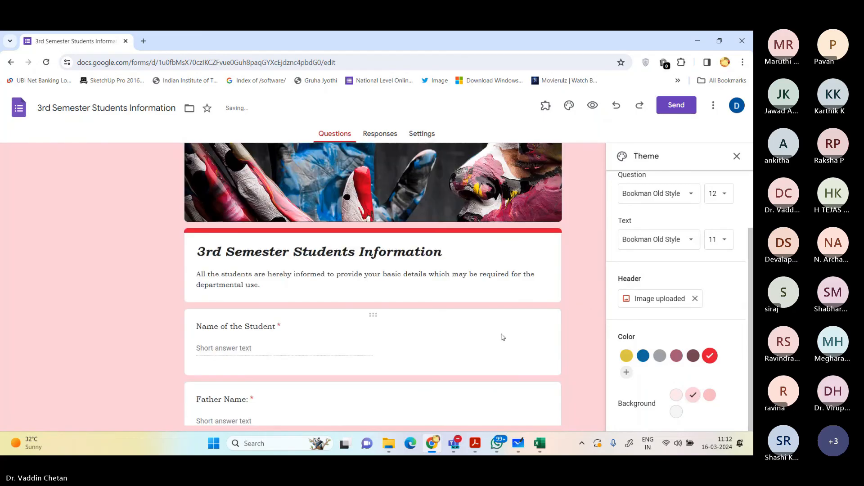
Step: Make the question titles "Name of the Student" and "Father Name:" bold
{"action": "left_click", "coordinate": [240, 349]}
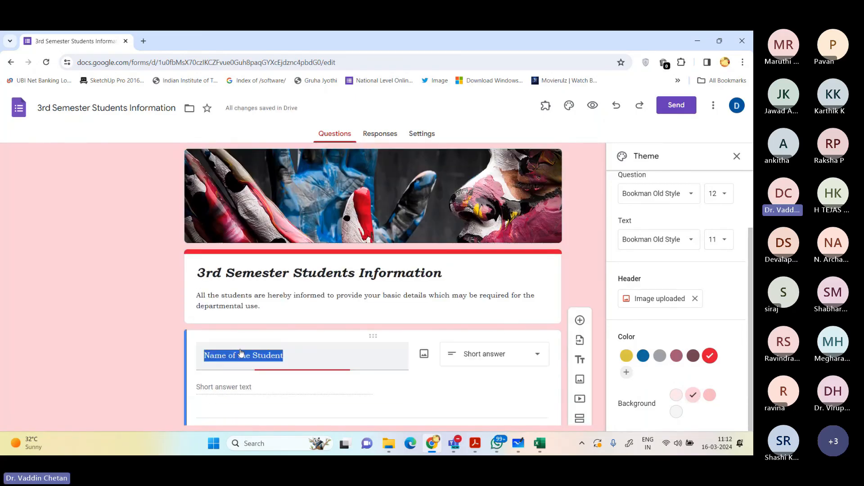
{"action": "left_click", "coordinate": [206, 381]}
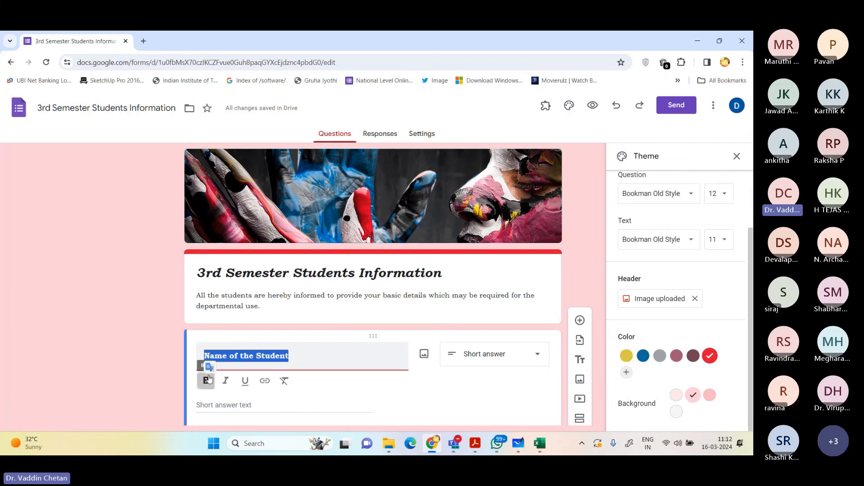
{"action": "scroll", "coordinate": [209, 379], "scroll_direction": "down", "scroll_amount": 4}
{"action": "left_click", "coordinate": [232, 303]}
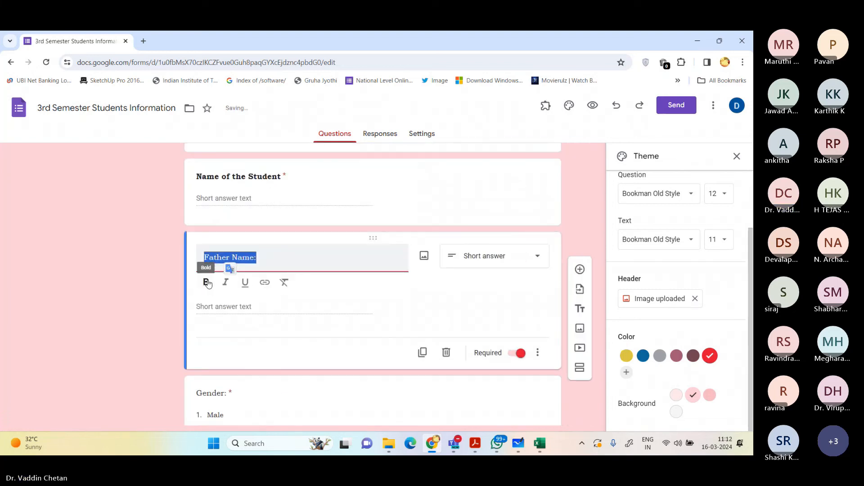
{"action": "left_click", "coordinate": [205, 290]}
Step: Make the question titles "Gender:", "Student Mobile No." and "Email ID:" bold
{"action": "scroll", "coordinate": [204, 289], "scroll_direction": "down", "scroll_amount": 2}
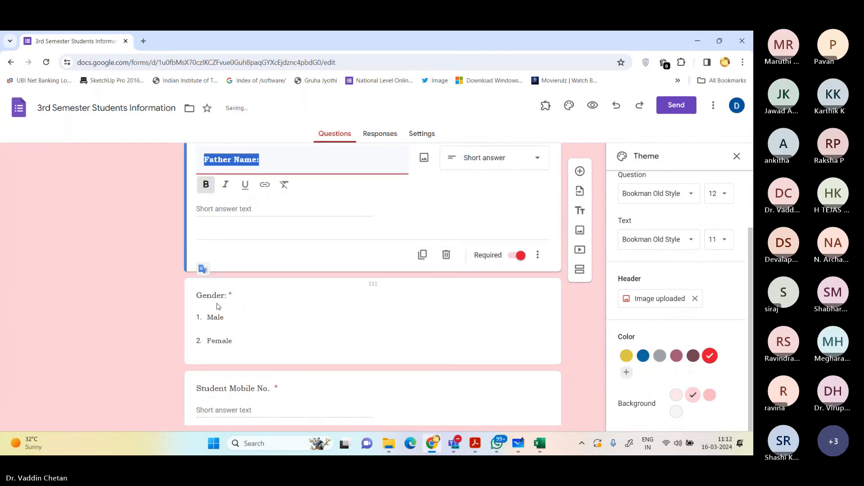
{"action": "left_click", "coordinate": [218, 298]}
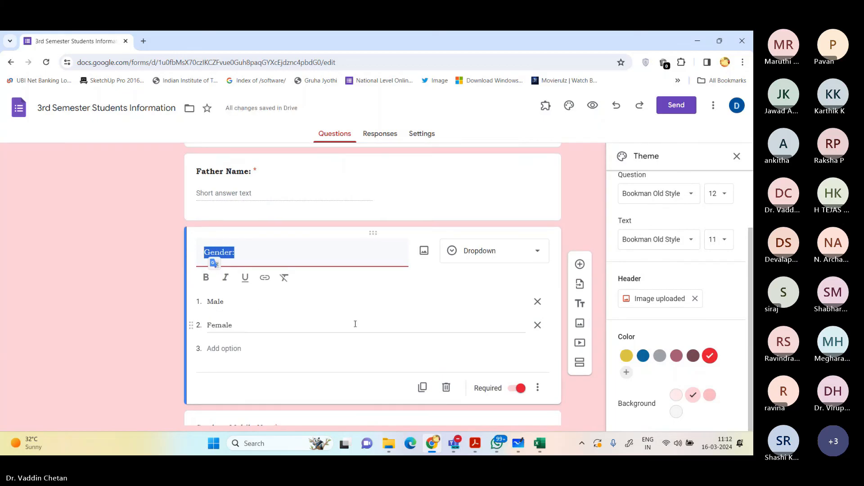
{"action": "left_click", "coordinate": [207, 278]}
{"action": "scroll", "coordinate": [203, 270], "scroll_direction": "down", "scroll_amount": 3}
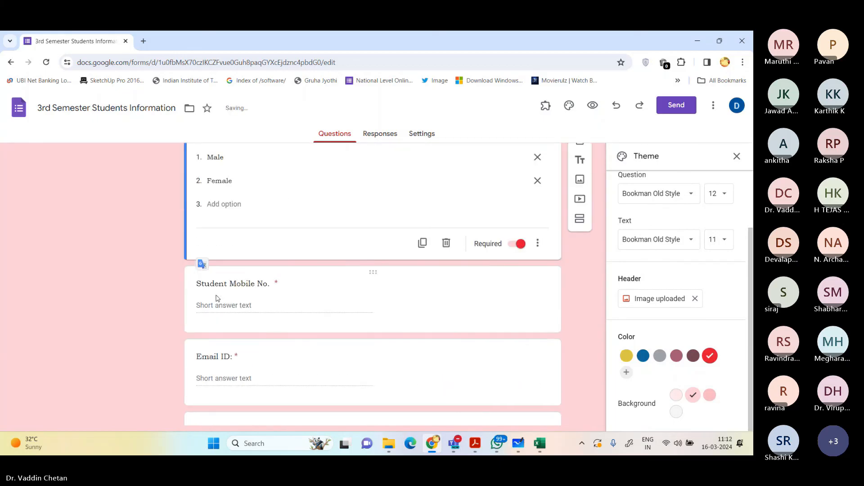
{"action": "left_click", "coordinate": [203, 284]}
{"action": "left_click", "coordinate": [209, 248]}
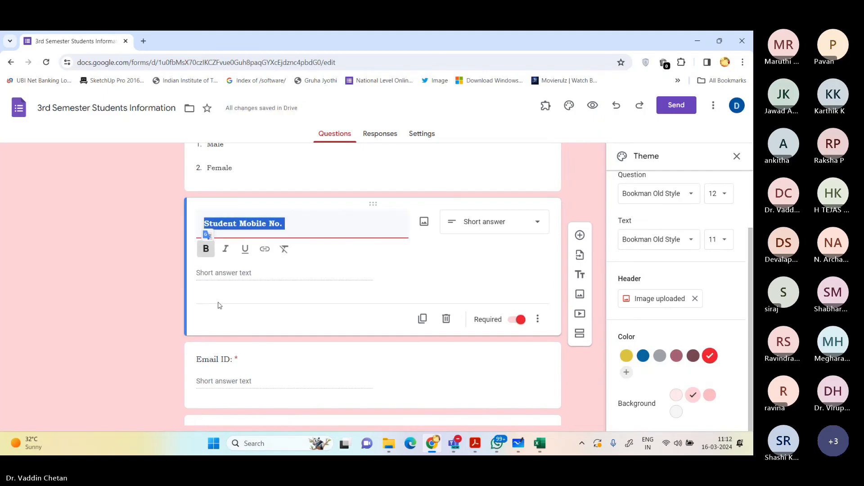
{"action": "left_click", "coordinate": [221, 357]}
{"action": "left_click", "coordinate": [206, 345]}
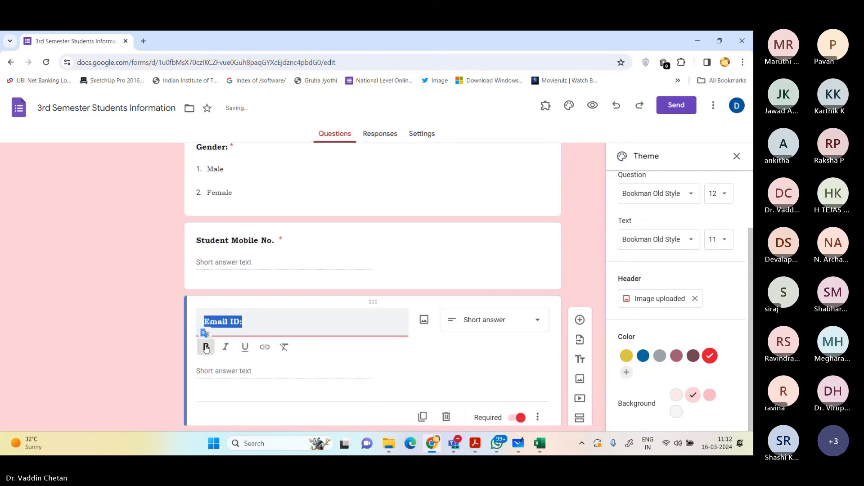
Step: Make the question titles "Parent Mobile No." and "Address:" bold and return to the start of the form
{"action": "scroll", "coordinate": [93, 347], "scroll_direction": "down", "scroll_amount": 2}
{"action": "scroll", "coordinate": [198, 347], "scroll_direction": "down", "scroll_amount": 2}
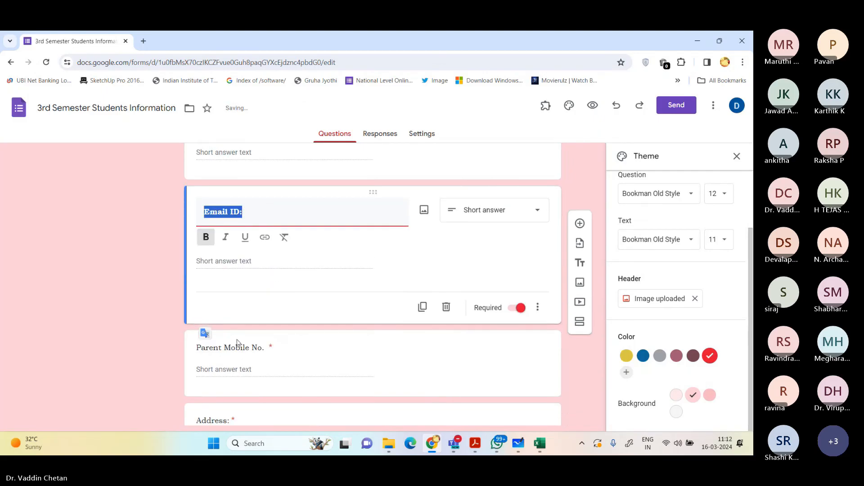
{"action": "left_click", "coordinate": [222, 272]}
{"action": "left_click", "coordinate": [205, 259]}
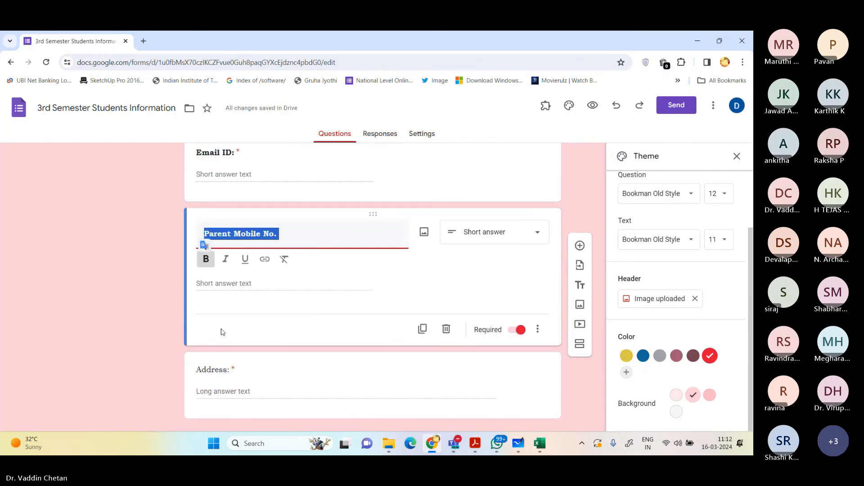
{"action": "left_click", "coordinate": [220, 369]}
{"action": "left_click", "coordinate": [205, 356]}
{"action": "scroll", "coordinate": [198, 344], "scroll_direction": "down", "scroll_amount": 1}
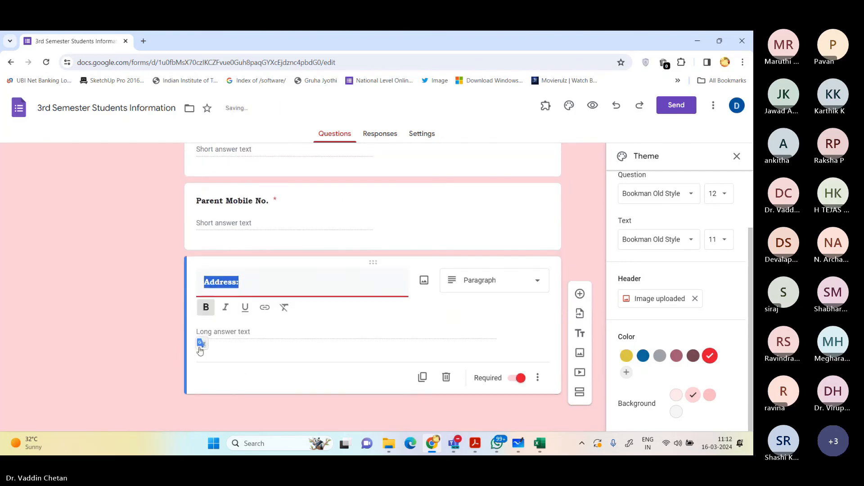
{"action": "left_click", "coordinate": [135, 343]}
{"action": "scroll", "coordinate": [117, 317], "scroll_direction": "up", "scroll_amount": 15}
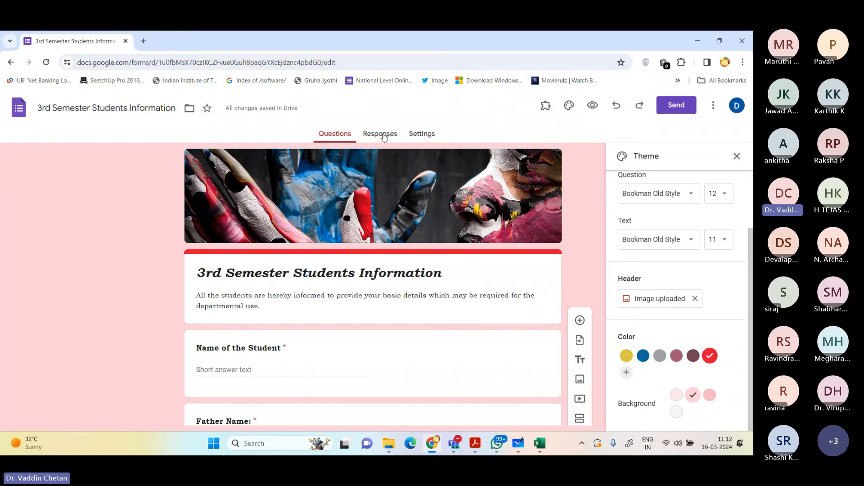
Step: View the form's responses page, and examine the response settings and the choices for collecting email addresses
{"action": "left_click", "coordinate": [383, 135]}
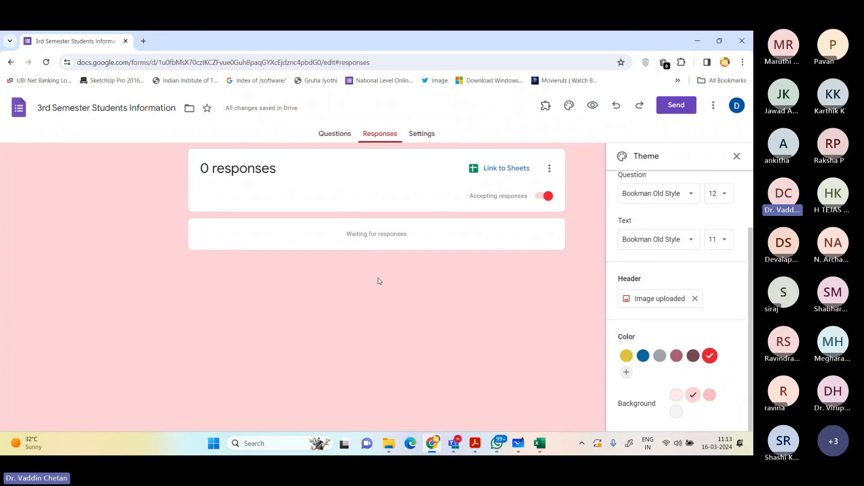
{"action": "left_click", "coordinate": [421, 135]}
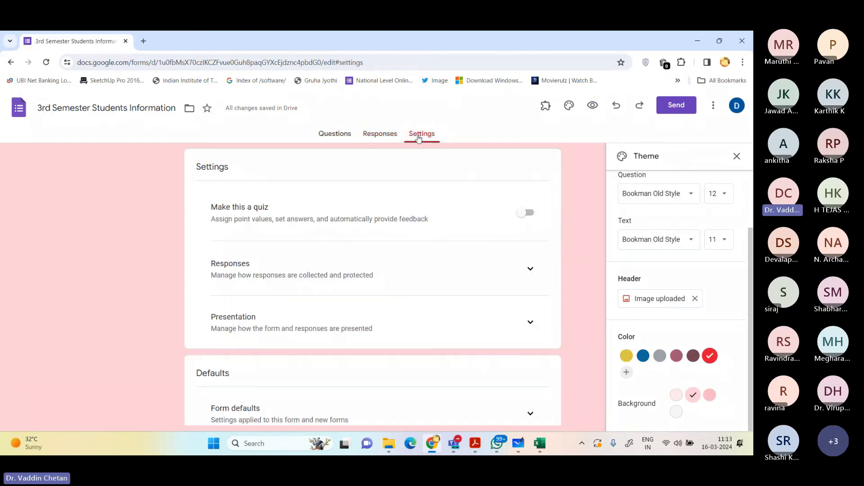
{"action": "scroll", "coordinate": [347, 218], "scroll_direction": "down", "scroll_amount": 2}
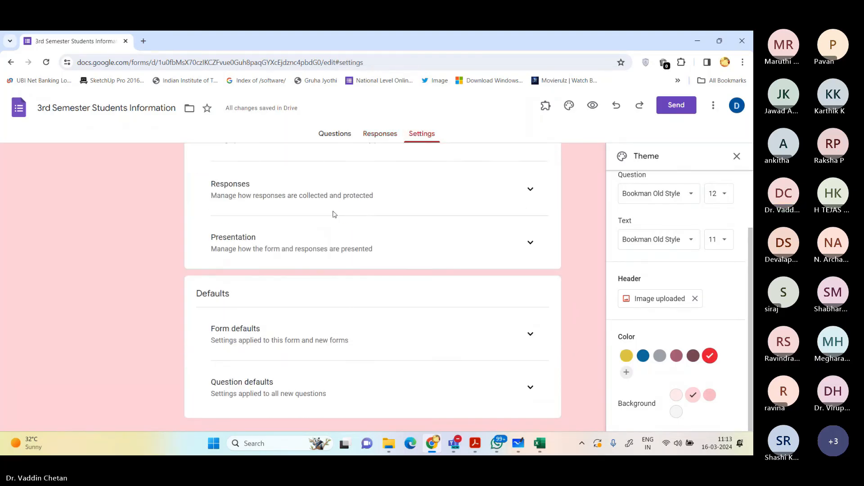
{"action": "left_click", "coordinate": [531, 171]}
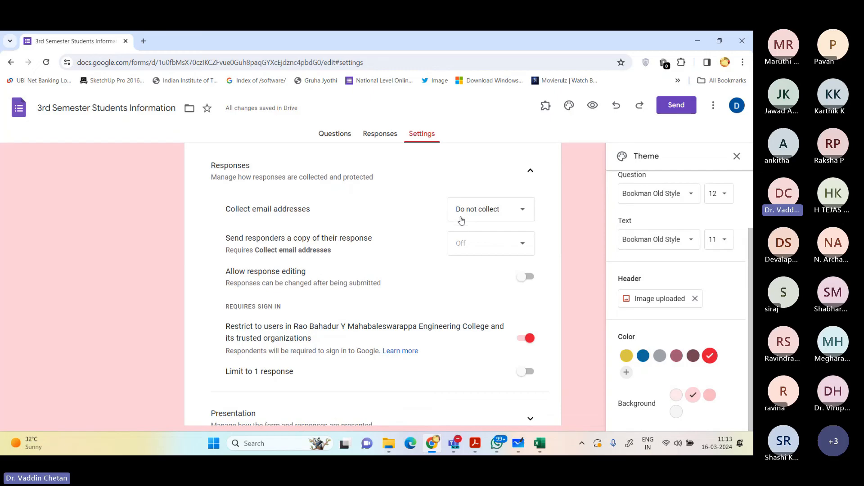
{"action": "left_click", "coordinate": [495, 209]}
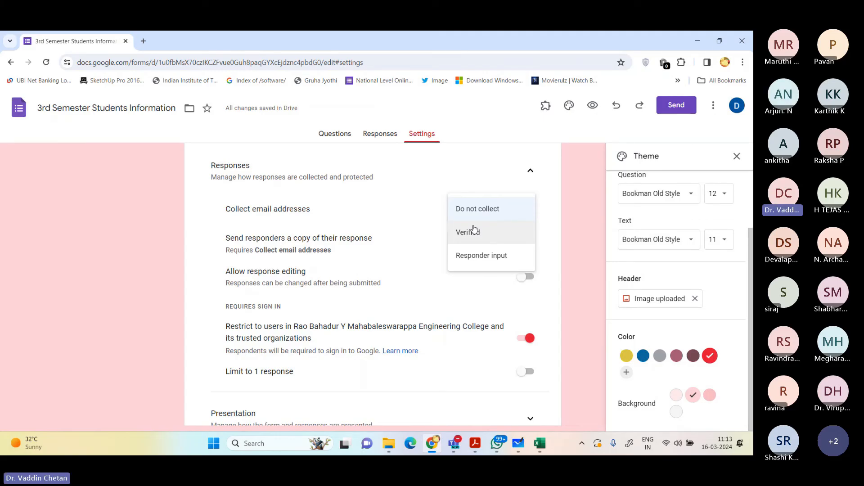
{"action": "left_click", "coordinate": [200, 239]}
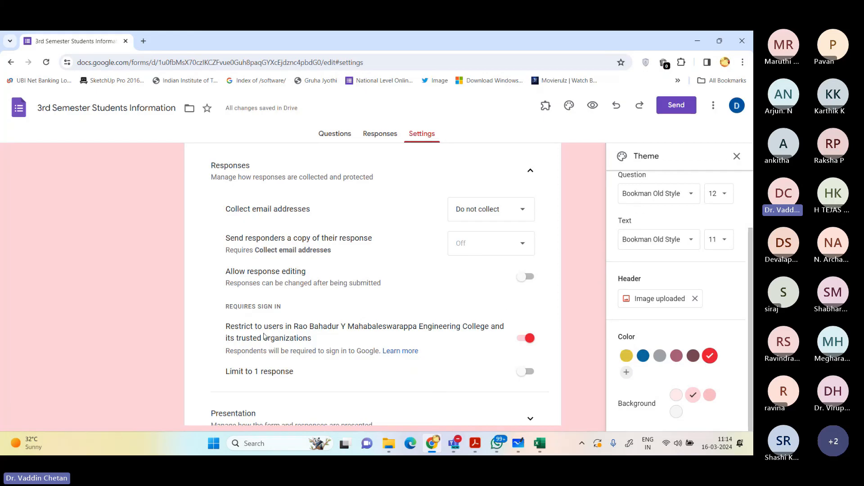
Step: Turn off the restriction to users in the college's organization and limit the form to 1 response
{"action": "left_click_drag", "start_coordinate": [263, 327], "coordinate": [313, 338]}
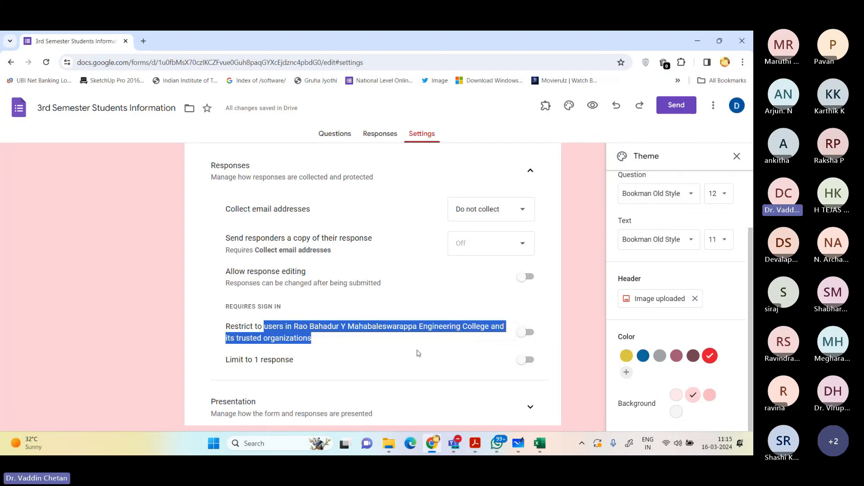
{"action": "left_click", "coordinate": [525, 360]}
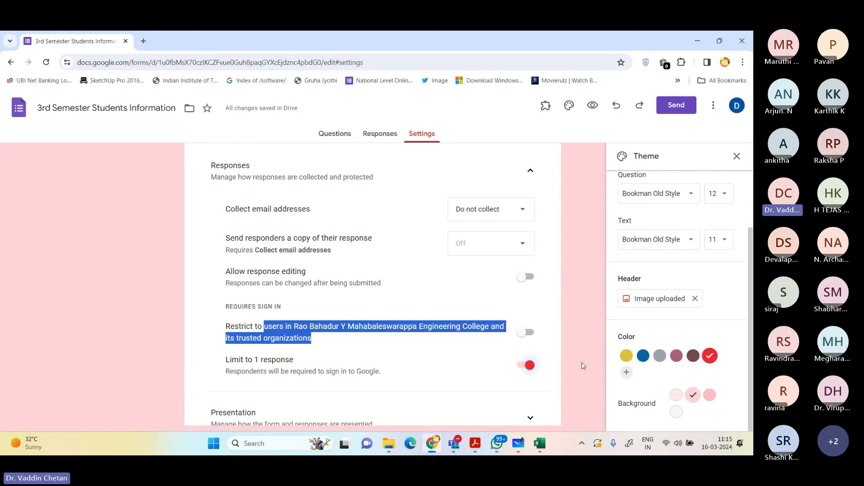
{"action": "scroll", "coordinate": [540, 342], "scroll_direction": "down", "scroll_amount": 2}
{"action": "left_click", "coordinate": [438, 323]}
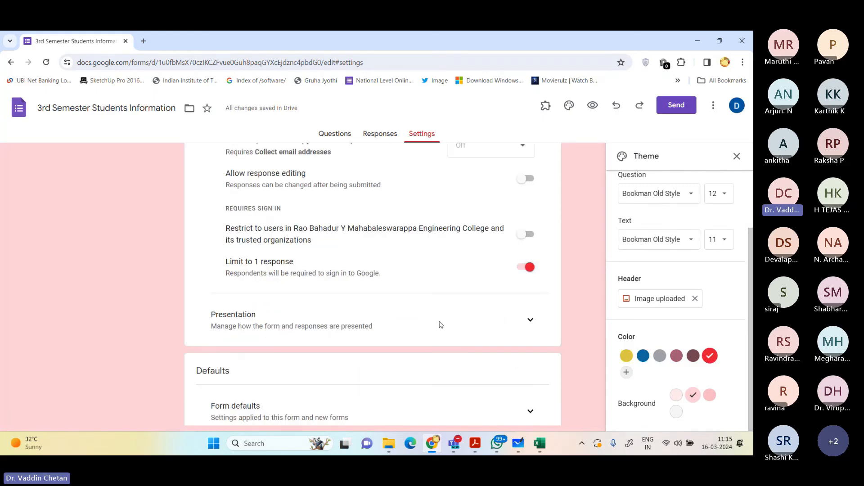
Step: In the presentation settings, start a custom confirmation message with the line "Thanks for filling the details."
{"action": "left_click", "coordinate": [531, 321]}
{"action": "scroll", "coordinate": [519, 321], "scroll_direction": "down", "scroll_amount": 2}
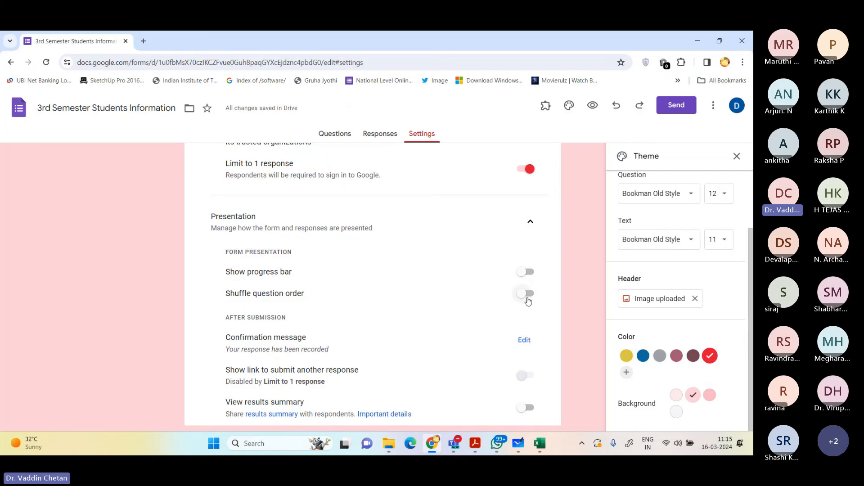
{"action": "left_click", "coordinate": [524, 341]}
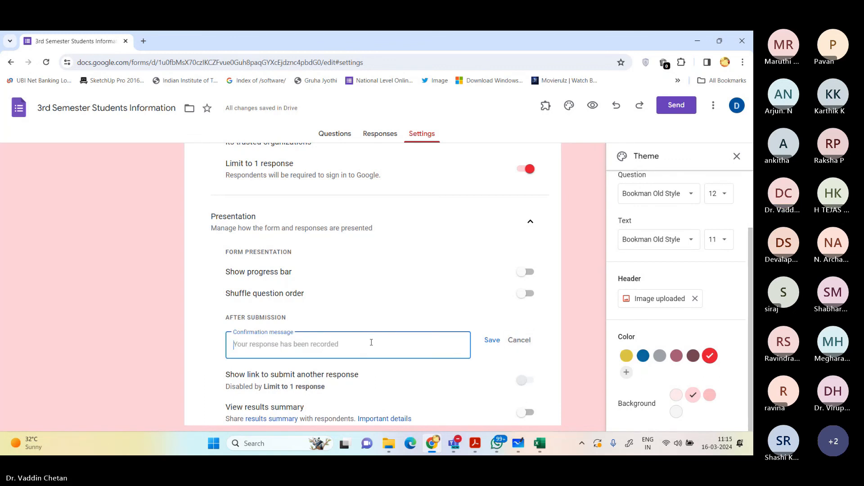
{"action": "type", "text": "Thanks for filling the"}
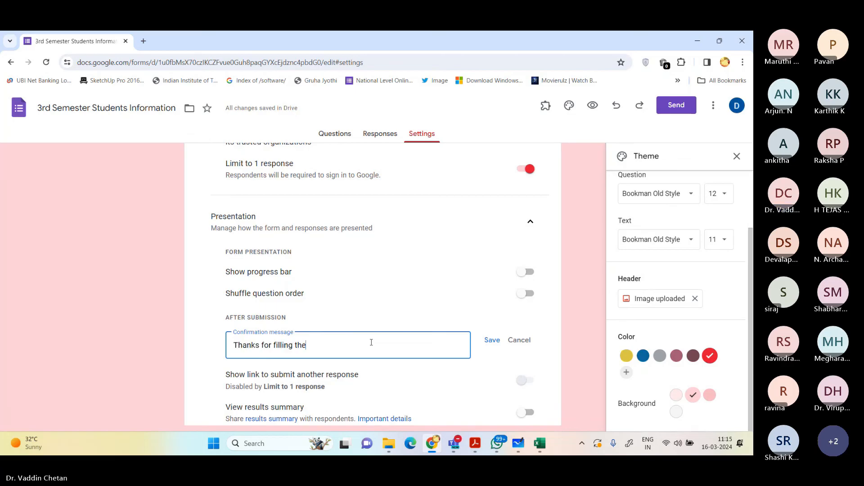
{"action": "type", "text": " details for"}
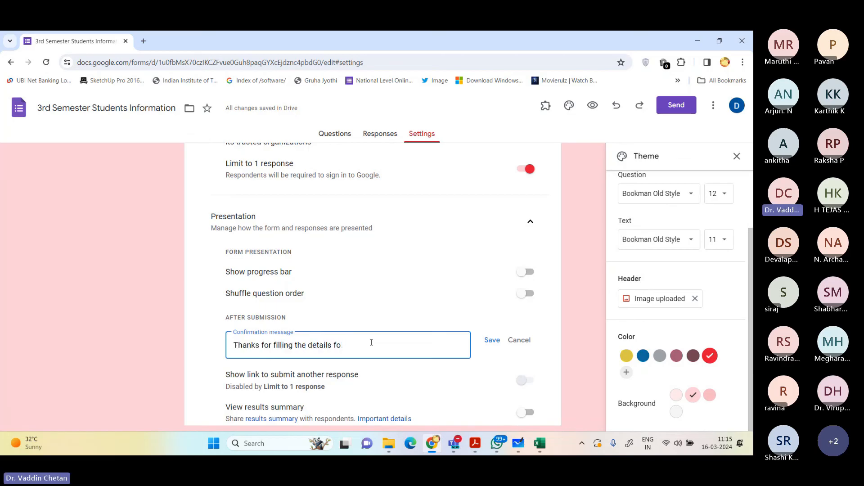
{"action": "key", "text": "BackSpace"}
{"action": "key", "text": "BackSpace"}
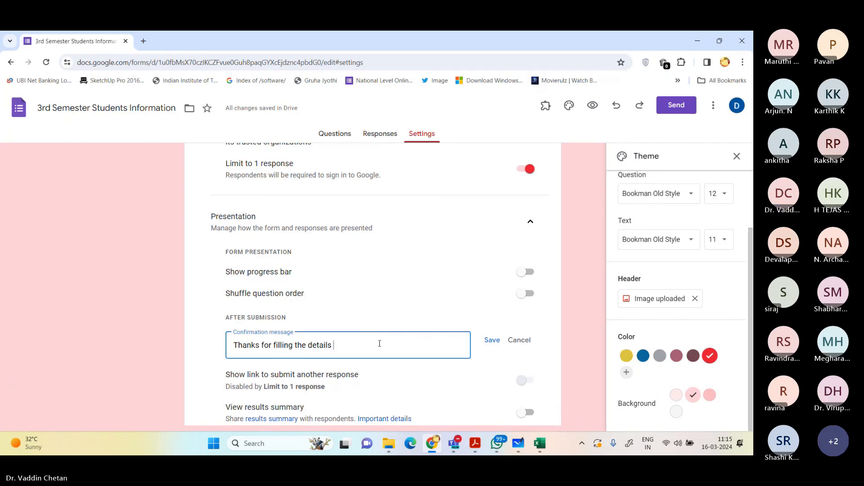
{"action": "type", "text": "of"}
{"action": "key", "text": "ctrl+shift+Left"}
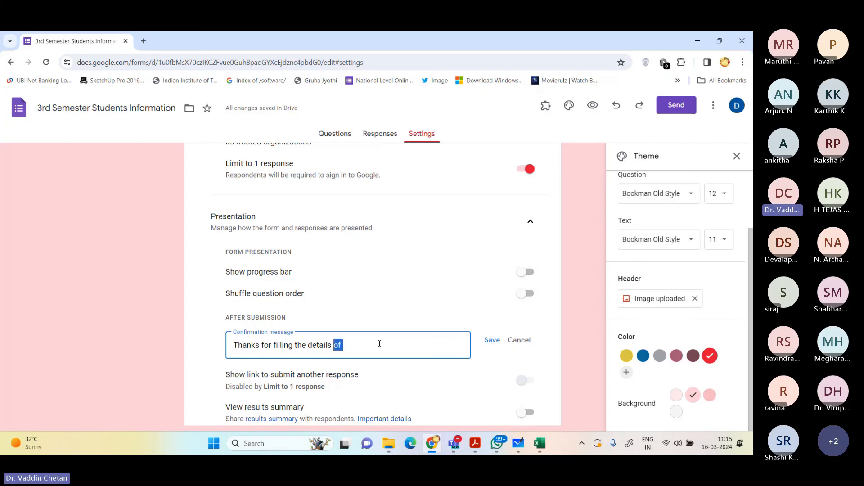
{"action": "key", "text": "BackSpace"}
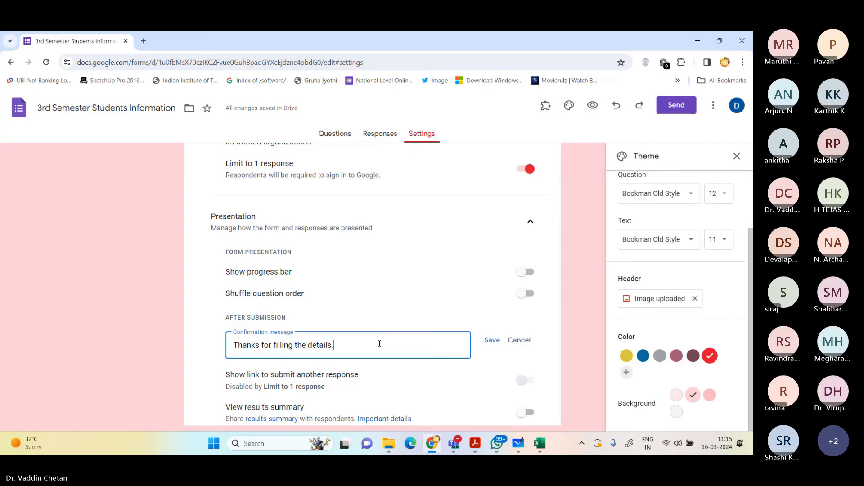
Step: Add a second line to the confirmation message reading "For further queries, feel free to contact"
{"action": "key", "text": "Return"}
{"action": "type", "text": "for more"}
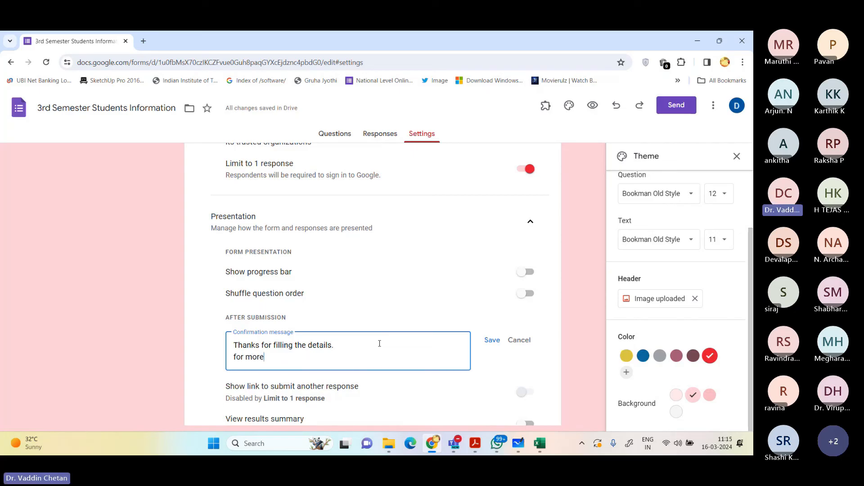
{"action": "type", "text": " i"}
{"action": "key", "text": "BackSpace"}
{"action": "key", "text": "BackSpace"}
{"action": "key", "text": "BackSpace"}
{"action": "key", "text": "BackSpace"}
{"action": "key", "text": "BackSpace"}
{"action": "key", "text": "BackSpace"}
{"action": "key", "text": "BackSpace"}
{"action": "key", "text": "BackSpace"}
{"action": "key", "text": "BackSpace"}
{"action": "key", "text": "BackSpace"}
{"action": "type", "text": "For"}
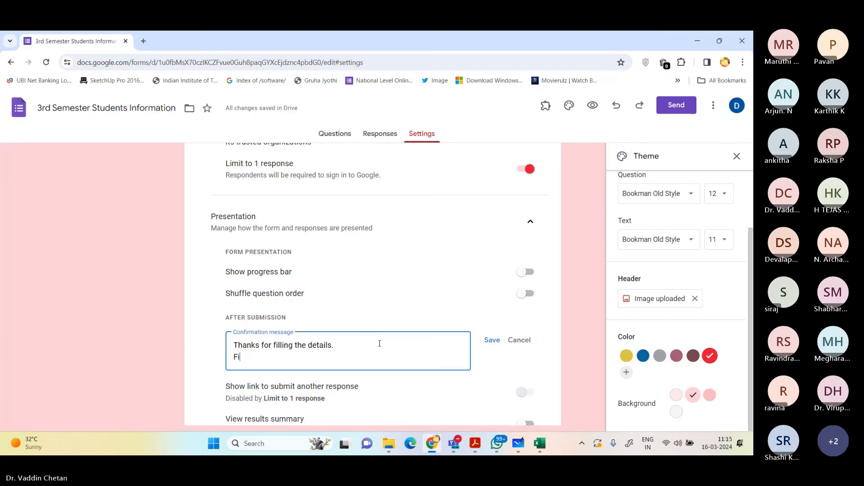
{"action": "type", "text": " further queru"}
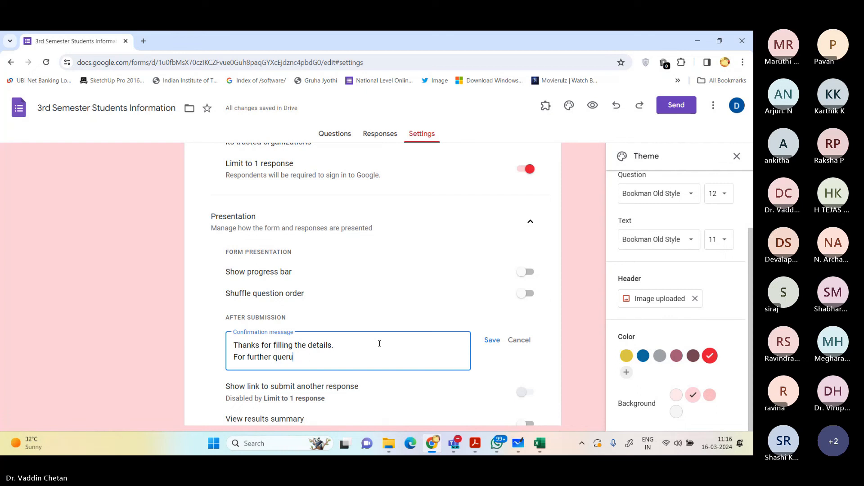
{"action": "key", "text": "BackSpace"}
{"action": "type", "text": "ies, feel free to co"}
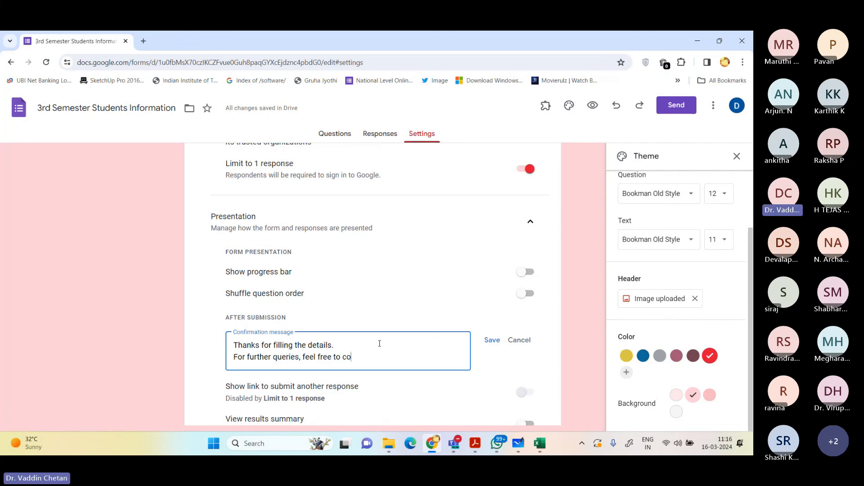
{"action": "type", "text": "ntact Dr. BVad"}
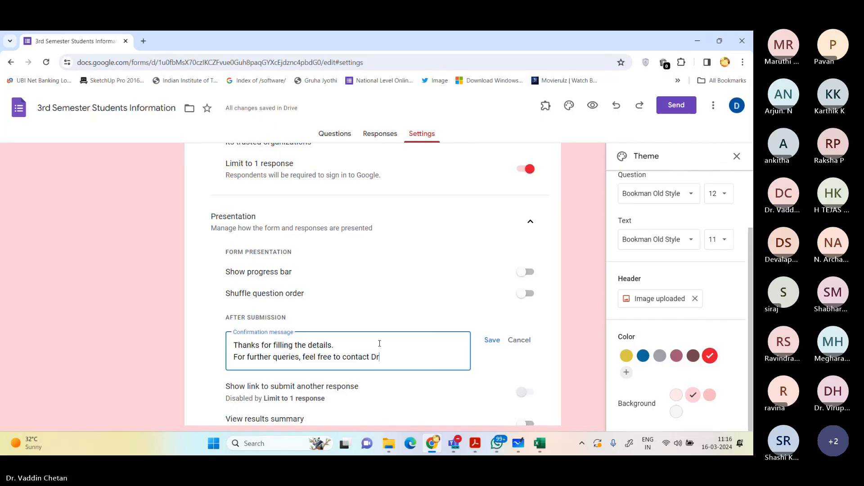
Step: Complete the confirmation message's second line with the contact person's title and full name, followed by "@"
{"action": "key", "text": "BackSpace"}
{"action": "key", "text": "BackSpace"}
{"action": "key", "text": "BackSpace"}
{"action": "key", "text": "BackSpace"}
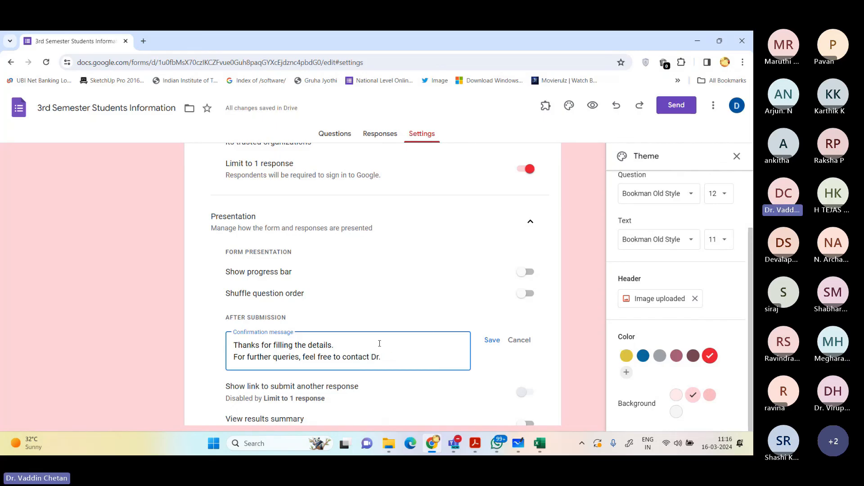
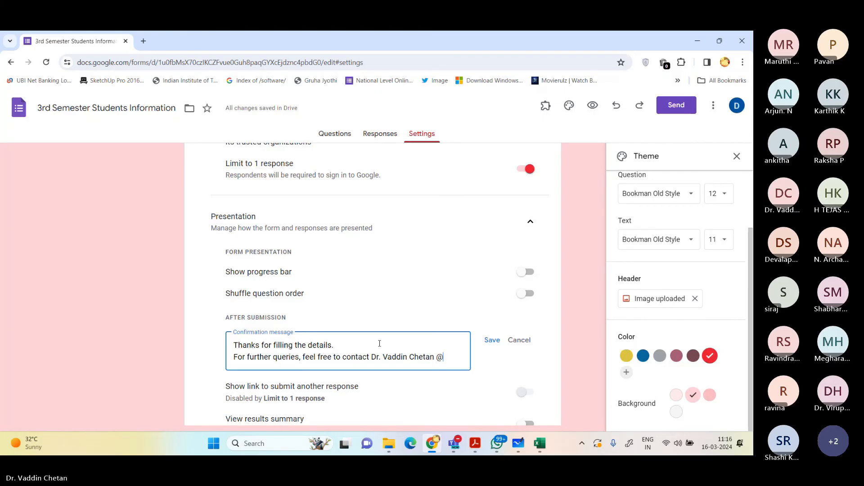
Step: Append the contact's phone number to the end of the confirmation message and save the message
{"action": "key", "text": "Home"}
{"action": "key", "text": "Page_Up"}
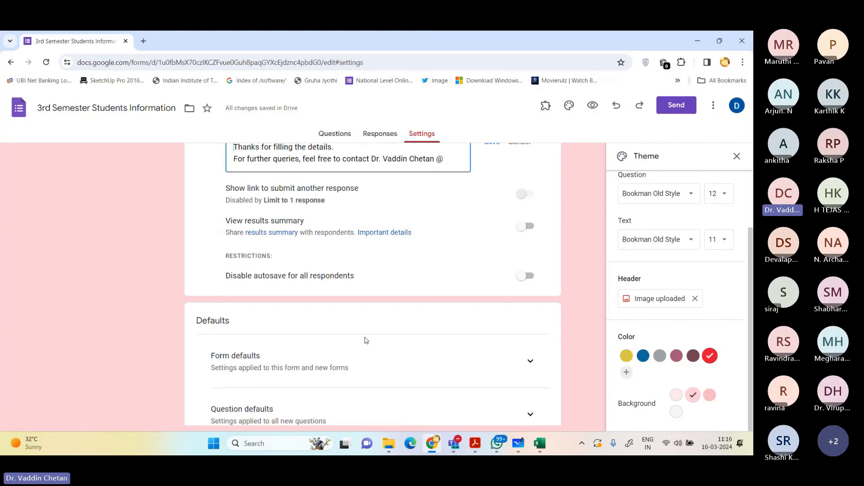
{"action": "key", "text": "Num_Lock"}
{"action": "scroll", "coordinate": [366, 341], "scroll_direction": "up", "scroll_amount": 1}
{"action": "scroll", "coordinate": [365, 341], "scroll_direction": "up", "scroll_amount": 2}
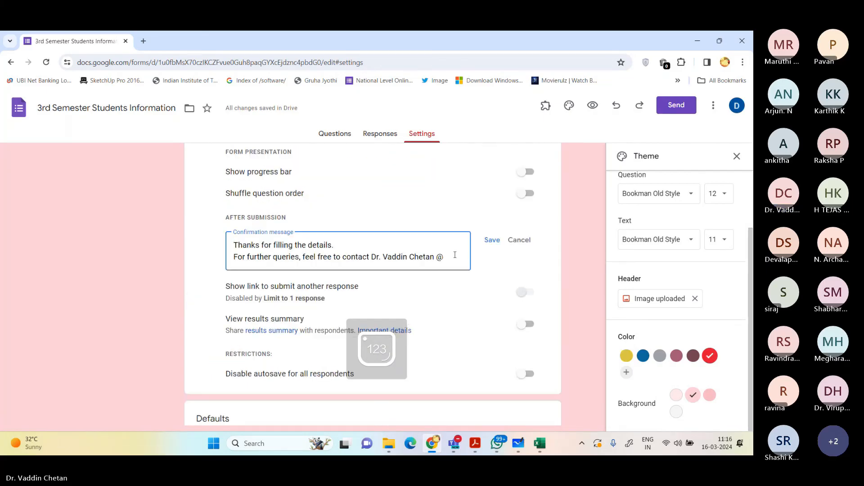
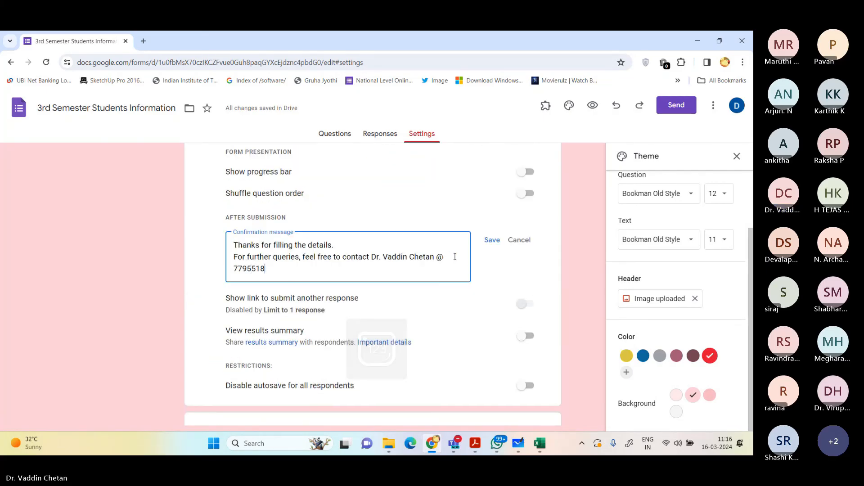
{"action": "left_click", "coordinate": [492, 240]}
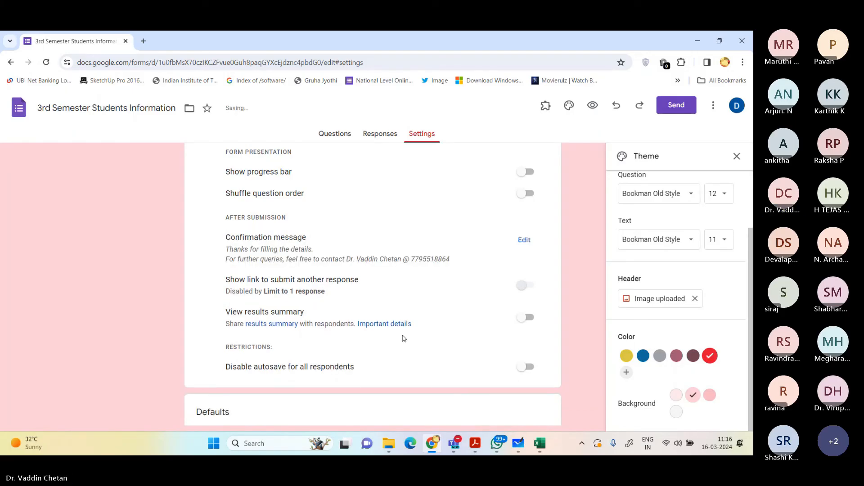
Step: Reopen the confirmation message, append "/ Email @" with the contact's email address after the phone number, and save it
{"action": "left_click", "coordinate": [524, 240]}
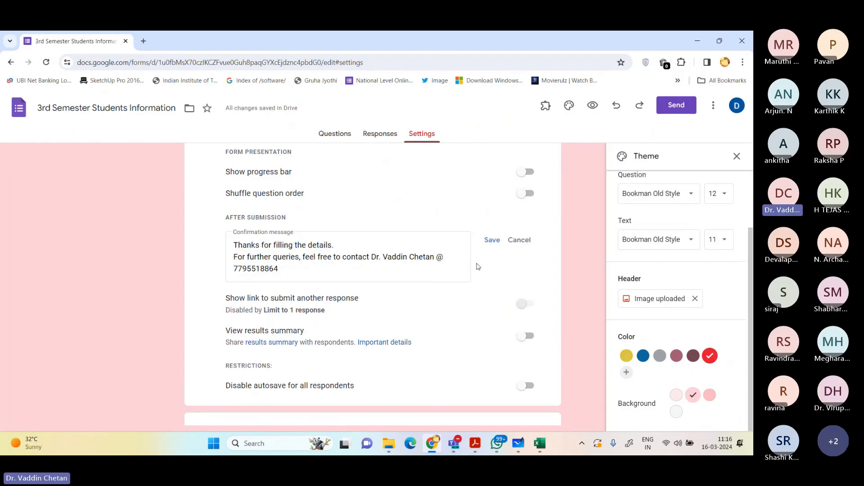
{"action": "left_click", "coordinate": [369, 269]}
{"action": "type", "text": "/ "}
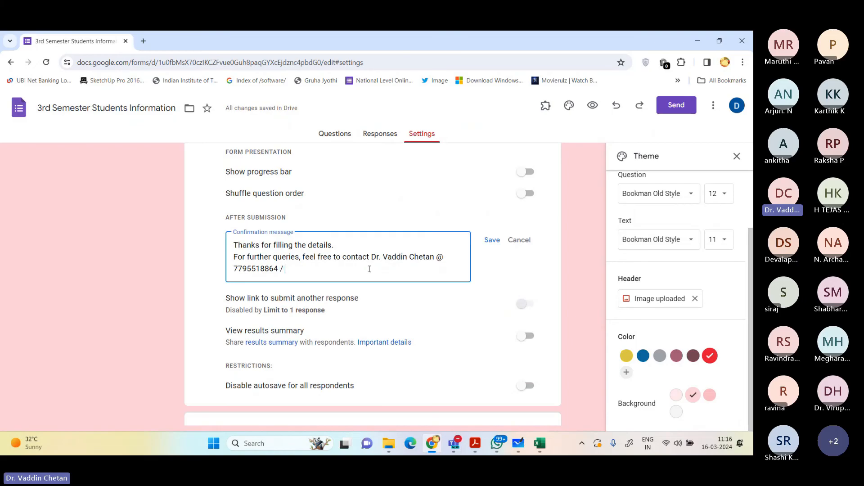
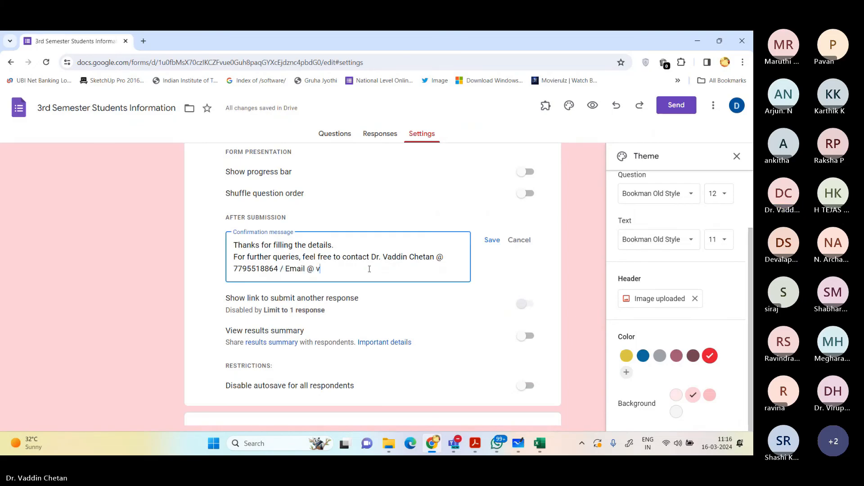
{"action": "left_click", "coordinate": [491, 242]}
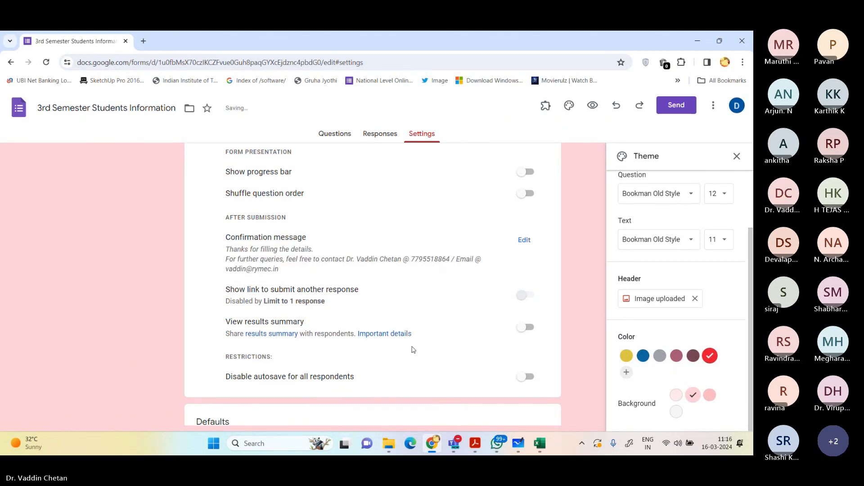
Step: Review the remaining presentation and default settings, and preview the form to examine its header and first questions
{"action": "scroll", "coordinate": [392, 327], "scroll_direction": "down", "scroll_amount": 3}
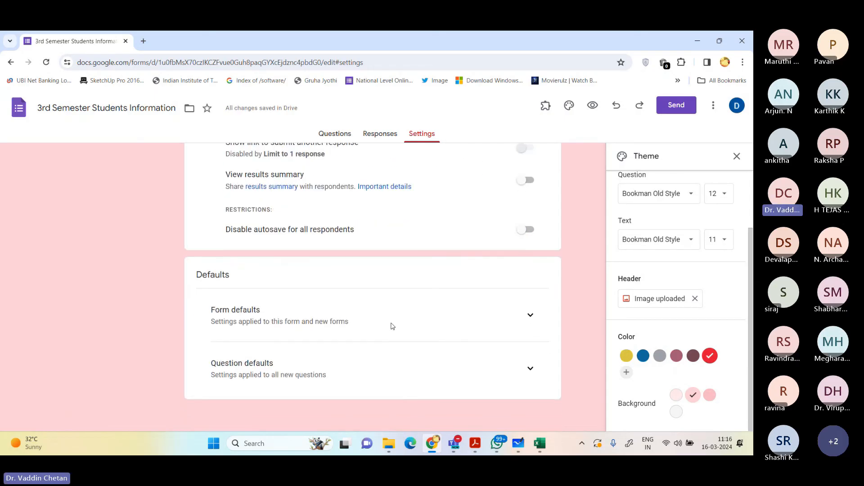
{"action": "scroll", "coordinate": [391, 325], "scroll_direction": "up", "scroll_amount": 1}
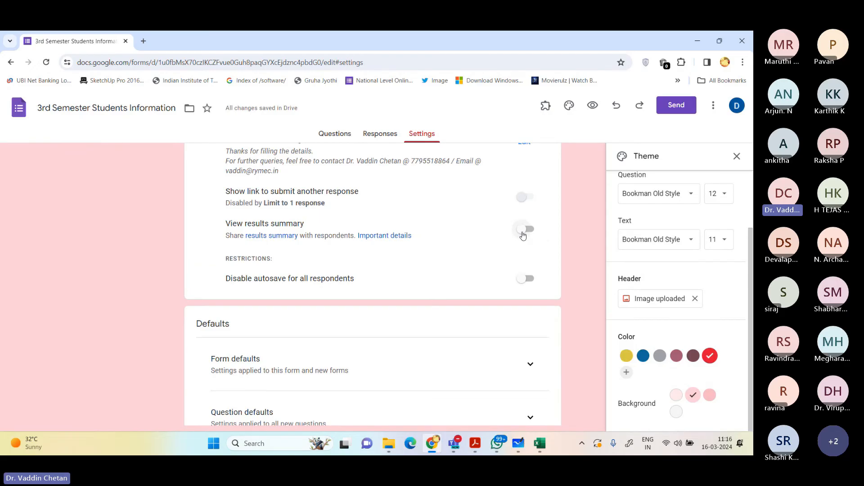
{"action": "scroll", "coordinate": [535, 216], "scroll_direction": "up", "scroll_amount": 10}
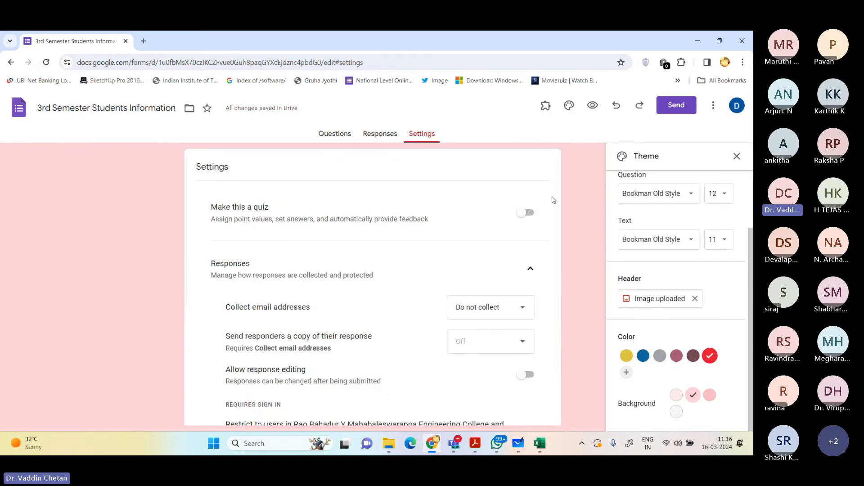
{"action": "left_click", "coordinate": [593, 106]}
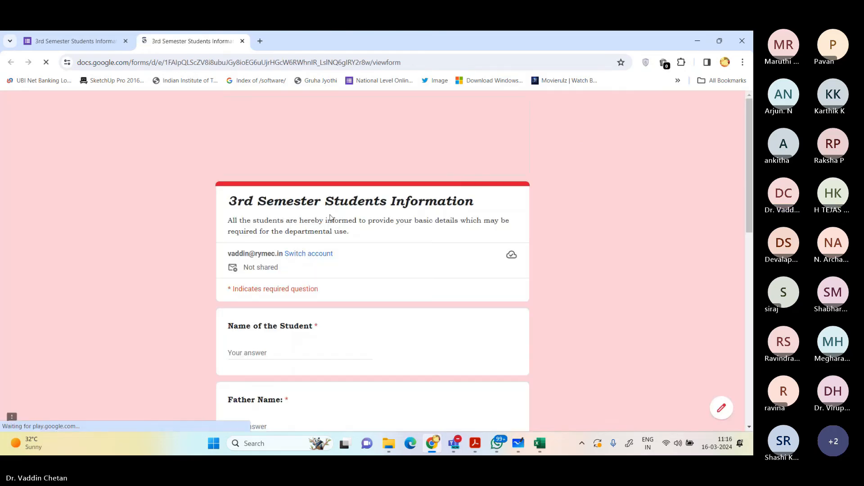
{"action": "scroll", "coordinate": [414, 246], "scroll_direction": "down", "scroll_amount": 3}
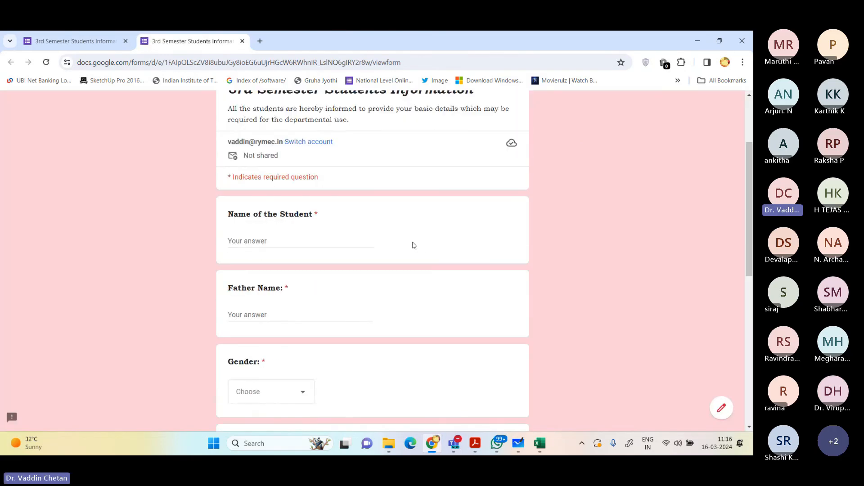
{"action": "scroll", "coordinate": [414, 245], "scroll_direction": "down", "scroll_amount": 2}
{"action": "scroll", "coordinate": [409, 241], "scroll_direction": "up", "scroll_amount": 3}
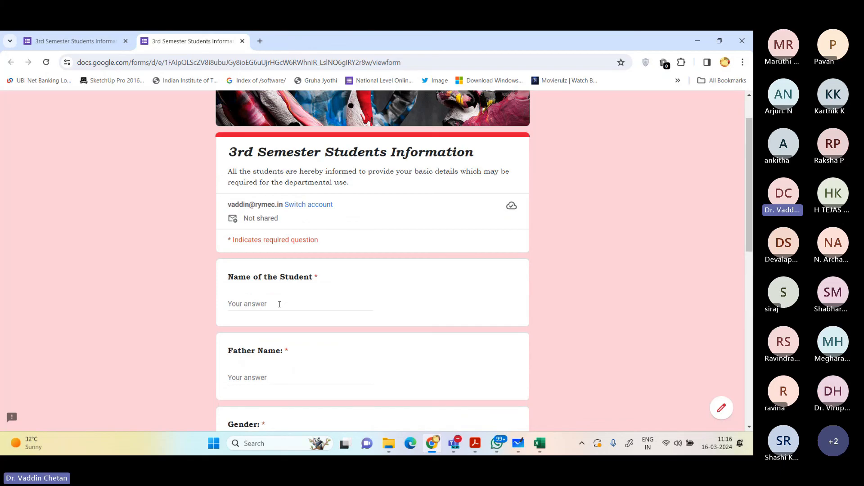
Step: Check the name fields and gender choices in the preview, look through the remaining questions, and close the preview
{"action": "left_click", "coordinate": [279, 304]}
{"action": "left_click", "coordinate": [273, 377]}
{"action": "scroll", "coordinate": [266, 297], "scroll_direction": "down", "scroll_amount": 4}
{"action": "left_click", "coordinate": [276, 277]}
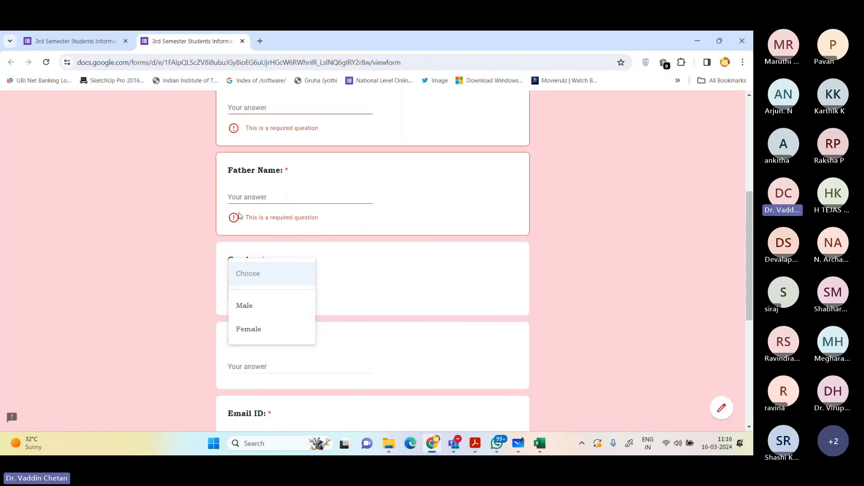
{"action": "scroll", "coordinate": [396, 306], "scroll_direction": "down", "scroll_amount": 4}
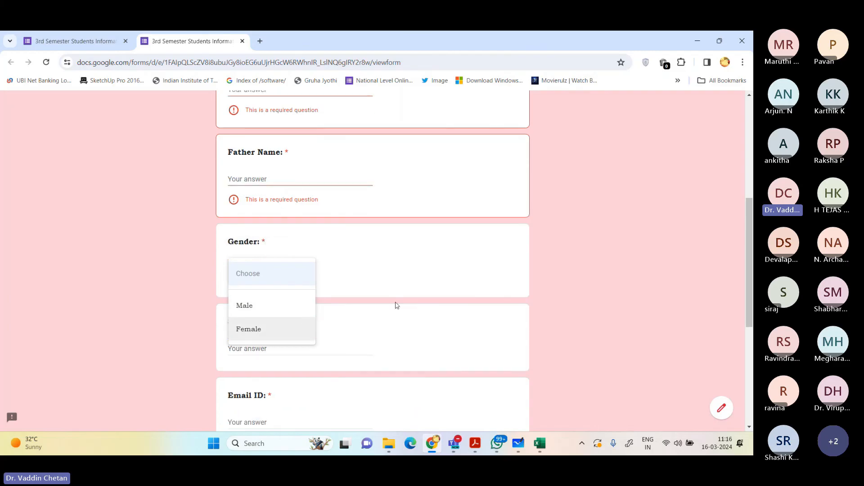
{"action": "scroll", "coordinate": [400, 336], "scroll_direction": "down", "scroll_amount": 2}
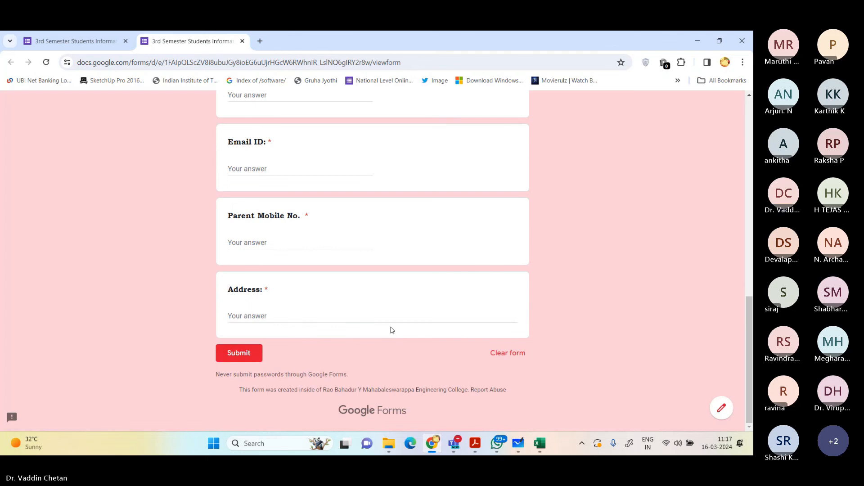
{"action": "scroll", "coordinate": [392, 329], "scroll_direction": "up", "scroll_amount": 9}
{"action": "scroll", "coordinate": [391, 330], "scroll_direction": "up", "scroll_amount": 3}
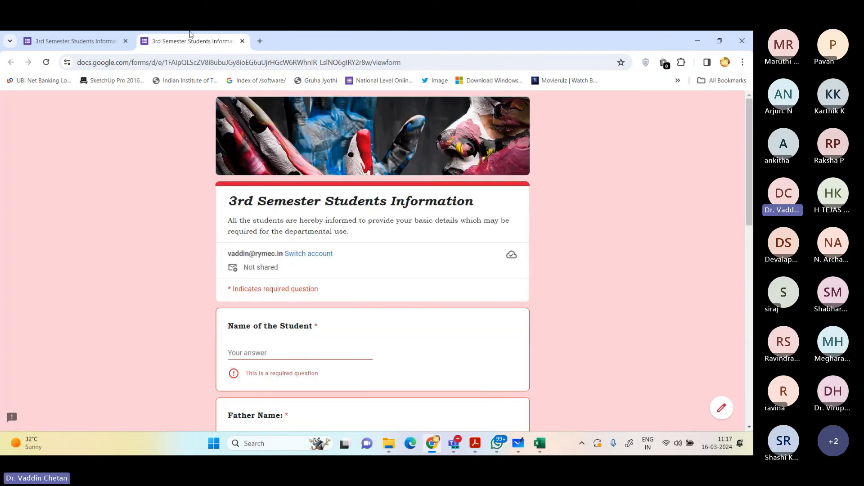
{"action": "key", "text": "ctrl+w"}
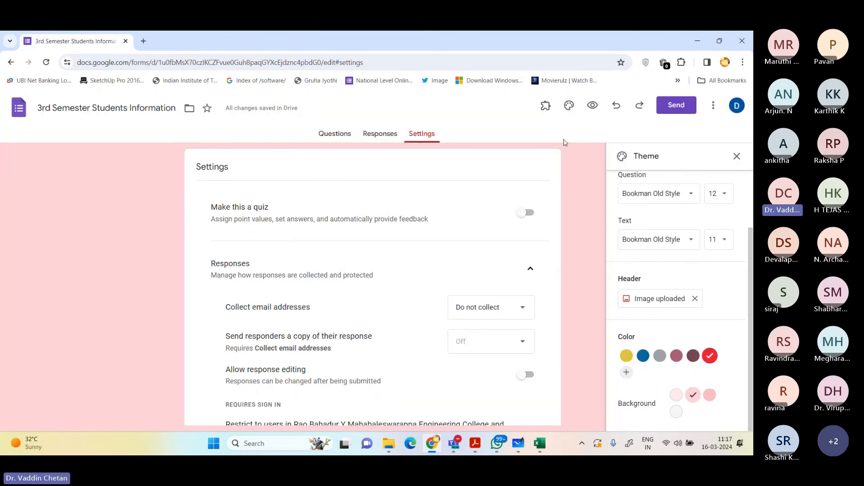
Step: Close the theme settings and copy the form's shortened sharing link
{"action": "left_click", "coordinate": [736, 158]}
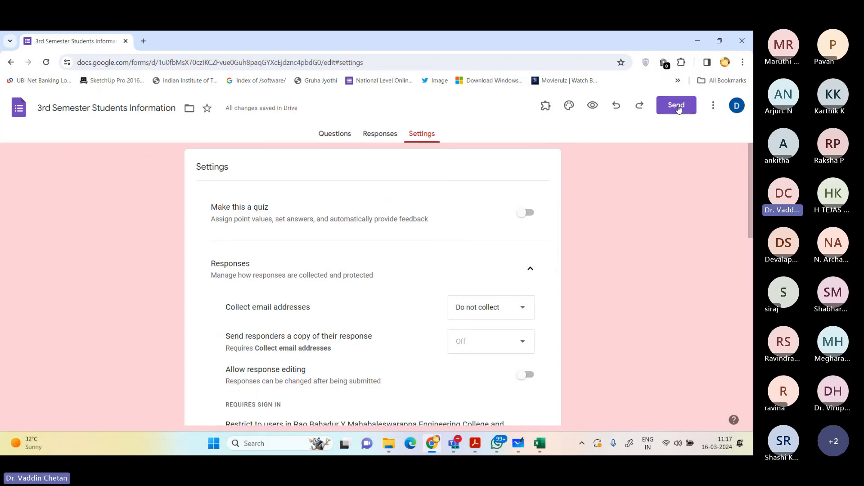
{"action": "left_click", "coordinate": [677, 106]}
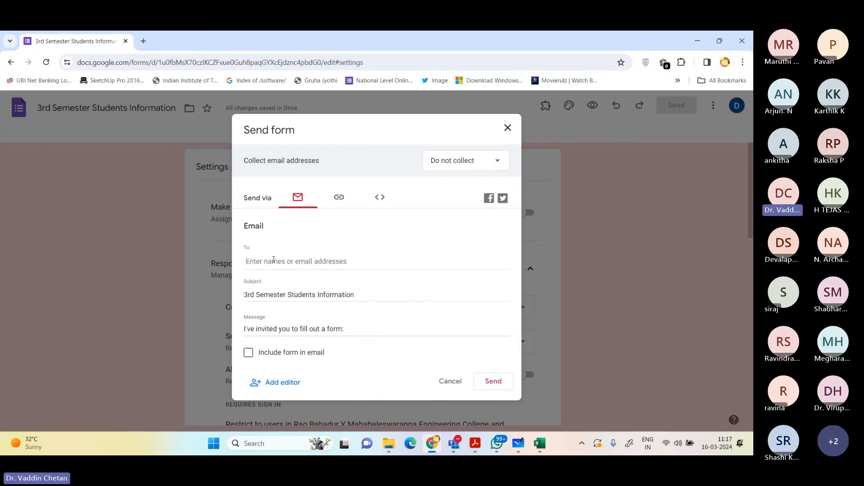
{"action": "left_click", "coordinate": [274, 260]}
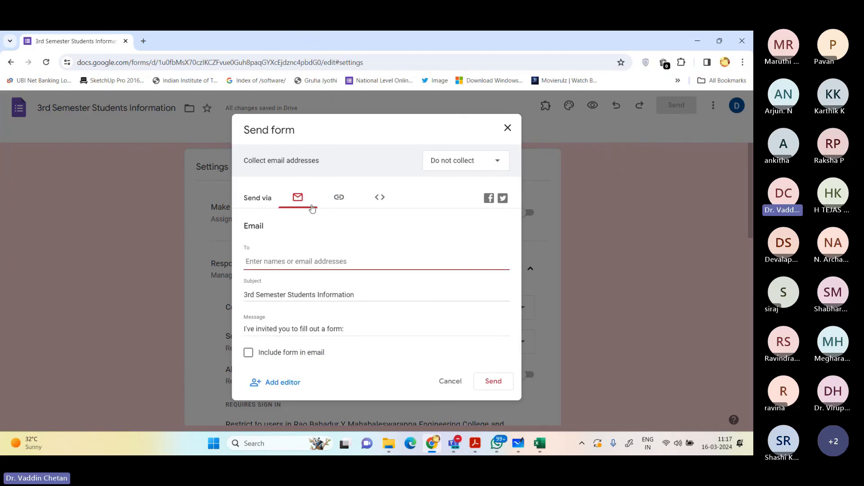
{"action": "left_click", "coordinate": [336, 200]}
{"action": "left_click", "coordinate": [302, 242]}
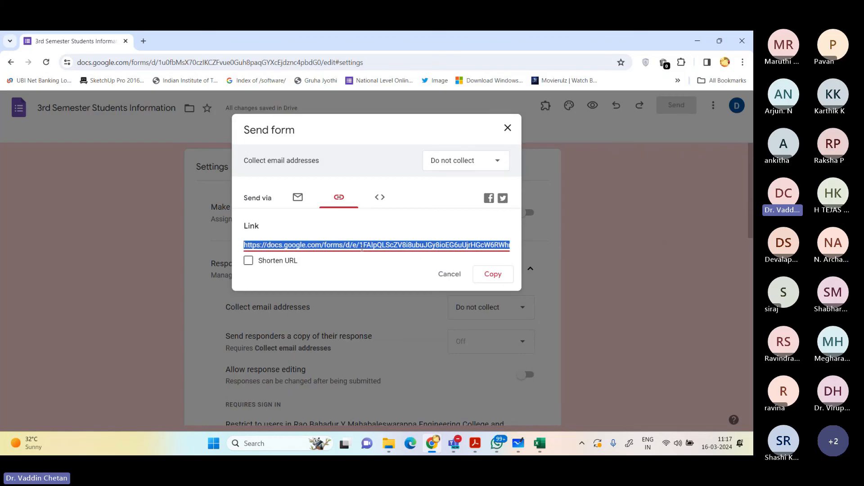
{"action": "left_click", "coordinate": [265, 265]}
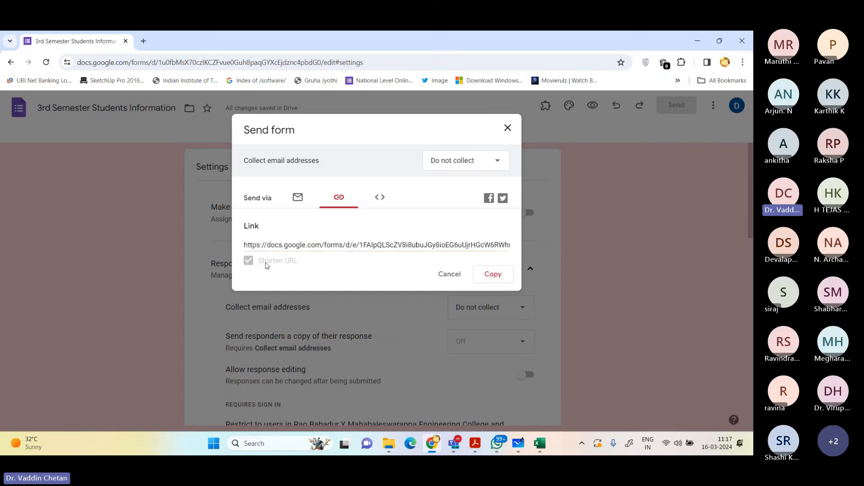
{"action": "left_click", "coordinate": [497, 276]}
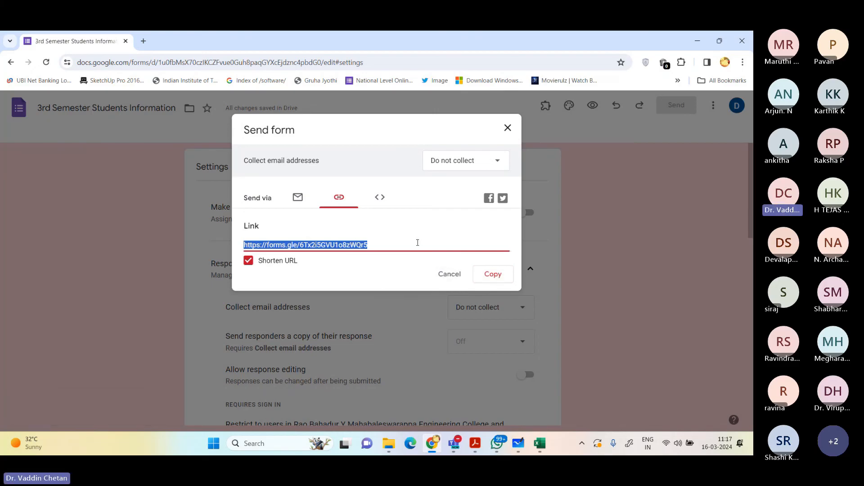
Step: Open the copied form link in a new incognito window and read the sign-in notice
{"action": "key", "text": "ctrl+shift+n"}
{"action": "key", "text": "ctrl+v"}
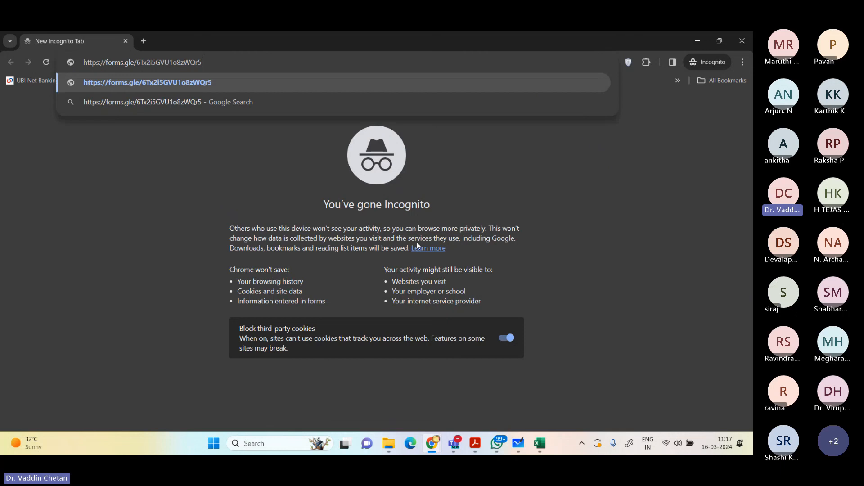
{"action": "key", "text": "Return"}
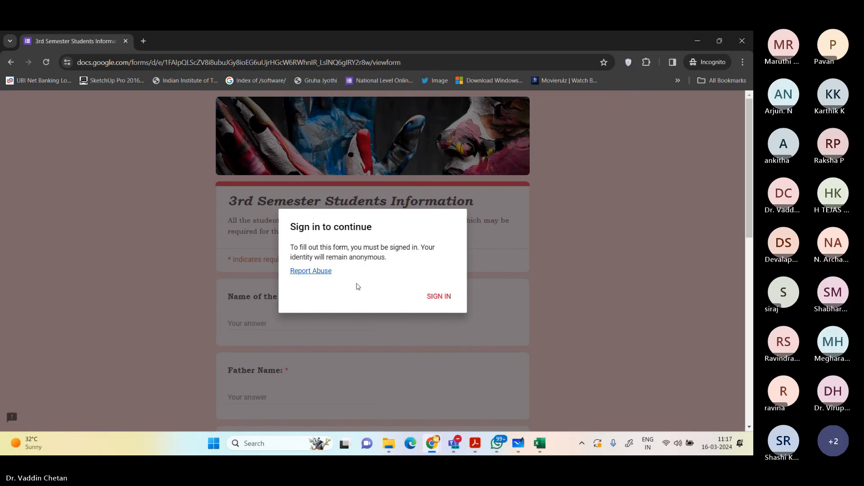
{"action": "triple_click", "coordinate": [374, 252]}
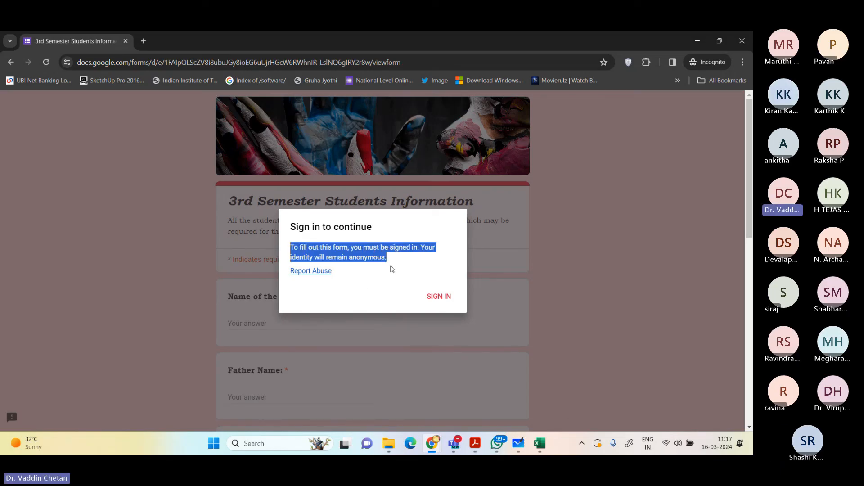
Step: Start signing in from the form's sign-in notice and submit the respondent account's email address
{"action": "left_click", "coordinate": [443, 303]}
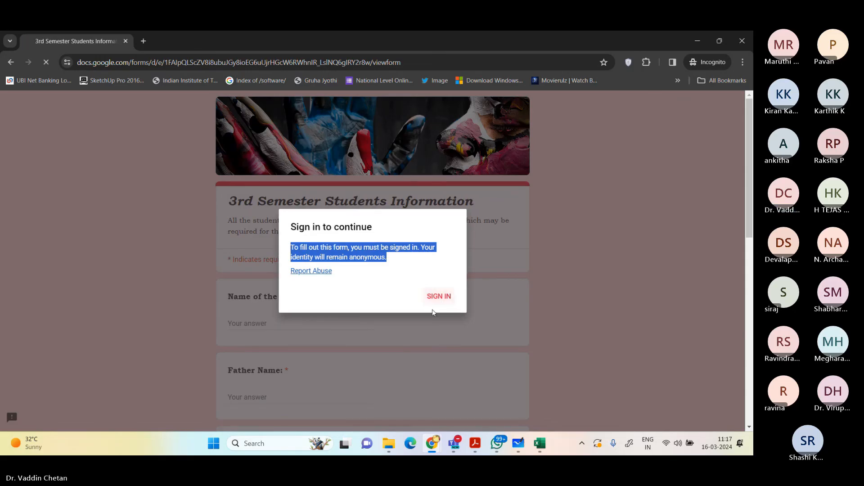
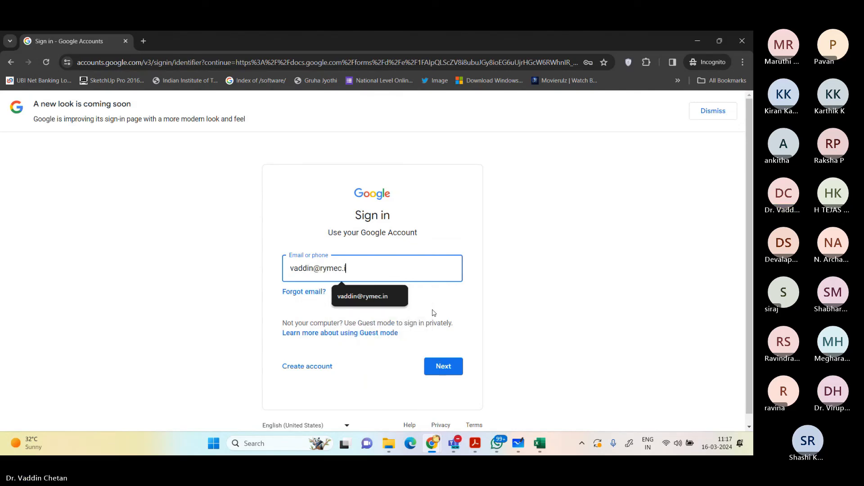
{"action": "key", "text": "Return"}
Step: Enter the account password, re-entering it when rejected, to sign in and open the form
{"action": "type", "text": "***"}
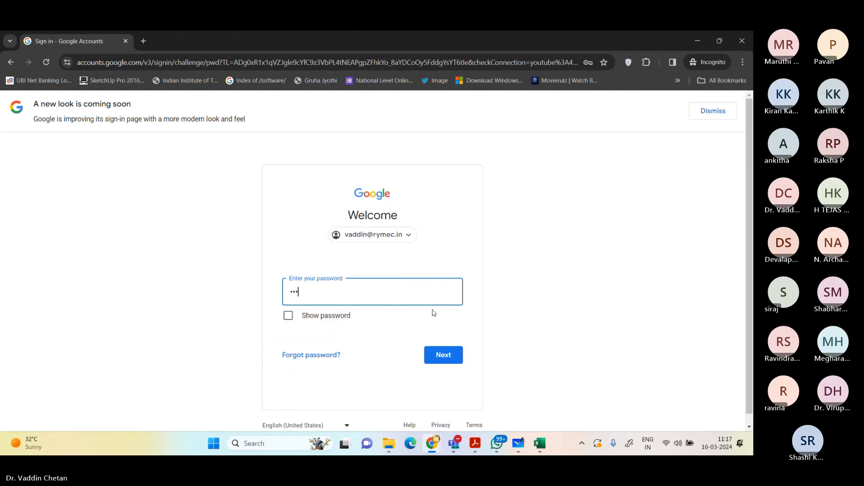
{"action": "type", "text": "******"}
{"action": "key", "text": "Return"}
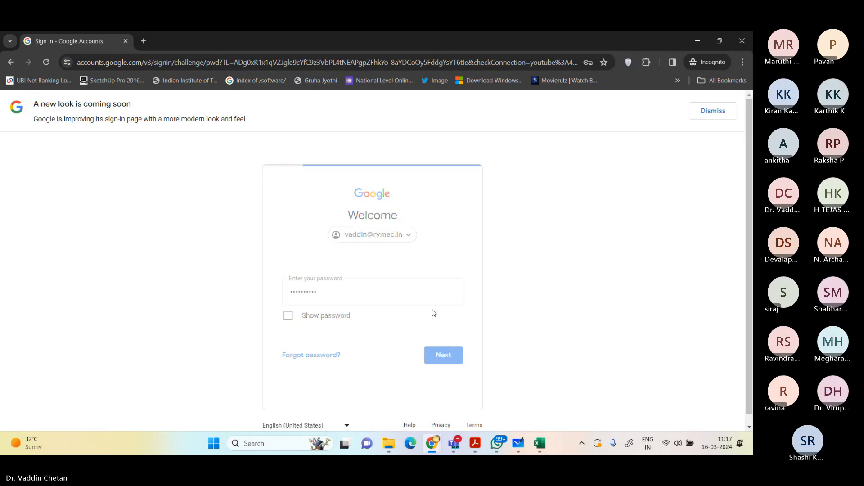
{"action": "type", "text": "**********"}
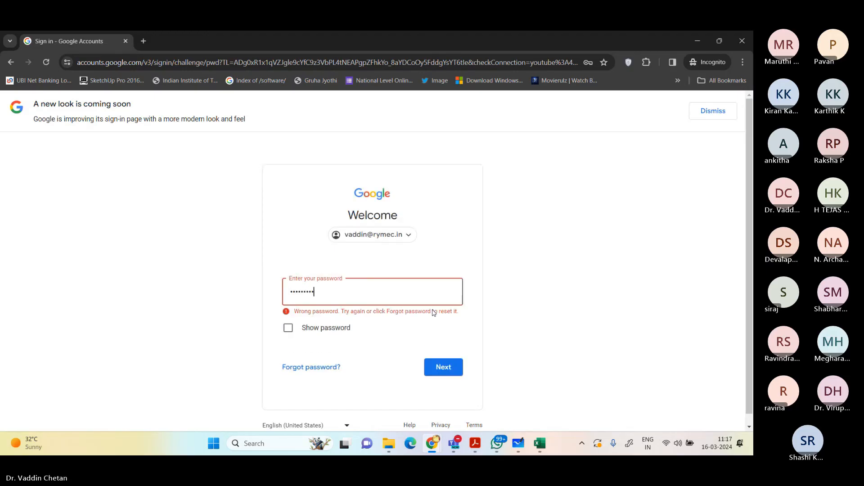
{"action": "key", "text": "Return"}
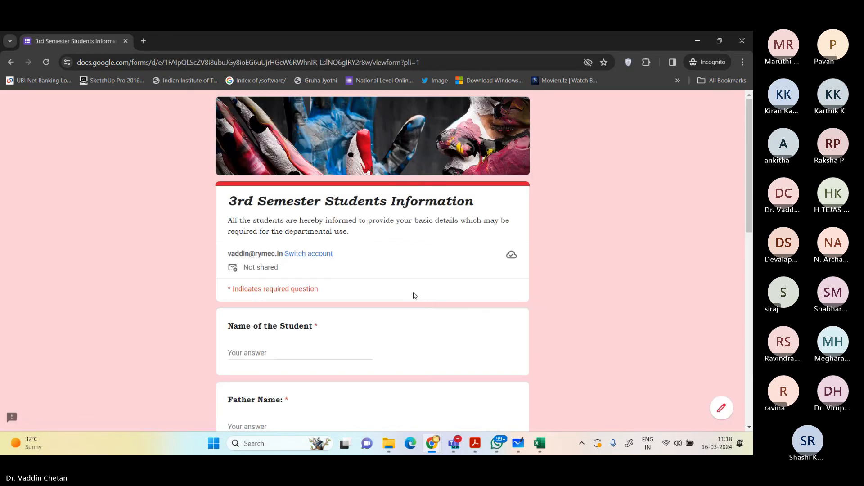
Step: Fill in the student's name and the father's name on the form
{"action": "scroll", "coordinate": [332, 307], "scroll_direction": "down", "scroll_amount": 2}
{"action": "left_click", "coordinate": [289, 253]}
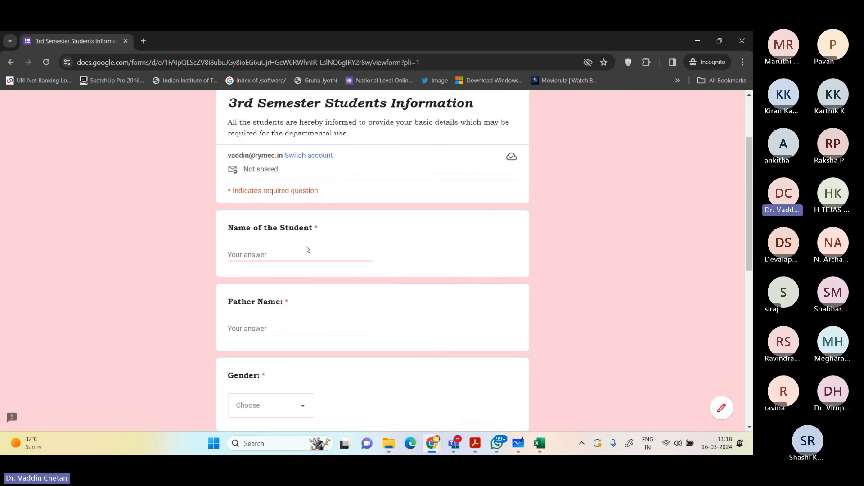
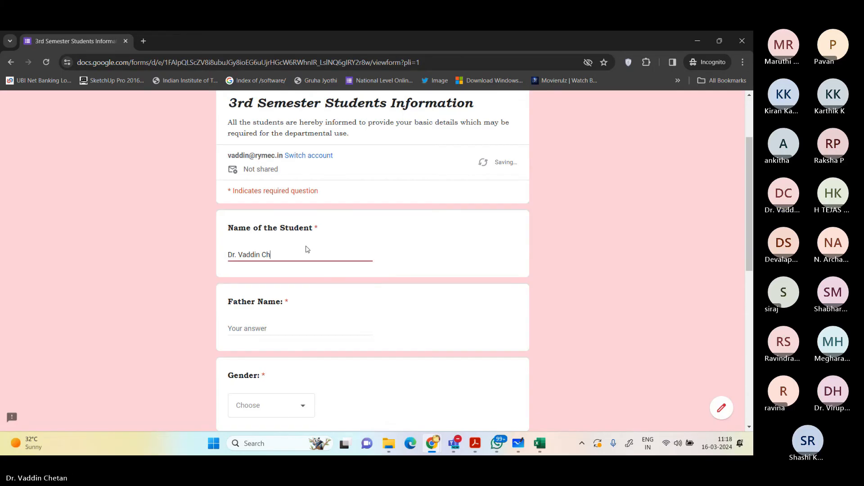
{"action": "key", "text": "Tab"}
{"action": "type", "text": "Nara"}
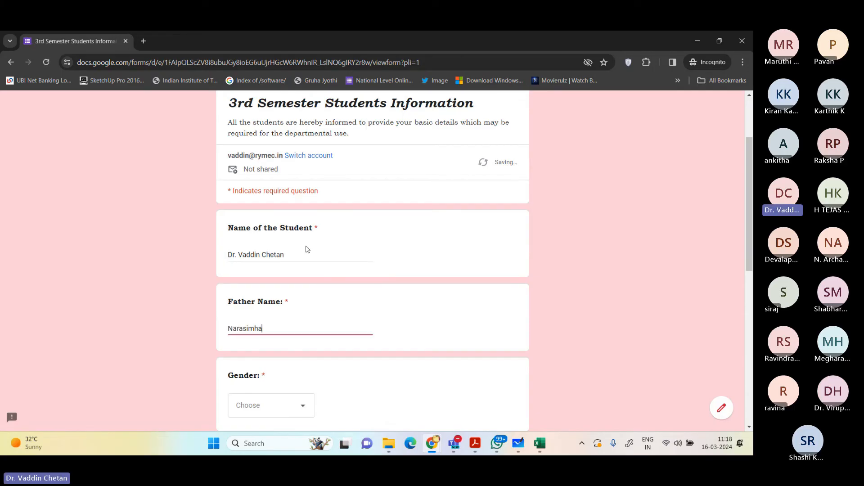
{"action": "type", "text": "simha V"}
{"action": "key", "text": "Tab"}
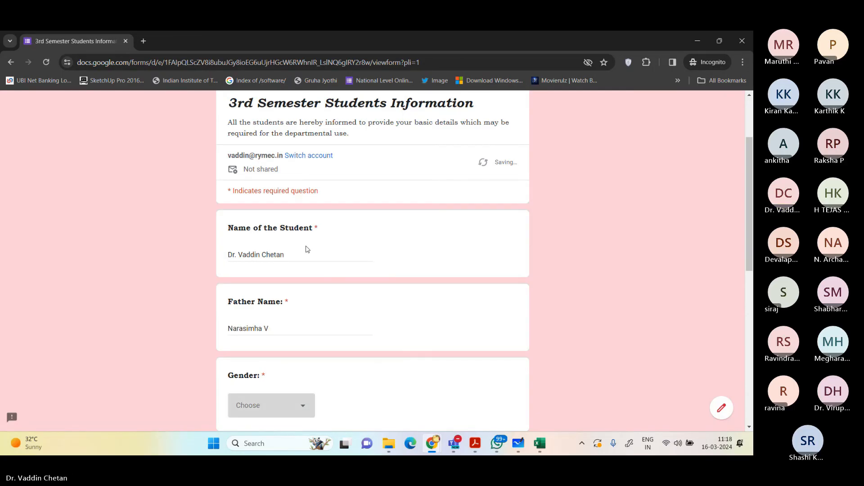
Step: Choose Male as the gender and enter the student's mobile number
{"action": "scroll", "coordinate": [304, 247], "scroll_direction": "down", "scroll_amount": 3}
{"action": "left_click", "coordinate": [270, 258]}
{"action": "left_click", "coordinate": [256, 292]}
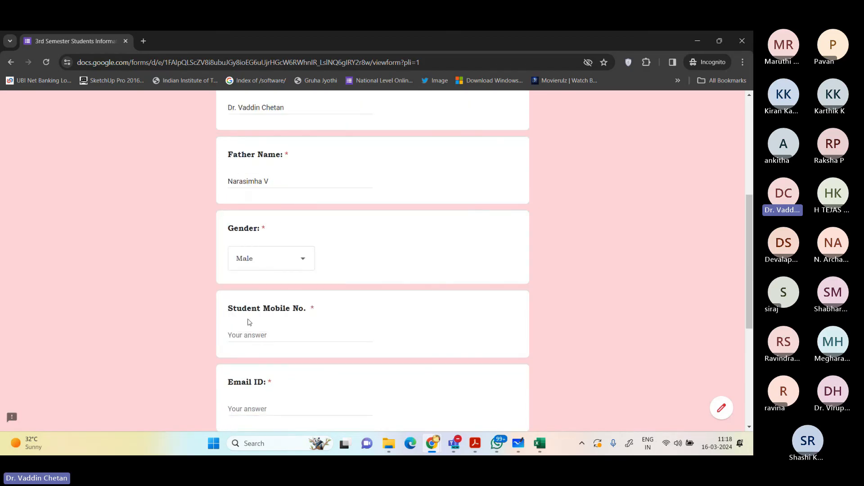
{"action": "left_click", "coordinate": [265, 341]}
{"action": "key", "text": "Tab"}
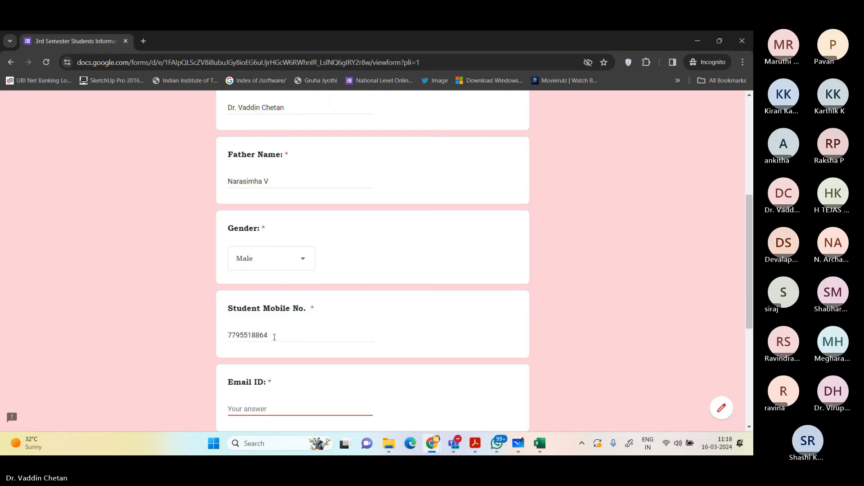
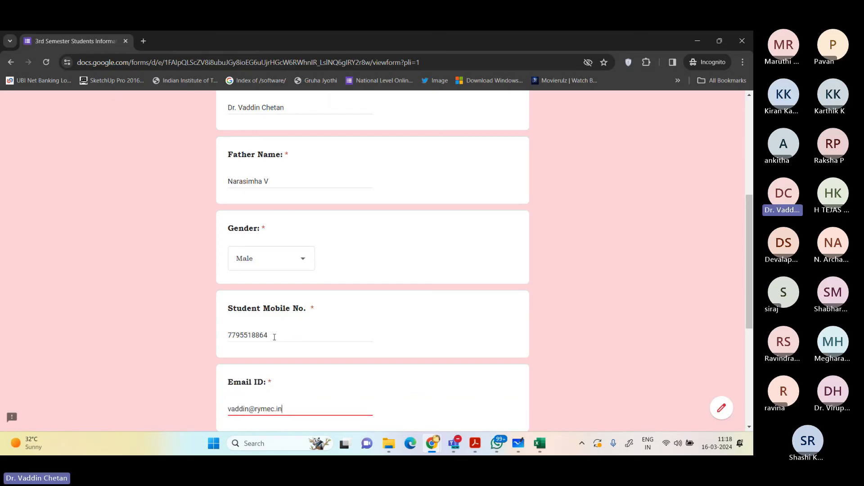
Step: Fill in the student's email ID and the parent's mobile number
{"action": "key", "text": "Tab"}
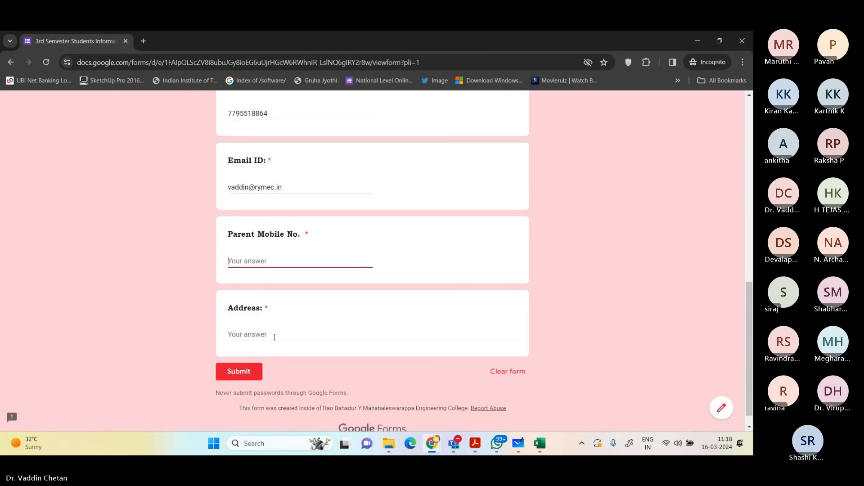
{"action": "key", "text": "Tab"}
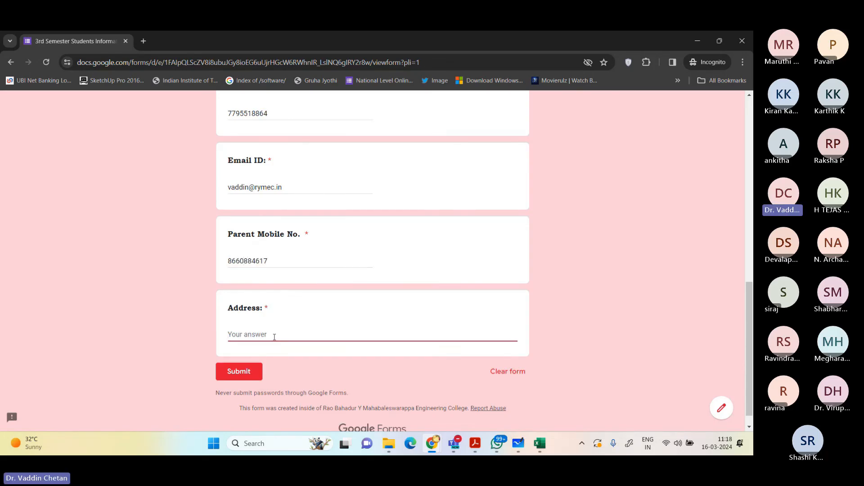
Step: Enter the full college postal address on three lines in the form's Address answer
{"action": "type", "text": "Dept. of Mechanical En"}
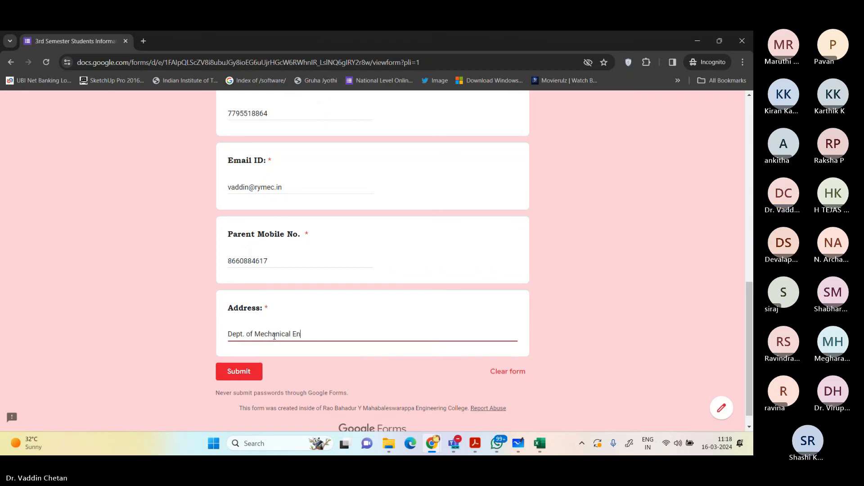
{"action": "type", "text": "gineering,"}
{"action": "key", "text": "Return"}
{"action": "type", "text": "Rao"}
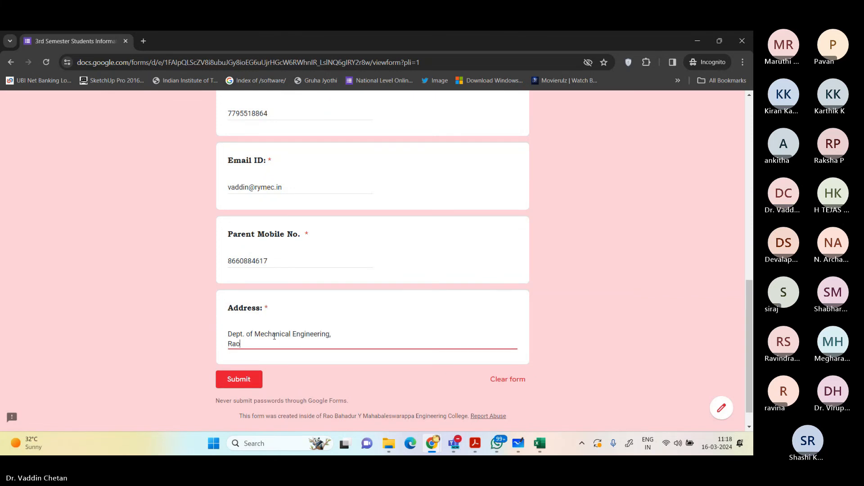
{"action": "type", "text": " Bahadur Y. Mahabaleswar"}
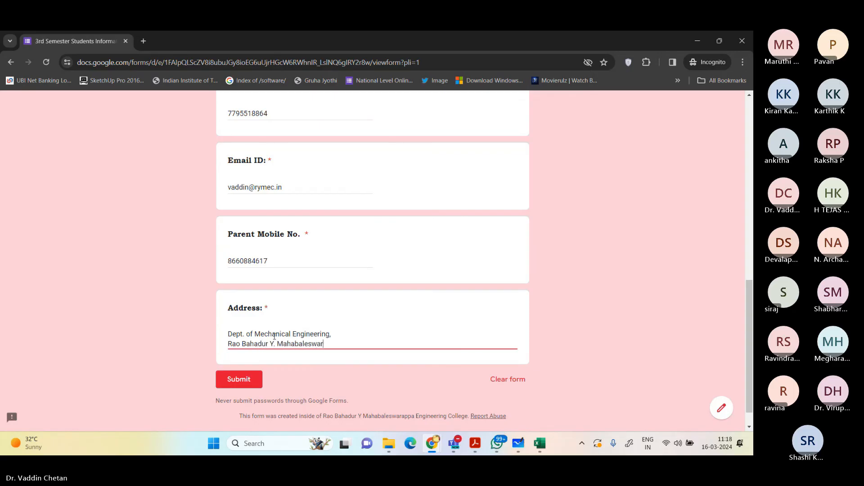
{"action": "type", "text": "appa Engineering College,"}
{"action": "key", "text": "Return"}
{"action": "type", "text": "Cantonment,"}
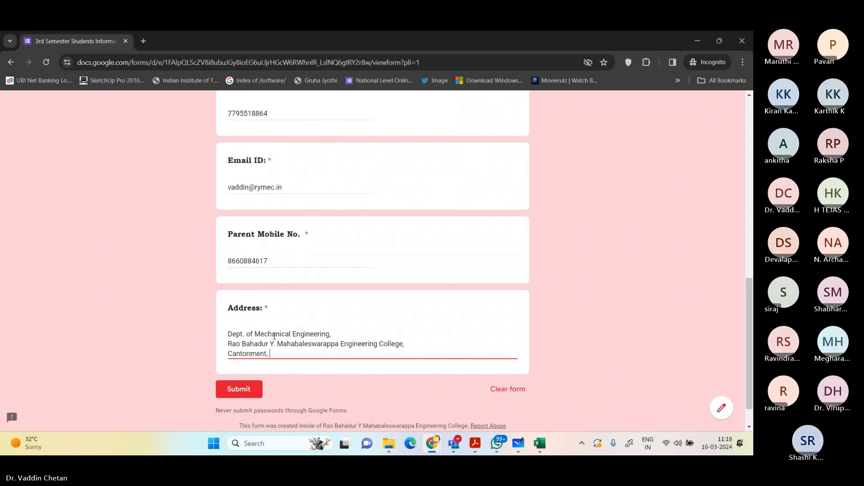
{"action": "type", "text": " BALLARI - 583104"}
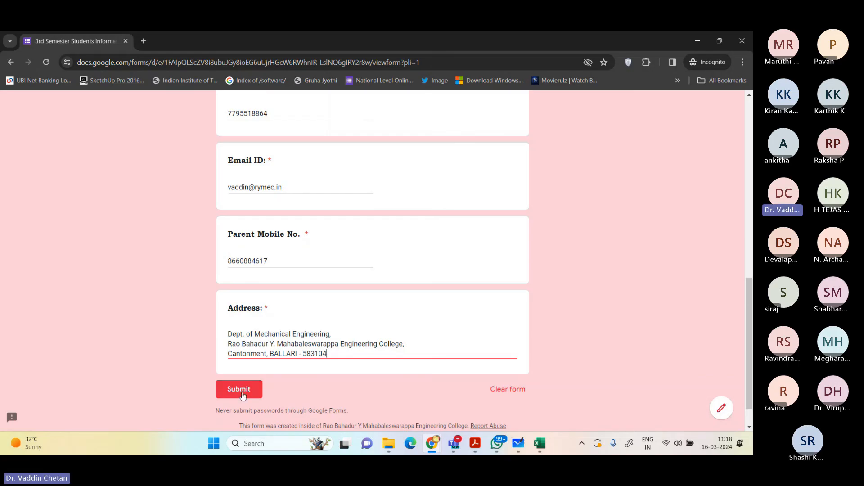
Step: Submit the completed form and read the thank-you text and contact details in the confirmation message
{"action": "left_click", "coordinate": [218, 396]}
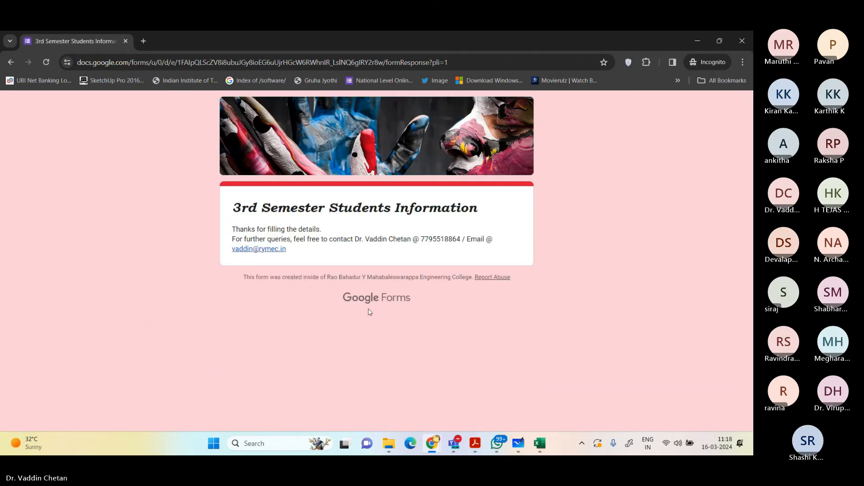
{"action": "triple_click", "coordinate": [255, 230]}
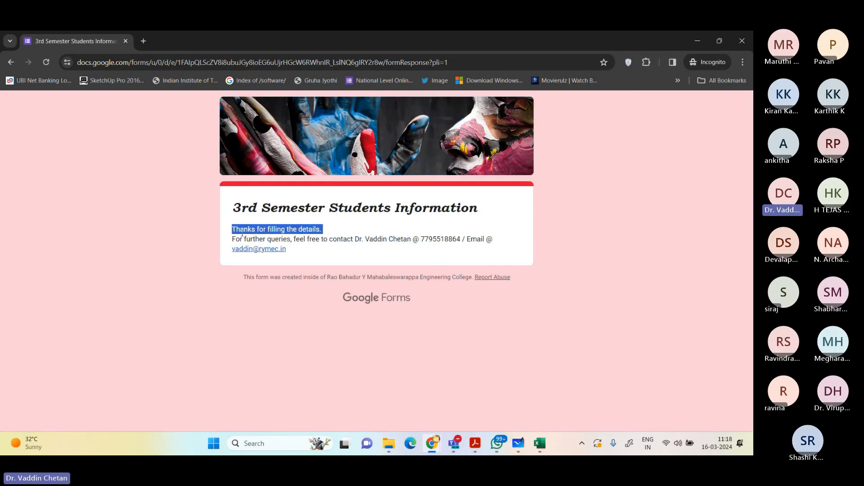
{"action": "double_click", "coordinate": [242, 233]}
{"action": "left_click_drag", "start_coordinate": [245, 239], "coordinate": [514, 249]}
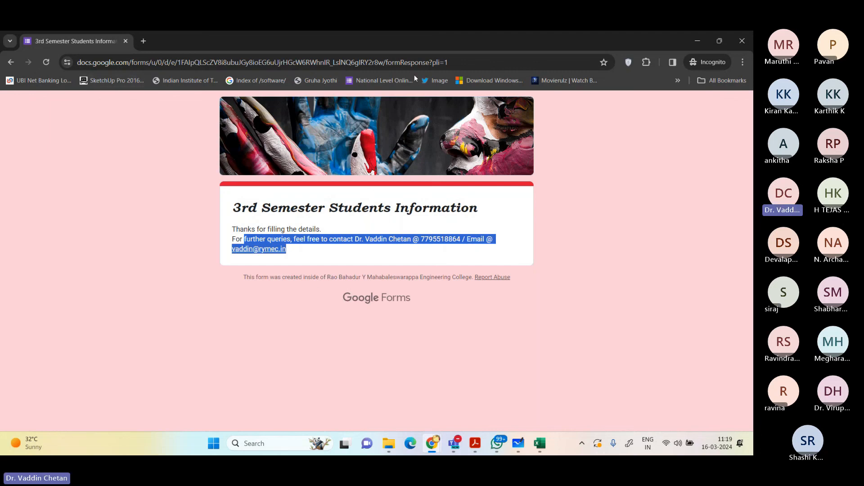
Step: Open gmail.com in the incognito window, sign out of the respondent account, and close the window
{"action": "left_click", "coordinate": [130, 68]}
{"action": "type", "text": "gmail.com"}
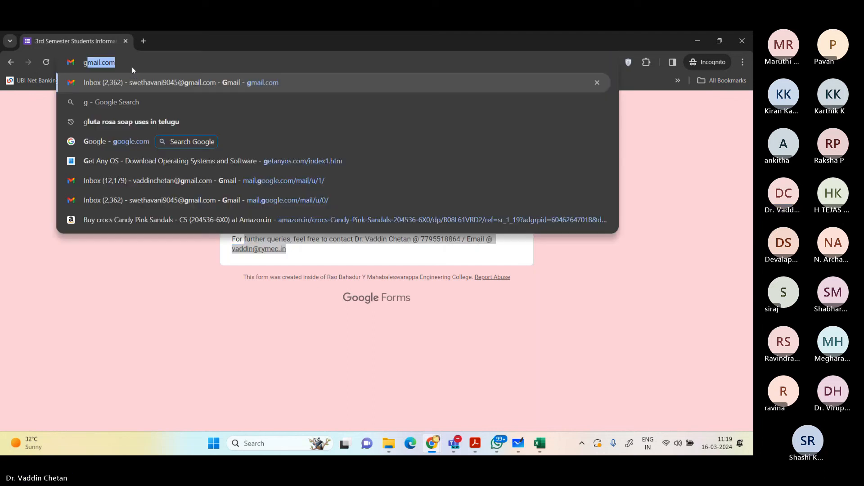
{"action": "key", "text": "Return"}
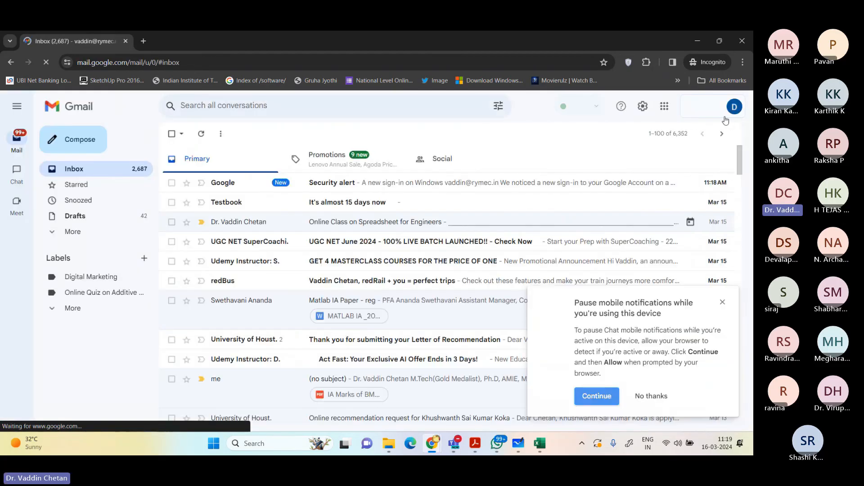
{"action": "left_click", "coordinate": [725, 118]}
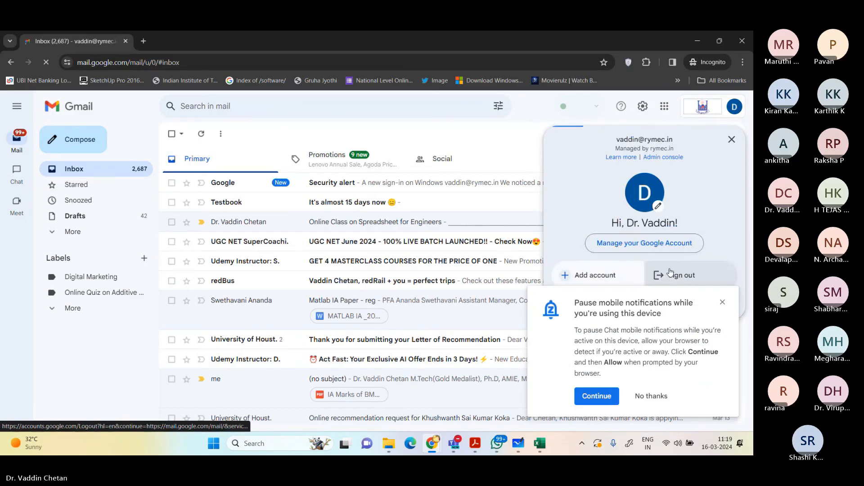
{"action": "left_click", "coordinate": [673, 273]}
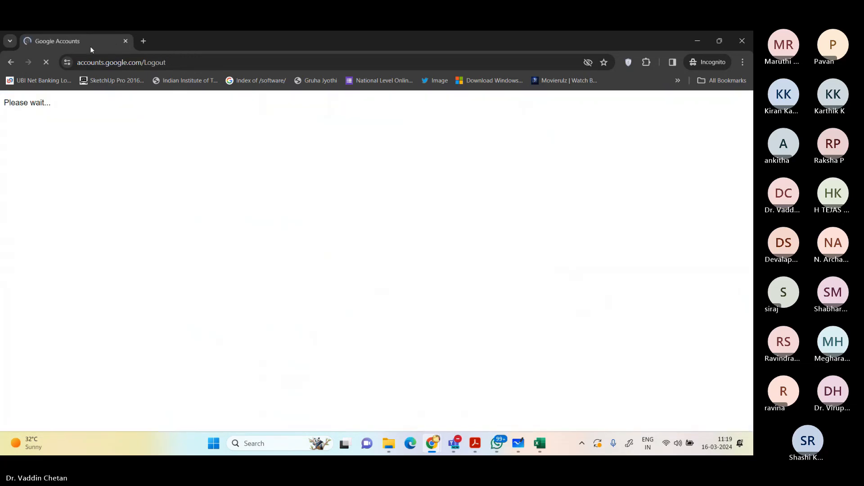
{"action": "left_click", "coordinate": [125, 41]}
Step: Return to the form editor and review the response summary from the student's name through the address
{"action": "left_click", "coordinate": [449, 276]}
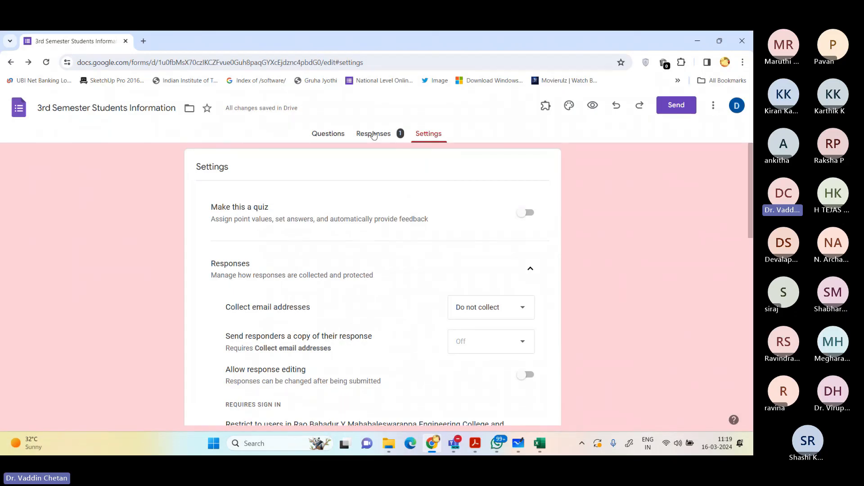
{"action": "left_click", "coordinate": [374, 134]}
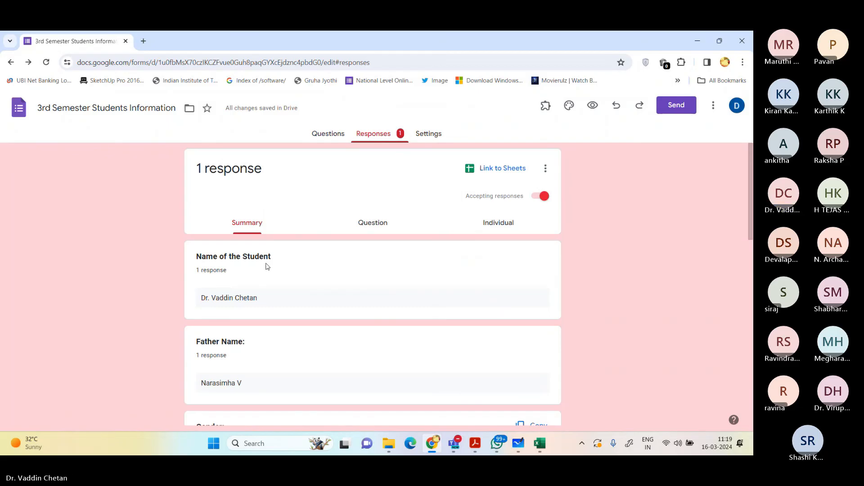
{"action": "scroll", "coordinate": [267, 269], "scroll_direction": "down", "scroll_amount": 4}
{"action": "scroll", "coordinate": [265, 287], "scroll_direction": "down", "scroll_amount": 1}
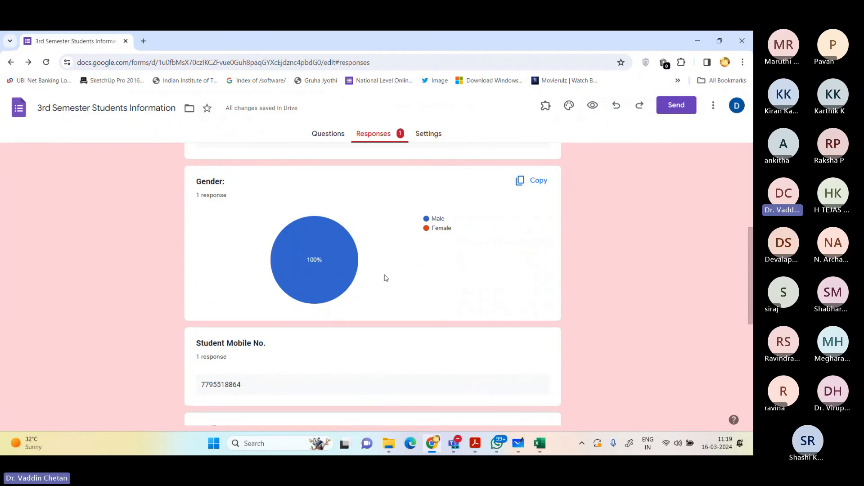
{"action": "scroll", "coordinate": [360, 262], "scroll_direction": "down", "scroll_amount": 6}
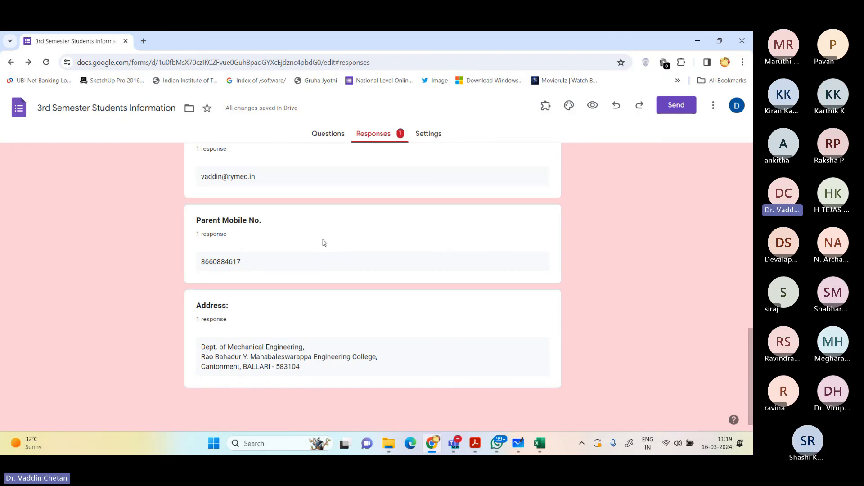
{"action": "scroll", "coordinate": [355, 198], "scroll_direction": "up", "scroll_amount": 10}
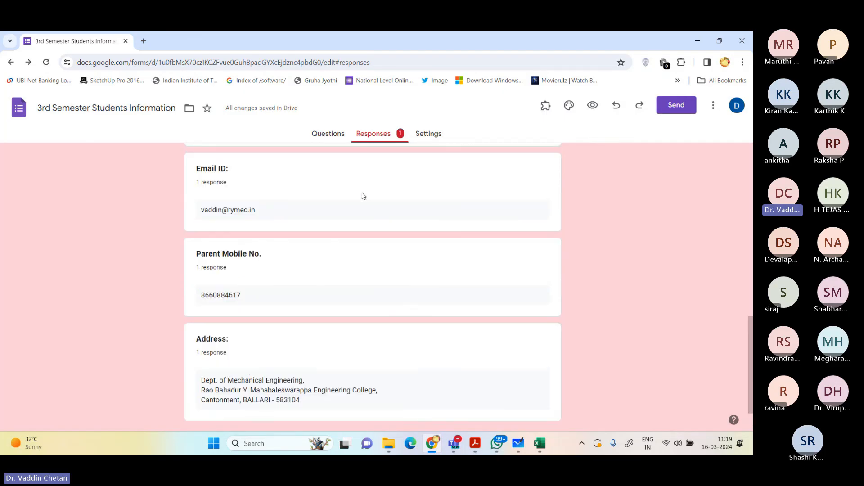
{"action": "scroll", "coordinate": [361, 198], "scroll_direction": "up", "scroll_amount": 3}
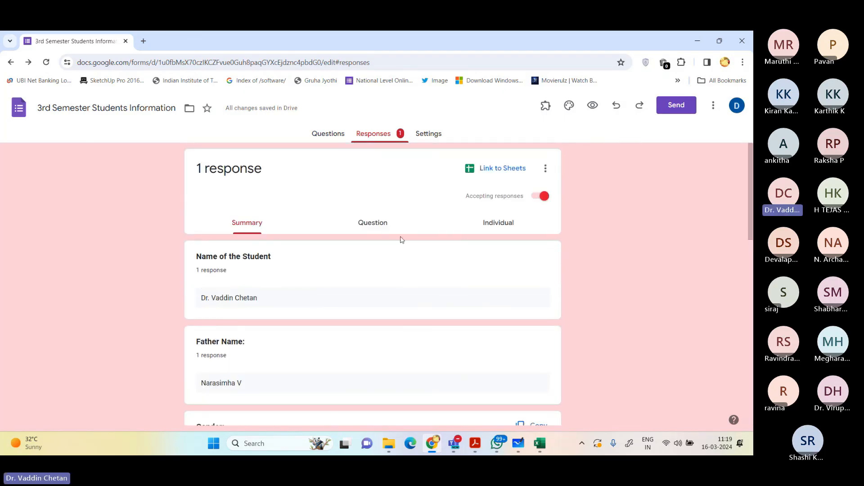
Step: Open the print preview of the form's questions and examine its pages
{"action": "left_click", "coordinate": [320, 134]}
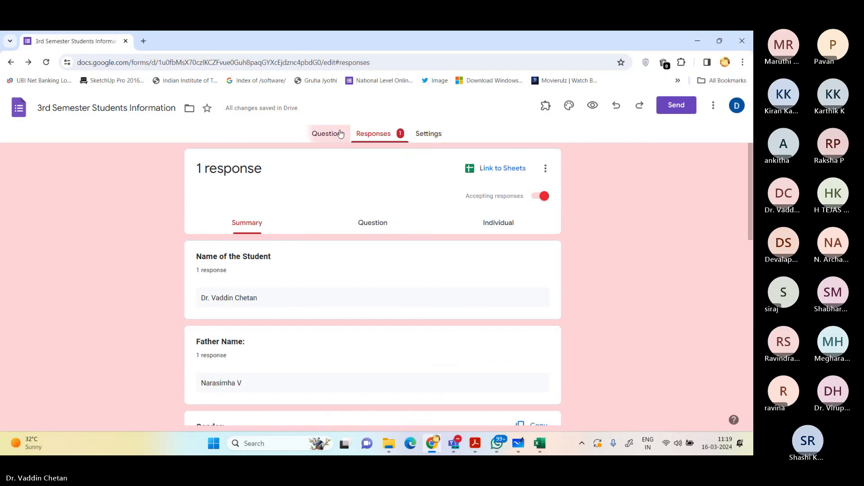
{"action": "left_click", "coordinate": [713, 105]}
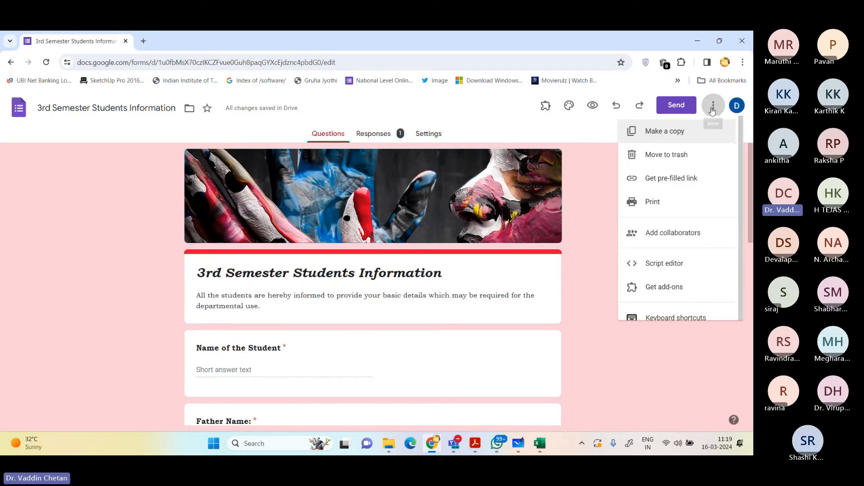
{"action": "left_click", "coordinate": [651, 203]}
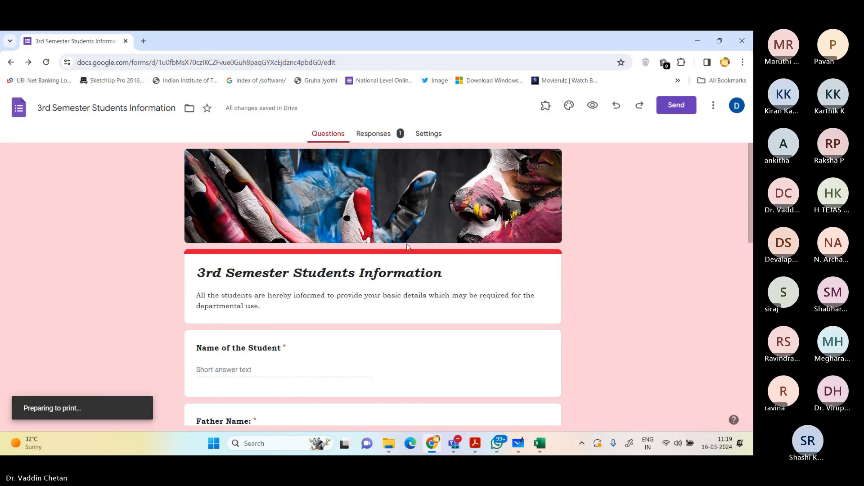
{"action": "scroll", "coordinate": [297, 205], "scroll_direction": "down", "scroll_amount": 6}
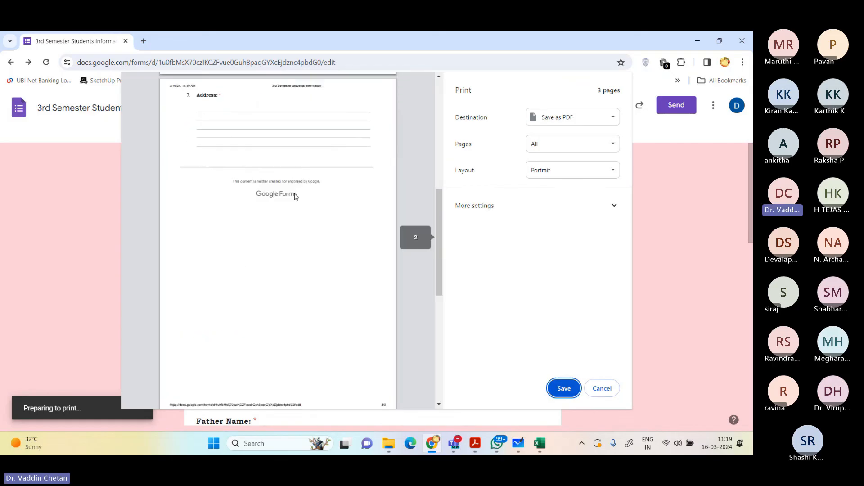
{"action": "scroll", "coordinate": [297, 205], "scroll_direction": "down", "scroll_amount": 4}
{"action": "scroll", "coordinate": [320, 228], "scroll_direction": "up", "scroll_amount": 12}
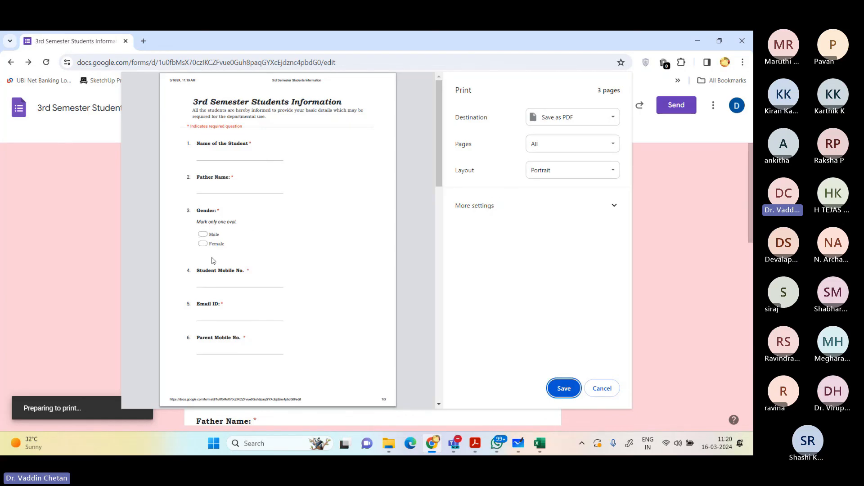
{"action": "scroll", "coordinate": [214, 302], "scroll_direction": "down", "scroll_amount": 2}
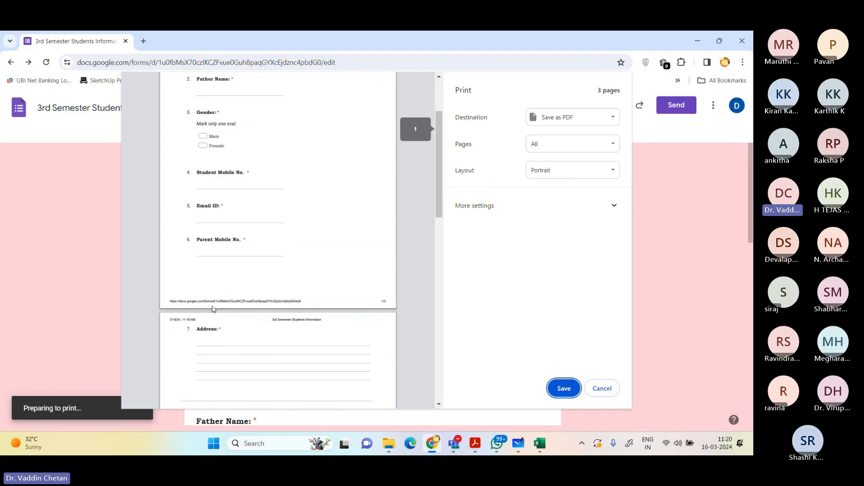
{"action": "scroll", "coordinate": [250, 308], "scroll_direction": "down", "scroll_amount": 3}
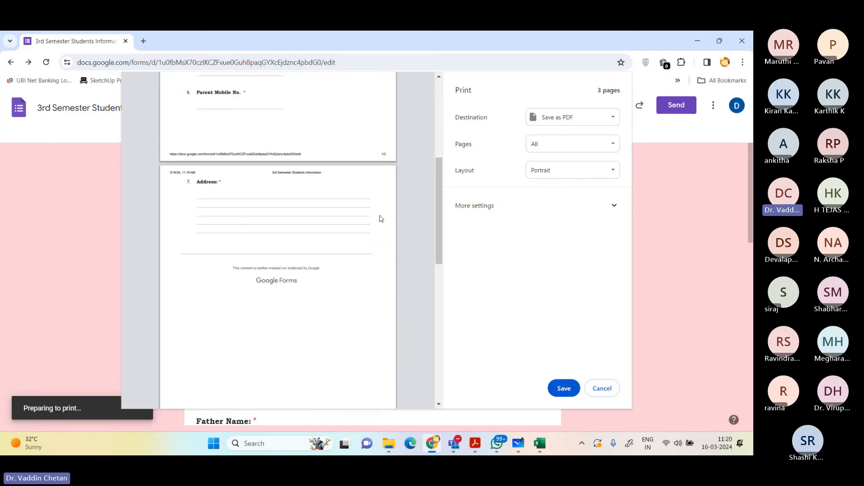
Step: Expand the additional print settings and turn off headers and footers
{"action": "left_click", "coordinate": [614, 206]}
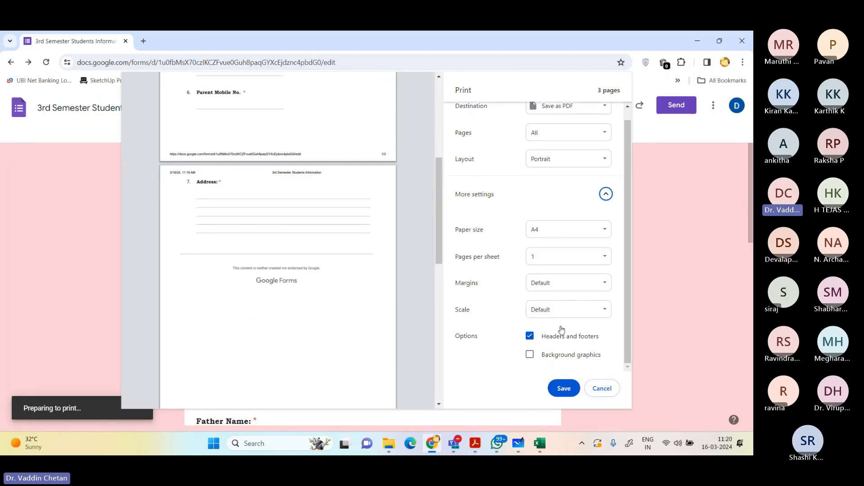
{"action": "left_click", "coordinate": [561, 341]}
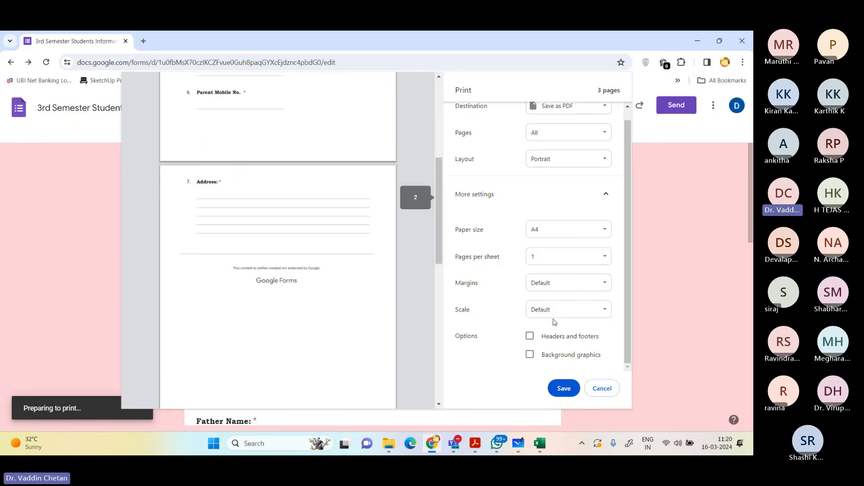
{"action": "scroll", "coordinate": [548, 290], "scroll_direction": "up", "scroll_amount": 1}
{"action": "scroll", "coordinate": [328, 305], "scroll_direction": "up", "scroll_amount": 5}
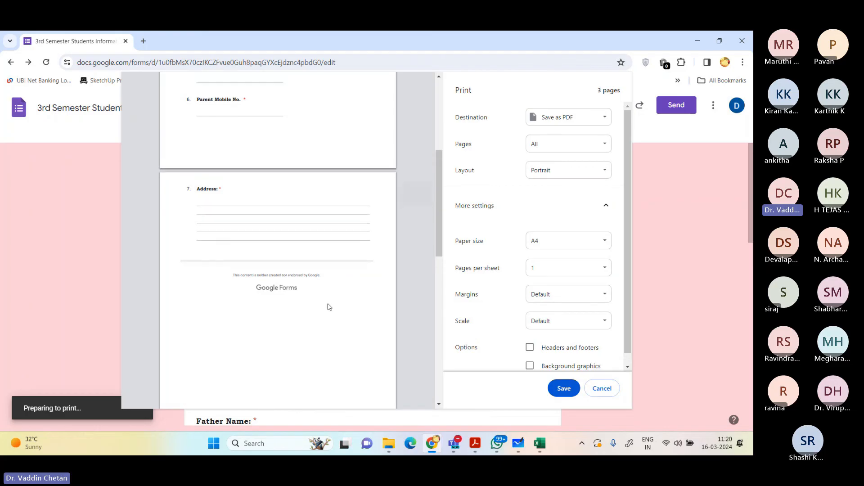
Step: Set the print margins to Minimum
{"action": "scroll", "coordinate": [561, 300], "scroll_direction": "down", "scroll_amount": 1}
{"action": "left_click", "coordinate": [561, 283]}
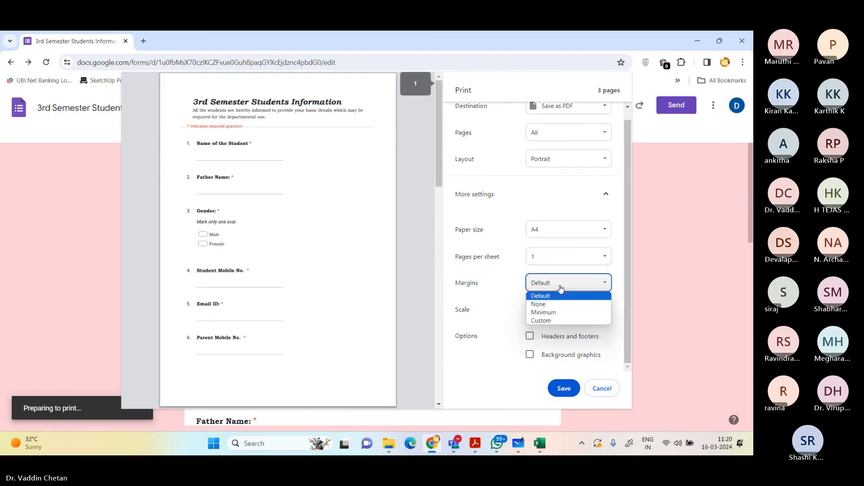
{"action": "left_click", "coordinate": [560, 283]}
{"action": "left_click", "coordinate": [561, 282]}
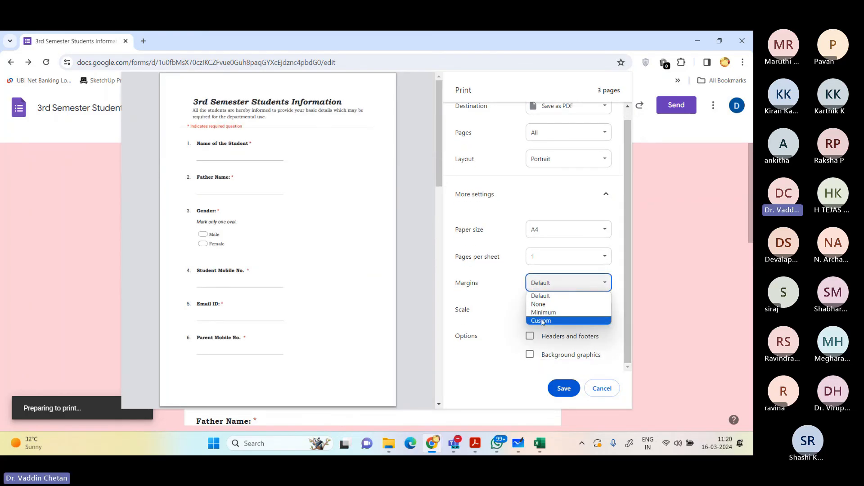
{"action": "left_click", "coordinate": [544, 312]}
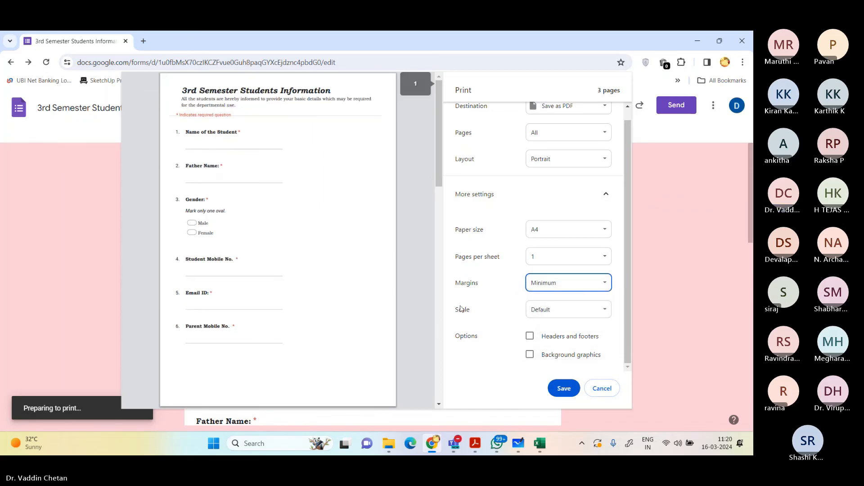
Step: Try the Custom and None margin options, and set the margins back to Minimum
{"action": "left_click", "coordinate": [546, 282]}
{"action": "left_click", "coordinate": [547, 317]}
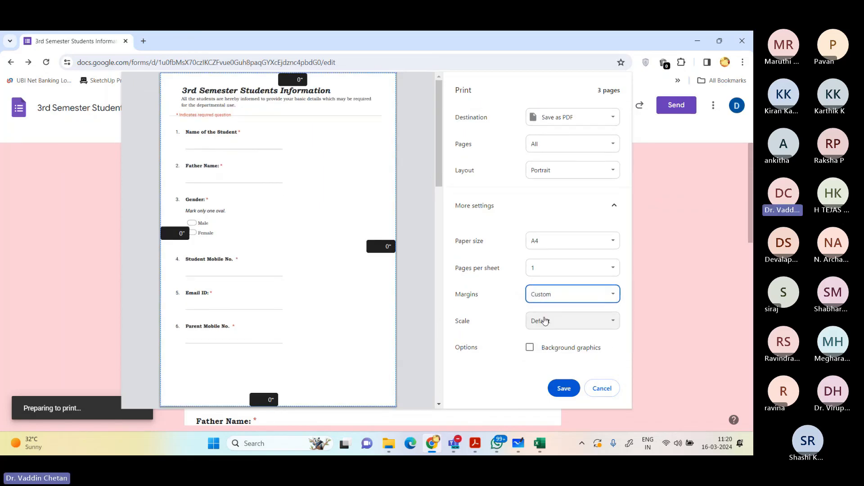
{"action": "left_click", "coordinate": [546, 295]}
{"action": "left_click", "coordinate": [542, 318]}
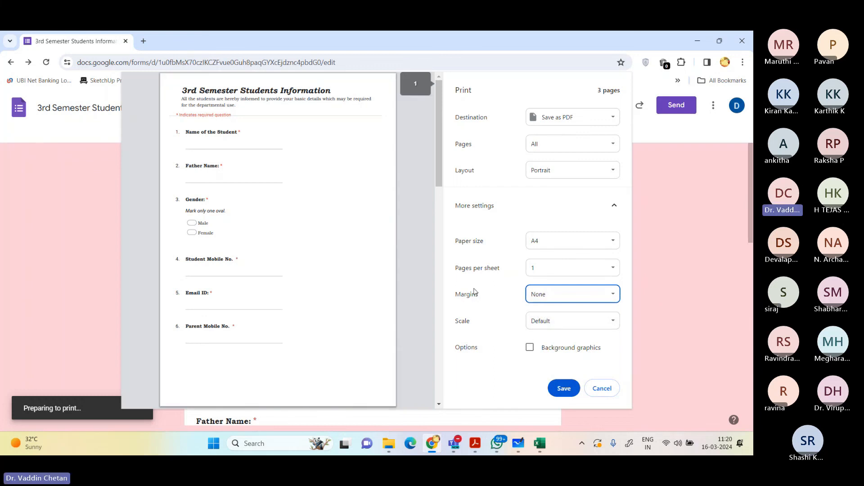
{"action": "left_click", "coordinate": [552, 294]}
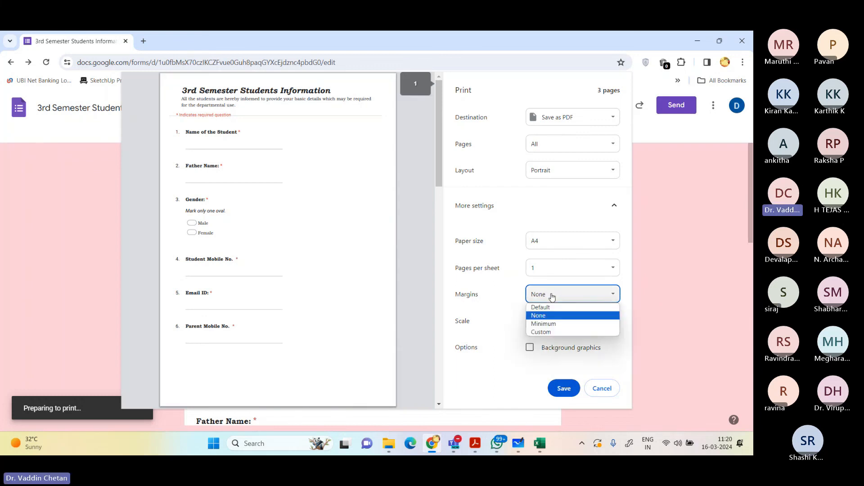
{"action": "left_click", "coordinate": [544, 324]}
Step: Set a custom print scale of 91 and check the pages in the preview
{"action": "left_click", "coordinate": [552, 320]}
{"action": "left_click", "coordinate": [552, 338]}
{"action": "left_click", "coordinate": [551, 341]}
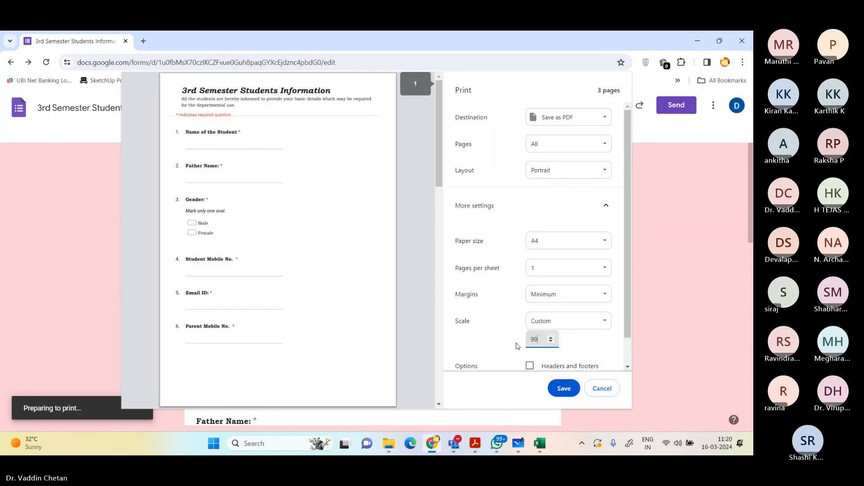
{"action": "key", "text": "ctrl+a"}
{"action": "type", "text": "91"}
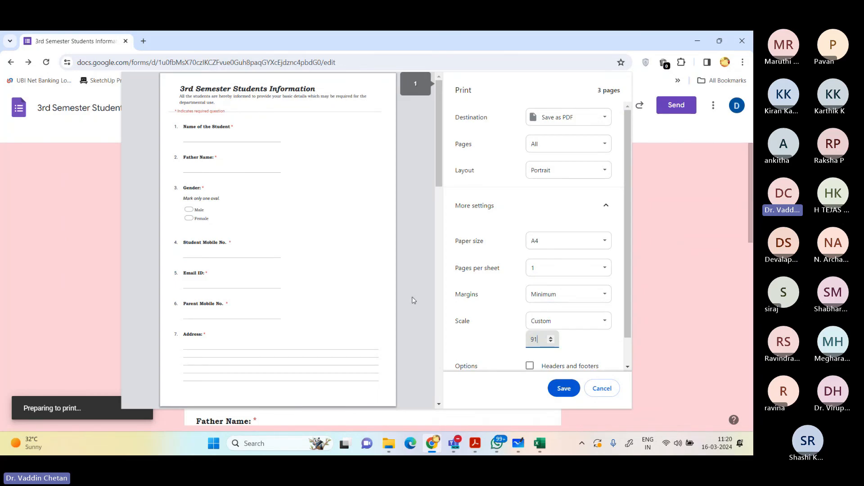
{"action": "scroll", "coordinate": [403, 285], "scroll_direction": "down", "scroll_amount": 5}
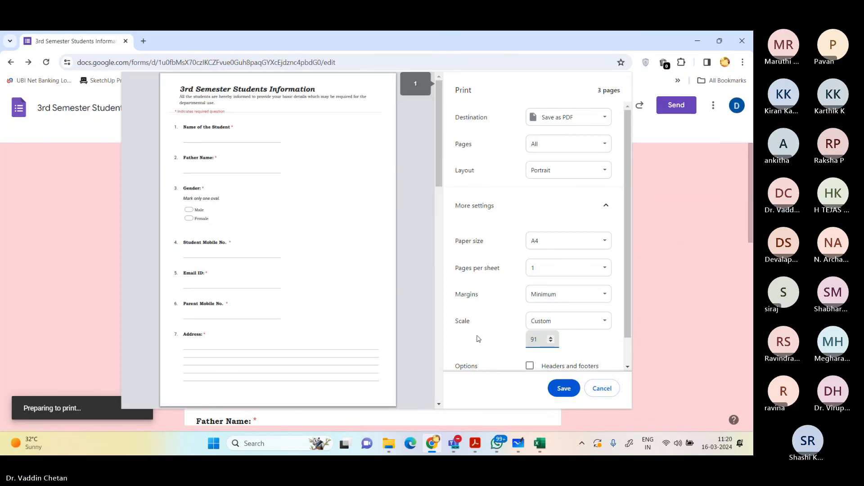
Step: Start saving the form as a PDF and get the Expt 5 folder's path from File Explorer
{"action": "left_click", "coordinate": [563, 388]}
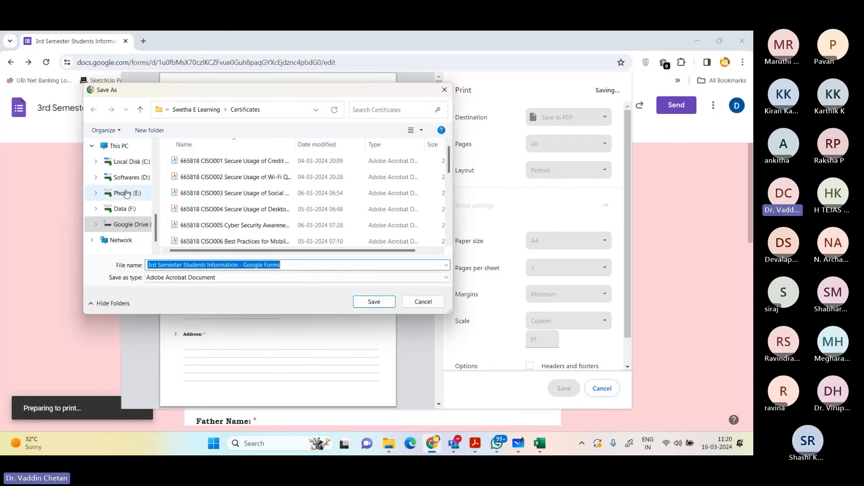
{"action": "left_click", "coordinate": [393, 443]}
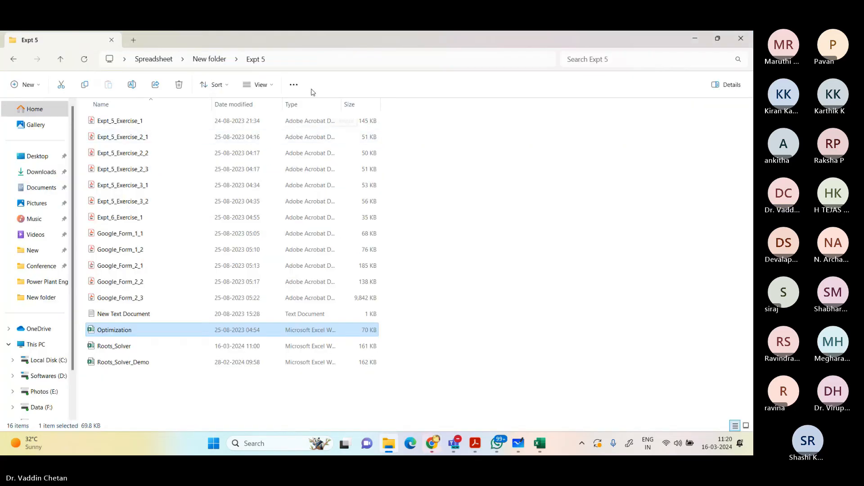
{"action": "left_click", "coordinate": [310, 63]}
{"action": "type", "text": "https://forms.gle/6Tx2i5GVU1o8zWQr5"}
{"action": "key", "text": "Return"}
{"action": "left_click", "coordinate": [305, 63]}
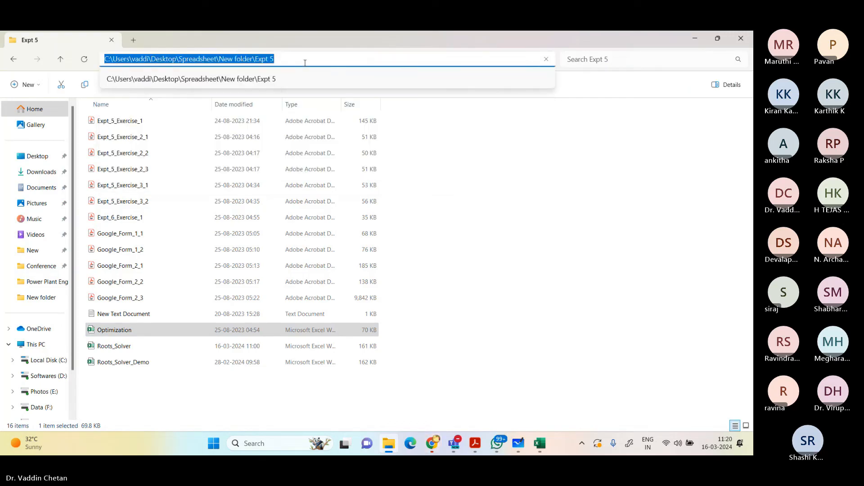
{"action": "key", "text": "alt+Tab"}
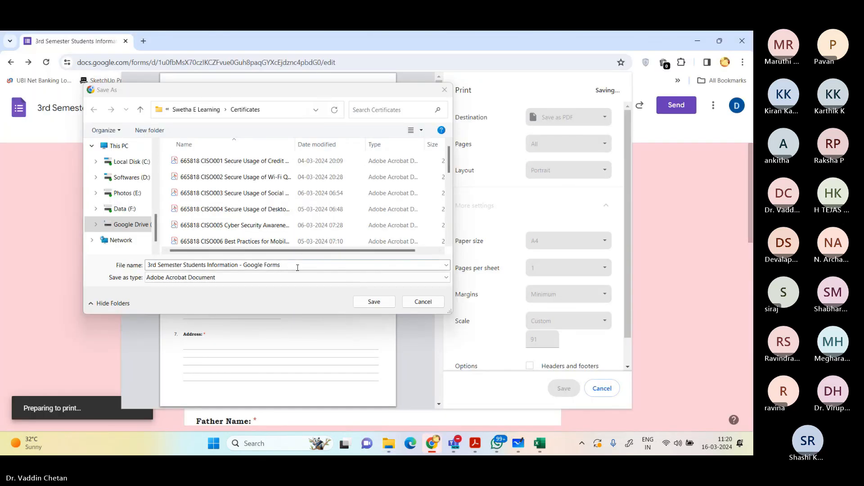
Step: Save the PDF in the Expt 5 folder as 3rd Semester Students Information - Google Forms
{"action": "left_click", "coordinate": [296, 267]}
{"action": "left_click_drag", "start_coordinate": [287, 267], "coordinate": [95, 277]}
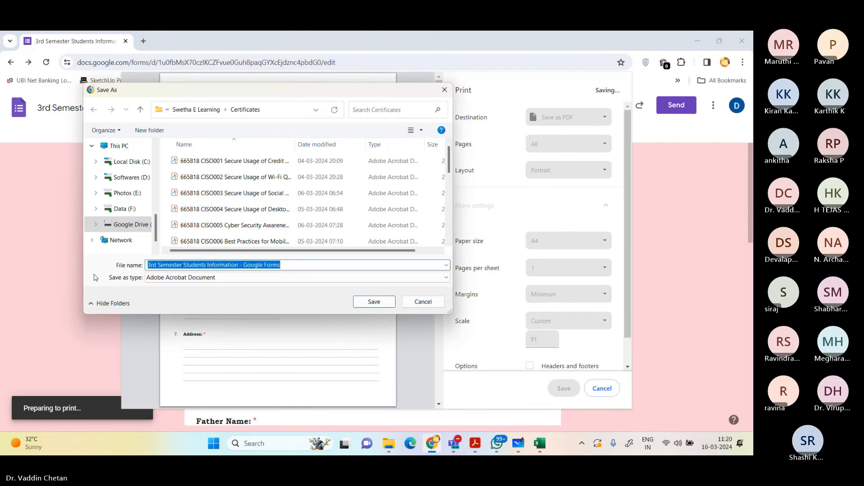
{"action": "key", "text": "ctrl+v"}
{"action": "key", "text": "Return"}
{"action": "key", "text": "Return"}
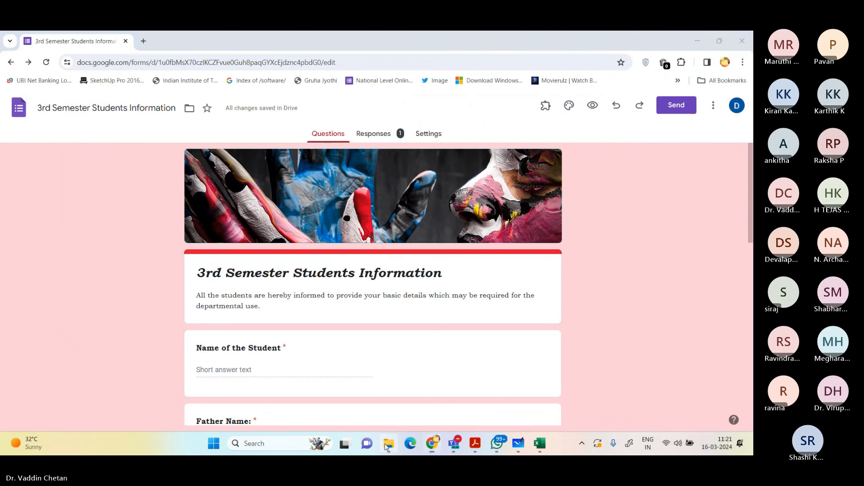
Step: Open the saved form PDF from the Expt 5 folder, check its pages, and close it
{"action": "left_click", "coordinate": [389, 443]}
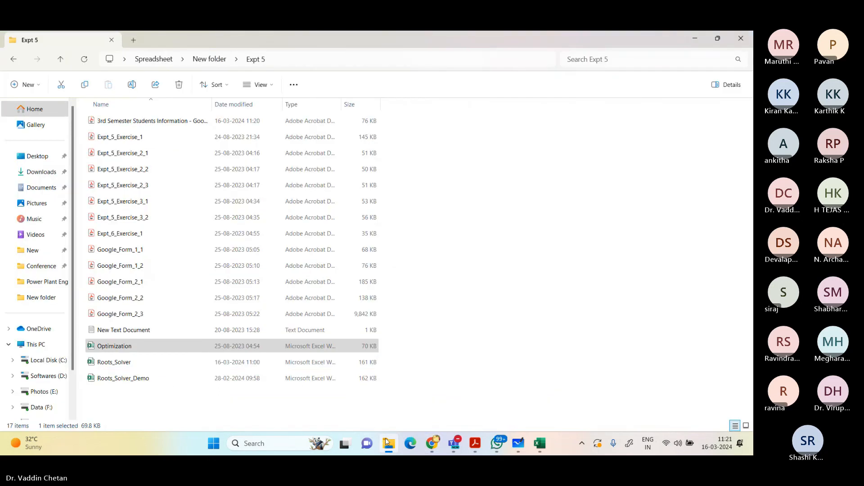
{"action": "double_click", "coordinate": [153, 121]}
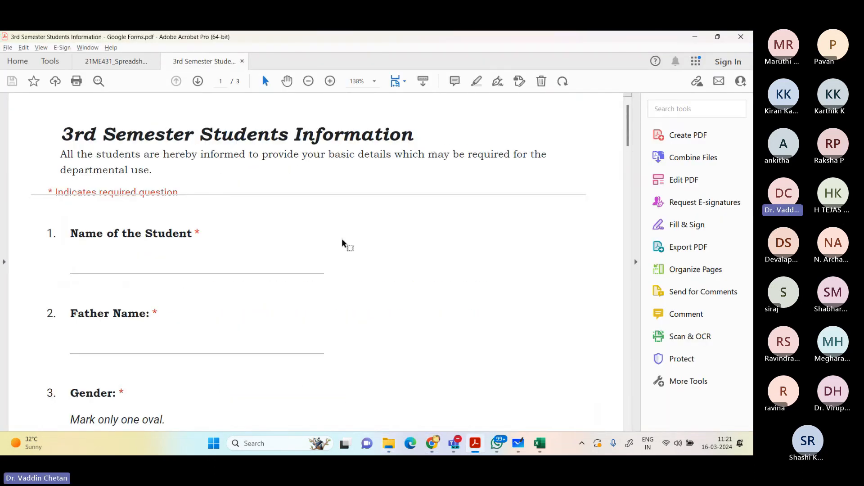
{"action": "scroll", "coordinate": [332, 247], "scroll_direction": "down", "scroll_amount": 4}
{"action": "scroll", "coordinate": [328, 246], "scroll_direction": "down", "scroll_amount": 5}
{"action": "scroll", "coordinate": [326, 246], "scroll_direction": "down", "scroll_amount": 3}
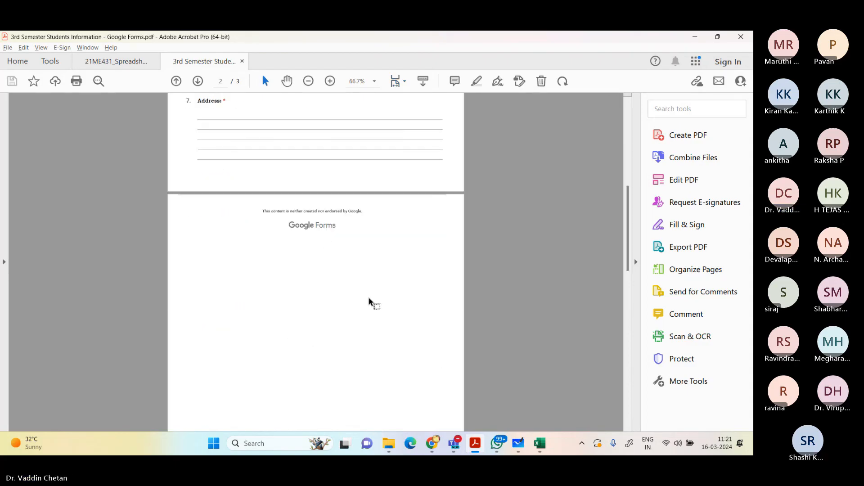
{"action": "scroll", "coordinate": [369, 298], "scroll_direction": "up", "scroll_amount": 8}
{"action": "left_click", "coordinate": [741, 37]}
{"action": "left_click", "coordinate": [373, 255]}
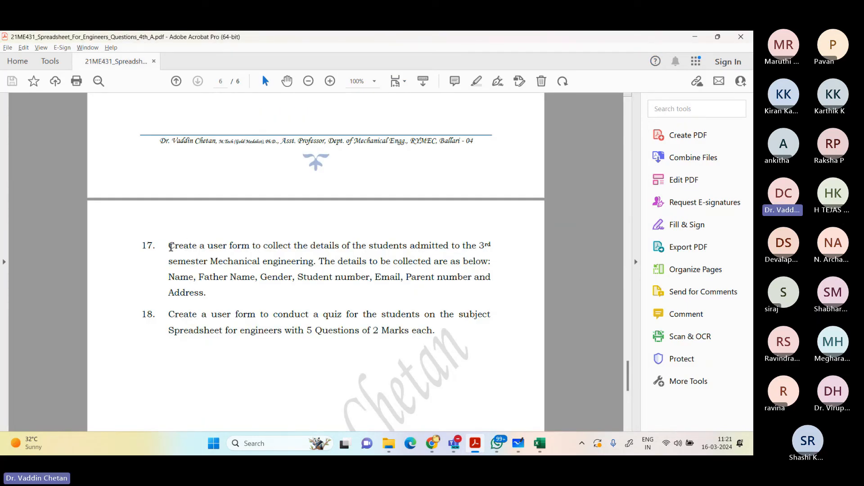
Step: Read questions 17 and 18 in the spreadsheet question PDF, including the quiz's number of questions and marks
{"action": "left_click_drag", "start_coordinate": [171, 246], "coordinate": [205, 295]}
{"action": "left_click", "coordinate": [274, 304]}
{"action": "left_click_drag", "start_coordinate": [168, 311], "coordinate": [446, 335]}
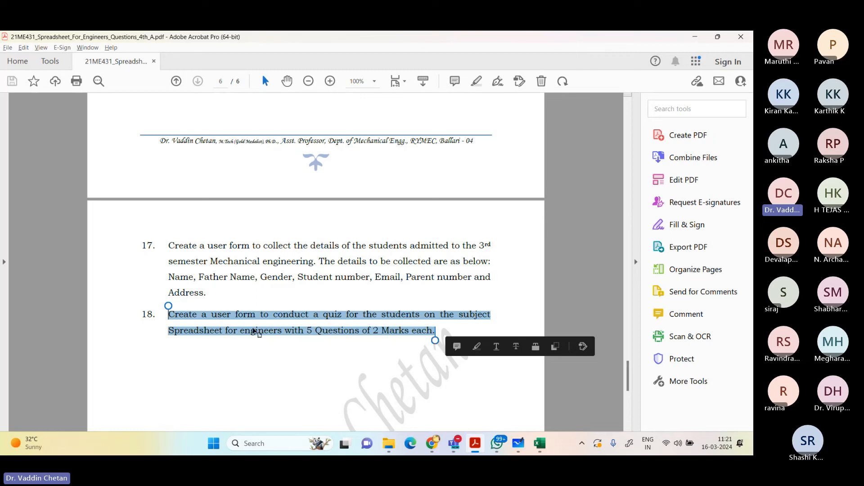
{"action": "left_click", "coordinate": [356, 333]}
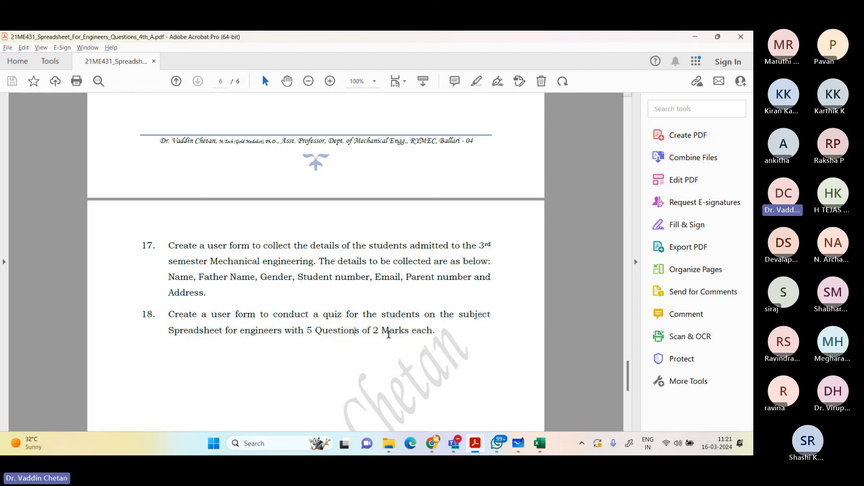
{"action": "left_click_drag", "start_coordinate": [374, 333], "coordinate": [444, 348]}
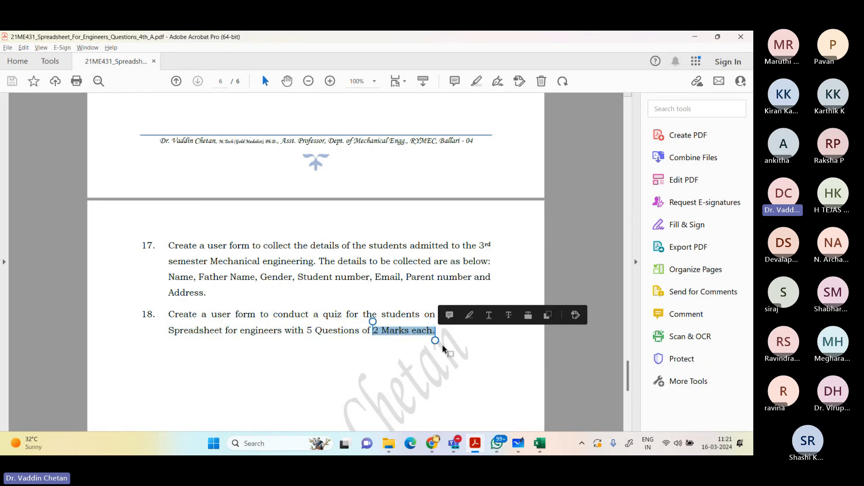
{"action": "left_click", "coordinate": [459, 355]}
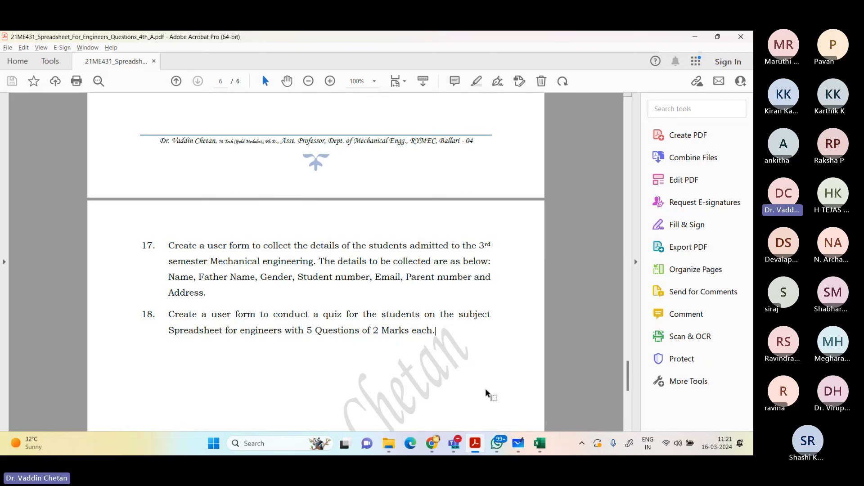
Step: Switch to Chrome and look over the header of the 3rd Semester Students Information form and its additional options
{"action": "mouse_move", "coordinate": [432, 444]}
{"action": "left_click", "coordinate": [433, 369]}
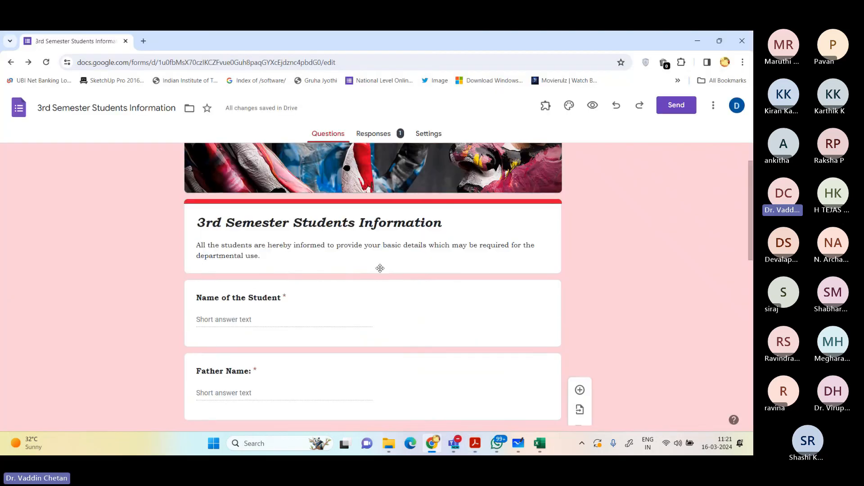
{"action": "scroll", "coordinate": [380, 269], "scroll_direction": "down", "scroll_amount": 1}
{"action": "left_click", "coordinate": [321, 196]}
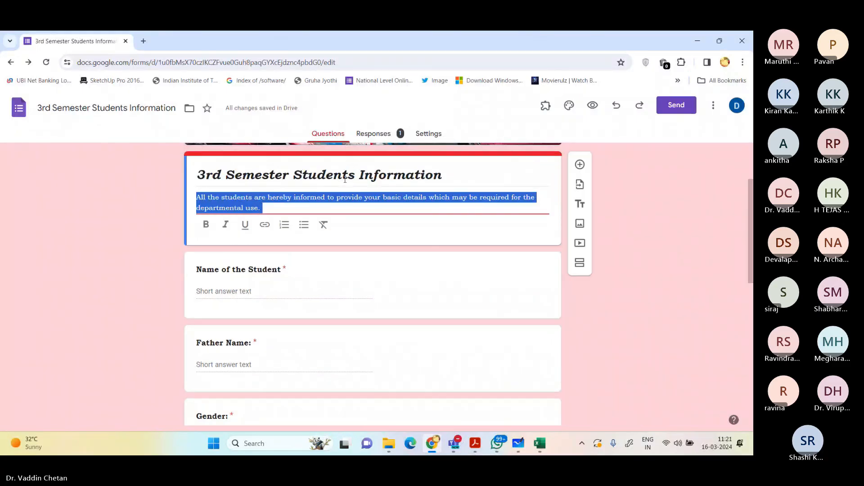
{"action": "scroll", "coordinate": [382, 183], "scroll_direction": "up", "scroll_amount": 2}
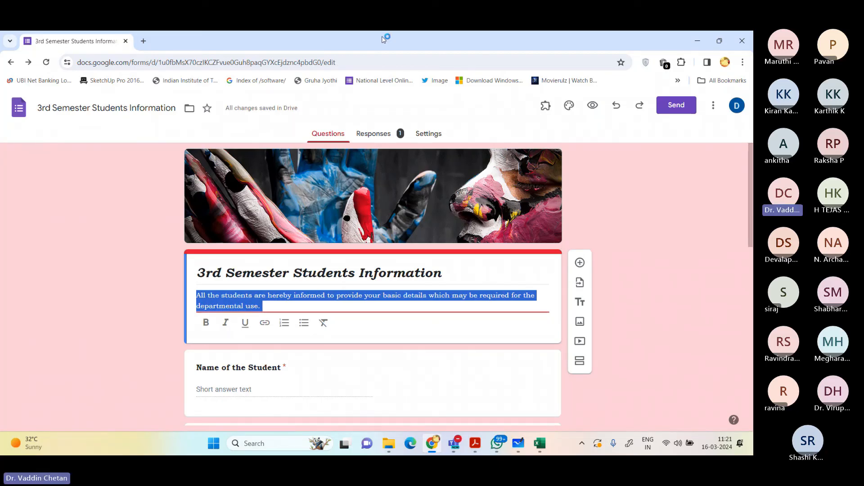
{"action": "left_click", "coordinate": [714, 105]}
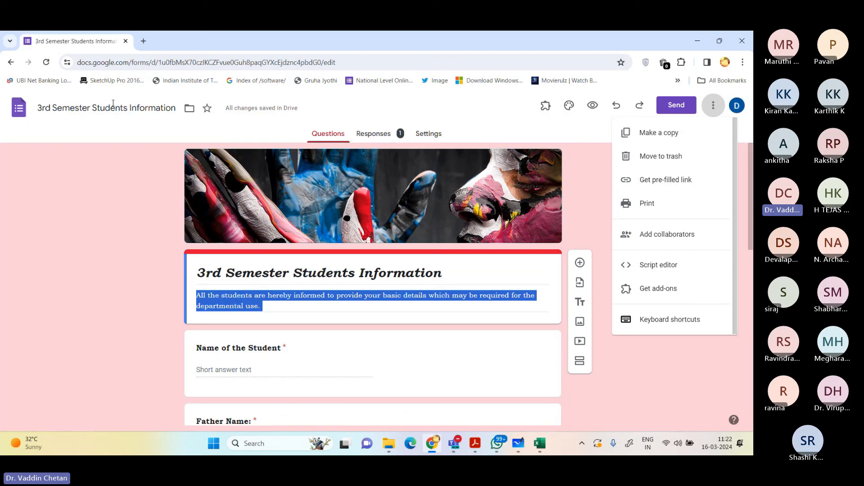
Step: Open forms.google.com in a new tab, switch to the college account, and close the tabs that are no longer needed
{"action": "left_click", "coordinate": [143, 41]}
{"action": "type", "text": "forms.google.com"}
{"action": "key", "text": "Return"}
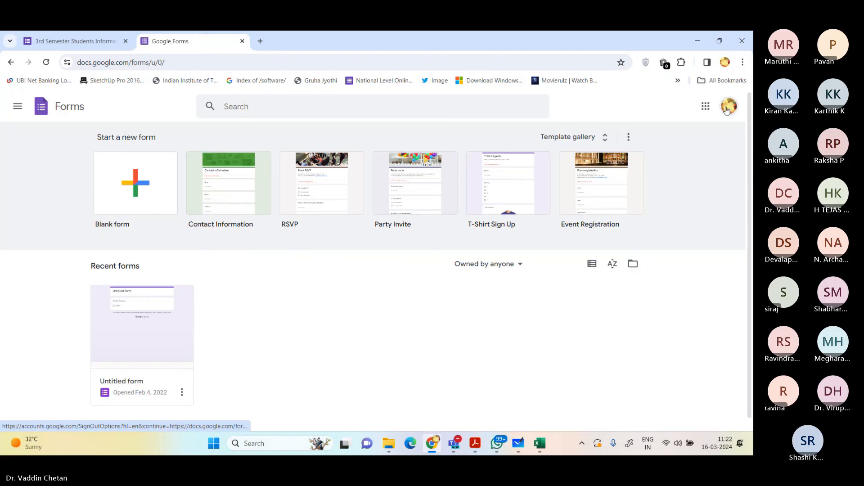
{"action": "left_click", "coordinate": [727, 110]}
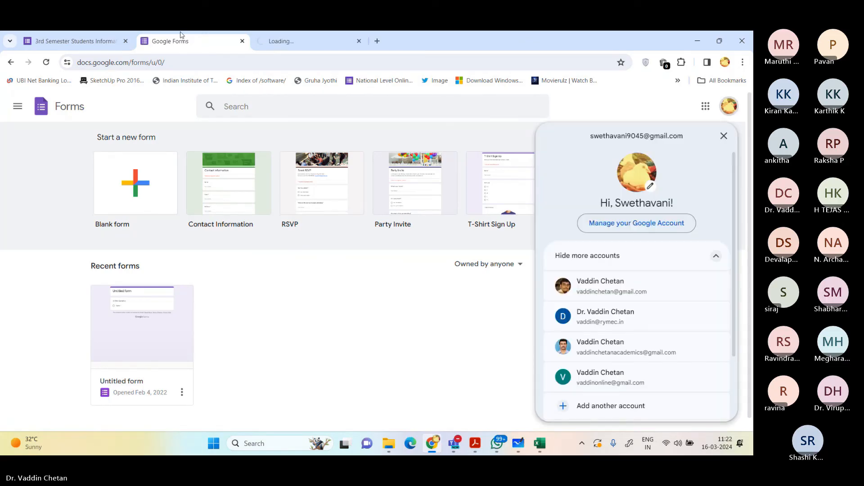
{"action": "left_click", "coordinate": [621, 344]}
{"action": "left_click", "coordinate": [80, 40]}
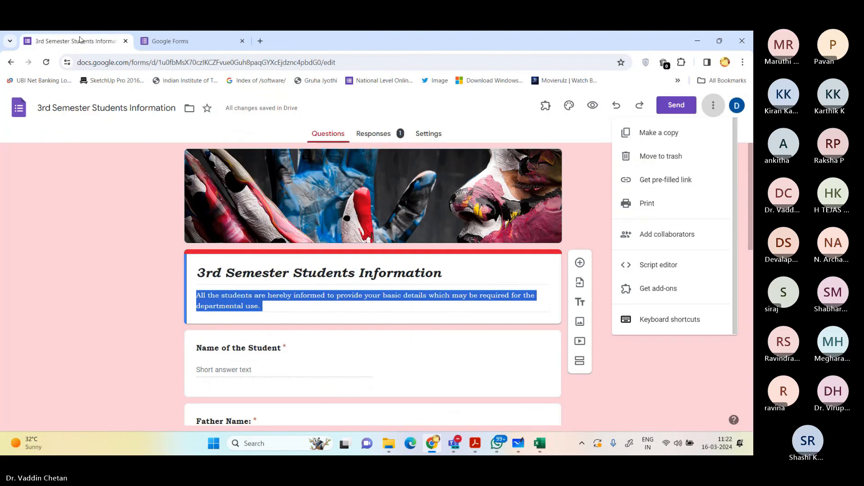
{"action": "left_click", "coordinate": [126, 41]}
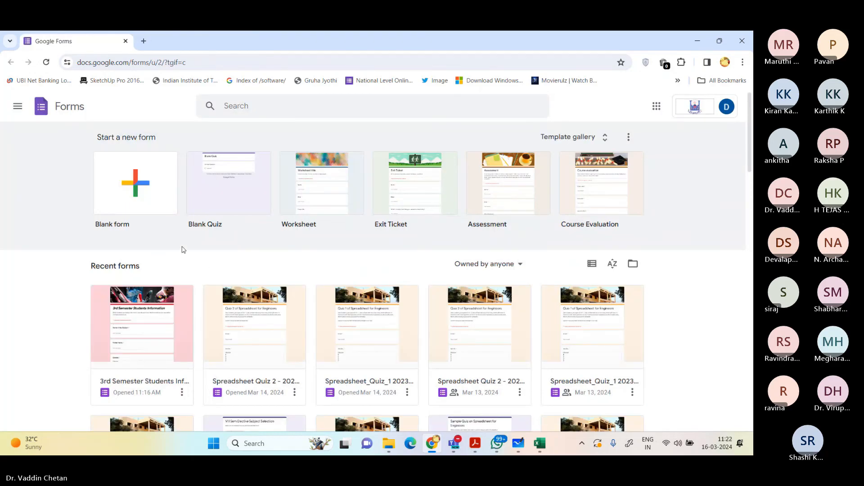
Step: Rename the recent student information form by adding Demo Class before 3rd Semester Students Information
{"action": "left_click", "coordinate": [154, 378]}
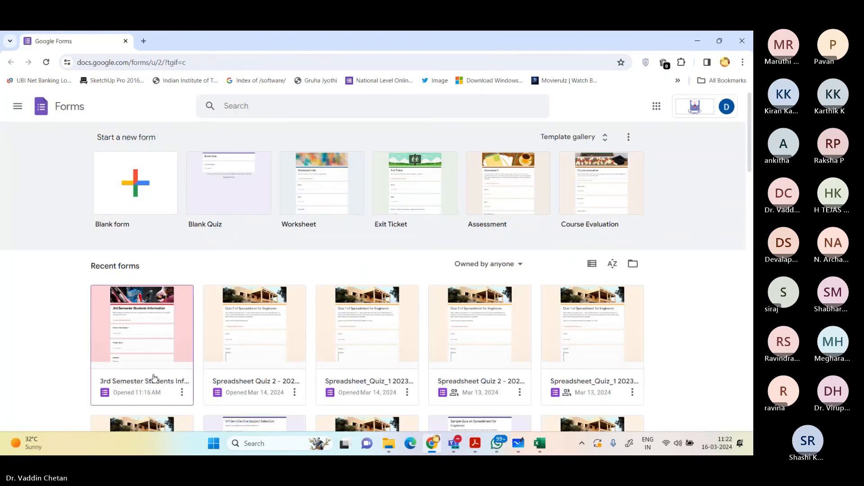
{"action": "right_click", "coordinate": [154, 377]}
{"action": "left_click", "coordinate": [157, 320]}
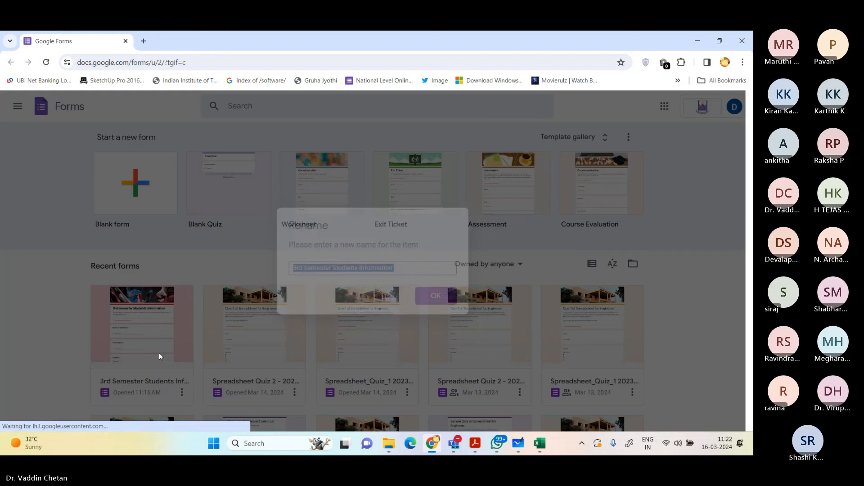
{"action": "left_click", "coordinate": [417, 268]}
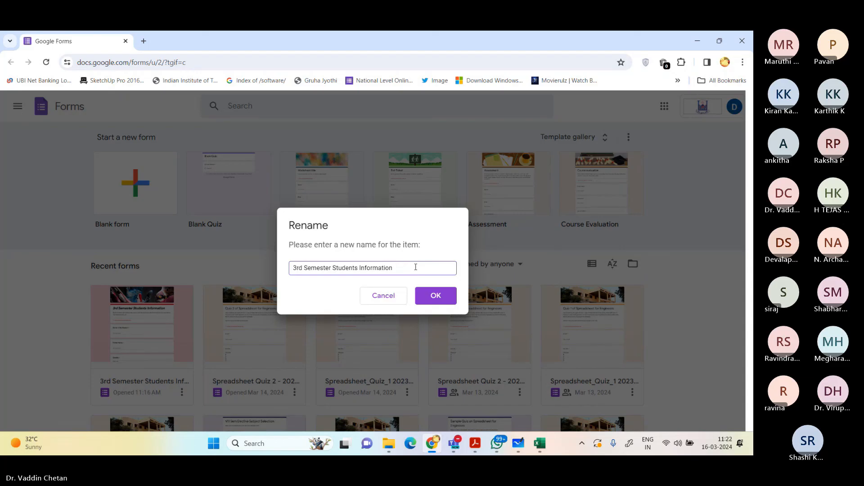
{"action": "type", "text": "D"}
{"action": "type", "text": "emo Class"}
{"action": "key", "text": "Return"}
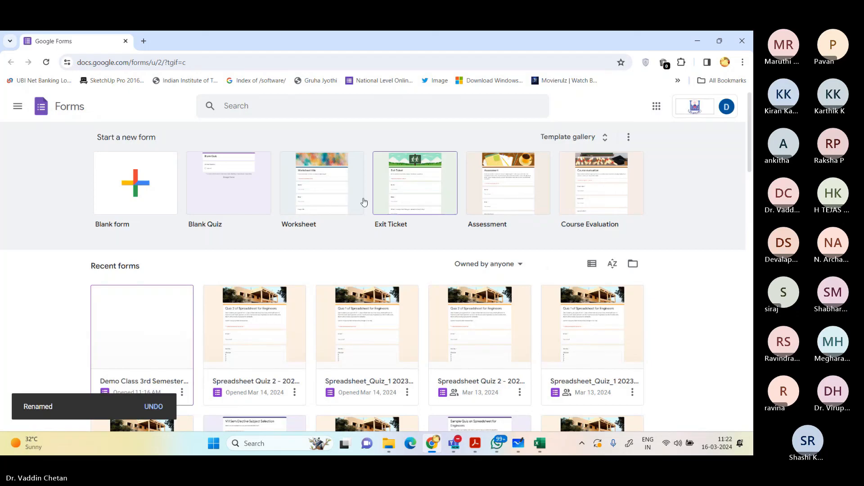
Step: Create a new blank form and title it Quiz on Spreadsheet for Engineers
{"action": "left_click", "coordinate": [139, 190]}
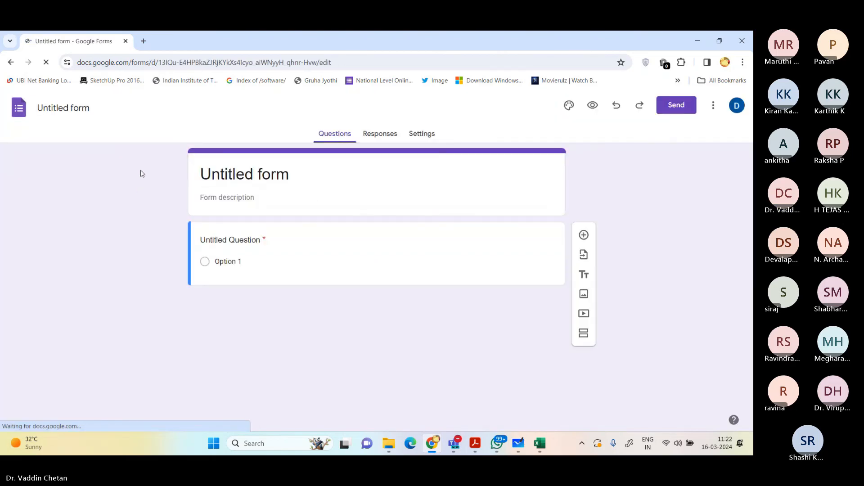
{"action": "left_click", "coordinate": [304, 181]}
{"action": "key", "text": "ctrl+a"}
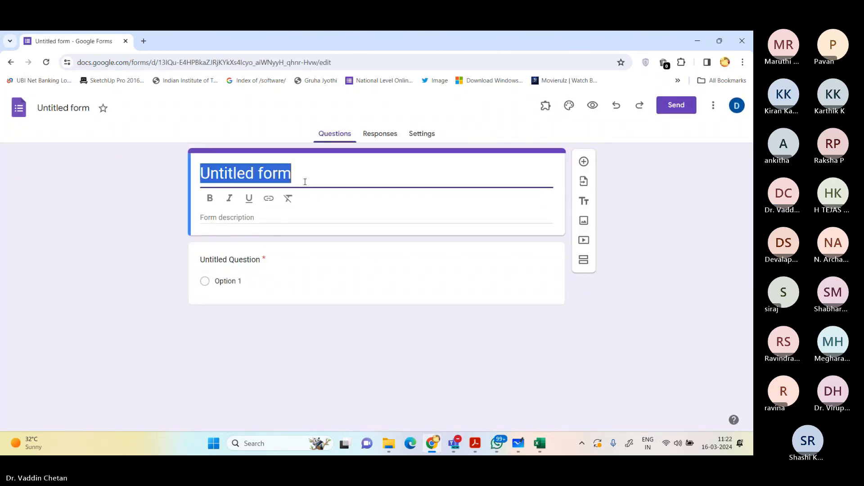
{"action": "type", "text": "Quiz"}
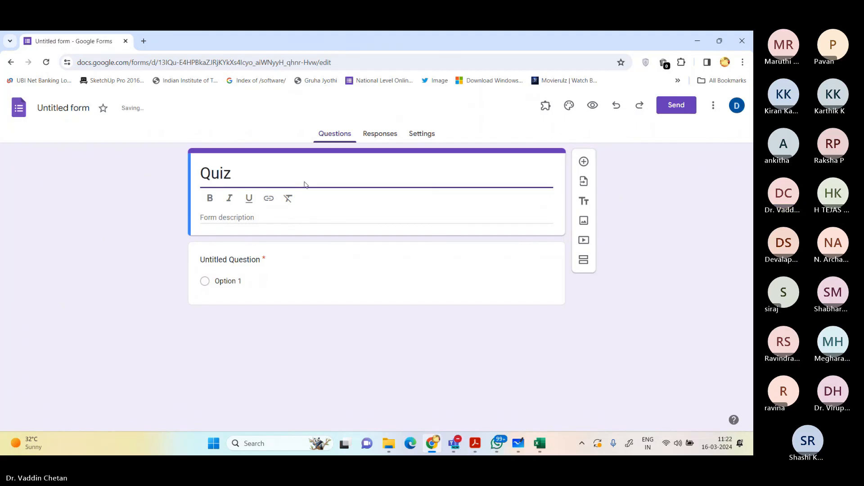
{"action": "type", "text": " on Spreadsh"}
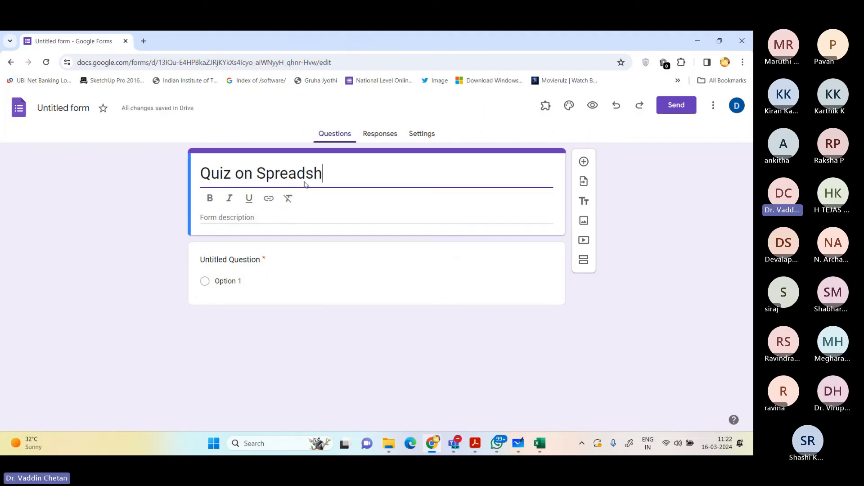
{"action": "type", "text": "eet for Engineers"}
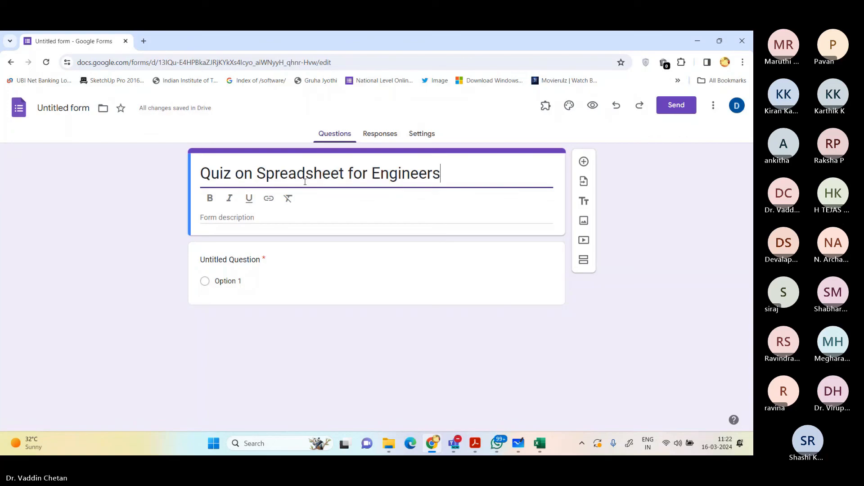
Step: Enter the form description "All the students are hereby informed to attend the Quiz on Spreadsheet for Engineers within the deadline."
{"action": "key", "text": "Tab"}
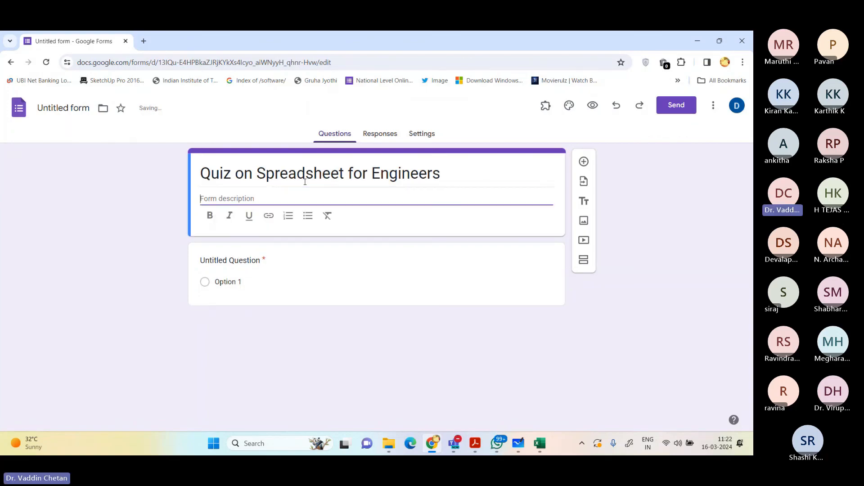
{"action": "type", "text": "All the"}
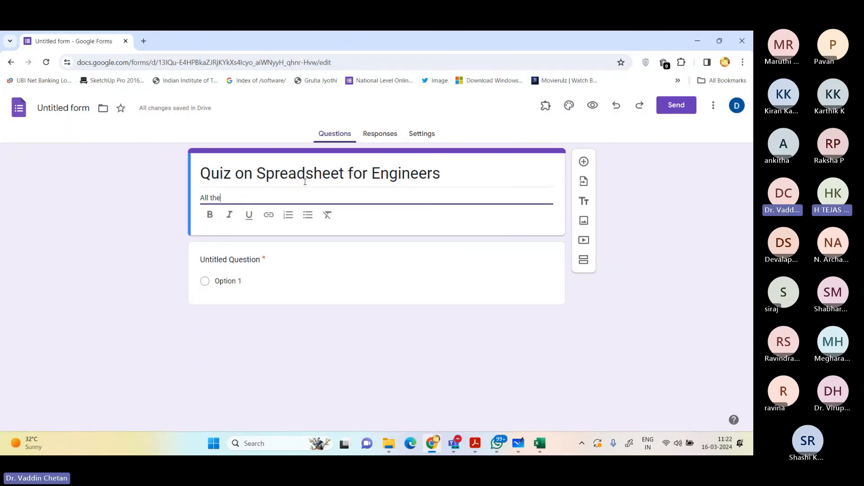
{"action": "type", "text": " students are her"}
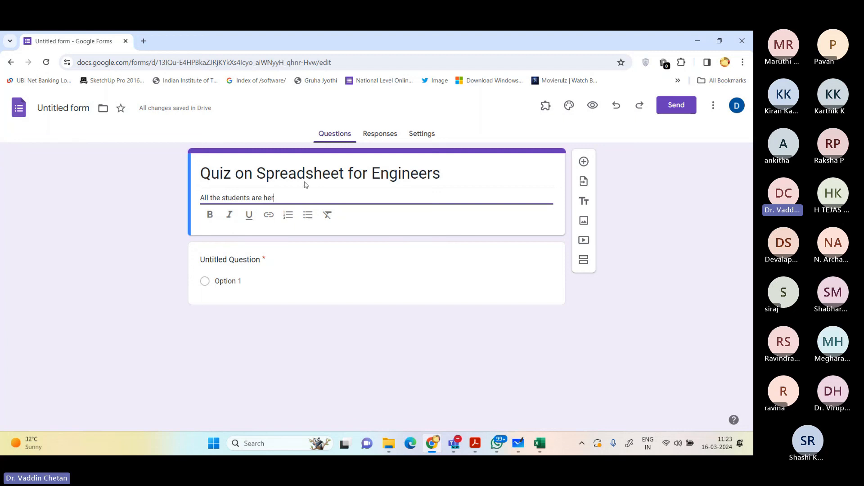
{"action": "type", "text": "eby informed to attend the Quiz on"}
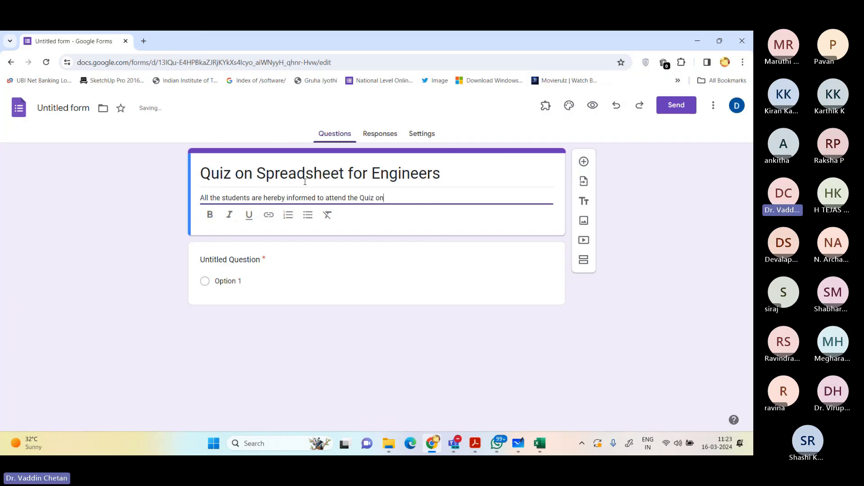
{"action": "type", "text": " Spreadsheet"}
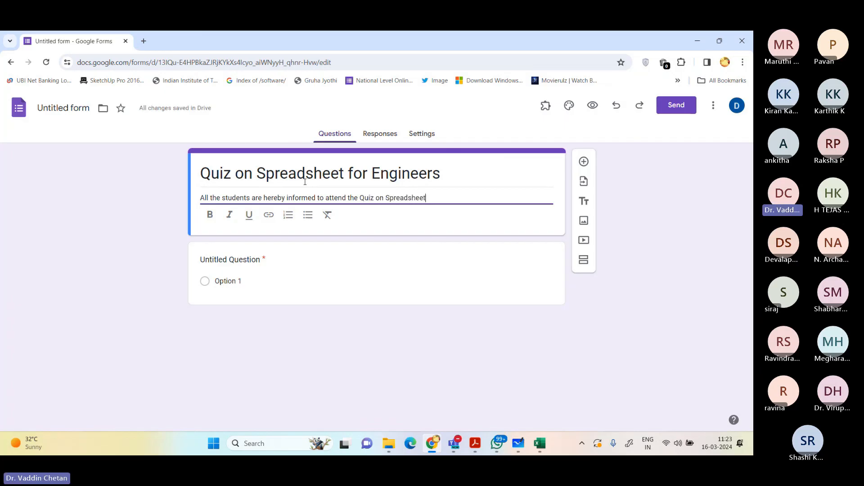
{"action": "type", "text": " for Engineers within the d"}
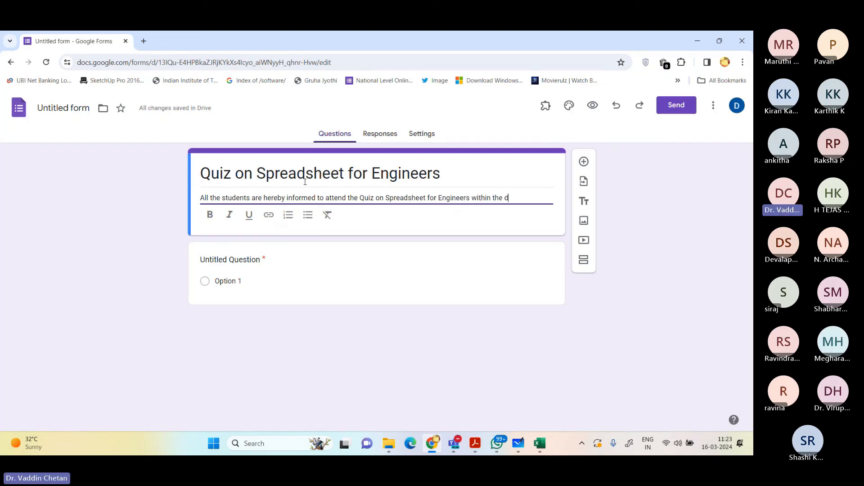
{"action": "type", "text": "eadline."}
Step: Title the first question "Name of the Student:" as a required short-answer question
{"action": "key", "text": "Tab"}
{"action": "key", "text": "Tab"}
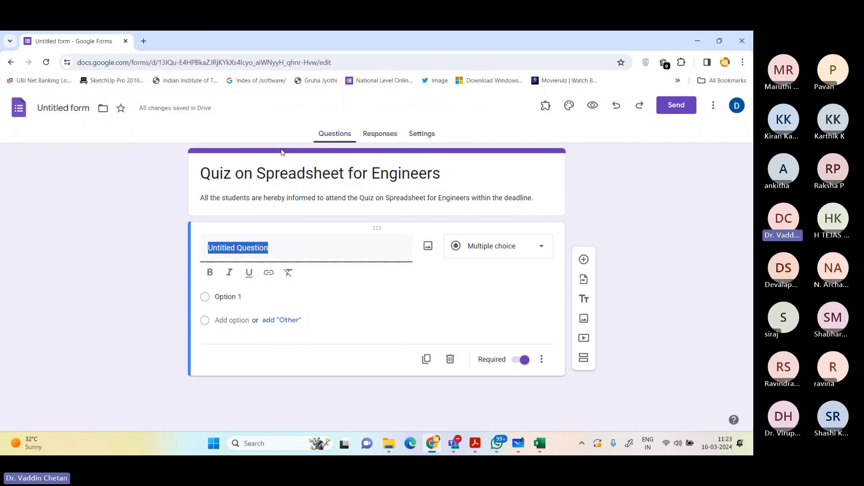
{"action": "type", "text": "Name o"}
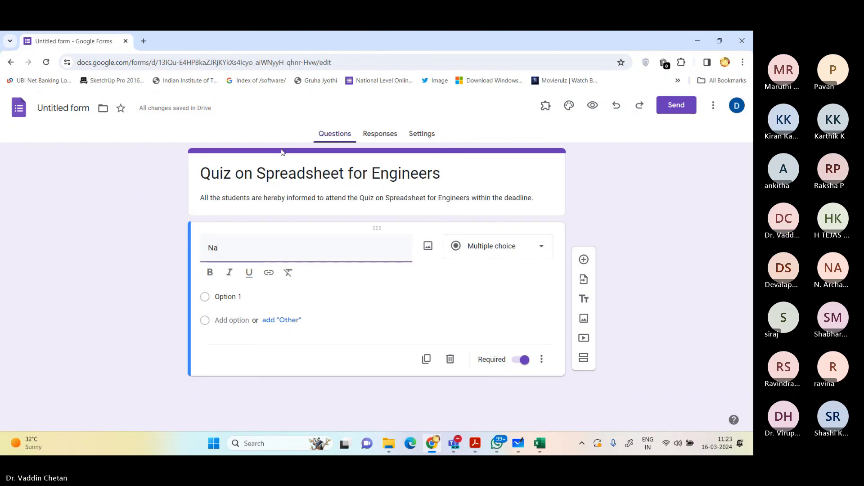
{"action": "key", "text": "BackSpace"}
{"action": "key", "text": "BackSpace"}
{"action": "type", "text": "the"}
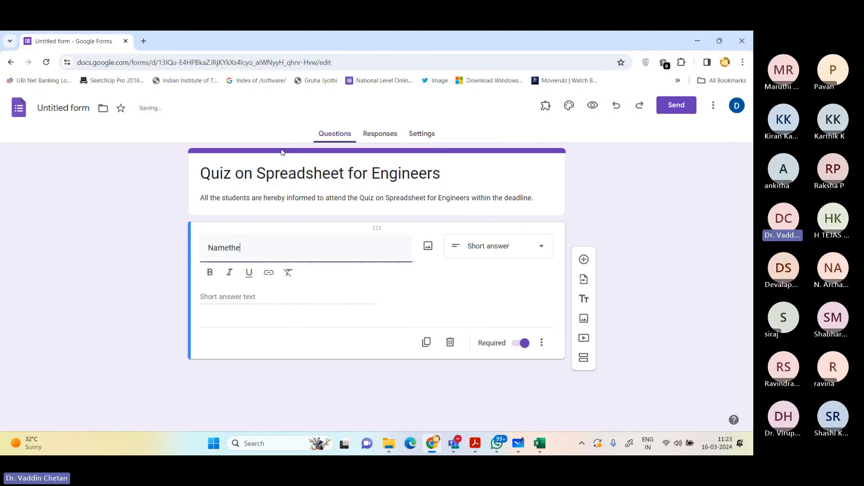
{"action": "type", "text": "of teh"}
{"action": "key", "text": "BackSpace"}
{"action": "key", "text": "BackSpace"}
{"action": "type", "text": "he Student:"}
Step: Add a required short-answer question titled "Roll No." below the student name question
{"action": "left_click", "coordinate": [584, 260]}
{"action": "type", "text": "R"}
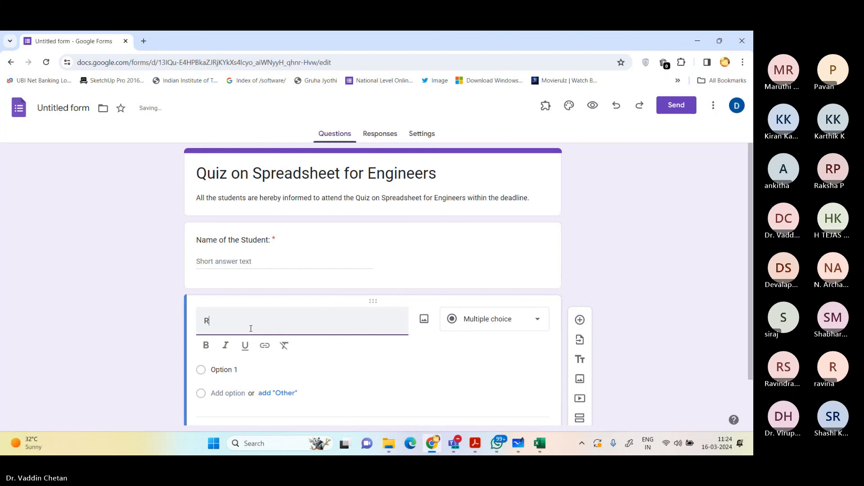
{"action": "type", "text": "oll. No"}
{"action": "key", "text": "BackSpace"}
{"action": "key", "text": "BackSpace"}
{"action": "key", "text": "BackSpace"}
{"action": "key", "text": "BackSpace"}
{"action": "type", "text": "No. "}
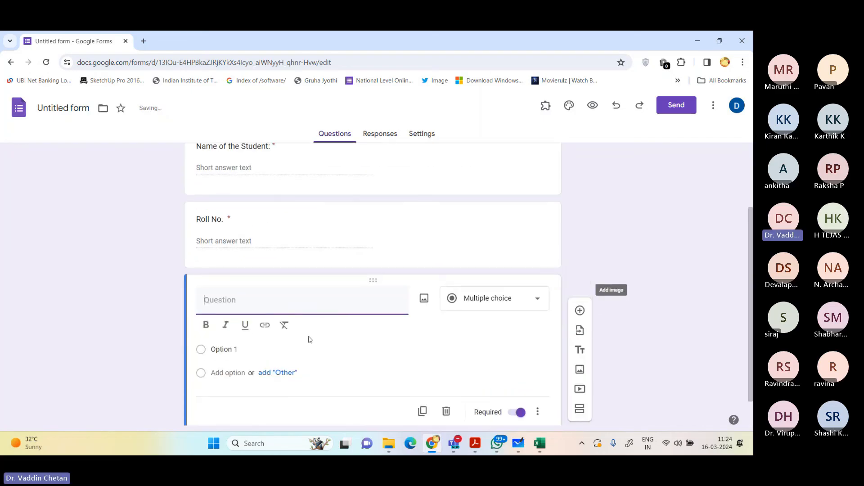
{"action": "type", "text": "USN:"}
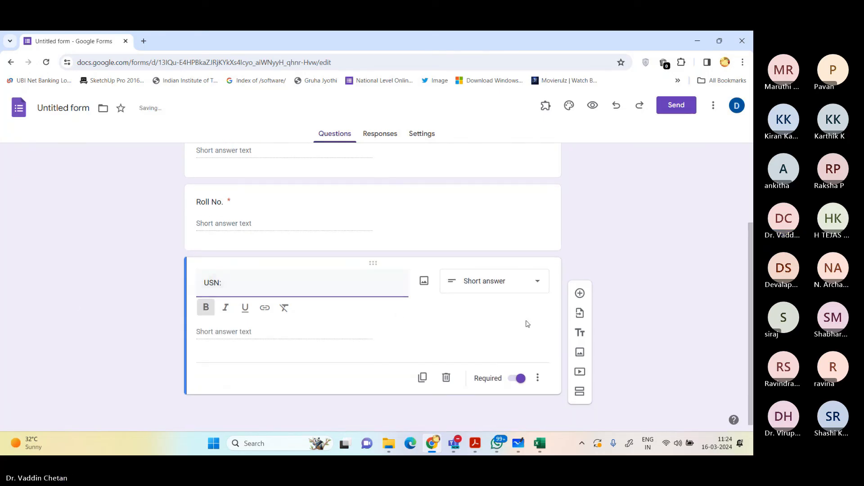
Step: Add two required short-answer questions titled "USN:" and "Mobile No." below the roll number question
{"action": "left_click", "coordinate": [580, 293]}
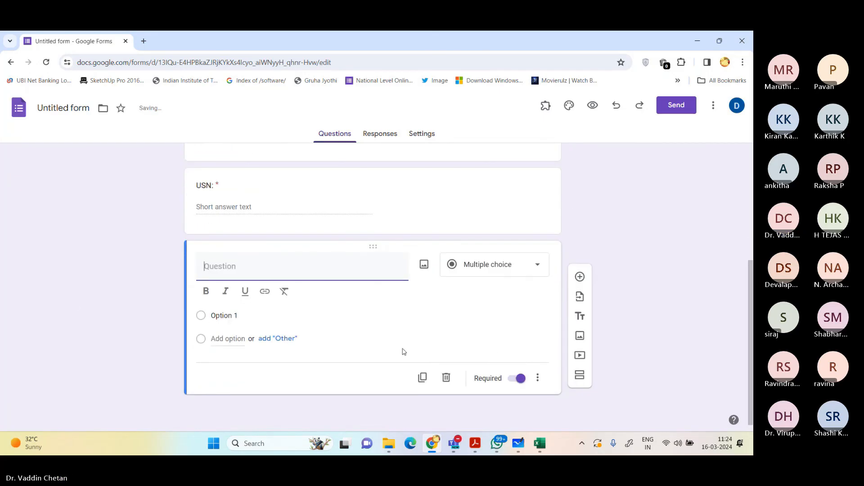
{"action": "type", "text": "Mobile No"}
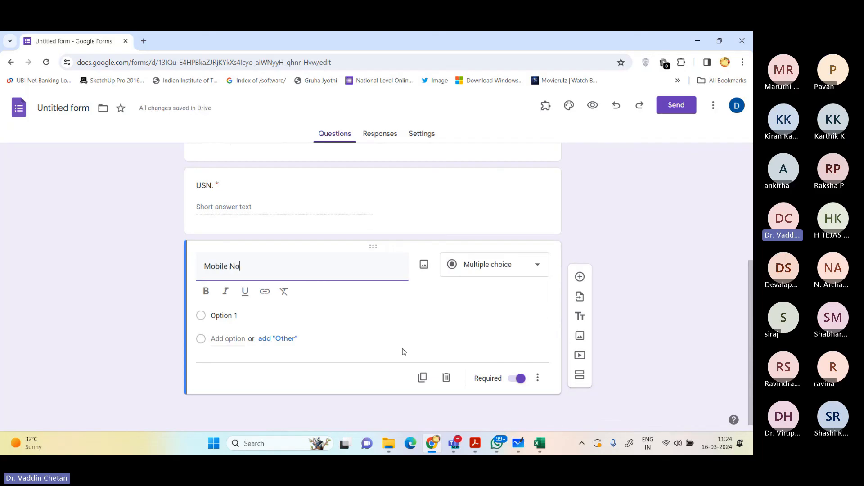
{"action": "type", "text": "."}
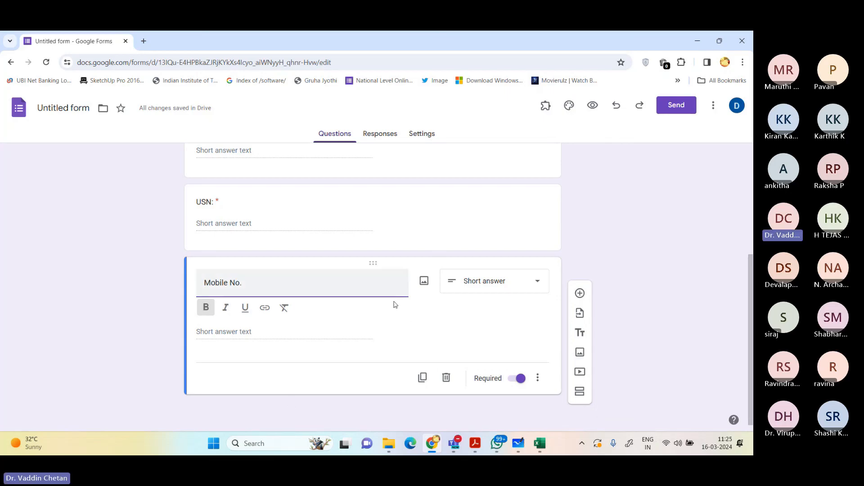
Step: Add a required short-answer question titled "Email ID:" below the mobile number question
{"action": "left_click", "coordinate": [580, 293]}
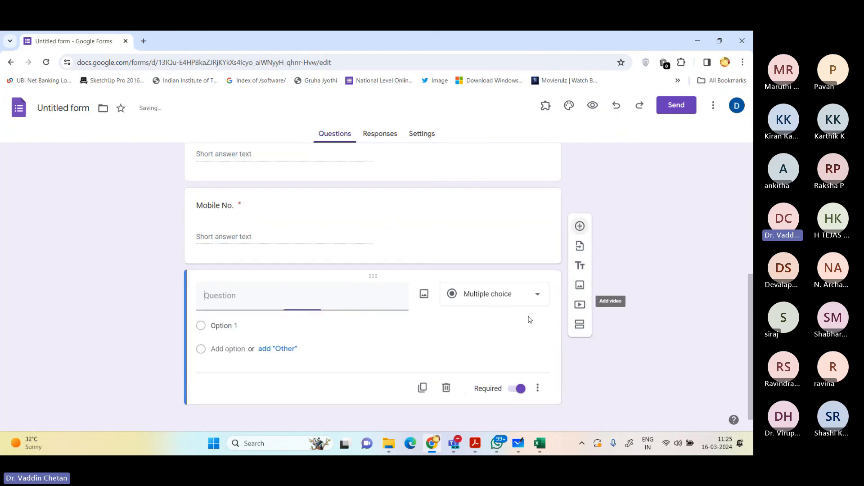
{"action": "type", "text": "Email I"}
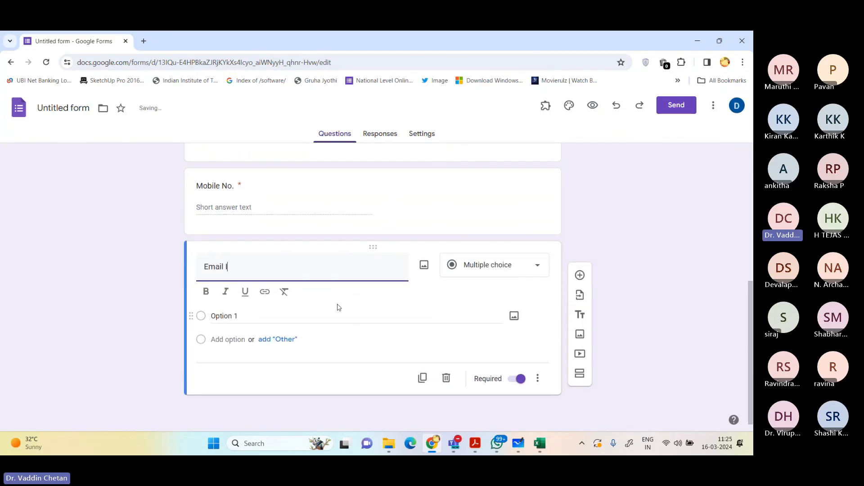
{"action": "type", "text": "D:"}
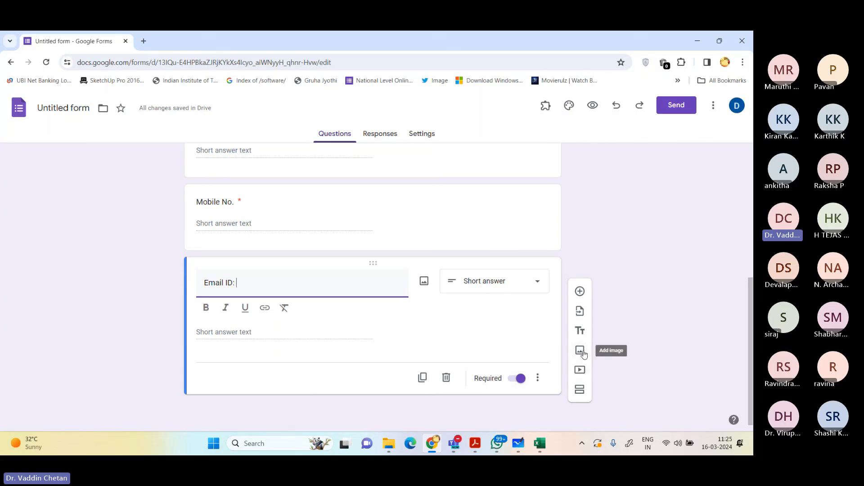
Step: Add a second section after the email question and title it "Quiz on Spreadsheet for Engineers"
{"action": "left_click", "coordinate": [580, 392]}
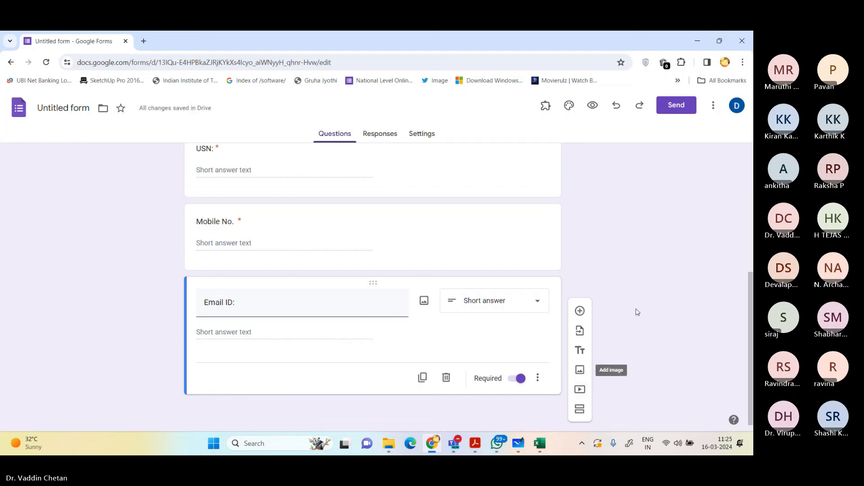
{"action": "left_click", "coordinate": [579, 410]}
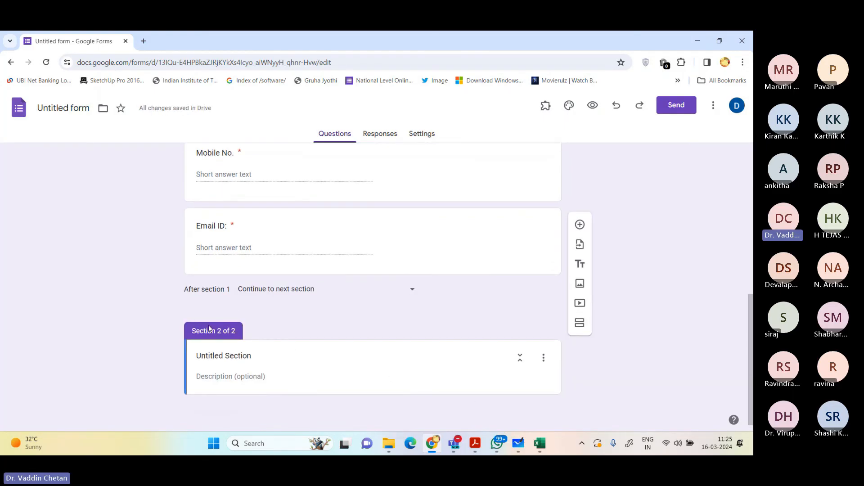
{"action": "scroll", "coordinate": [216, 195], "scroll_direction": "up", "scroll_amount": 15}
{"action": "scroll", "coordinate": [216, 195], "scroll_direction": "down", "scroll_amount": 10}
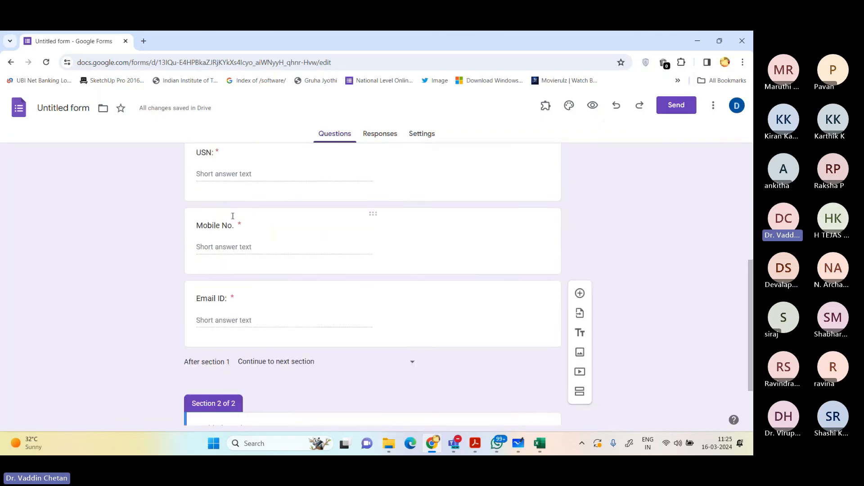
{"action": "scroll", "coordinate": [243, 252], "scroll_direction": "up", "scroll_amount": 10}
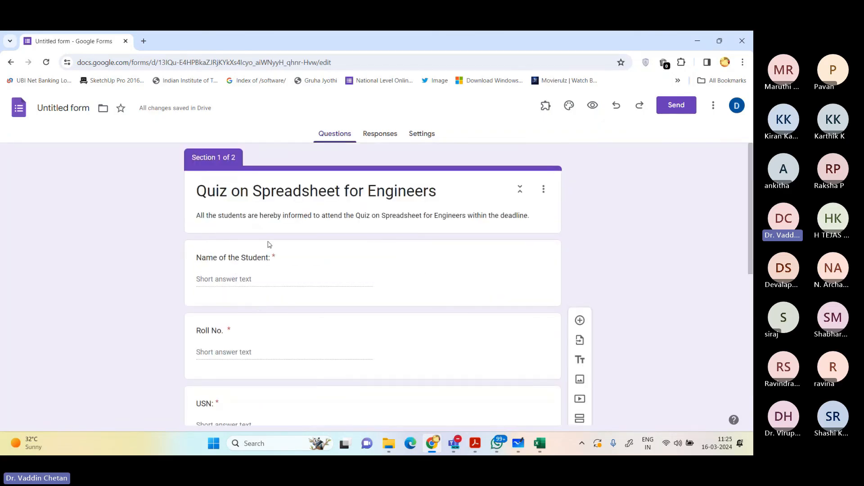
{"action": "scroll", "coordinate": [207, 288], "scroll_direction": "down", "scroll_amount": 10}
{"action": "scroll", "coordinate": [208, 288], "scroll_direction": "down", "scroll_amount": 1}
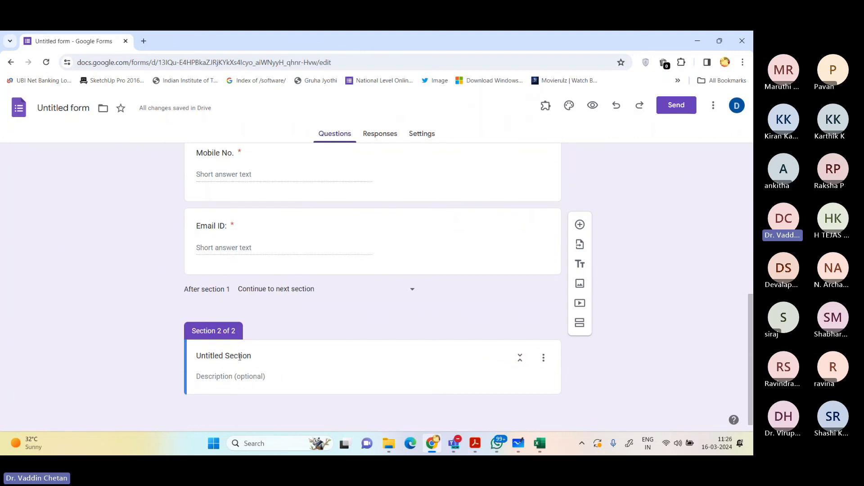
{"action": "left_click", "coordinate": [240, 356]}
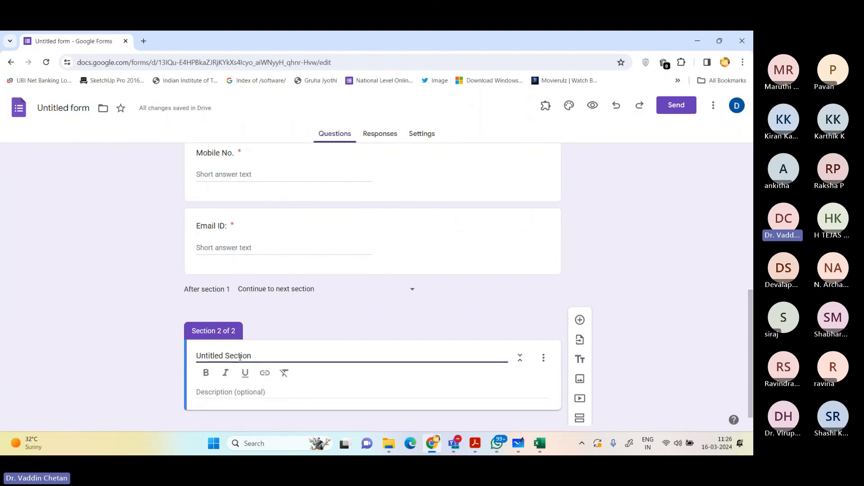
{"action": "key", "text": "ctrl+a"}
{"action": "type", "text": "Quiz "}
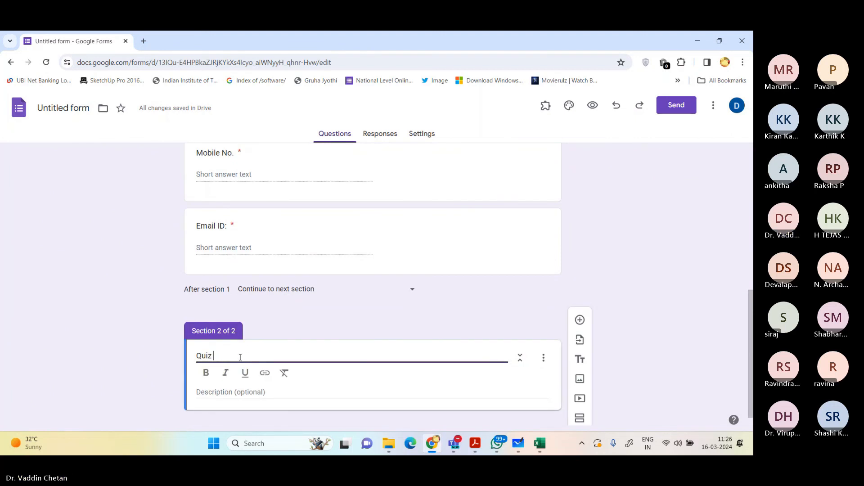
{"action": "type", "text": "on Sprea"}
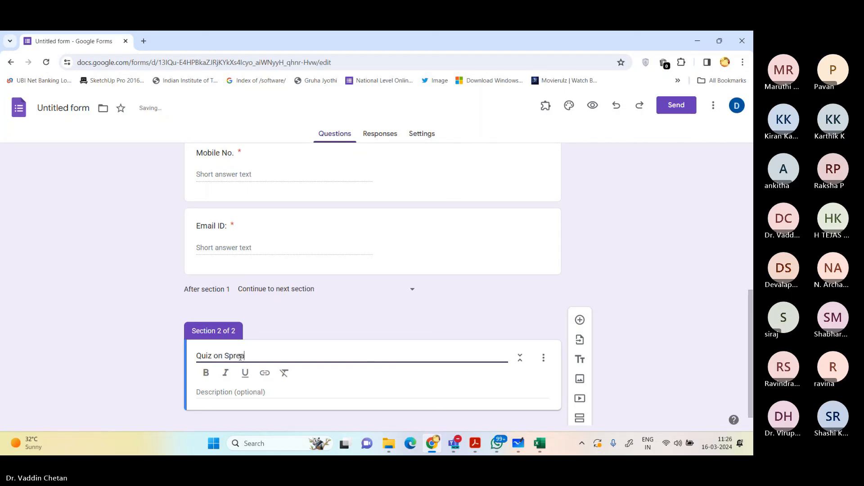
{"action": "type", "text": "dsheet for Engineers"}
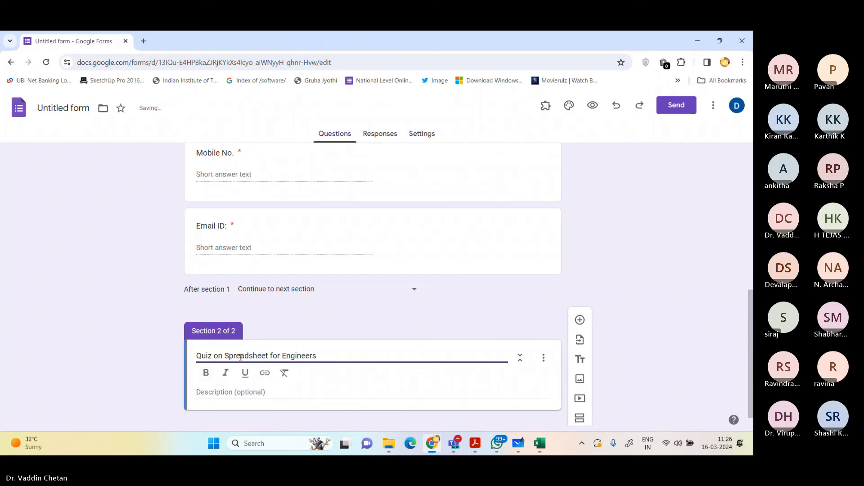
{"action": "key", "text": "Tab"}
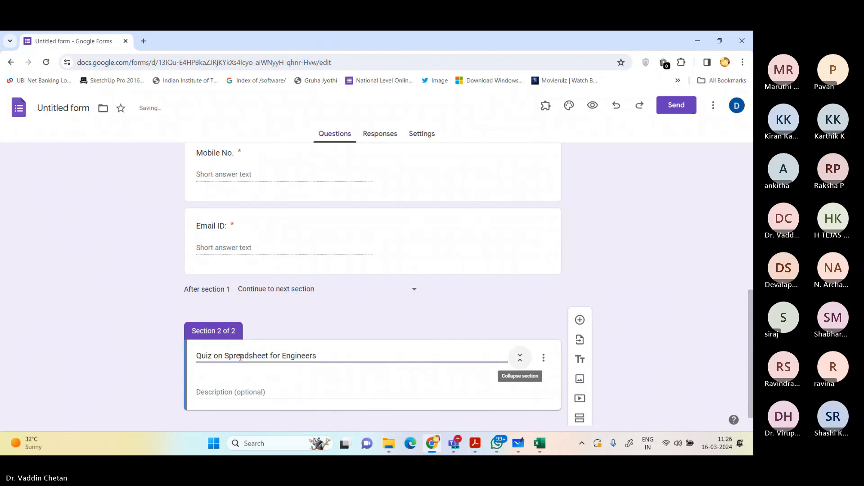
Step: Make the form a quiz and release grades later, after manual review
{"action": "scroll", "coordinate": [390, 268], "scroll_direction": "down", "scroll_amount": 1}
{"action": "scroll", "coordinate": [410, 271], "scroll_direction": "up", "scroll_amount": 5}
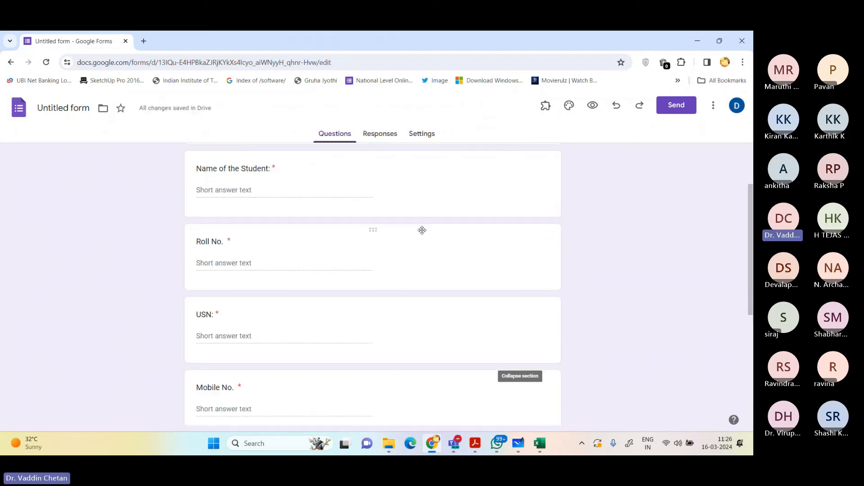
{"action": "left_click", "coordinate": [420, 137]}
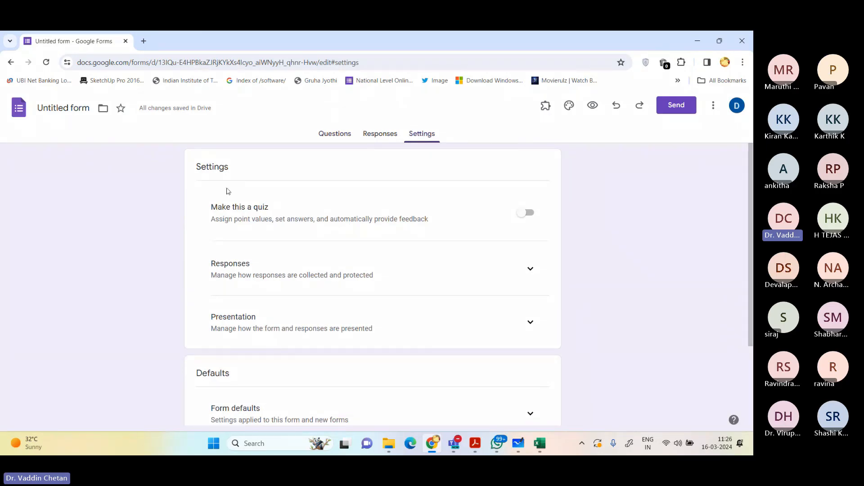
{"action": "left_click", "coordinate": [522, 213]}
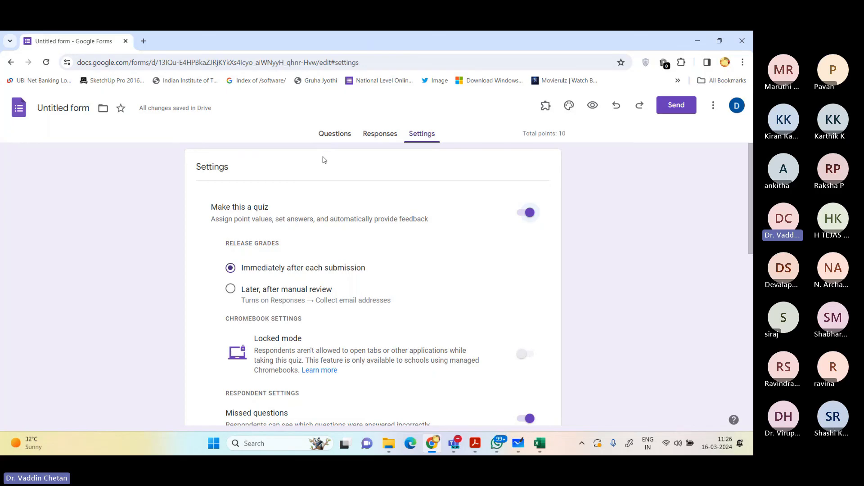
{"action": "scroll", "coordinate": [352, 189], "scroll_direction": "down", "scroll_amount": 1}
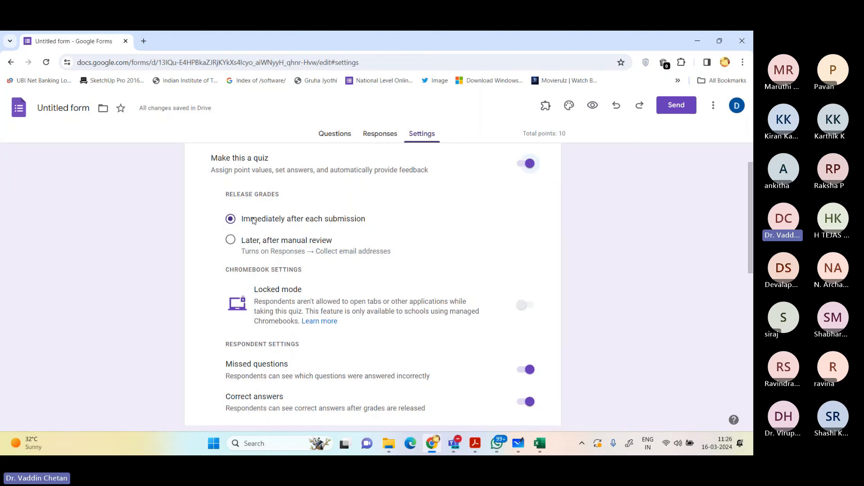
{"action": "left_click", "coordinate": [255, 244]}
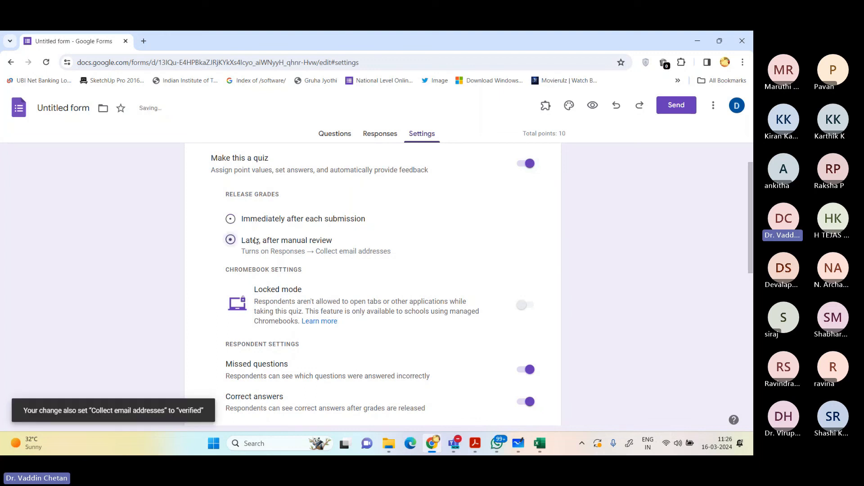
Step: Turn off the respondent settings for missed questions, correct answers and point values
{"action": "scroll", "coordinate": [266, 241], "scroll_direction": "down", "scroll_amount": 2}
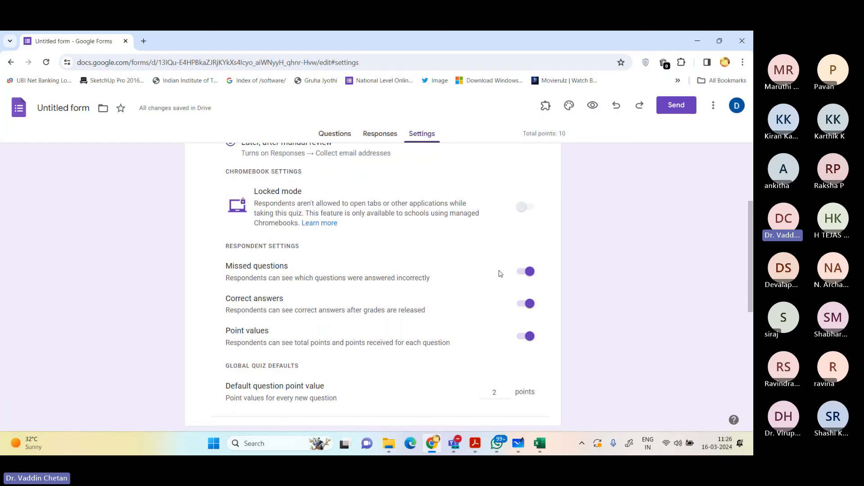
{"action": "left_click", "coordinate": [534, 279]}
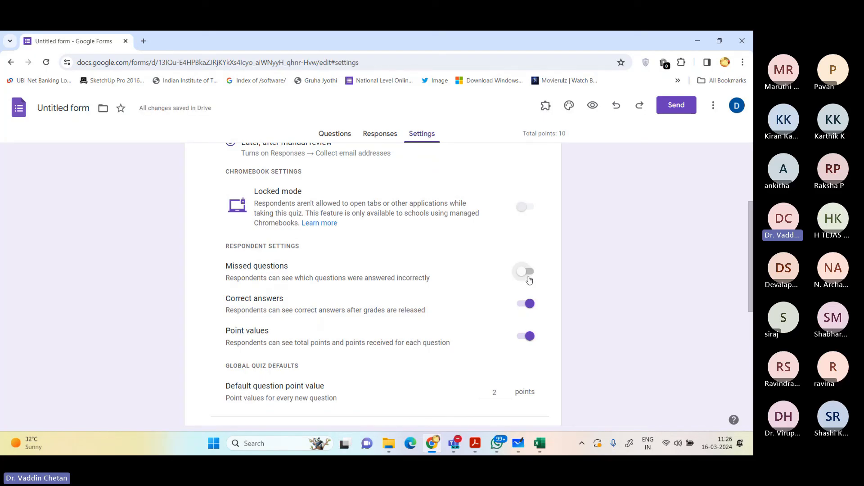
{"action": "left_click", "coordinate": [525, 309]}
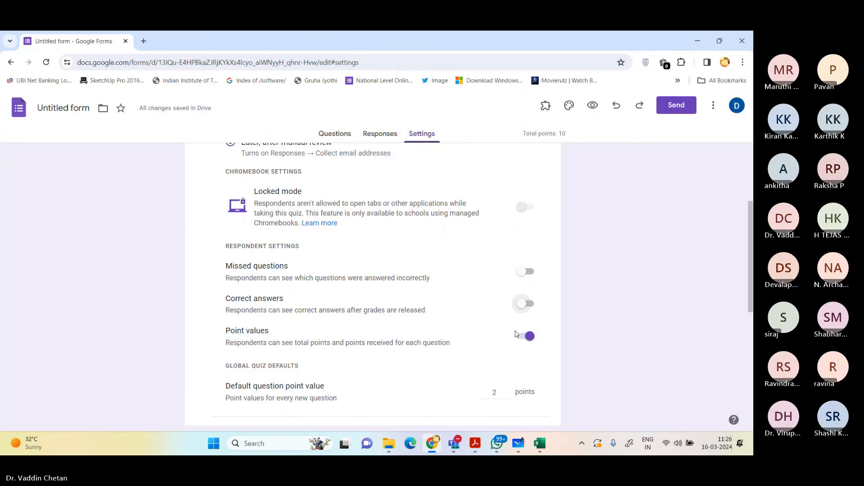
{"action": "left_click", "coordinate": [519, 336]}
Step: Turn off the response restriction to users in the college and its trusted organizations, and limit the form to 1 response
{"action": "scroll", "coordinate": [515, 346], "scroll_direction": "down", "scroll_amount": 3}
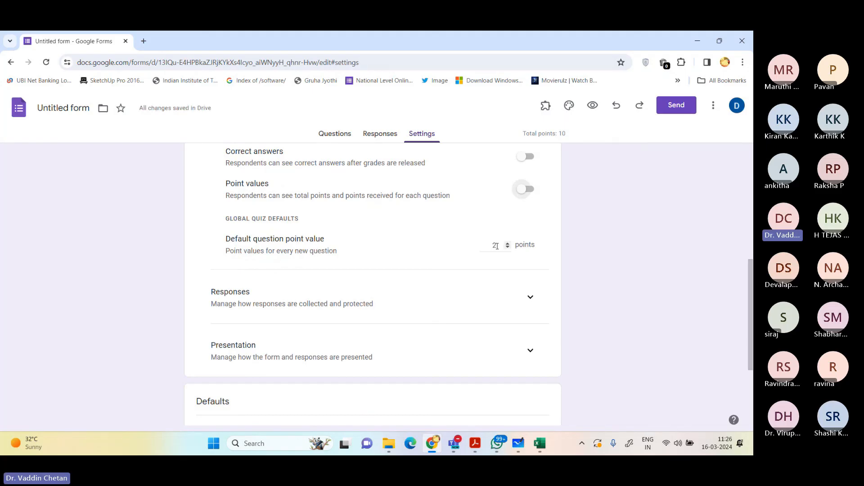
{"action": "left_click", "coordinate": [531, 297]}
{"action": "scroll", "coordinate": [456, 277], "scroll_direction": "down", "scroll_amount": 5}
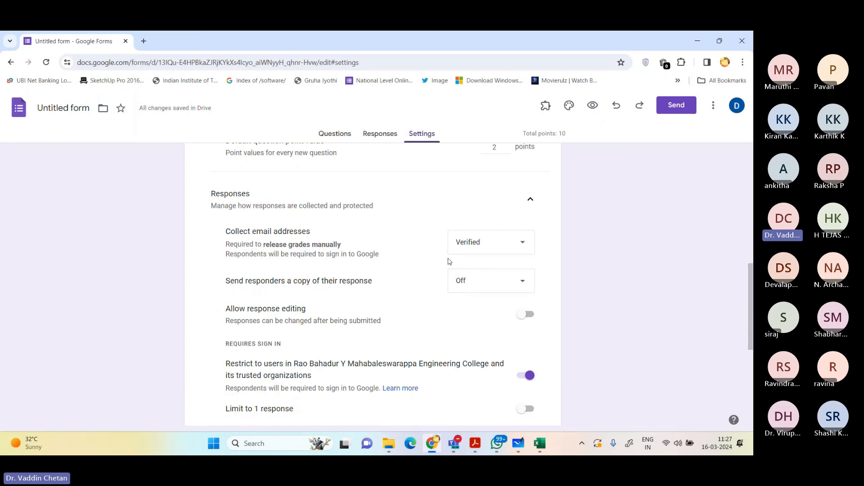
{"action": "left_click", "coordinate": [525, 277]}
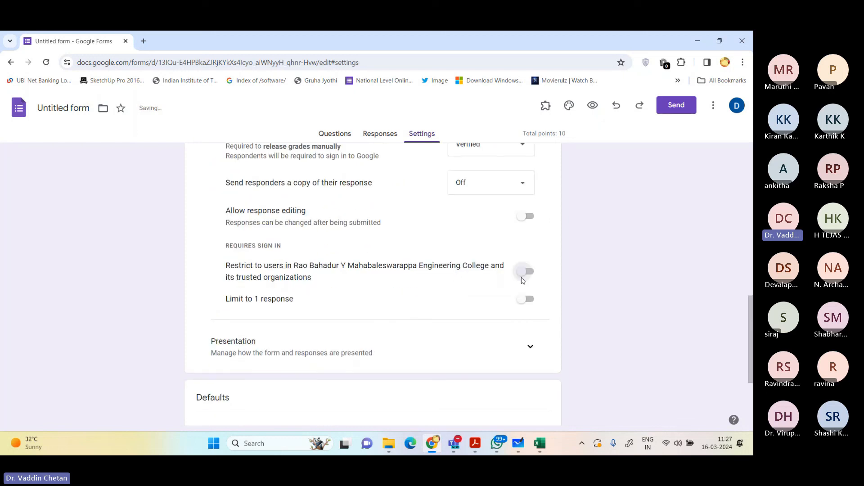
{"action": "left_click", "coordinate": [525, 300]}
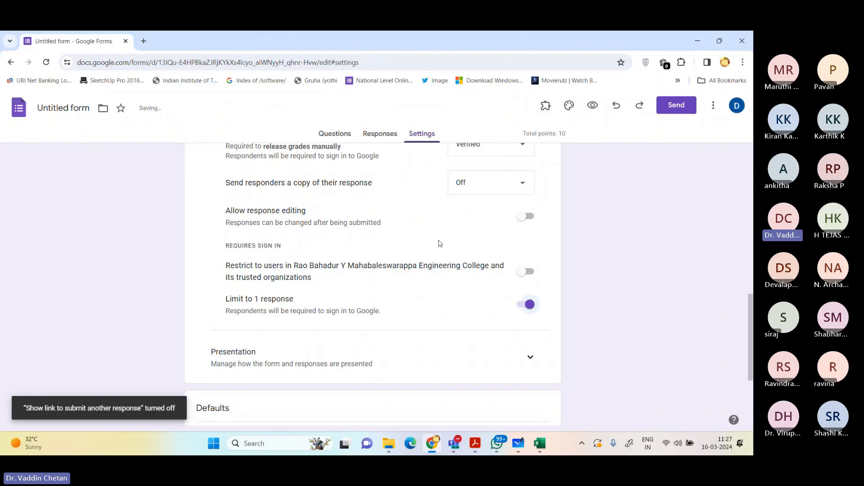
Step: Start the form's confirmation message with "Thanks of submitting the Quiz"
{"action": "left_click", "coordinate": [531, 357]}
{"action": "scroll", "coordinate": [512, 270], "scroll_direction": "down", "scroll_amount": 5}
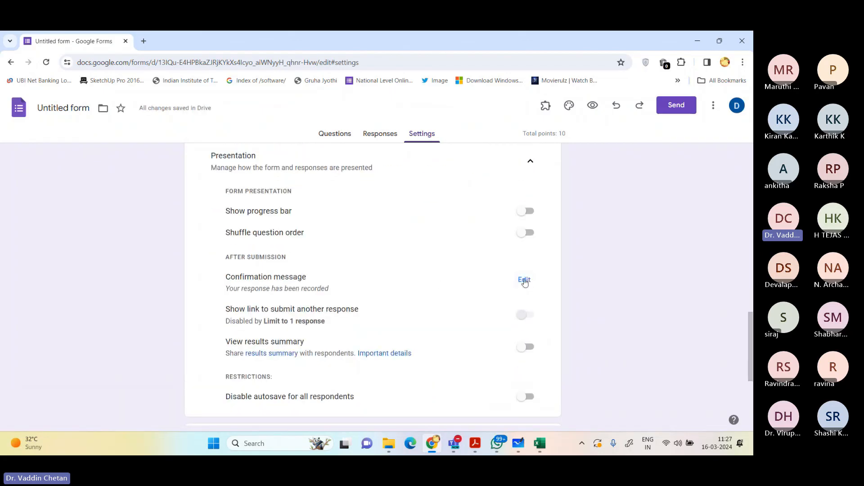
{"action": "left_click", "coordinate": [521, 280]}
{"action": "type", "text": "Thanks ofr f"}
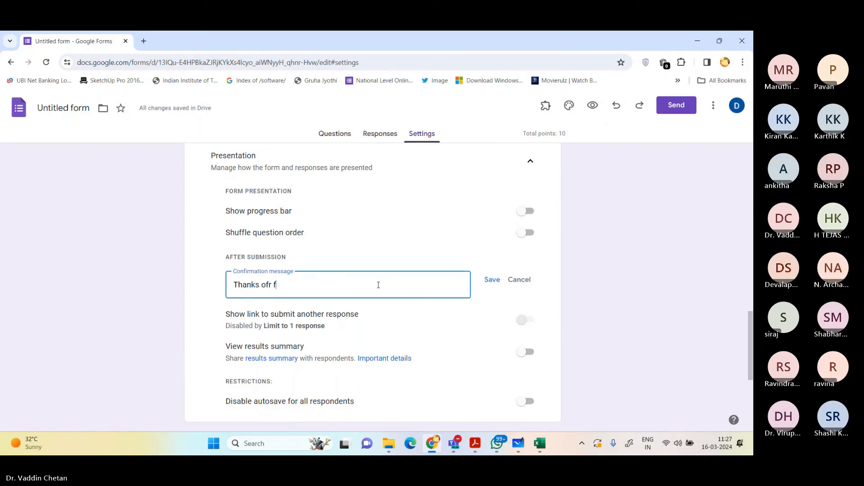
{"action": "key", "text": "BackSpace"}
{"action": "key", "text": "BackSpace"}
{"action": "key", "text": "BackSpace"}
{"action": "type", "text": "filling the QU"}
{"action": "key", "text": "BackSpace"}
{"action": "key", "text": "BackSpace"}
{"action": "key", "text": "BackSpace"}
{"action": "key", "text": "BackSpace"}
{"action": "key", "text": "BackSpace"}
{"action": "key", "text": "BackSpace"}
{"action": "key", "text": "BackSpace"}
{"action": "key", "text": "BackSpace"}
{"action": "key", "text": "BackSpace"}
{"action": "key", "text": "BackSpace"}
{"action": "key", "text": "BackSpace"}
{"action": "key", "text": "BackSpace"}
{"action": "key", "text": "BackSpace"}
{"action": "key", "text": "BackSpace"}
{"action": "type", "text": "submitting the Quiz"}
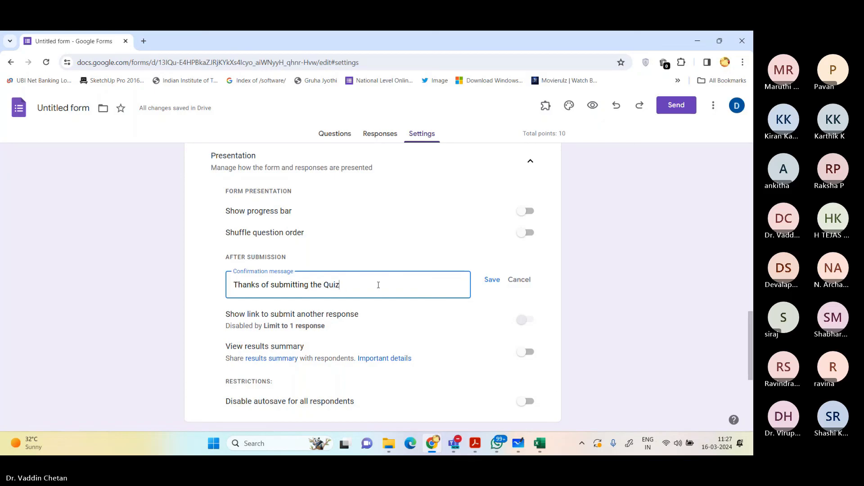
{"action": "type", "text": ". your"}
Step: Continue the confirmation message with "Your quiz marks will be made available shortly after reviewing the answers ASAP."
{"action": "key", "text": "BackSpace"}
{"action": "key", "text": "BackSpace"}
{"action": "key", "text": "BackSpace"}
{"action": "key", "text": "BackSpace"}
{"action": "type", "text": "Your quiz marks will be made avai"}
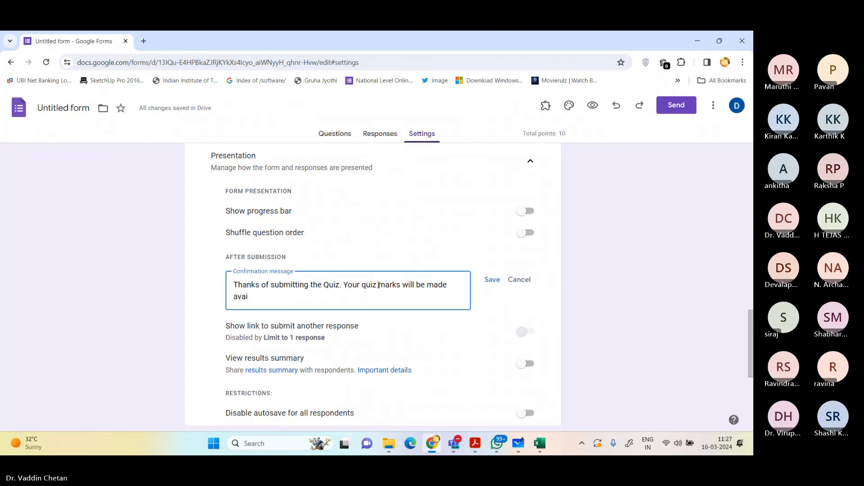
{"action": "type", "text": "la"}
{"action": "type", "text": "ble shortly after"}
{"action": "type", "text": "in"}
{"action": "key", "text": "BackSpace"}
{"action": "key", "text": "BackSpace"}
{"action": "type", "text": "revi"}
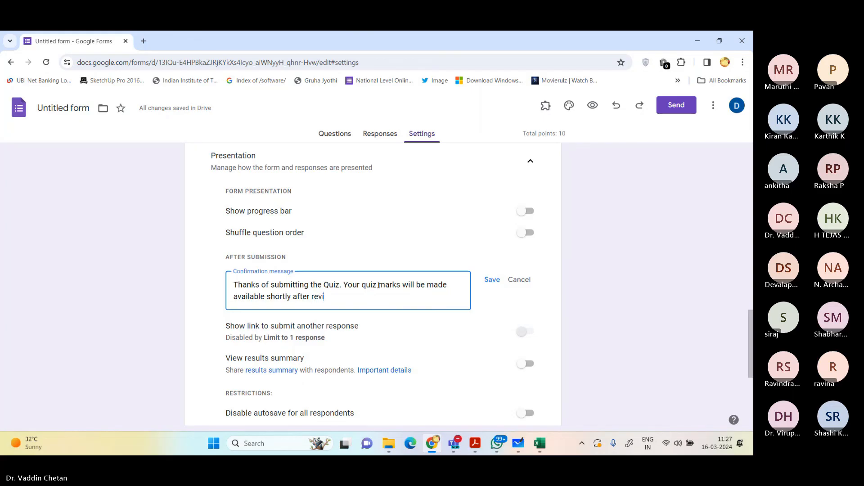
{"action": "type", "text": "ewing the answers as"}
{"action": "key", "text": "BackSpace"}
{"action": "key", "text": "BackSpace"}
{"action": "type", "text": "ASAP."}
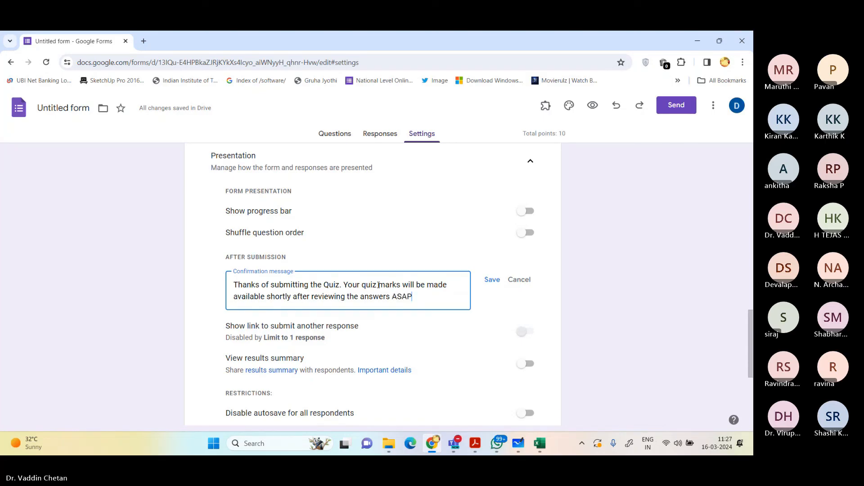
Step: Close the confirmation message with "Regards," and the instructor's name, separated by blank lines
{"action": "key", "text": "Return"}
{"action": "key", "text": "Return"}
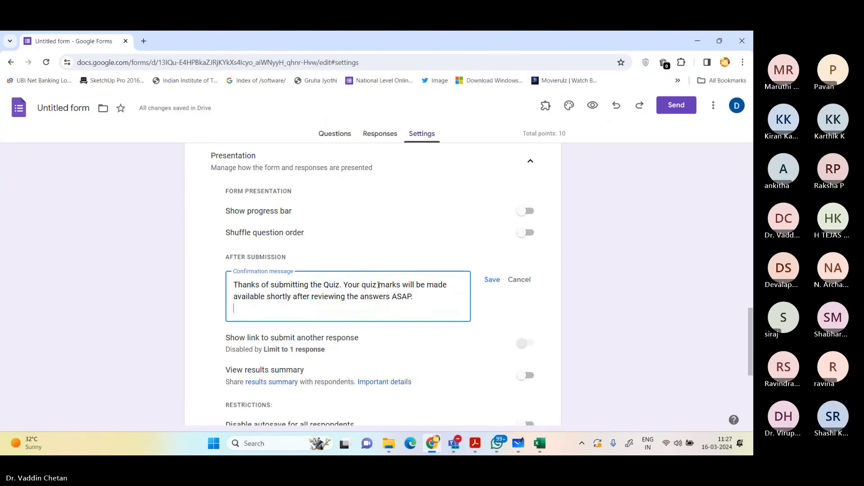
{"action": "type", "text": "Regards"}
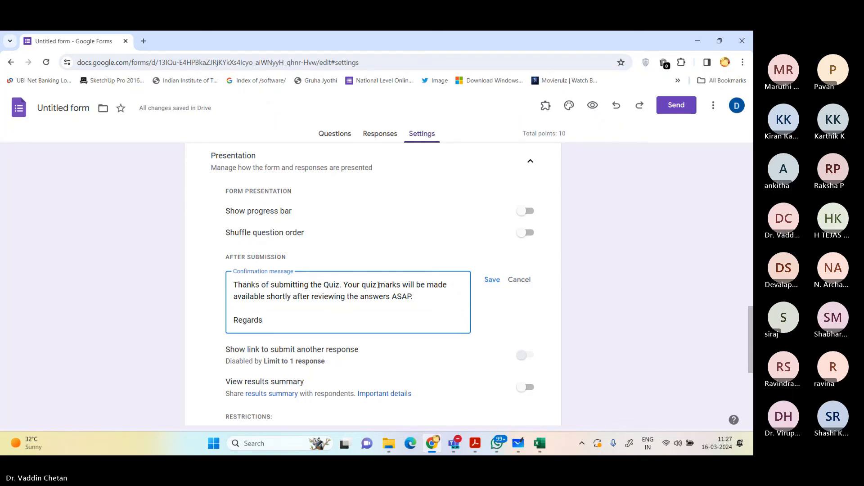
{"action": "type", "text": ","}
{"action": "key", "text": "Return"}
{"action": "key", "text": "Return"}
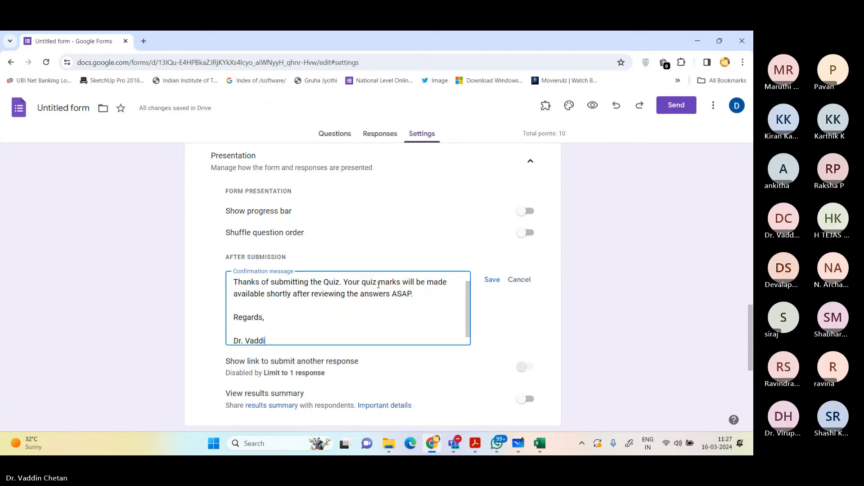
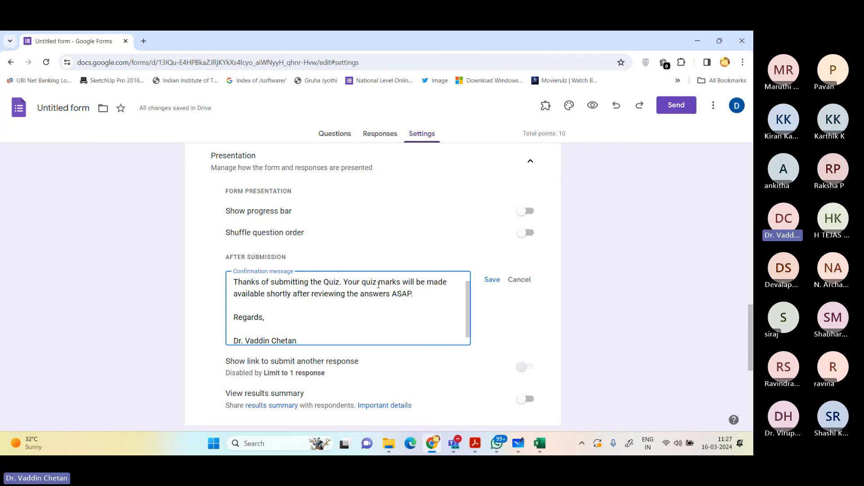
Step: Save the confirmation message and look through the remaining presentation and default settings
{"action": "left_click", "coordinate": [490, 280]}
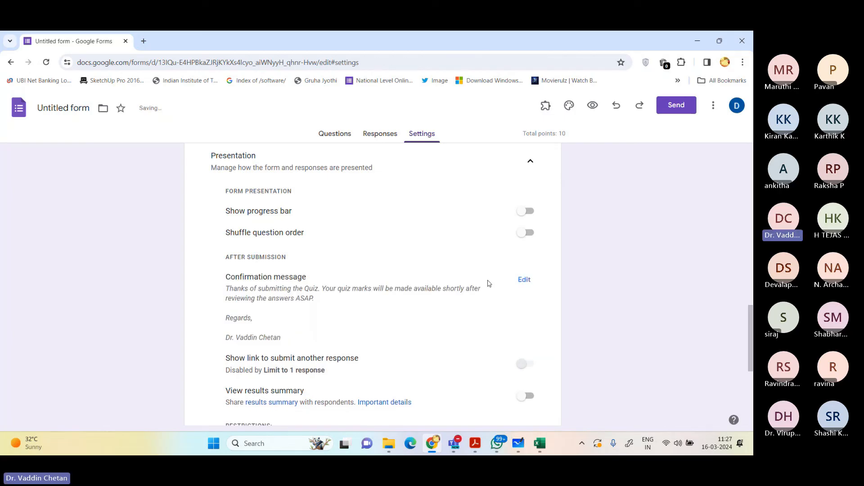
{"action": "scroll", "coordinate": [360, 284], "scroll_direction": "down", "scroll_amount": 2}
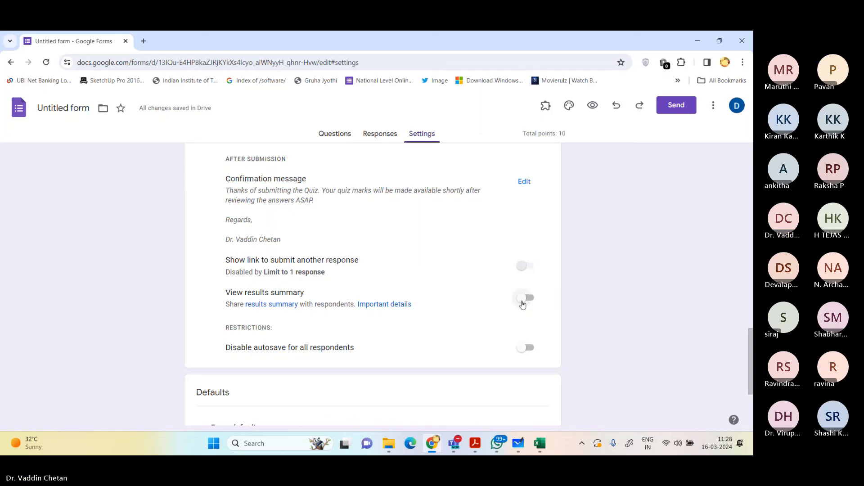
{"action": "scroll", "coordinate": [493, 313], "scroll_direction": "down", "scroll_amount": 3}
{"action": "scroll", "coordinate": [493, 315], "scroll_direction": "down", "scroll_amount": 1}
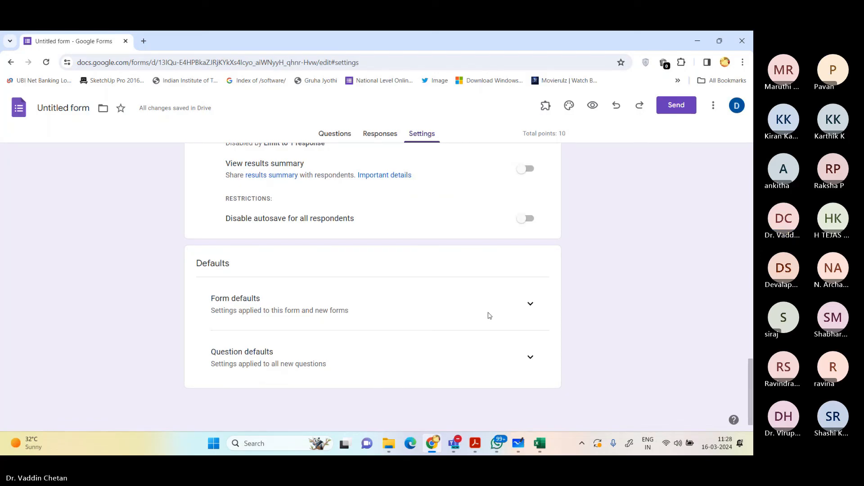
{"action": "scroll", "coordinate": [488, 313], "scroll_direction": "up", "scroll_amount": 5}
{"action": "scroll", "coordinate": [373, 178], "scroll_direction": "up", "scroll_amount": 10}
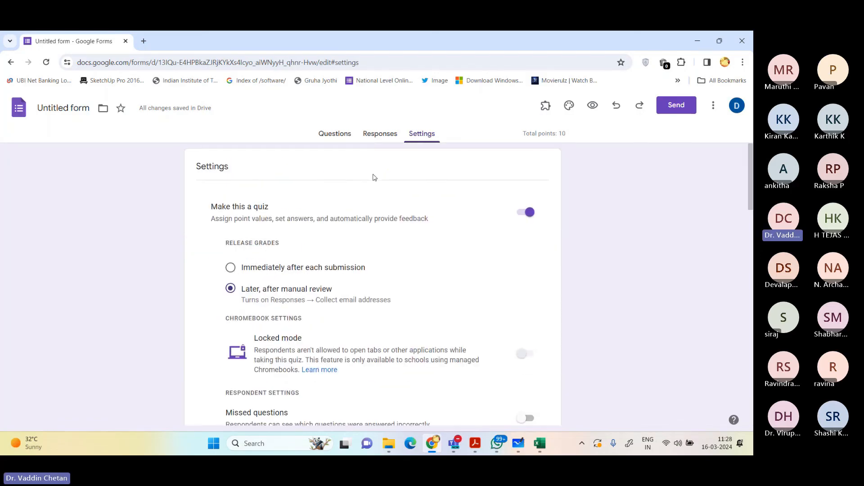
Step: Return to the form's questions and set the point value of the "Name of the Student:" question to 0
{"action": "left_click", "coordinate": [334, 135]}
{"action": "scroll", "coordinate": [401, 241], "scroll_direction": "down", "scroll_amount": 4}
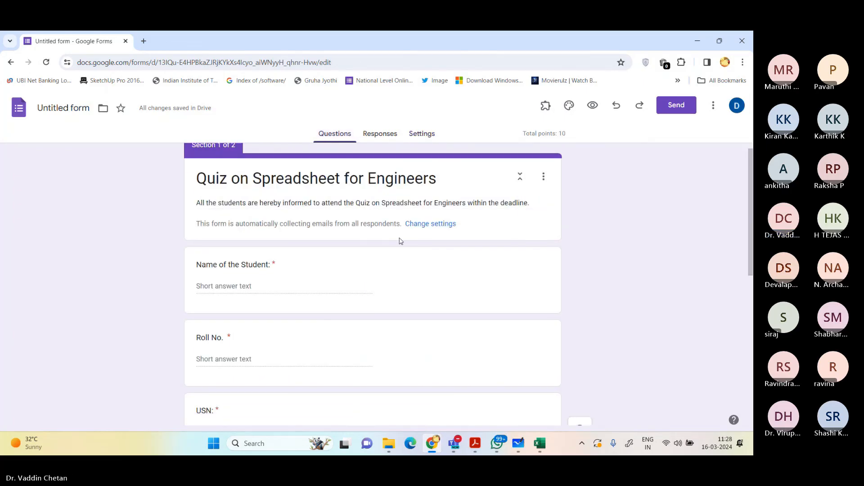
{"action": "scroll", "coordinate": [363, 216], "scroll_direction": "down", "scroll_amount": 4}
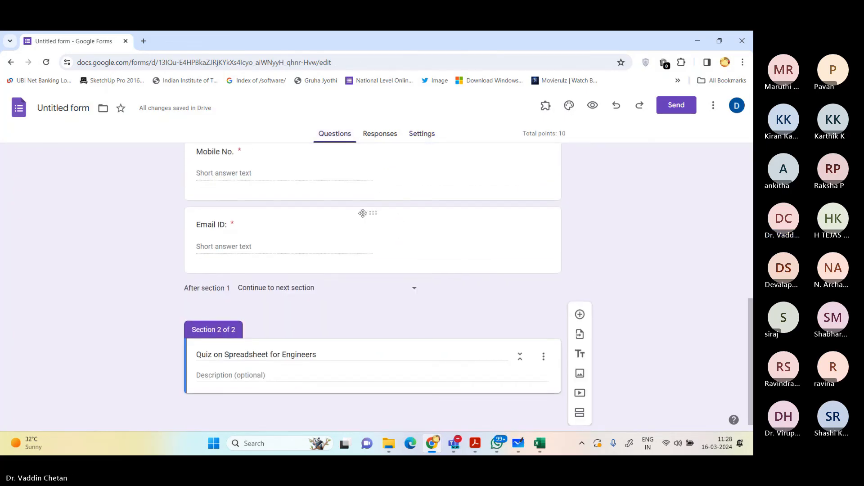
{"action": "scroll", "coordinate": [387, 234], "scroll_direction": "up", "scroll_amount": 8}
{"action": "scroll", "coordinate": [305, 226], "scroll_direction": "down", "scroll_amount": 3}
{"action": "scroll", "coordinate": [305, 226], "scroll_direction": "up", "scroll_amount": 1}
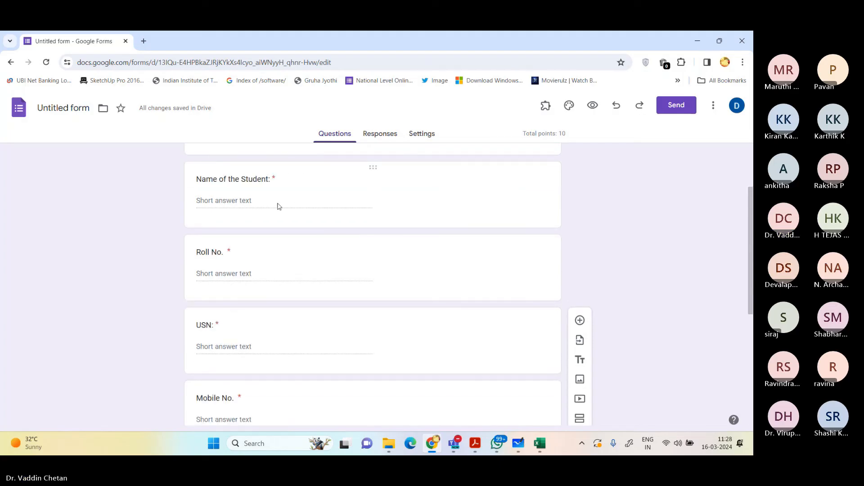
{"action": "left_click", "coordinate": [252, 186]}
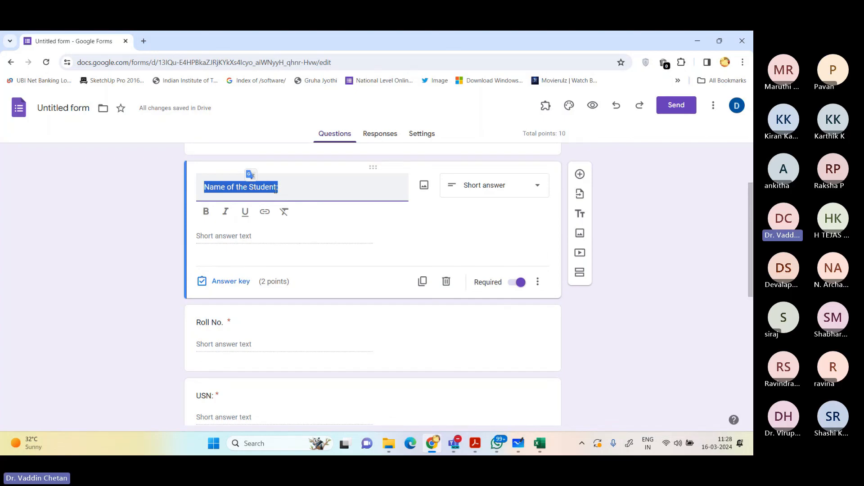
{"action": "left_click", "coordinate": [276, 249]}
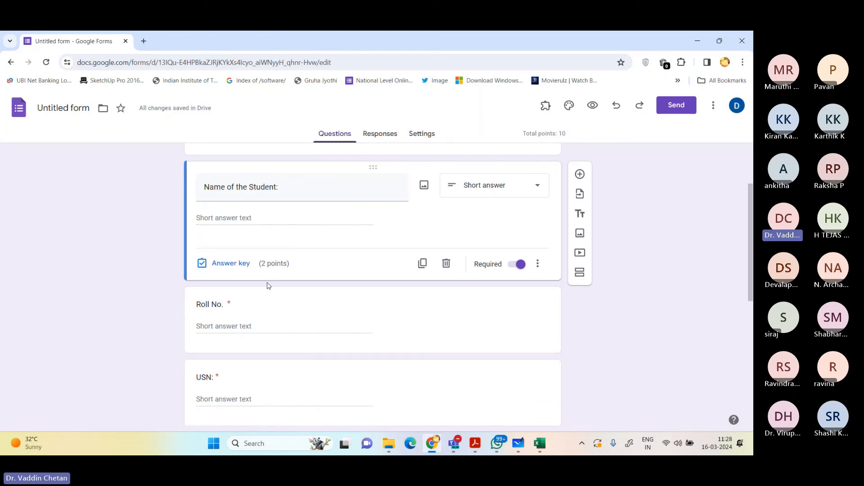
{"action": "left_click", "coordinate": [244, 264]}
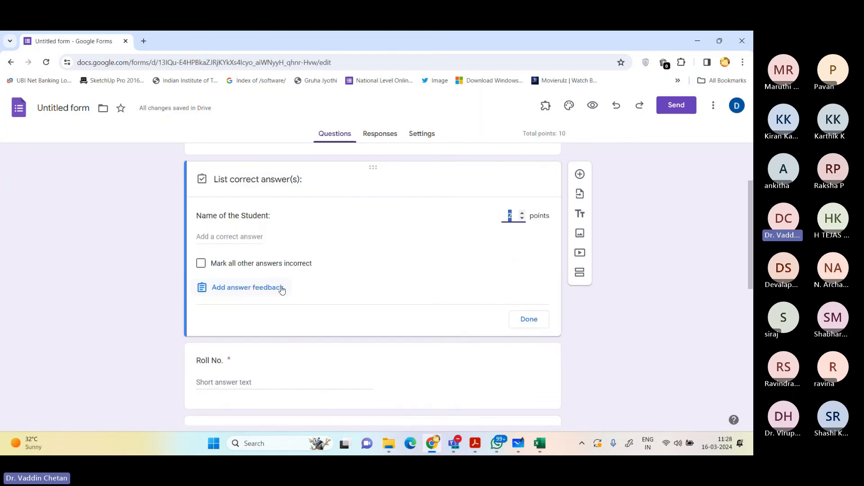
{"action": "left_click", "coordinate": [523, 219]}
{"action": "left_click", "coordinate": [522, 218]}
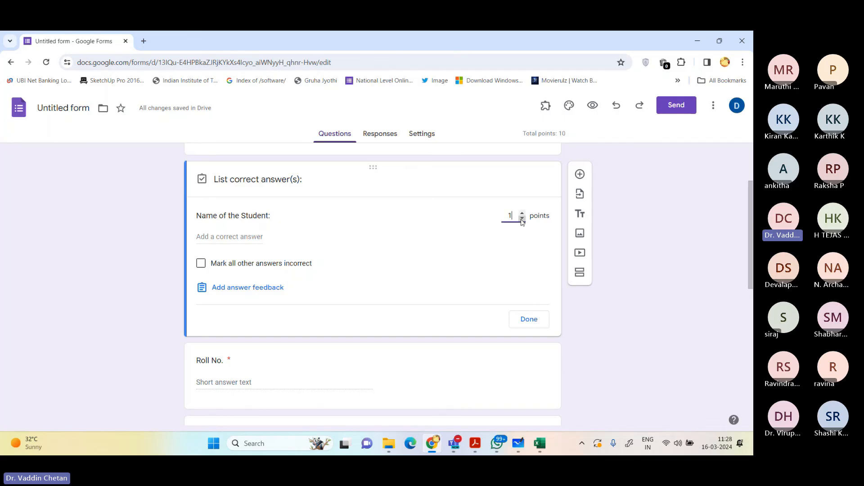
{"action": "left_click", "coordinate": [529, 319]}
Step: Set the point value of the "USN:" question to 0 in its answer key
{"action": "scroll", "coordinate": [380, 305], "scroll_direction": "down", "scroll_amount": 1}
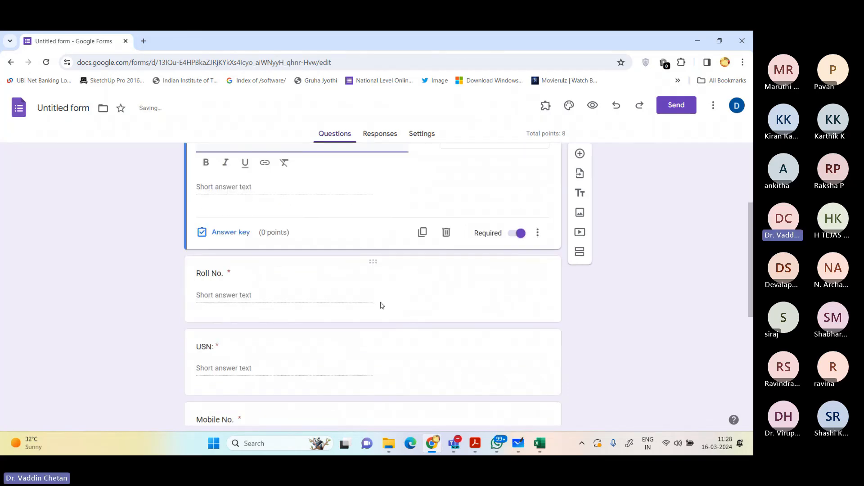
{"action": "scroll", "coordinate": [309, 303], "scroll_direction": "down", "scroll_amount": 1}
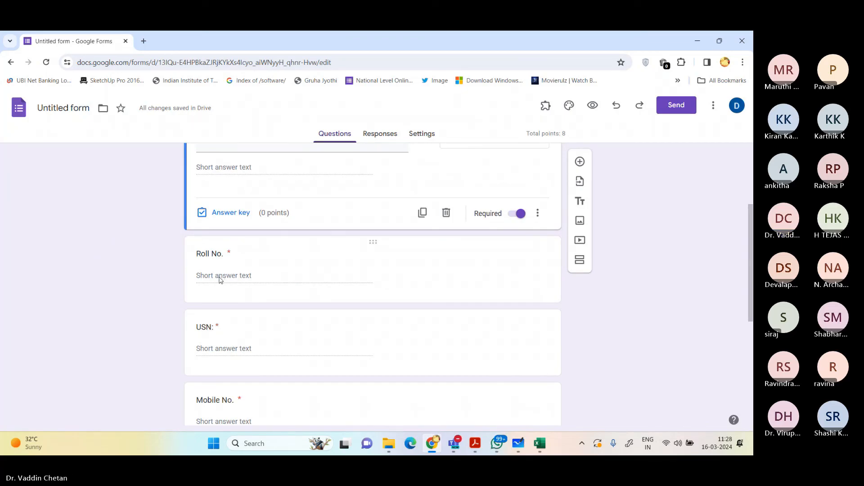
{"action": "left_click", "coordinate": [238, 340]}
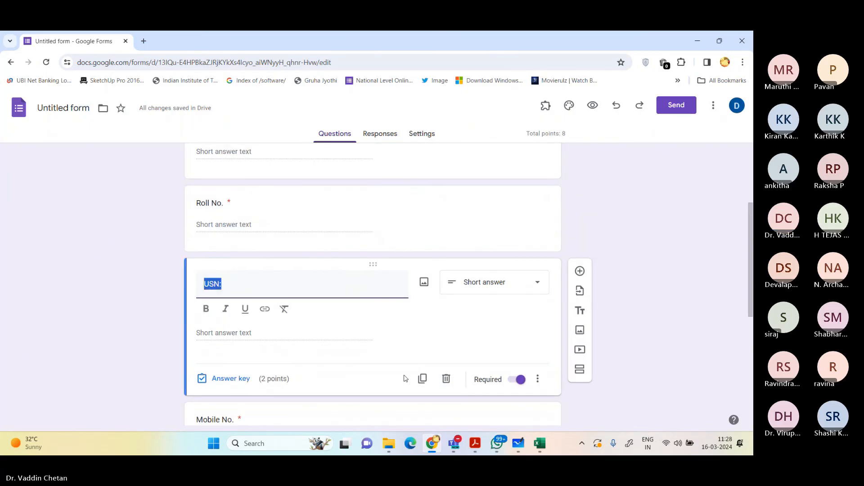
{"action": "left_click", "coordinate": [233, 382]}
{"action": "left_click", "coordinate": [529, 417]}
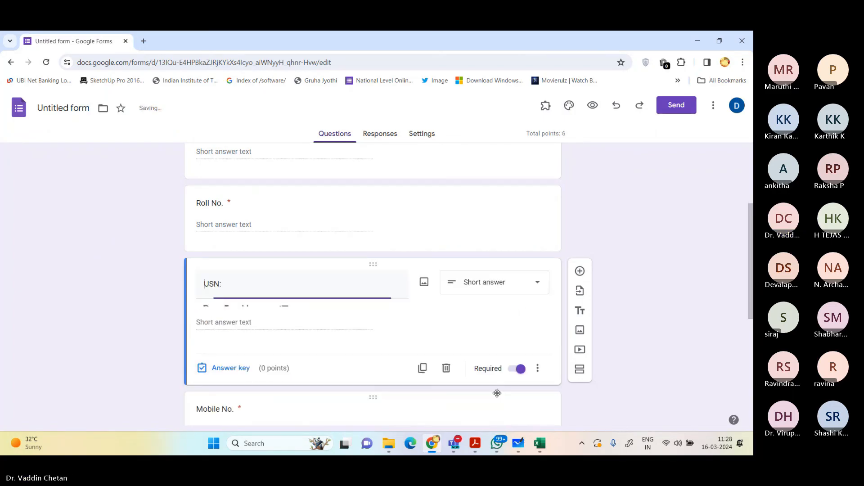
Step: Set the point value of the "Mobile No." question to 0 in its answer key
{"action": "scroll", "coordinate": [497, 393], "scroll_direction": "down", "scroll_amount": 3}
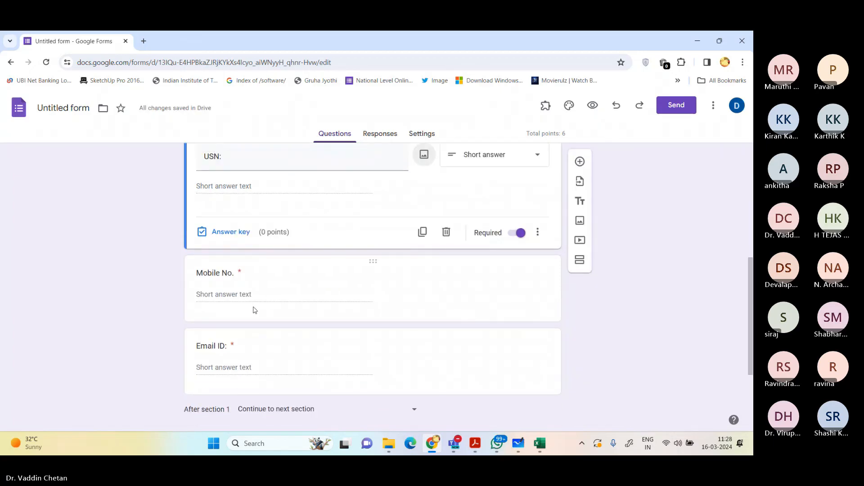
{"action": "left_click", "coordinate": [248, 306]}
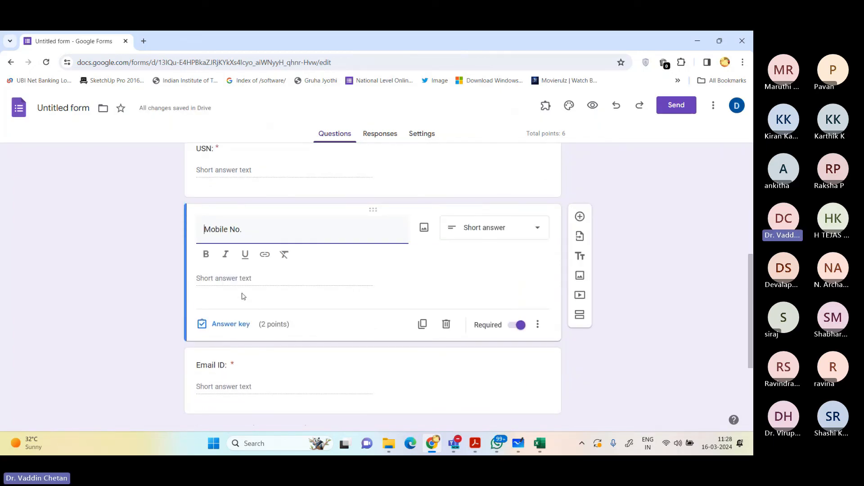
{"action": "left_click", "coordinate": [231, 324]}
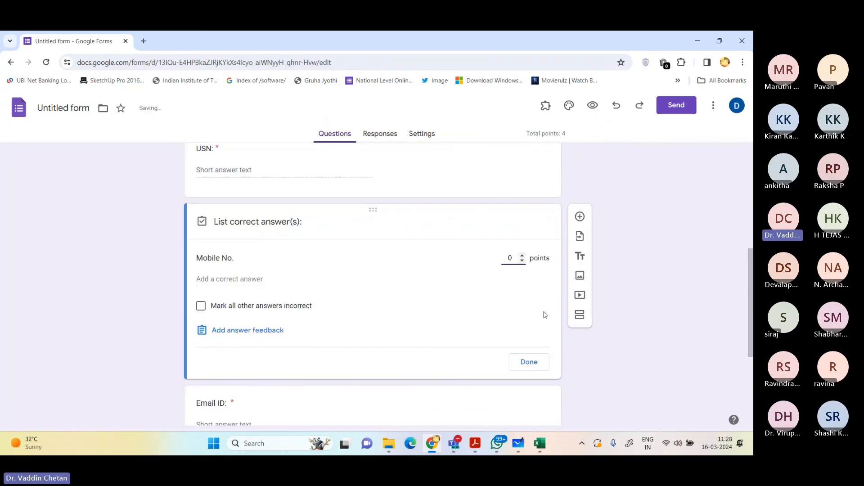
{"action": "left_click", "coordinate": [526, 364]}
Step: Set the point value of the "Email ID:" question to 0 in its answer key
{"action": "scroll", "coordinate": [238, 323], "scroll_direction": "down", "scroll_amount": 3}
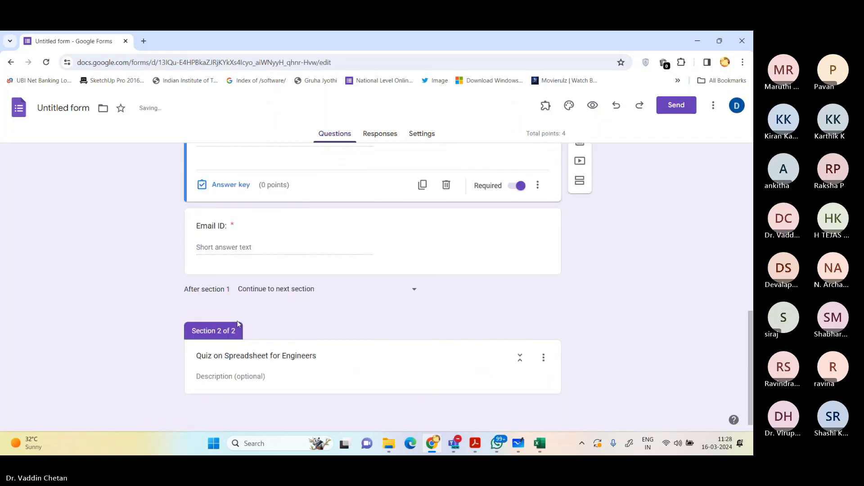
{"action": "left_click", "coordinate": [220, 264]}
{"action": "left_click", "coordinate": [237, 281]}
{"action": "type", "text": "0"}
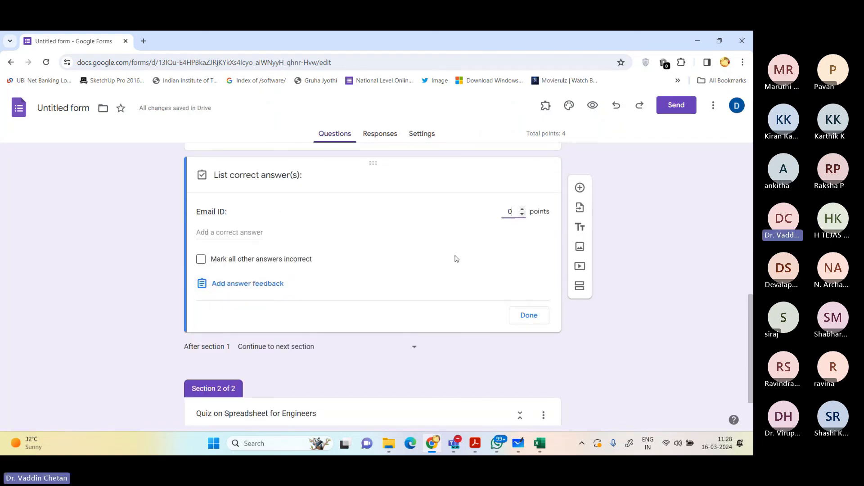
{"action": "left_click", "coordinate": [530, 314]}
Step: Check the student-detail questions for leftover points and set the "Roll No." question's point value to 0
{"action": "scroll", "coordinate": [464, 245], "scroll_direction": "up", "scroll_amount": 6}
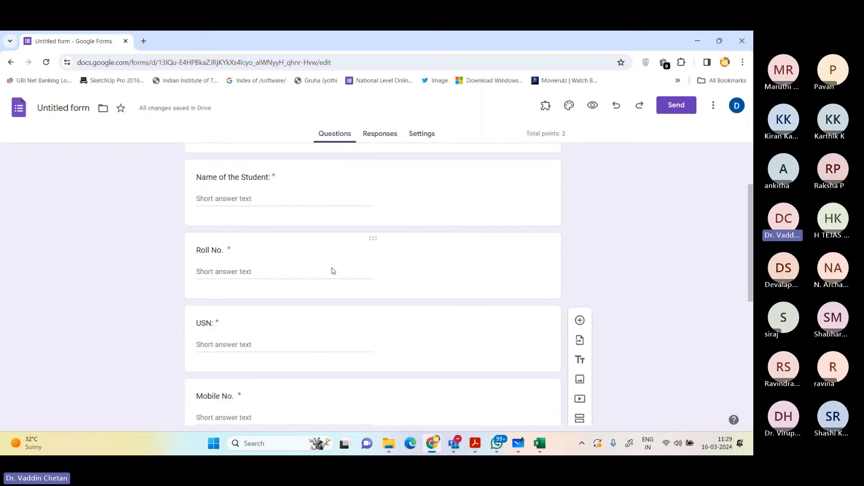
{"action": "double_click", "coordinate": [564, 133]}
{"action": "left_click", "coordinate": [241, 211]}
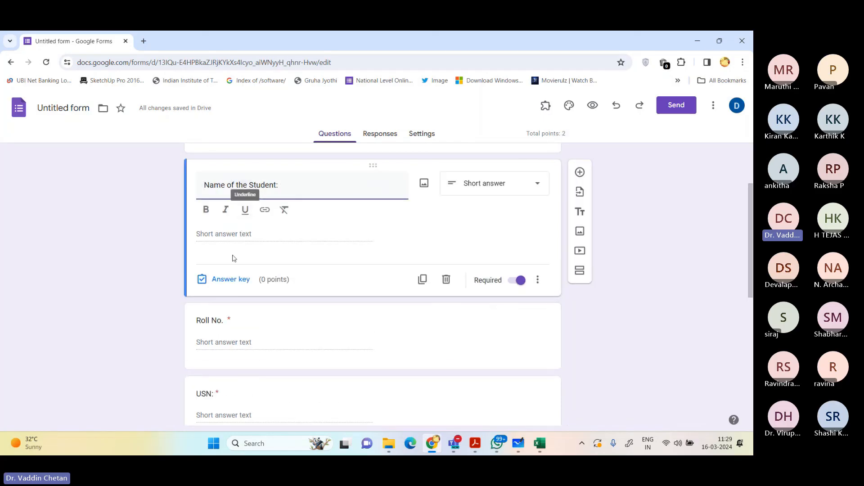
{"action": "left_click", "coordinate": [218, 338]}
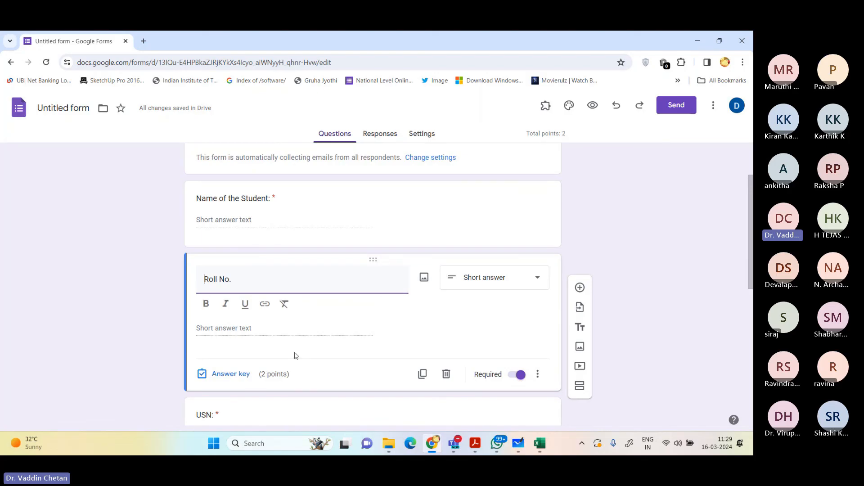
{"action": "left_click", "coordinate": [240, 377]}
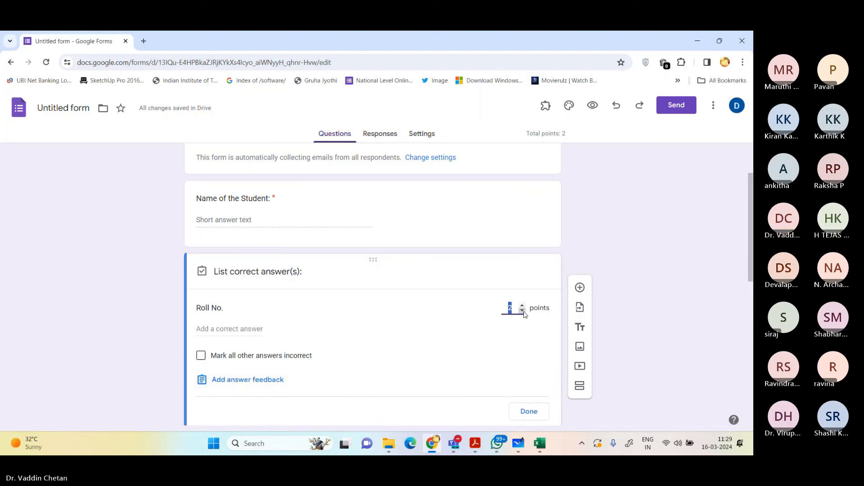
{"action": "type", "text": "0"}
{"action": "left_click", "coordinate": [529, 411]}
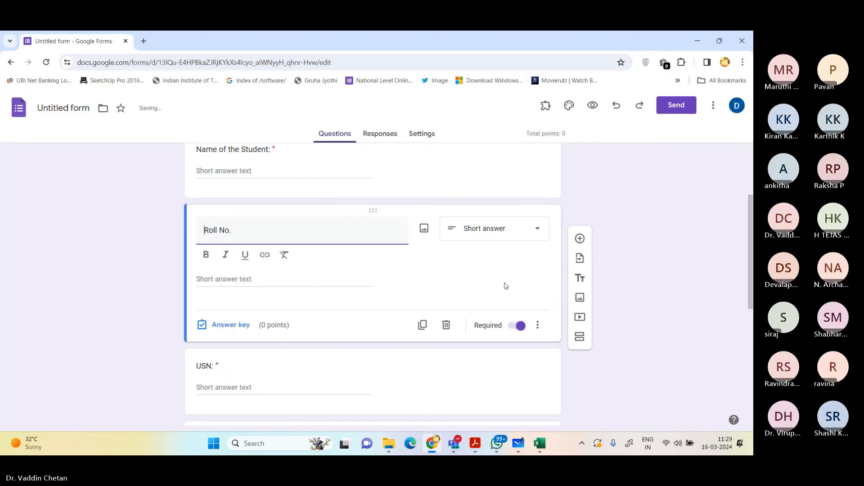
Step: Open the description of section 2, "Quiz on Spreadsheet for Engineers", for editing
{"action": "scroll", "coordinate": [506, 284], "scroll_direction": "down", "scroll_amount": 7}
{"action": "left_click", "coordinate": [248, 376]}
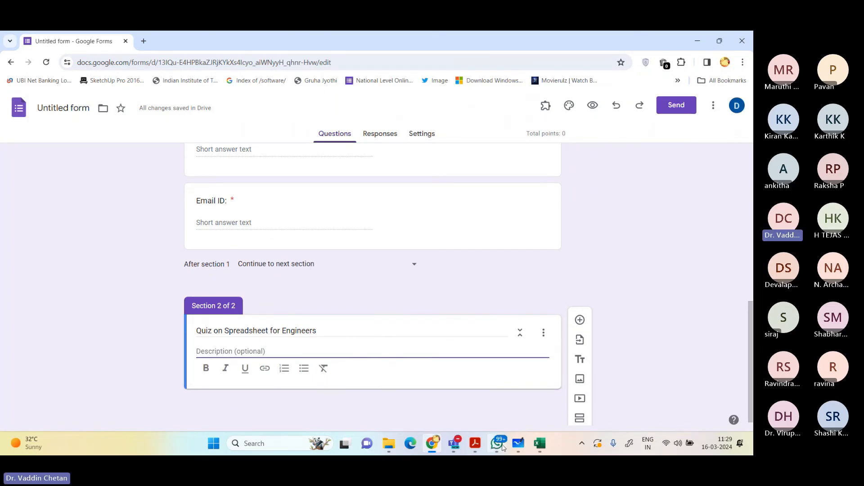
{"action": "mouse_move", "coordinate": [495, 454]}
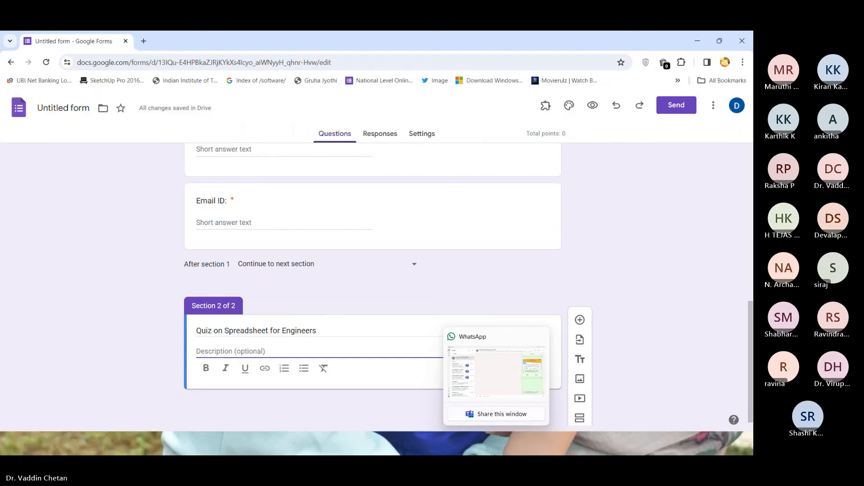
{"action": "left_click", "coordinate": [497, 446]}
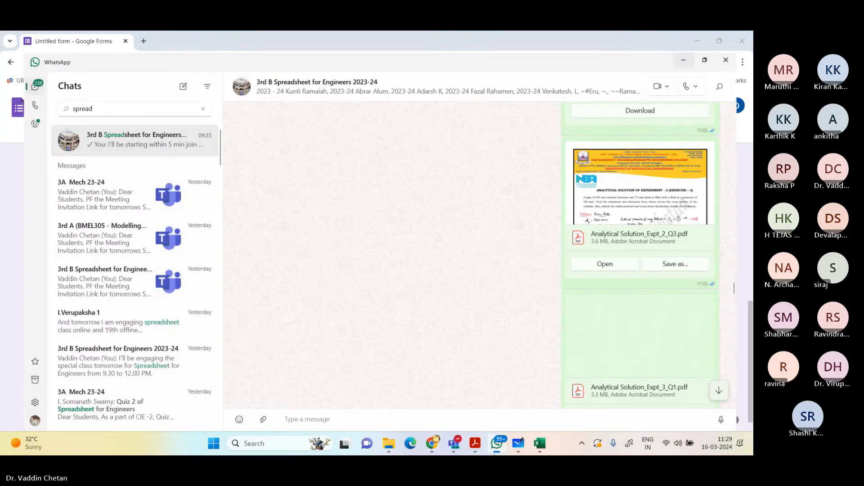
{"action": "left_click", "coordinate": [496, 446]}
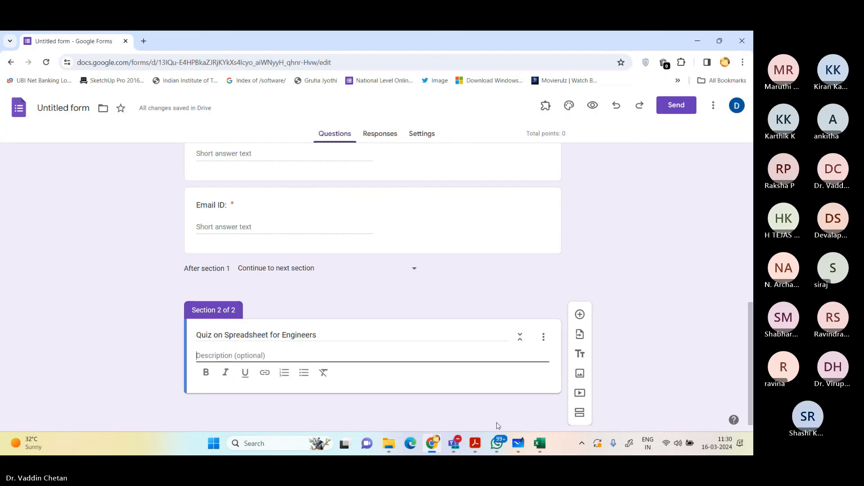
Step: Switch to WhatsApp and open the V_B_Spread_Sheet_for_Engineers PDF from the chat with yourself
{"action": "left_click", "coordinate": [497, 445]}
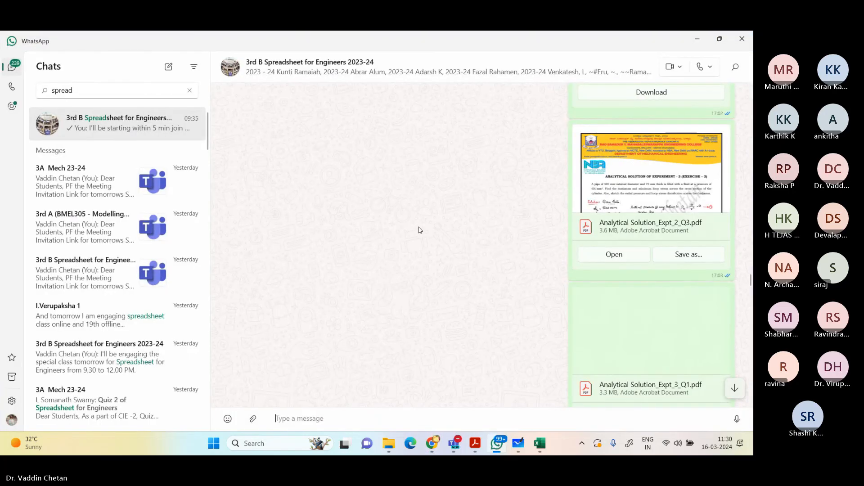
{"action": "left_click", "coordinate": [190, 90]}
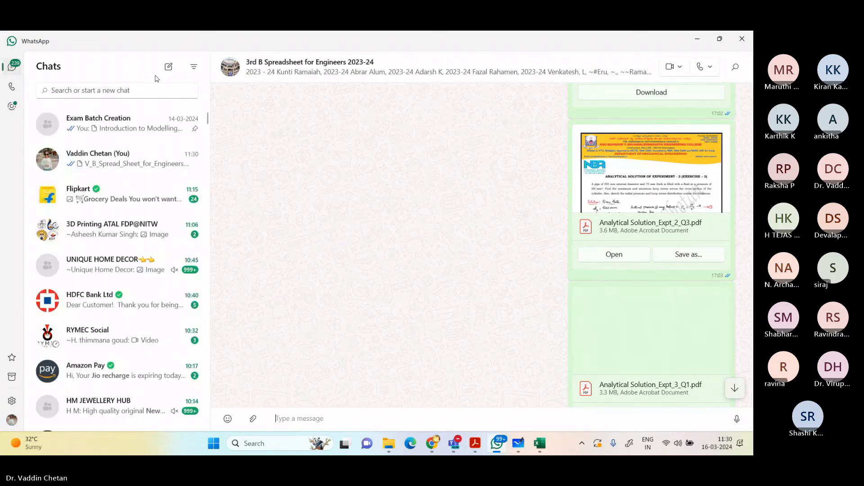
{"action": "left_click", "coordinate": [101, 162]}
{"action": "left_click", "coordinate": [630, 373]}
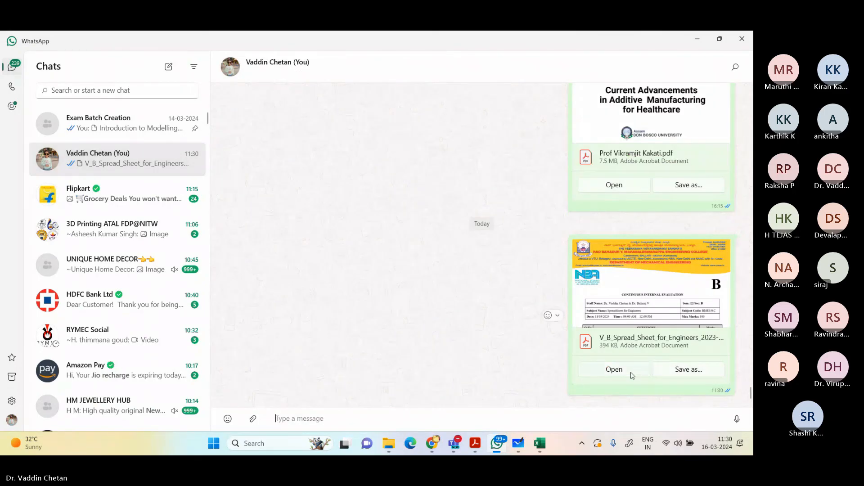
Step: Find the quiz questions under question 3 of the PDF and copy the text of question I, "In Excel, Columns are labelled as ___"
{"action": "scroll", "coordinate": [467, 314], "scroll_direction": "down", "scroll_amount": 8}
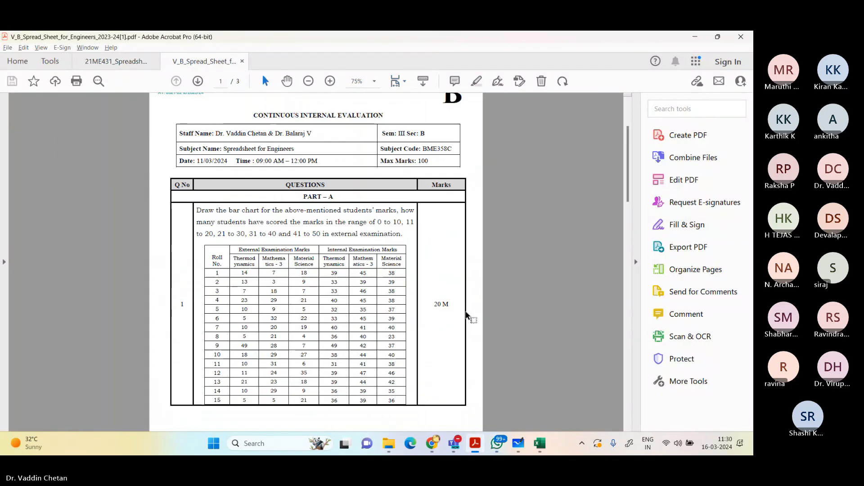
{"action": "scroll", "coordinate": [467, 313], "scroll_direction": "down", "scroll_amount": 10}
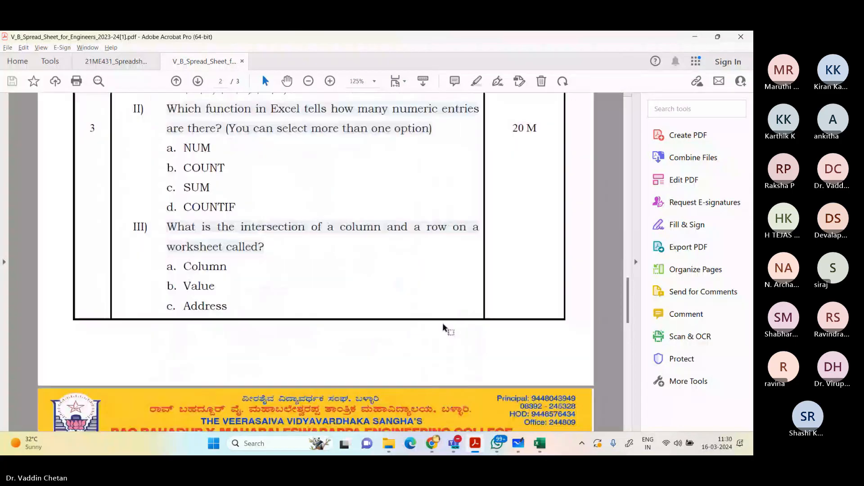
{"action": "scroll", "coordinate": [439, 327], "scroll_direction": "up", "scroll_amount": 1}
{"action": "scroll", "coordinate": [439, 328], "scroll_direction": "up", "scroll_amount": 3}
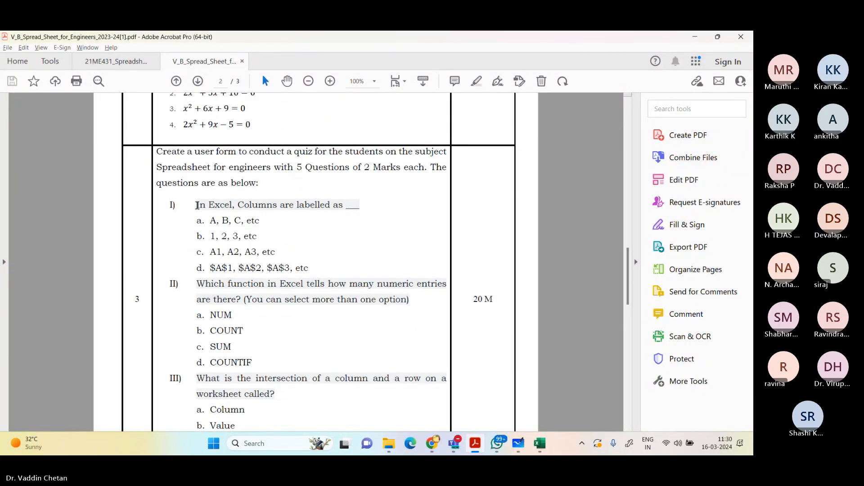
{"action": "left_click_drag", "start_coordinate": [197, 207], "coordinate": [361, 208]}
{"action": "key", "text": "ctrl+c"}
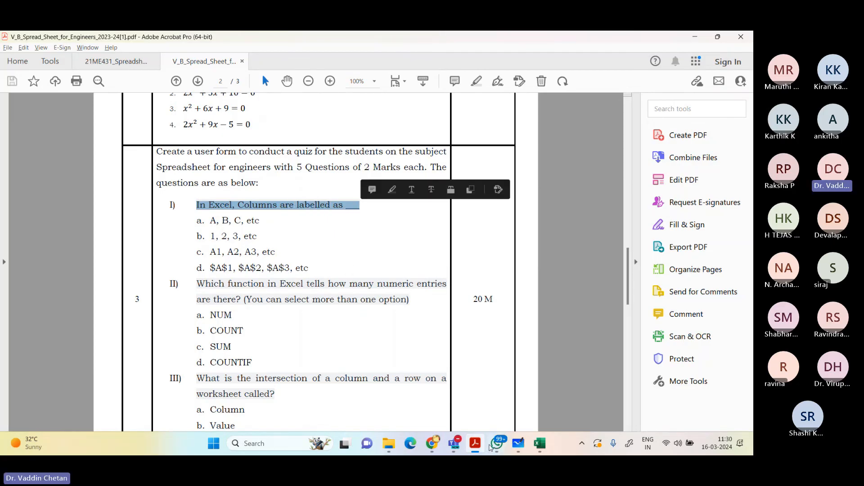
Step: Switch to Google Forms and add a question to section 2 with the copied text "In Excel, Columns are labelled as ___"
{"action": "left_click", "coordinate": [431, 446]}
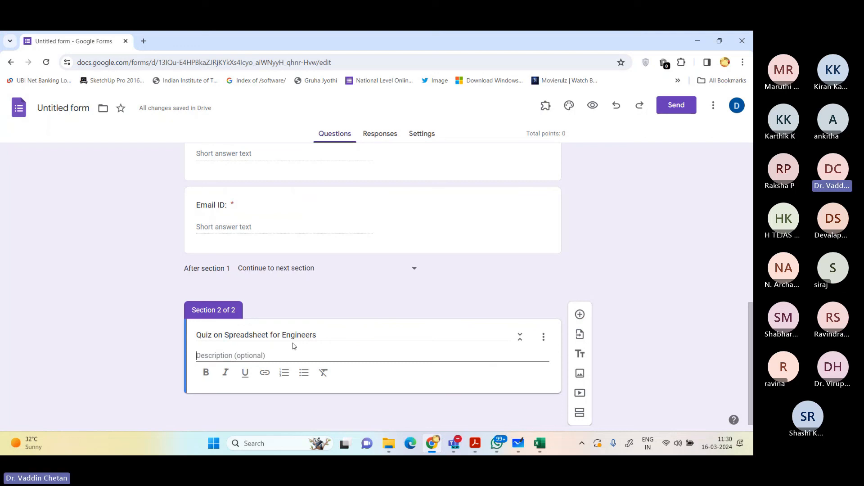
{"action": "left_click", "coordinate": [580, 315]}
{"action": "key", "text": "ctrl+v"}
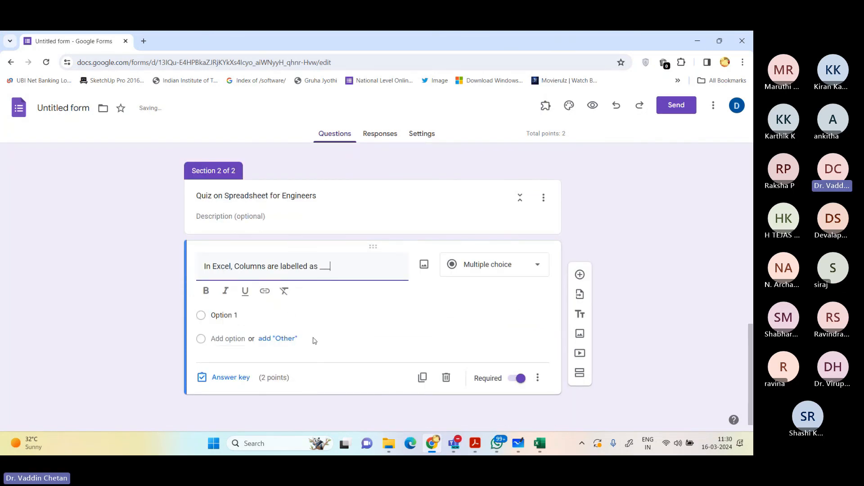
Step: Check the answer choices in the PDF and enter "A, B, C" as the question's first option
{"action": "key", "text": "alt+Tab"}
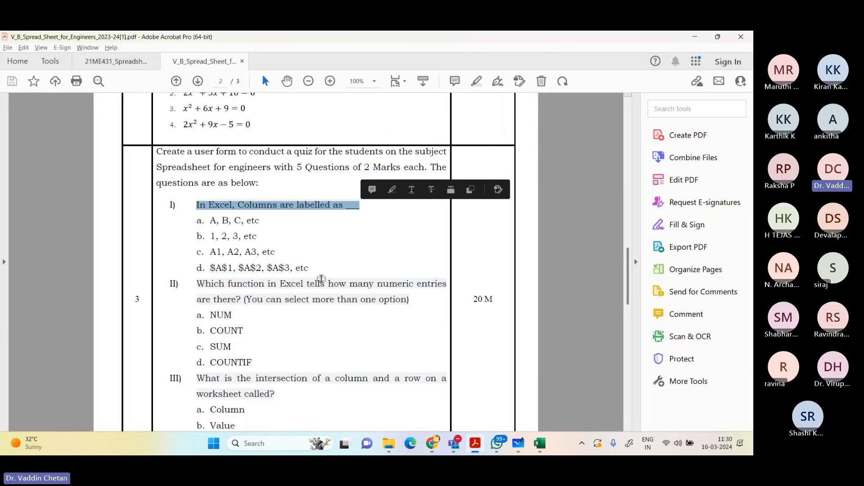
{"action": "key", "text": "alt+Tab"}
{"action": "left_click", "coordinate": [253, 317]}
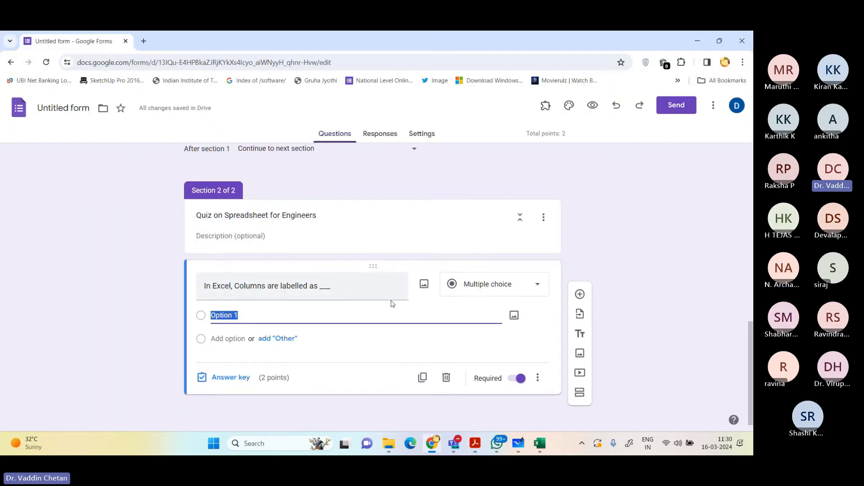
{"action": "type", "text": "A, b"}
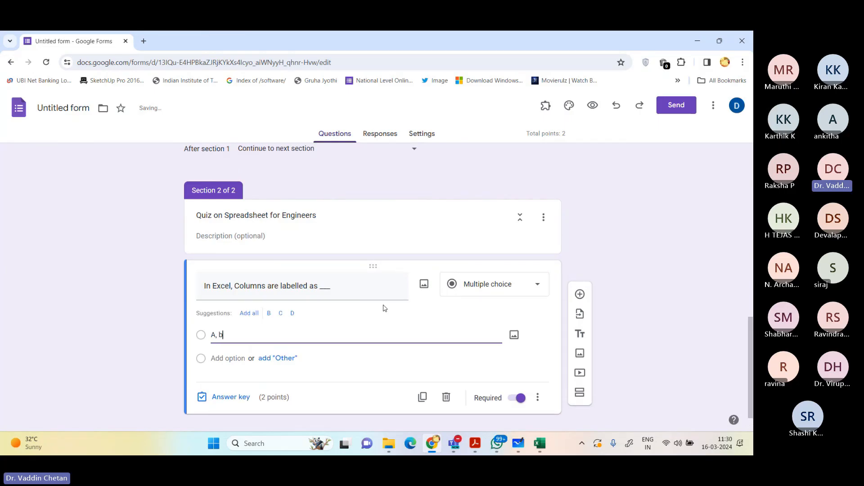
{"action": "key", "text": "BackSpace"}
{"action": "type", "text": "B, C"}
{"action": "key", "text": "Tab"}
{"action": "key", "text": "Tab"}
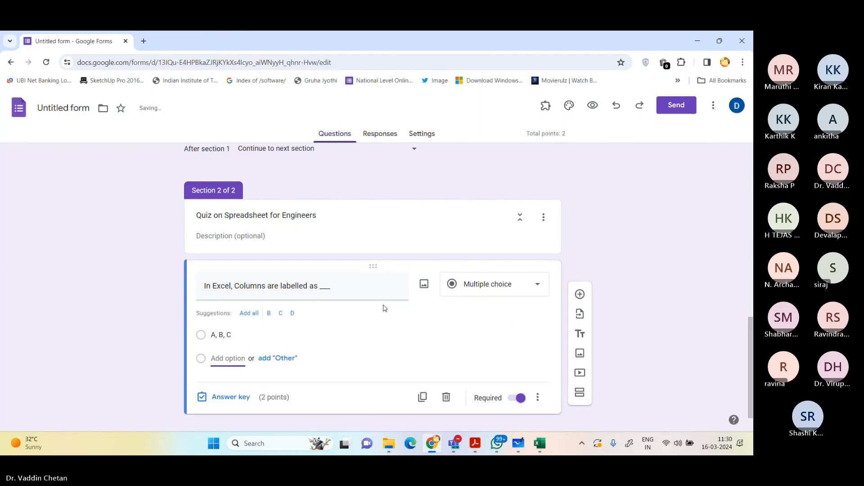
Step: Add "1, 2, 3, etc" as the second option, checking its wording against the PDF
{"action": "key", "text": "alt+Tab"}
{"action": "key", "text": "alt+Tab"}
{"action": "type", "text": "1"}
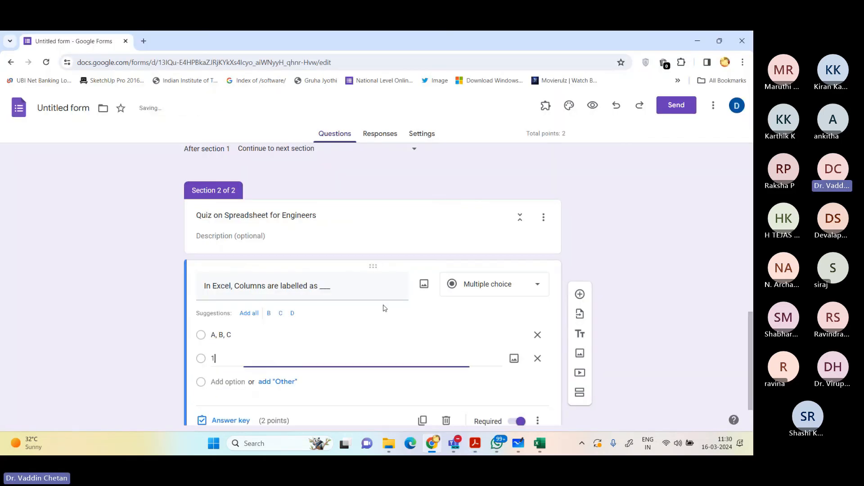
{"action": "type", "text": ", 2, 3"}
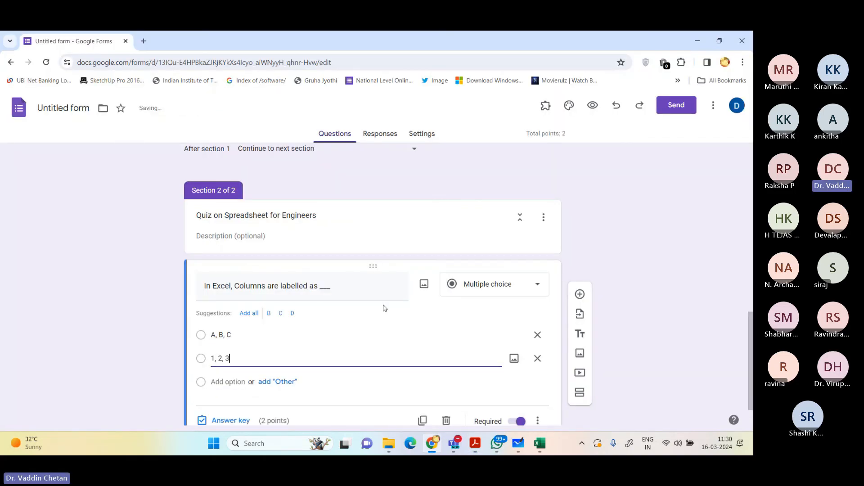
{"action": "key", "text": "alt+Tab"}
{"action": "key", "text": "alt+Tab"}
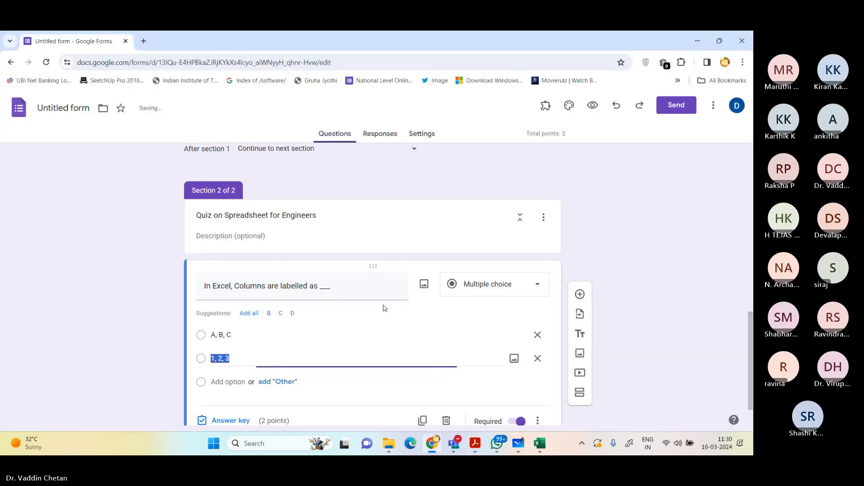
{"action": "type", "text": ", et"}
{"action": "key", "text": "BackSpace"}
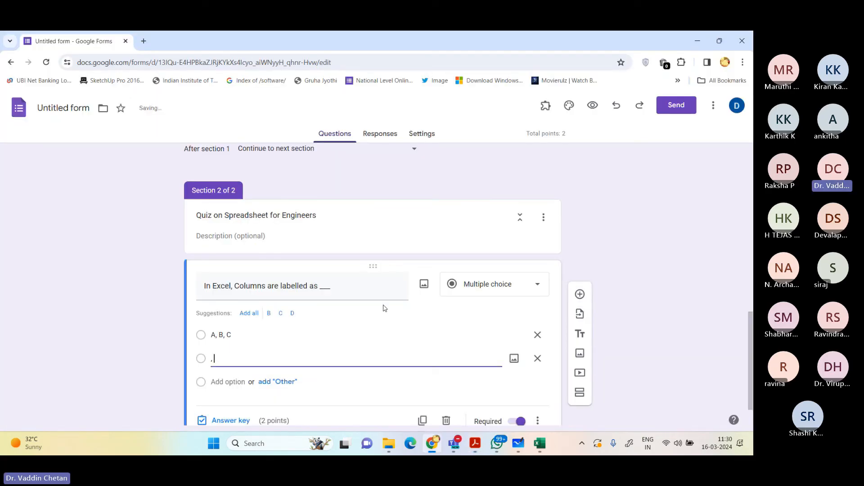
{"action": "key", "text": "BackSpace"}
{"action": "type", "text": "1, 2, 3, etc"}
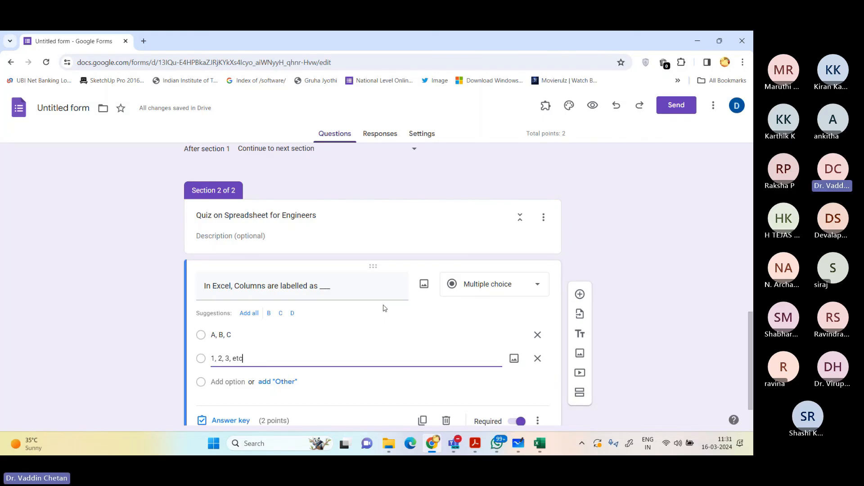
Step: Extend the first option to "A, B, C, etc"
{"action": "key", "text": "Up"}
{"action": "key", "text": "Right"}
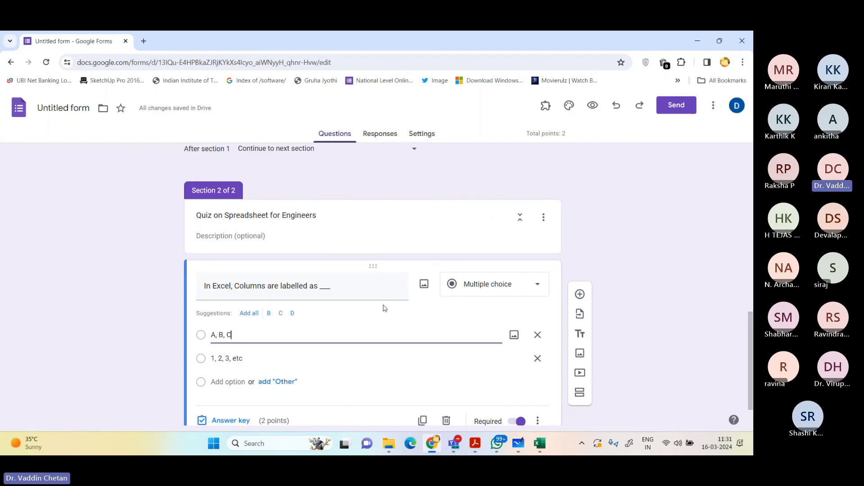
{"action": "type", "text": ", etc"}
{"action": "key", "text": "Return"}
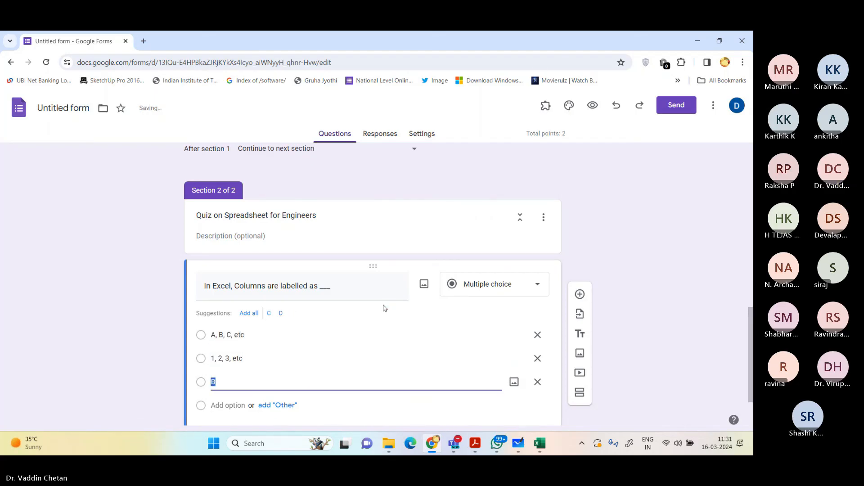
Step: Enter "A1, A2, A3, etc" as the third option of the column-labelling question
{"action": "type", "text": "A1"}
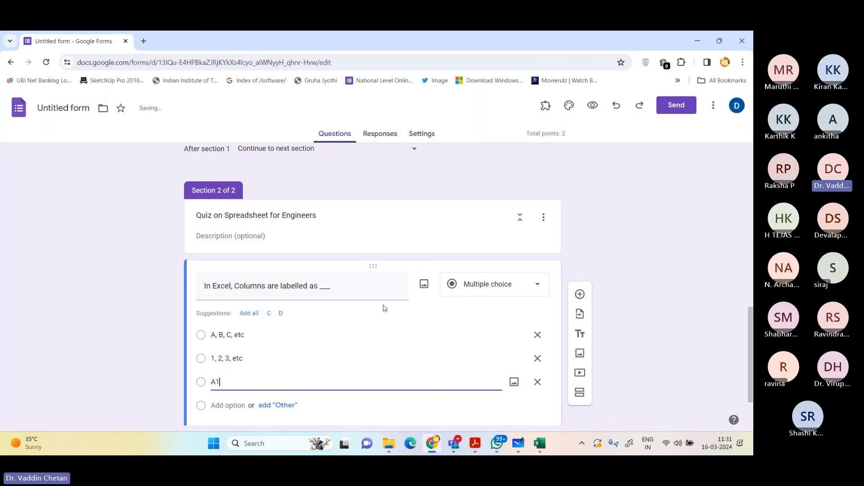
{"action": "type", "text": ", A2, A3,"}
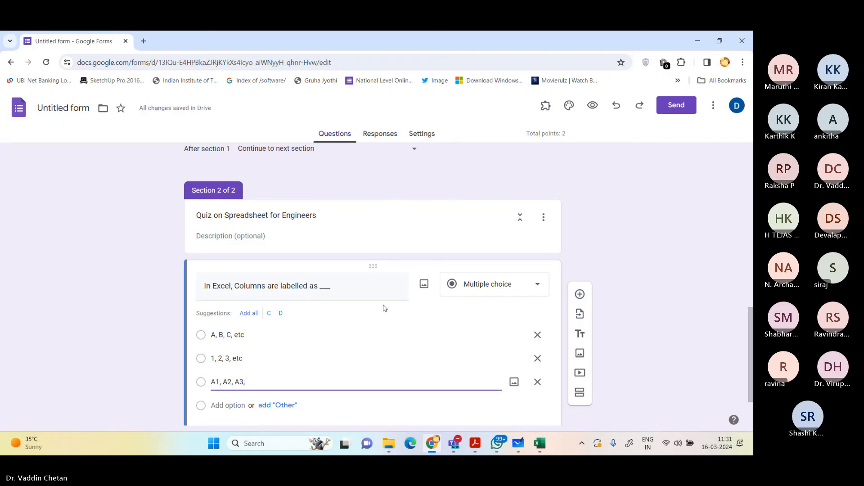
{"action": "type", "text": " etc"}
{"action": "key", "text": "Return"}
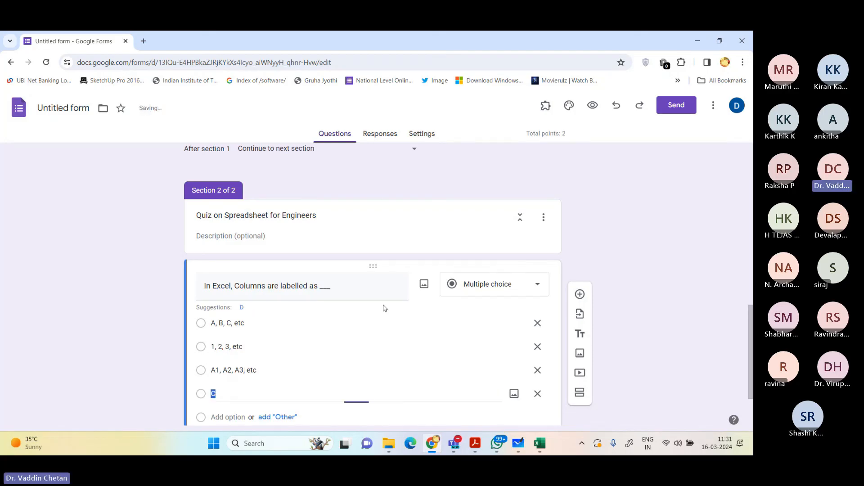
Step: Enter "$A$1, $A$2, $A$3, etc" as the fourth option of the column-labelling question
{"action": "type", "text": "$A"}
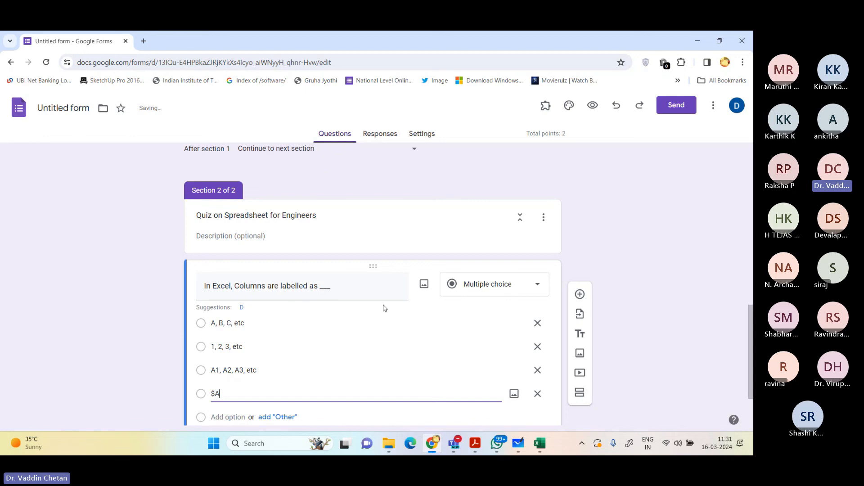
{"action": "type", "text": "$1, $A$2, $A$3, etc"}
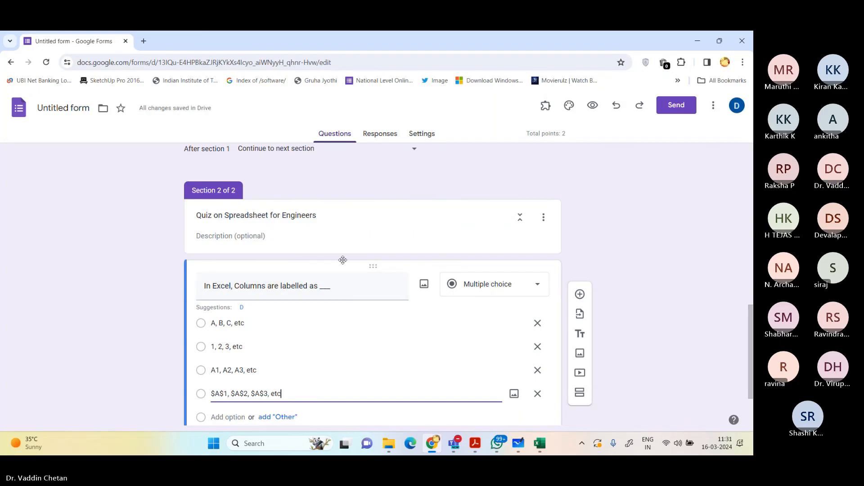
Step: Mark "A, B, C, etc" as the correct answer in the column-labelling question's answer key
{"action": "scroll", "coordinate": [338, 277], "scroll_direction": "down", "scroll_amount": 2}
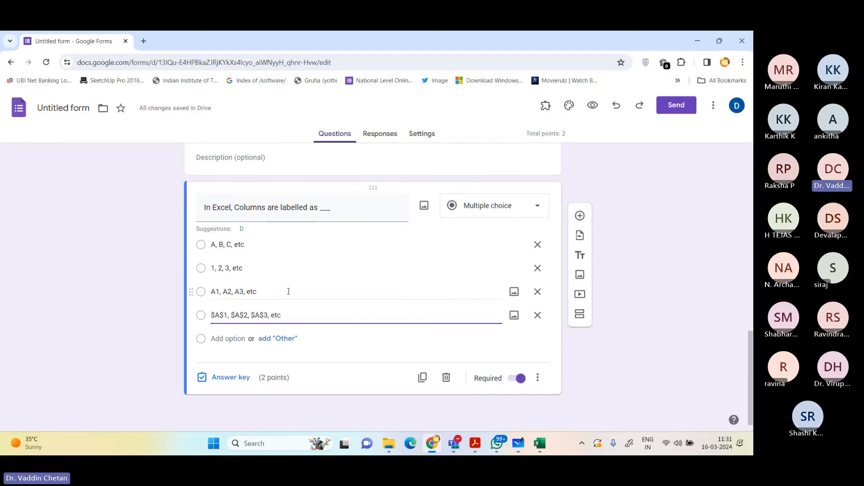
{"action": "left_click", "coordinate": [116, 314]}
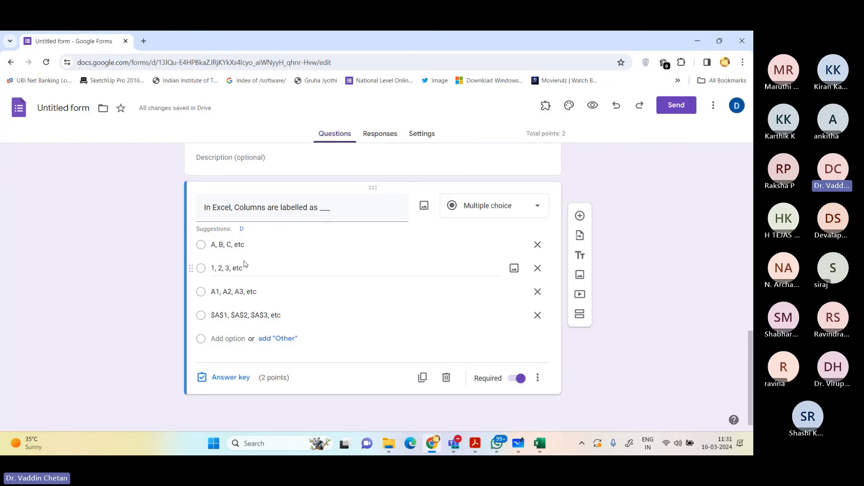
{"action": "left_click", "coordinate": [229, 379]}
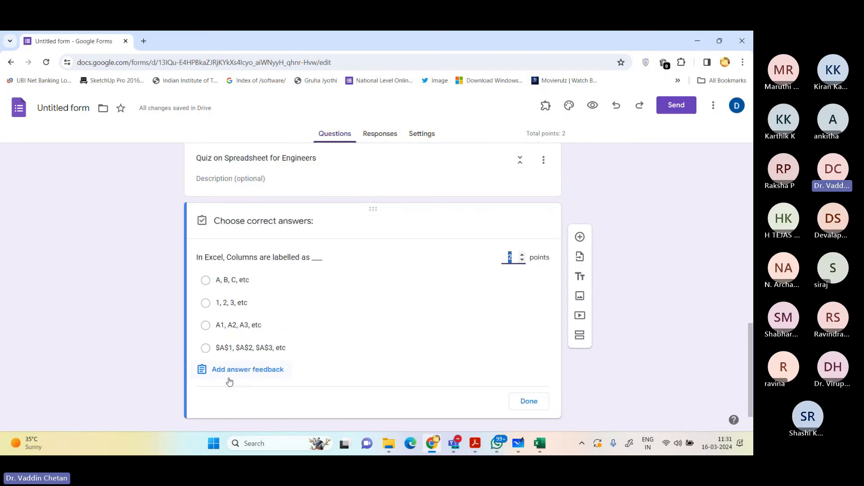
{"action": "left_click", "coordinate": [260, 282]}
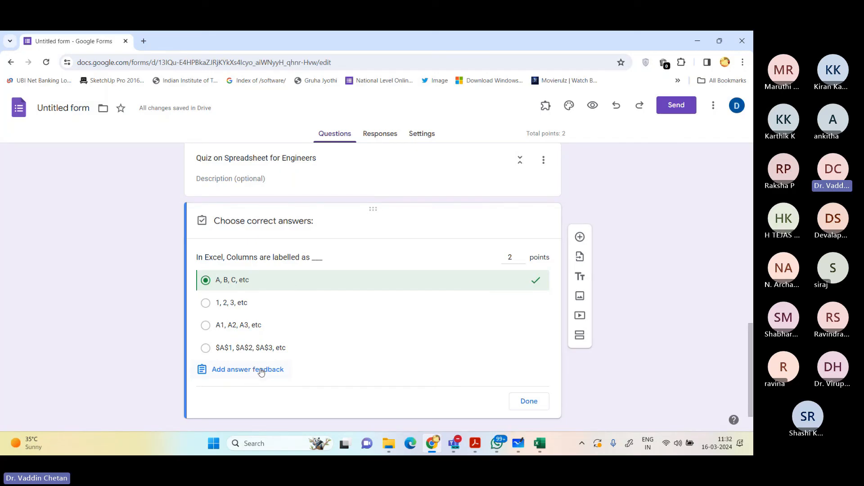
{"action": "left_click", "coordinate": [529, 402]}
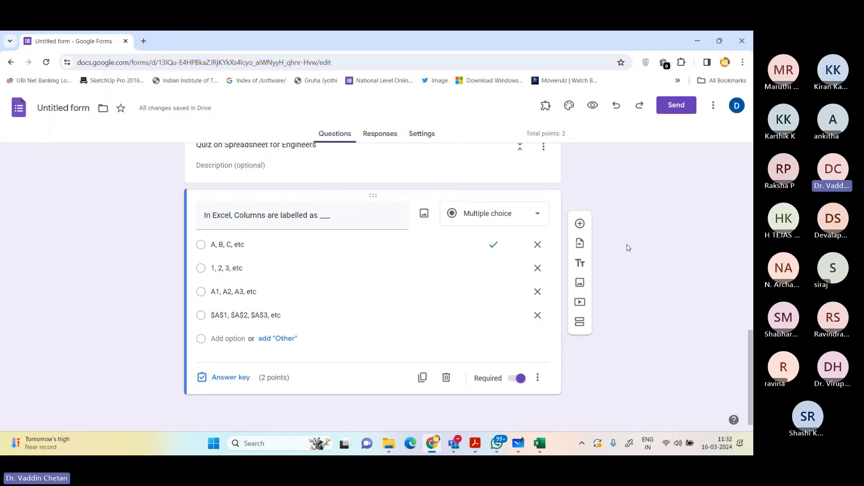
Step: Add a new multiple-choice question reading "Which function in excel tells how many numeric enteries are there?"
{"action": "left_click", "coordinate": [580, 223]}
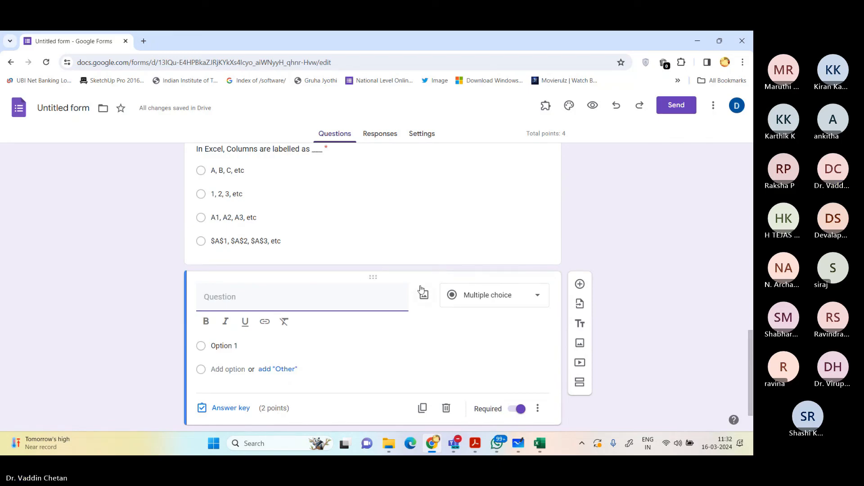
{"action": "type", "text": "Whi"}
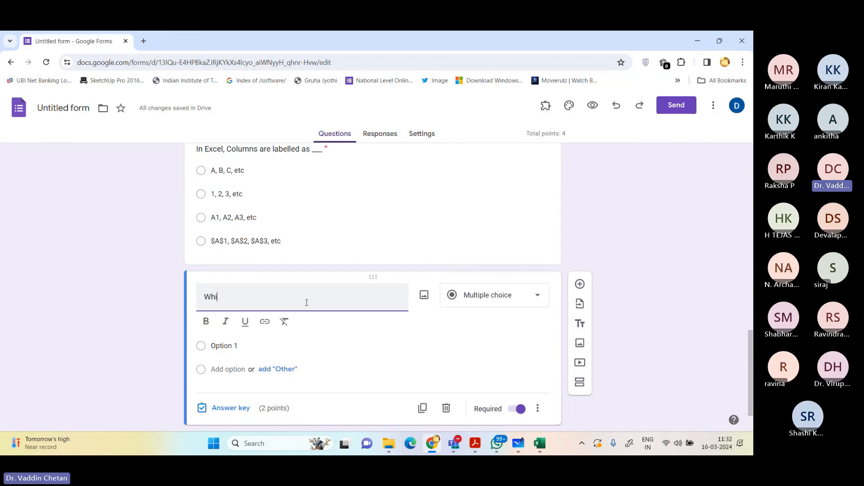
{"action": "type", "text": "ch function in excel "}
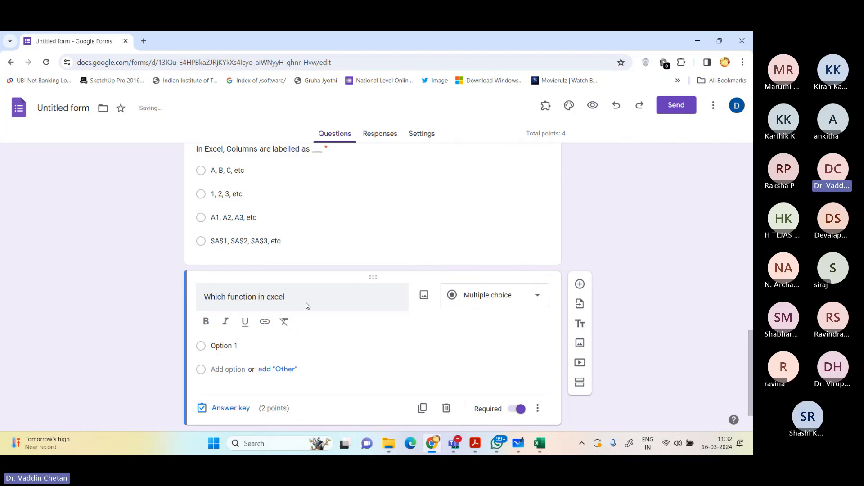
{"action": "type", "text": "tells how many"}
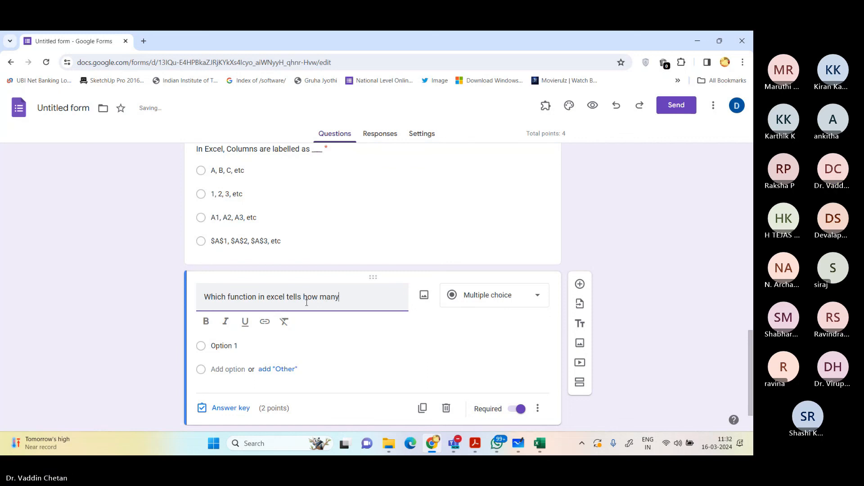
{"action": "type", "text": " numeric e"}
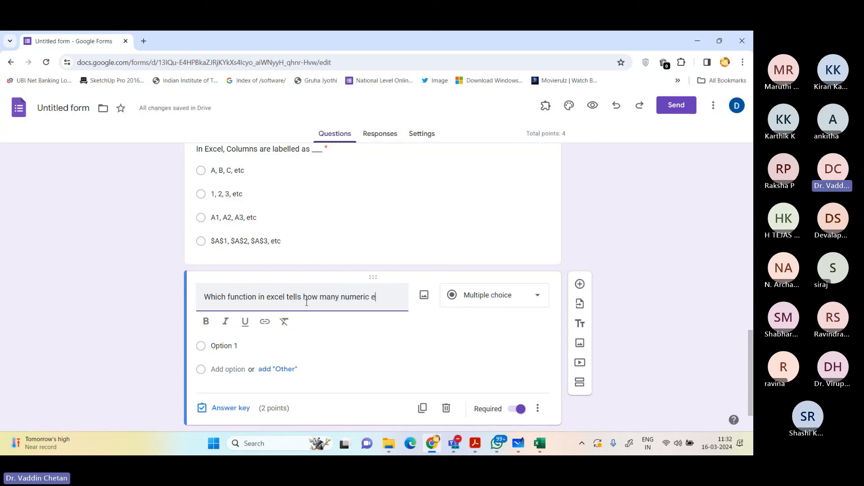
{"action": "type", "text": "nteries a"}
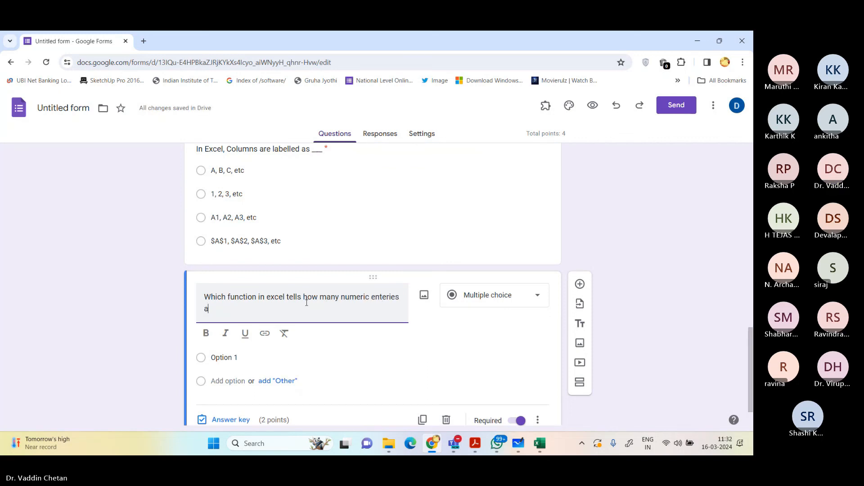
{"action": "type", "text": "re there"}
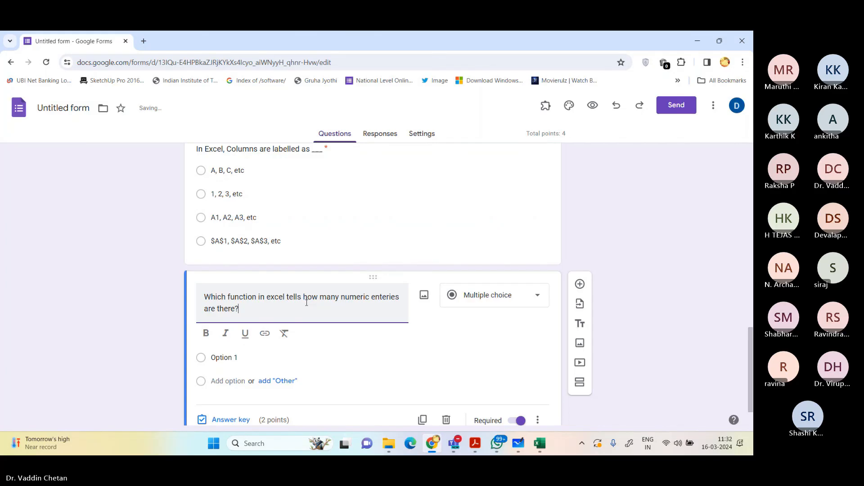
{"action": "type", "text": "?"}
{"action": "key", "text": "Return"}
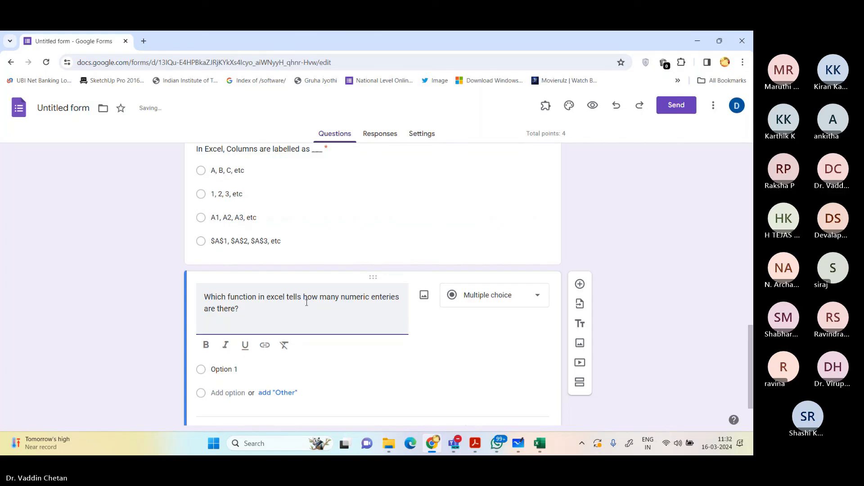
{"action": "key", "text": "BackSpace"}
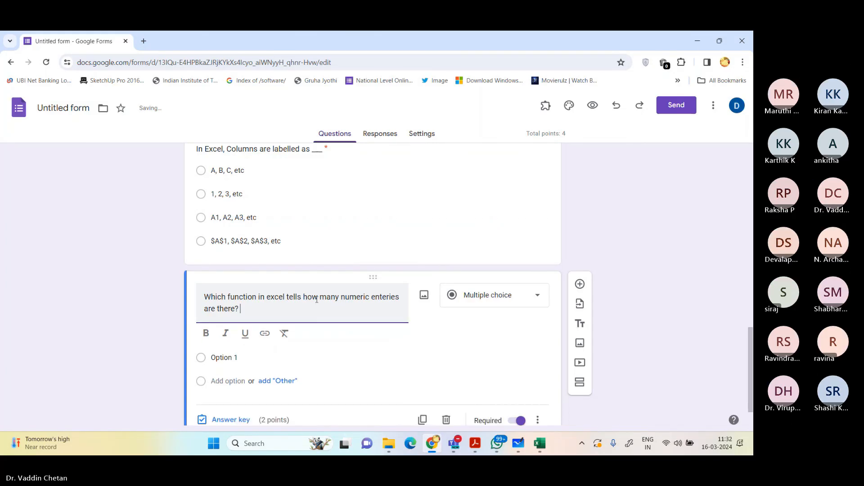
Step: Enter NUM, COUNT, SUM and AVERAGE as the four options of the numeric-entries question
{"action": "left_click", "coordinate": [279, 358]}
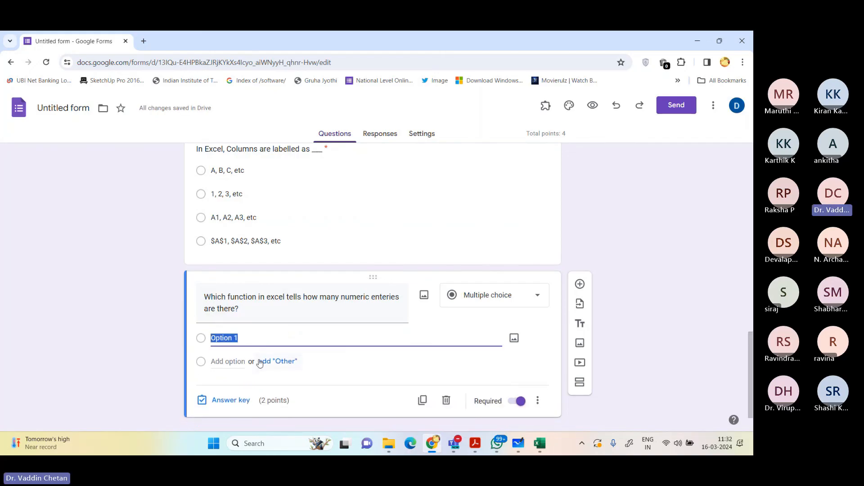
{"action": "type", "text": "NUM"}
{"action": "key", "text": "Return"}
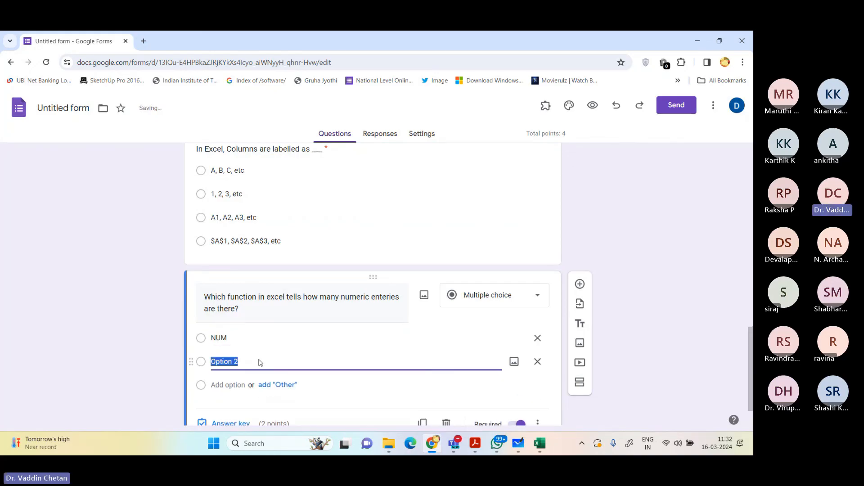
{"action": "type", "text": "COUNT"}
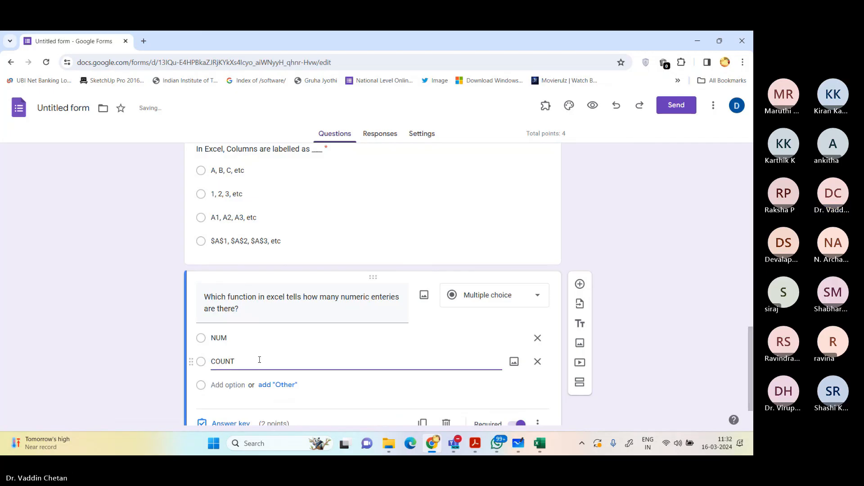
{"action": "key", "text": "Return"}
{"action": "type", "text": "SUM"}
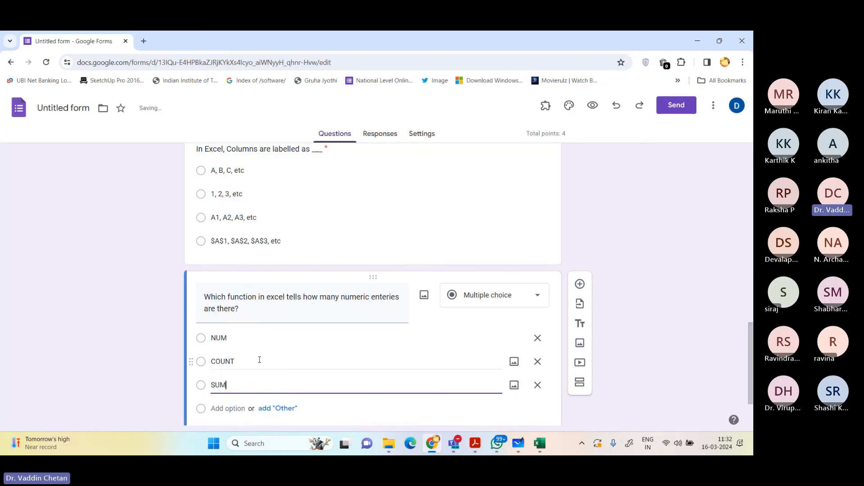
{"action": "key", "text": "Return"}
{"action": "type", "text": "AVE"}
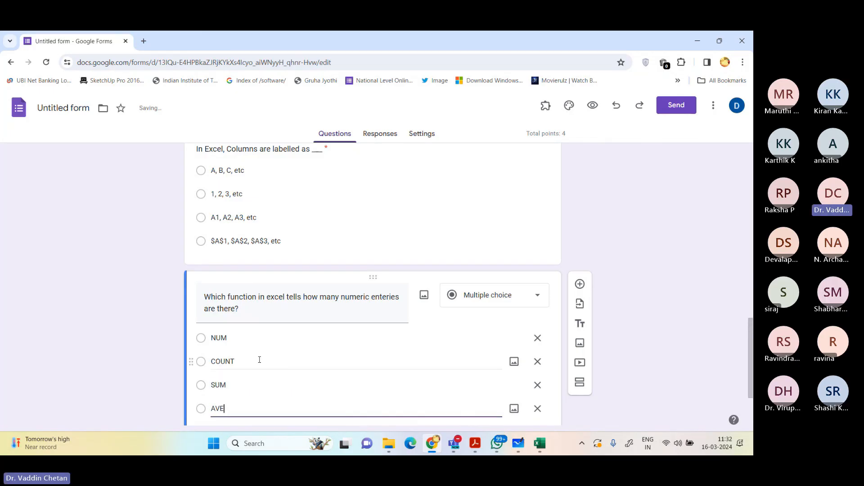
{"action": "type", "text": "RAGE"}
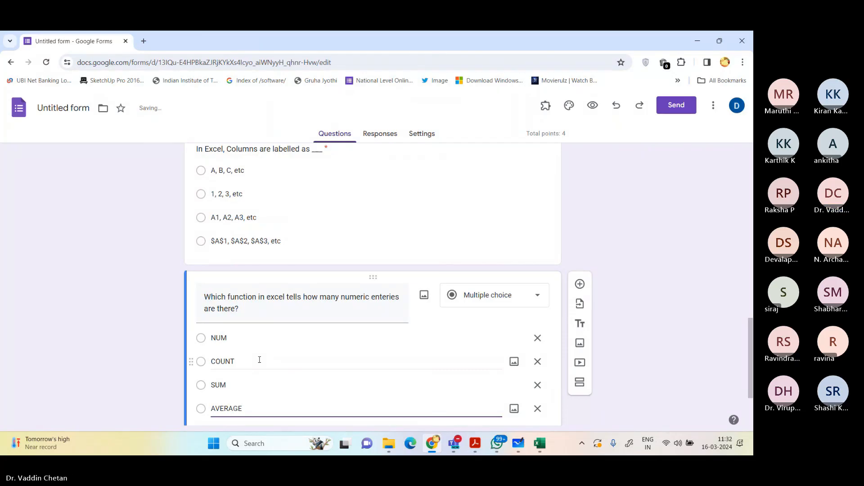
Step: Mark COUNT as the correct answer in the numeric-entries question's answer key
{"action": "scroll", "coordinate": [260, 359], "scroll_direction": "down", "scroll_amount": 2}
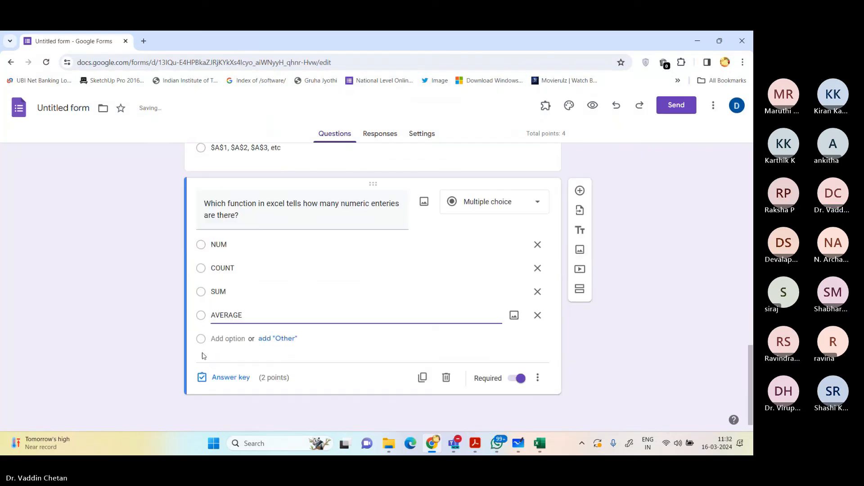
{"action": "left_click", "coordinate": [233, 382]}
{"action": "left_click", "coordinate": [253, 305]}
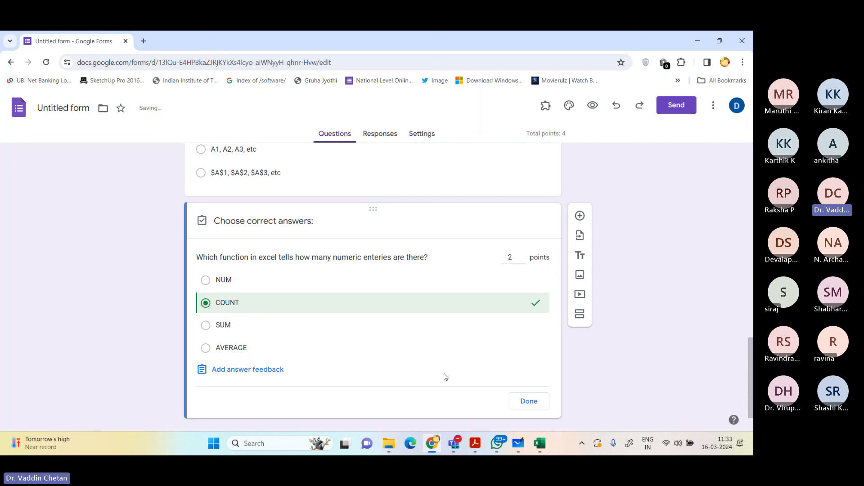
{"action": "left_click", "coordinate": [527, 402]}
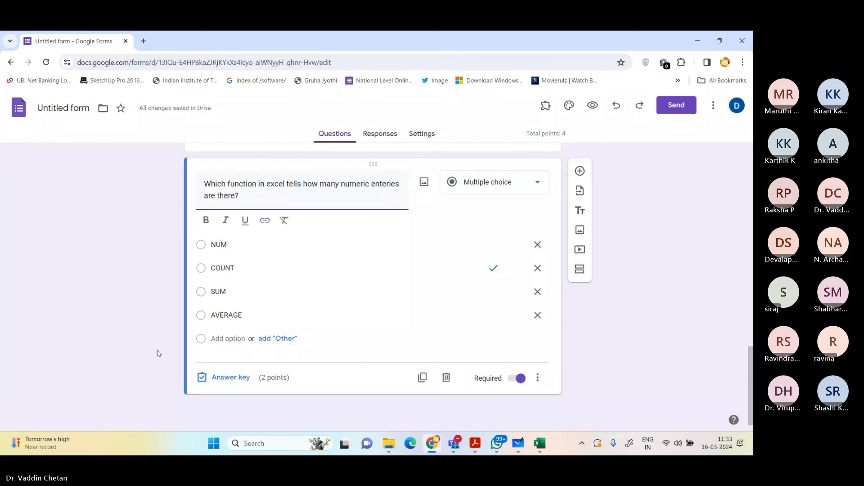
Step: Add a new multiple-choice question reading "What is the intersection of a column and a row on a worksheet called?"
{"action": "left_click", "coordinate": [580, 176]}
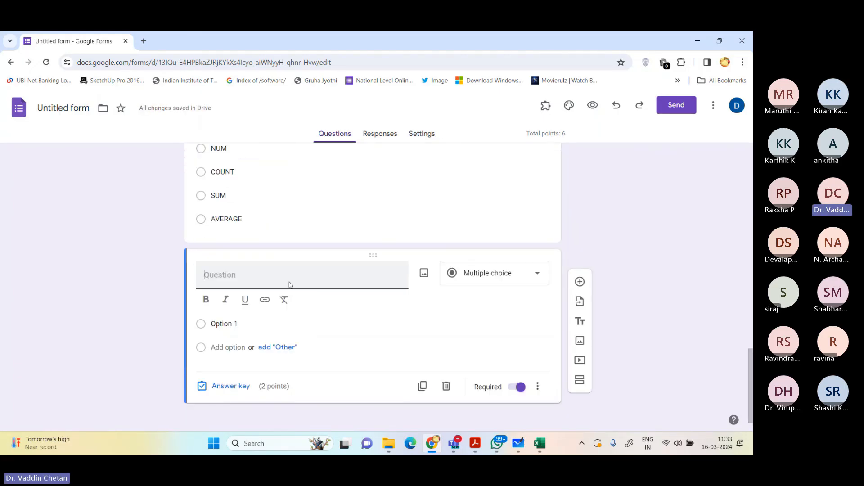
{"action": "type", "text": "What "}
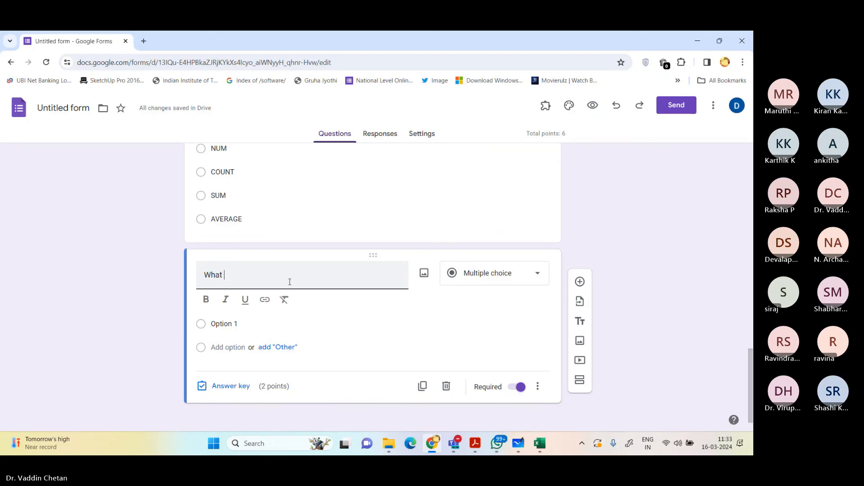
{"action": "type", "text": "is the"}
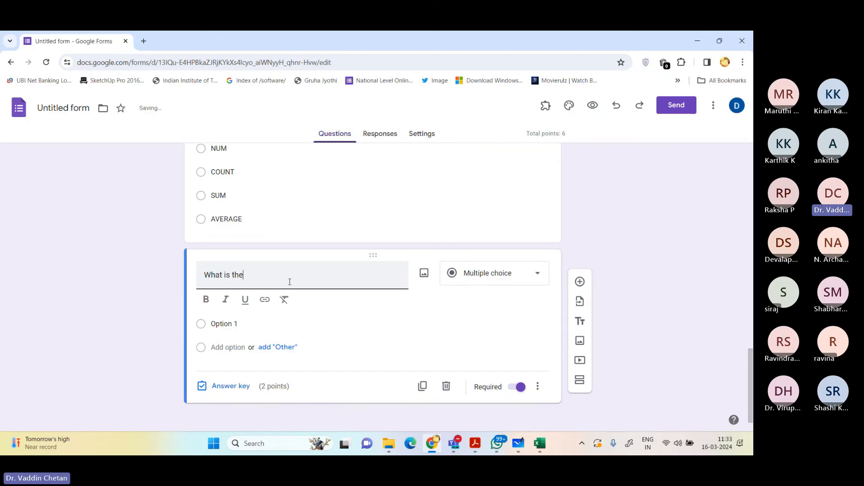
{"action": "type", "text": " intersection of"}
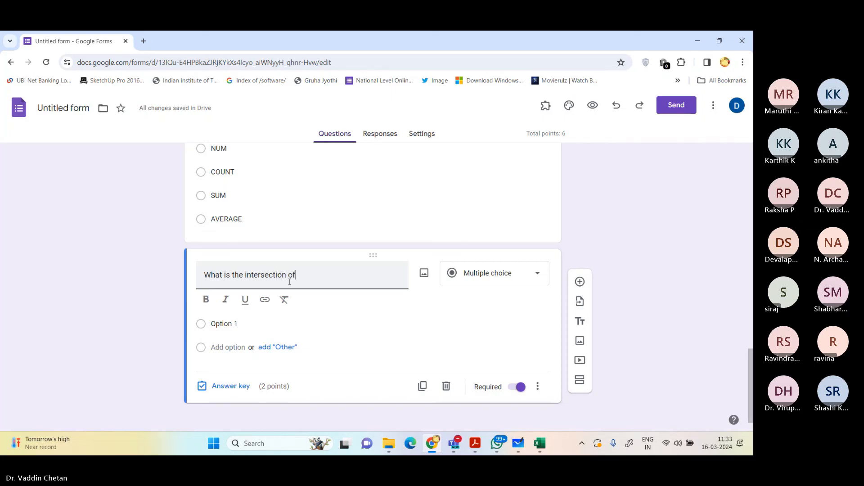
{"action": "type", "text": " a column and a row on "}
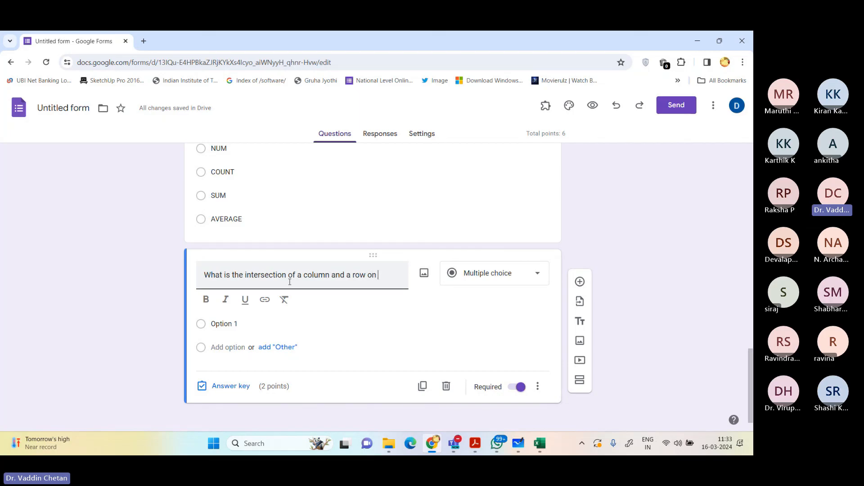
{"action": "type", "text": "a w"}
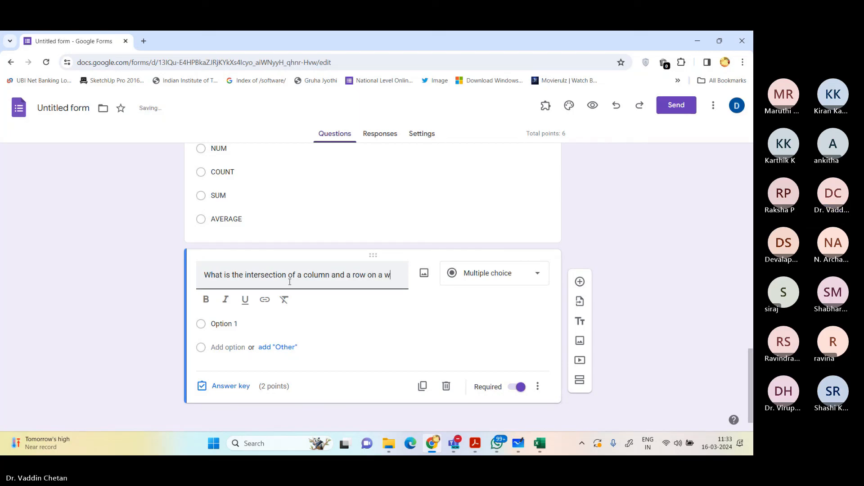
{"action": "type", "text": "orksheet cal"}
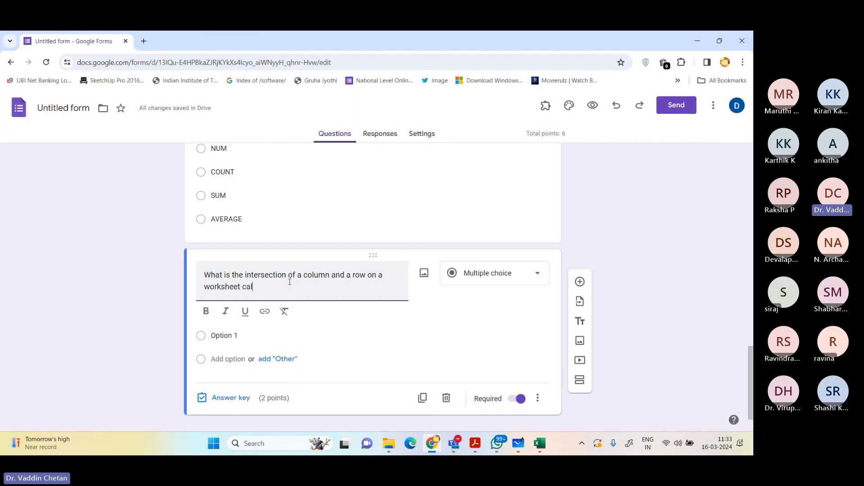
{"action": "type", "text": "led?"}
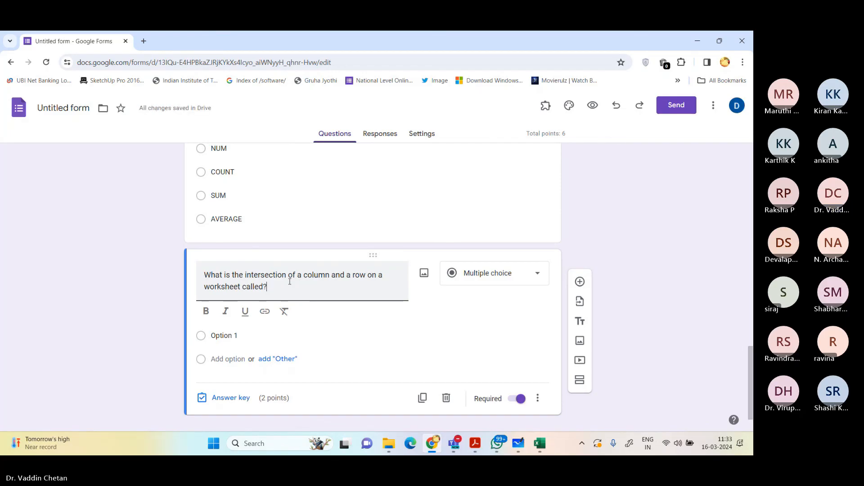
Step: Enter Column, Value, Address and Cell as the four options of the column-and-row intersection question
{"action": "left_click", "coordinate": [257, 335]}
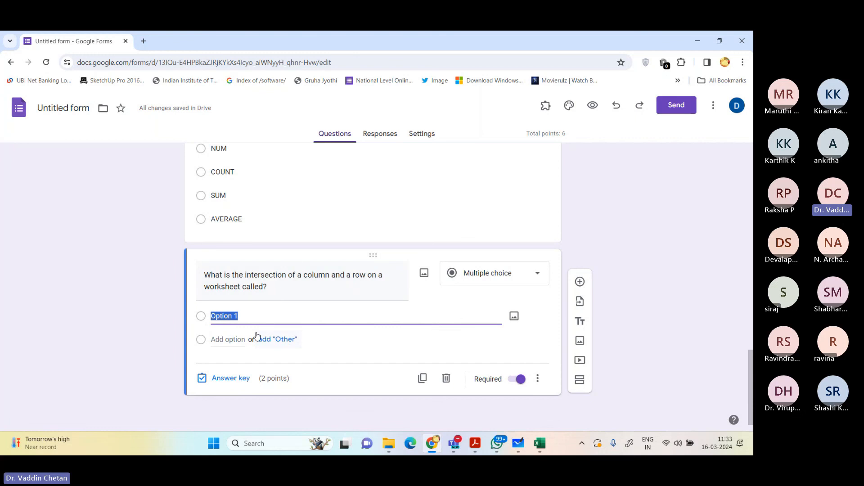
{"action": "type", "text": "Colum"}
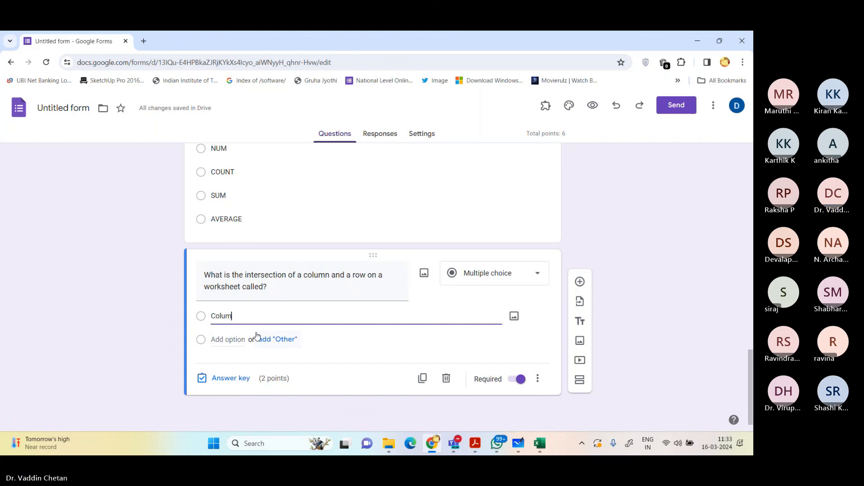
{"action": "type", "text": "n"}
{"action": "key", "text": "Return"}
{"action": "type", "text": "Value"}
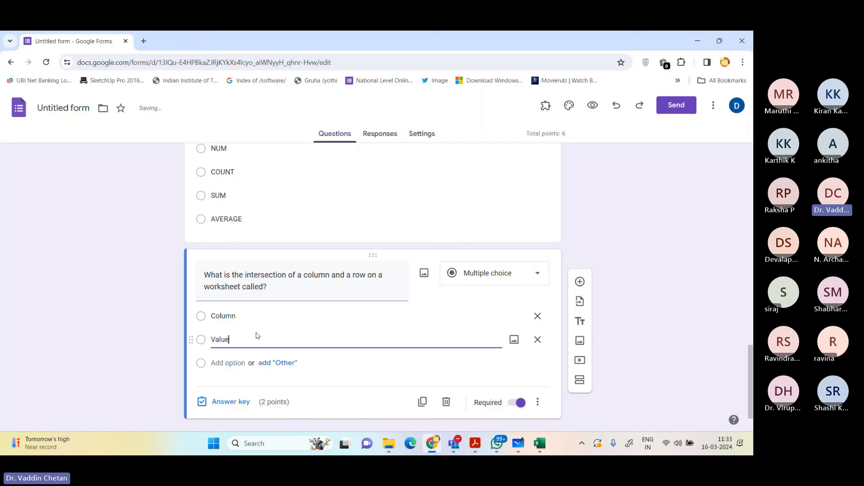
{"action": "key", "text": "Return"}
{"action": "type", "text": "Address"}
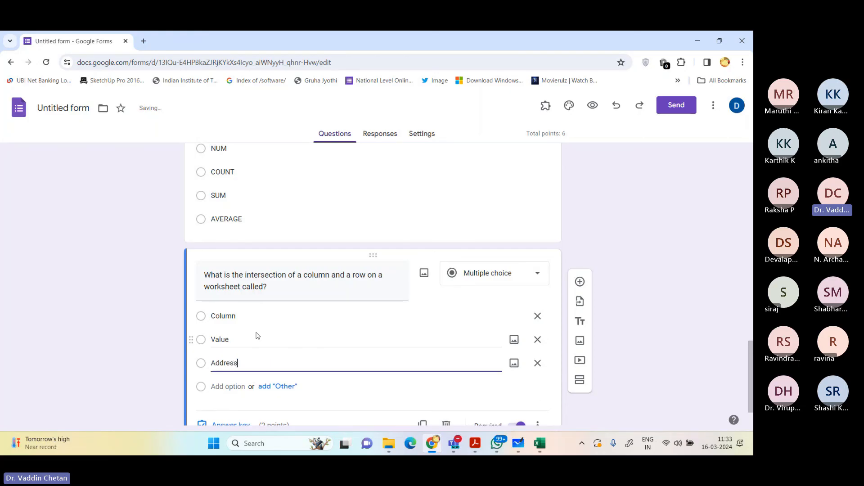
{"action": "key", "text": "Return"}
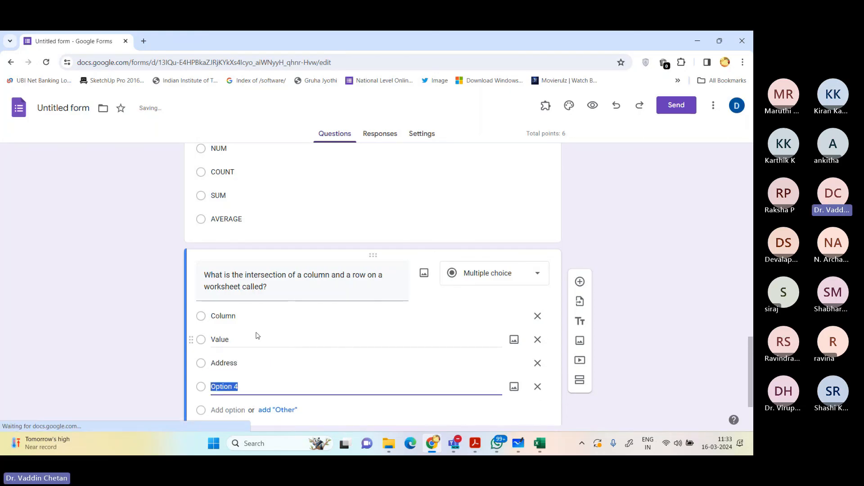
{"action": "type", "text": "Cell"}
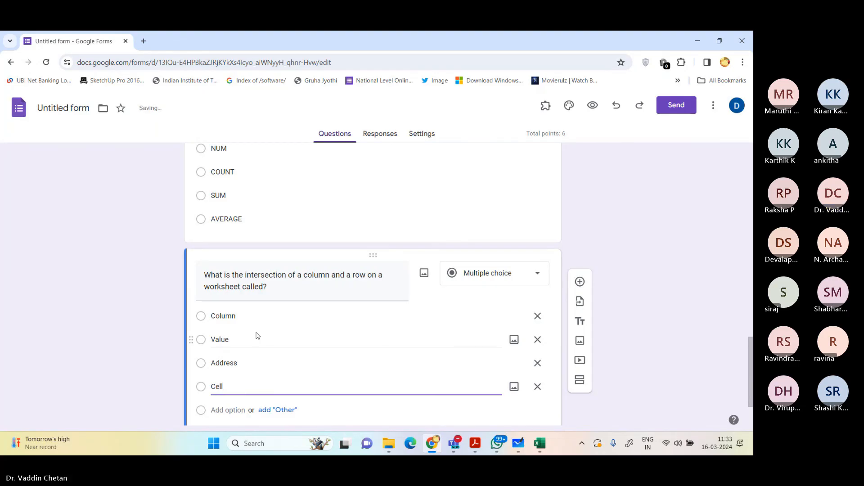
Step: Mark Cell as the correct answer in the intersection question's answer key
{"action": "scroll", "coordinate": [252, 328], "scroll_direction": "down", "scroll_amount": 1}
{"action": "left_click", "coordinate": [221, 377]}
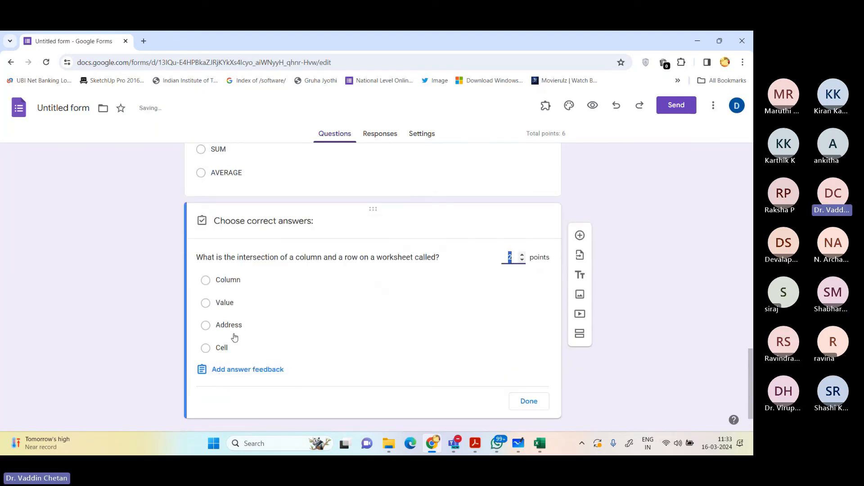
{"action": "left_click", "coordinate": [227, 347]}
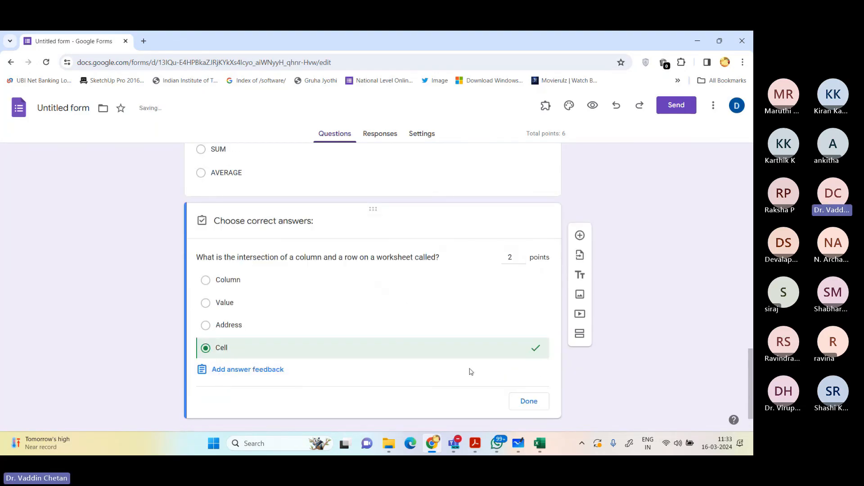
{"action": "left_click", "coordinate": [527, 401]}
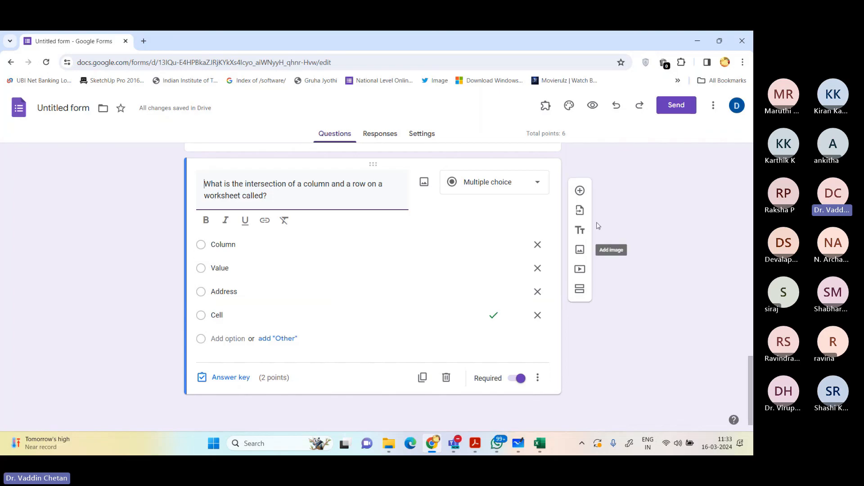
Step: Add a new multiple-choice question reading "__________ is the best alternative to MS Excel offered by Google Inc."
{"action": "left_click", "coordinate": [579, 191]}
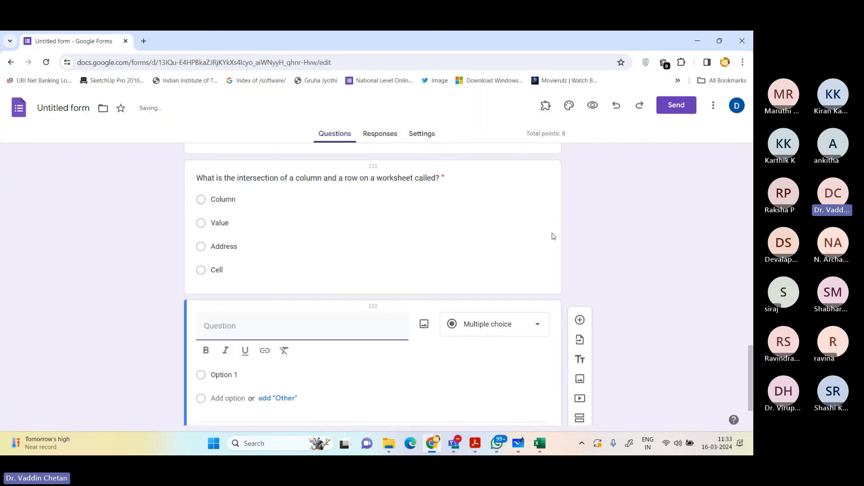
{"action": "scroll", "coordinate": [554, 237], "scroll_direction": "down", "scroll_amount": 2}
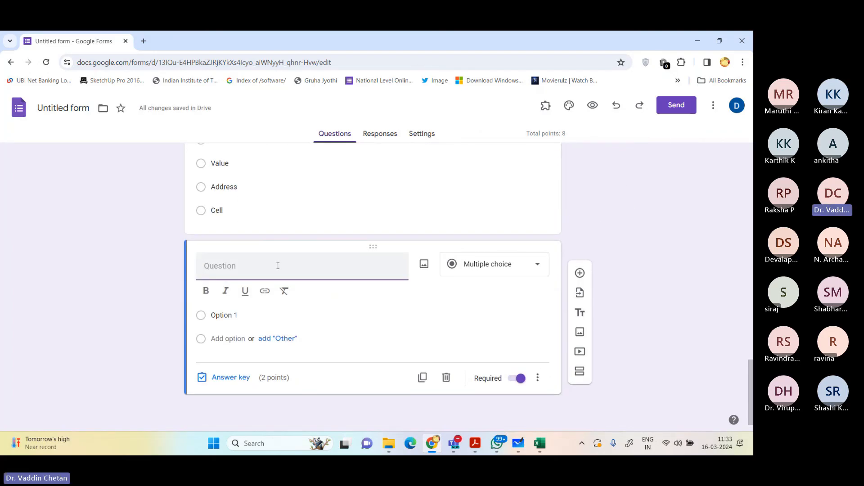
{"action": "type", "text": "__________"}
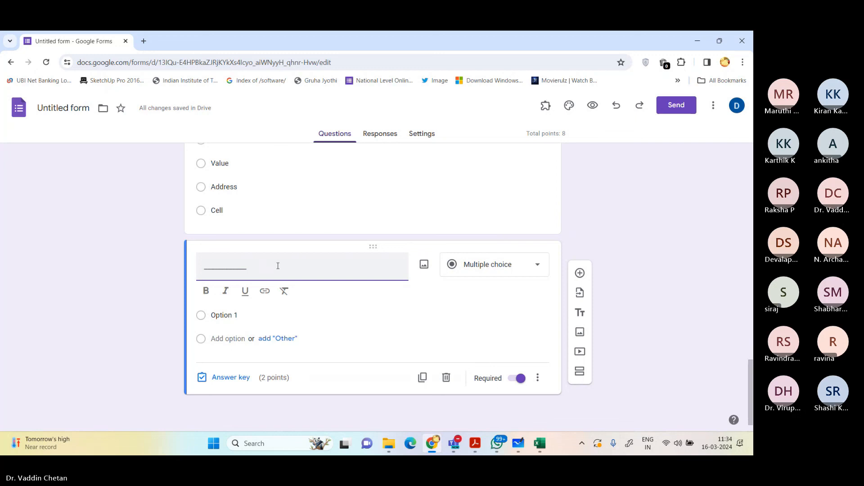
{"action": "type", "text": "is the be"}
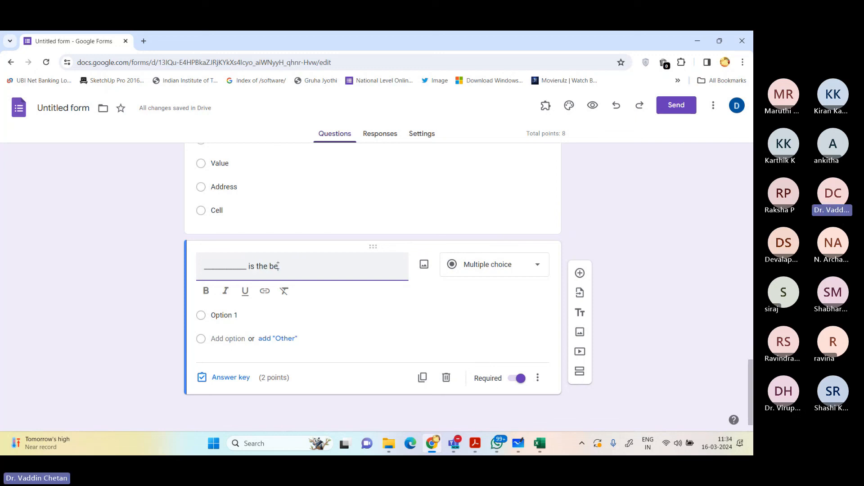
{"action": "type", "text": "st alt"}
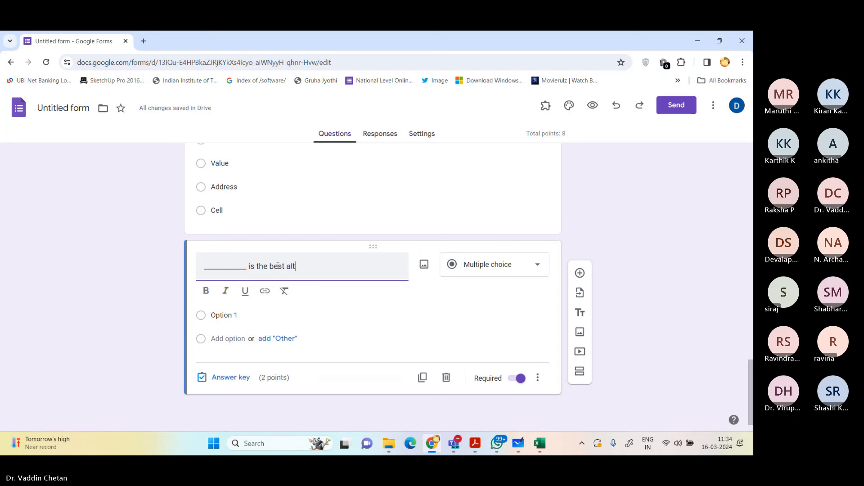
{"action": "type", "text": "ernative "}
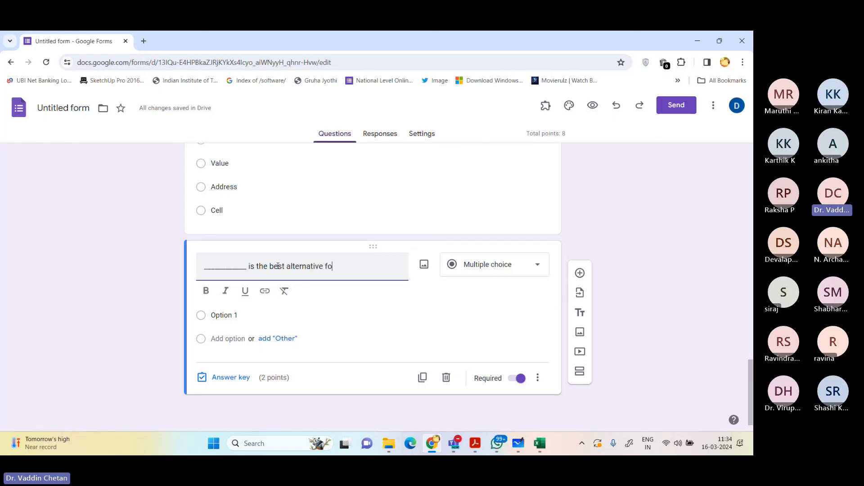
{"action": "type", "text": "fo"}
{"action": "key", "text": "BackSpace"}
{"action": "type", "text": "o MS Excel of"}
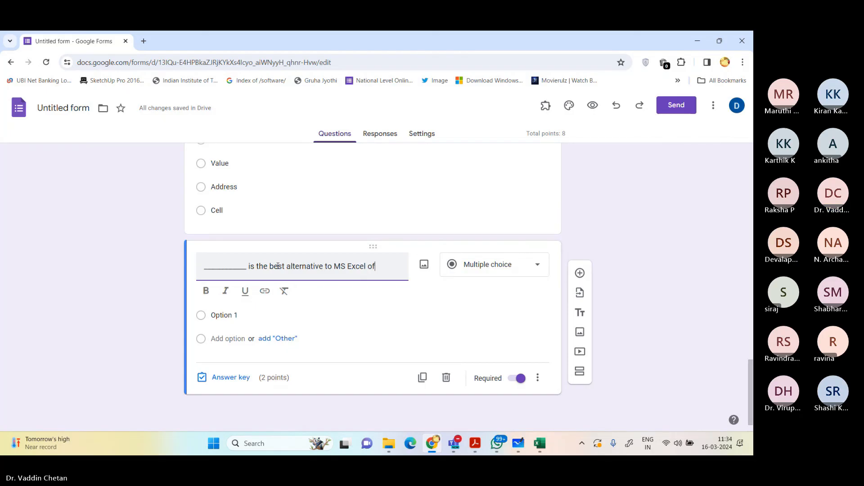
{"action": "type", "text": "fered by Google Inc."}
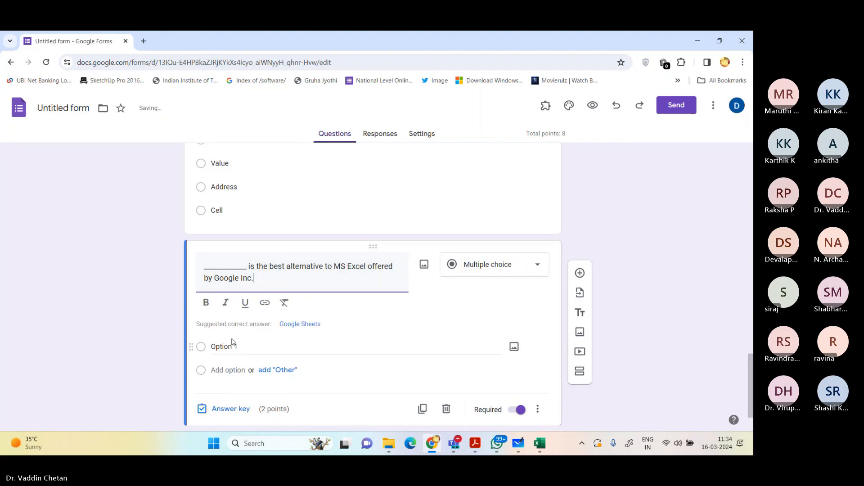
Step: Enter Google Slides, Google Sheets, Google Drive and Google Keep as the four options of the MS Excel alternative question
{"action": "left_click", "coordinate": [225, 347]}
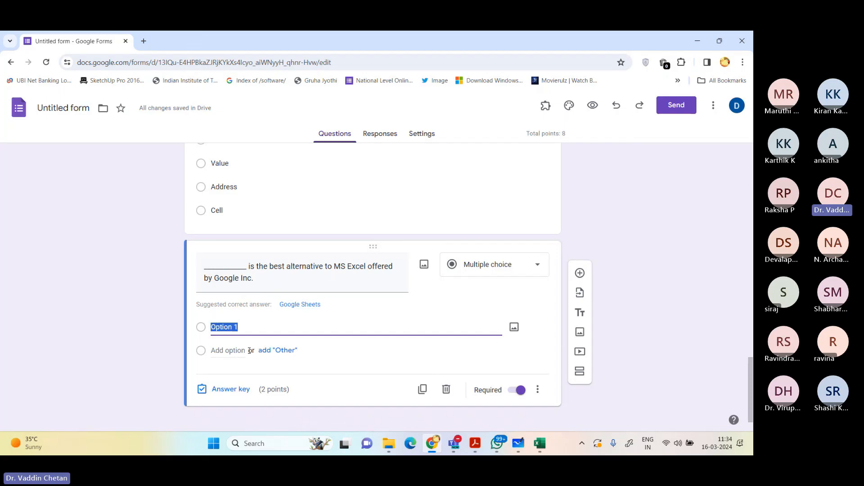
{"action": "type", "text": "Google Slides"}
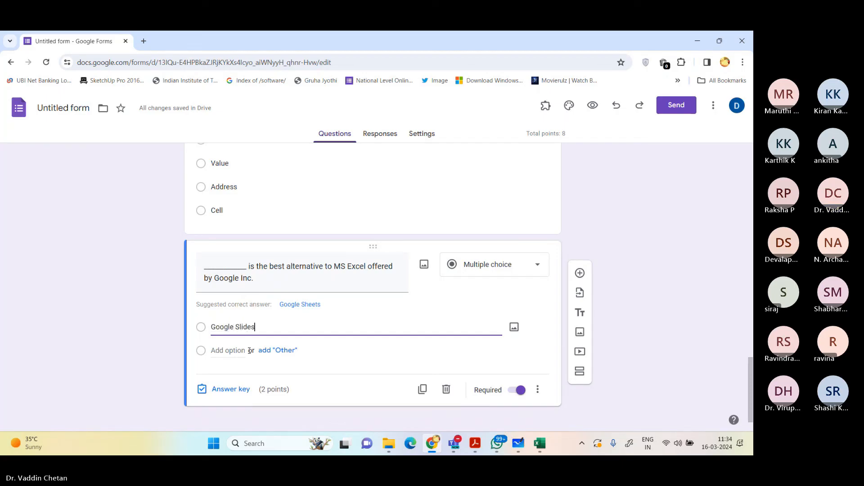
{"action": "key", "text": "Return"}
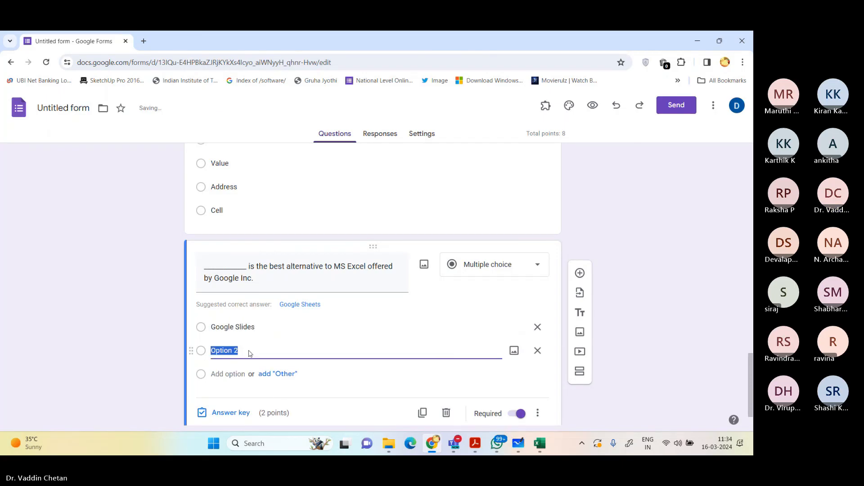
{"action": "type", "text": "Google"}
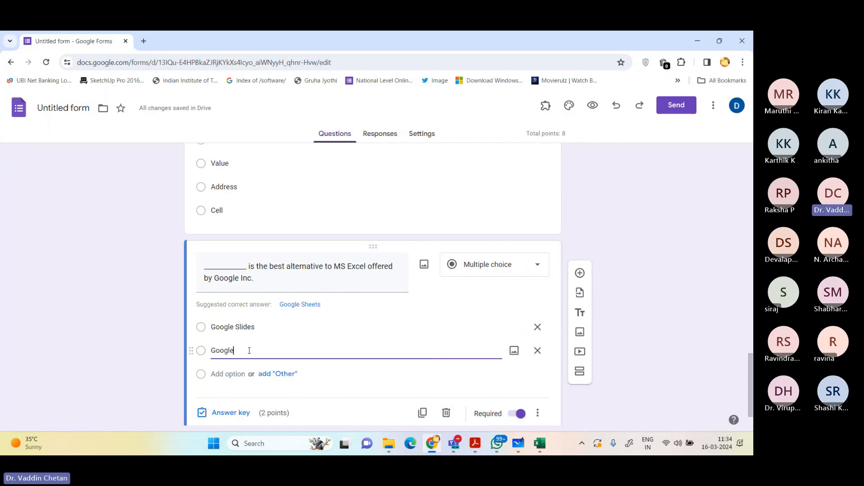
{"action": "type", "text": " Sheets"}
{"action": "key", "text": "Return"}
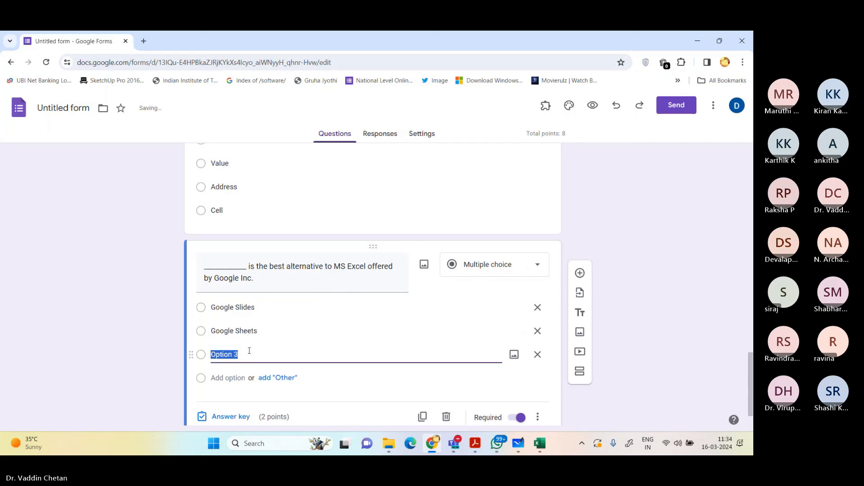
{"action": "type", "text": "Google "}
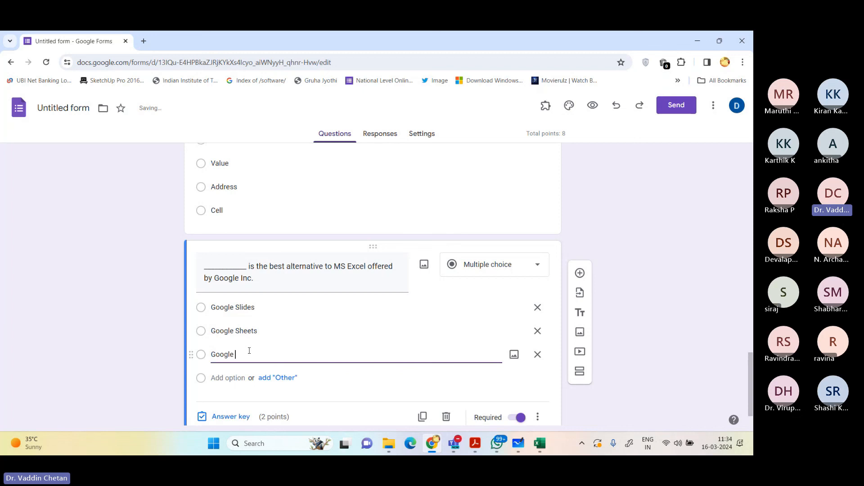
{"action": "type", "text": "Drive"}
{"action": "key", "text": "Return"}
{"action": "type", "text": "G"}
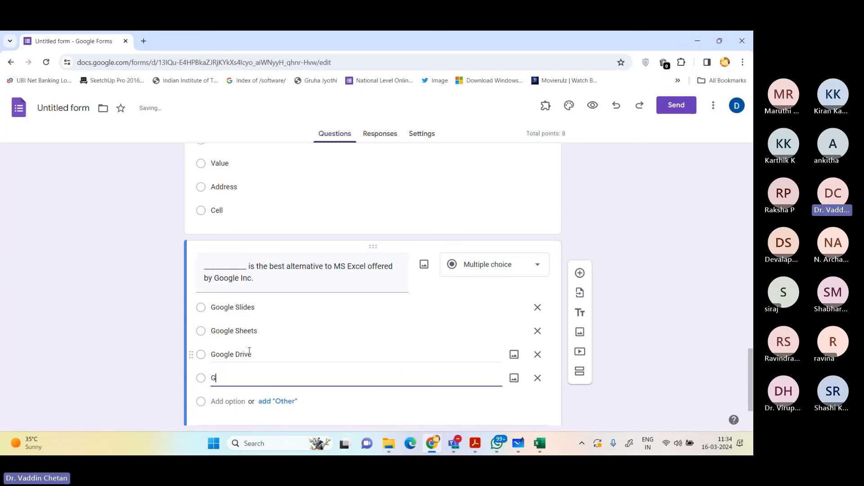
{"action": "type", "text": "oogle Keep"}
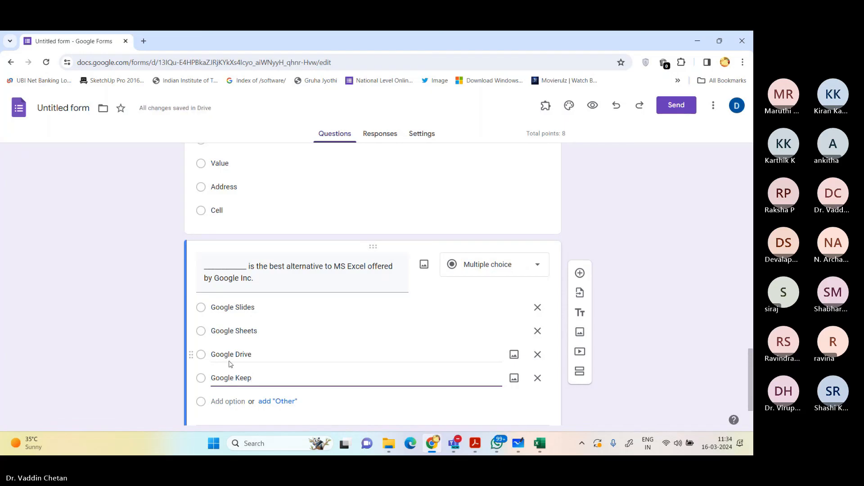
Step: Mark Google Sheets as the correct answer in the MS Excel alternative question's answer key
{"action": "triple_click", "coordinate": [252, 333]}
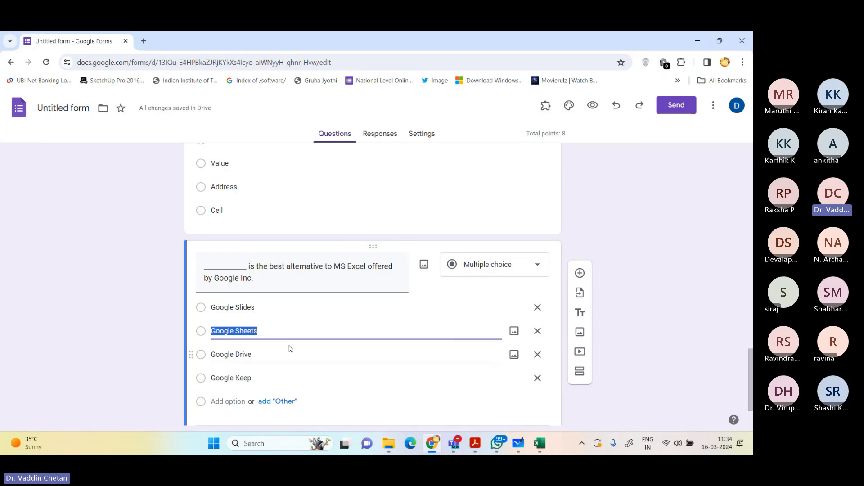
{"action": "scroll", "coordinate": [251, 391], "scroll_direction": "down", "scroll_amount": 1}
{"action": "left_click", "coordinate": [220, 394]}
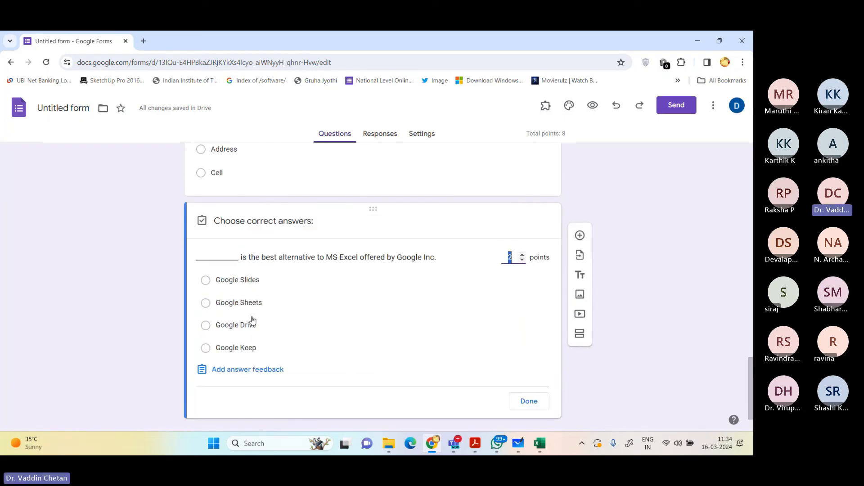
{"action": "left_click", "coordinate": [245, 303]}
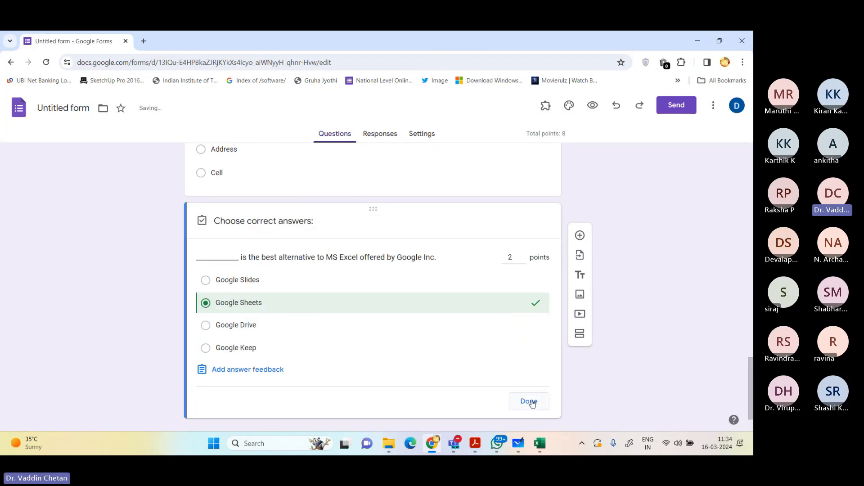
{"action": "left_click", "coordinate": [529, 401]}
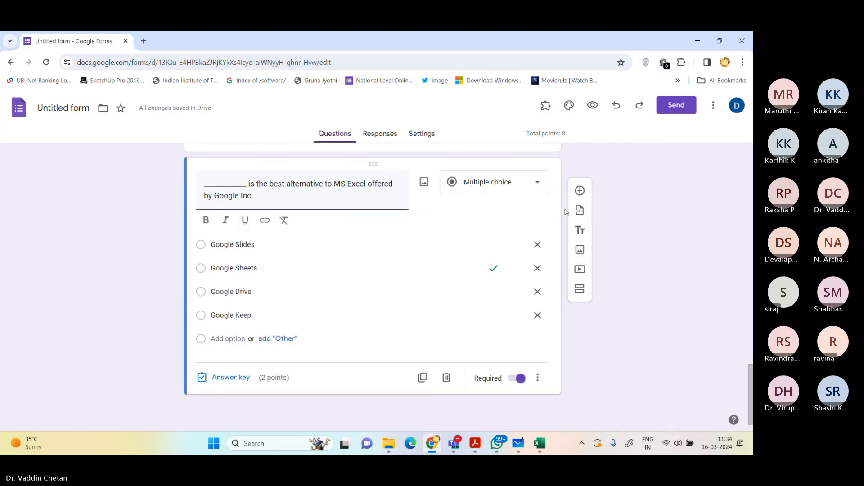
Step: Add a new multiple-choice question reading "Which function is used to calculate Inverse of a Matrix."
{"action": "left_click", "coordinate": [580, 191]}
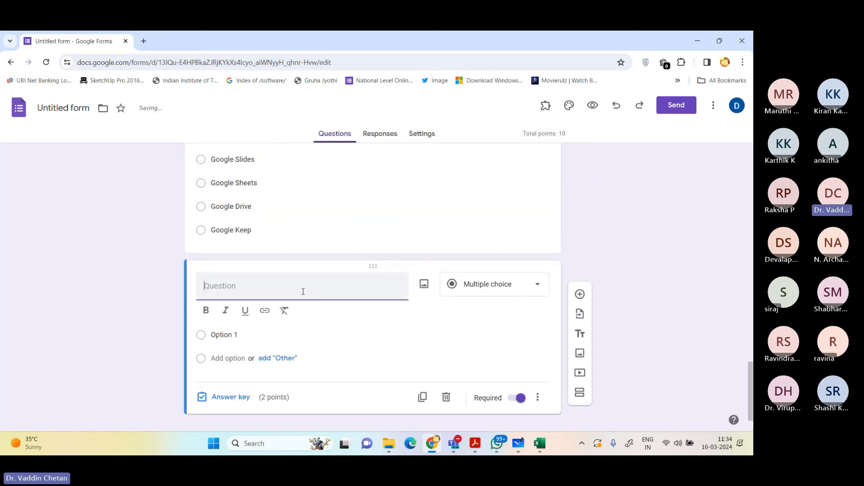
{"action": "type", "text": "W"}
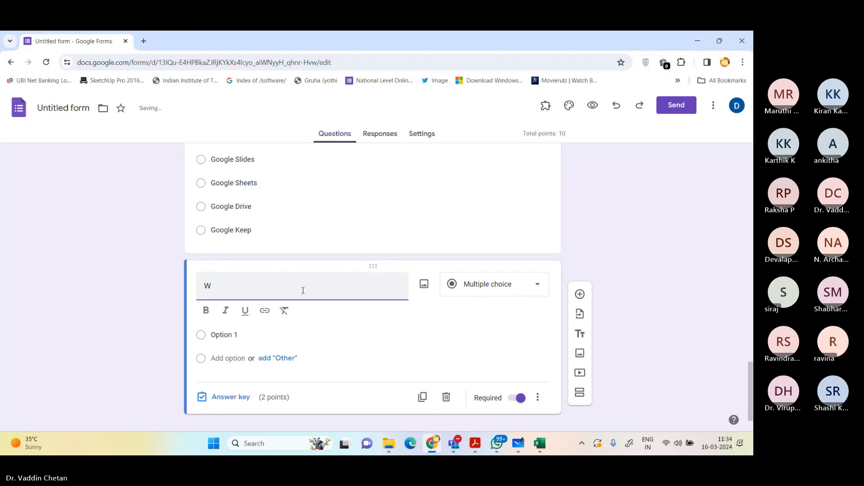
{"action": "type", "text": "hich functi"}
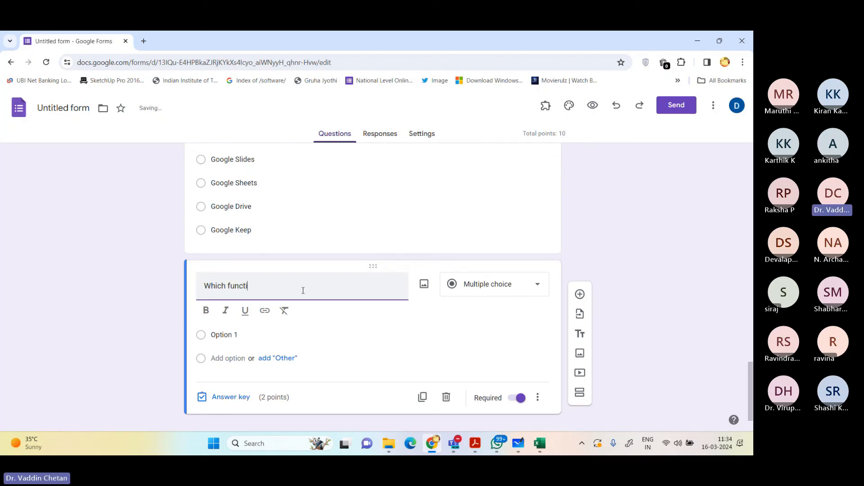
{"action": "type", "text": "on is used to c"}
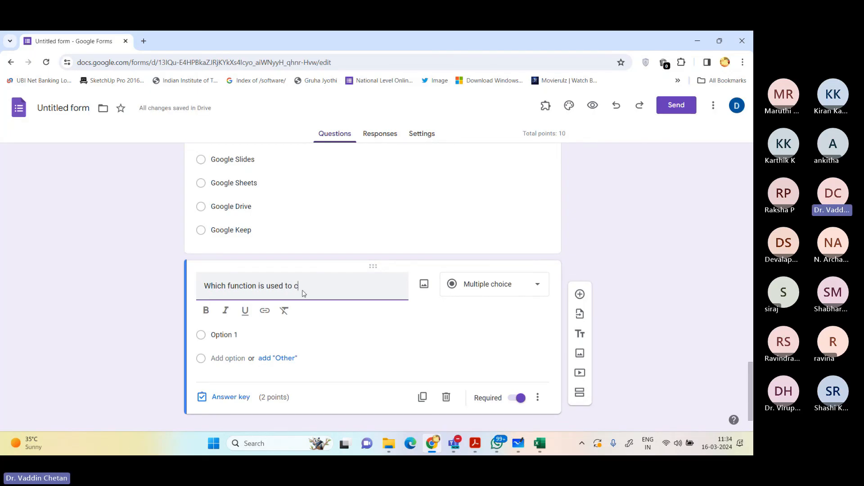
{"action": "type", "text": "alculate M"}
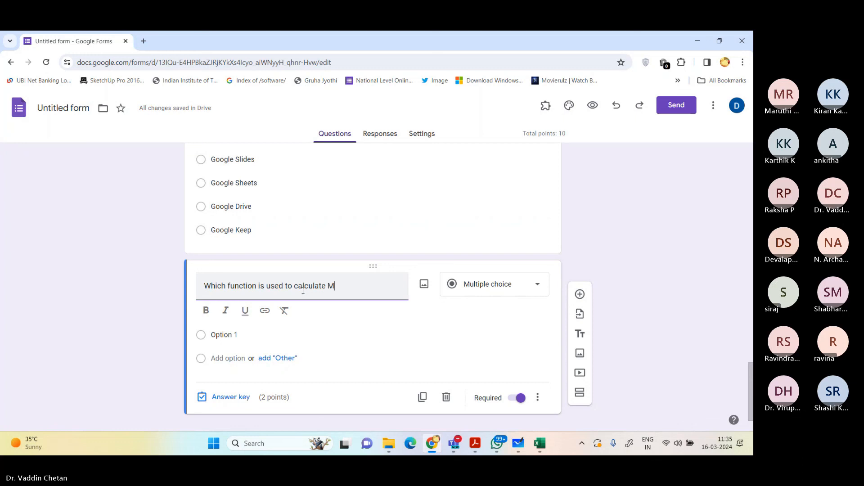
{"action": "key", "text": "BackSpace"}
{"action": "type", "text": "Inverse of a Matrix."}
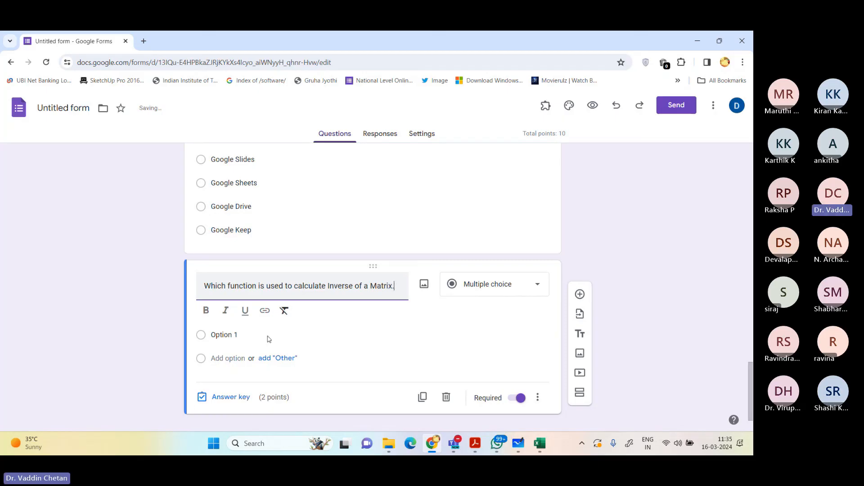
Step: Enter MMULT, MINVERSE, MINVRSE and MINV as the four options of the matrix inverse question
{"action": "left_click", "coordinate": [245, 335]}
{"action": "type", "text": "MMULT"}
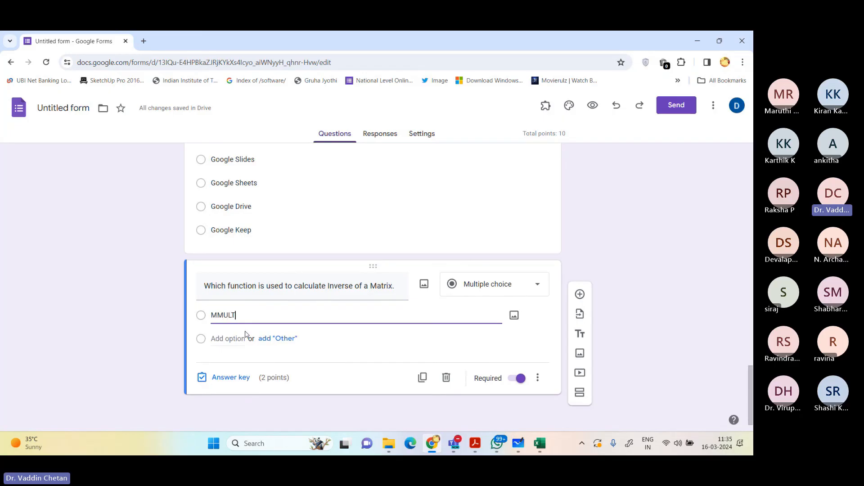
{"action": "key", "text": "Return"}
{"action": "type", "text": "M"}
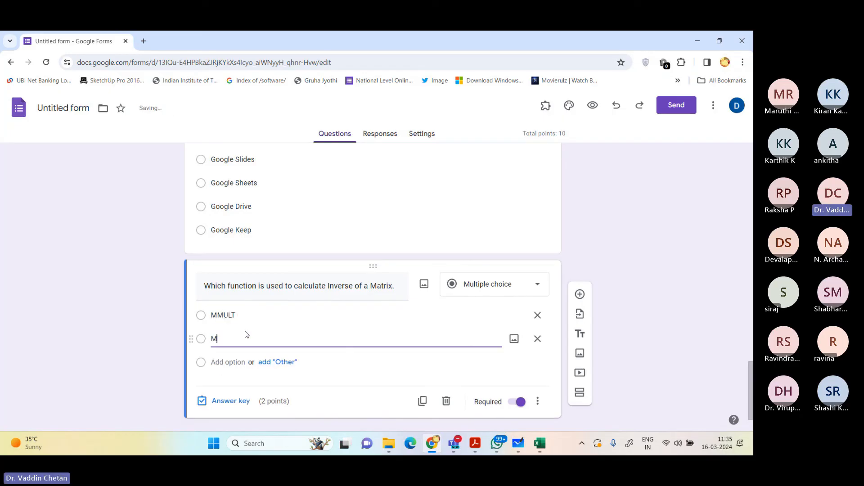
{"action": "type", "text": "INVERSE"}
{"action": "key", "text": "Caps_Lock"}
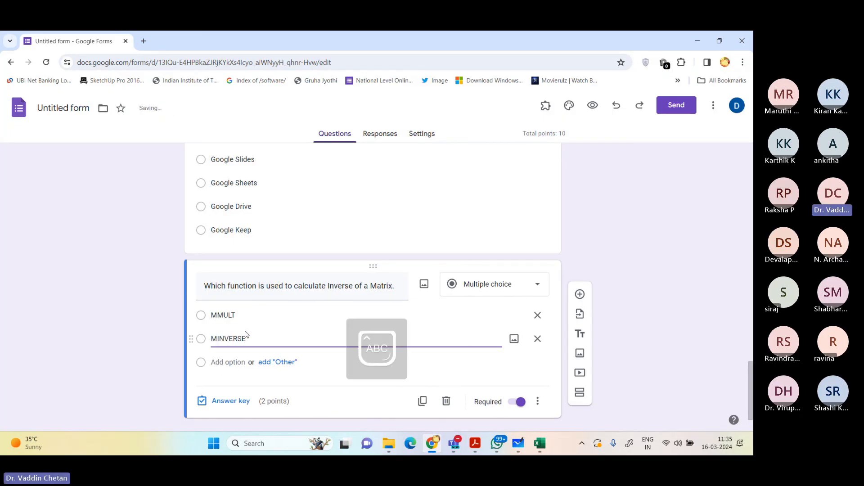
{"action": "key", "text": "Return"}
{"action": "type", "text": "MINV"}
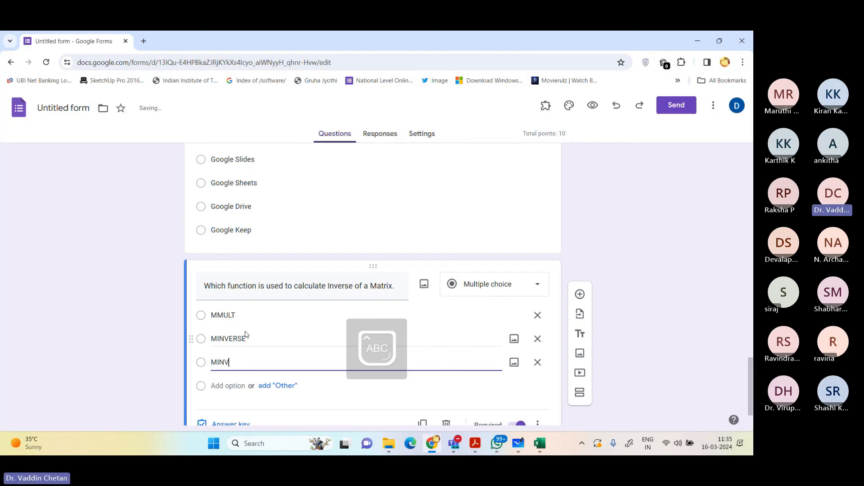
{"action": "type", "text": "RSE"}
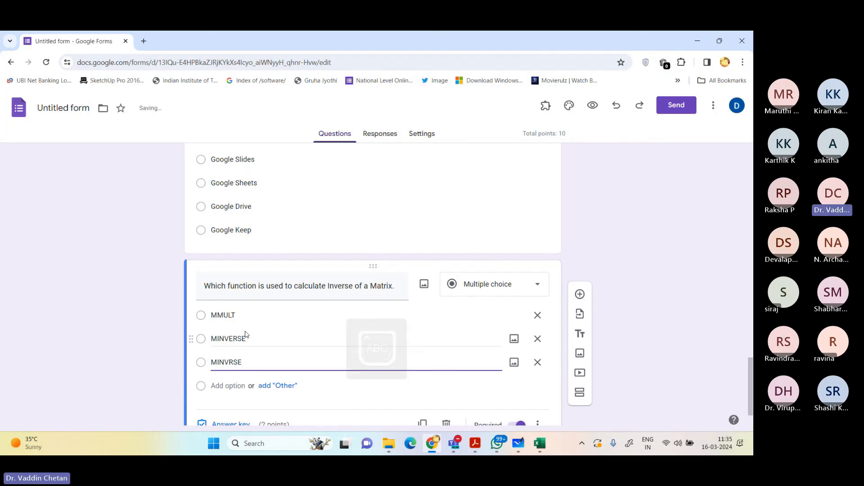
{"action": "key", "text": "Return"}
{"action": "type", "text": "MINV"}
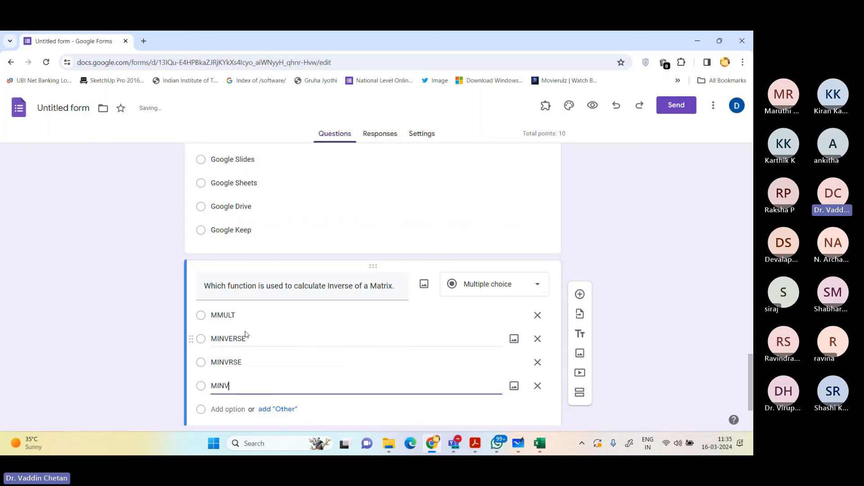
Step: Mark MINVERSE as the correct answer in the matrix inverse question's answer key
{"action": "scroll", "coordinate": [247, 343], "scroll_direction": "down", "scroll_amount": 2}
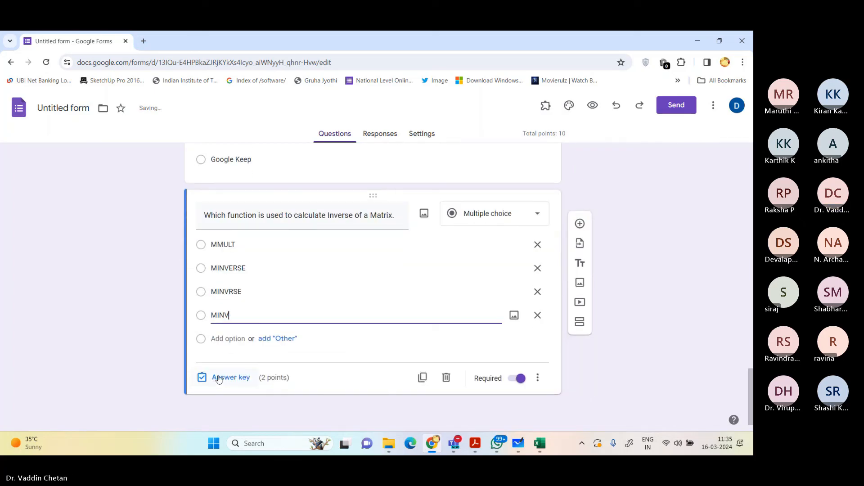
{"action": "left_click", "coordinate": [221, 378]}
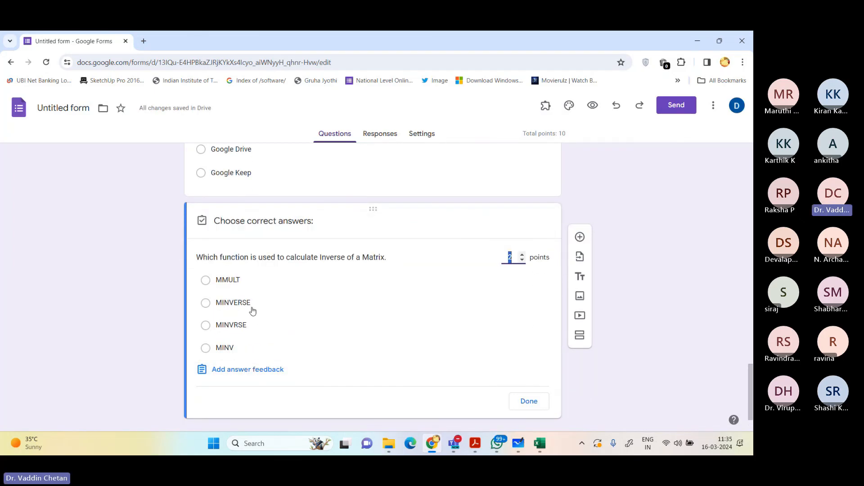
{"action": "left_click", "coordinate": [253, 307]}
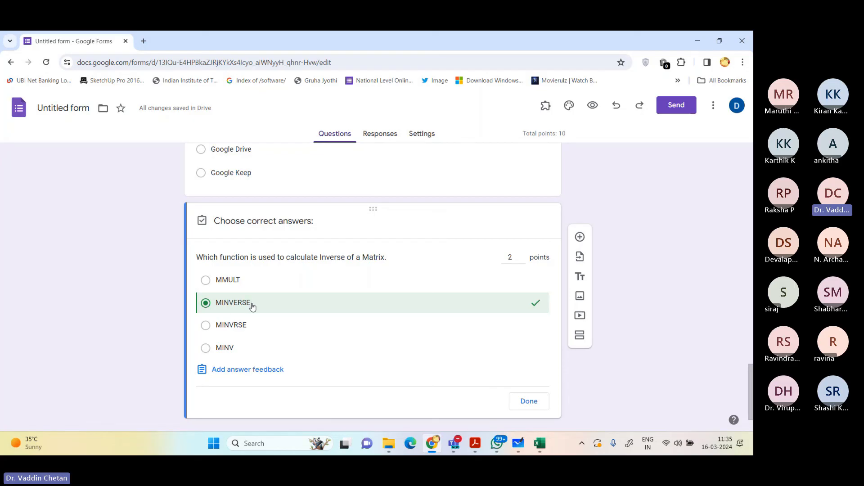
Step: Finish the matrix inverse question's answer key and name the form file Quiz on Spreadsheet for Engineers
{"action": "left_click", "coordinate": [531, 401]}
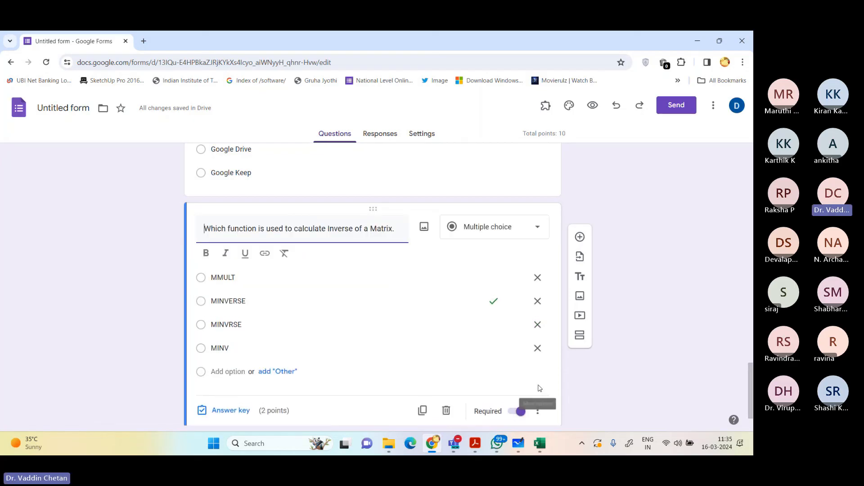
{"action": "scroll", "coordinate": [566, 207], "scroll_direction": "up", "scroll_amount": 5}
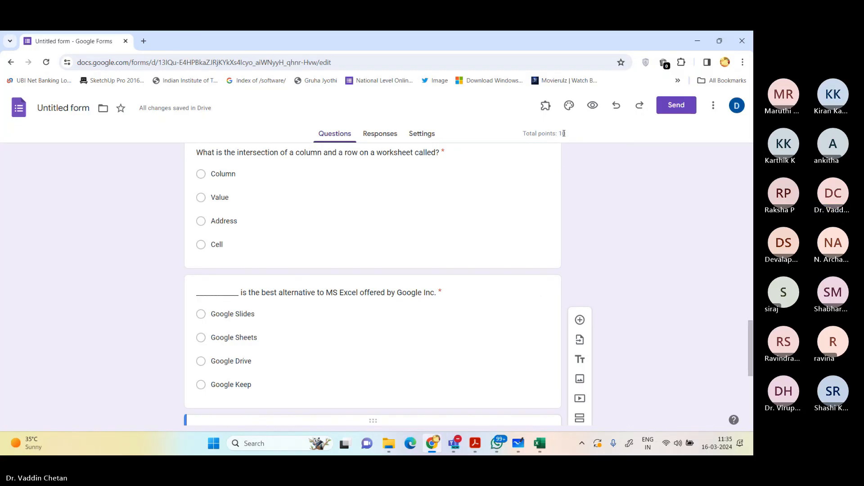
{"action": "scroll", "coordinate": [429, 223], "scroll_direction": "up", "scroll_amount": 7}
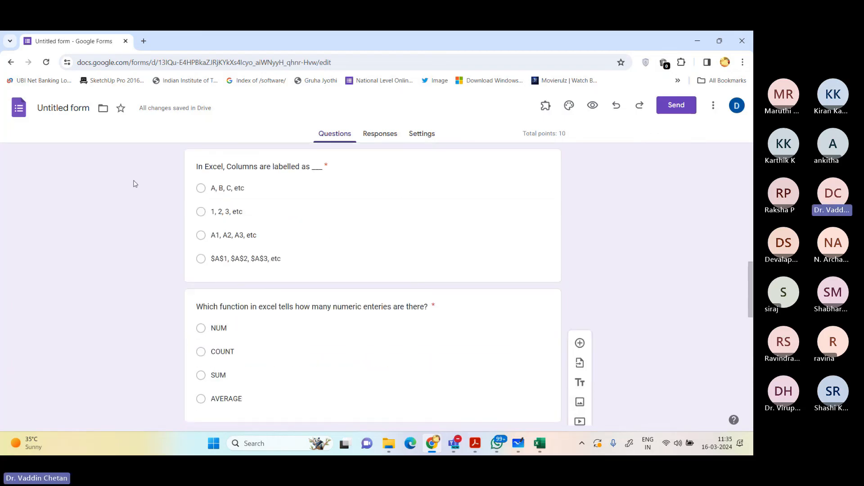
{"action": "left_click", "coordinate": [67, 108]}
{"action": "left_click", "coordinate": [99, 222]}
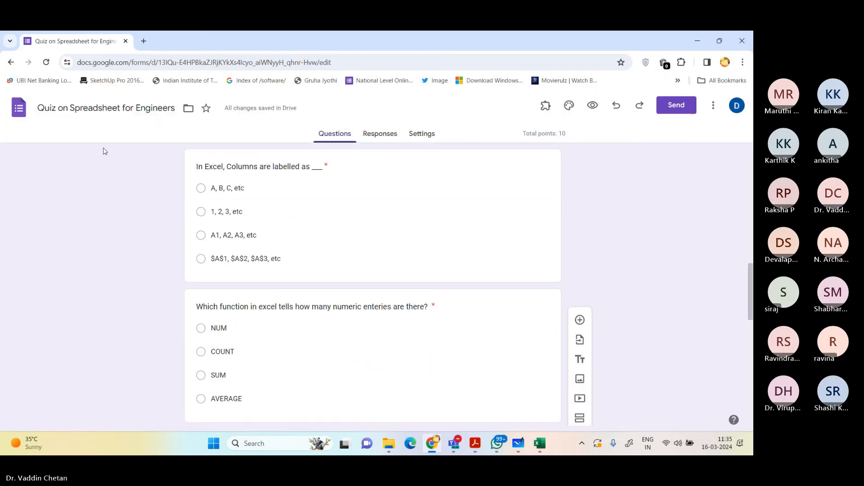
Step: Rename the form file to "Demo Class Quiz on Spreadsheet for Engineers"
{"action": "left_click", "coordinate": [112, 113]}
{"action": "key", "text": "Home"}
{"action": "type", "text": "dEMM"}
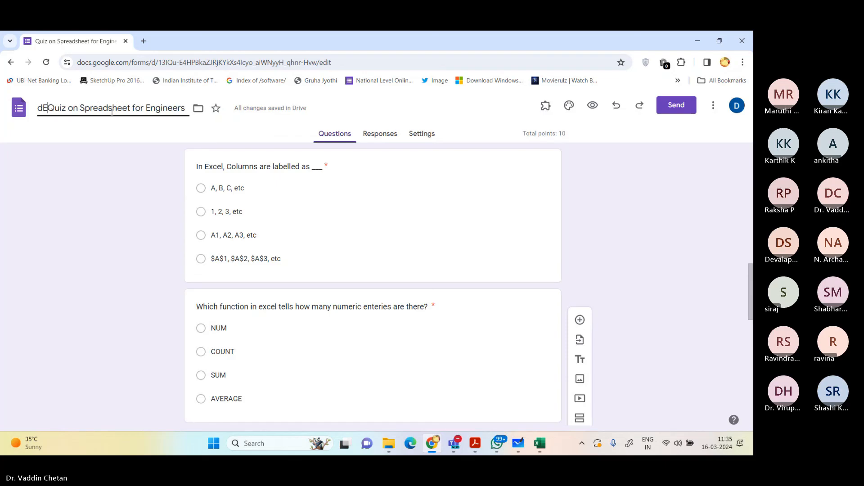
{"action": "key", "text": "BackSpace"}
{"action": "key", "text": "BackSpace"}
{"action": "key", "text": "BackSpace"}
{"action": "key", "text": "BackSpace"}
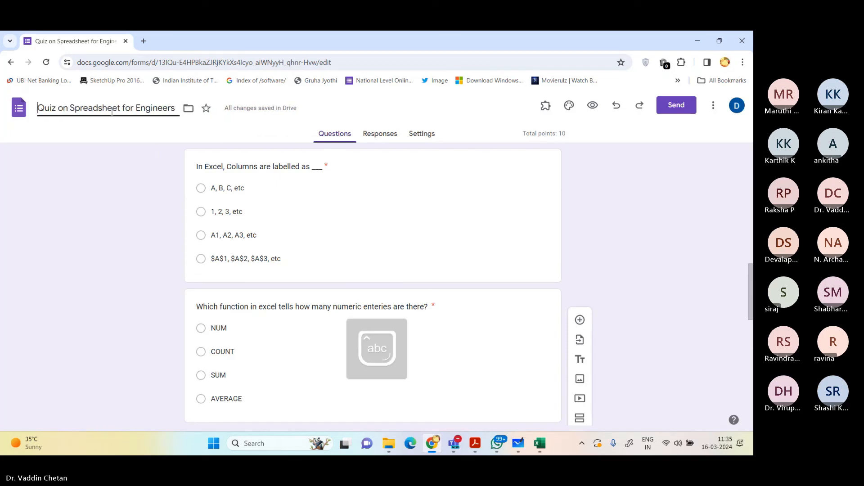
{"action": "type", "text": "Demo "}
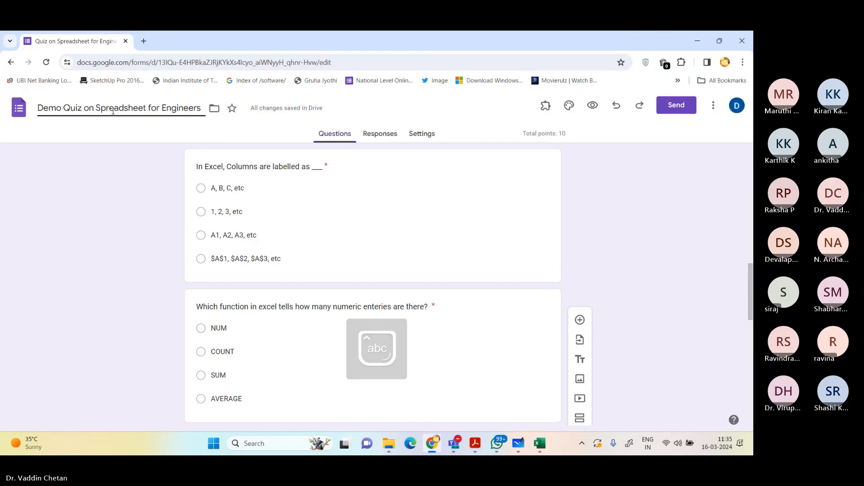
{"action": "type", "text": "Class"}
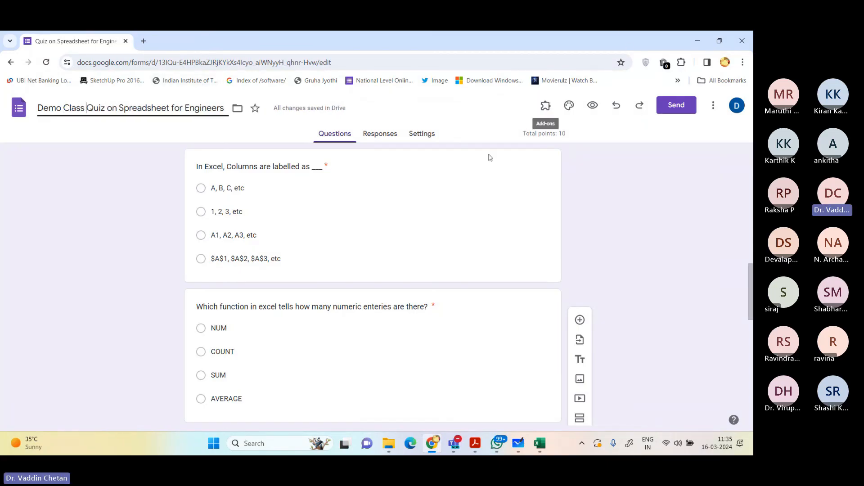
Step: Set the theme's header, question and text fonts to Bookman Old Style
{"action": "left_click", "coordinate": [569, 105]}
{"action": "left_click", "coordinate": [633, 220]}
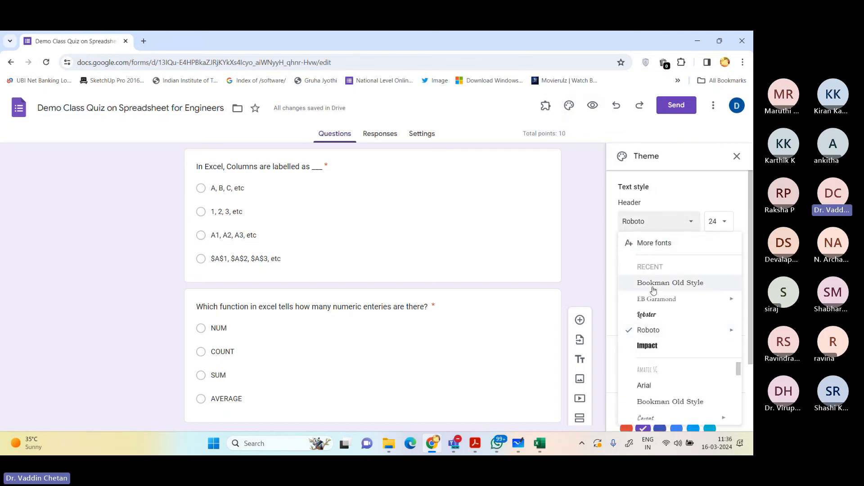
{"action": "left_click", "coordinate": [655, 284]}
{"action": "left_click", "coordinate": [651, 267]}
{"action": "left_click", "coordinate": [653, 329]}
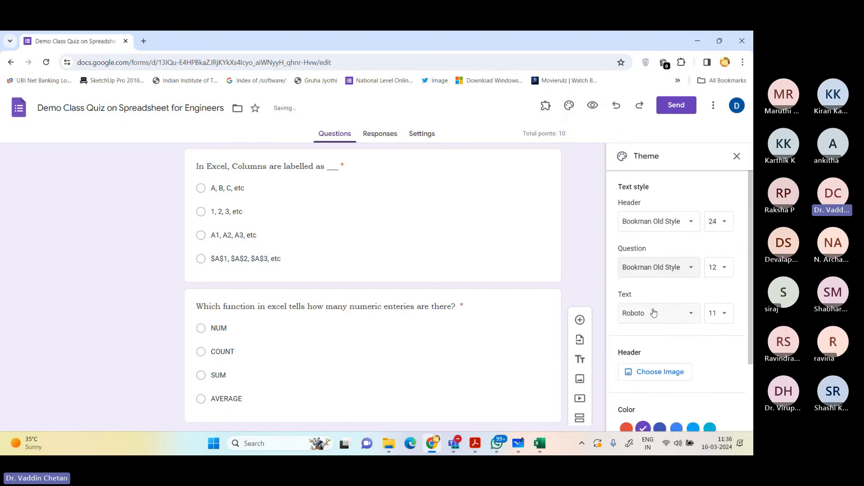
{"action": "left_click", "coordinate": [653, 312]}
{"action": "left_click", "coordinate": [658, 373]}
Step: Insert the blue butterfly on red flowers image from the Work and School themes as the form header
{"action": "scroll", "coordinate": [648, 369], "scroll_direction": "down", "scroll_amount": 2}
{"action": "left_click", "coordinate": [652, 283]}
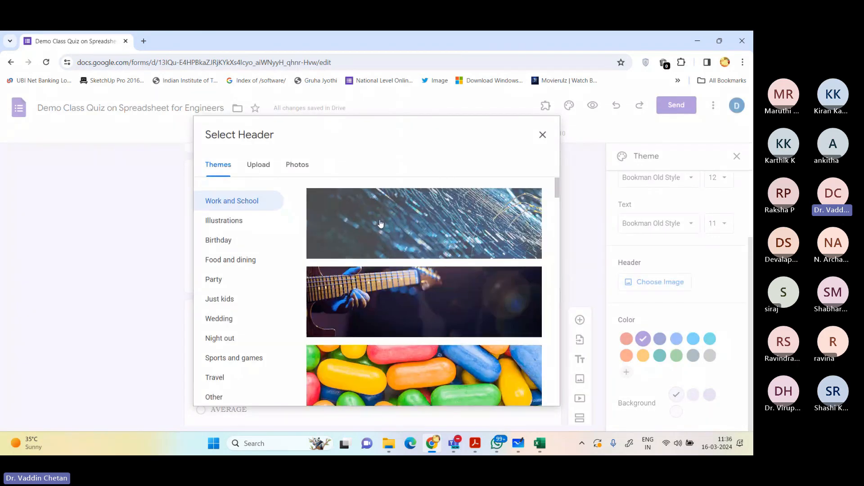
{"action": "scroll", "coordinate": [384, 219], "scroll_direction": "down", "scroll_amount": 5}
{"action": "scroll", "coordinate": [384, 221], "scroll_direction": "down", "scroll_amount": 15}
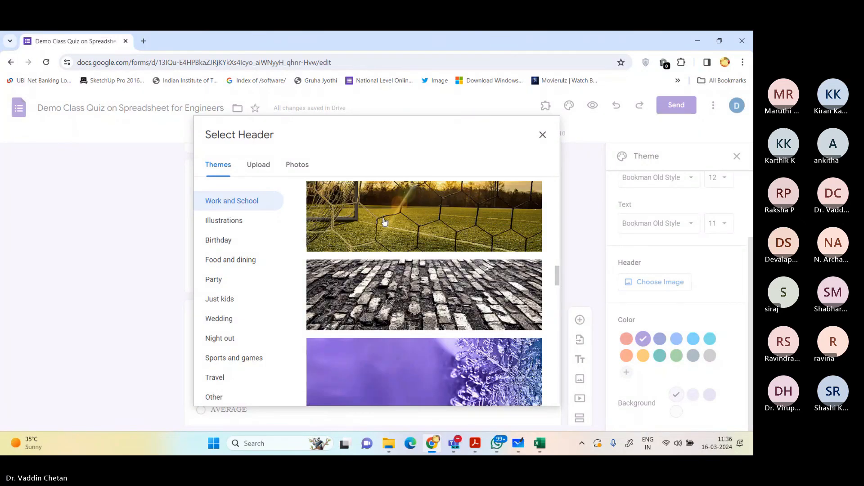
{"action": "scroll", "coordinate": [384, 222], "scroll_direction": "down", "scroll_amount": 15}
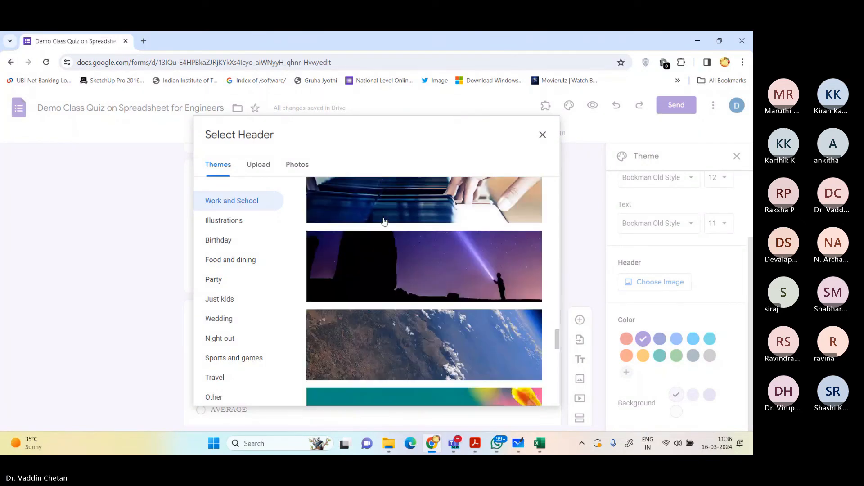
{"action": "scroll", "coordinate": [384, 222], "scroll_direction": "down", "scroll_amount": 2}
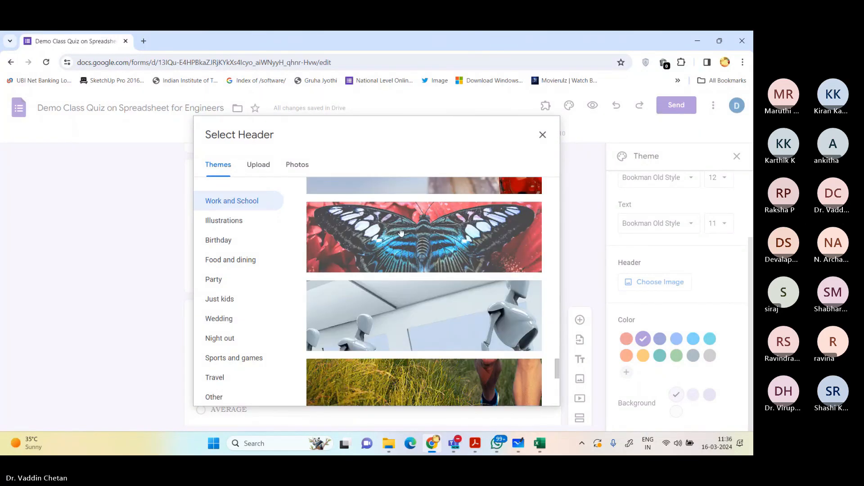
{"action": "left_click", "coordinate": [413, 235]}
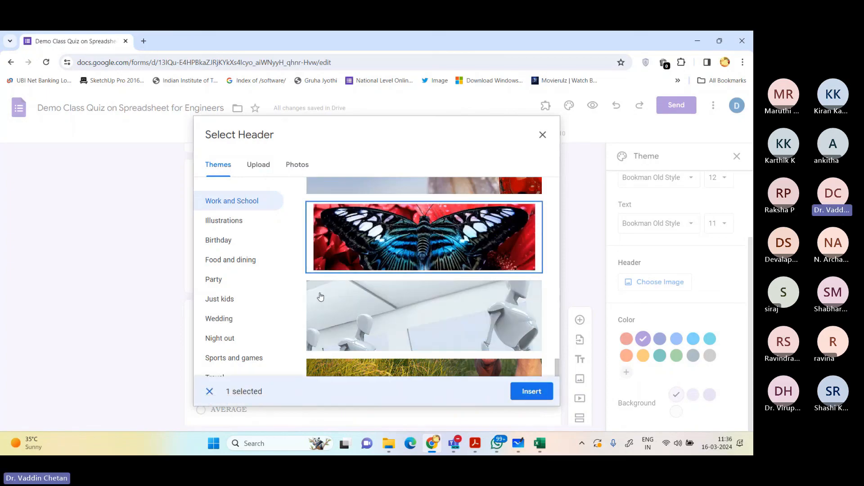
{"action": "left_click", "coordinate": [524, 390]}
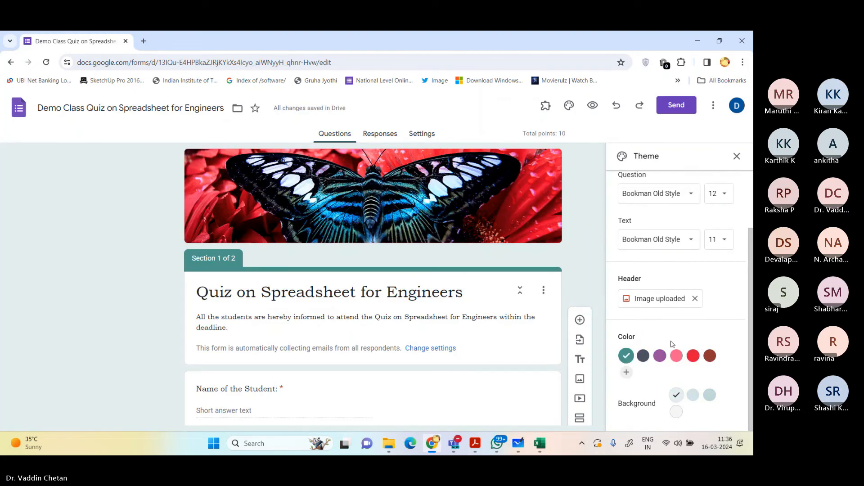
Step: Set the form's theme color to pink with the second, medium-pink background shade
{"action": "left_click", "coordinate": [659, 355]}
{"action": "left_click", "coordinate": [677, 355]}
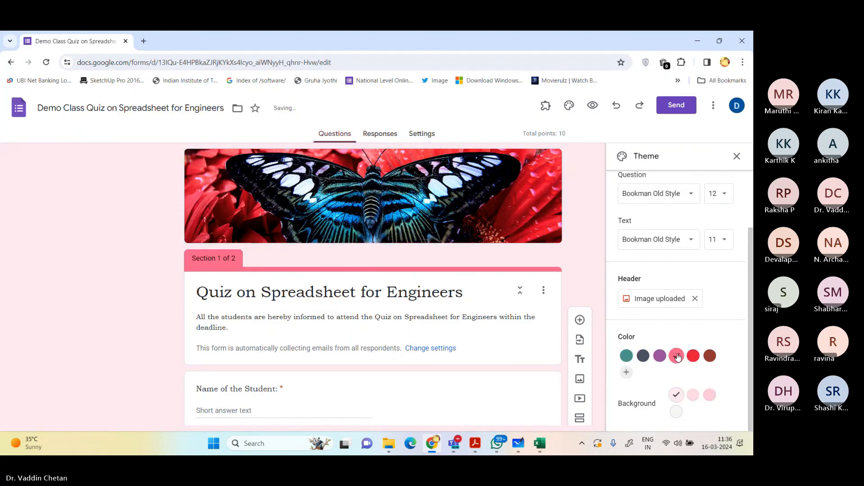
{"action": "left_click", "coordinate": [693, 394]}
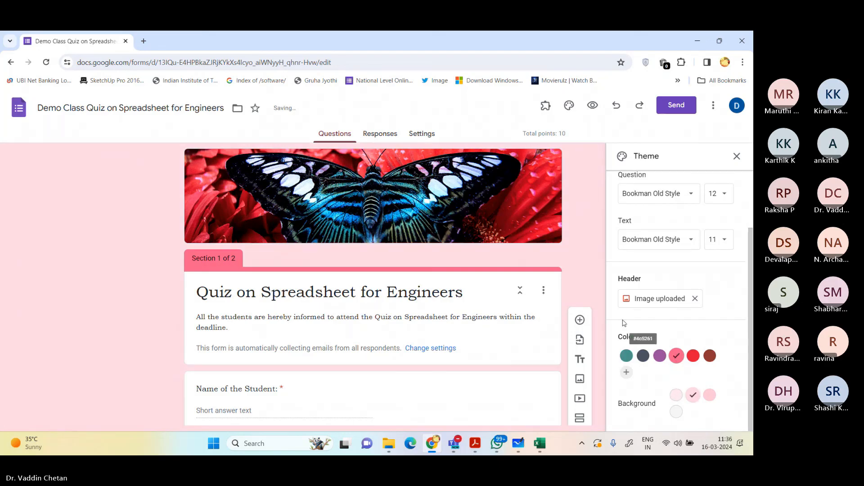
{"action": "scroll", "coordinate": [468, 297], "scroll_direction": "down", "scroll_amount": 10}
{"action": "scroll", "coordinate": [468, 297], "scroll_direction": "down", "scroll_amount": 10}
{"action": "left_click", "coordinate": [466, 302]}
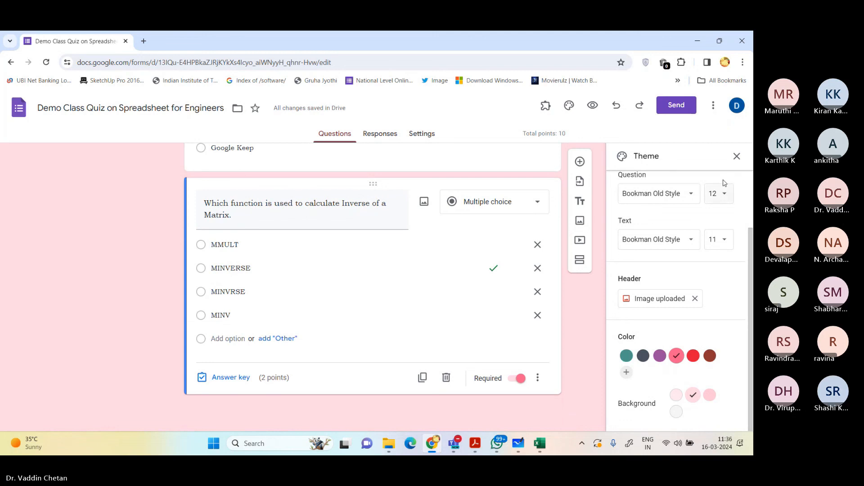
{"action": "left_click", "coordinate": [737, 156]}
Step: Generate a shortened sharing link for the form and copy it
{"action": "left_click", "coordinate": [675, 106]}
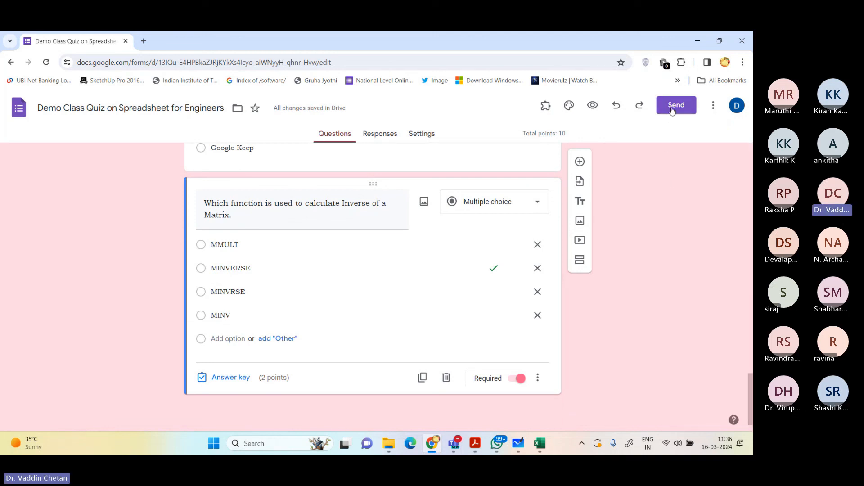
{"action": "left_click", "coordinate": [339, 202]}
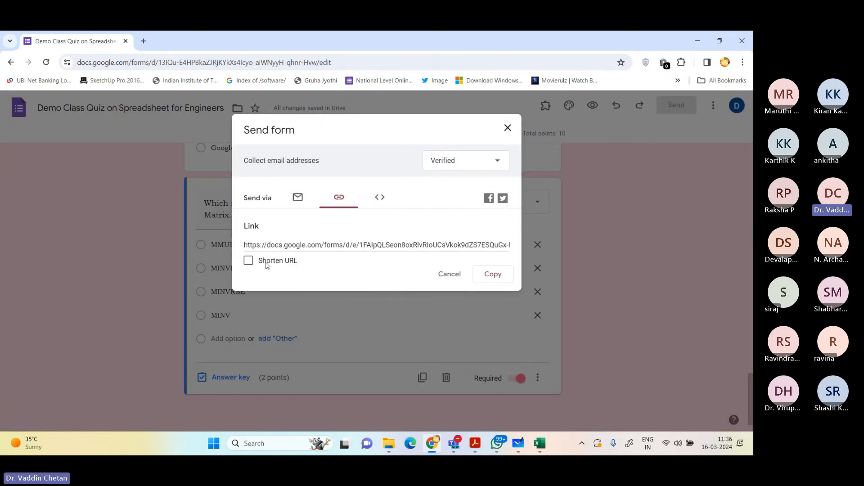
{"action": "left_click", "coordinate": [248, 260]}
{"action": "left_click", "coordinate": [492, 274]}
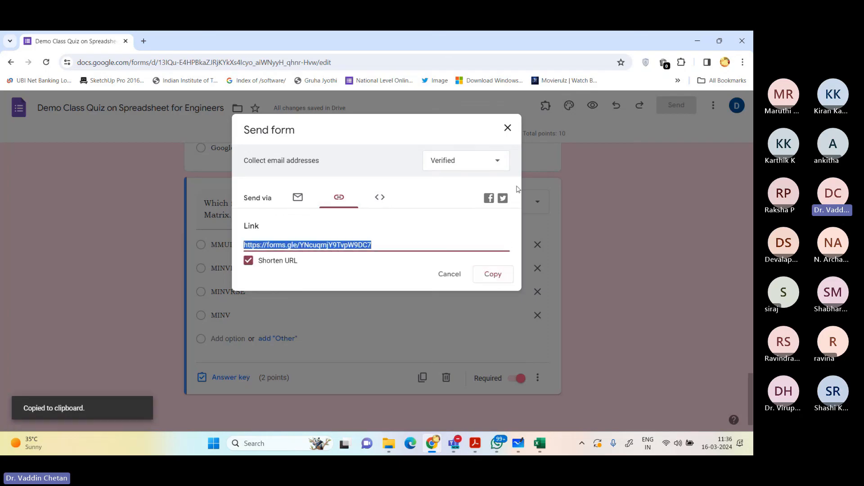
{"action": "left_click", "coordinate": [507, 129]}
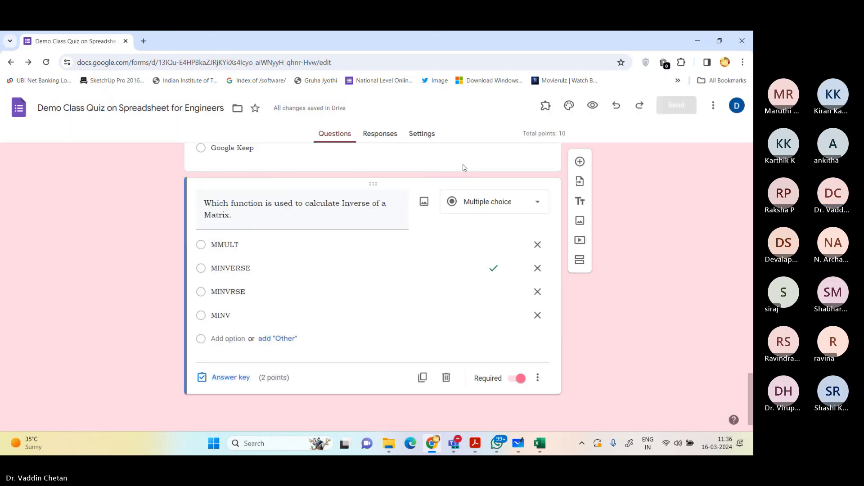
Step: Open the copied form link in a new browser tab to view the quiz as a respondent
{"action": "scroll", "coordinate": [464, 166], "scroll_direction": "up", "scroll_amount": 2}
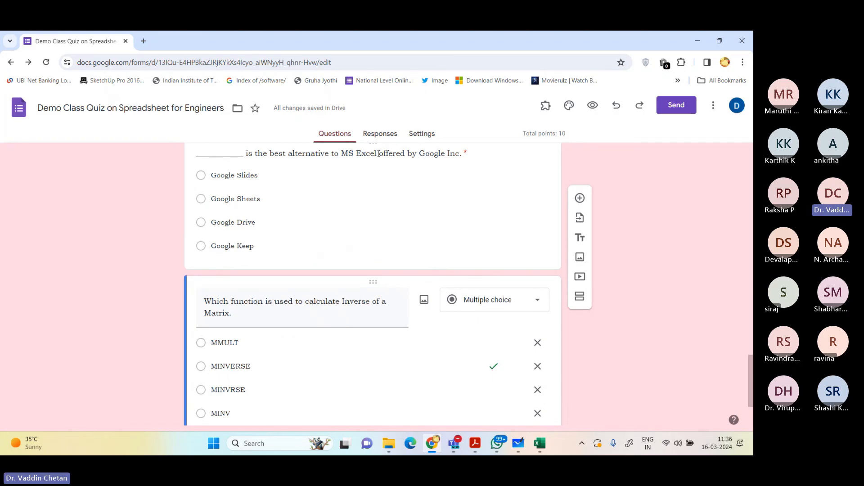
{"action": "key", "text": "ctrl+t"}
{"action": "key", "text": "ctrl+v"}
{"action": "key", "text": "Return"}
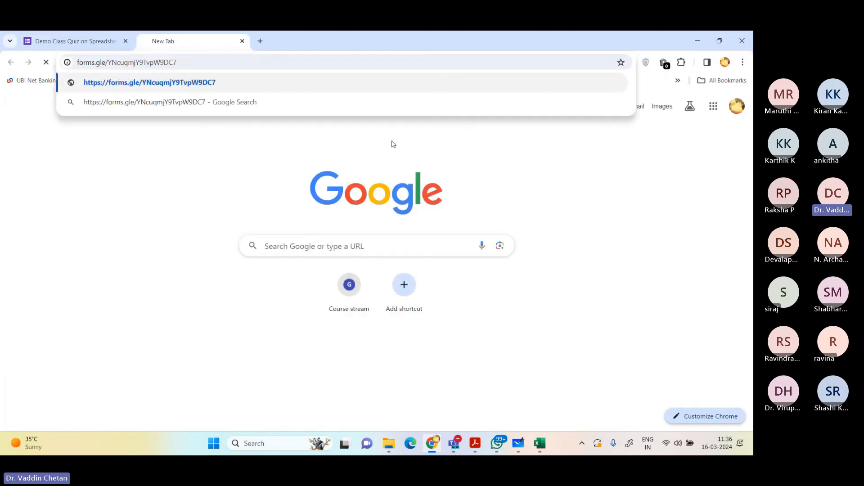
{"action": "left_click", "coordinate": [105, 39]}
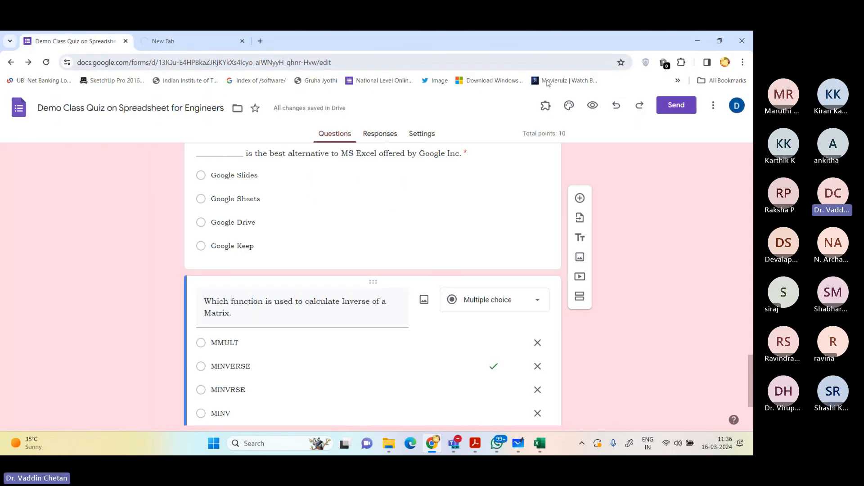
{"action": "left_click", "coordinate": [192, 41]}
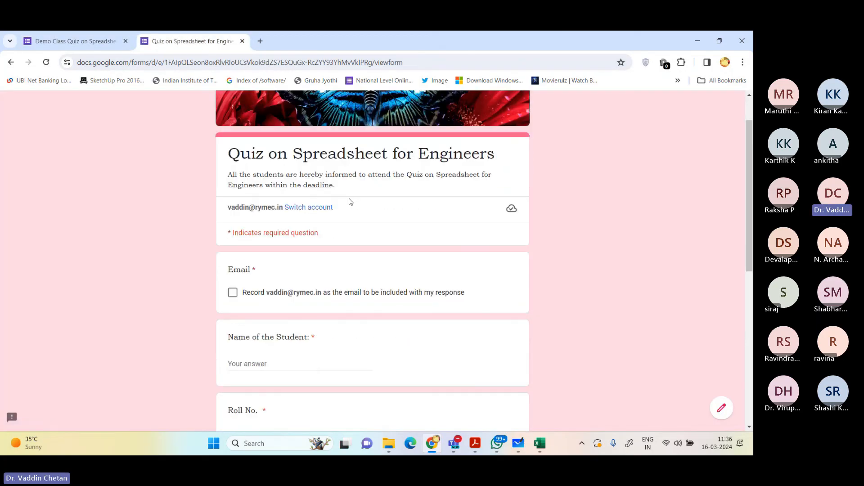
Step: Fill in the student's name, roll number and USN in the quiz response form
{"action": "scroll", "coordinate": [347, 195], "scroll_direction": "down", "scroll_amount": 2}
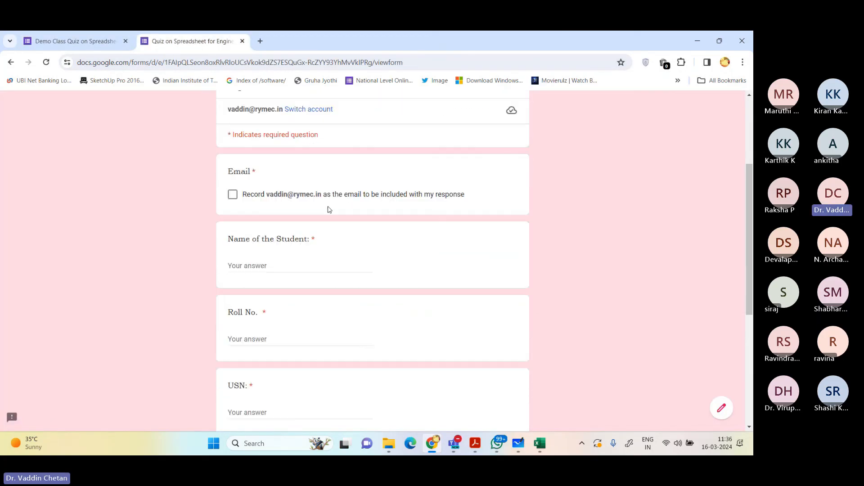
{"action": "left_click", "coordinate": [272, 265]}
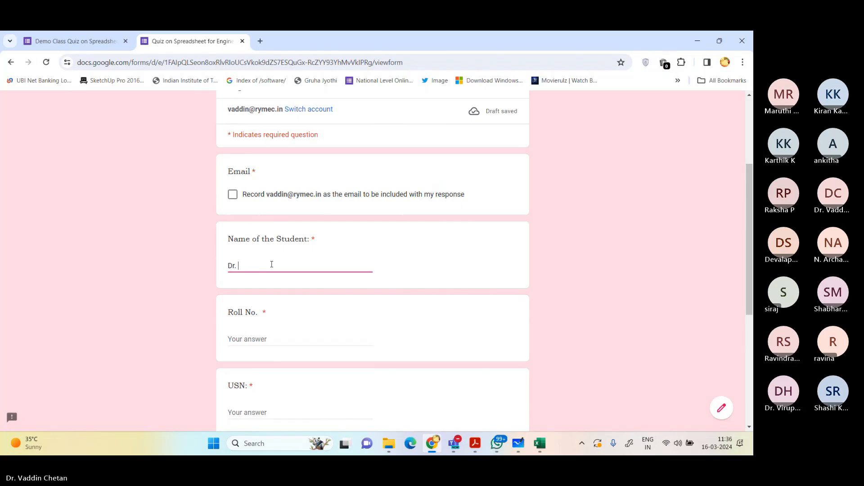
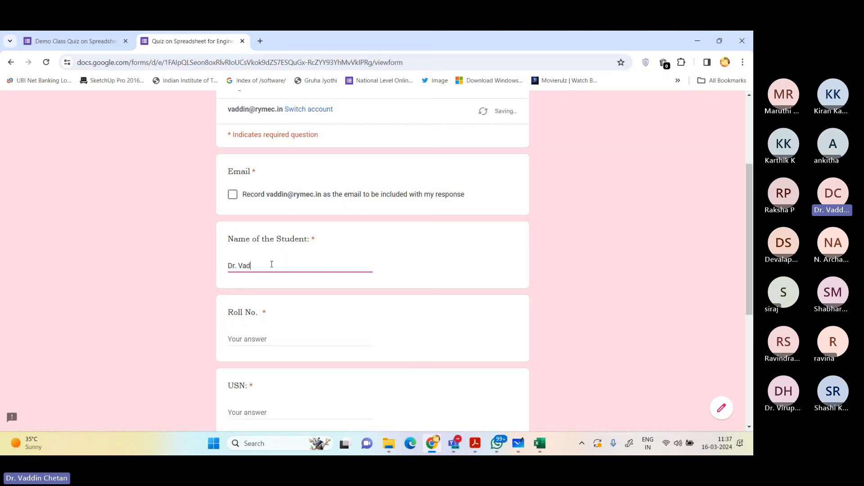
{"action": "key", "text": "Tab"}
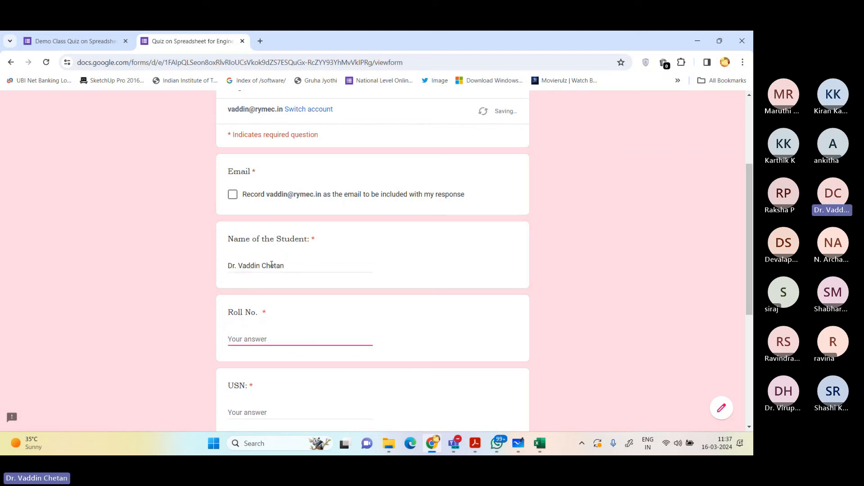
{"action": "type", "text": "10"}
{"action": "key", "text": "Tab"}
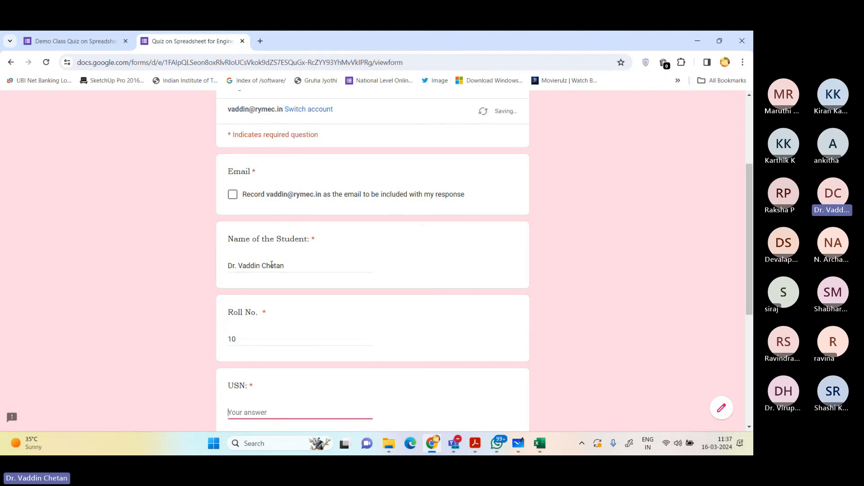
{"action": "type", "text": "10"}
{"action": "key", "text": "Tab"}
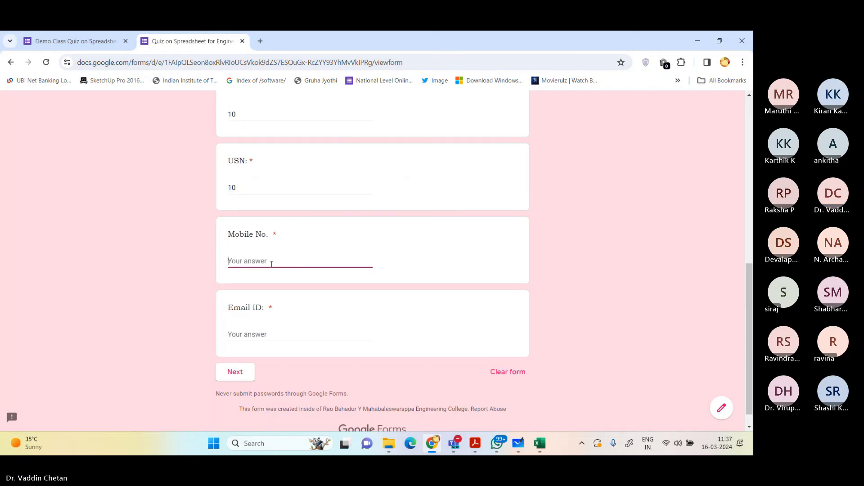
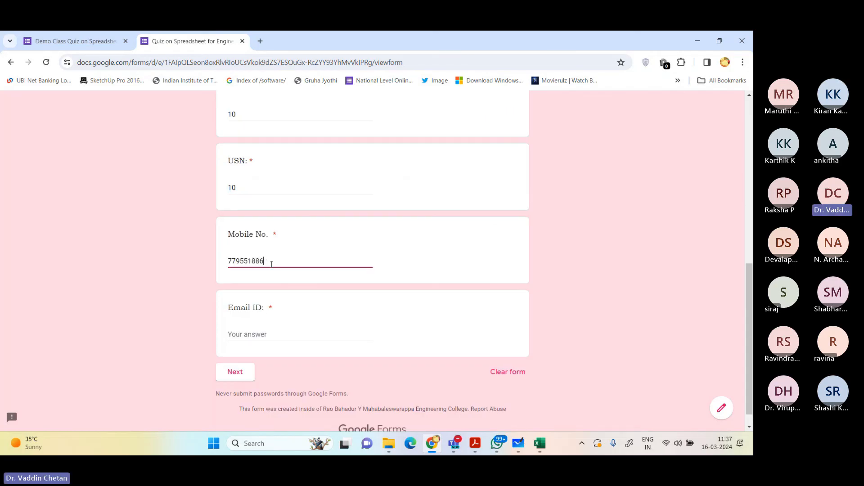
Step: Enter the respondent's mobile number and email ID in the quiz response form
{"action": "key", "text": "Tab"}
{"action": "type", "text": "vad"}
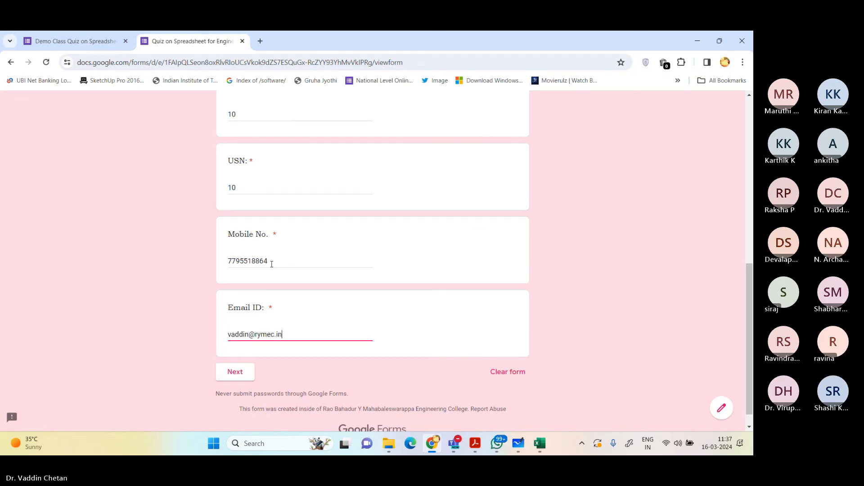
Step: Agree to record the account email with the response and continue to the quiz questions page
{"action": "scroll", "coordinate": [267, 361], "scroll_direction": "down", "scroll_amount": 1}
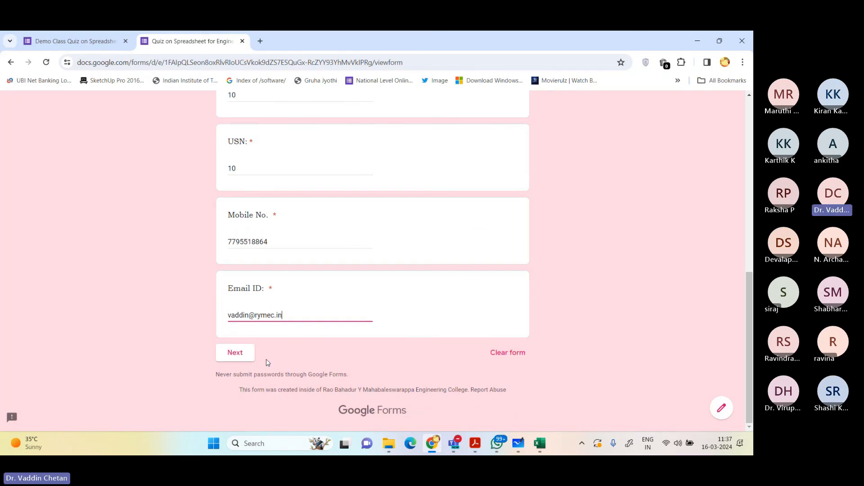
{"action": "scroll", "coordinate": [281, 311], "scroll_direction": "up", "scroll_amount": 3}
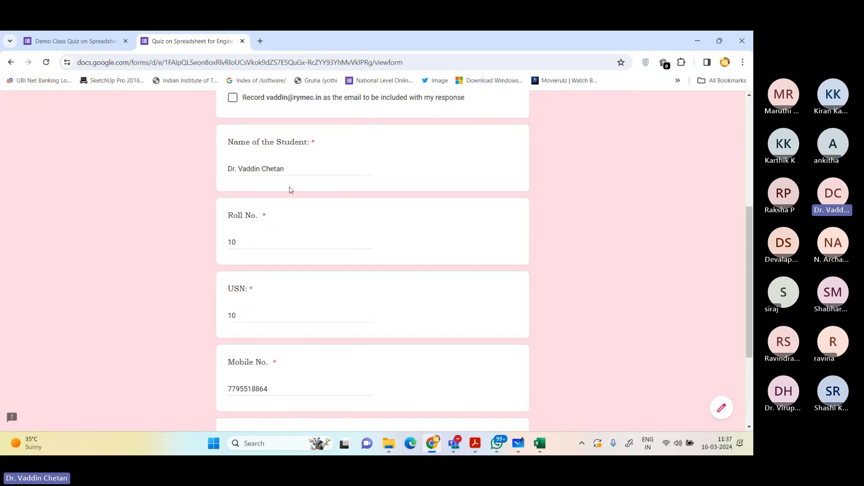
{"action": "scroll", "coordinate": [298, 233], "scroll_direction": "down", "scroll_amount": 3}
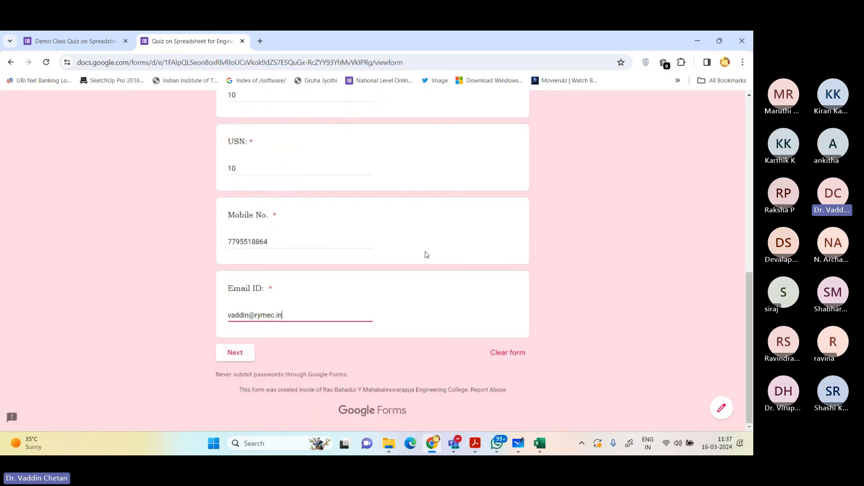
{"action": "left_click", "coordinate": [234, 355]}
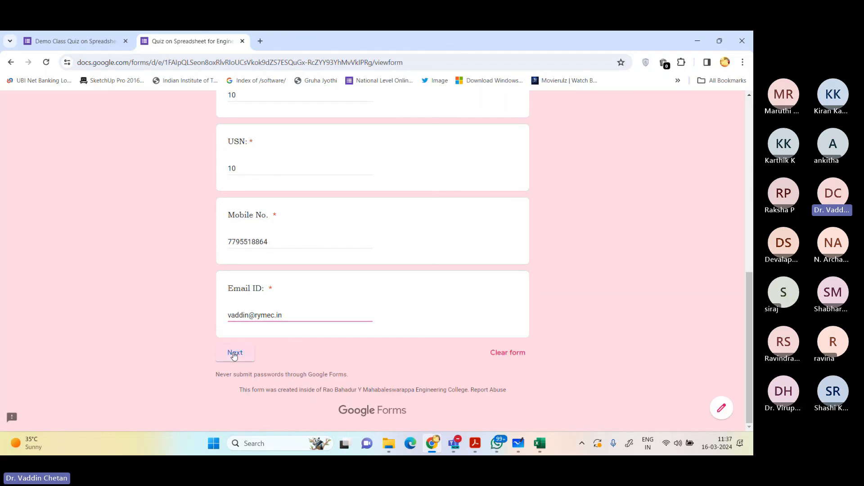
{"action": "left_click", "coordinate": [292, 261]}
{"action": "scroll", "coordinate": [270, 297], "scroll_direction": "down", "scroll_amount": 7}
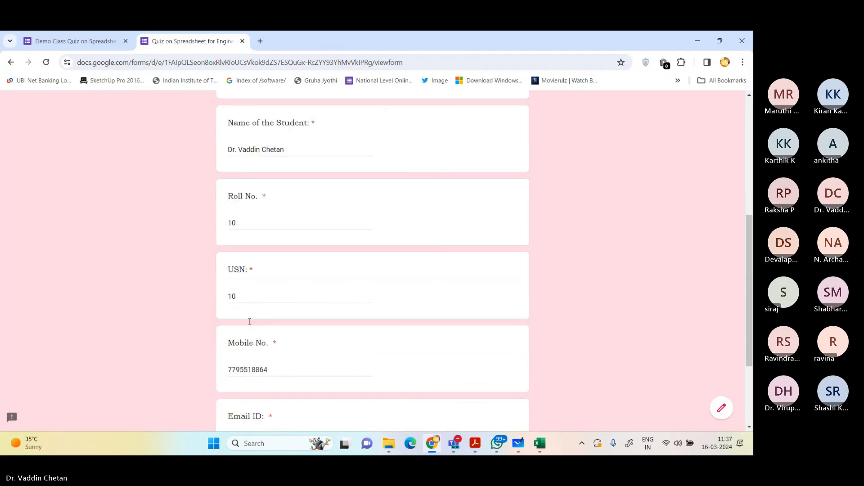
{"action": "left_click", "coordinate": [235, 353]}
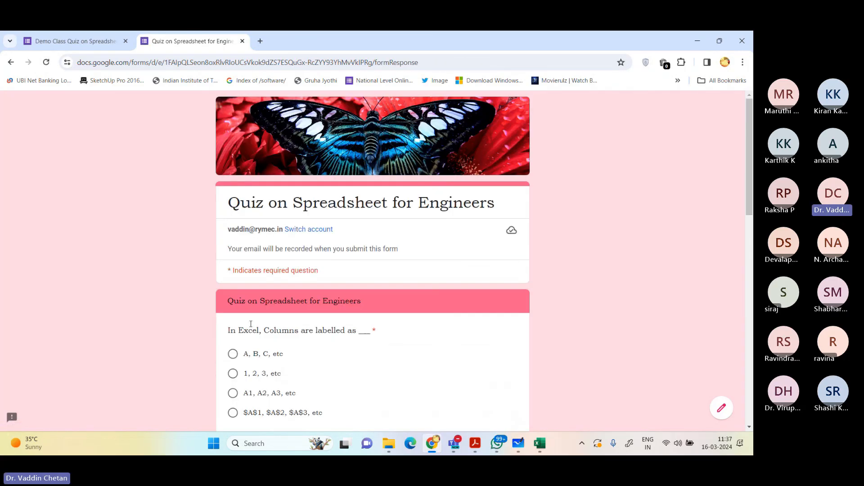
Step: Answer the first three quiz questions with "A, B, C, etc", COUNT and Cell
{"action": "scroll", "coordinate": [330, 264], "scroll_direction": "down", "scroll_amount": 1}
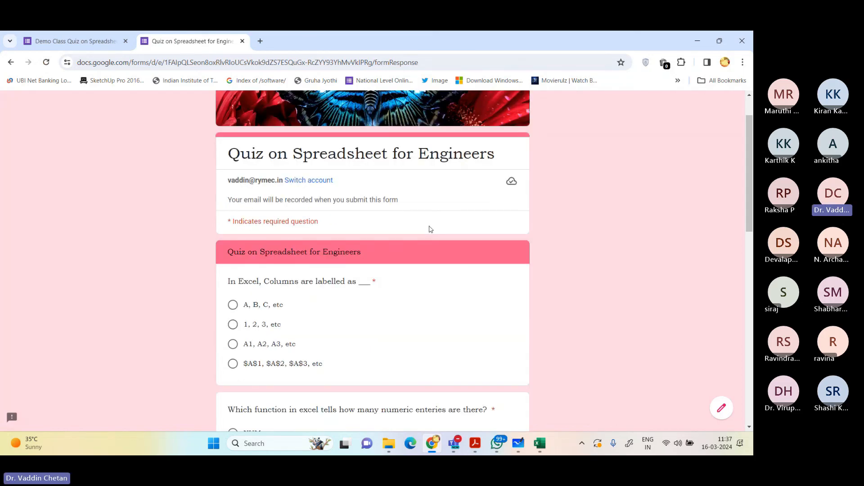
{"action": "left_click", "coordinate": [233, 305]}
{"action": "scroll", "coordinate": [295, 301], "scroll_direction": "down", "scroll_amount": 2}
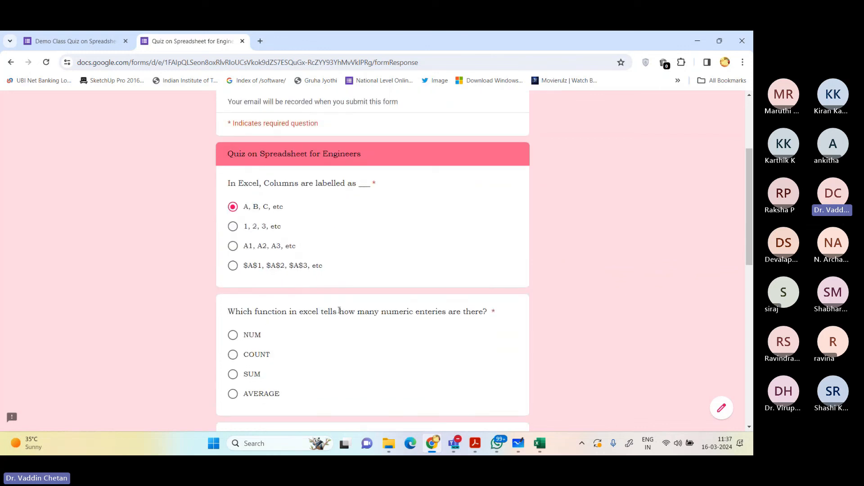
{"action": "left_click", "coordinate": [259, 359]}
{"action": "scroll", "coordinate": [162, 325], "scroll_direction": "down", "scroll_amount": 3}
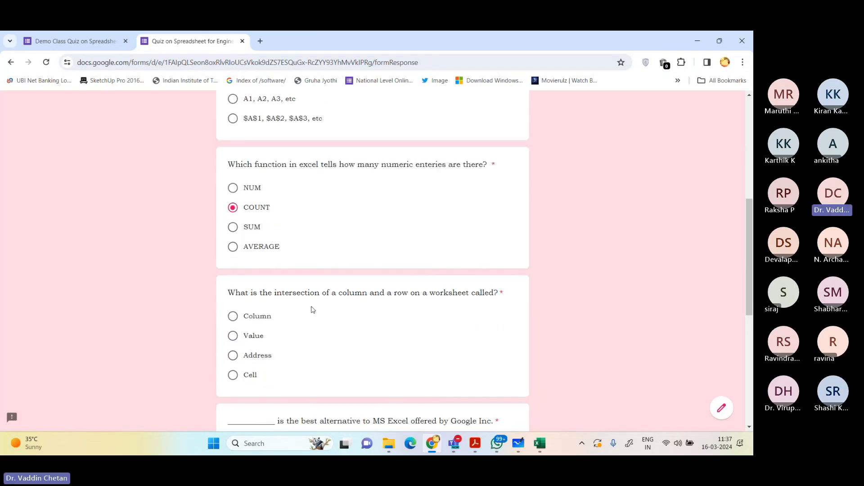
{"action": "left_click", "coordinate": [248, 375]}
Step: Answer the last two questions with Google Sheets and MINVERSE, and submit the quiz response
{"action": "scroll", "coordinate": [323, 339], "scroll_direction": "down", "scroll_amount": 2}
{"action": "scroll", "coordinate": [329, 334], "scroll_direction": "down", "scroll_amount": 2}
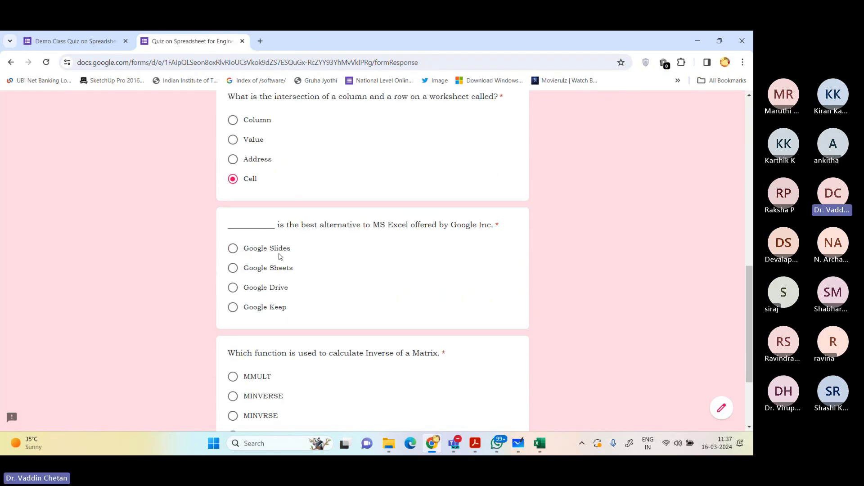
{"action": "left_click", "coordinate": [267, 266]}
{"action": "scroll", "coordinate": [254, 269], "scroll_direction": "down", "scroll_amount": 3}
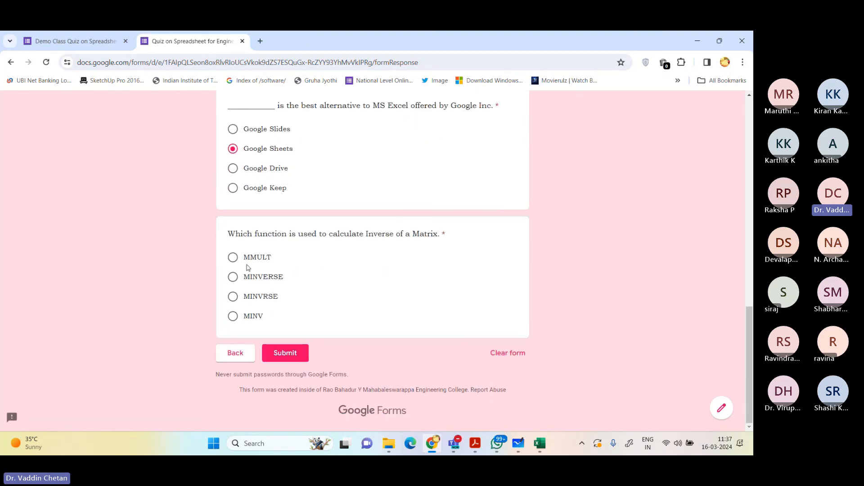
{"action": "left_click_drag", "start_coordinate": [249, 235], "coordinate": [449, 237]}
{"action": "left_click_drag", "start_coordinate": [258, 277], "coordinate": [263, 278]}
{"action": "left_click", "coordinate": [293, 353]}
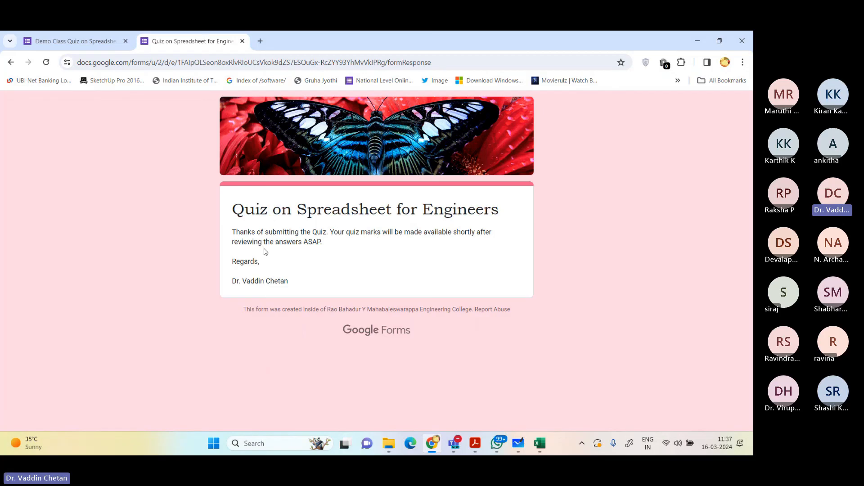
Step: Close the respondent page and examine the form's response summary, including the score insights, respondent details and per-question results
{"action": "left_click", "coordinate": [242, 41]}
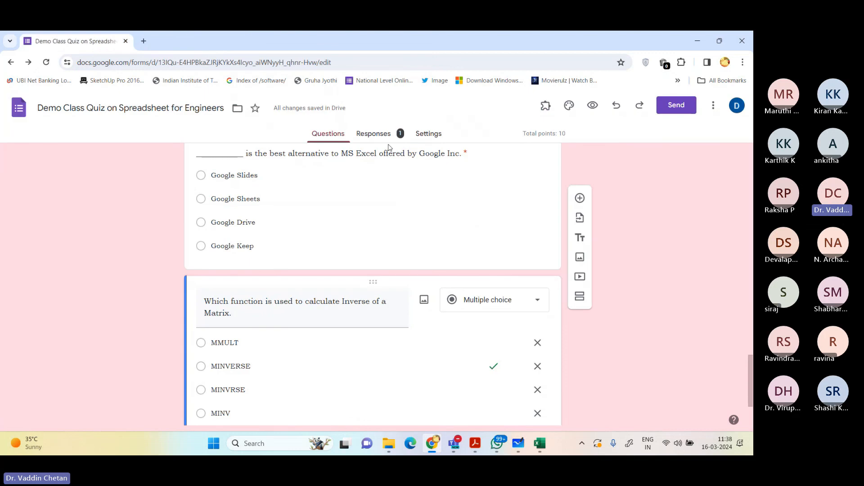
{"action": "left_click", "coordinate": [378, 132]}
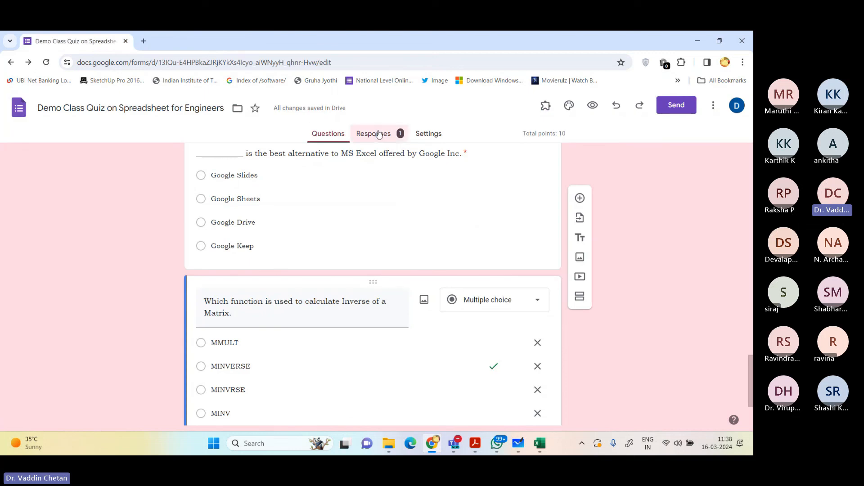
{"action": "scroll", "coordinate": [396, 207], "scroll_direction": "down", "scroll_amount": 1}
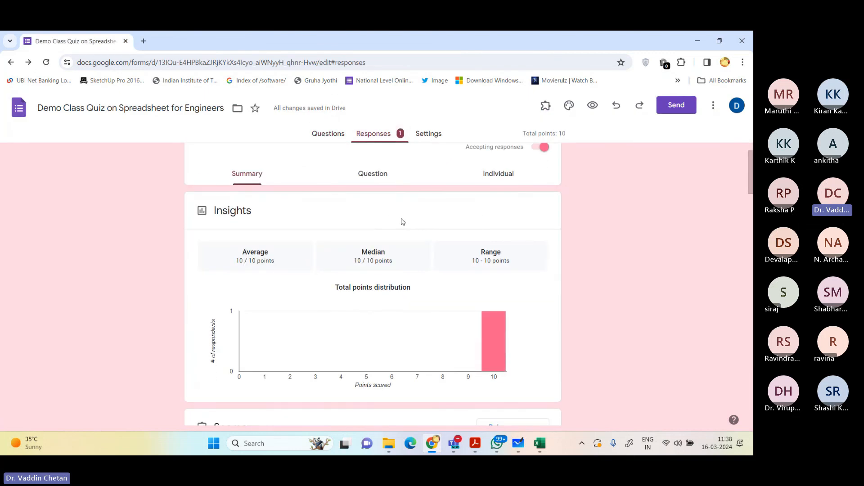
{"action": "right_click", "coordinate": [258, 263]}
{"action": "left_click", "coordinate": [534, 274]}
{"action": "scroll", "coordinate": [536, 270], "scroll_direction": "down", "scroll_amount": 5}
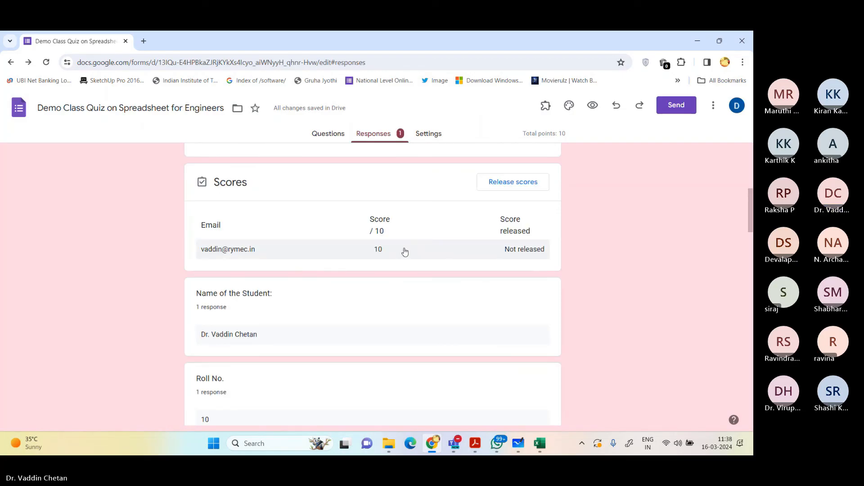
{"action": "scroll", "coordinate": [307, 274], "scroll_direction": "down", "scroll_amount": 2}
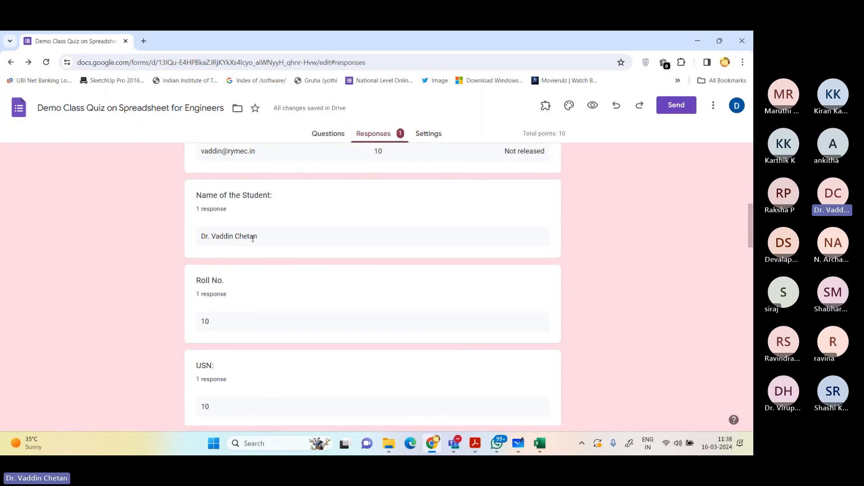
{"action": "scroll", "coordinate": [252, 241], "scroll_direction": "down", "scroll_amount": 6}
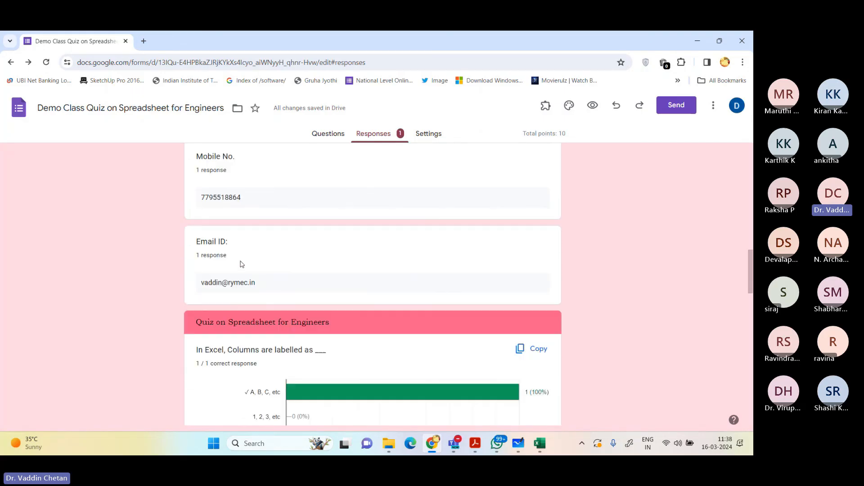
{"action": "scroll", "coordinate": [242, 264], "scroll_direction": "down", "scroll_amount": 2}
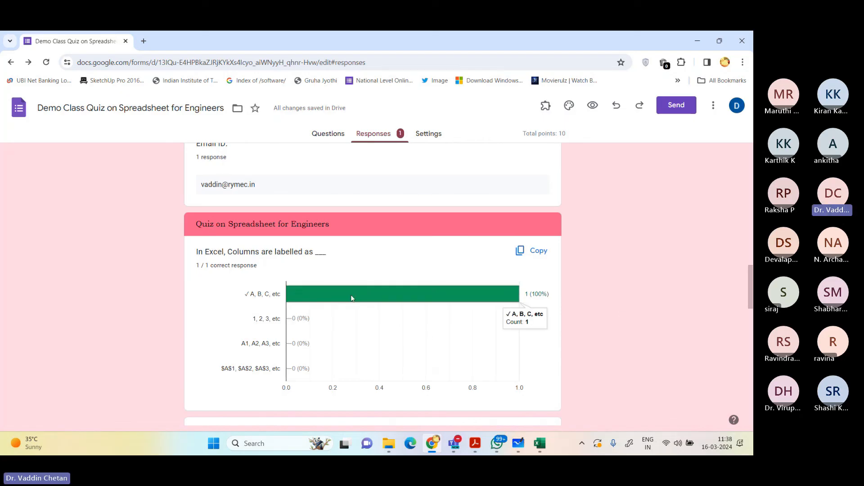
{"action": "scroll", "coordinate": [543, 297], "scroll_direction": "down", "scroll_amount": 20}
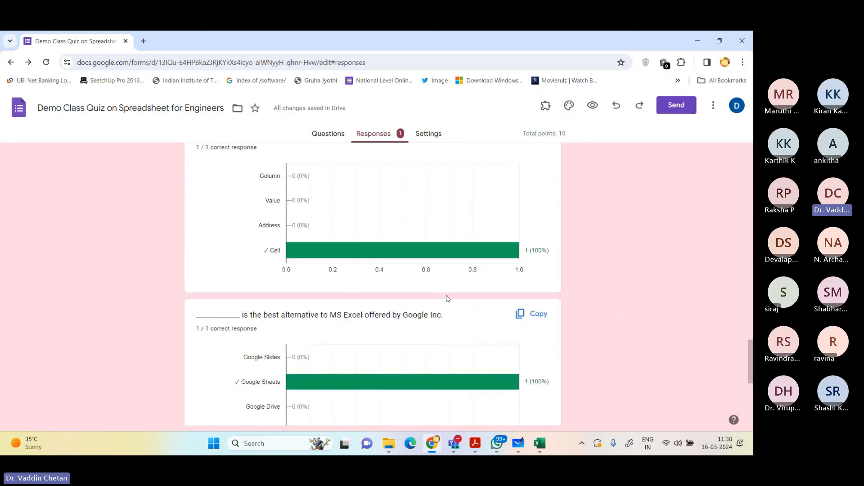
Step: Create a new spreadsheet for the form responses, check the recorded score in cell C2 and return to the form
{"action": "scroll", "coordinate": [571, 347], "scroll_direction": "up", "scroll_amount": 20}
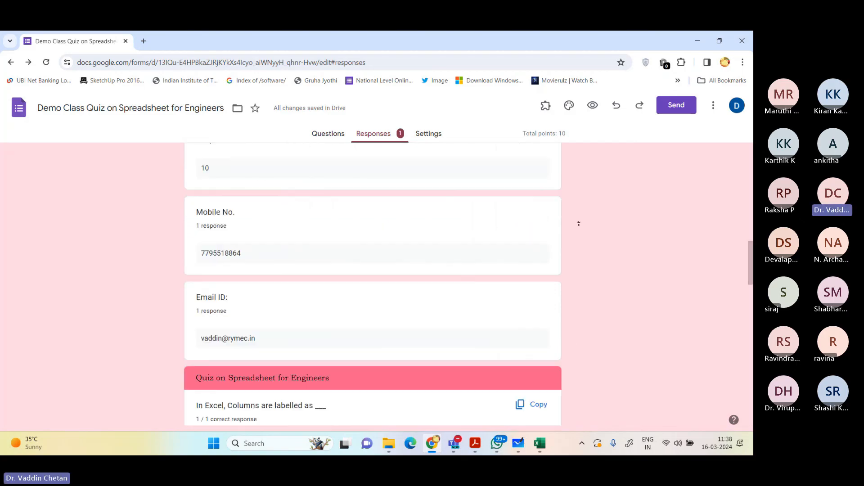
{"action": "left_click", "coordinate": [485, 178]}
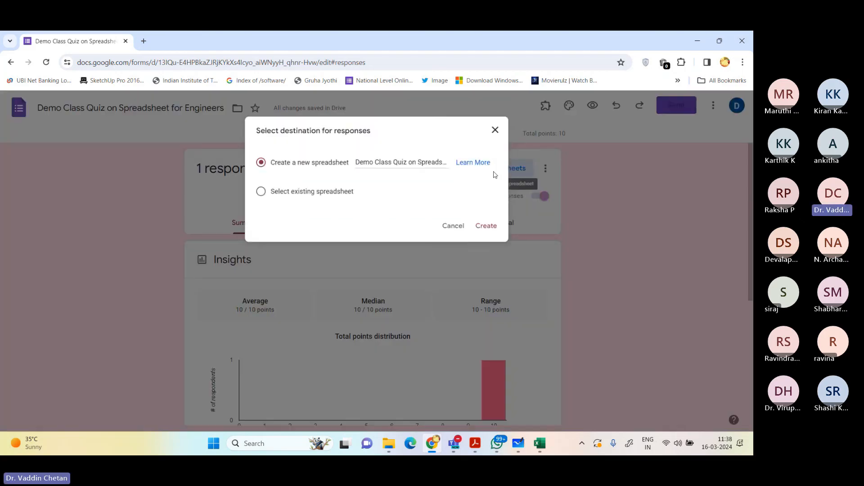
{"action": "left_click", "coordinate": [493, 228]}
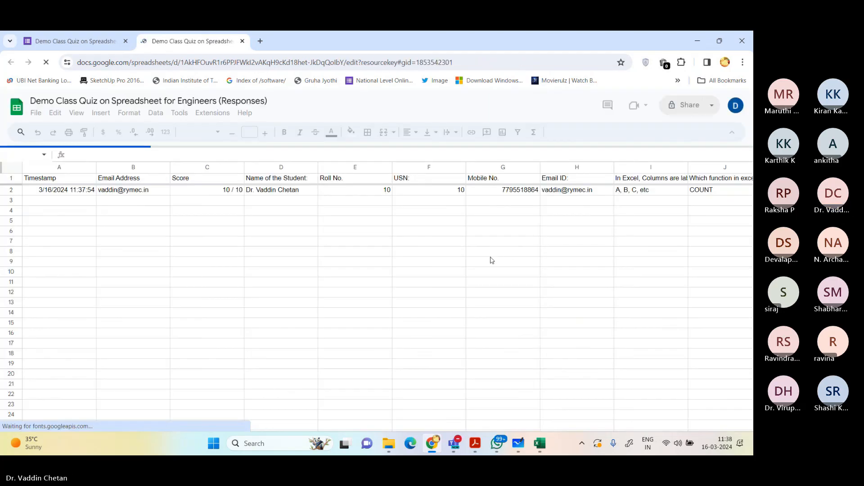
{"action": "left_click", "coordinate": [215, 190]}
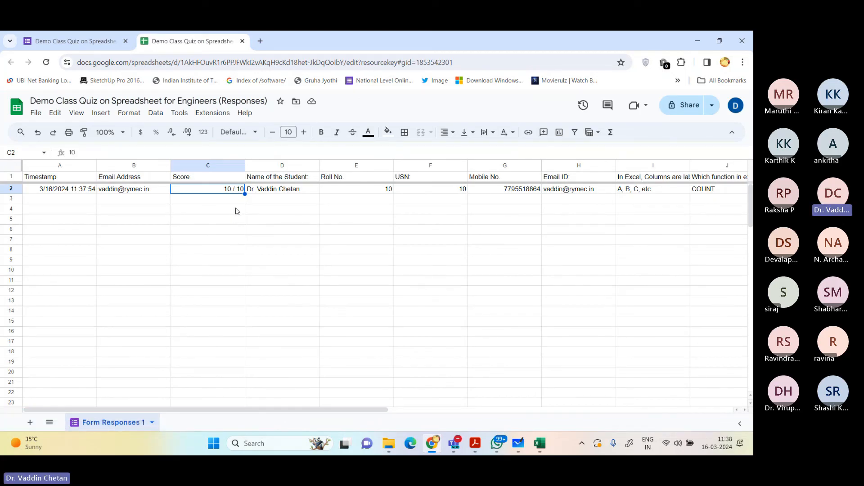
{"action": "middle_click", "coordinate": [192, 42]}
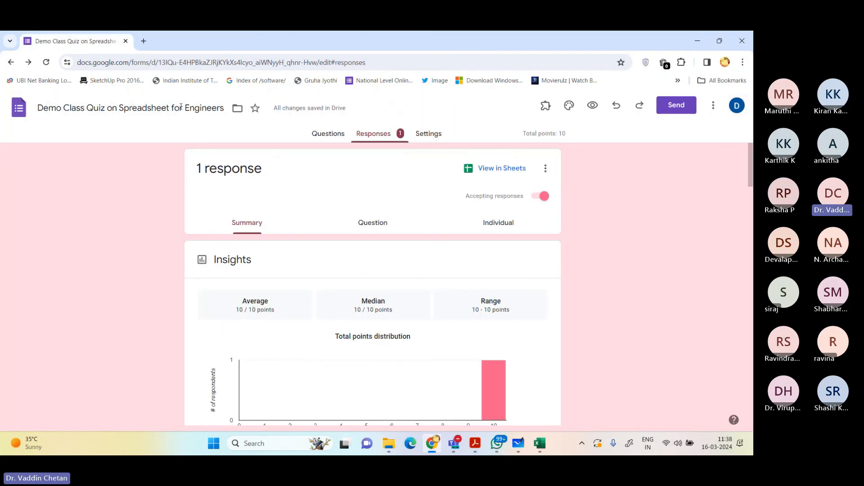
Step: Switch to the 21ME431_Spreadsheet_For_Engineers_Questions_4th_A.pdf in Adobe Acrobat and select the quiz task text in question 18
{"action": "scroll", "coordinate": [305, 181], "scroll_direction": "down", "scroll_amount": 20}
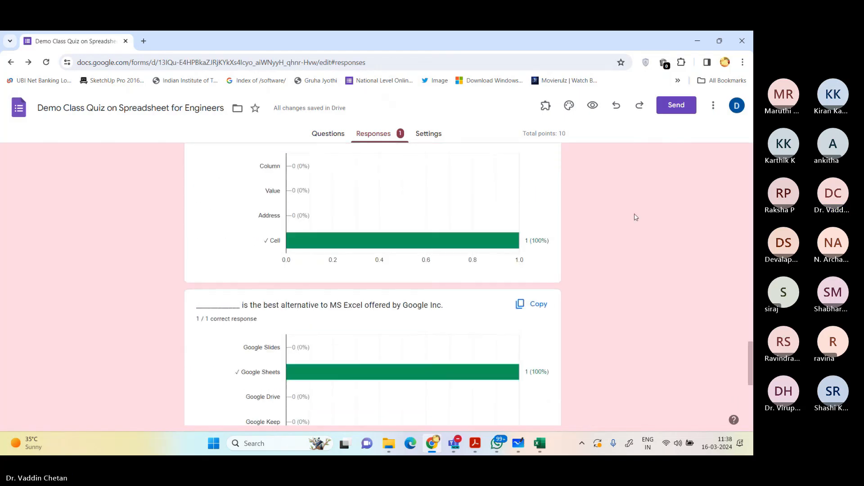
{"action": "scroll", "coordinate": [666, 347], "scroll_direction": "up", "scroll_amount": 20}
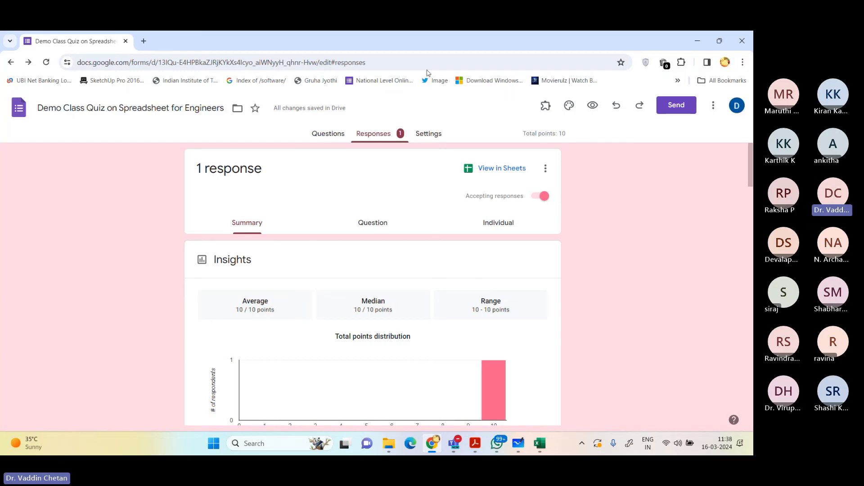
{"action": "mouse_move", "coordinate": [474, 443]}
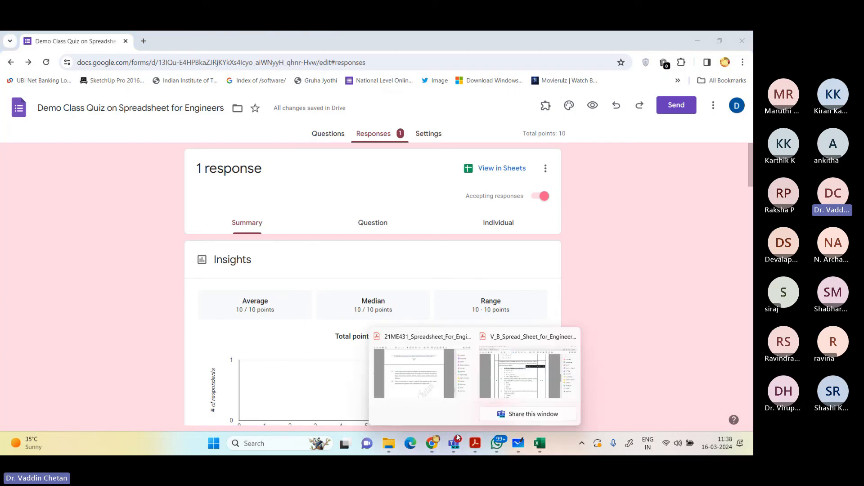
{"action": "left_click", "coordinate": [510, 391]}
{"action": "left_click", "coordinate": [476, 378]}
{"action": "scroll", "coordinate": [415, 332], "scroll_direction": "down", "scroll_amount": 5}
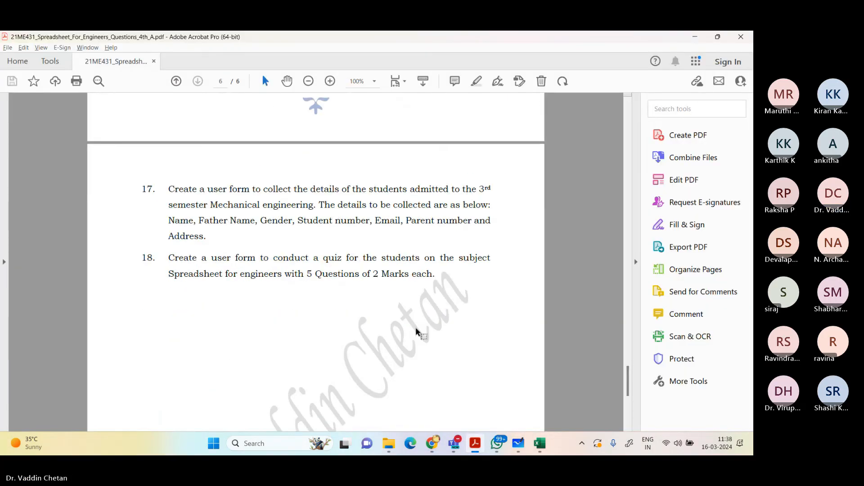
{"action": "scroll", "coordinate": [360, 288], "scroll_direction": "up", "scroll_amount": 1}
{"action": "left_click_drag", "start_coordinate": [251, 244], "coordinate": [360, 256]}
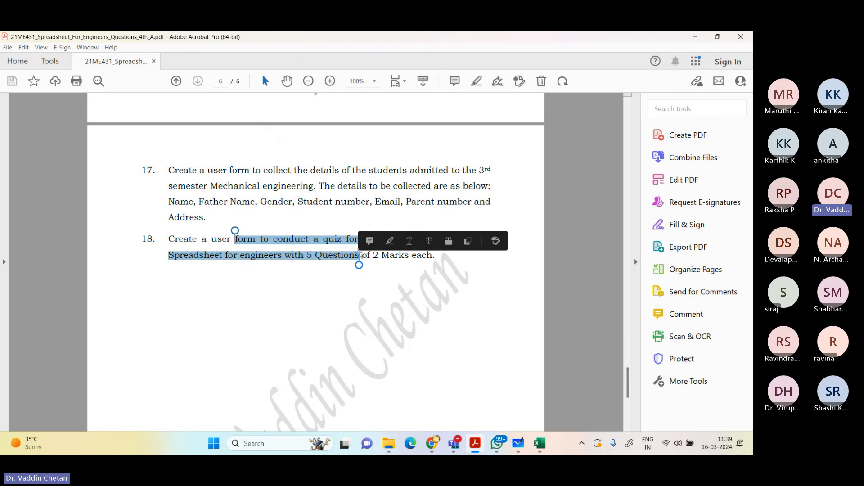
Step: Review the course question list from question 18 back to question 2 and close the PDF
{"action": "scroll", "coordinate": [356, 251], "scroll_direction": "up", "scroll_amount": 6}
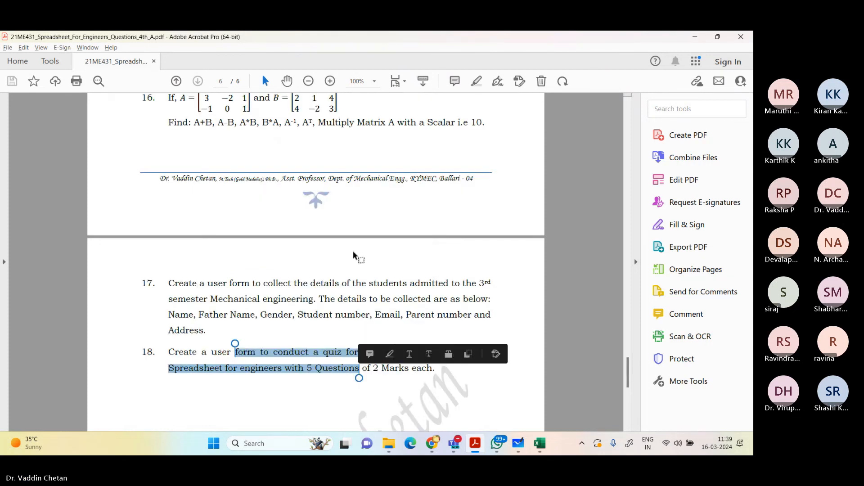
{"action": "scroll", "coordinate": [242, 346], "scroll_direction": "down", "scroll_amount": 3}
{"action": "scroll", "coordinate": [242, 345], "scroll_direction": "up", "scroll_amount": 6}
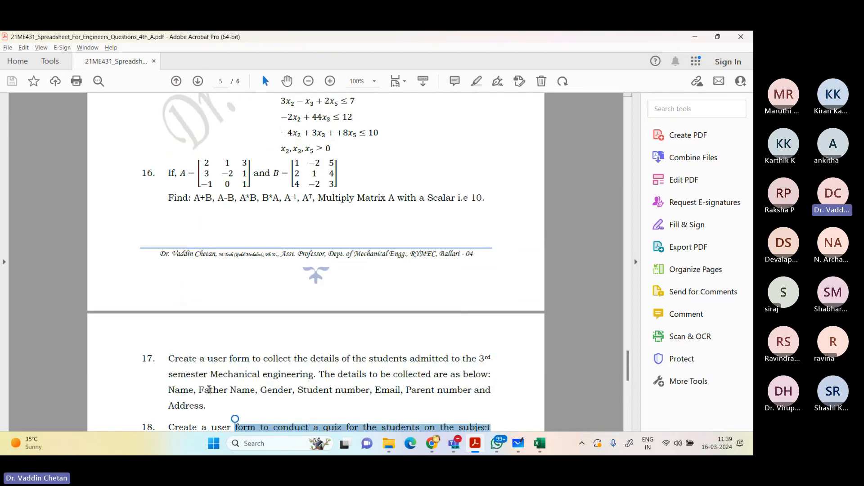
{"action": "scroll", "coordinate": [208, 337], "scroll_direction": "up", "scroll_amount": 3}
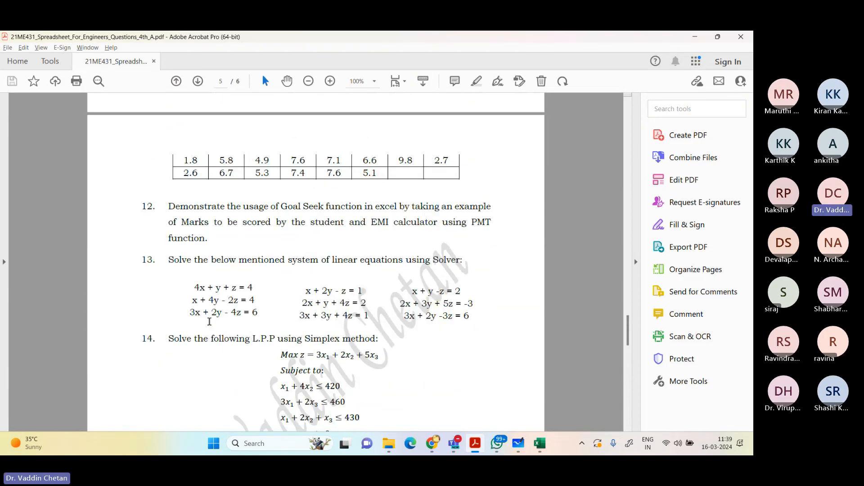
{"action": "scroll", "coordinate": [210, 312], "scroll_direction": "up", "scroll_amount": 10}
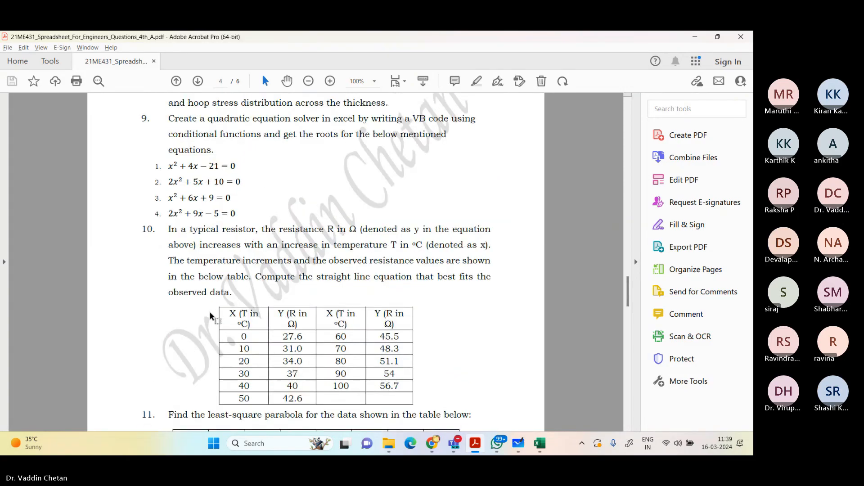
{"action": "scroll", "coordinate": [213, 301], "scroll_direction": "up", "scroll_amount": 8}
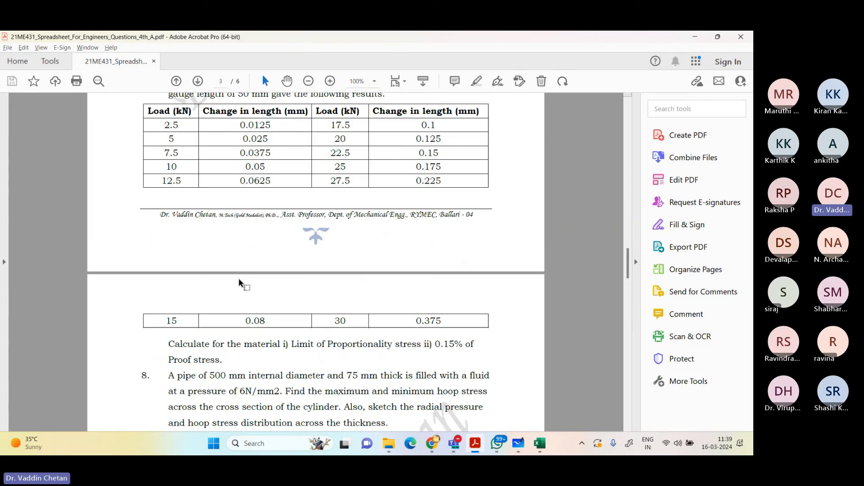
{"action": "scroll", "coordinate": [239, 278], "scroll_direction": "up", "scroll_amount": 10}
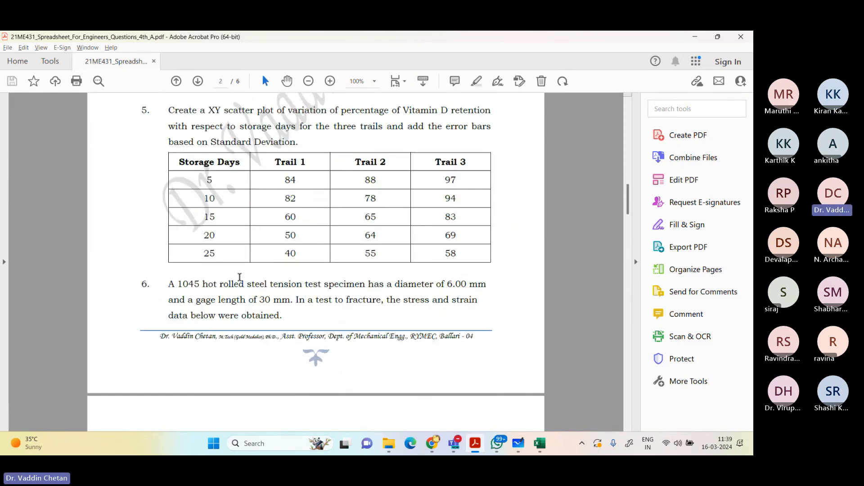
{"action": "scroll", "coordinate": [236, 276], "scroll_direction": "up", "scroll_amount": 3}
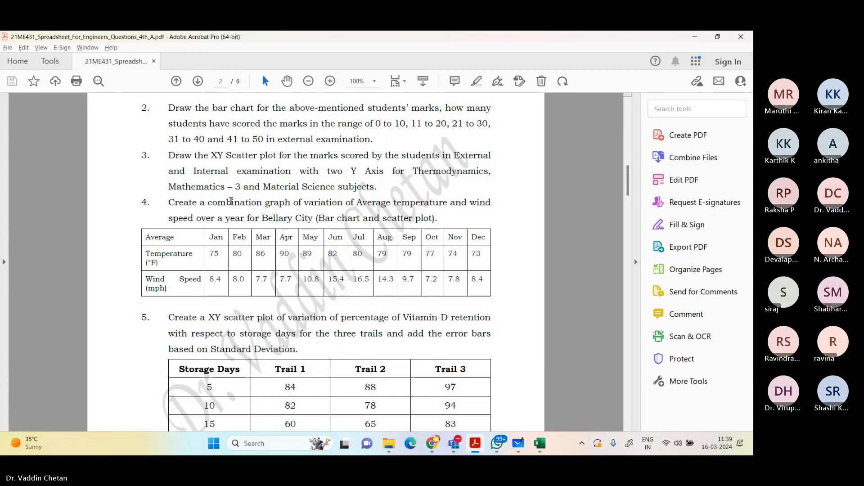
{"action": "left_click", "coordinate": [741, 37]}
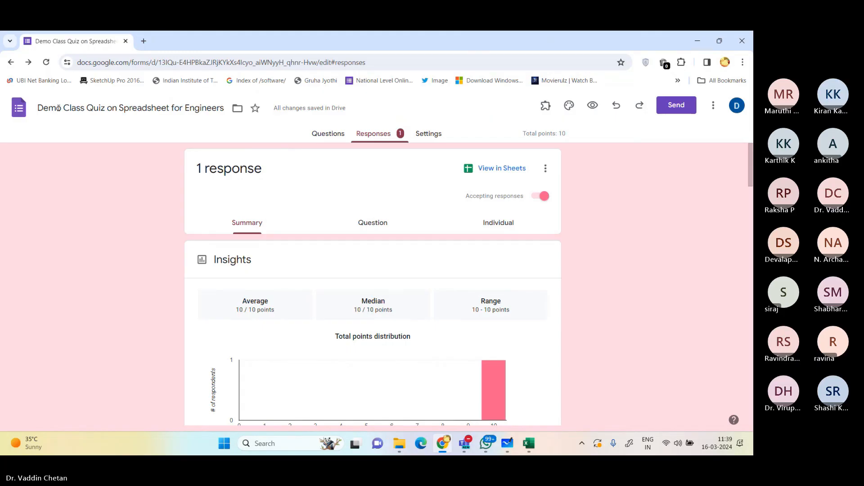
Step: Open the Spreadsheet Quiz 2 - 2023-24 form from the recent forms and examine its response insights, scores and respondent details
{"action": "left_click", "coordinate": [12, 63]}
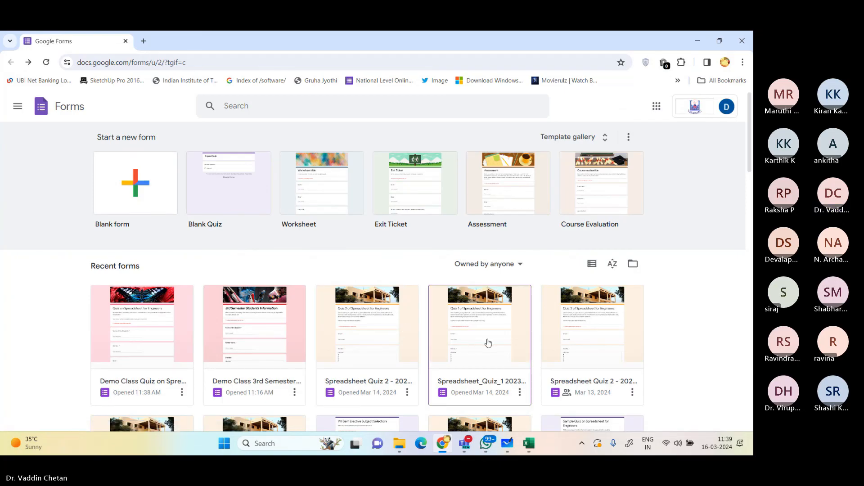
{"action": "left_click", "coordinate": [377, 346]}
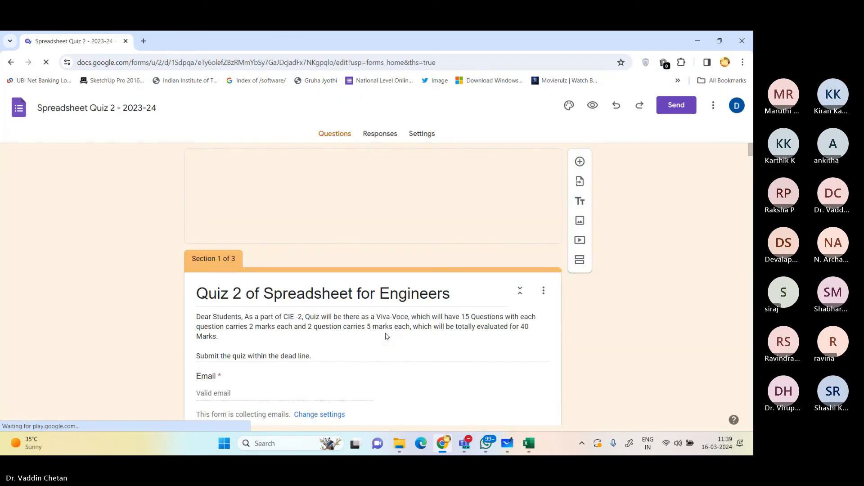
{"action": "left_click", "coordinate": [372, 134]}
{"action": "scroll", "coordinate": [301, 270], "scroll_direction": "down", "scroll_amount": 3}
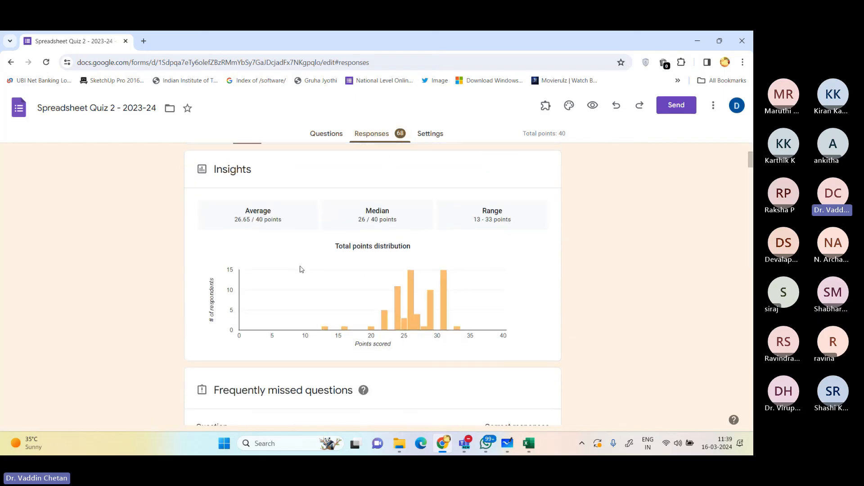
{"action": "scroll", "coordinate": [301, 269], "scroll_direction": "down", "scroll_amount": 10}
{"action": "scroll", "coordinate": [380, 279], "scroll_direction": "down", "scroll_amount": 10}
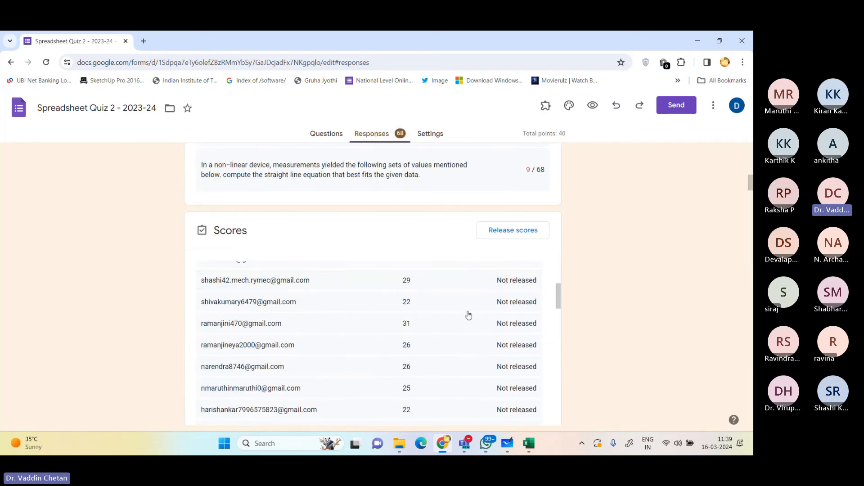
{"action": "scroll", "coordinate": [469, 315], "scroll_direction": "down", "scroll_amount": 5}
{"action": "scroll", "coordinate": [574, 308], "scroll_direction": "down", "scroll_amount": 5}
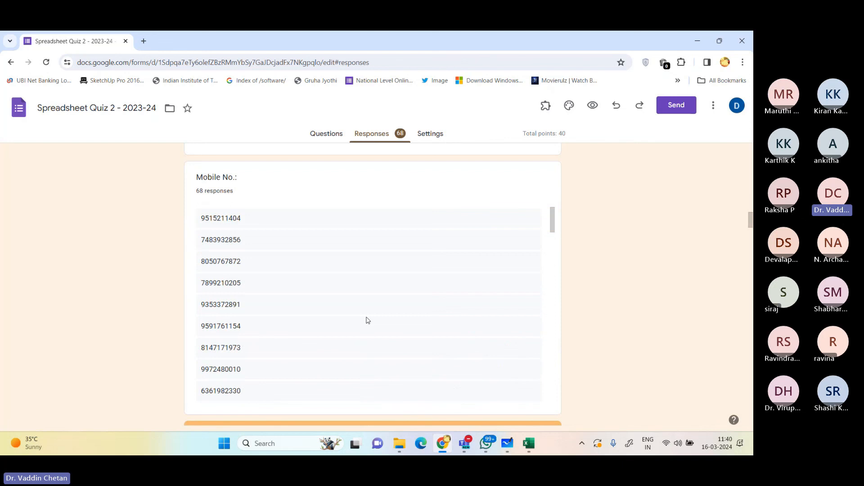
{"action": "scroll", "coordinate": [666, 291], "scroll_direction": "down", "scroll_amount": 10}
Step: Examine the per-question answer charts of Quiz 2, including the highest-value function question, and its frequently missed questions
{"action": "scroll", "coordinate": [659, 291], "scroll_direction": "up", "scroll_amount": 5}
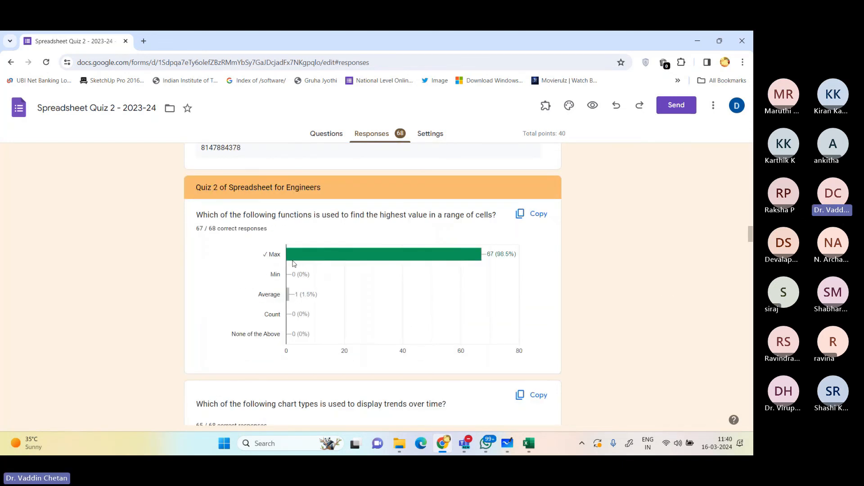
{"action": "mouse_move", "coordinate": [464, 261]}
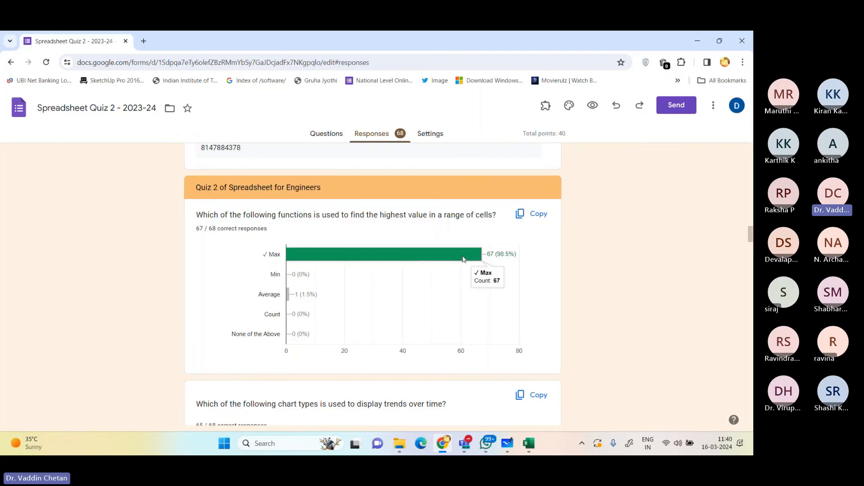
{"action": "mouse_move", "coordinate": [289, 300]}
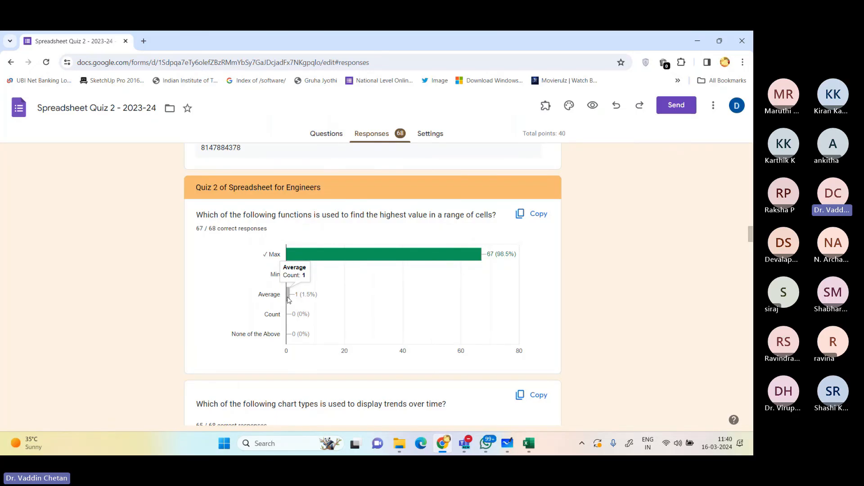
{"action": "scroll", "coordinate": [288, 300], "scroll_direction": "down", "scroll_amount": 20}
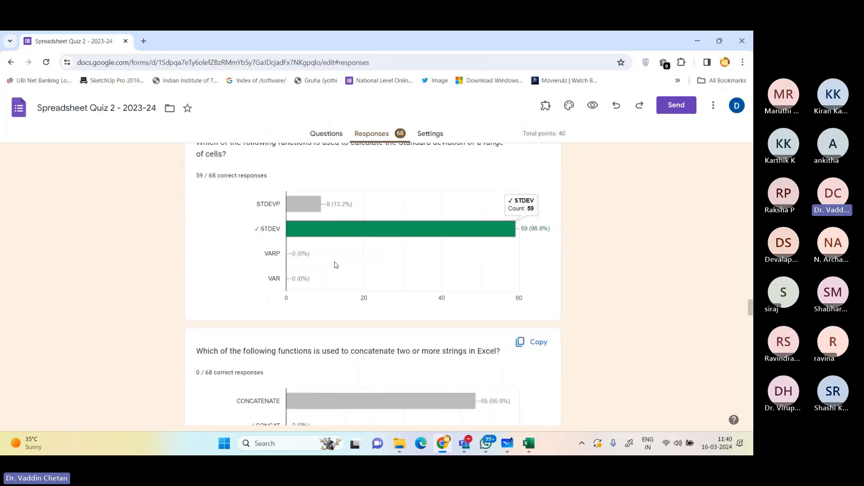
{"action": "scroll", "coordinate": [334, 265], "scroll_direction": "down", "scroll_amount": 20}
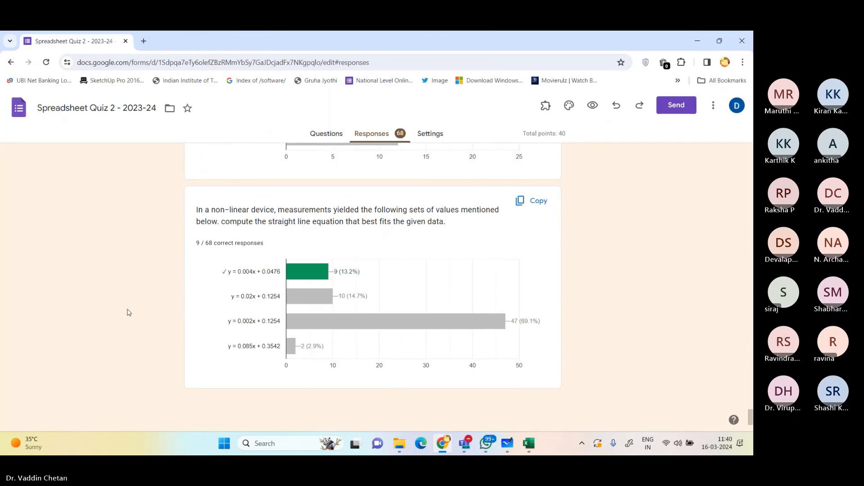
{"action": "scroll", "coordinate": [129, 313], "scroll_direction": "down", "scroll_amount": 20}
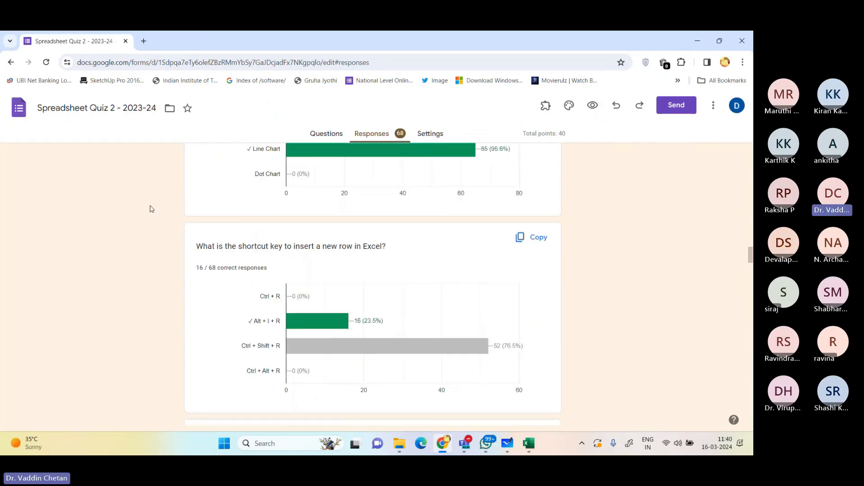
{"action": "scroll", "coordinate": [151, 208], "scroll_direction": "up", "scroll_amount": 20}
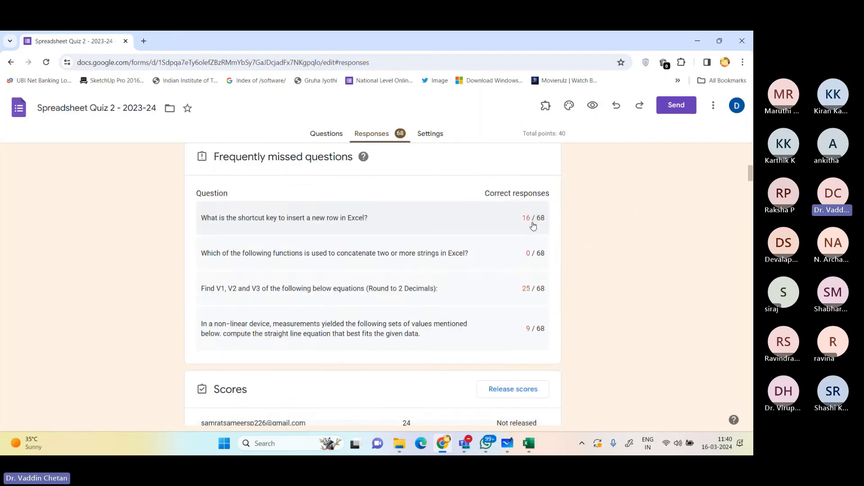
Step: Open the Quiz 2 responses in Google Sheets and look through the recorded student rows
{"action": "scroll", "coordinate": [533, 225], "scroll_direction": "up", "scroll_amount": 10}
{"action": "left_click", "coordinate": [507, 173]}
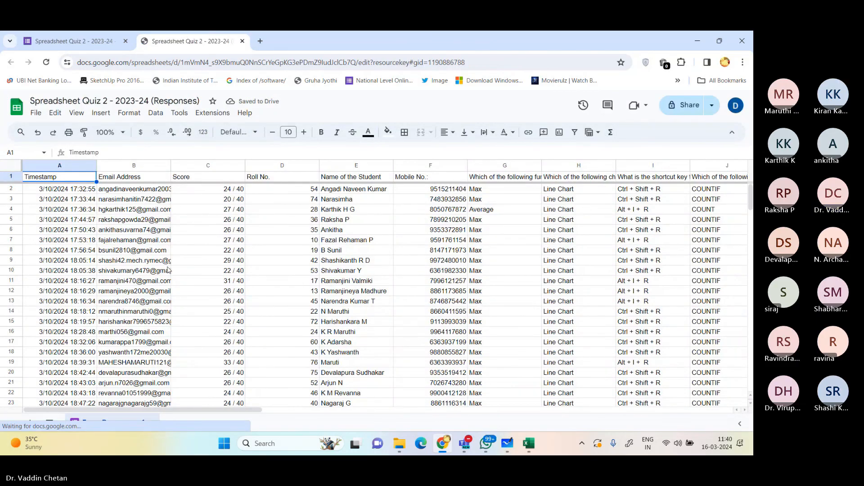
{"action": "scroll", "coordinate": [227, 239], "scroll_direction": "down", "scroll_amount": 7}
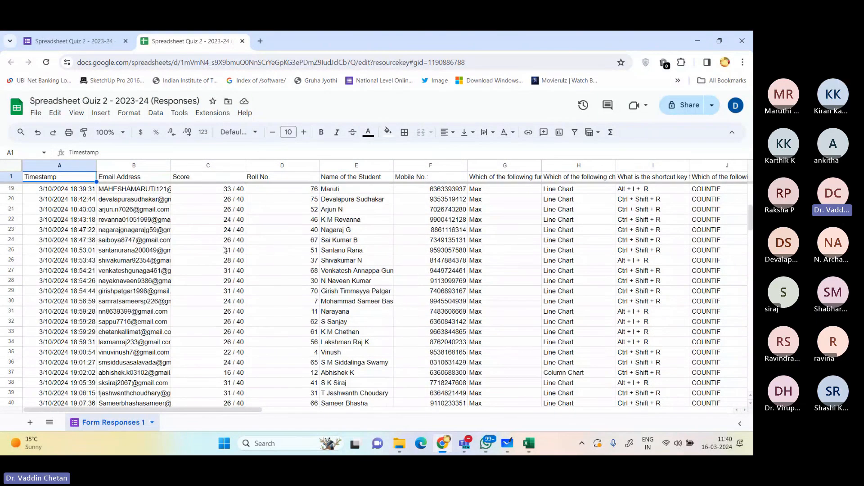
{"action": "scroll", "coordinate": [225, 288], "scroll_direction": "down", "scroll_amount": 6}
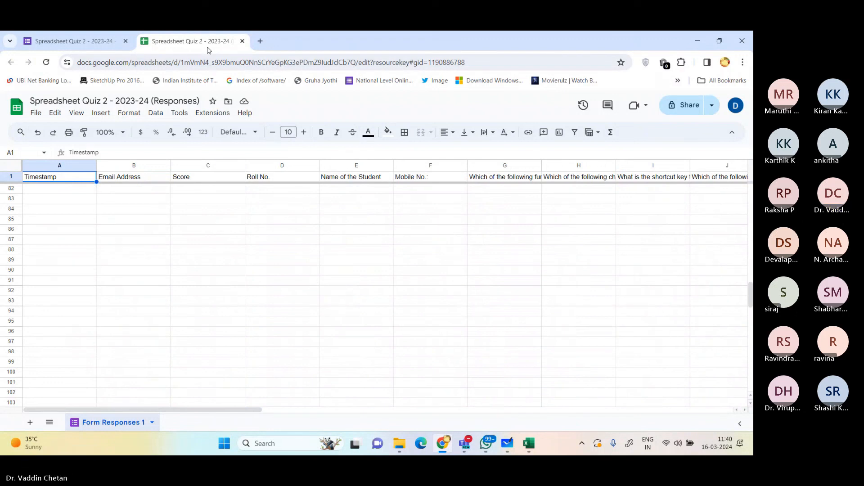
Step: Close the responses spreadsheet, the browser and the Expt 5 folder window to return to the Optimization workbook in Excel
{"action": "left_click", "coordinate": [243, 41]}
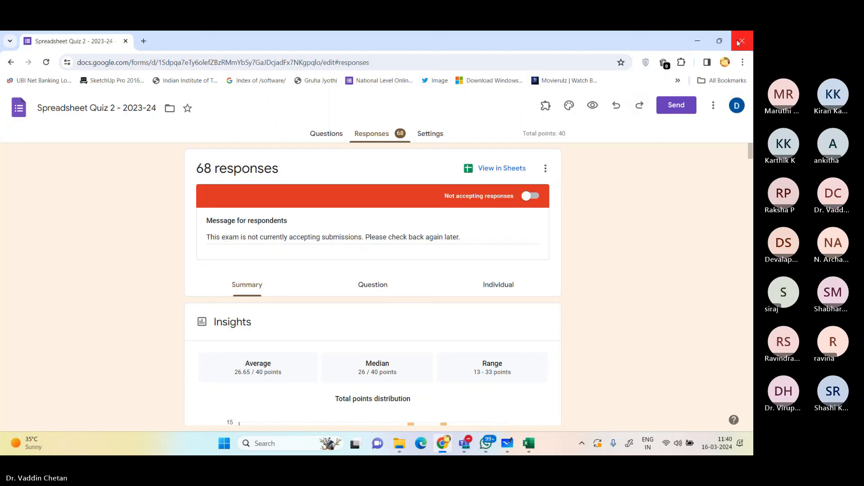
{"action": "left_click", "coordinate": [737, 40]}
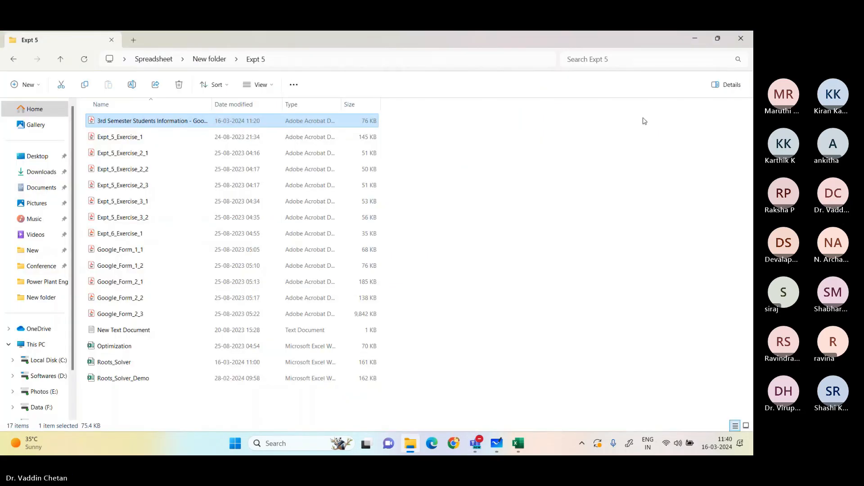
{"action": "left_click", "coordinate": [741, 38]}
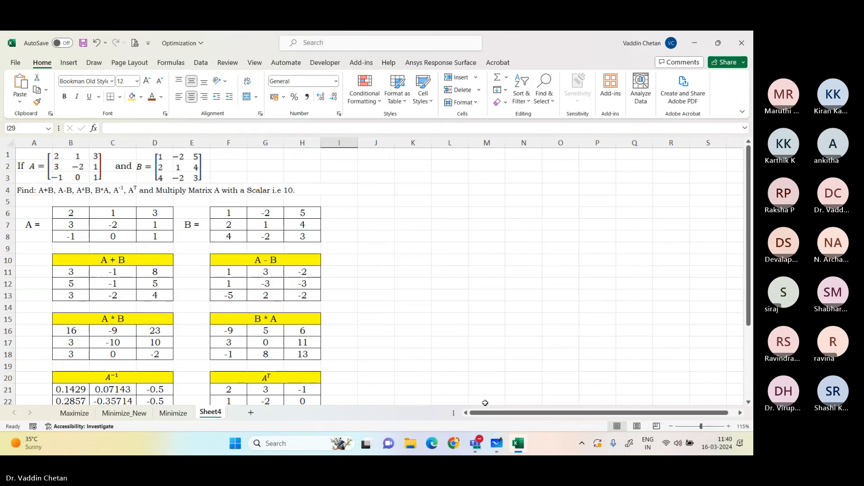